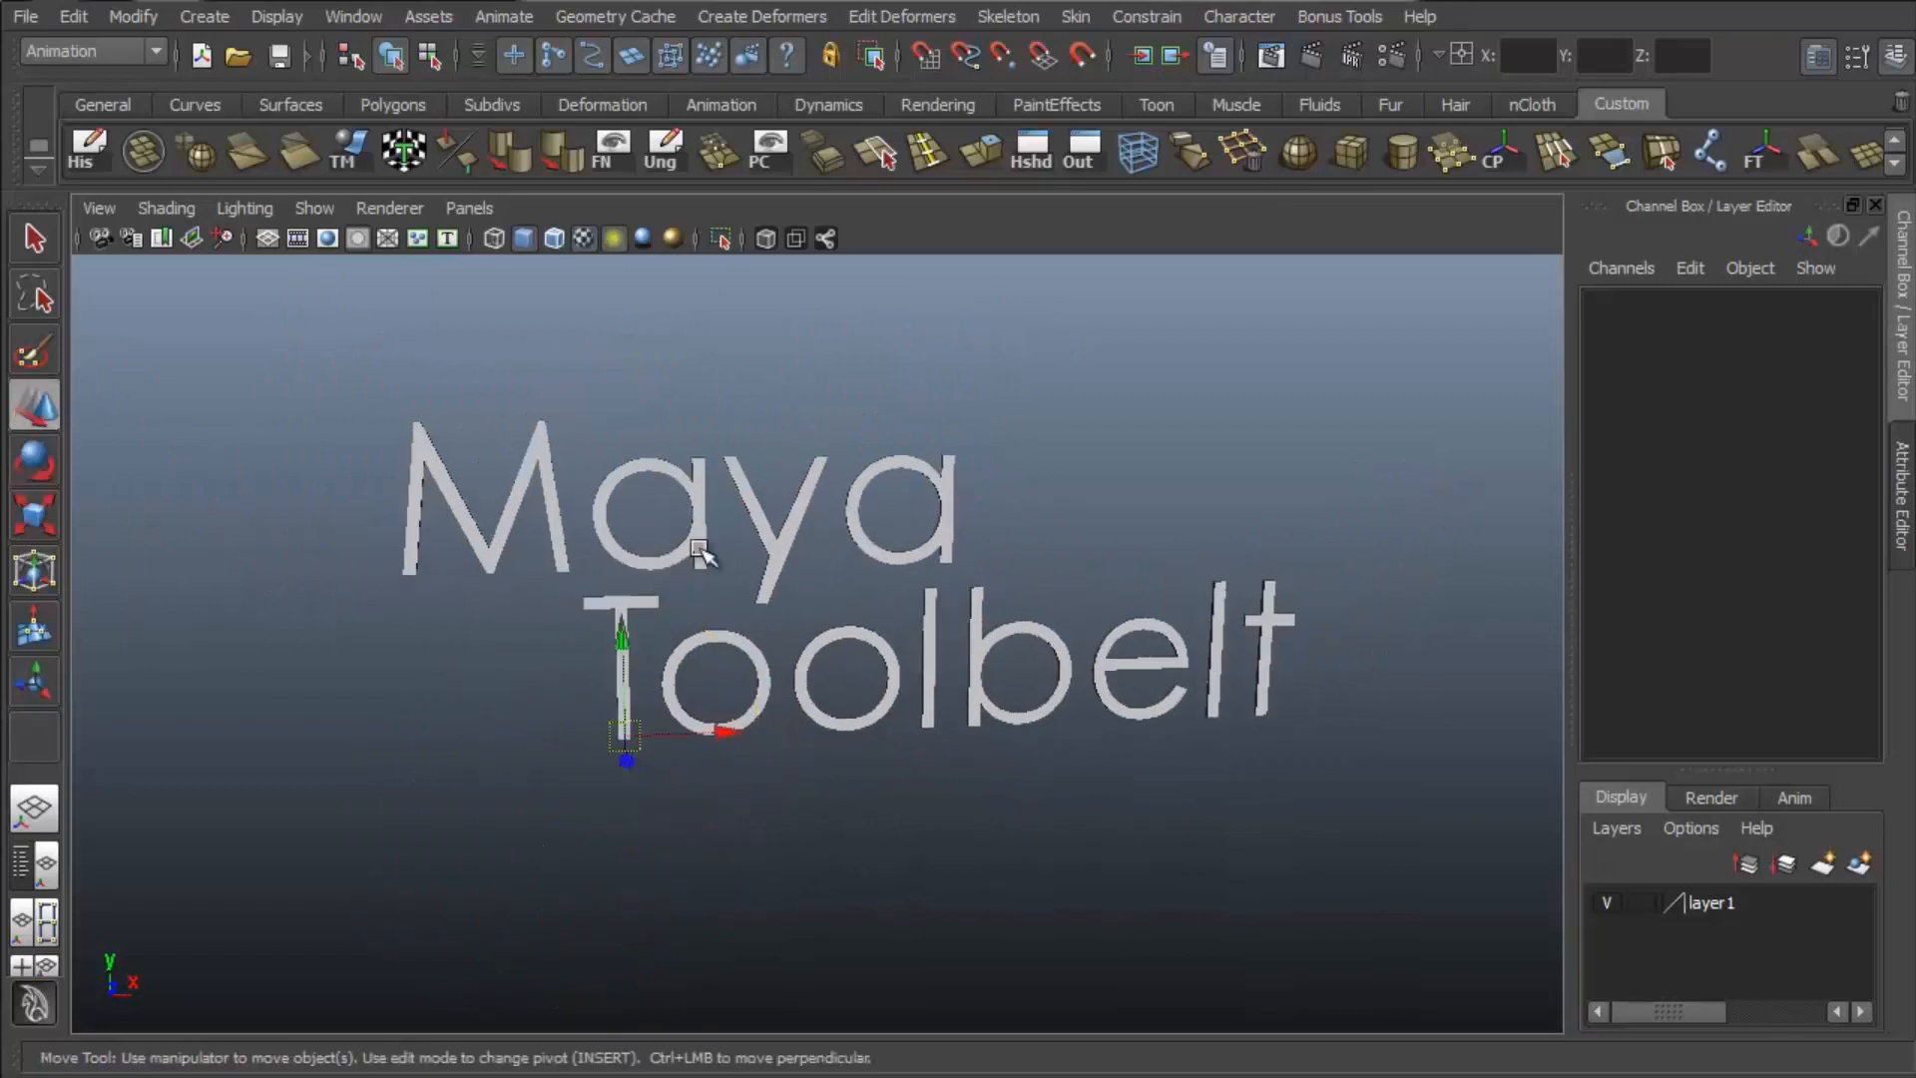
alt+middle_drag(821, 522, 798, 621)
key(Insert)
drag(599, 840, 456, 564)
key(Insert)
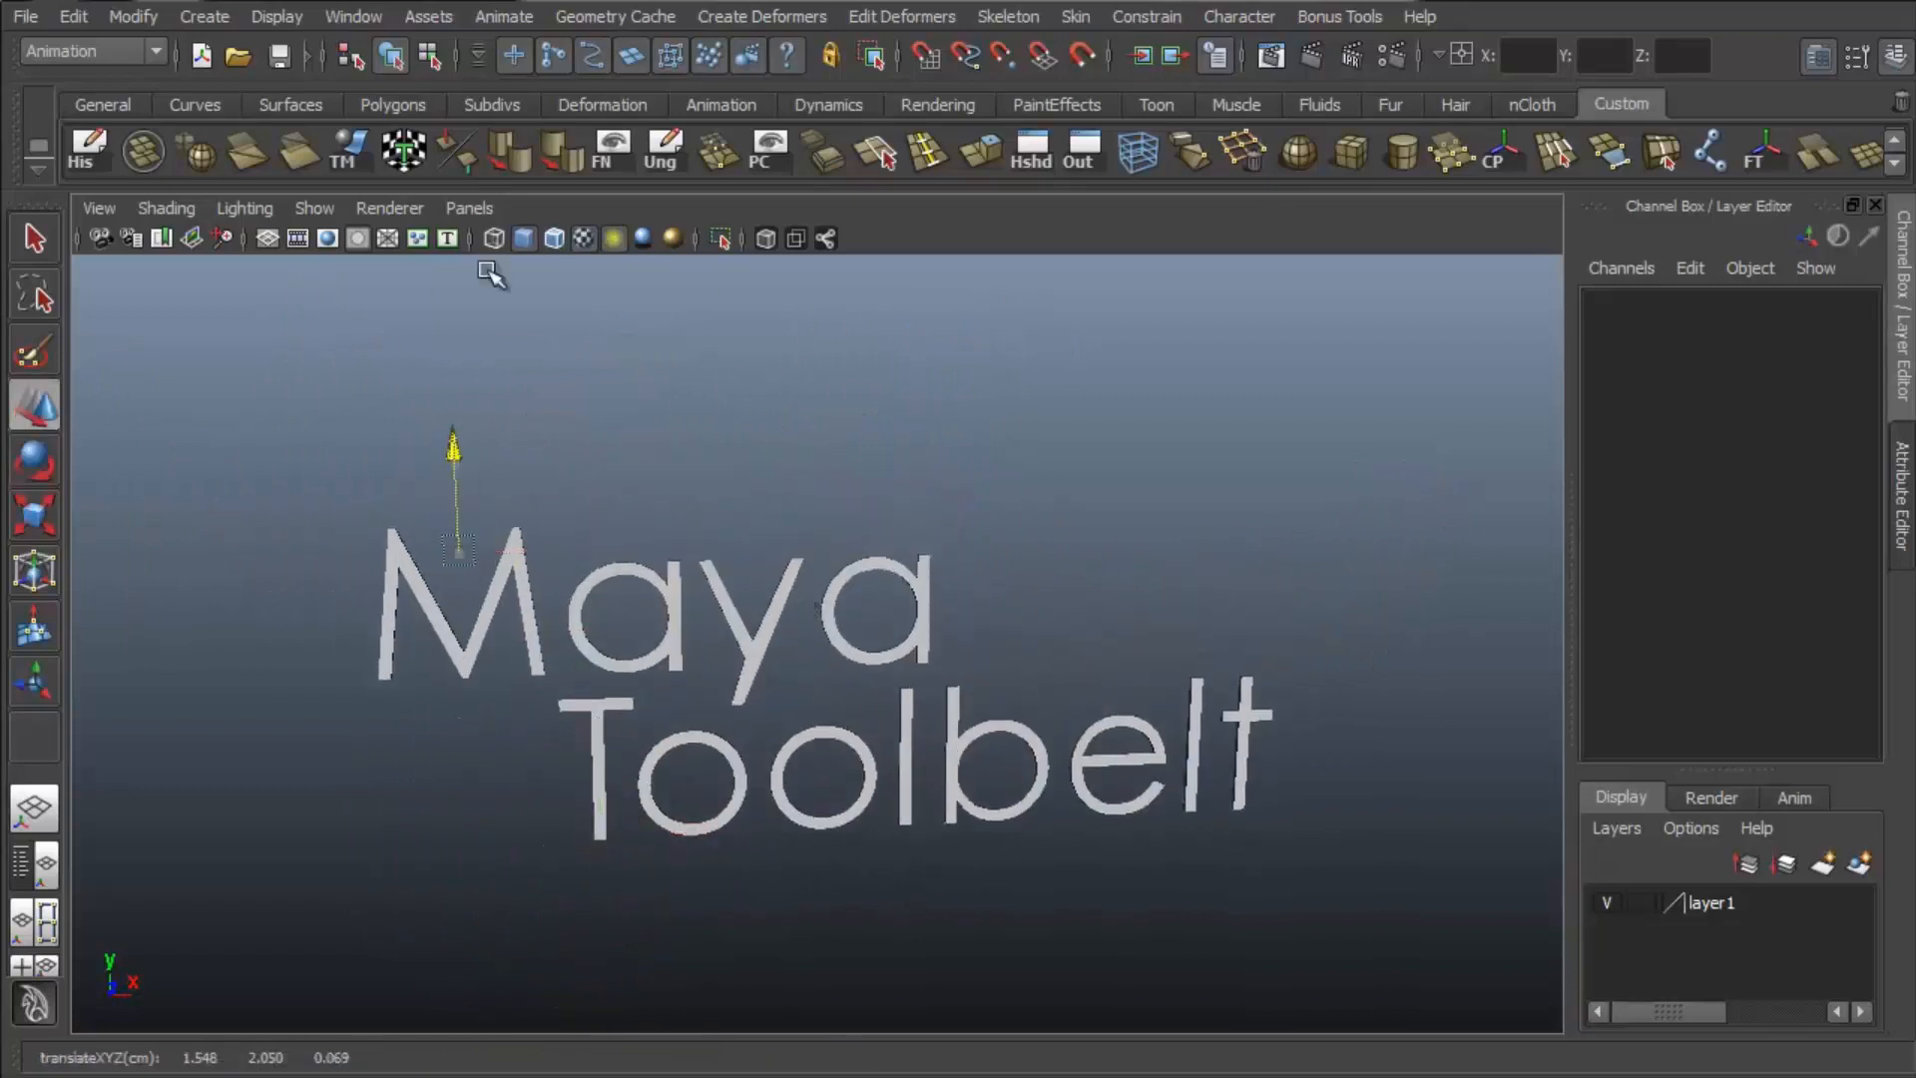
click(492, 274)
key(q)
alt+right_drag(1021, 719, 1177, 713)
alt+drag(1177, 713, 1255, 639)
alt+middle_drag(1255, 638, 1265, 539)
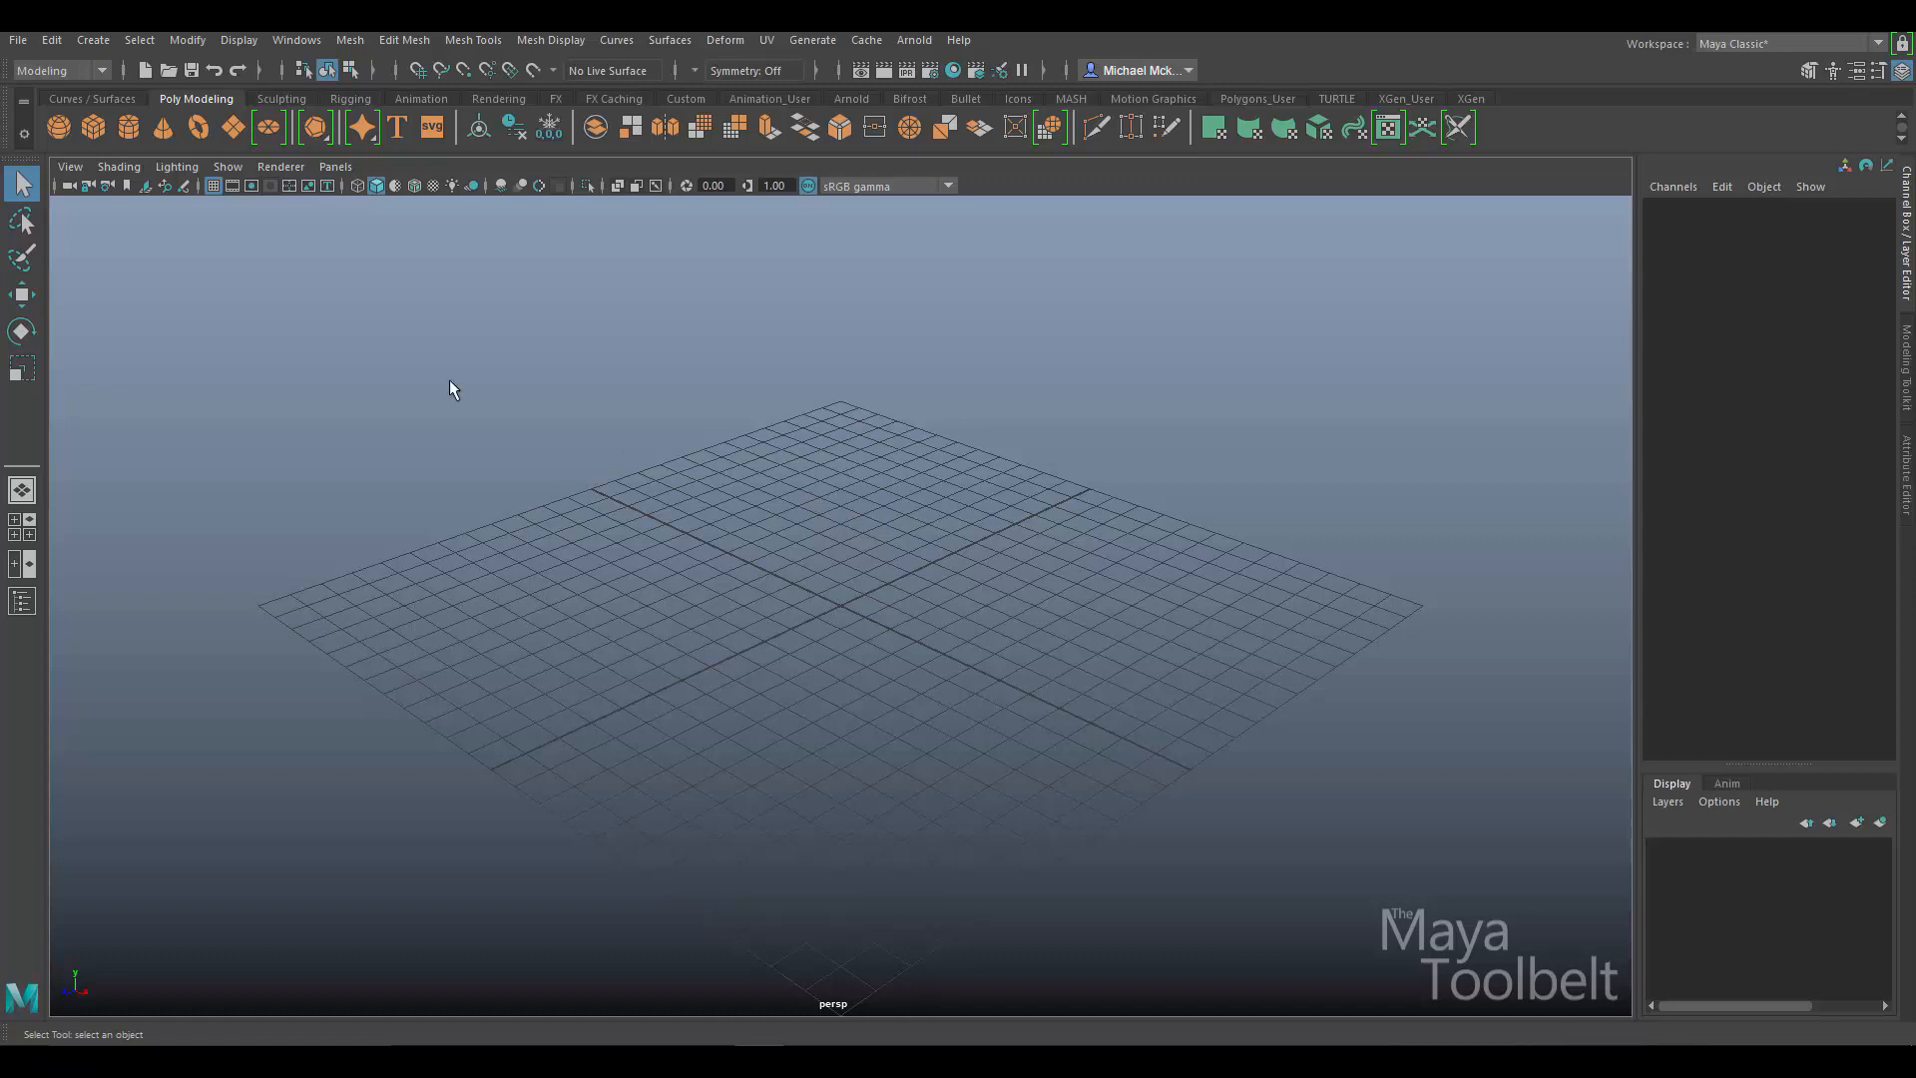
Show the Hypershade in place of the perspective view and hide the Channel Box to give it more room.
click(336, 168)
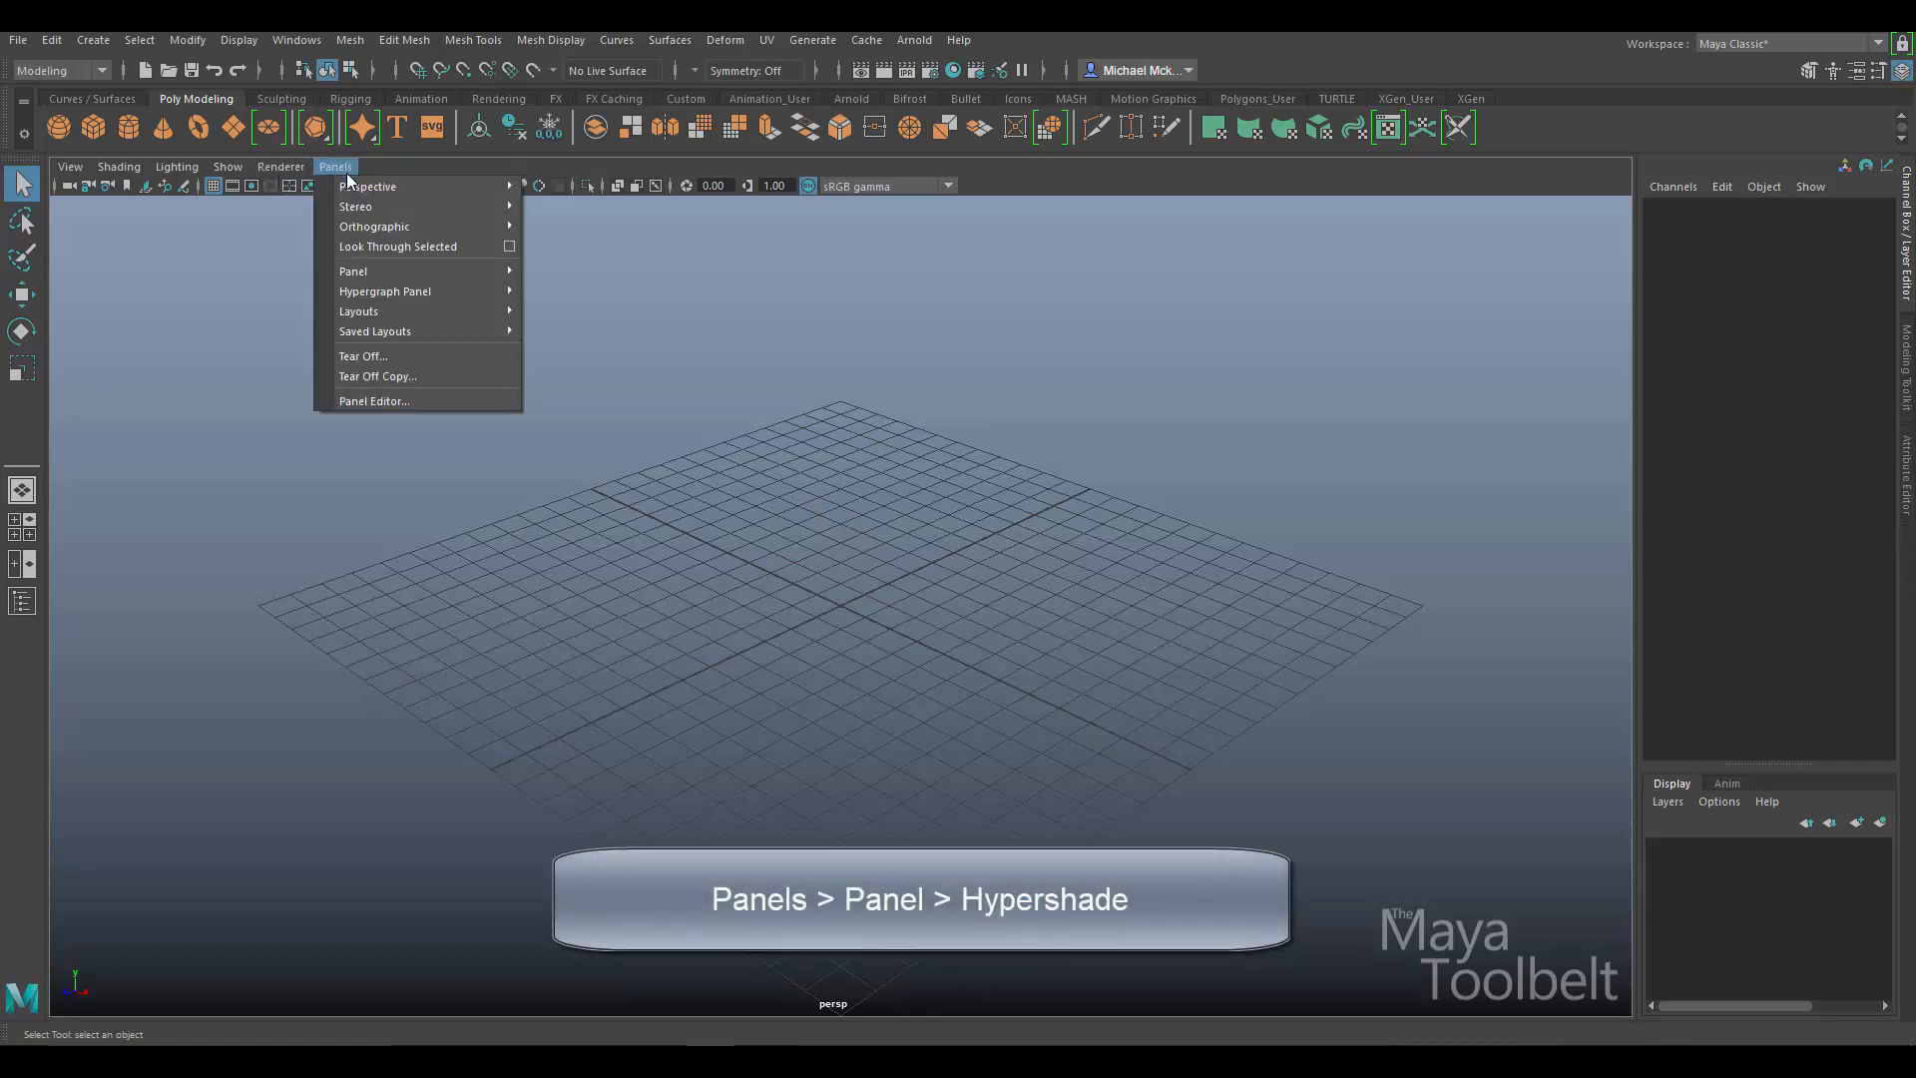
mouse_move(407, 311)
mouse_move(388, 274)
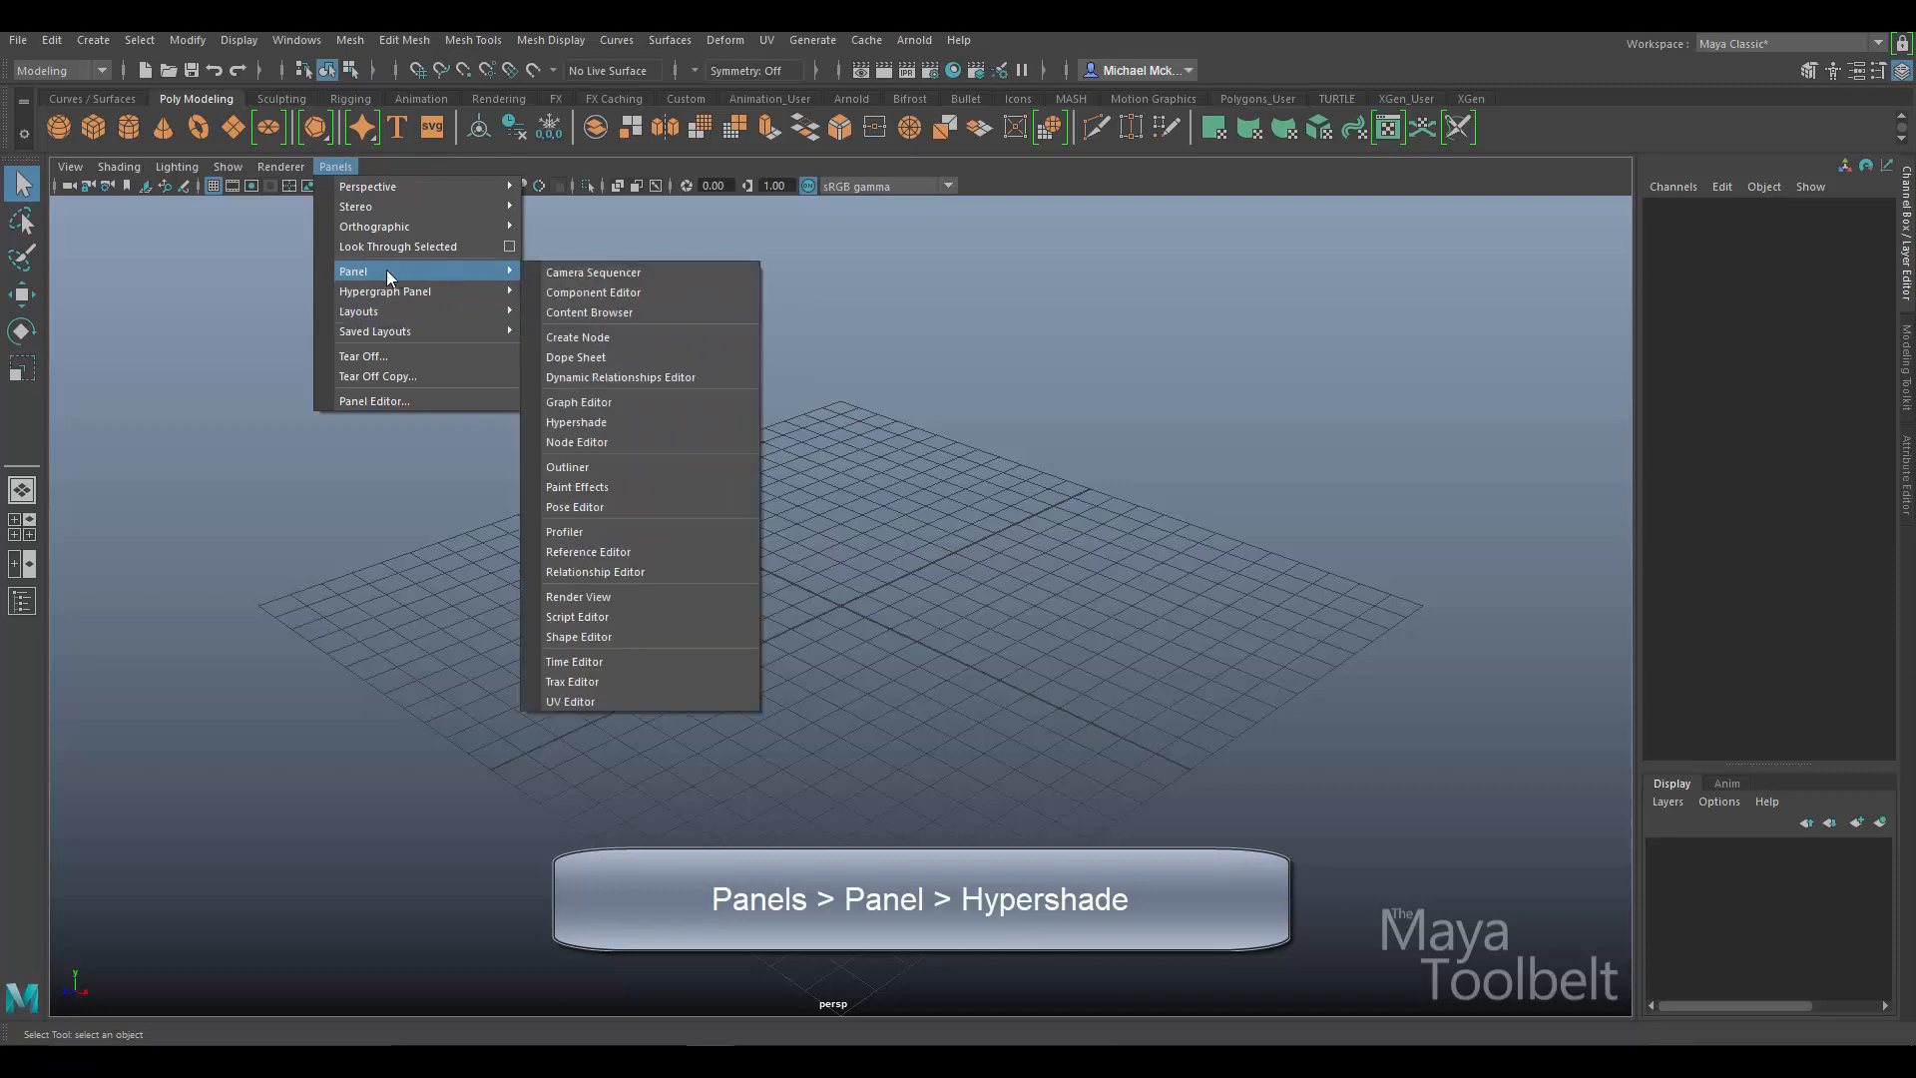
click(575, 421)
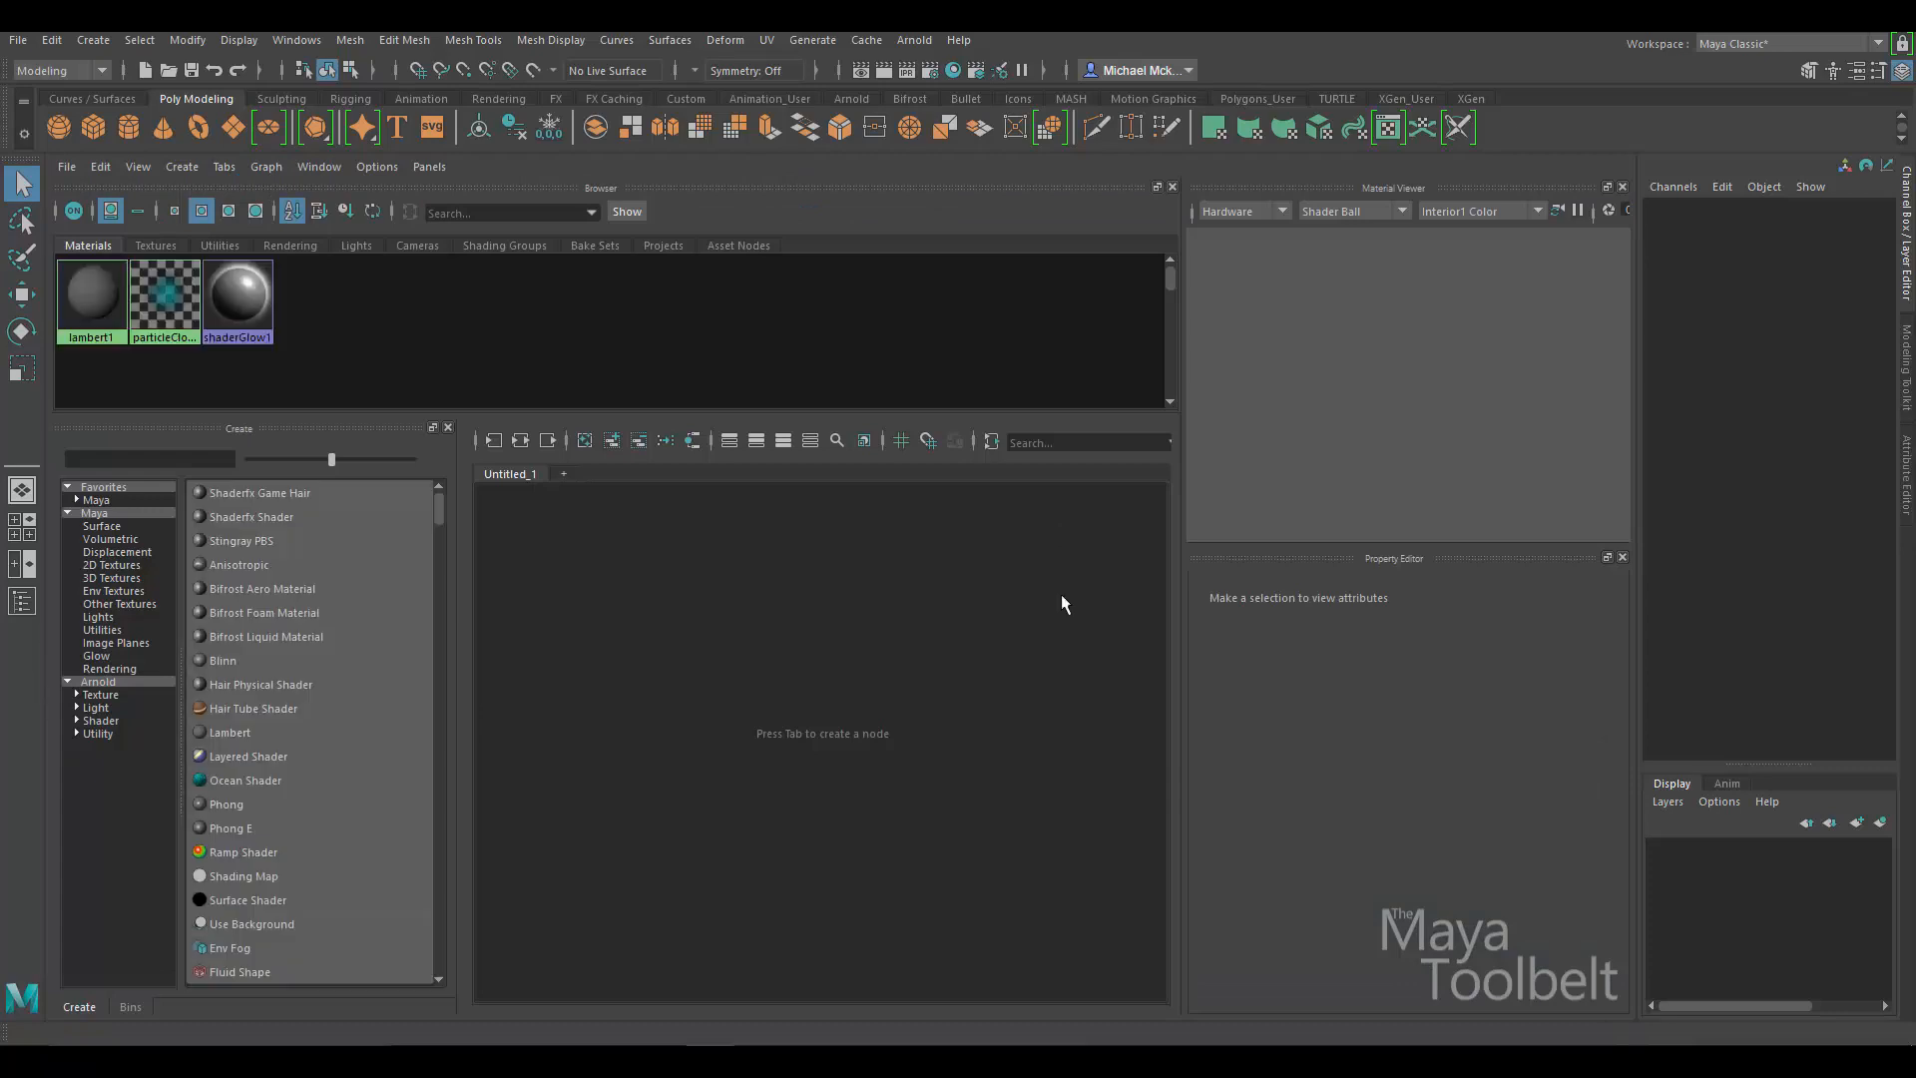
click(1908, 214)
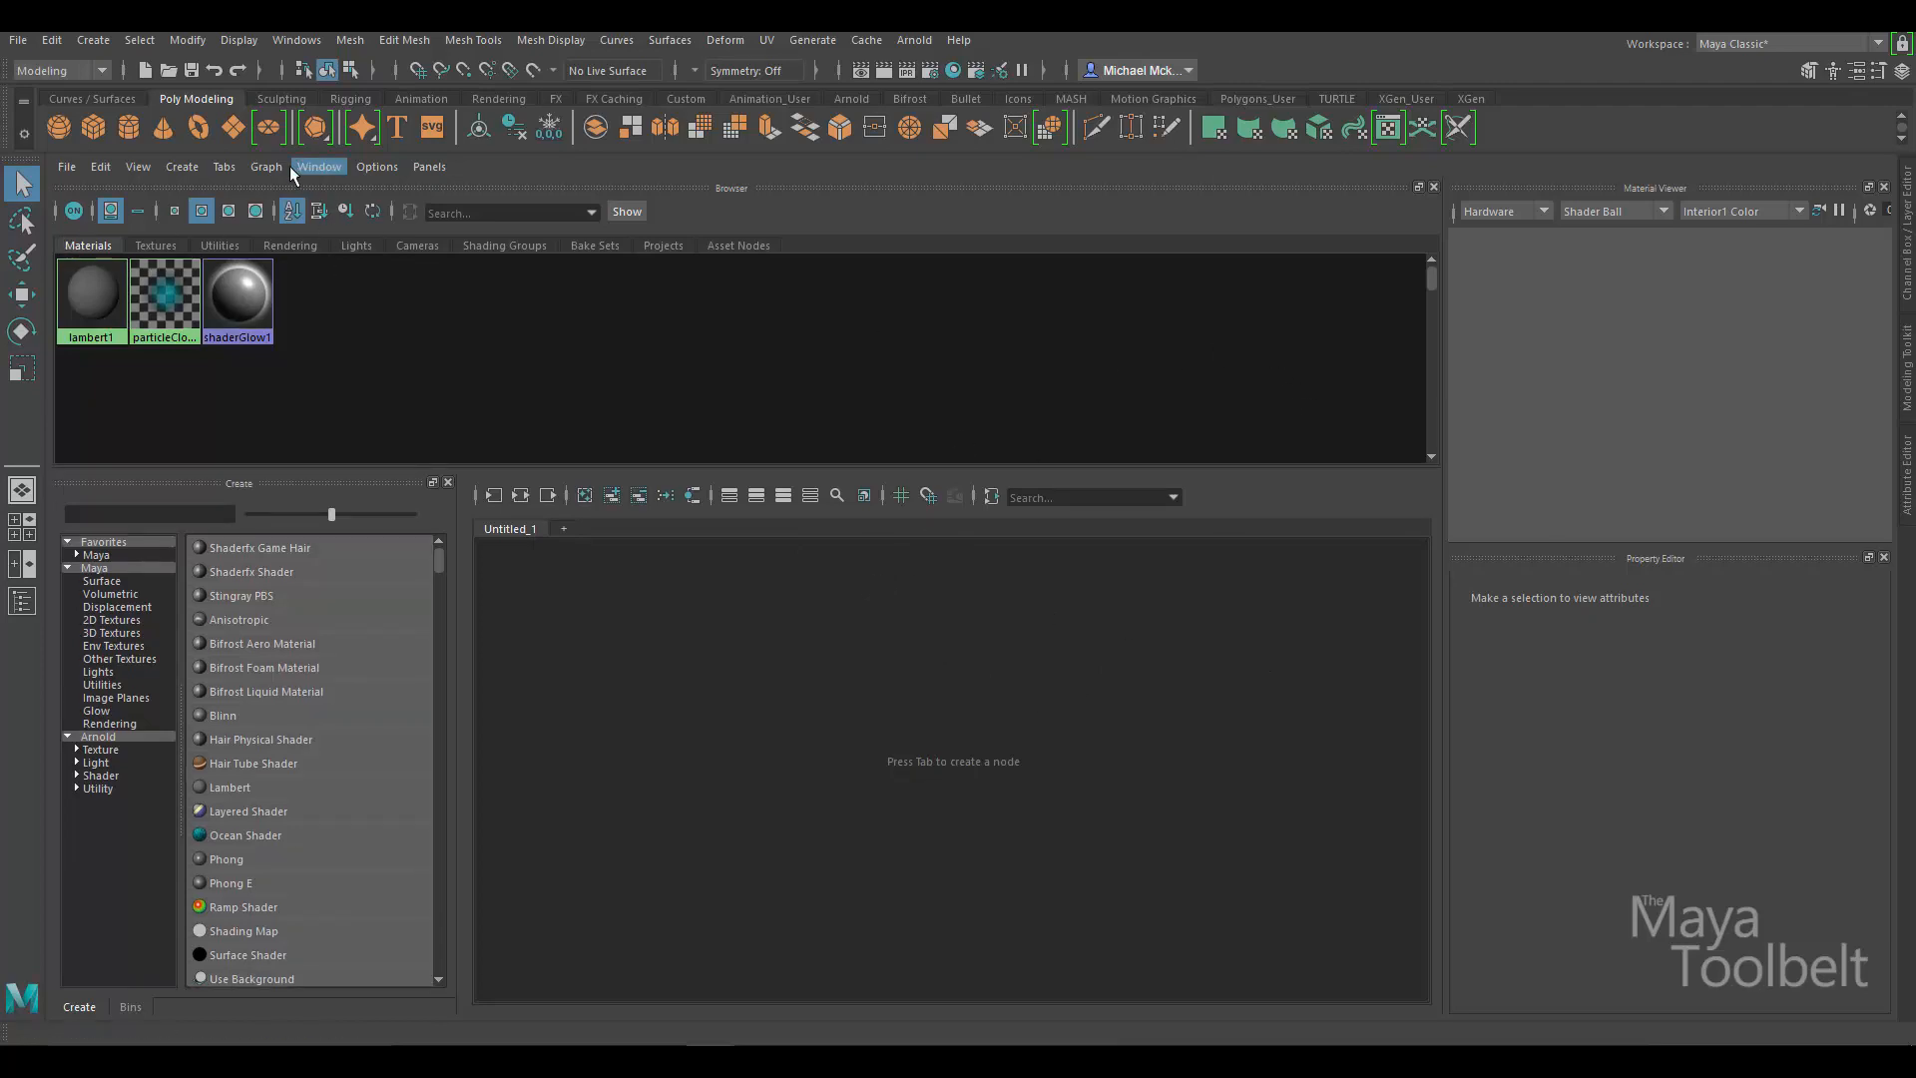
Add a Viewport window to the Hypershade and dock it between the Browser and the Material Viewer.
click(327, 169)
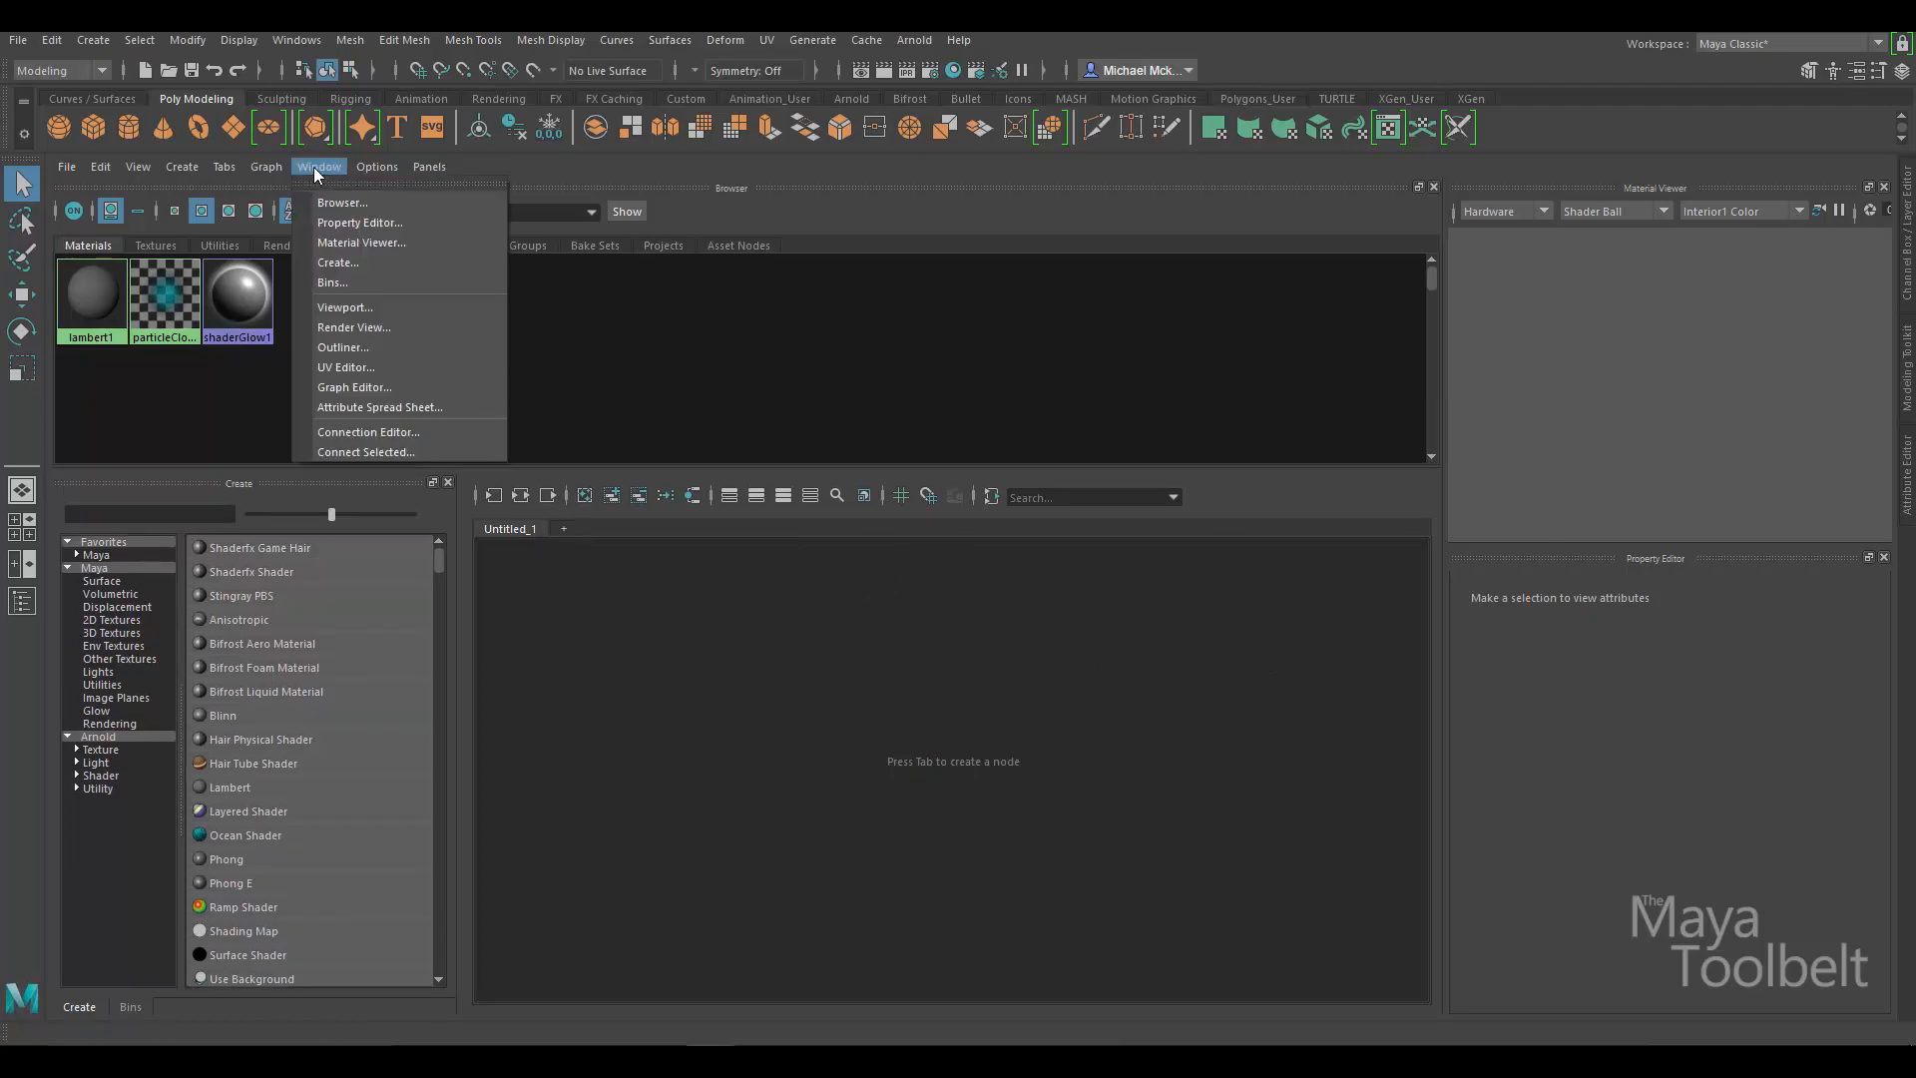
click(345, 311)
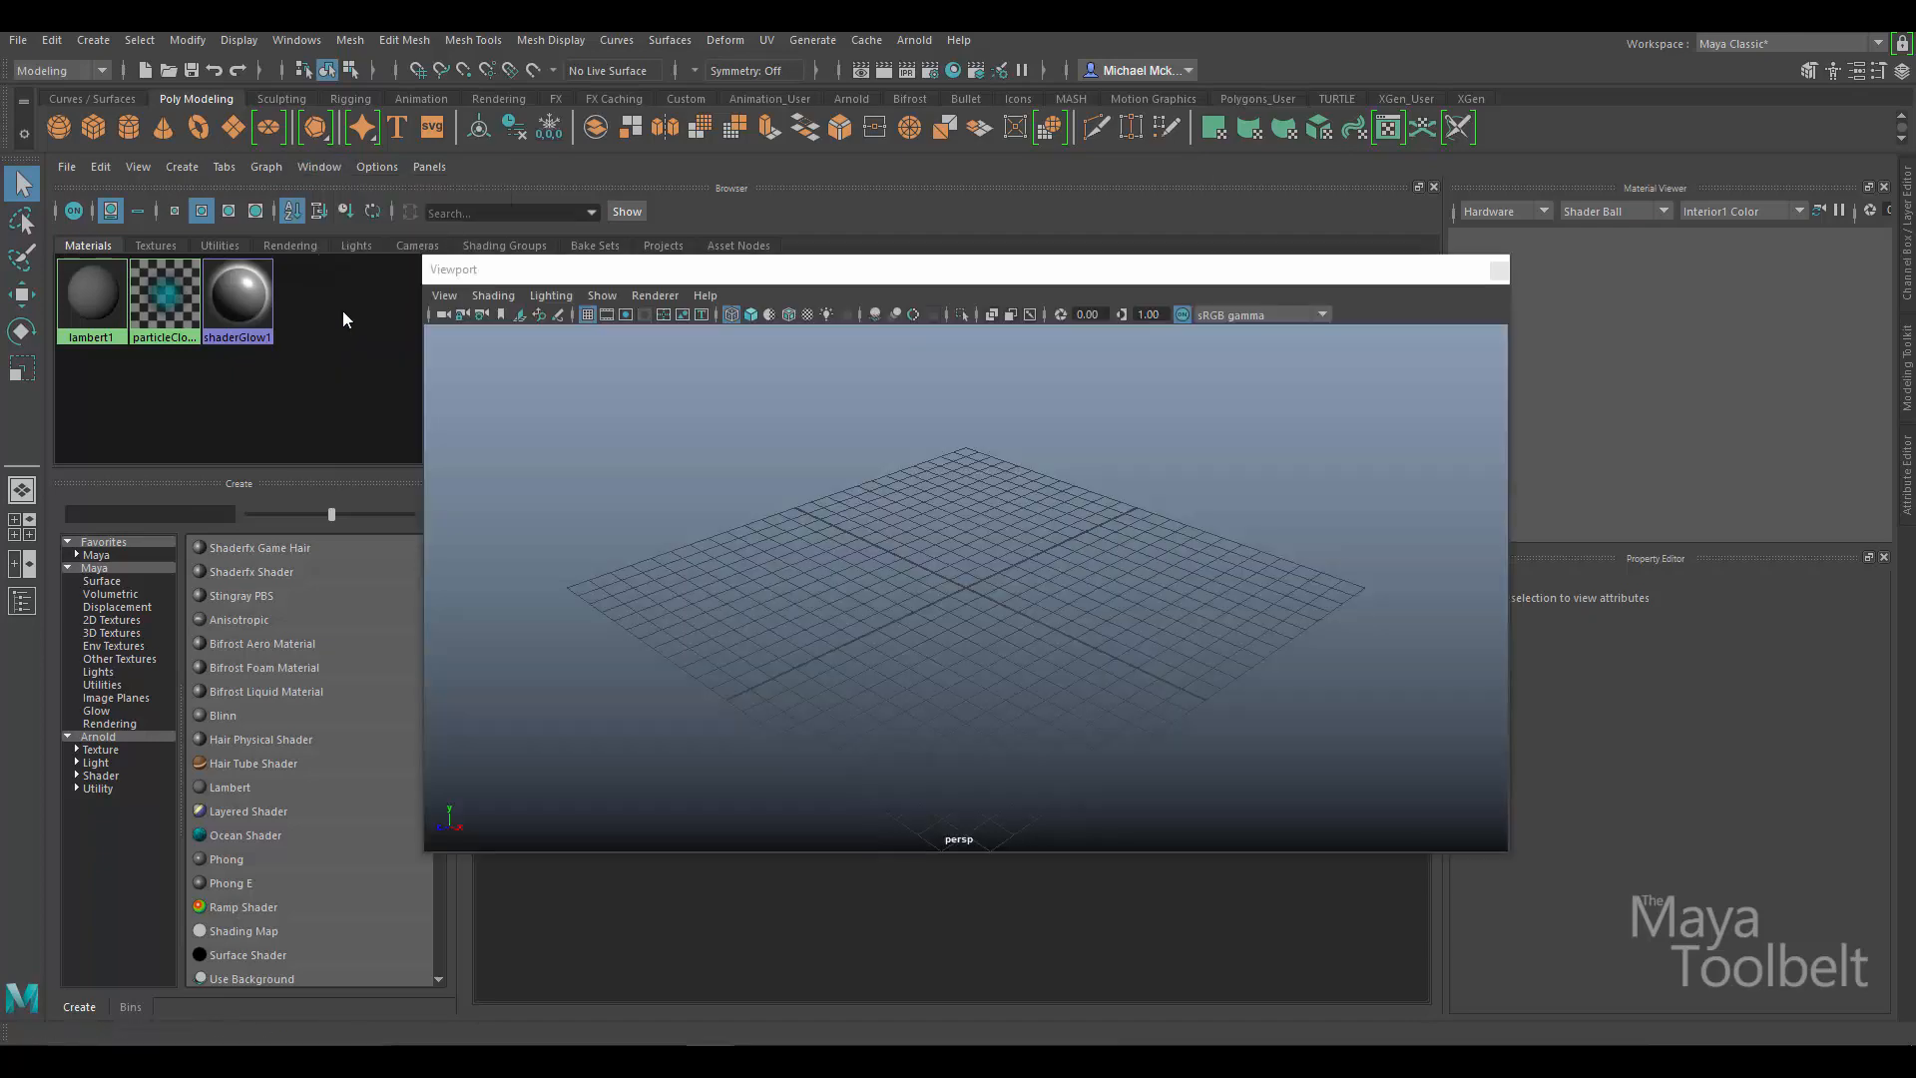
drag(893, 274, 1249, 462)
drag(354, 337, 826, 337)
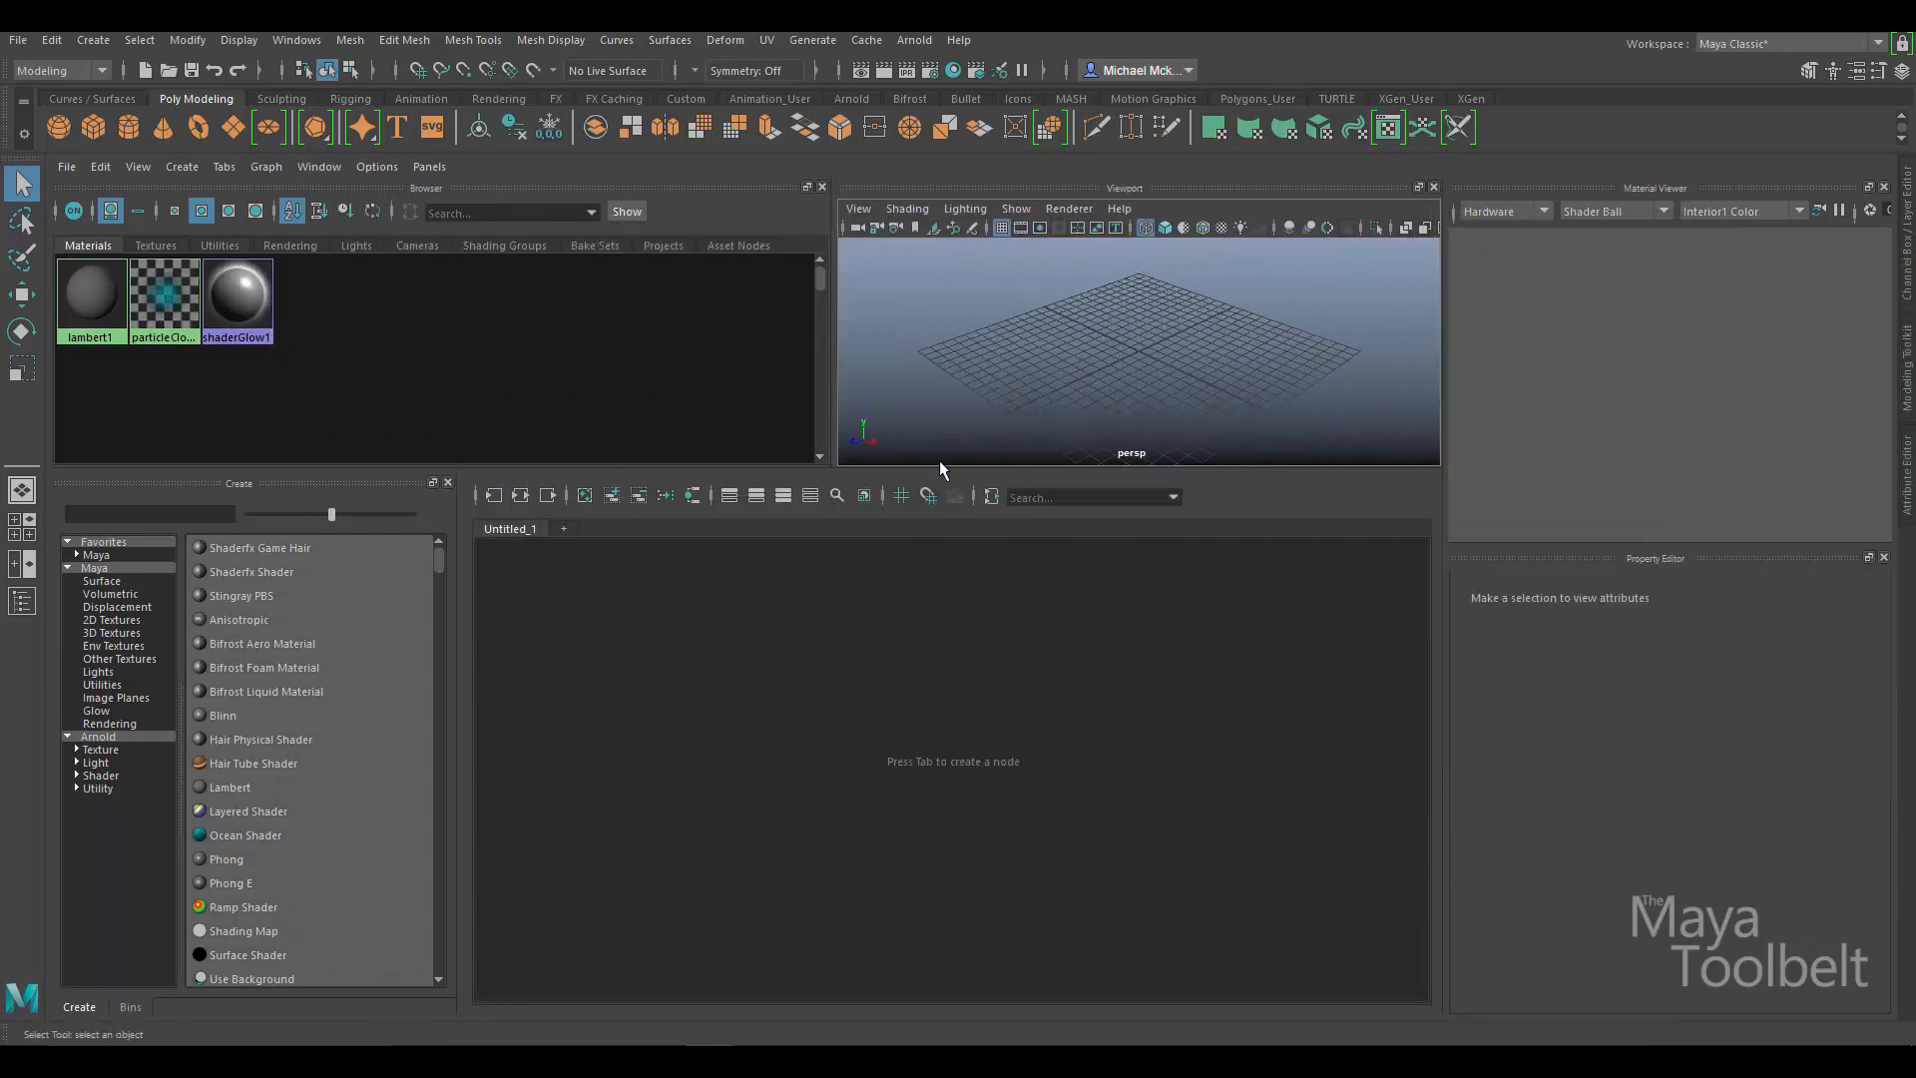
alt+drag(1203, 386, 1149, 384)
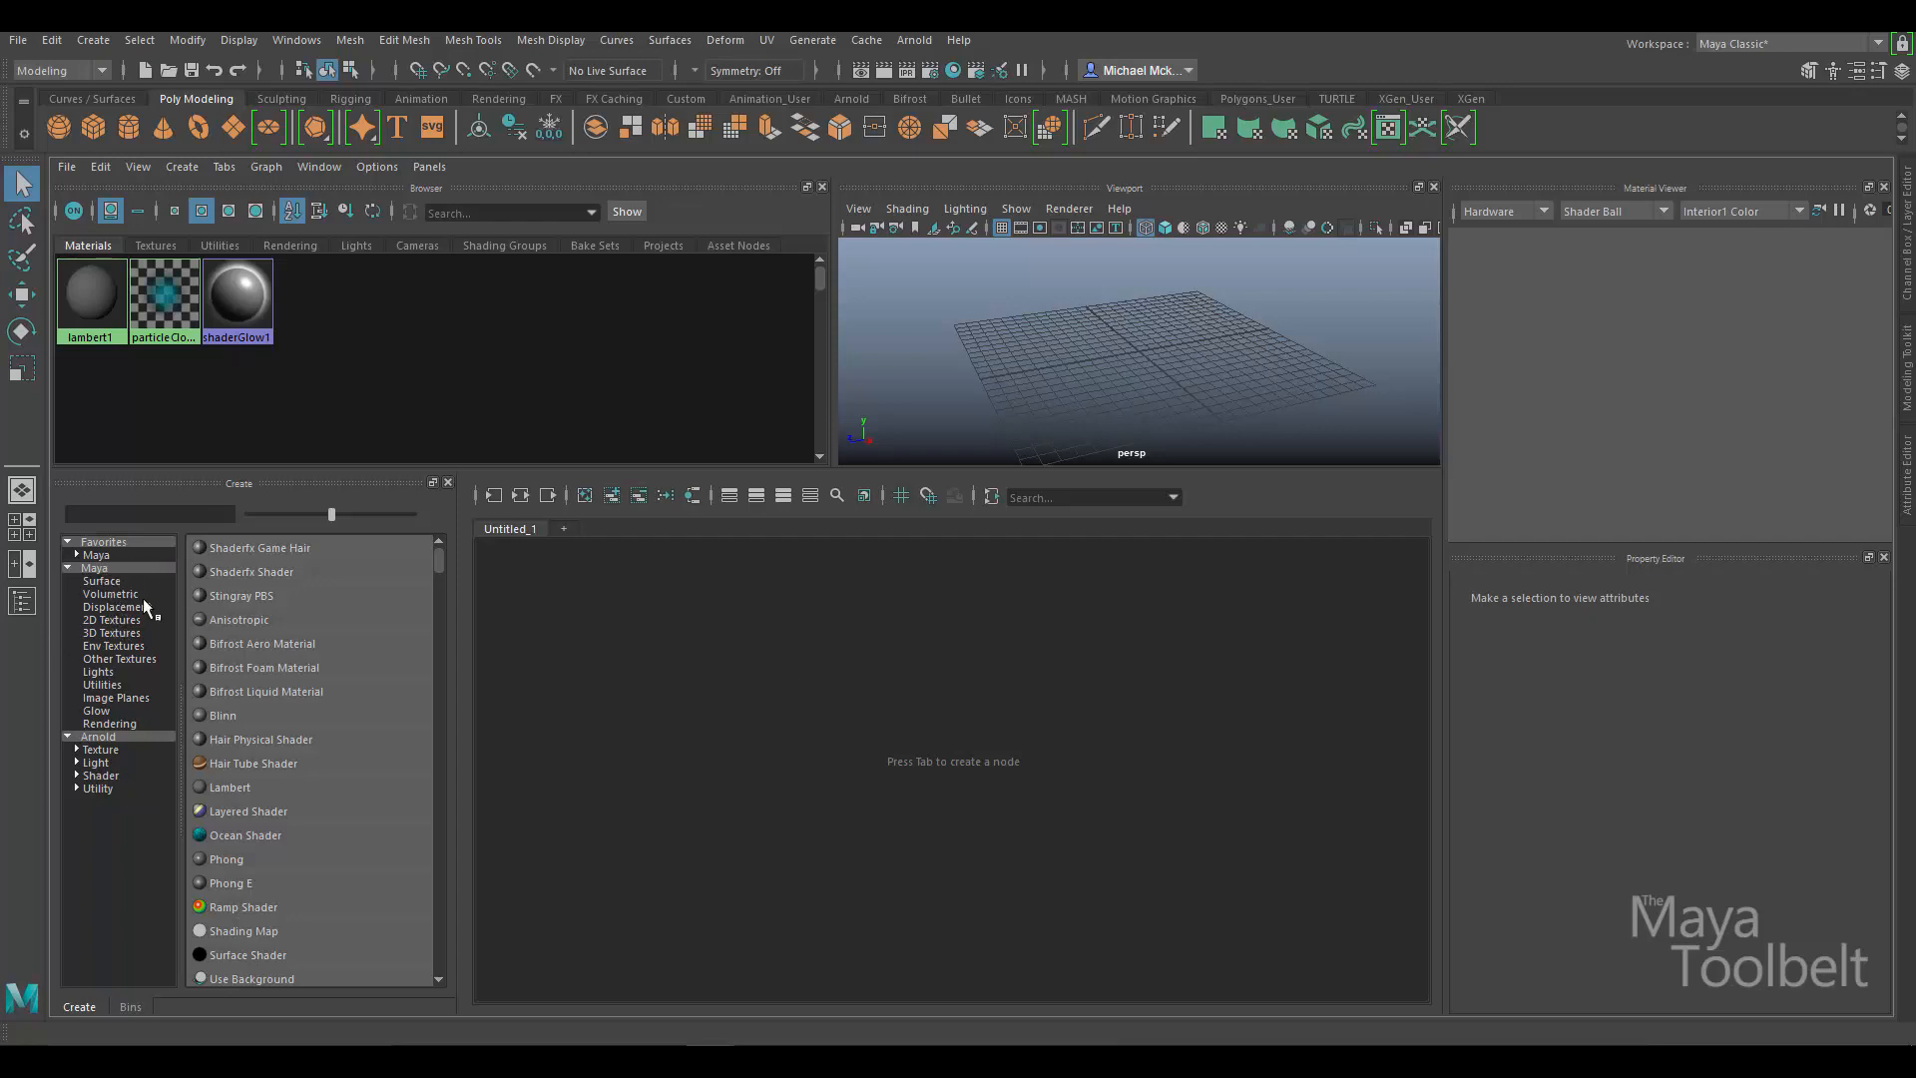
Create a 2D Ramp texture and shift its ramp and place2dTexture nodes left in the work area.
click(110, 620)
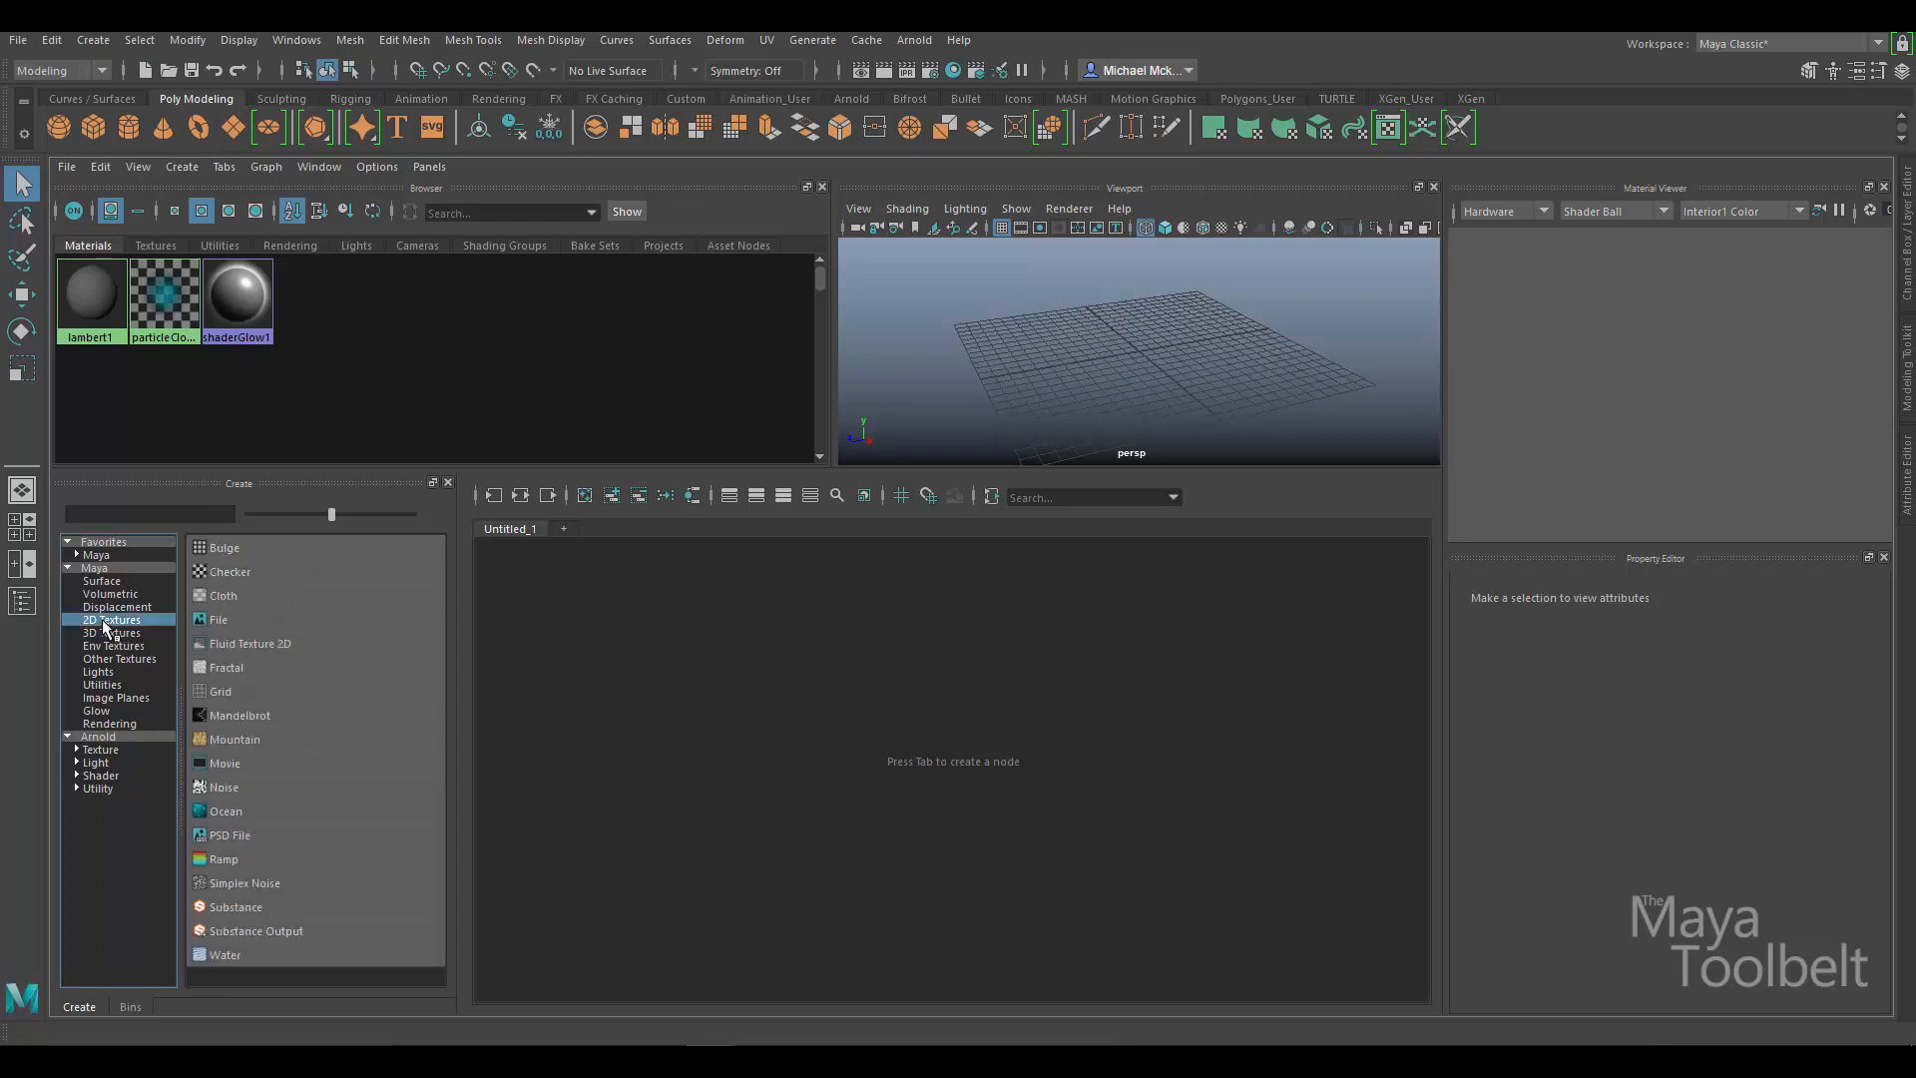
click(222, 860)
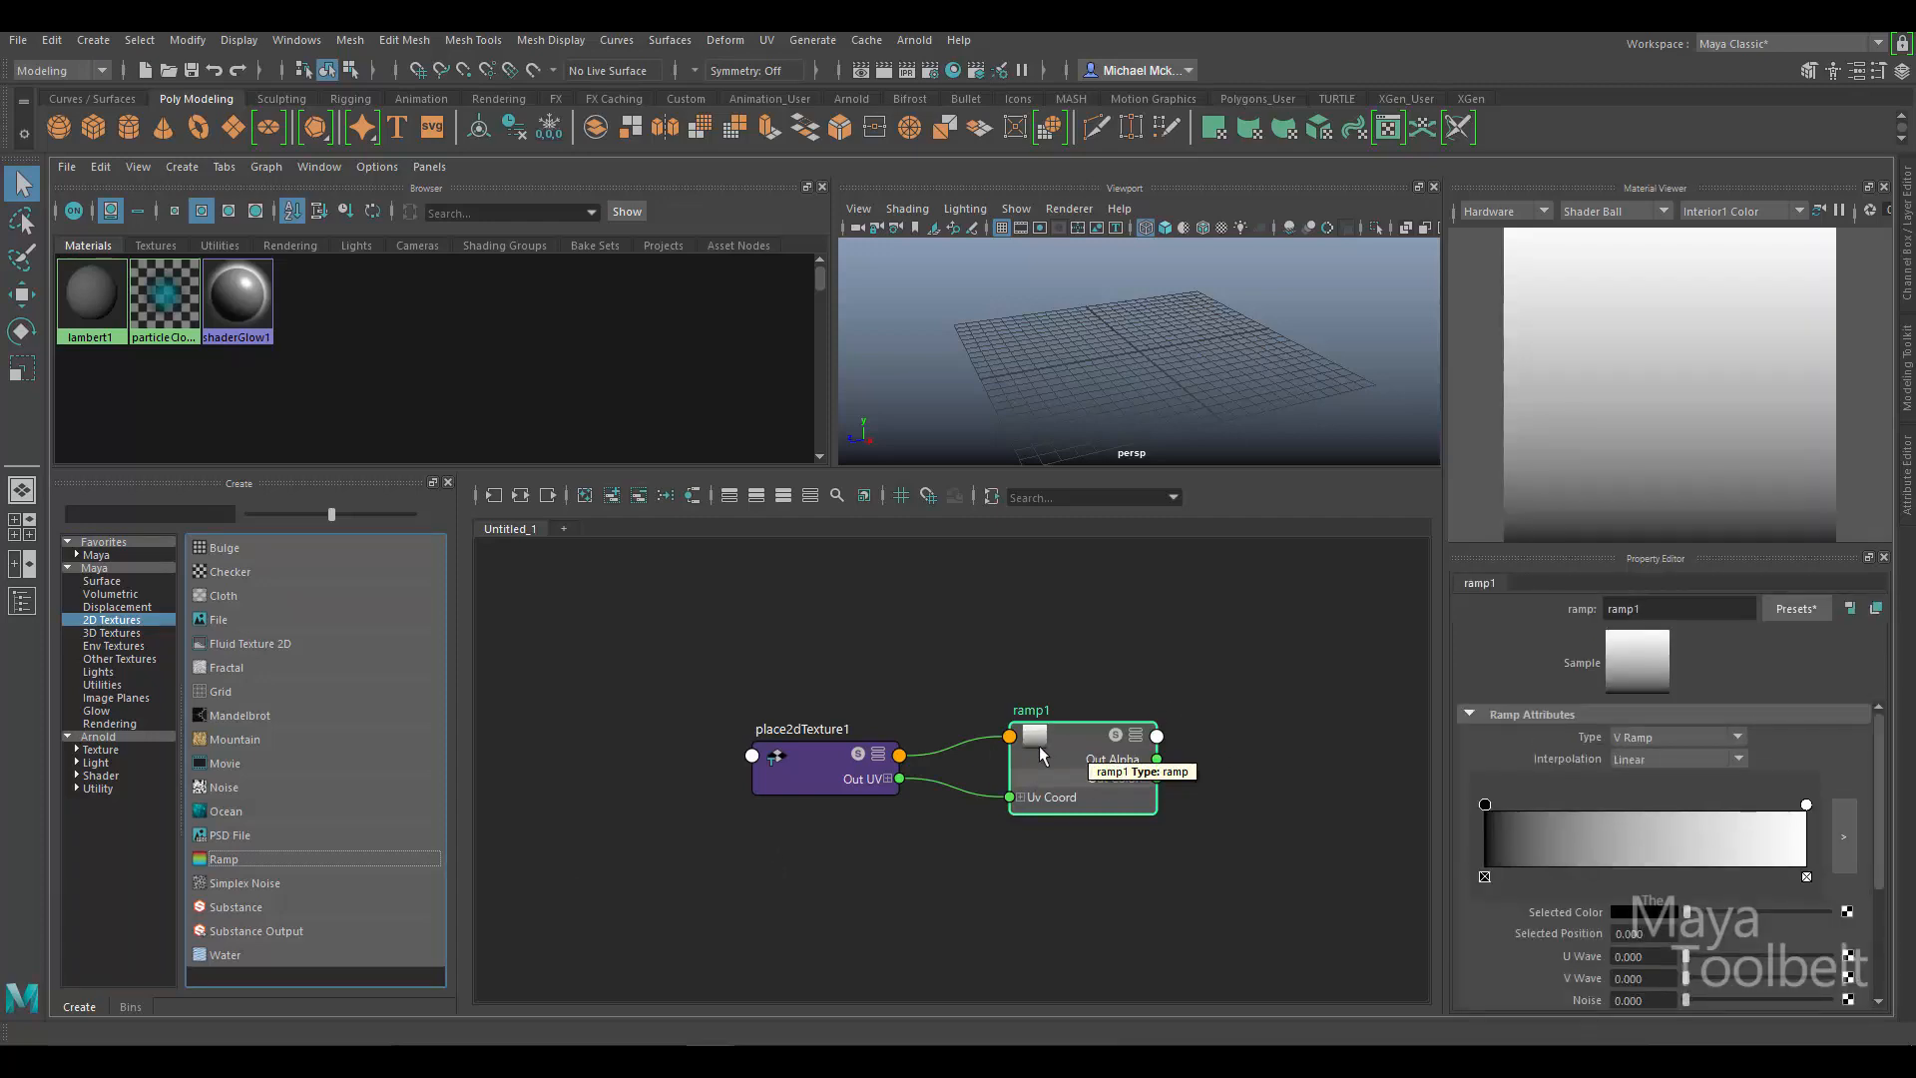
drag(810, 666, 1192, 842)
drag(1094, 774, 899, 760)
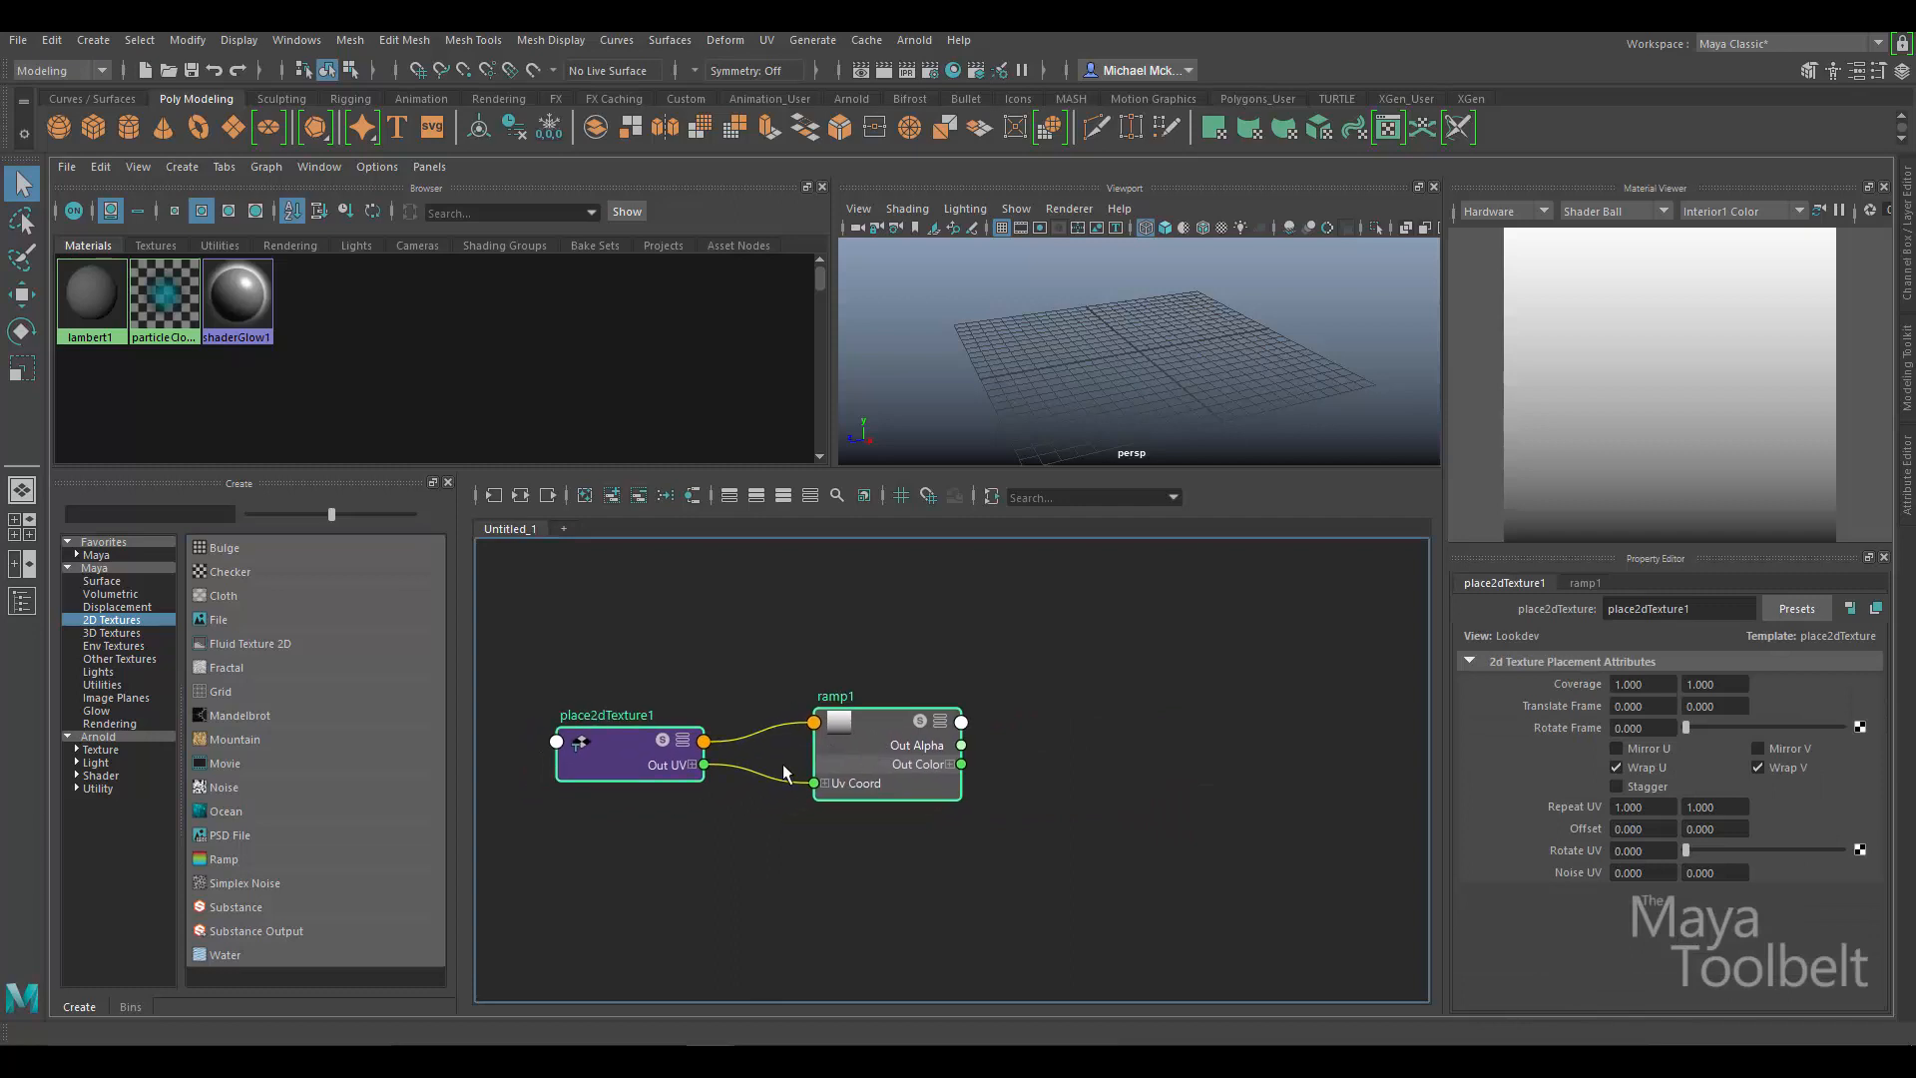
Display the attributes of place2dTexture1 and ramp1 in turn, and close the Material Viewer to enlarge the Property Editor.
click(628, 712)
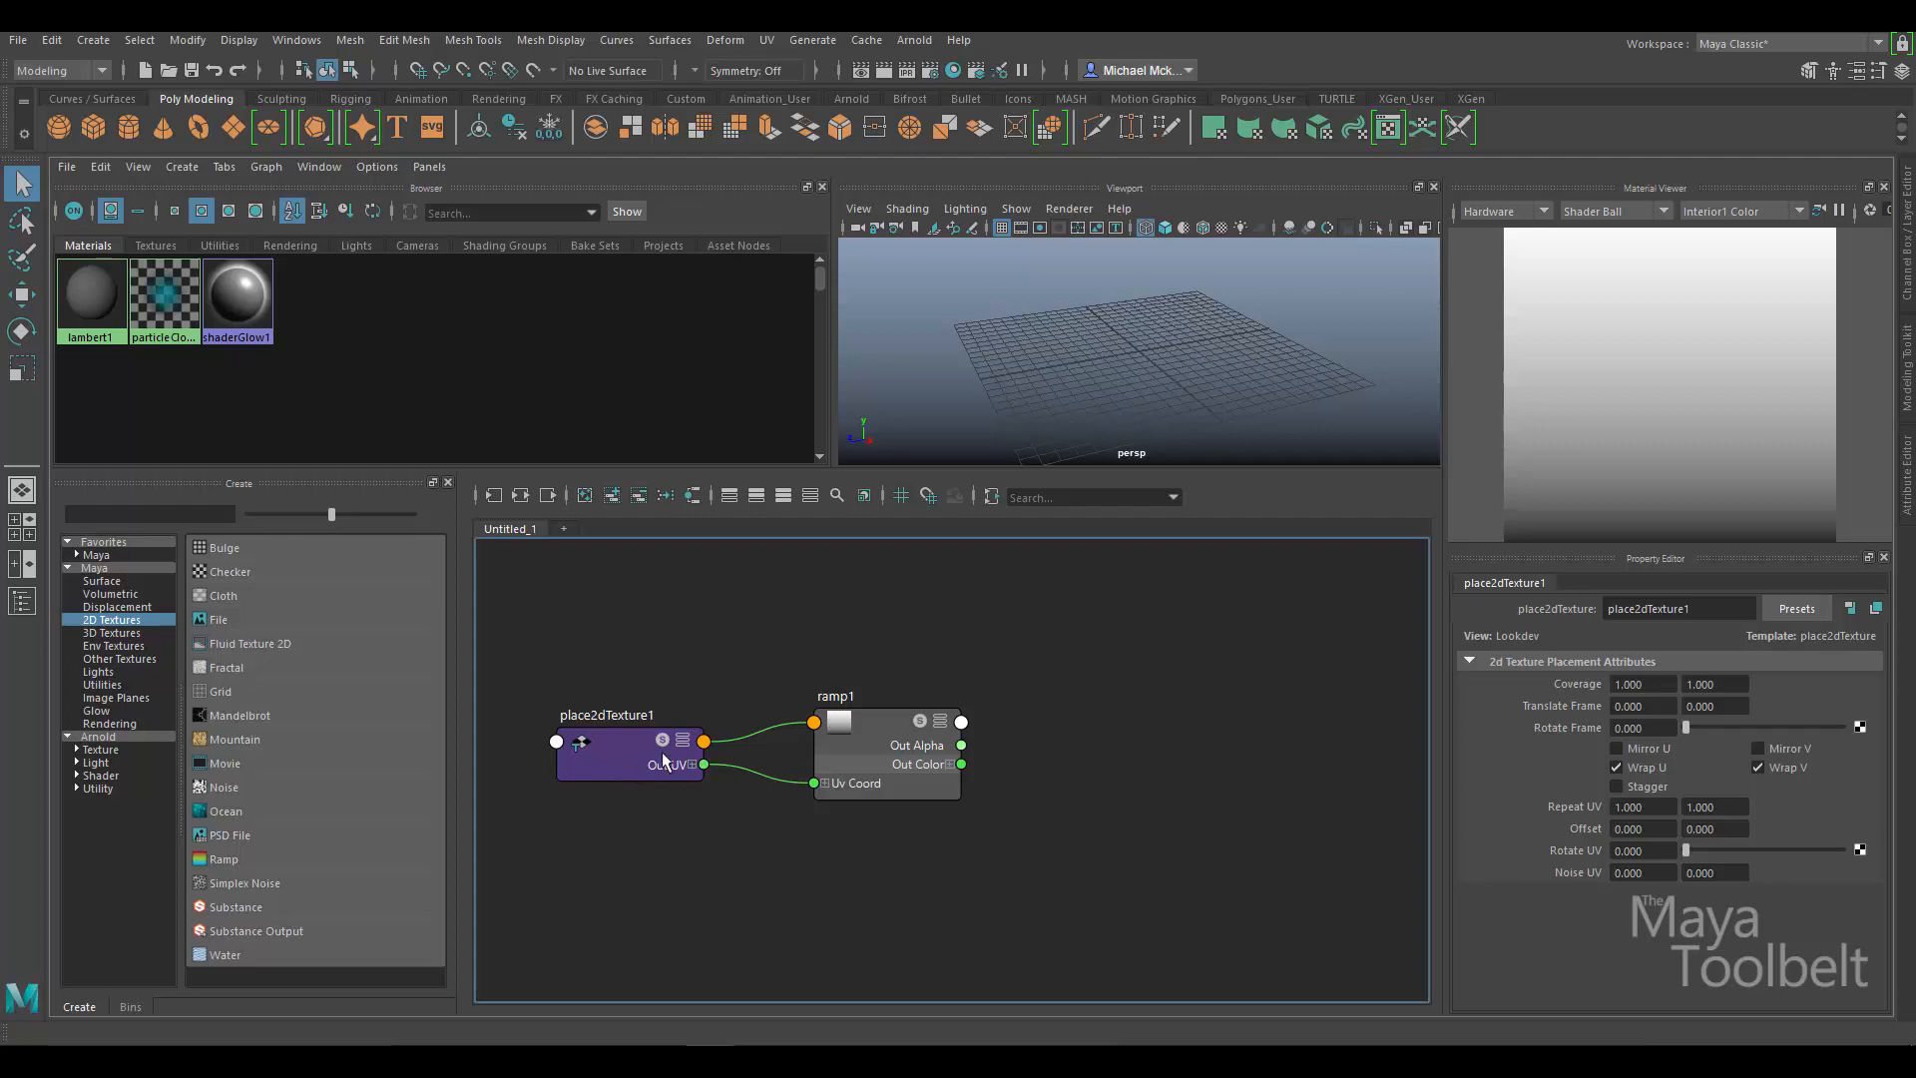
click(874, 732)
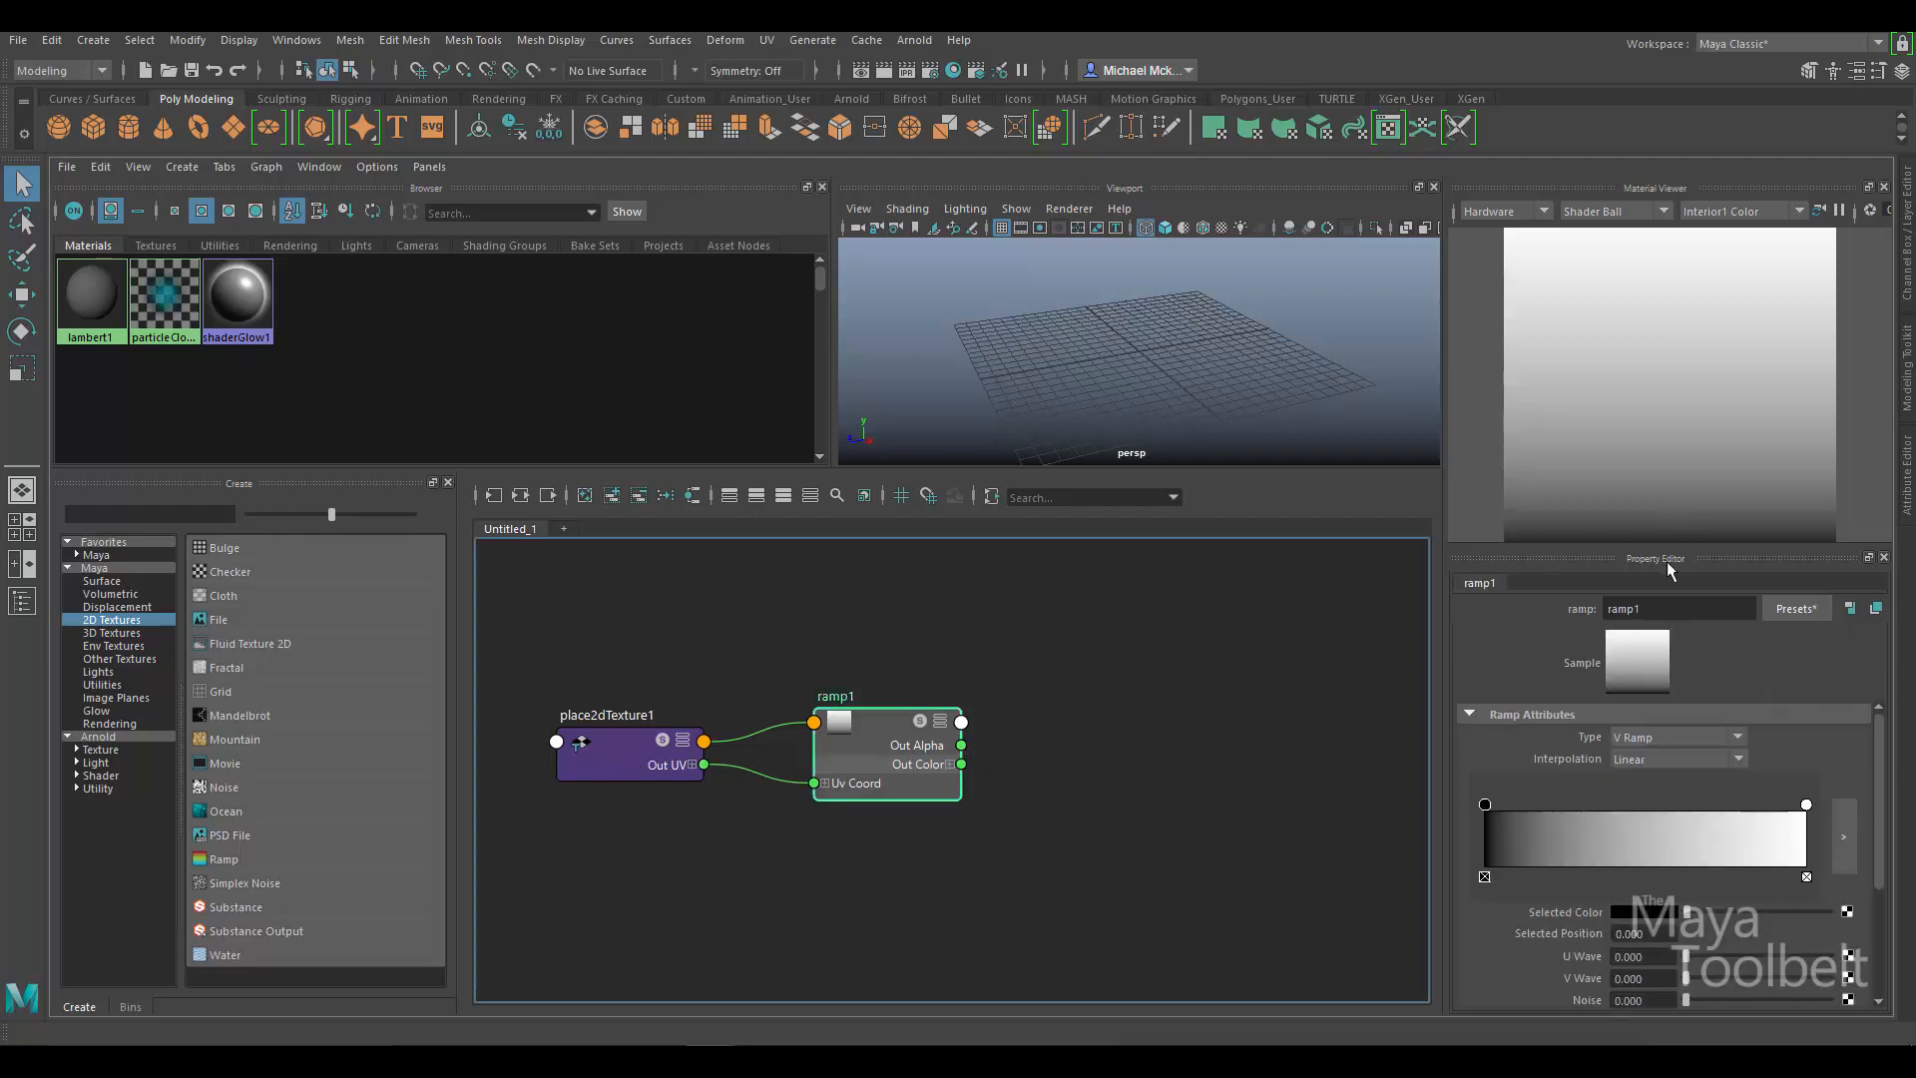
click(1885, 188)
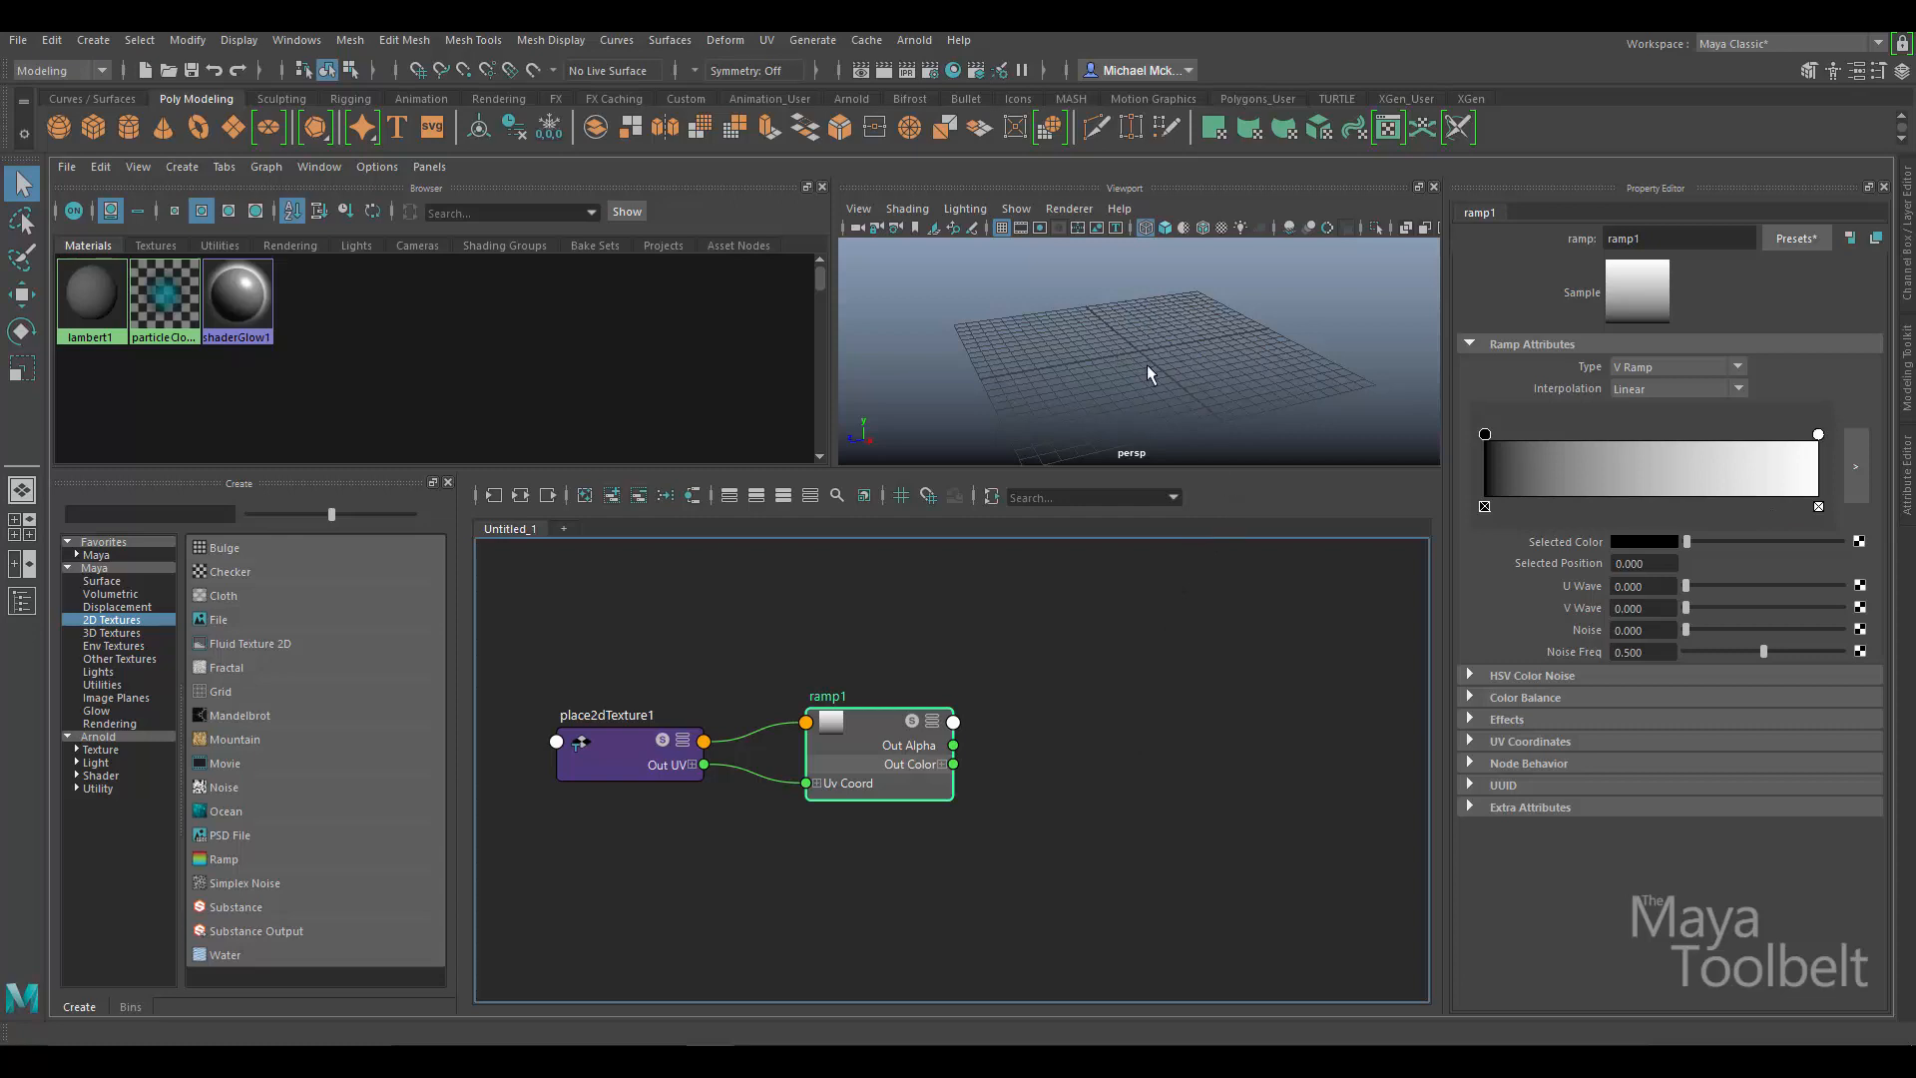
Create a polygon plane and scale it uniformly to about 15.5 times its size.
click(91, 41)
mouse_move(259, 110)
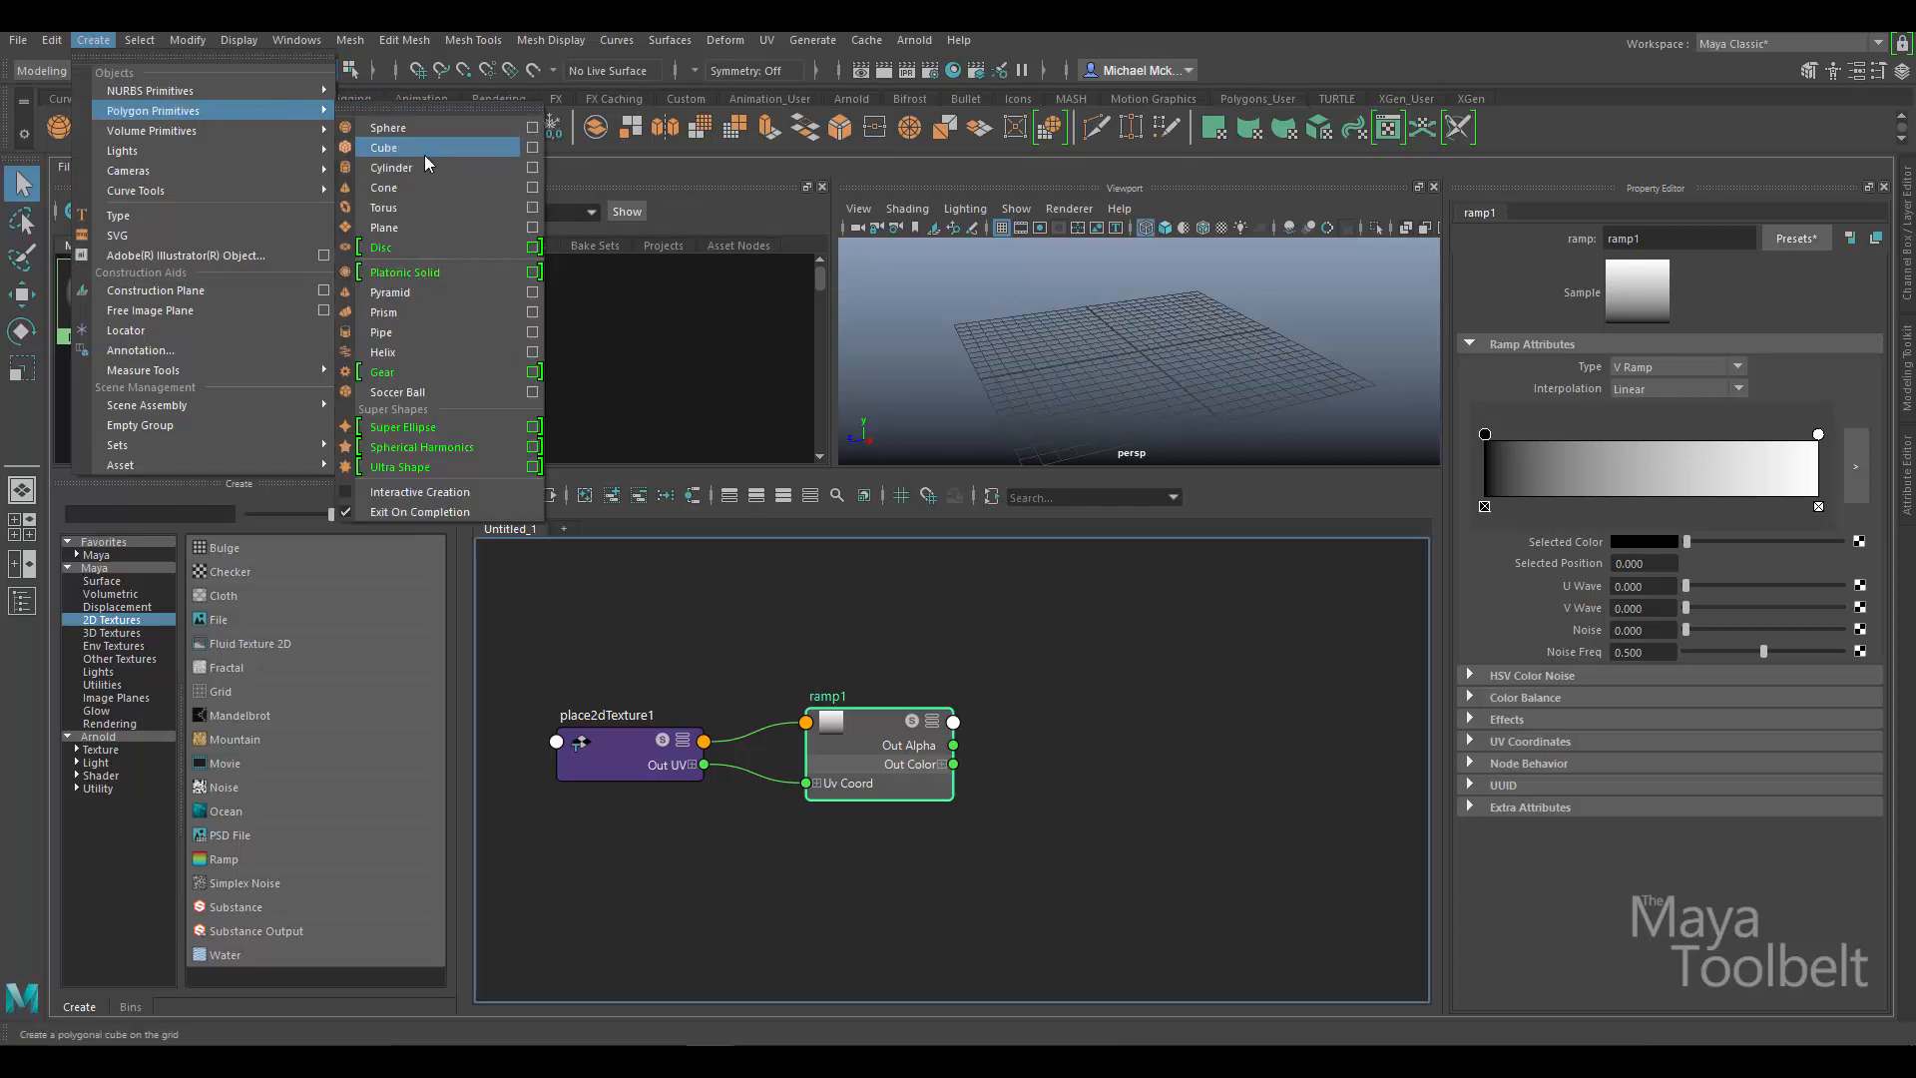
click(435, 225)
alt+drag(1241, 368, 1211, 411)
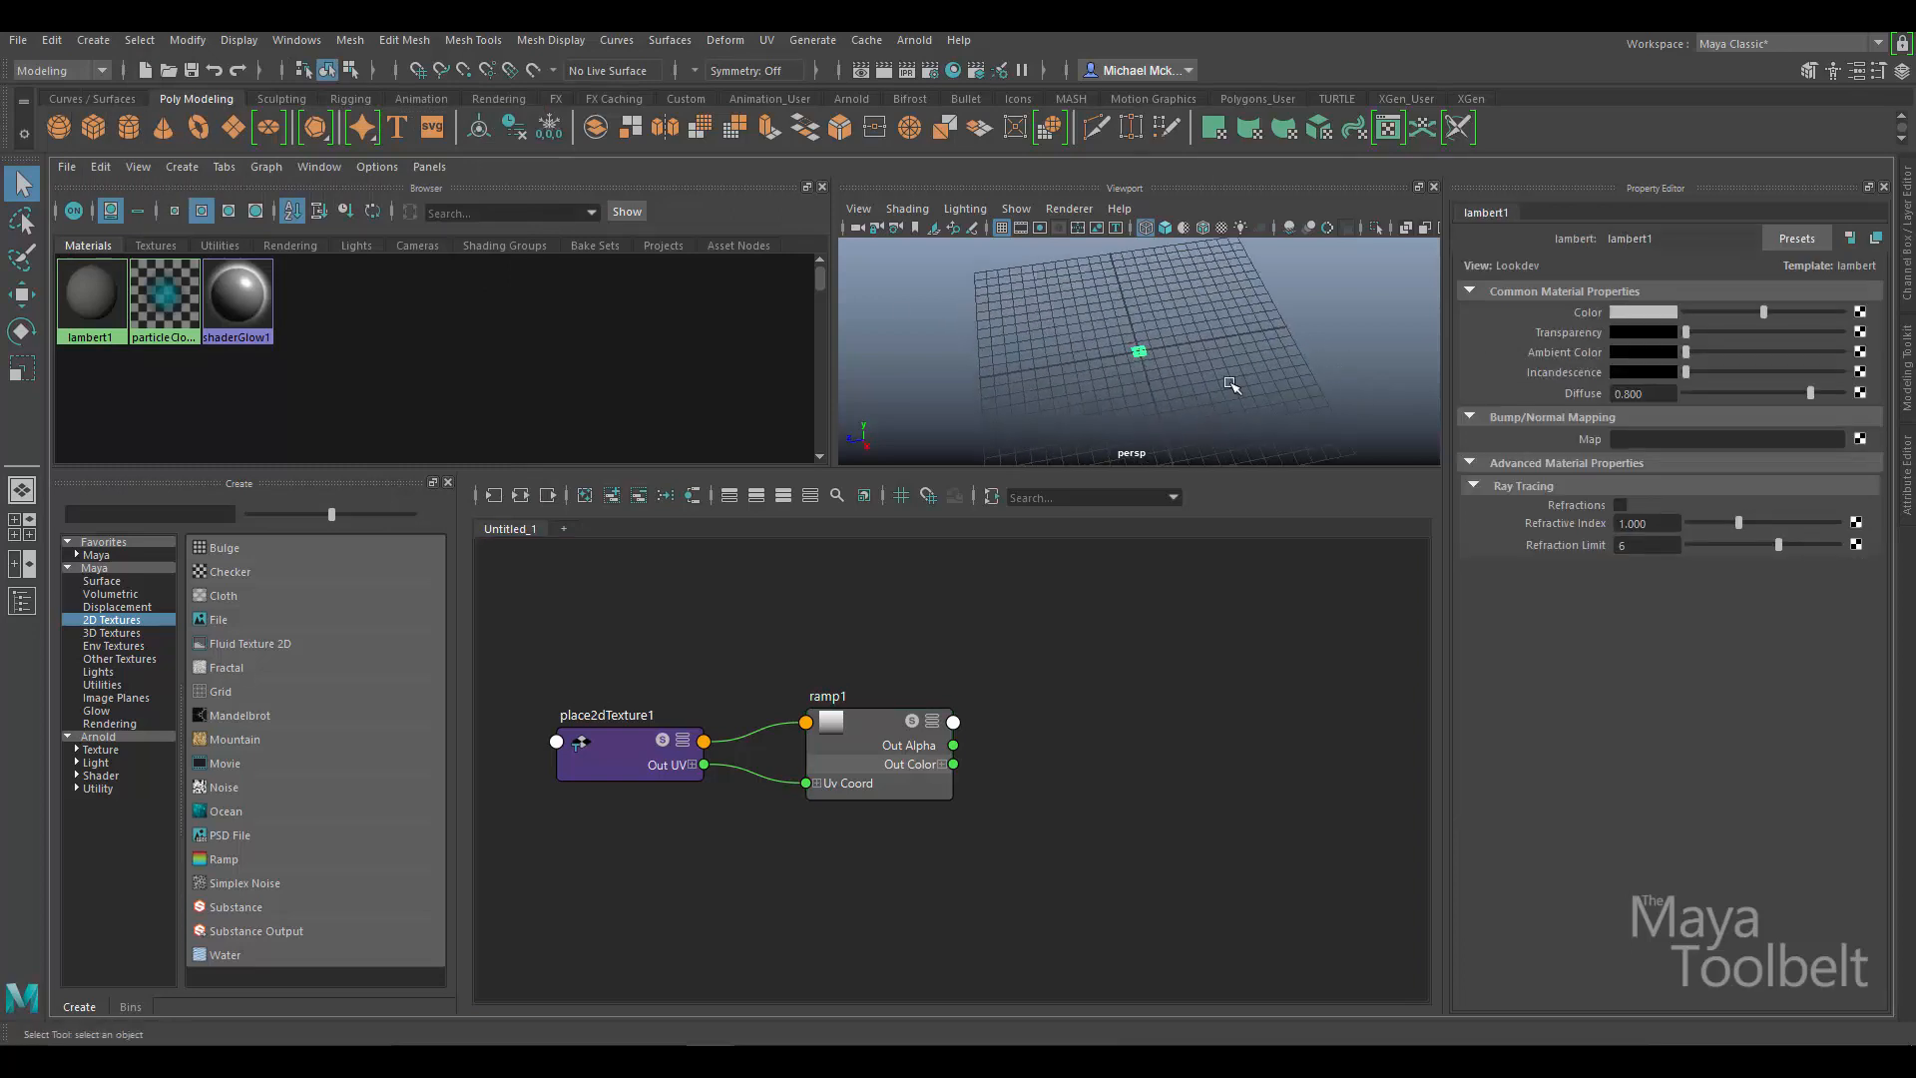
key(r)
drag(1139, 351, 1276, 333)
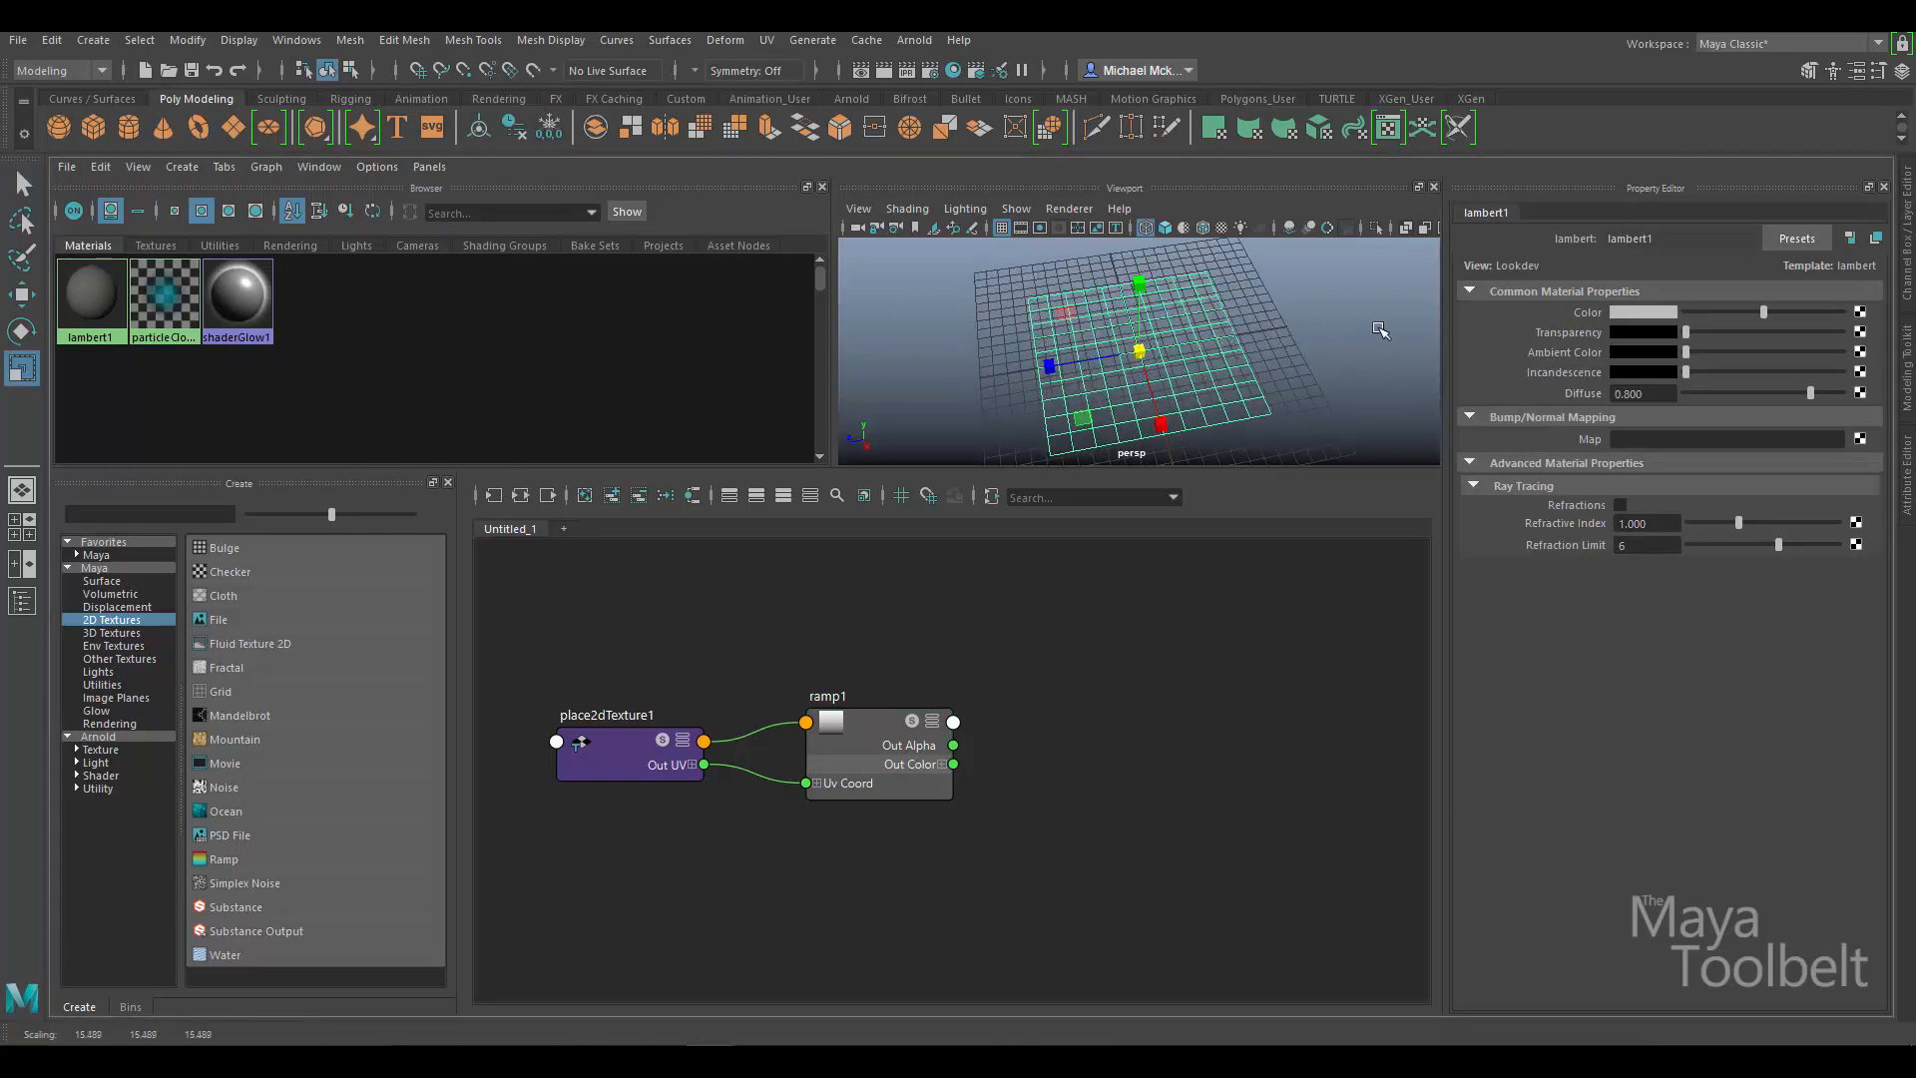
Hide the viewport grid, switch to shaded display with texture maps, and deselect the plane.
click(1002, 226)
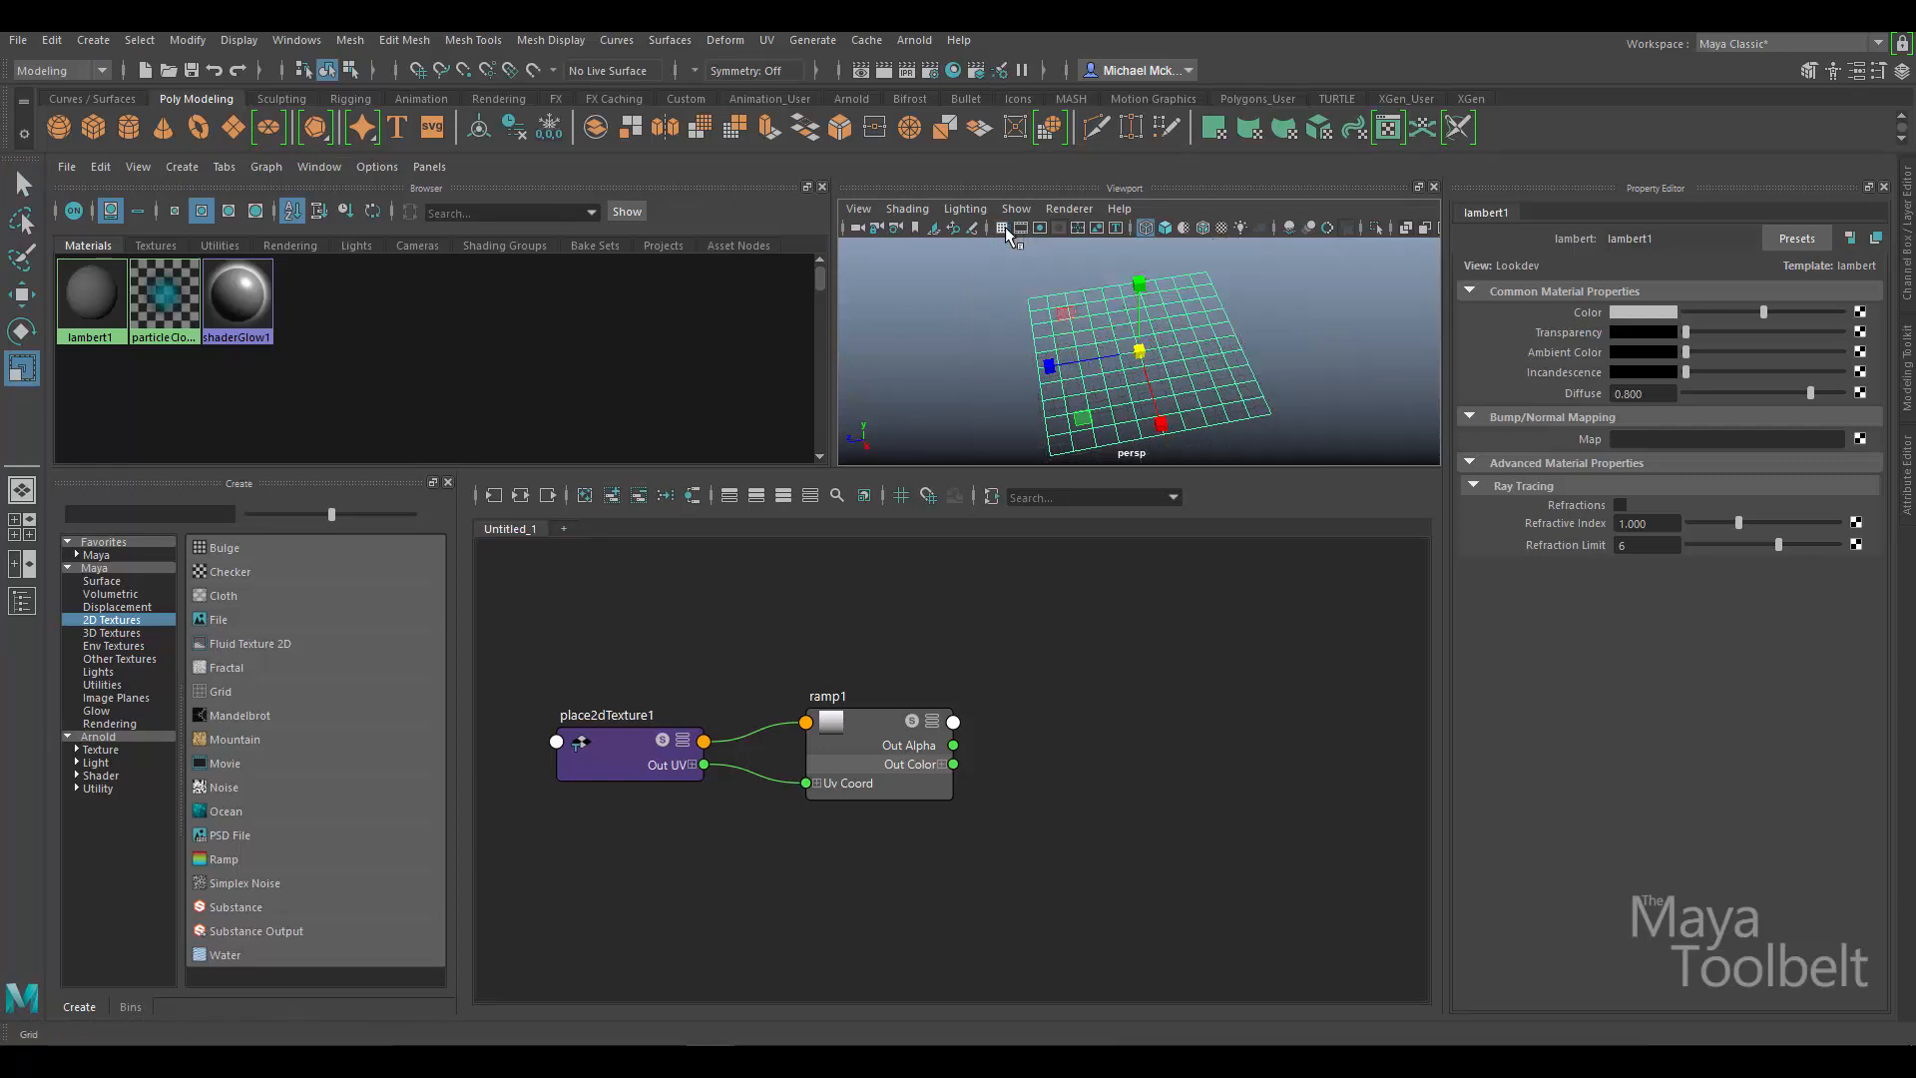
key(6)
click(1336, 339)
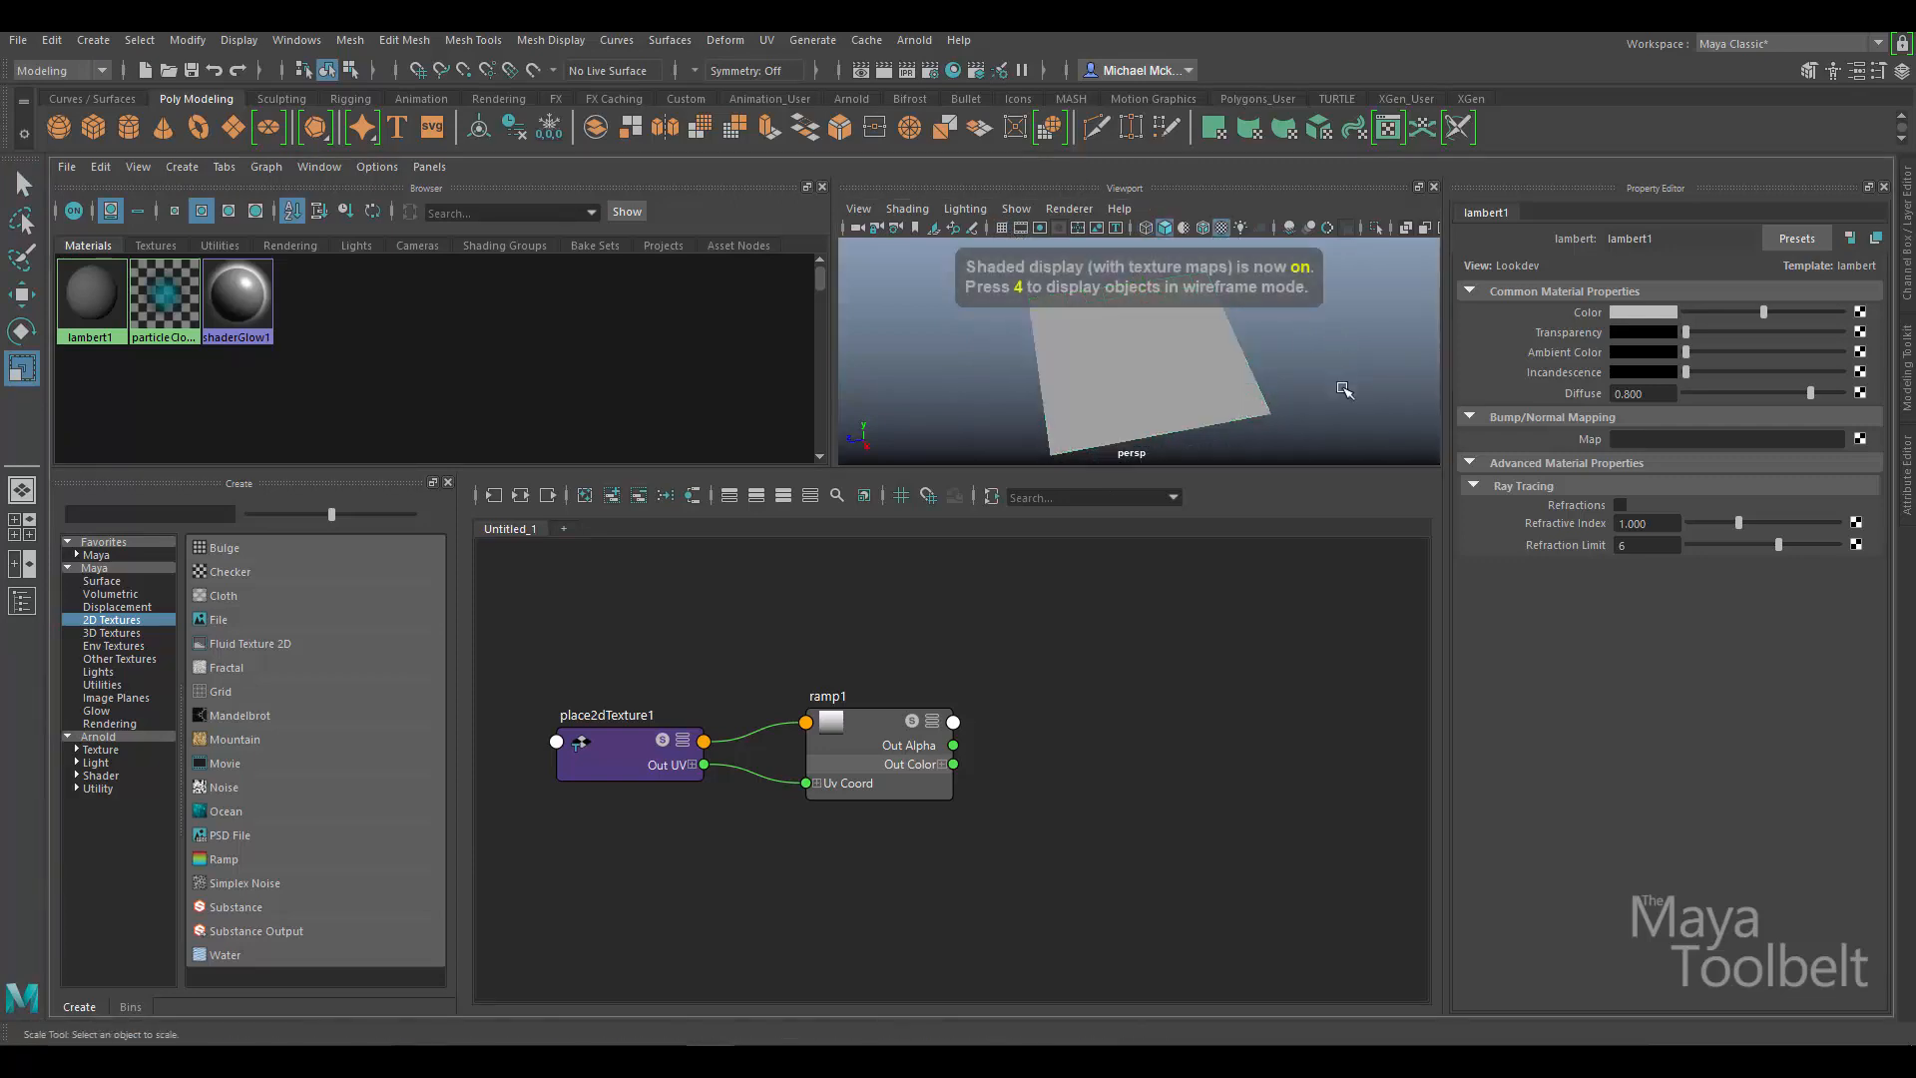
alt+drag(1279, 371, 1288, 387)
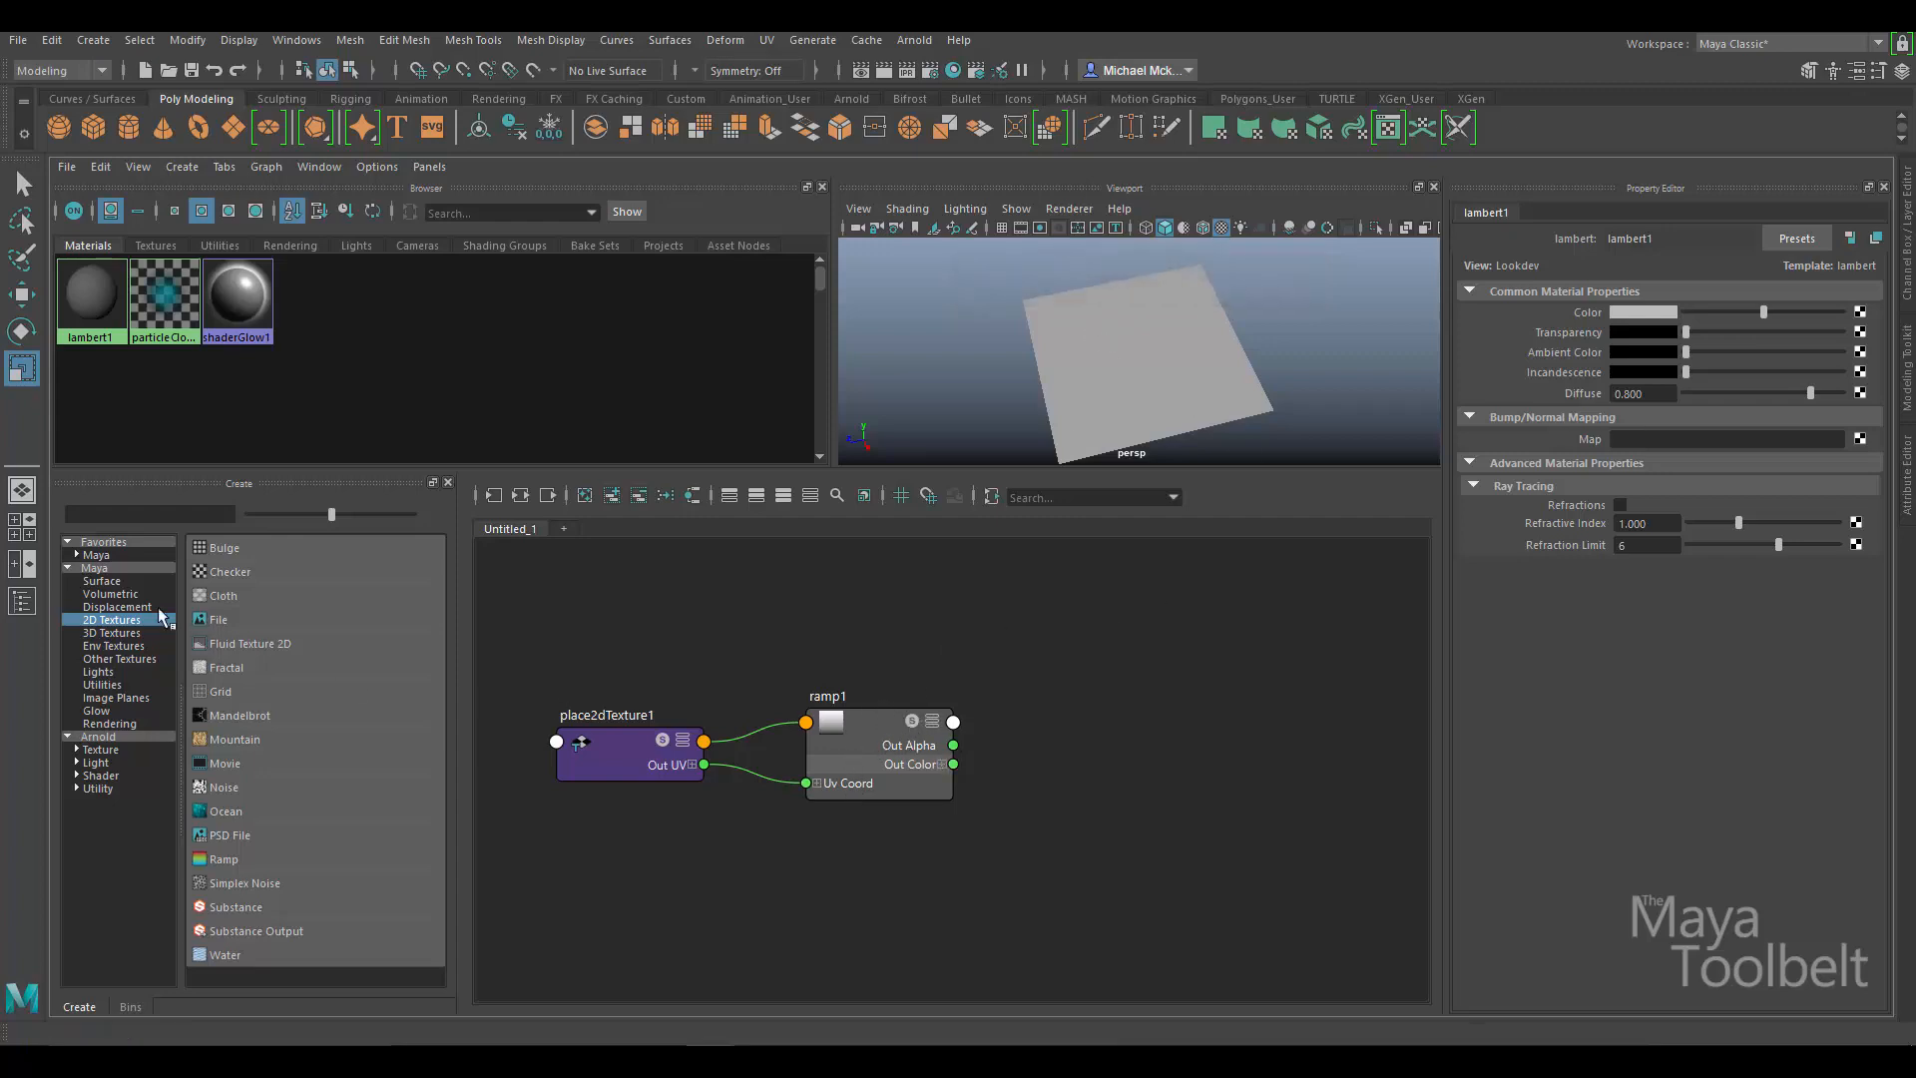
Create a Lambert surface material and space the ramp and Lambert nodes apart in the work area.
click(103, 580)
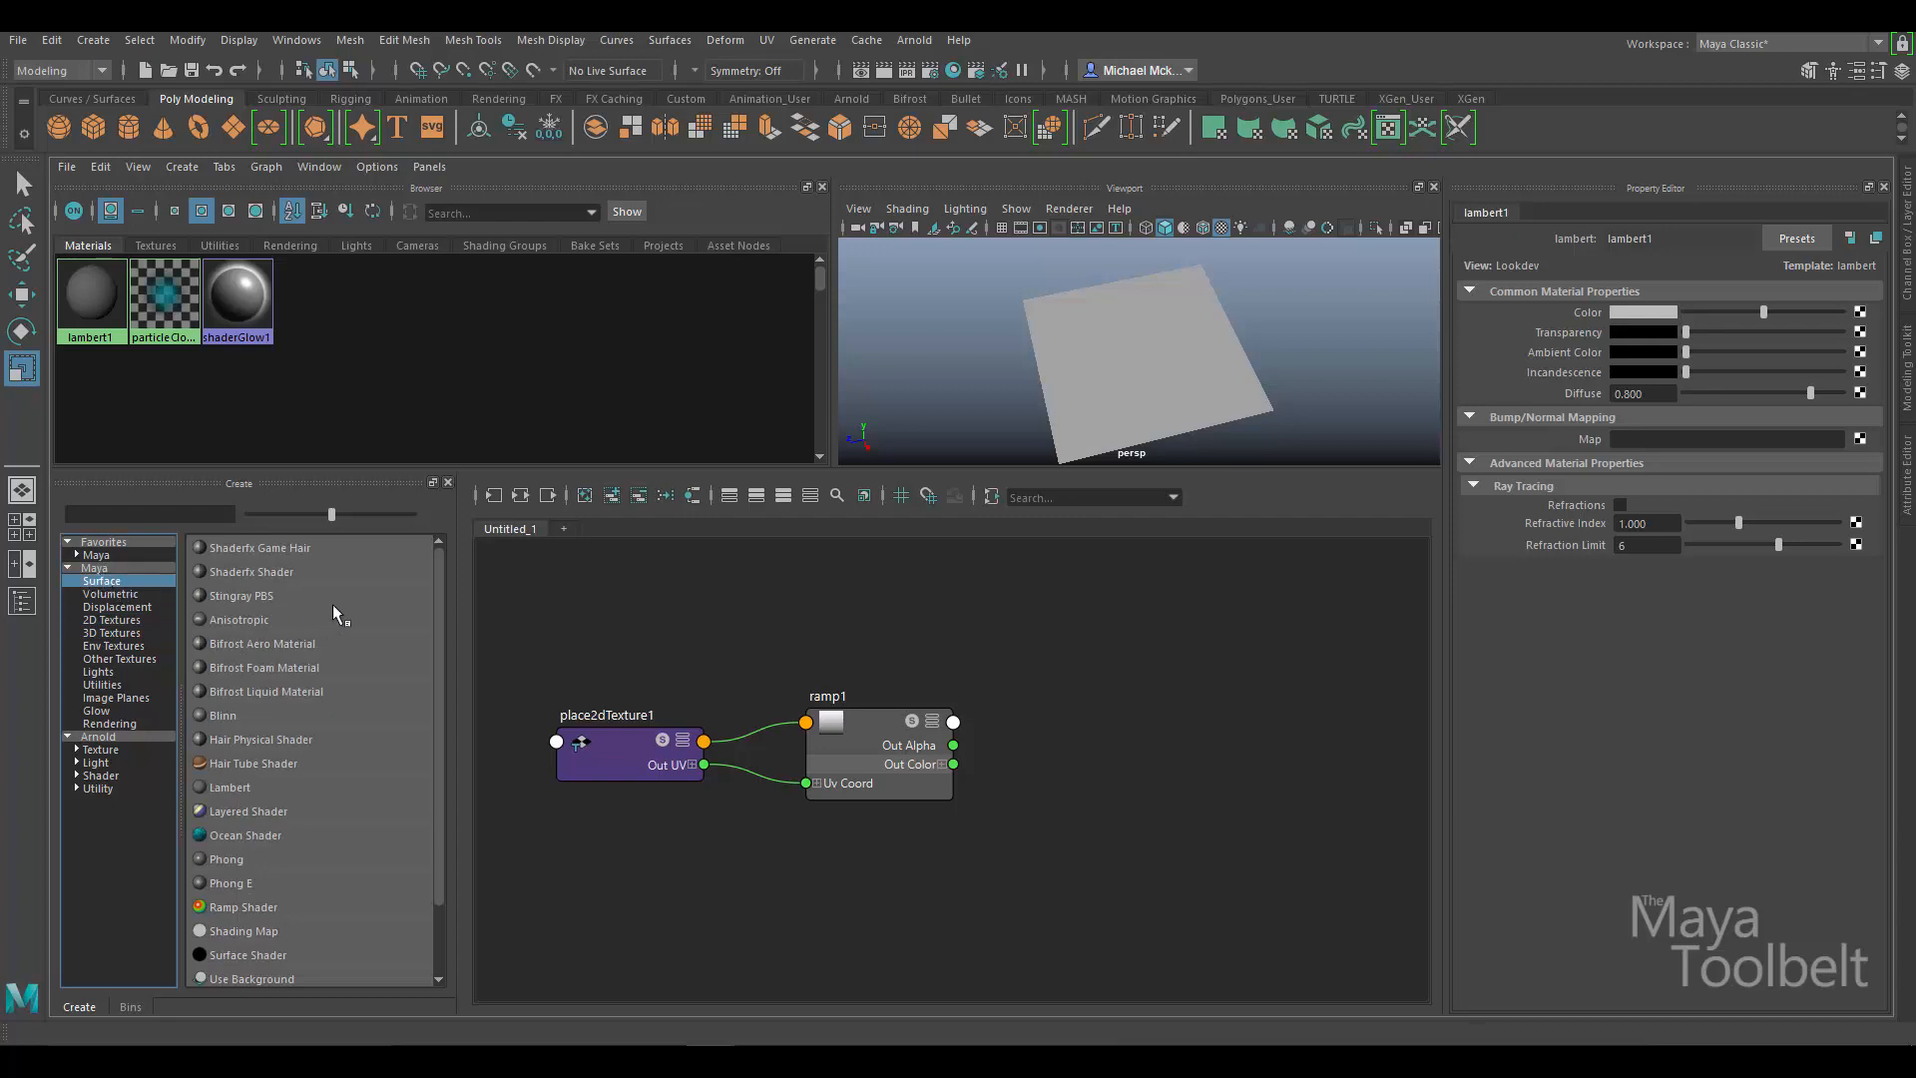
click(226, 789)
drag(1057, 704, 1093, 710)
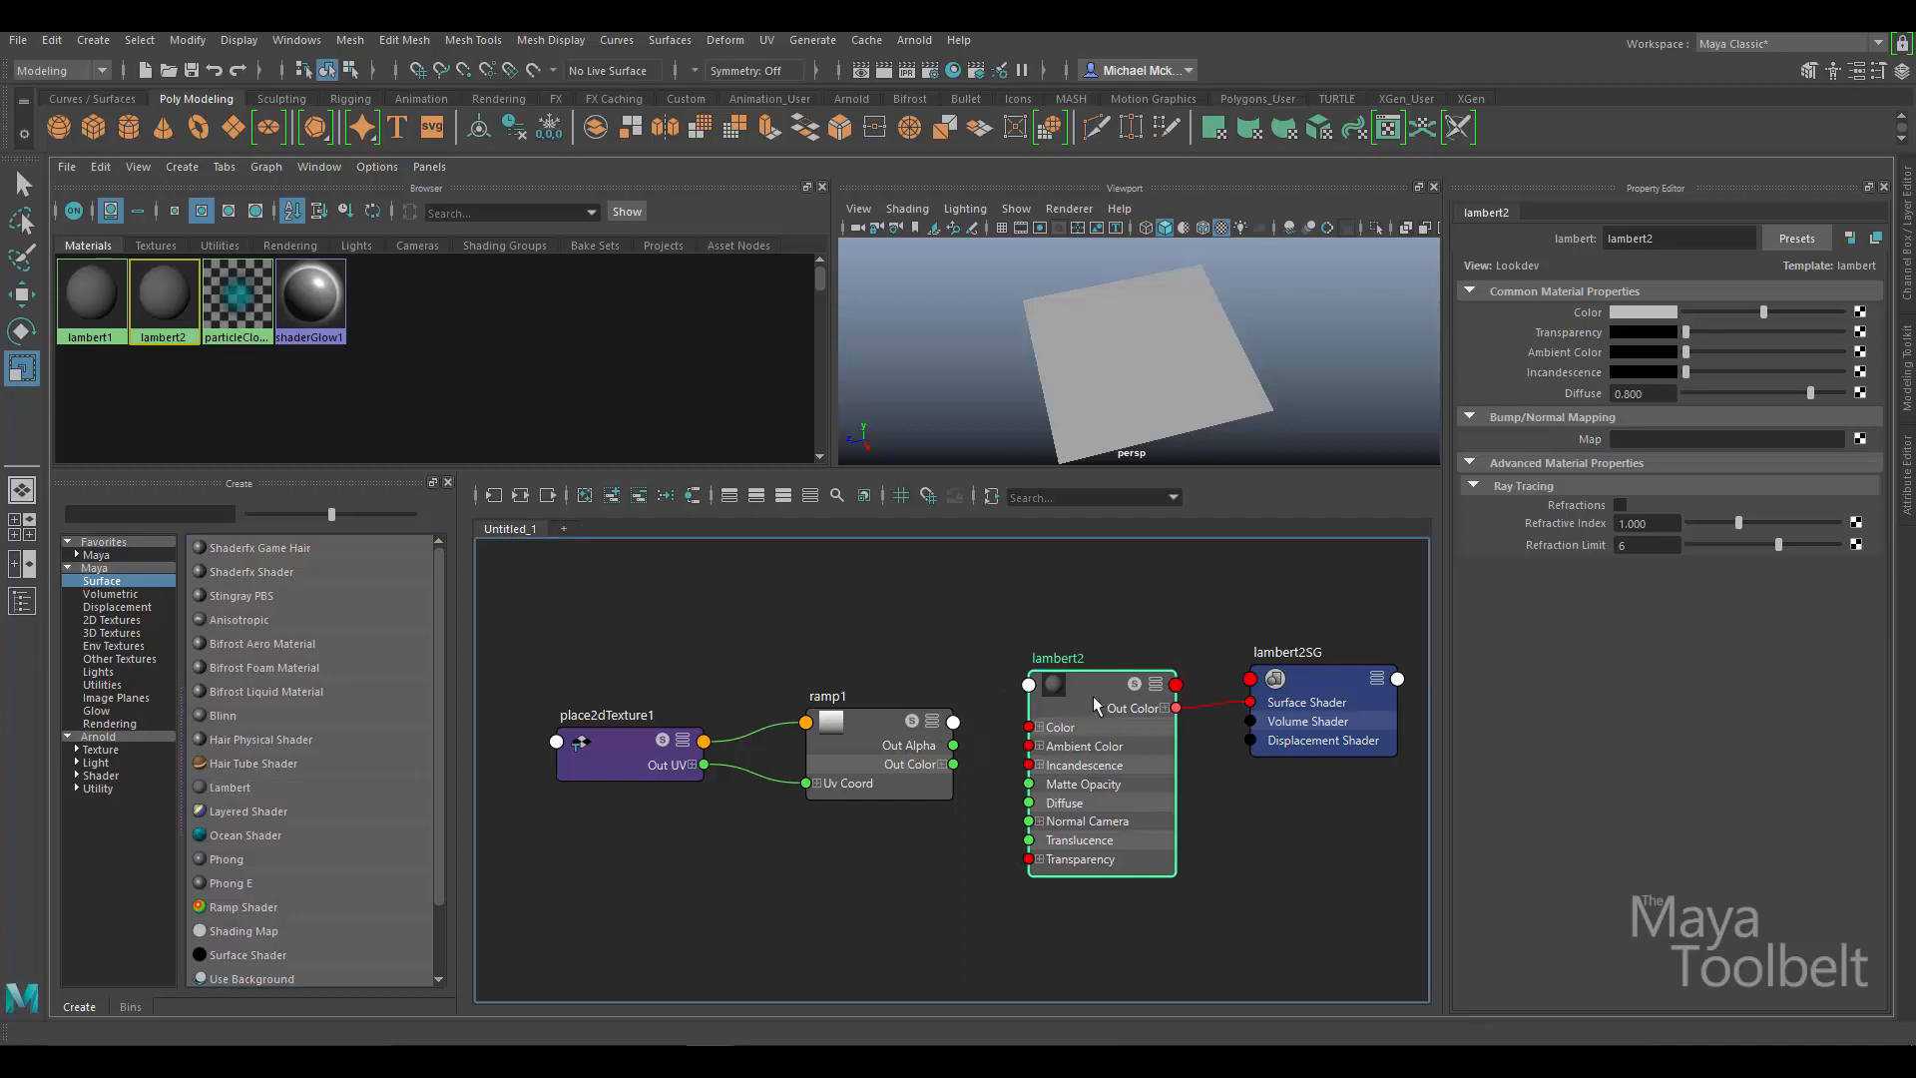
drag(570, 639, 763, 704)
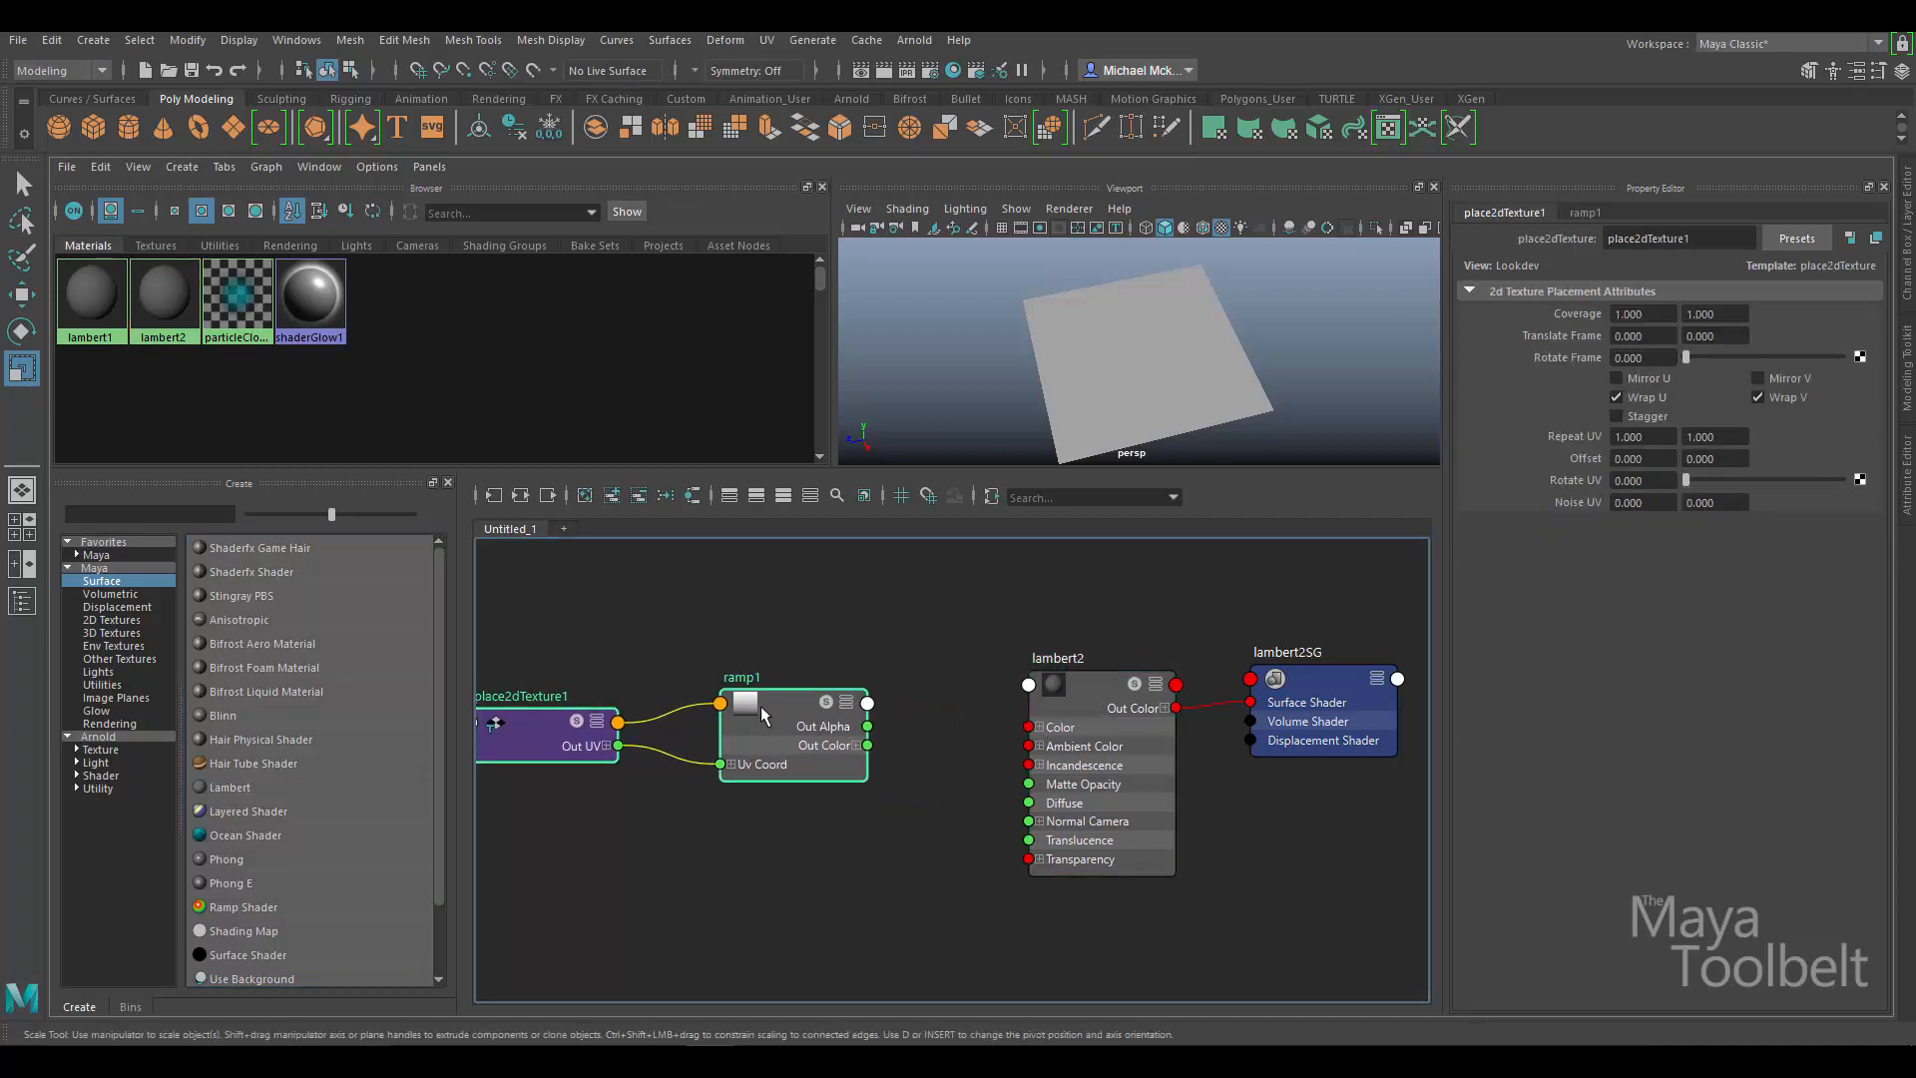
drag(1092, 690, 1096, 674)
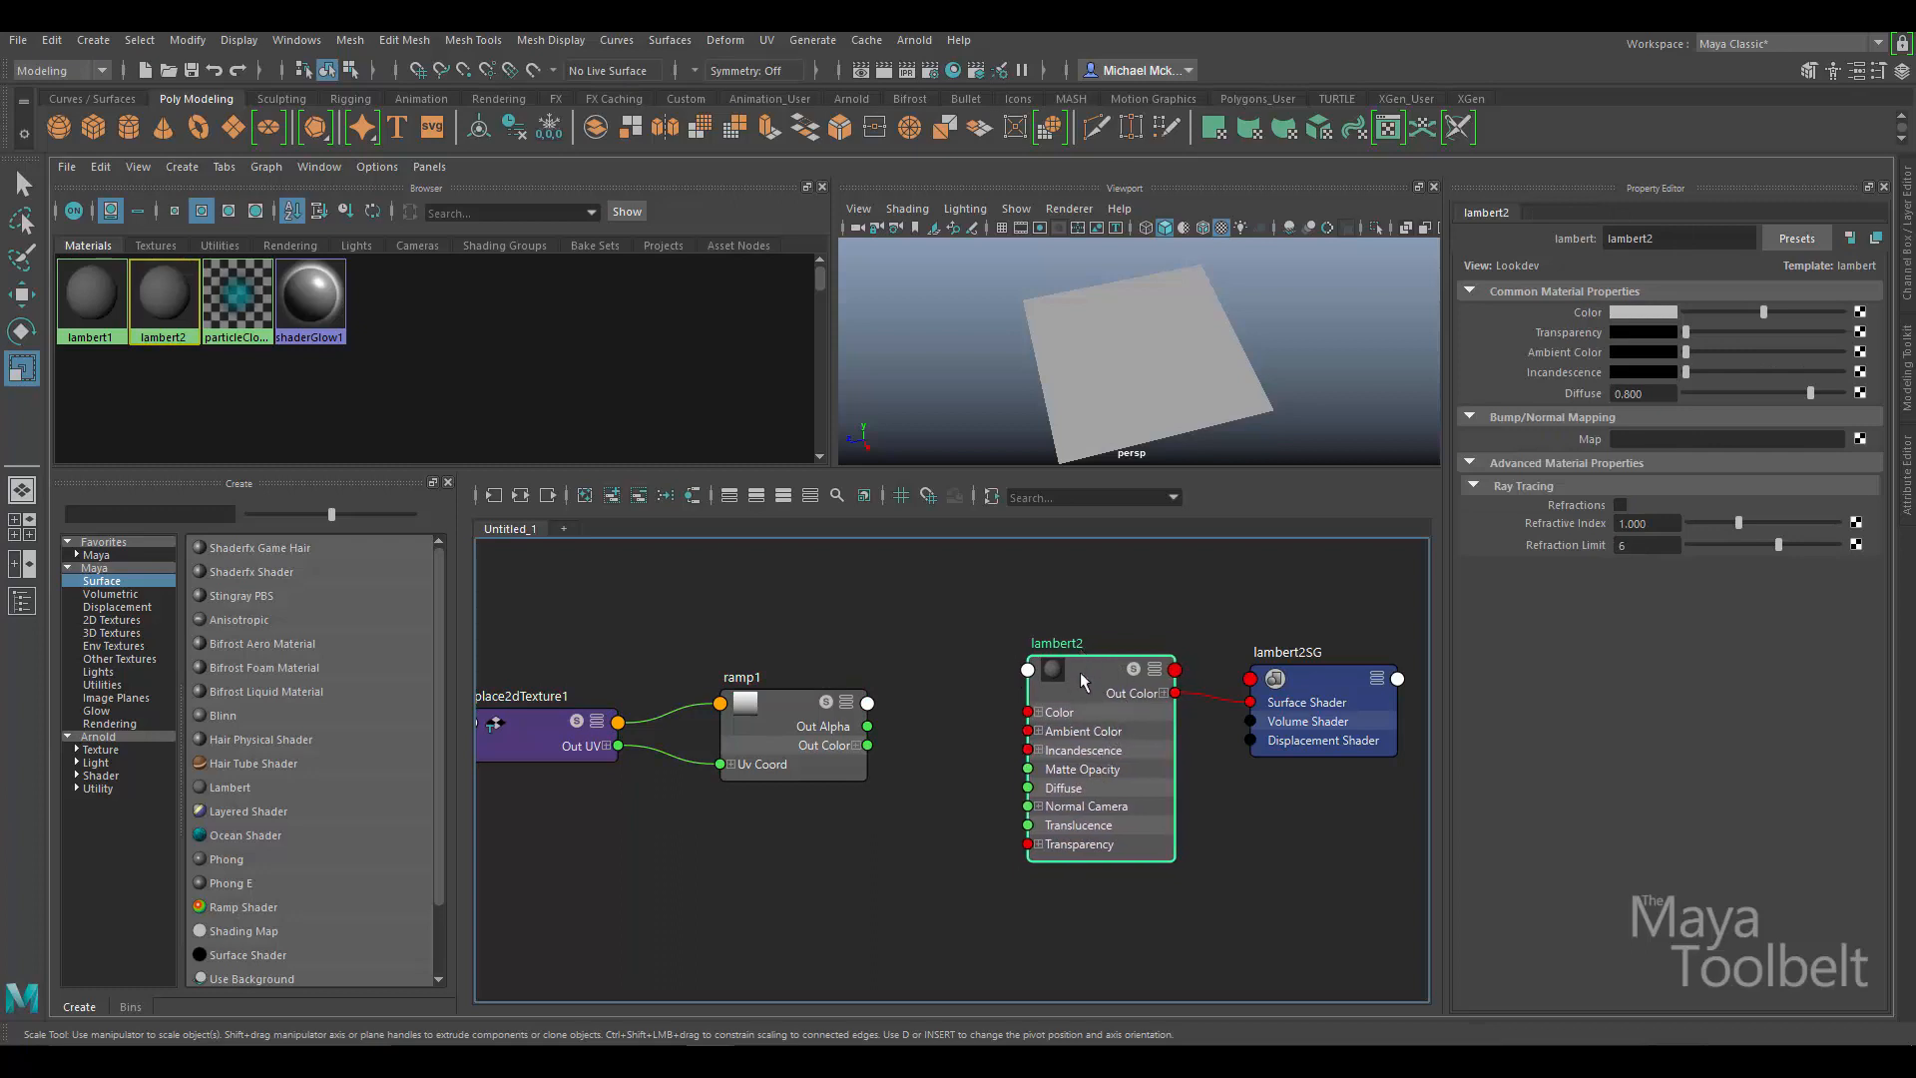
Assign the new Lambert material to the plane and rename it RampMaterial.
middle_drag(1082, 679, 1128, 357)
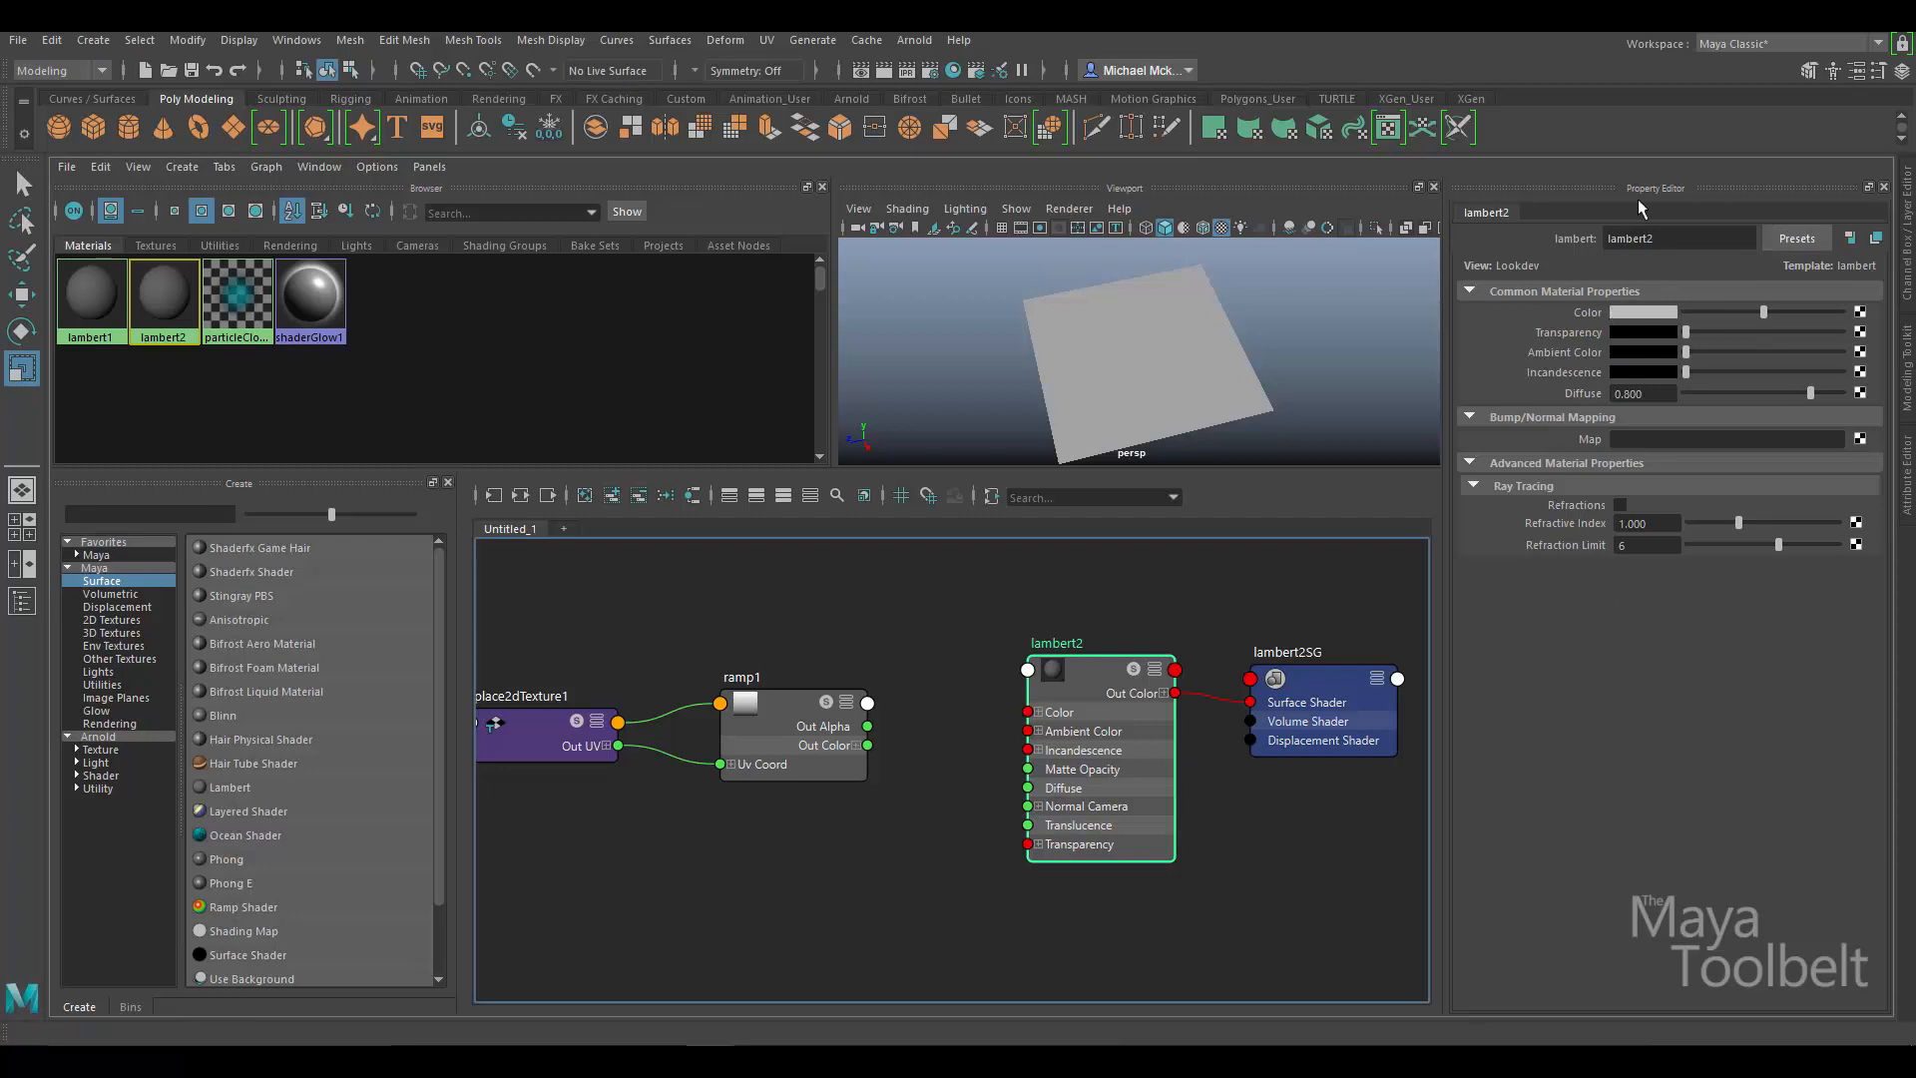
double_click(1678, 240)
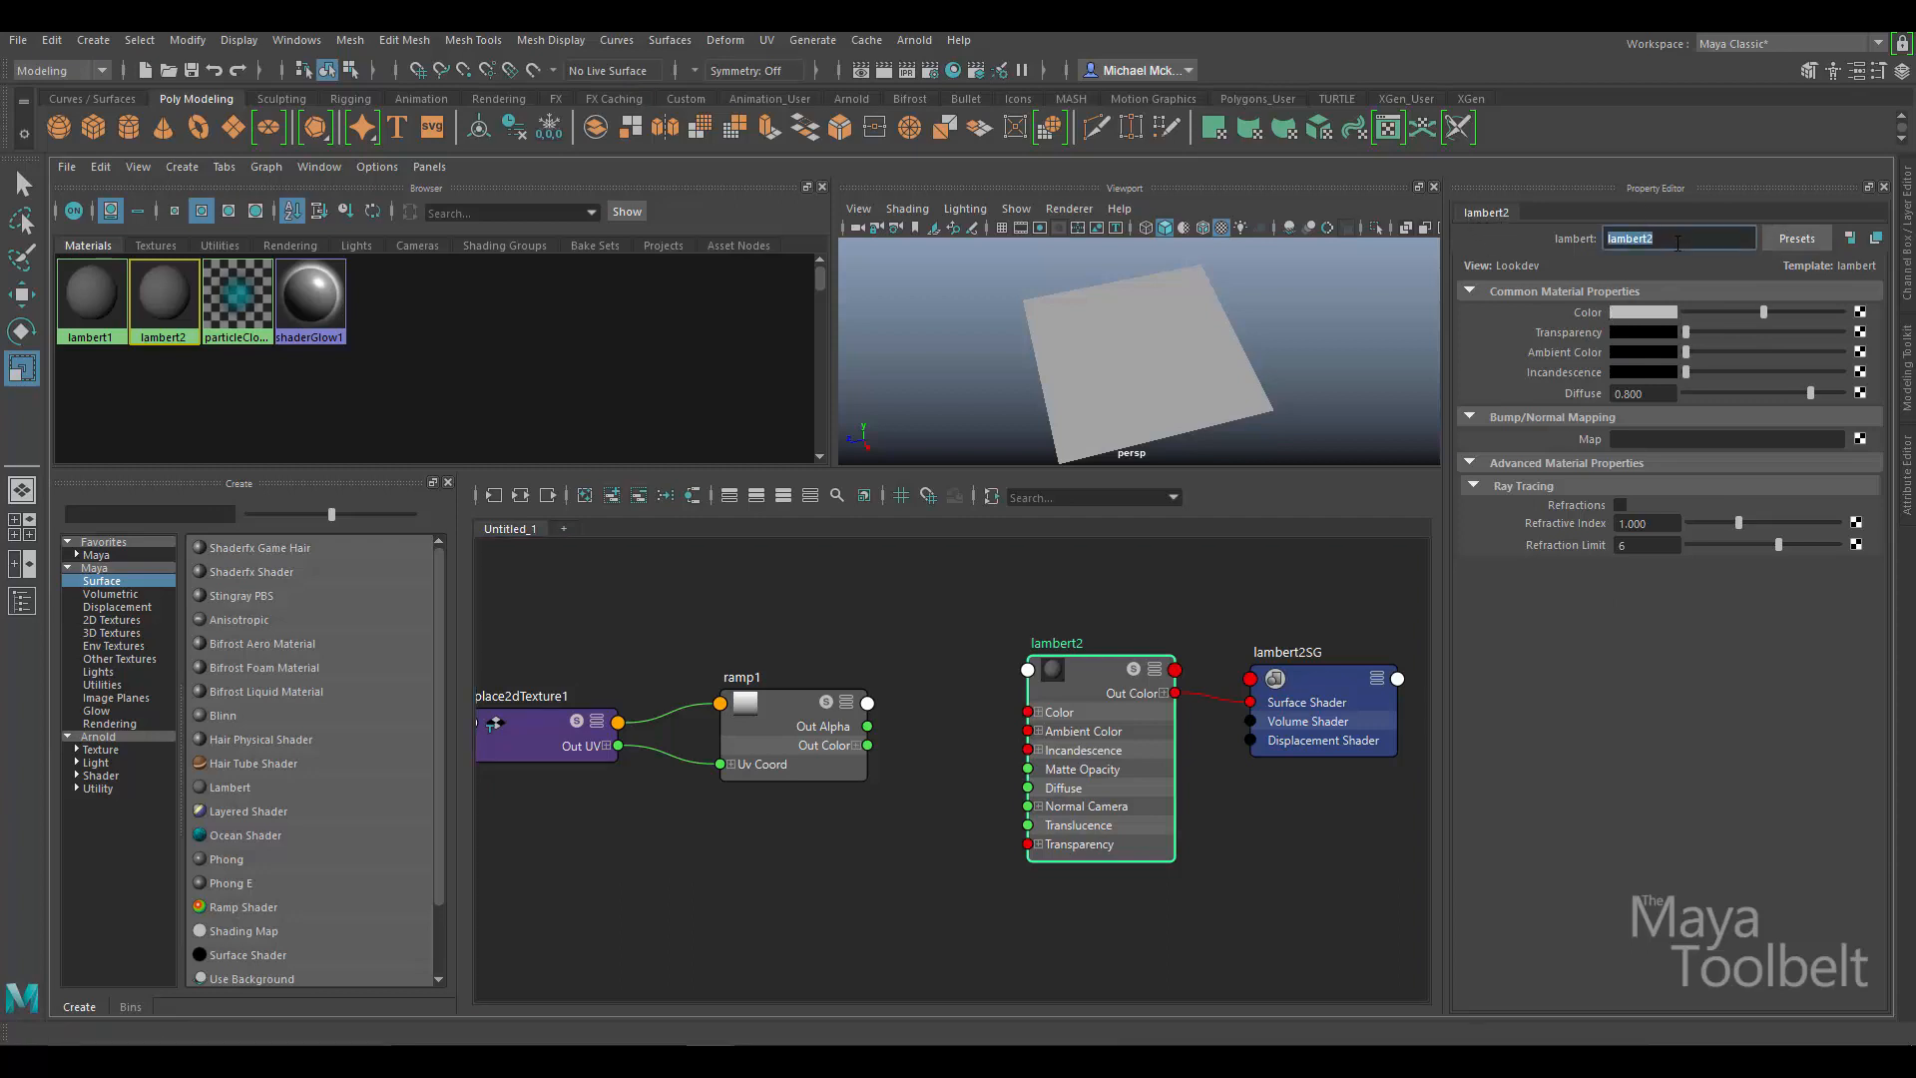
text(RampMaterial)
key(Return)
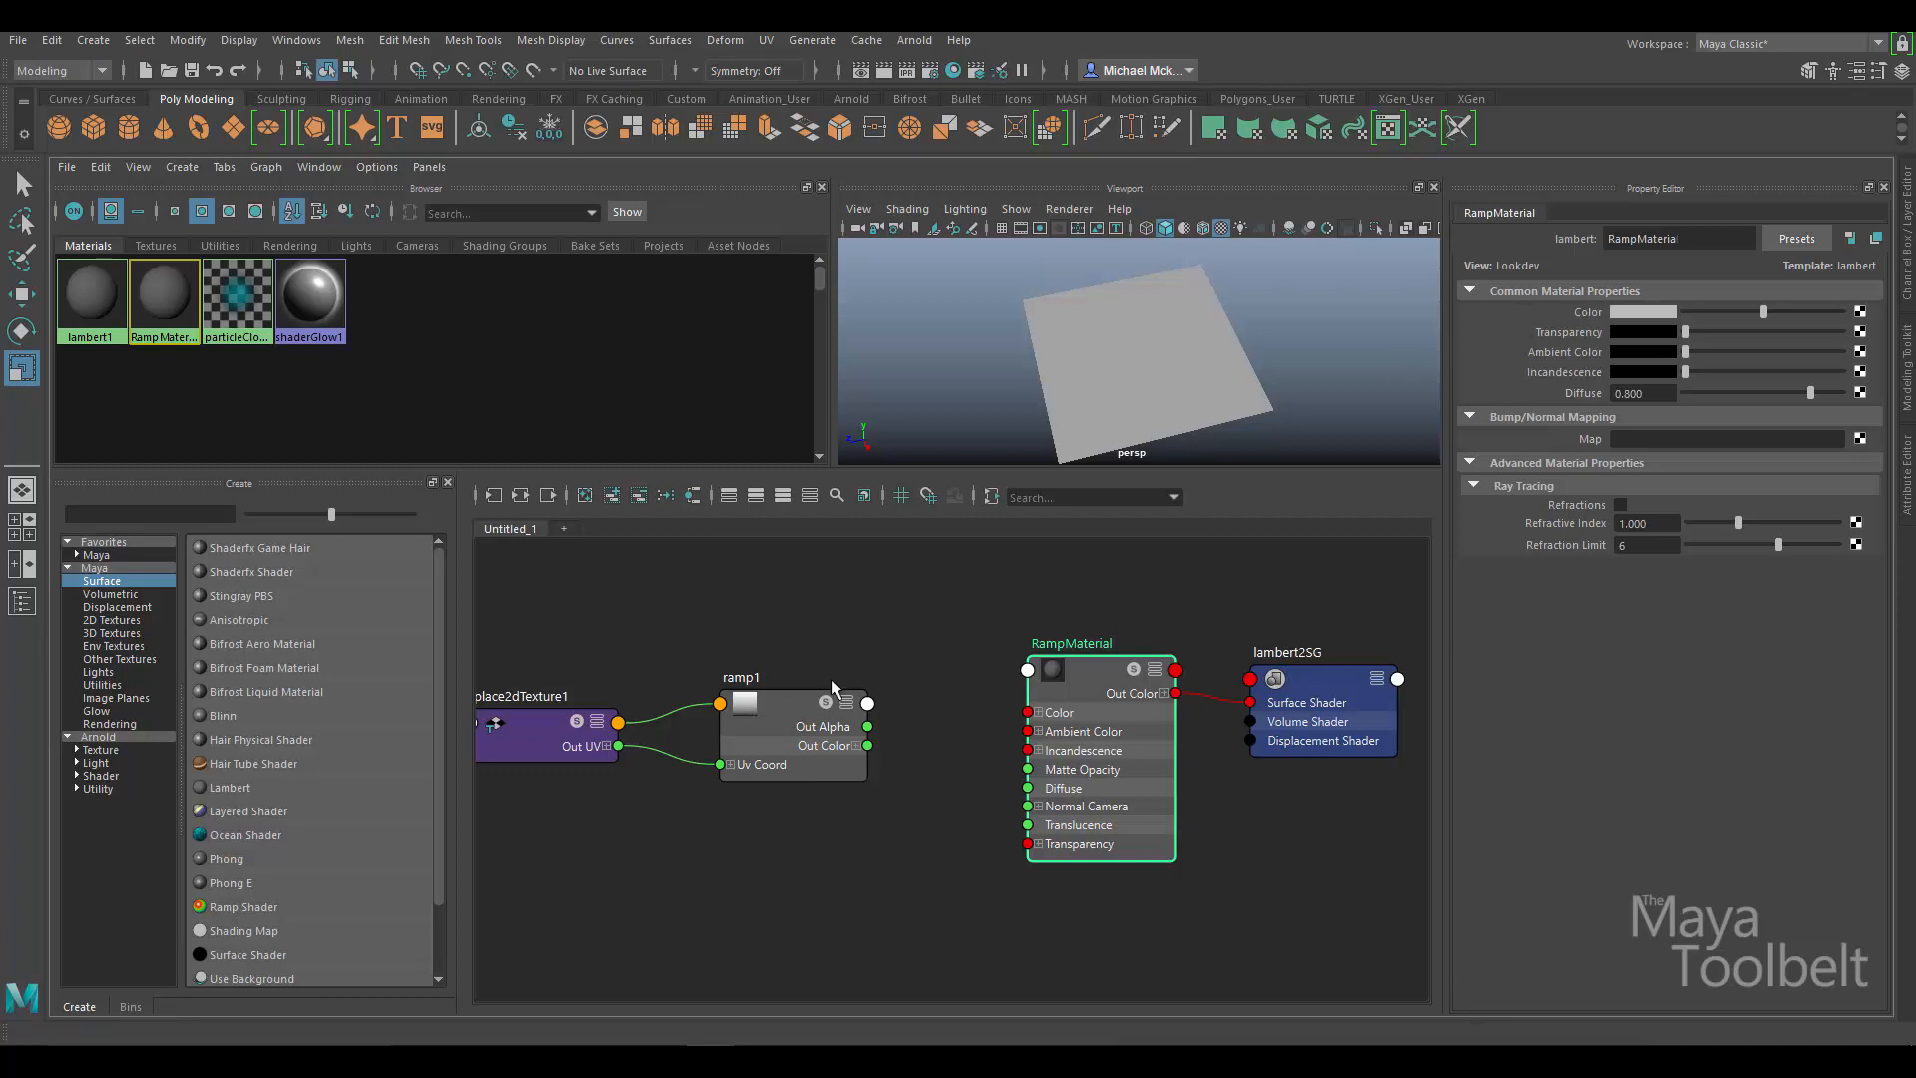
Connect the ramp to RampMaterial's Color, remove that connection, and rewire it from the ramp's Out Color to Color.
middle_drag(788, 705, 1546, 300)
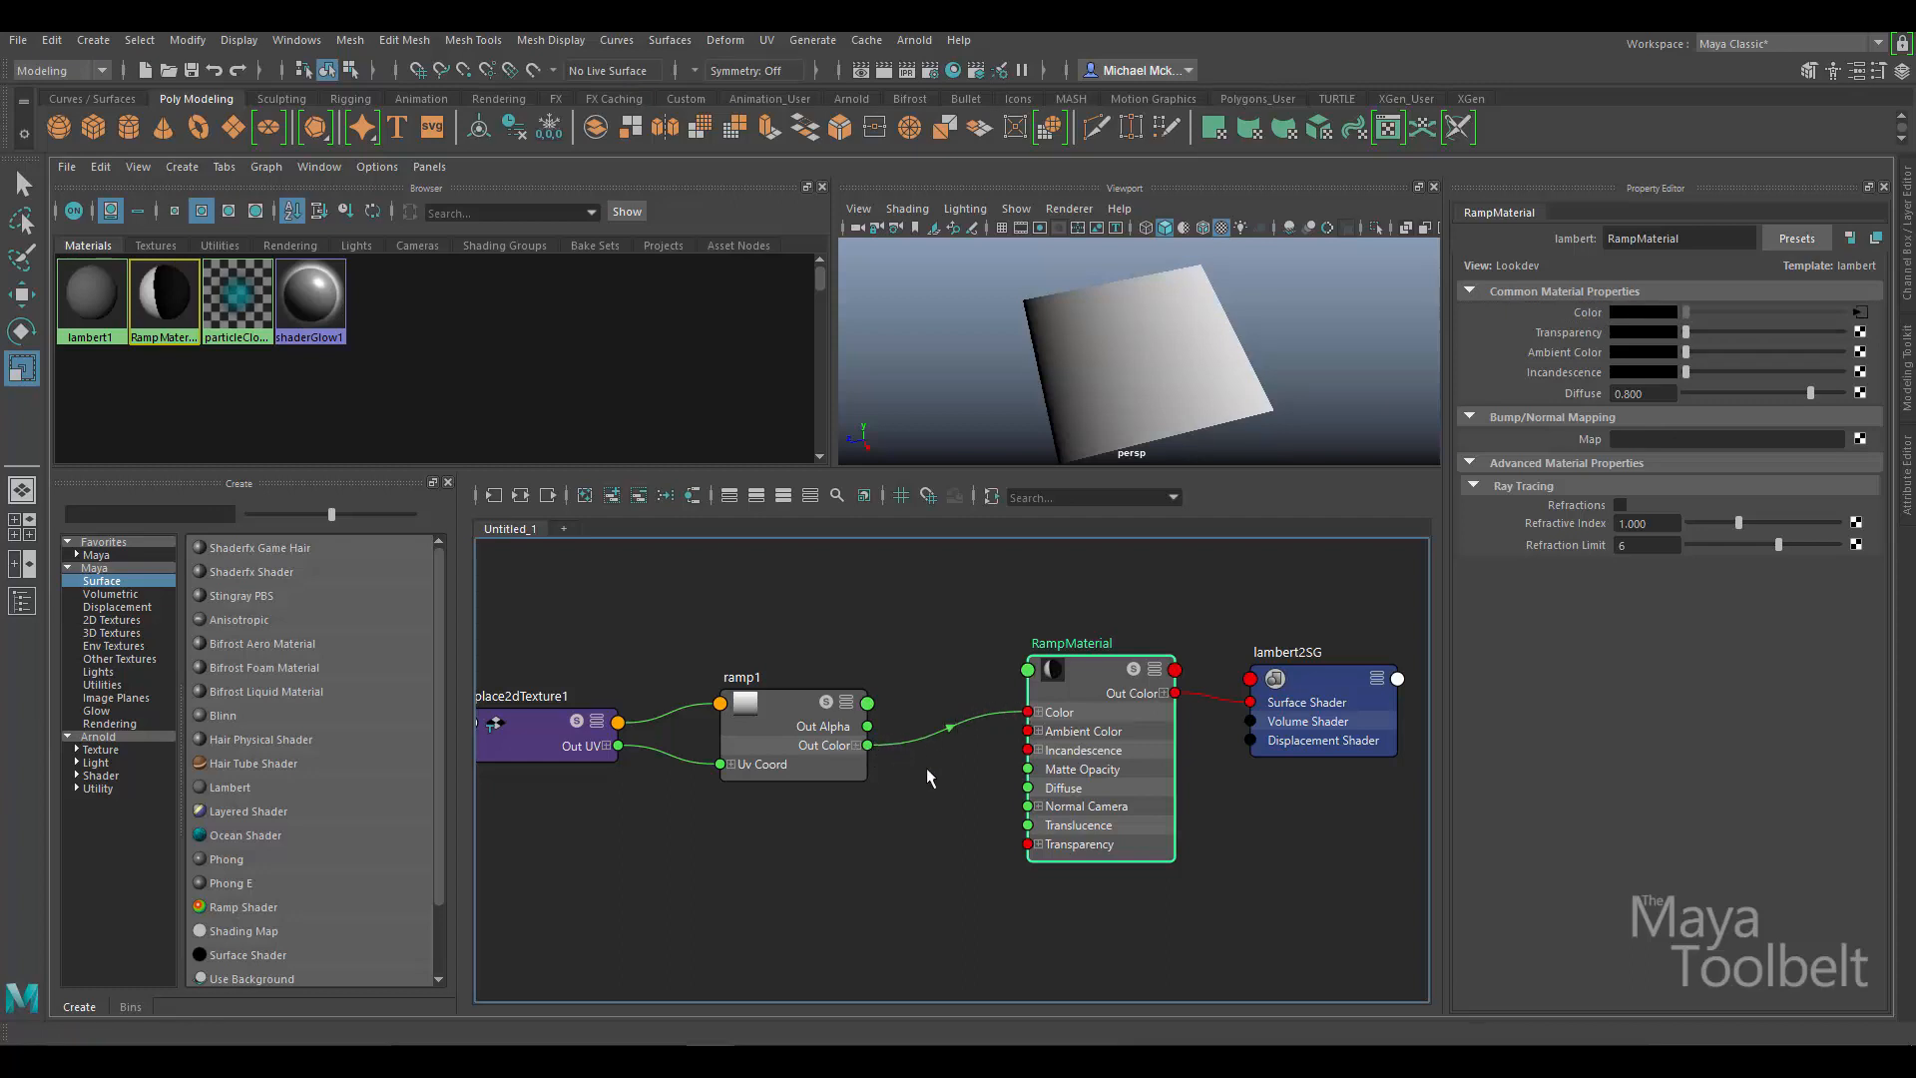
key(Delete)
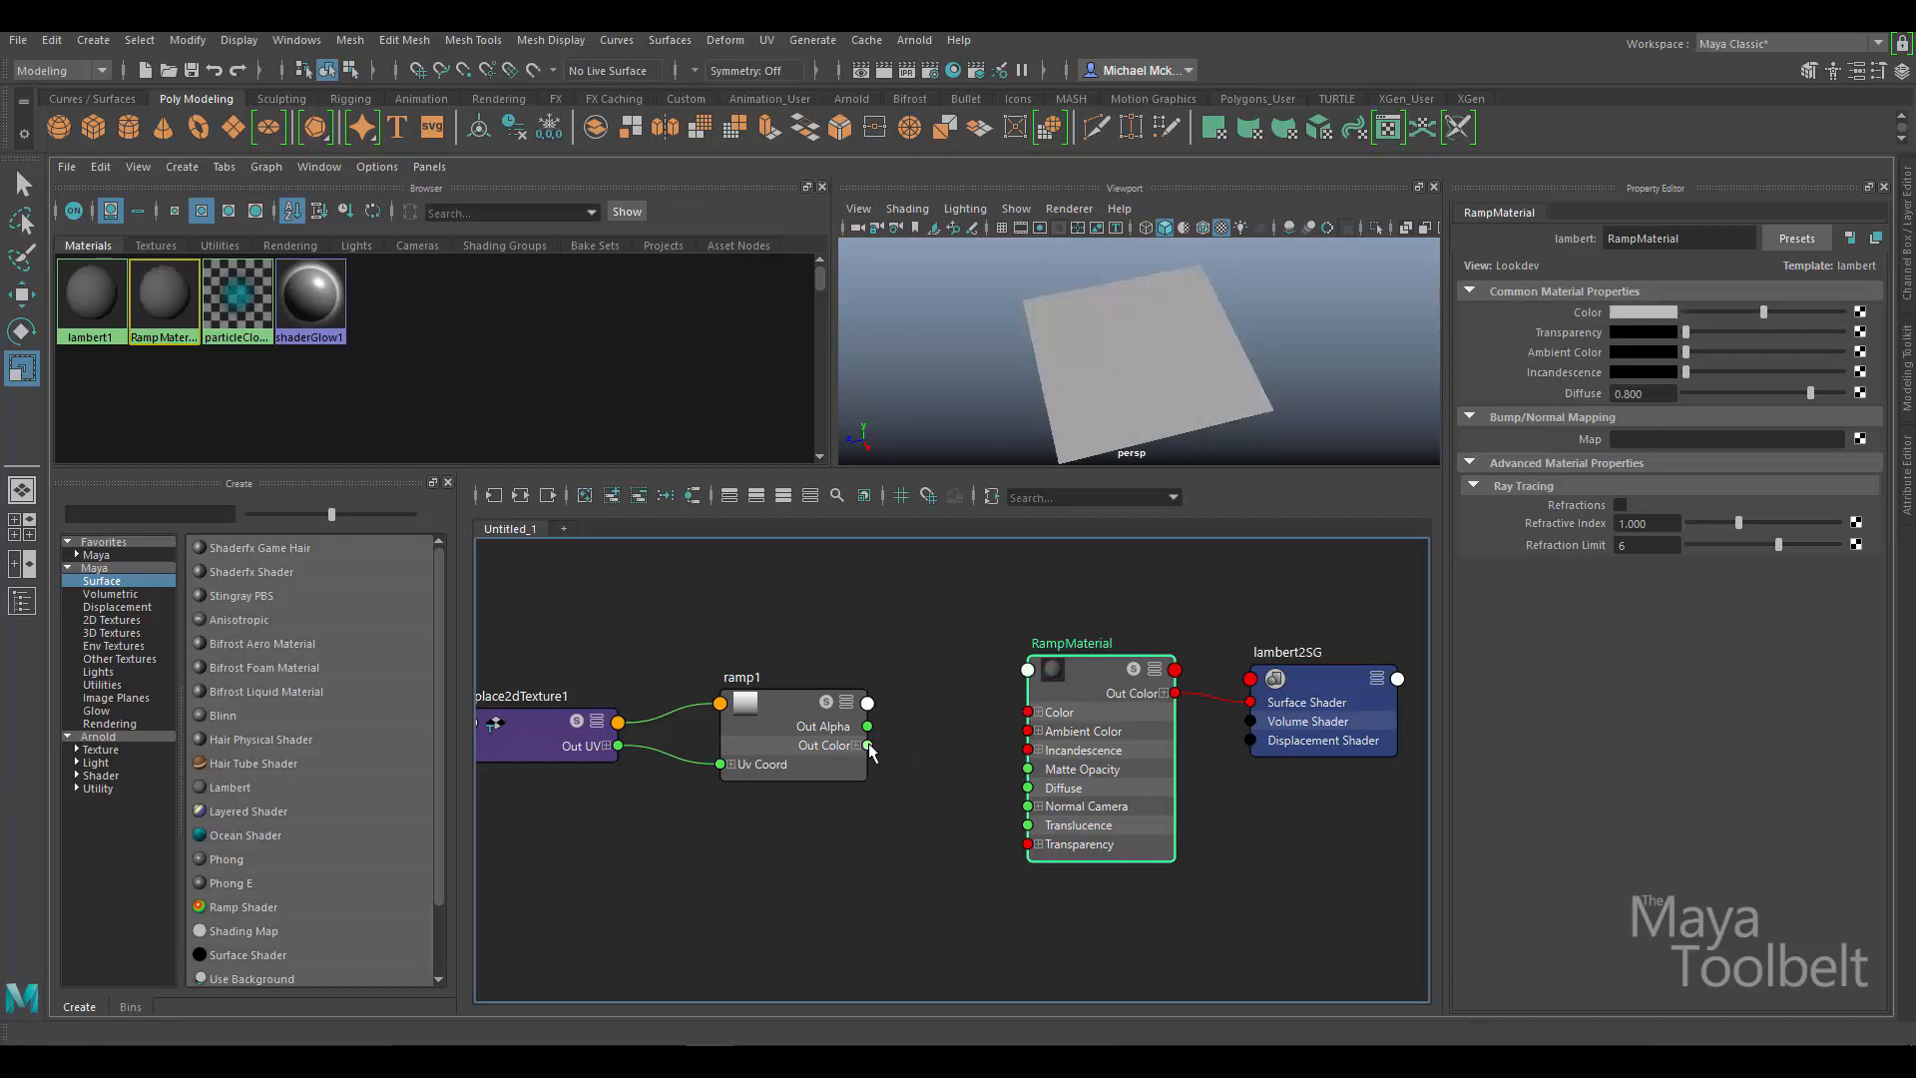
drag(955, 731, 1028, 711)
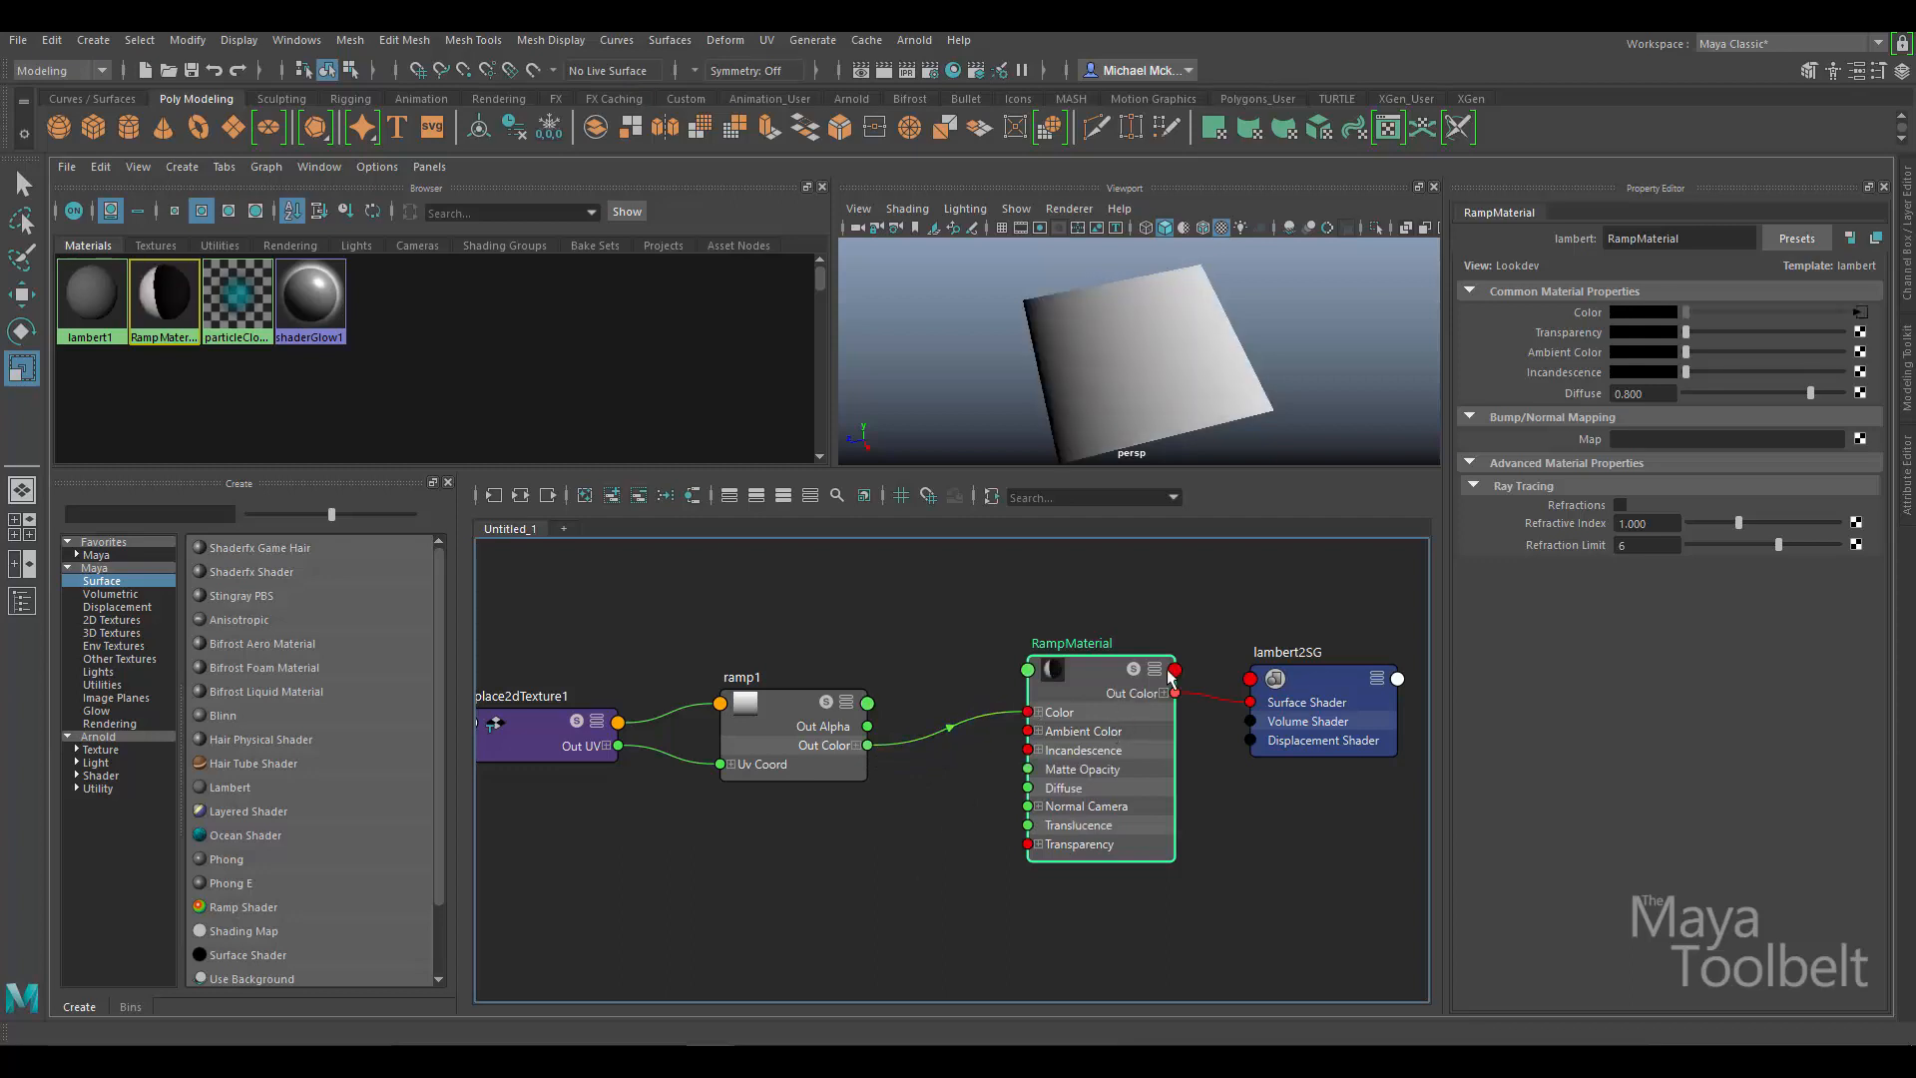
Inspect the ramp gradient on the plane from other angles and display the ramp1 node's attributes.
alt+drag(1135, 381, 1057, 335)
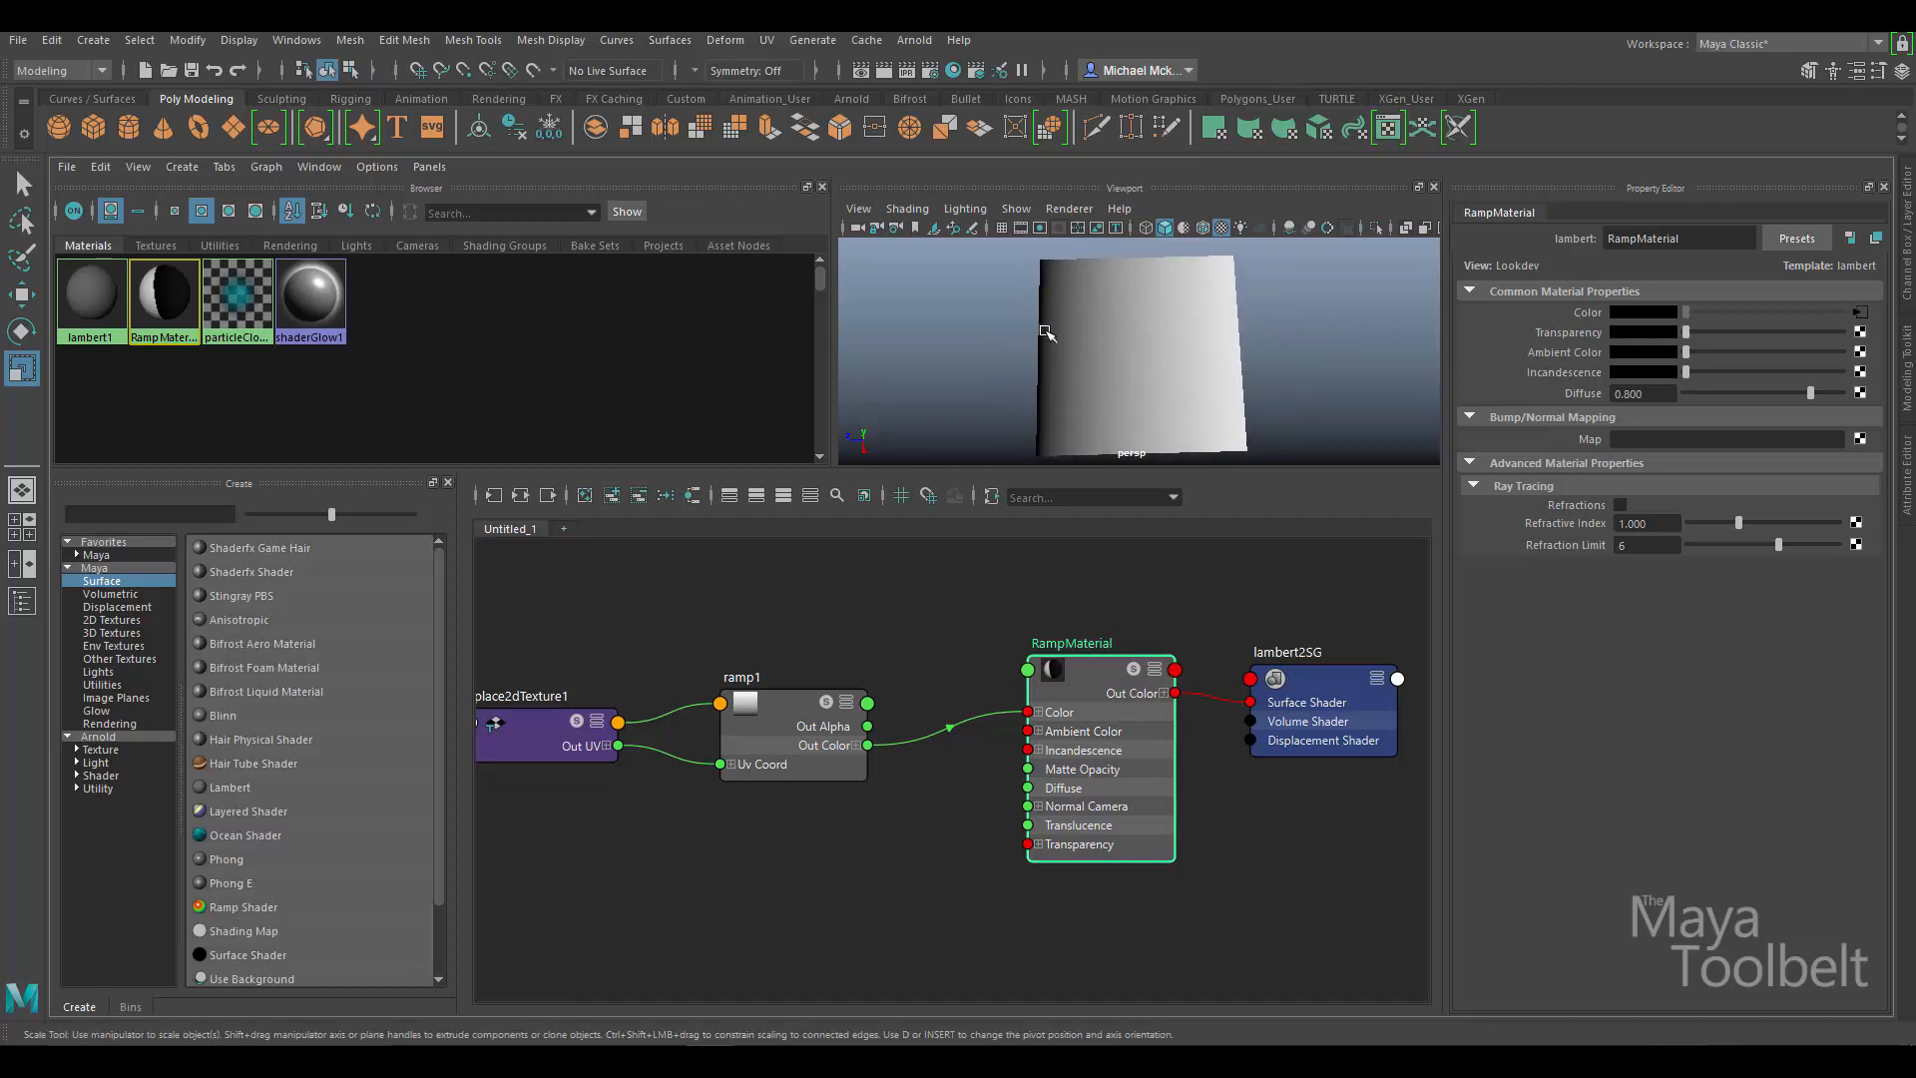
alt+drag(1252, 349, 1088, 282)
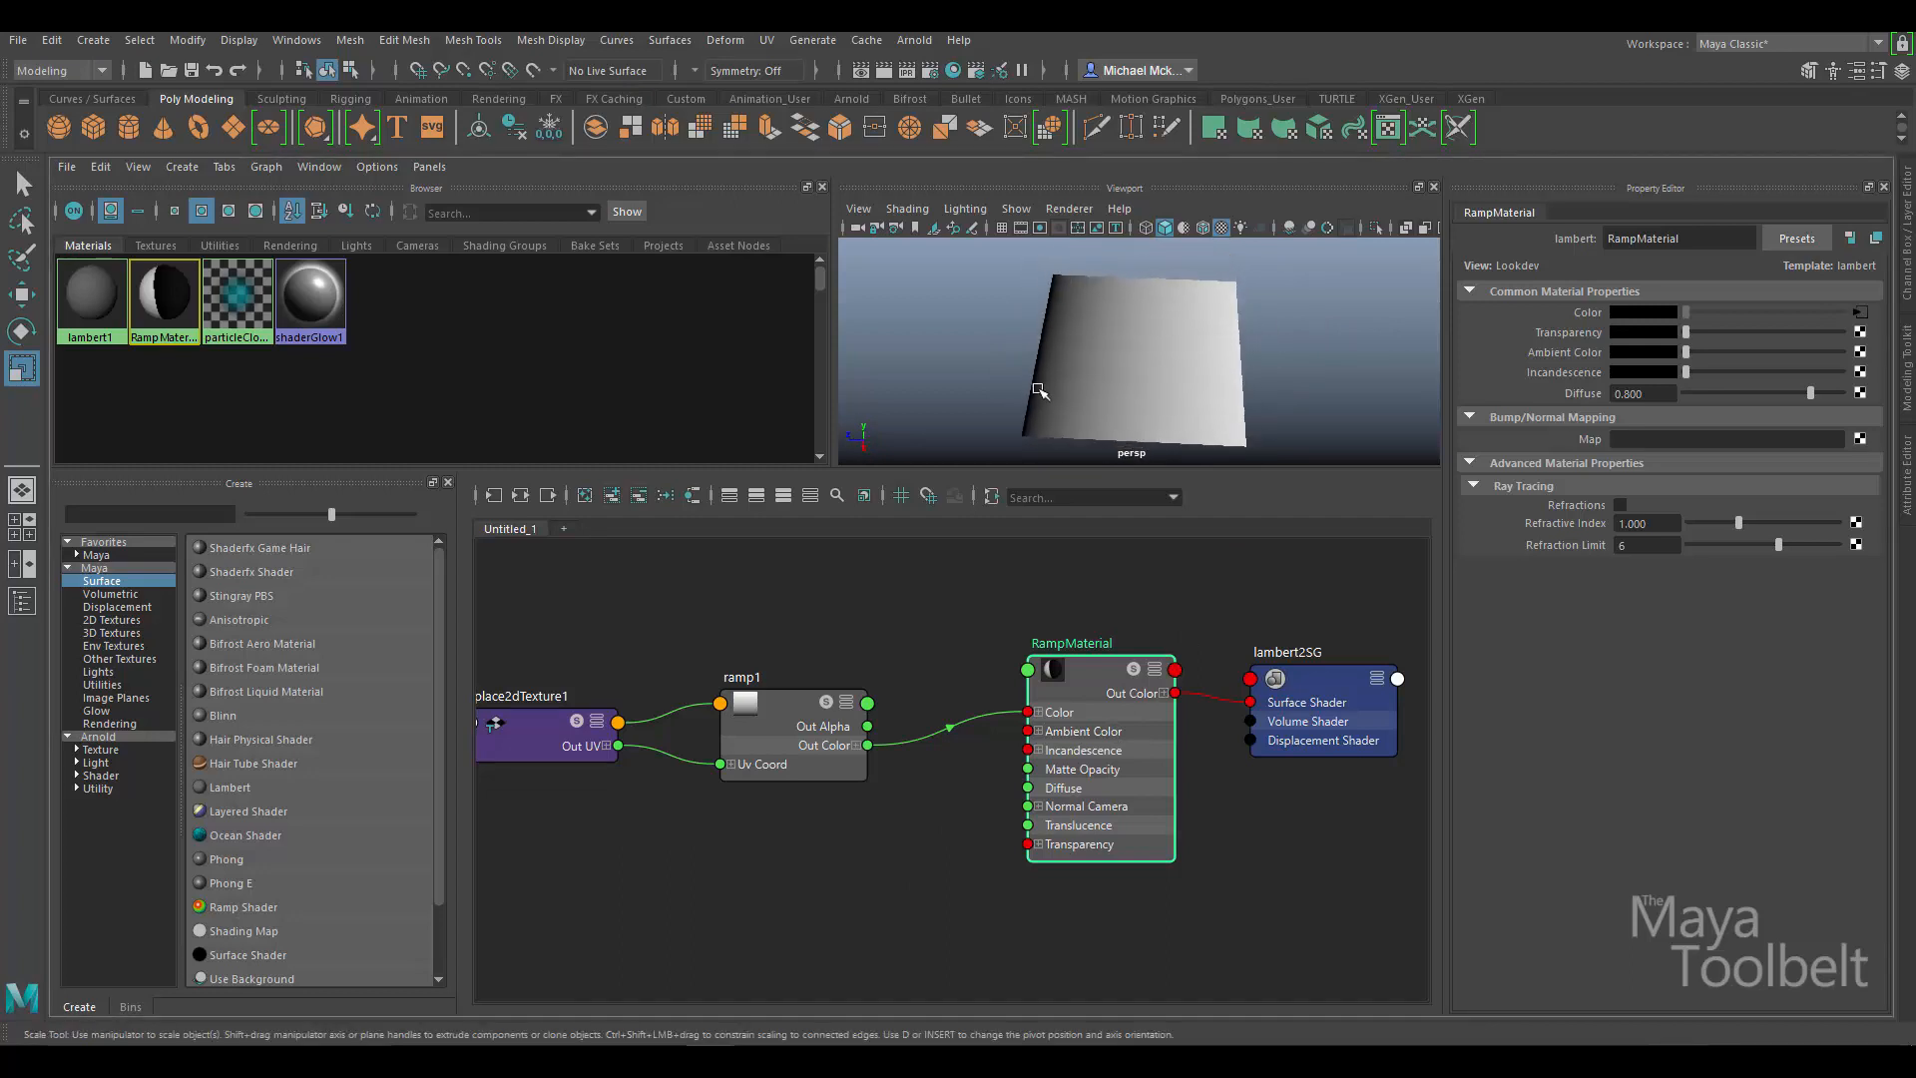
click(741, 729)
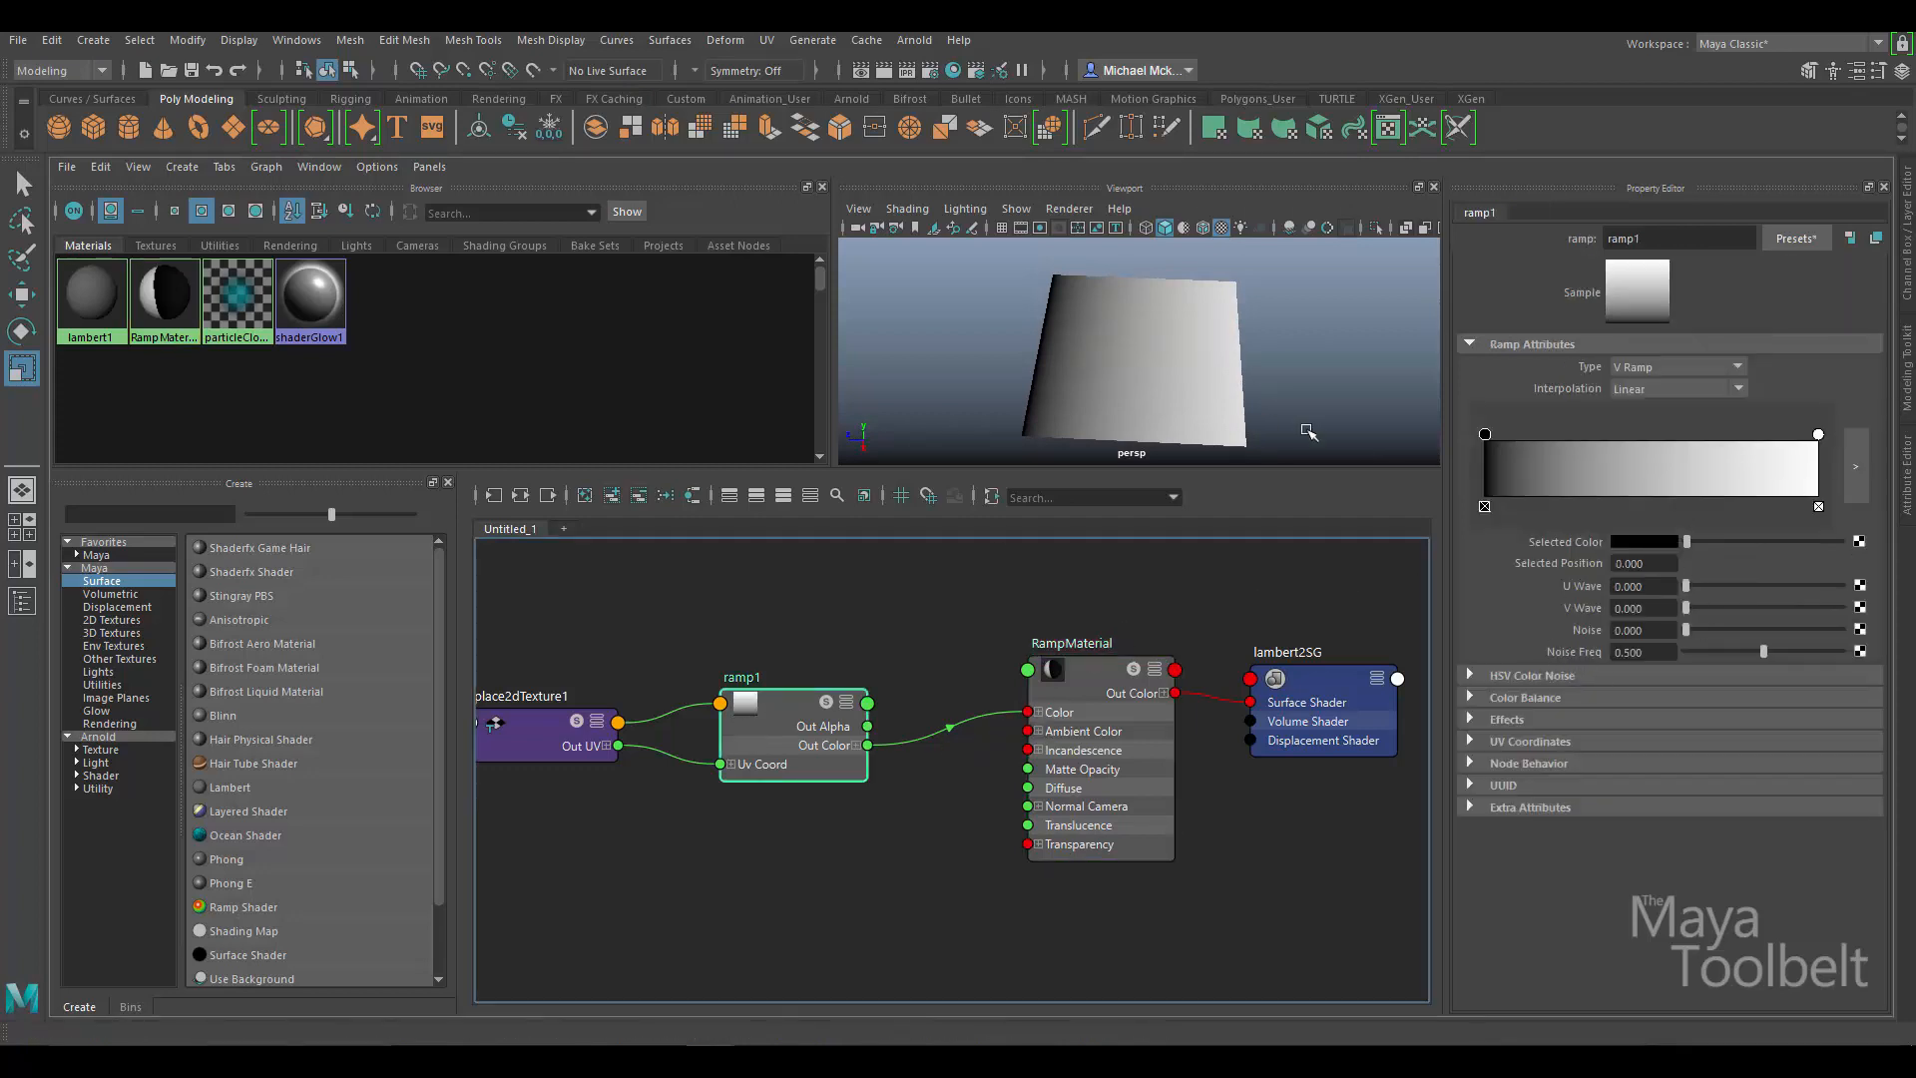
Enlarge the viewport panel and orbit the view around the textured plane.
alt+drag(1124, 349, 1215, 291)
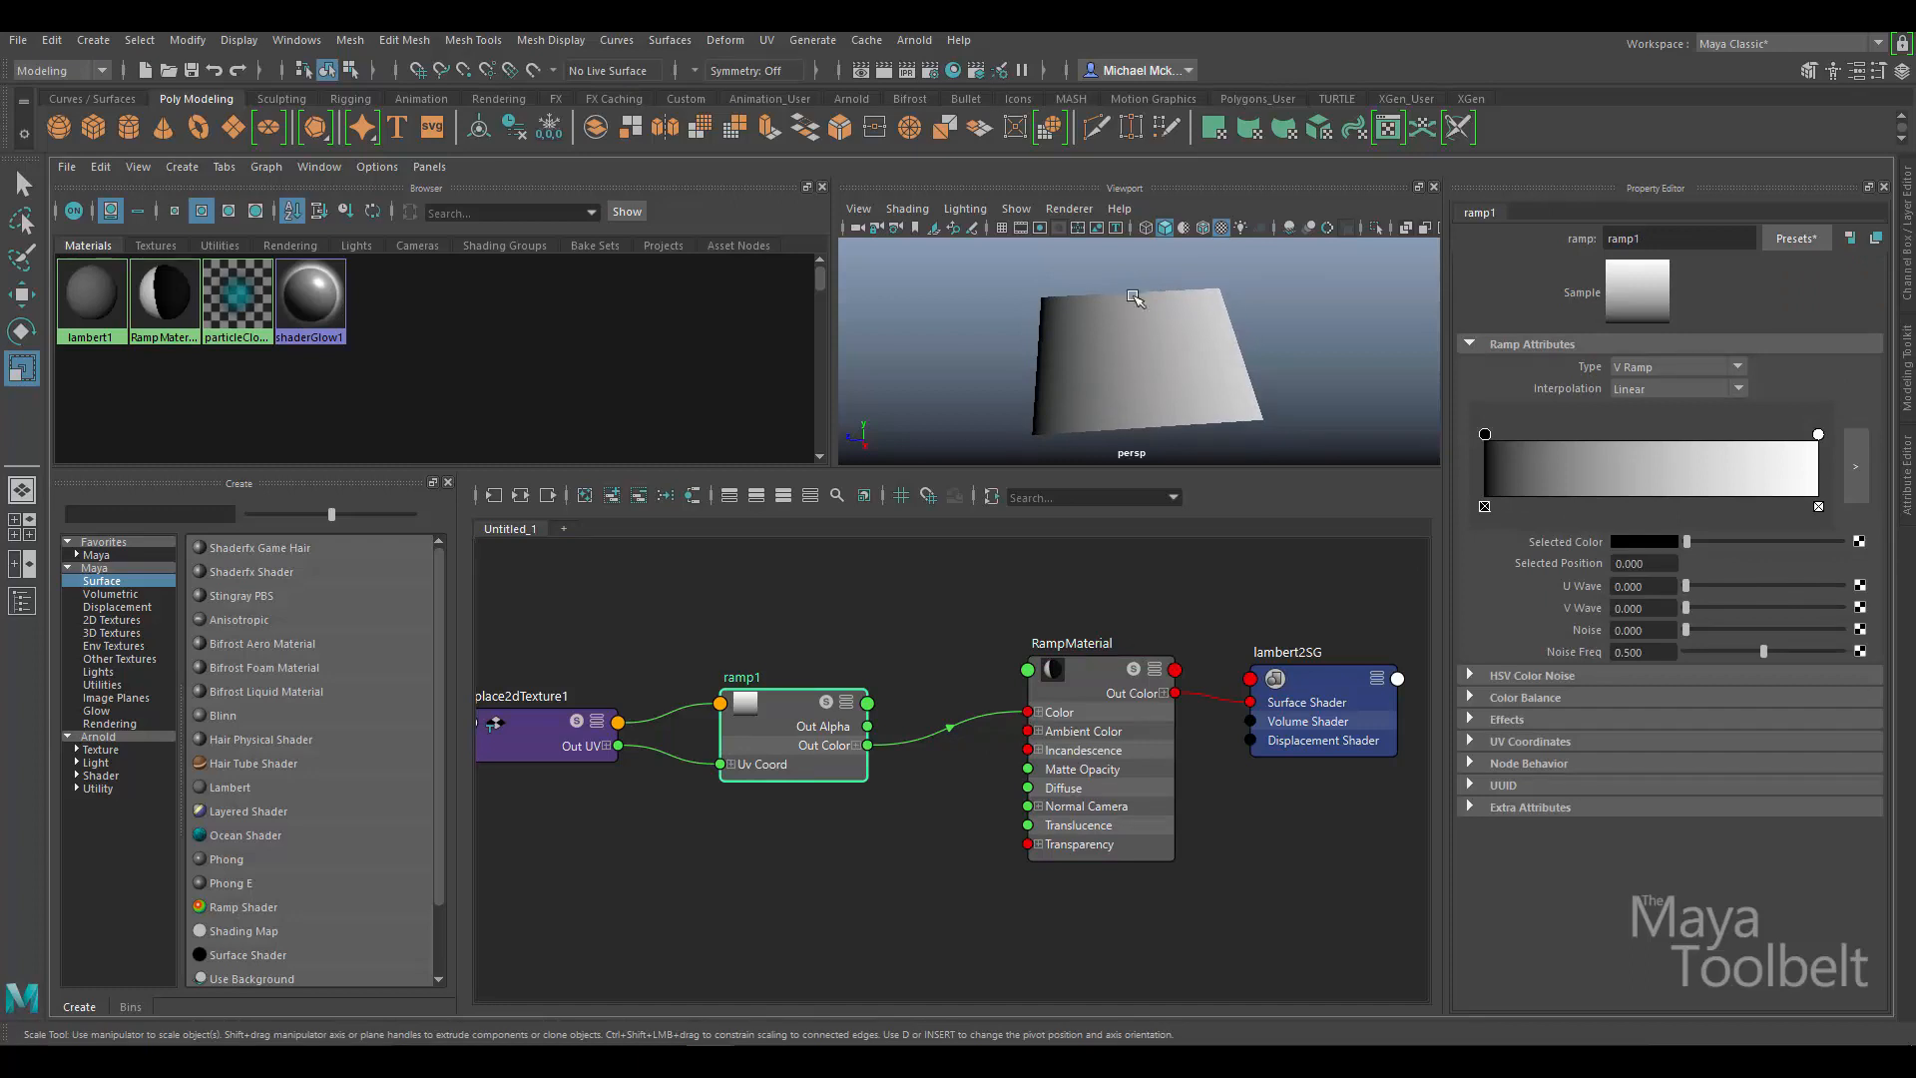
drag(937, 467, 932, 504)
mouse_move(1178, 350)
alt+mouse_down()
mouse_move(1227, 329)
mouse_move(1213, 361)
alt+mouse_up()
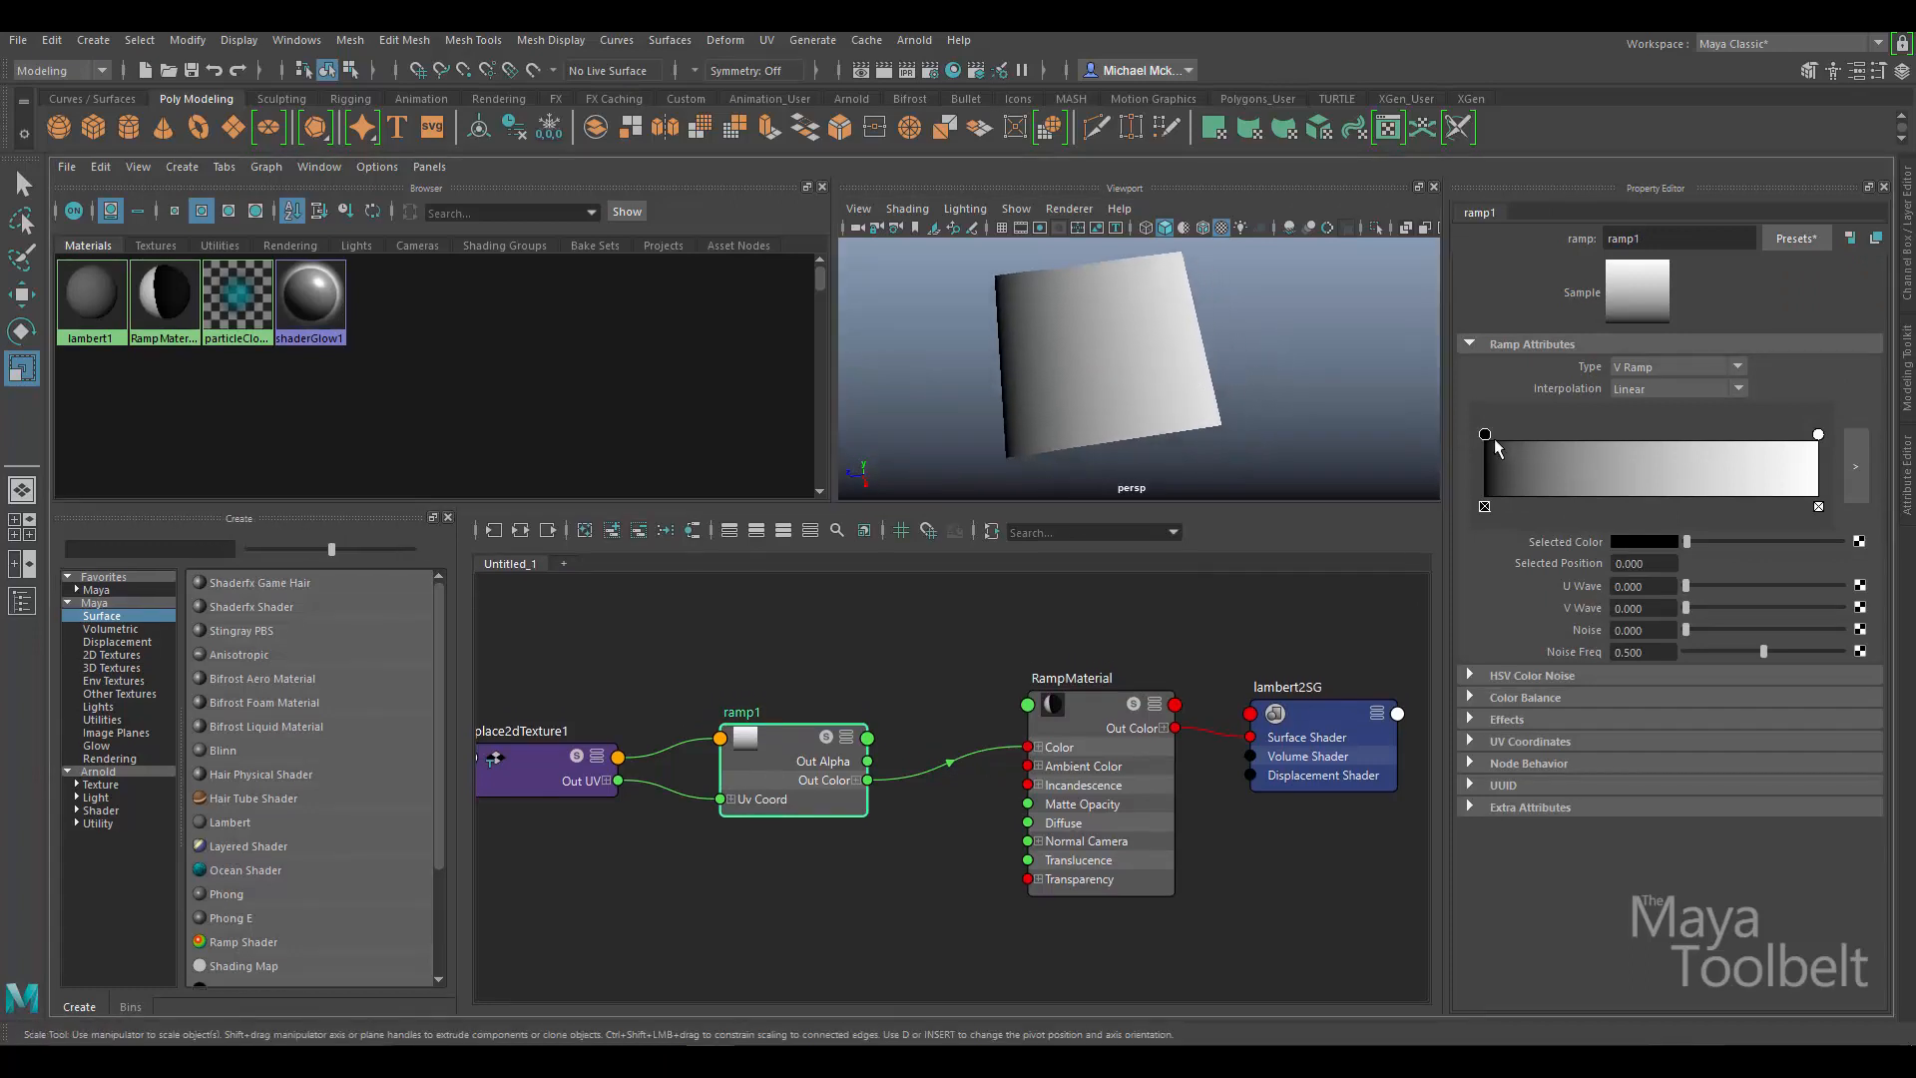
Slide the ramp's black color marker to about position 0.278, check the plane, and slide the marker back to about 0.006.
mouse_move(1497, 449)
mouse_down()
mouse_move(1657, 481)
mouse_move(1617, 445)
mouse_move(1507, 451)
mouse_move(1567, 469)
mouse_move(1521, 439)
mouse_move(1638, 436)
mouse_move(1579, 436)
mouse_up()
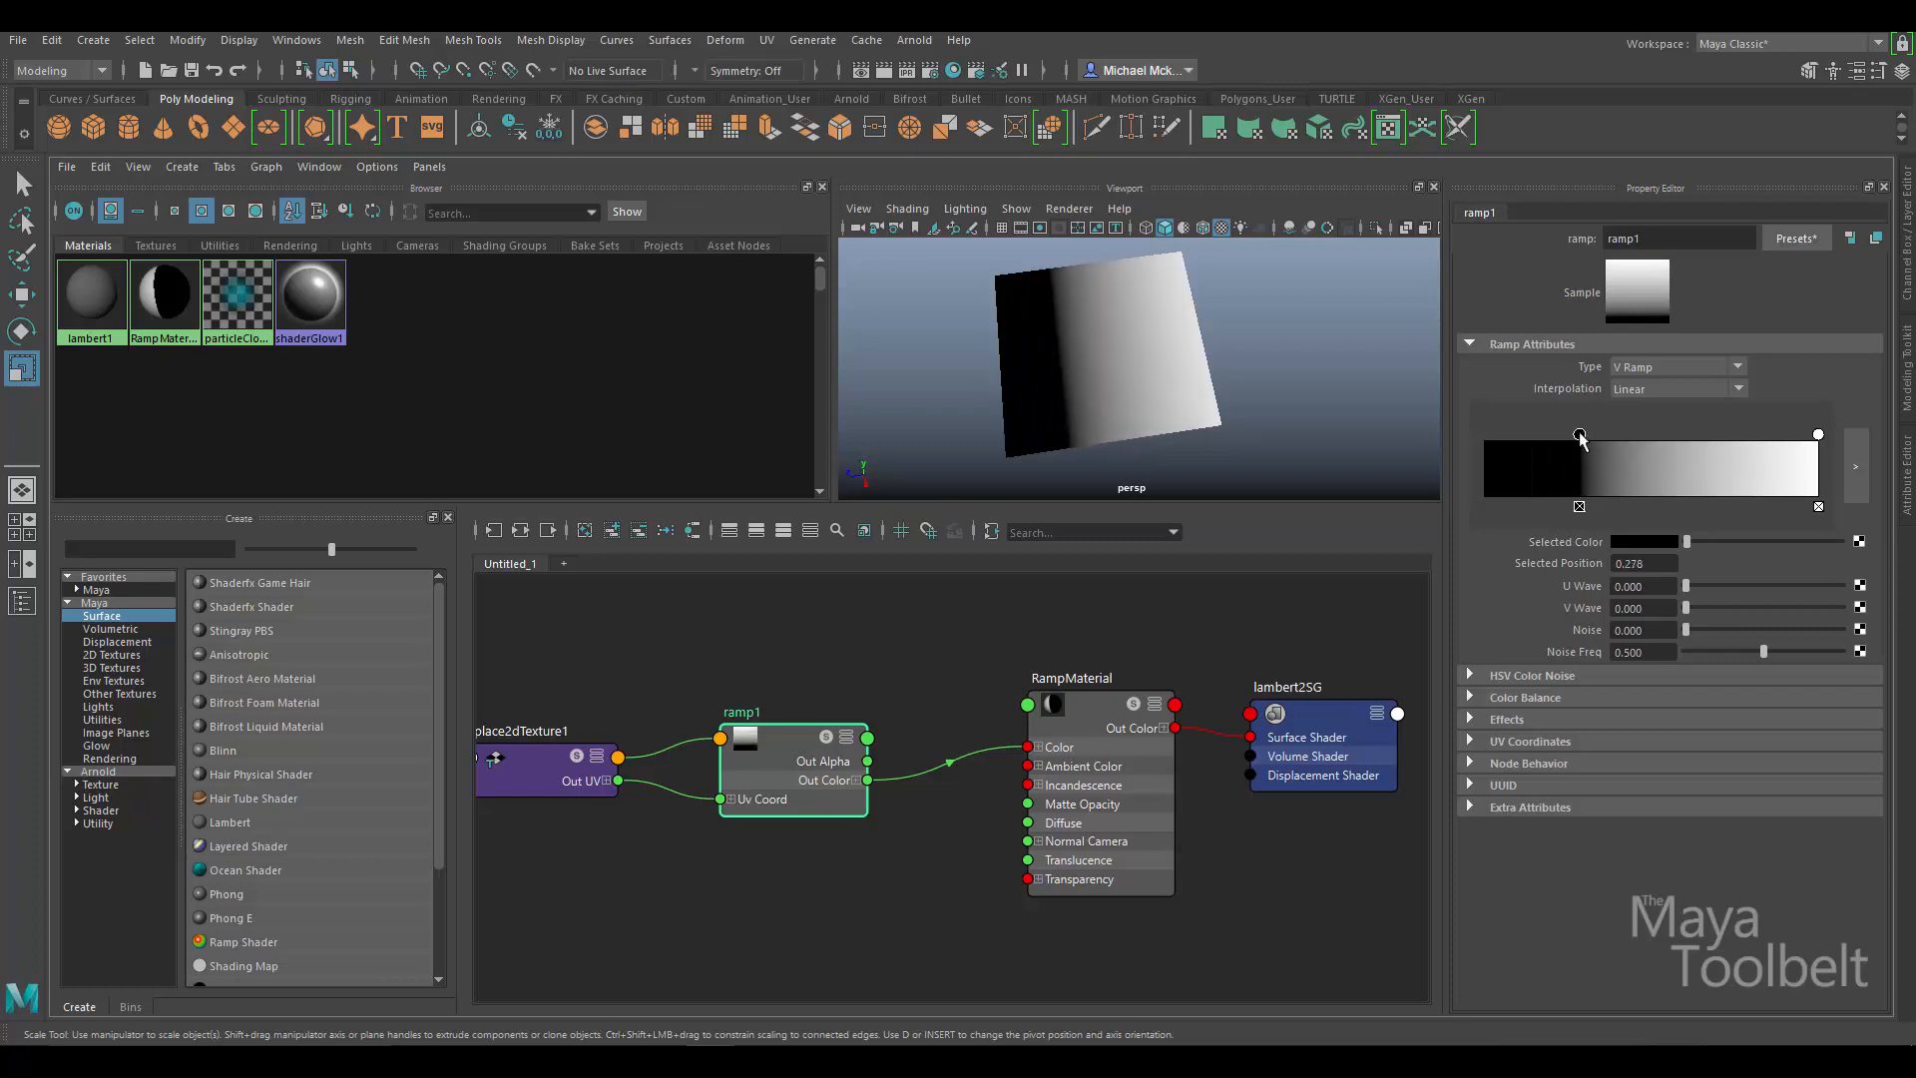
mouse_move(1297, 359)
alt+mouse_down()
mouse_move(1287, 314)
mouse_move(1289, 437)
mouse_move(1305, 356)
alt+mouse_up()
drag(1578, 436, 1487, 436)
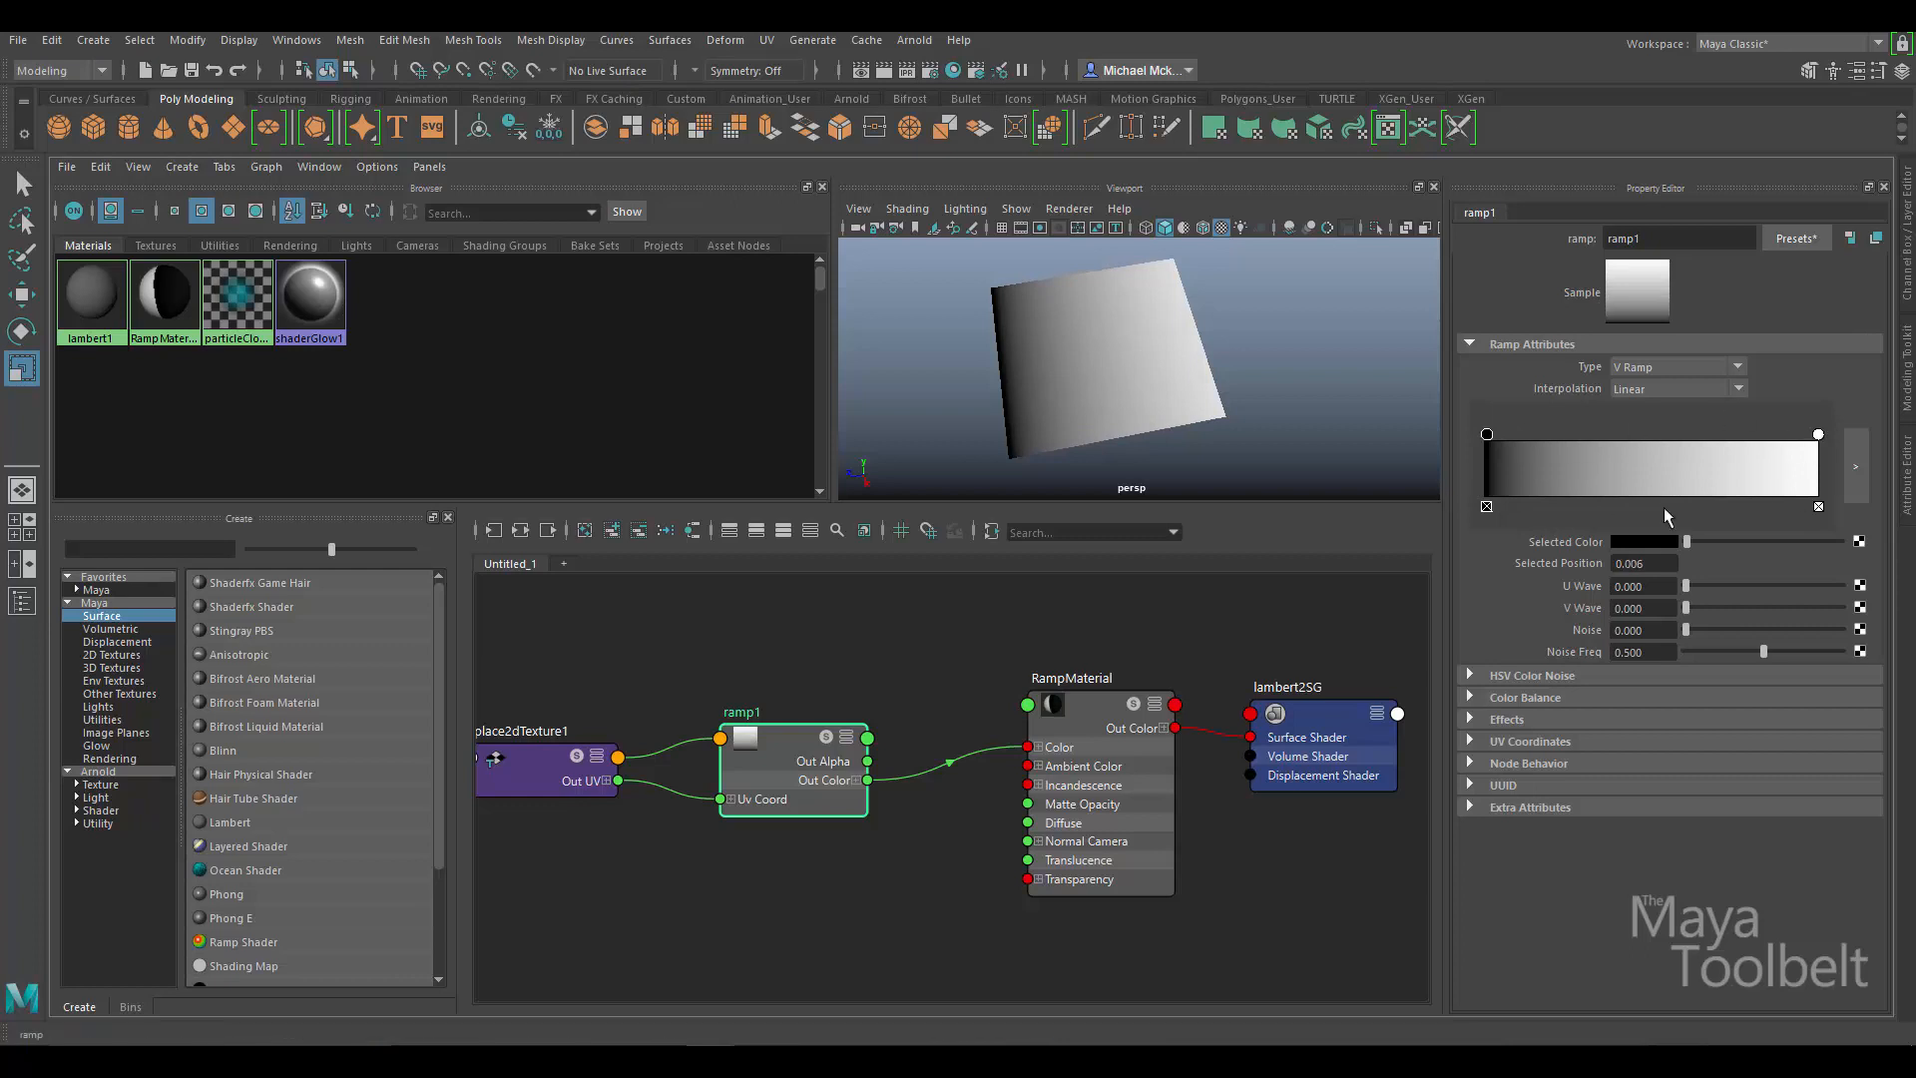
Open ramp1's enlarged gradient editor, widen it, and place it below the plane so the viewport stays visible.
click(1856, 475)
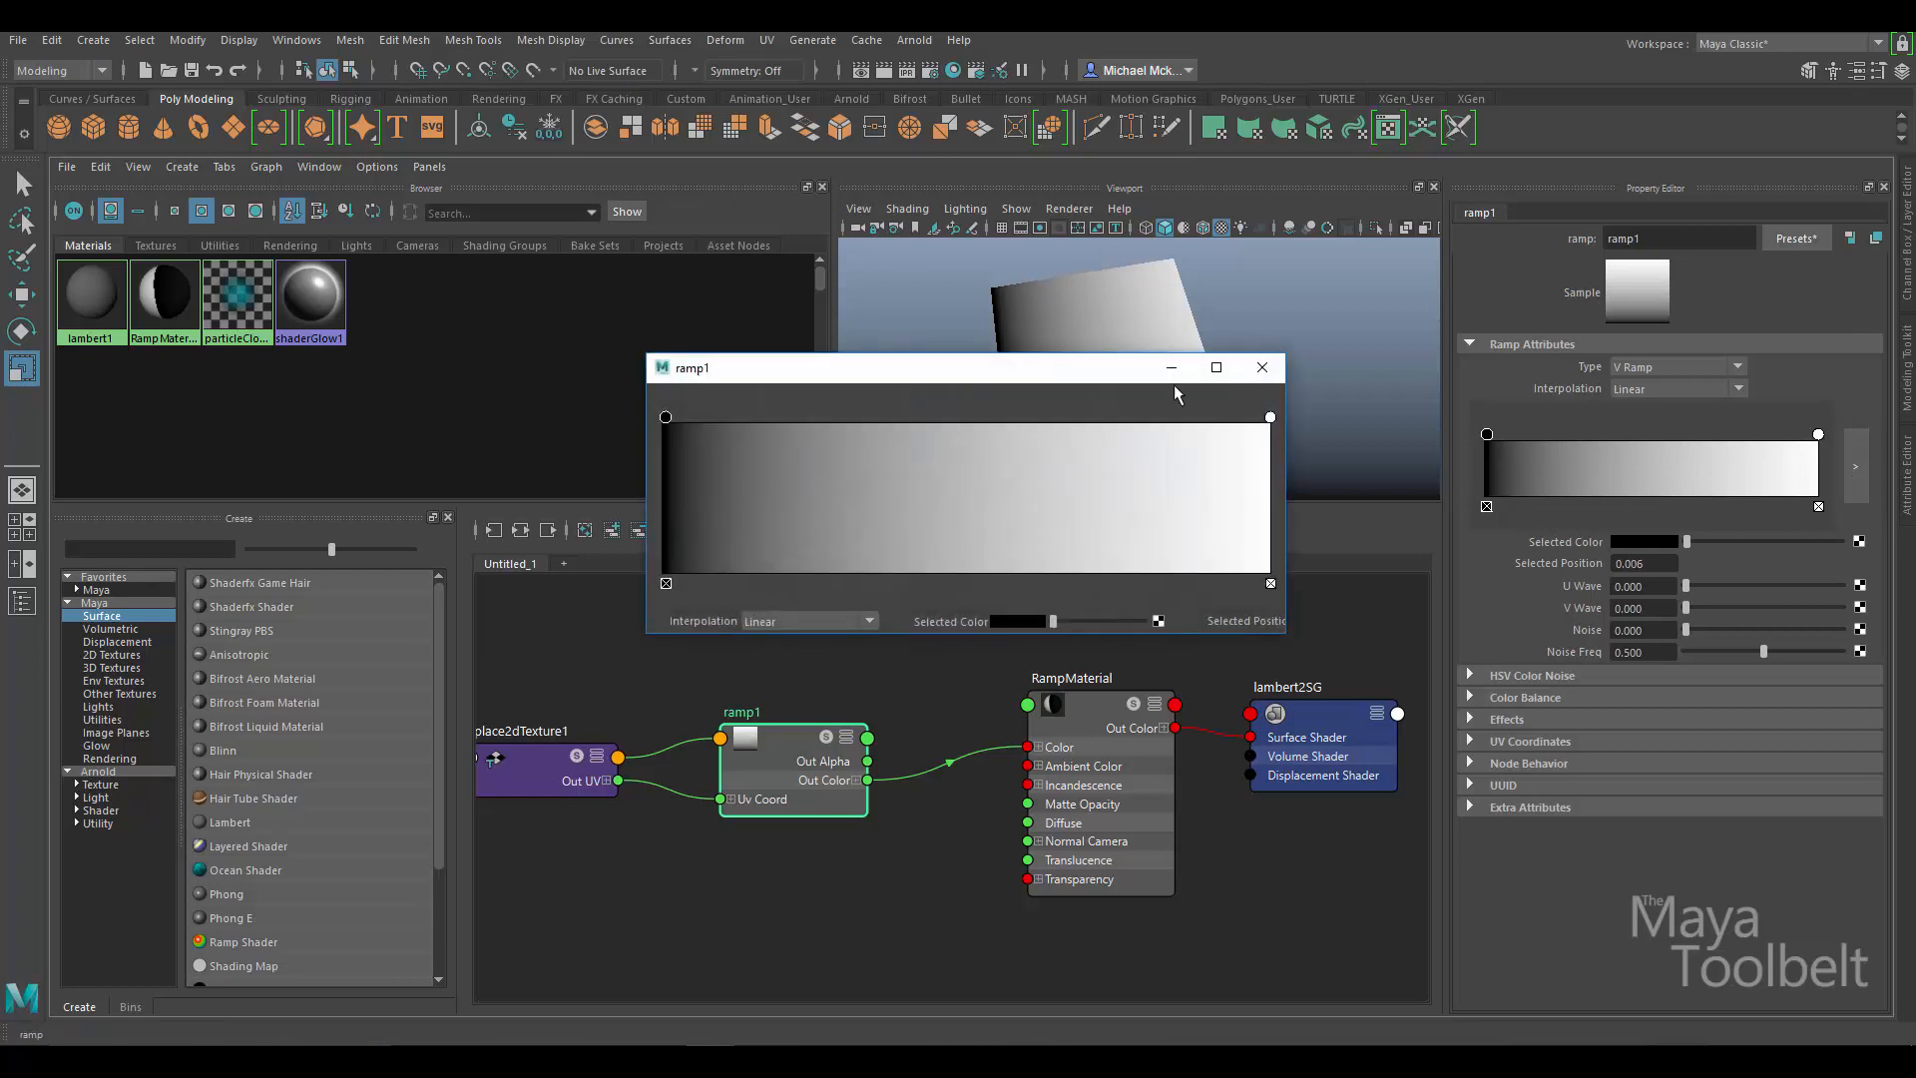
drag(948, 361, 848, 326)
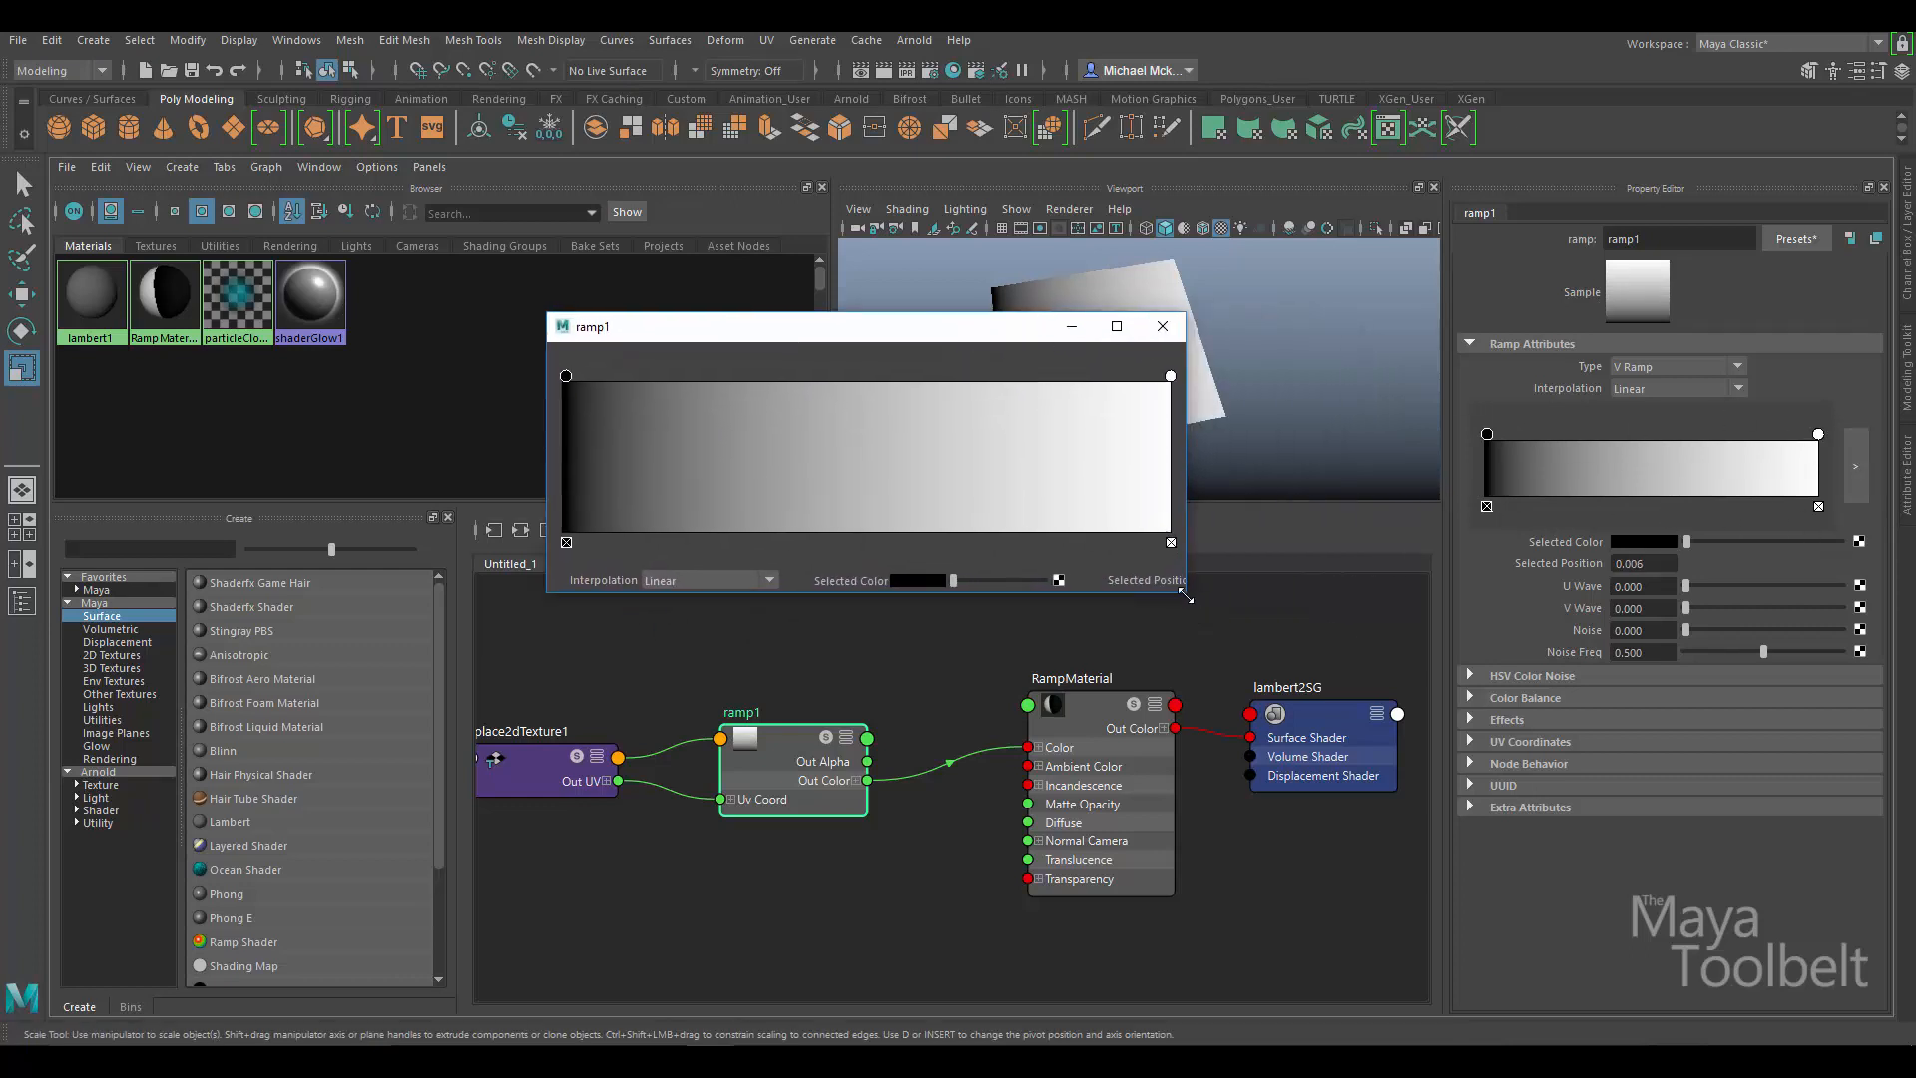
drag(1187, 596, 1409, 661)
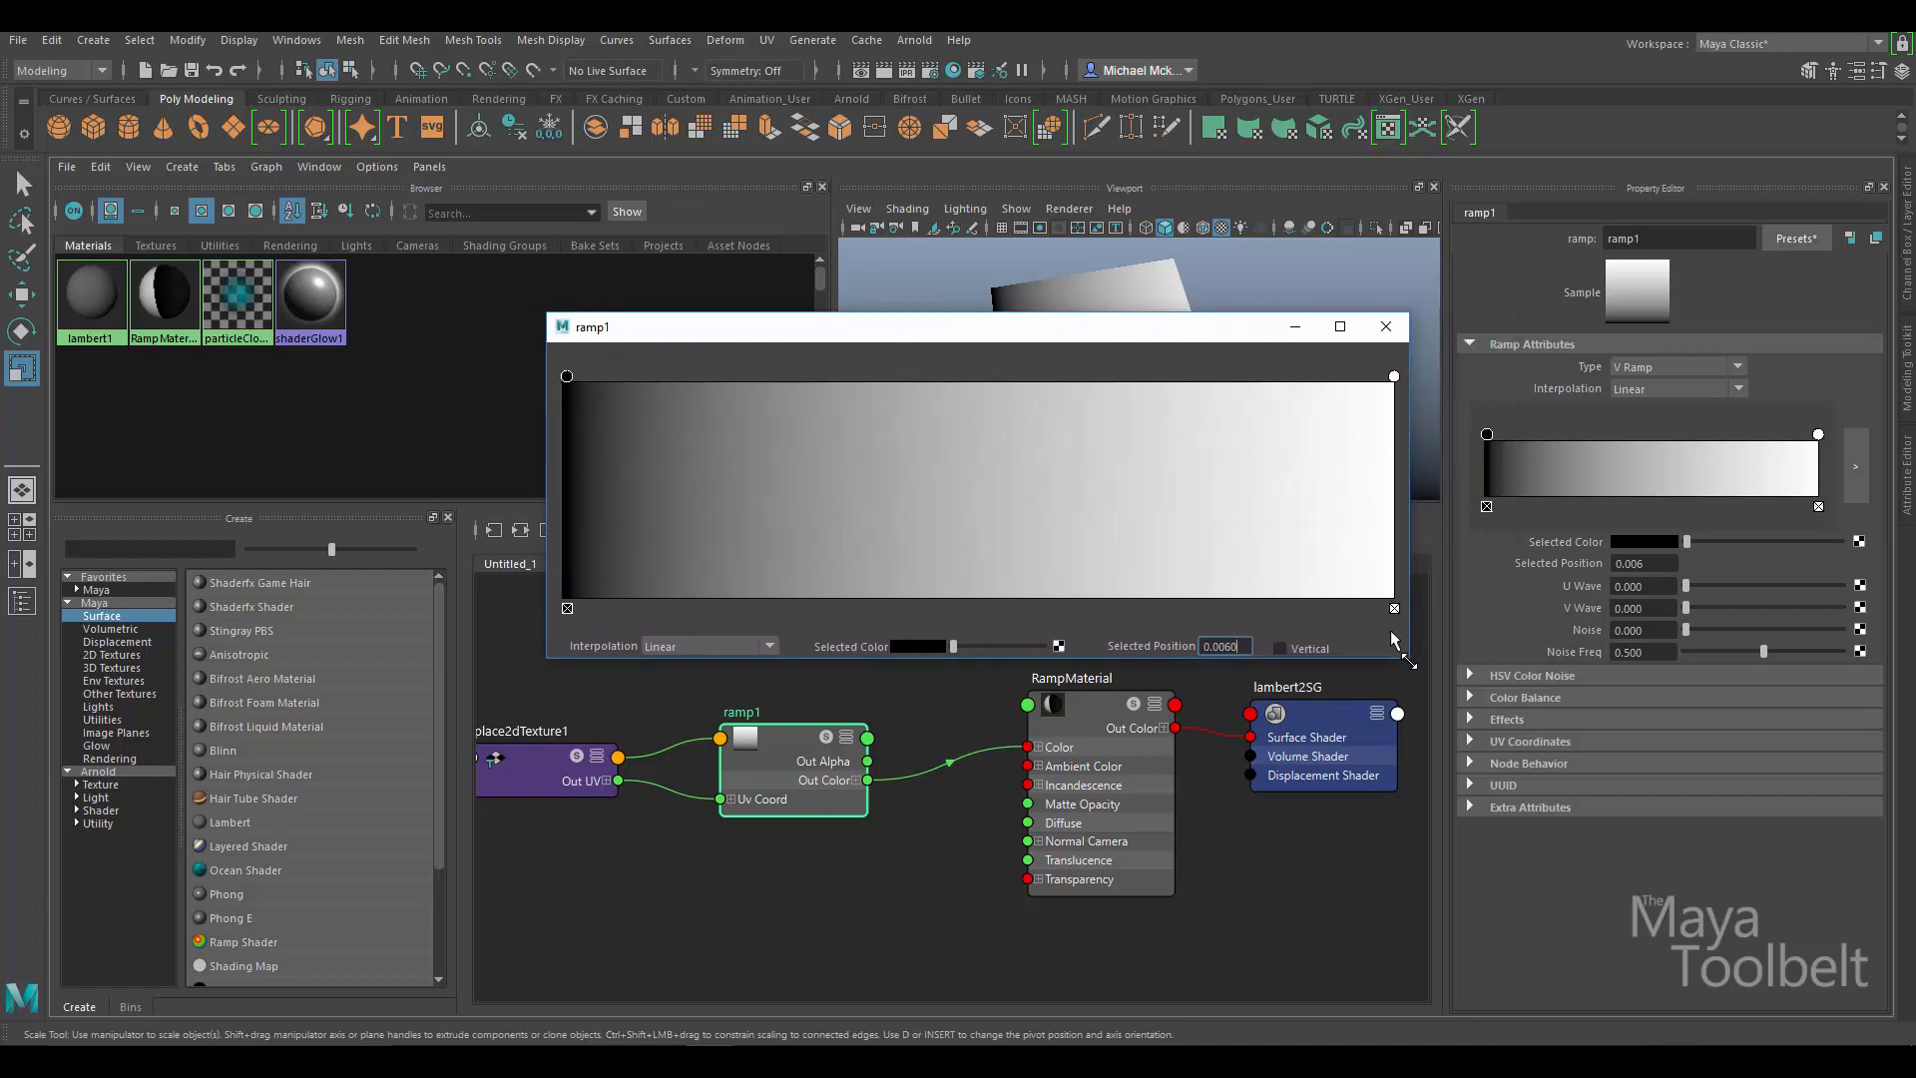
drag(1134, 335, 1066, 540)
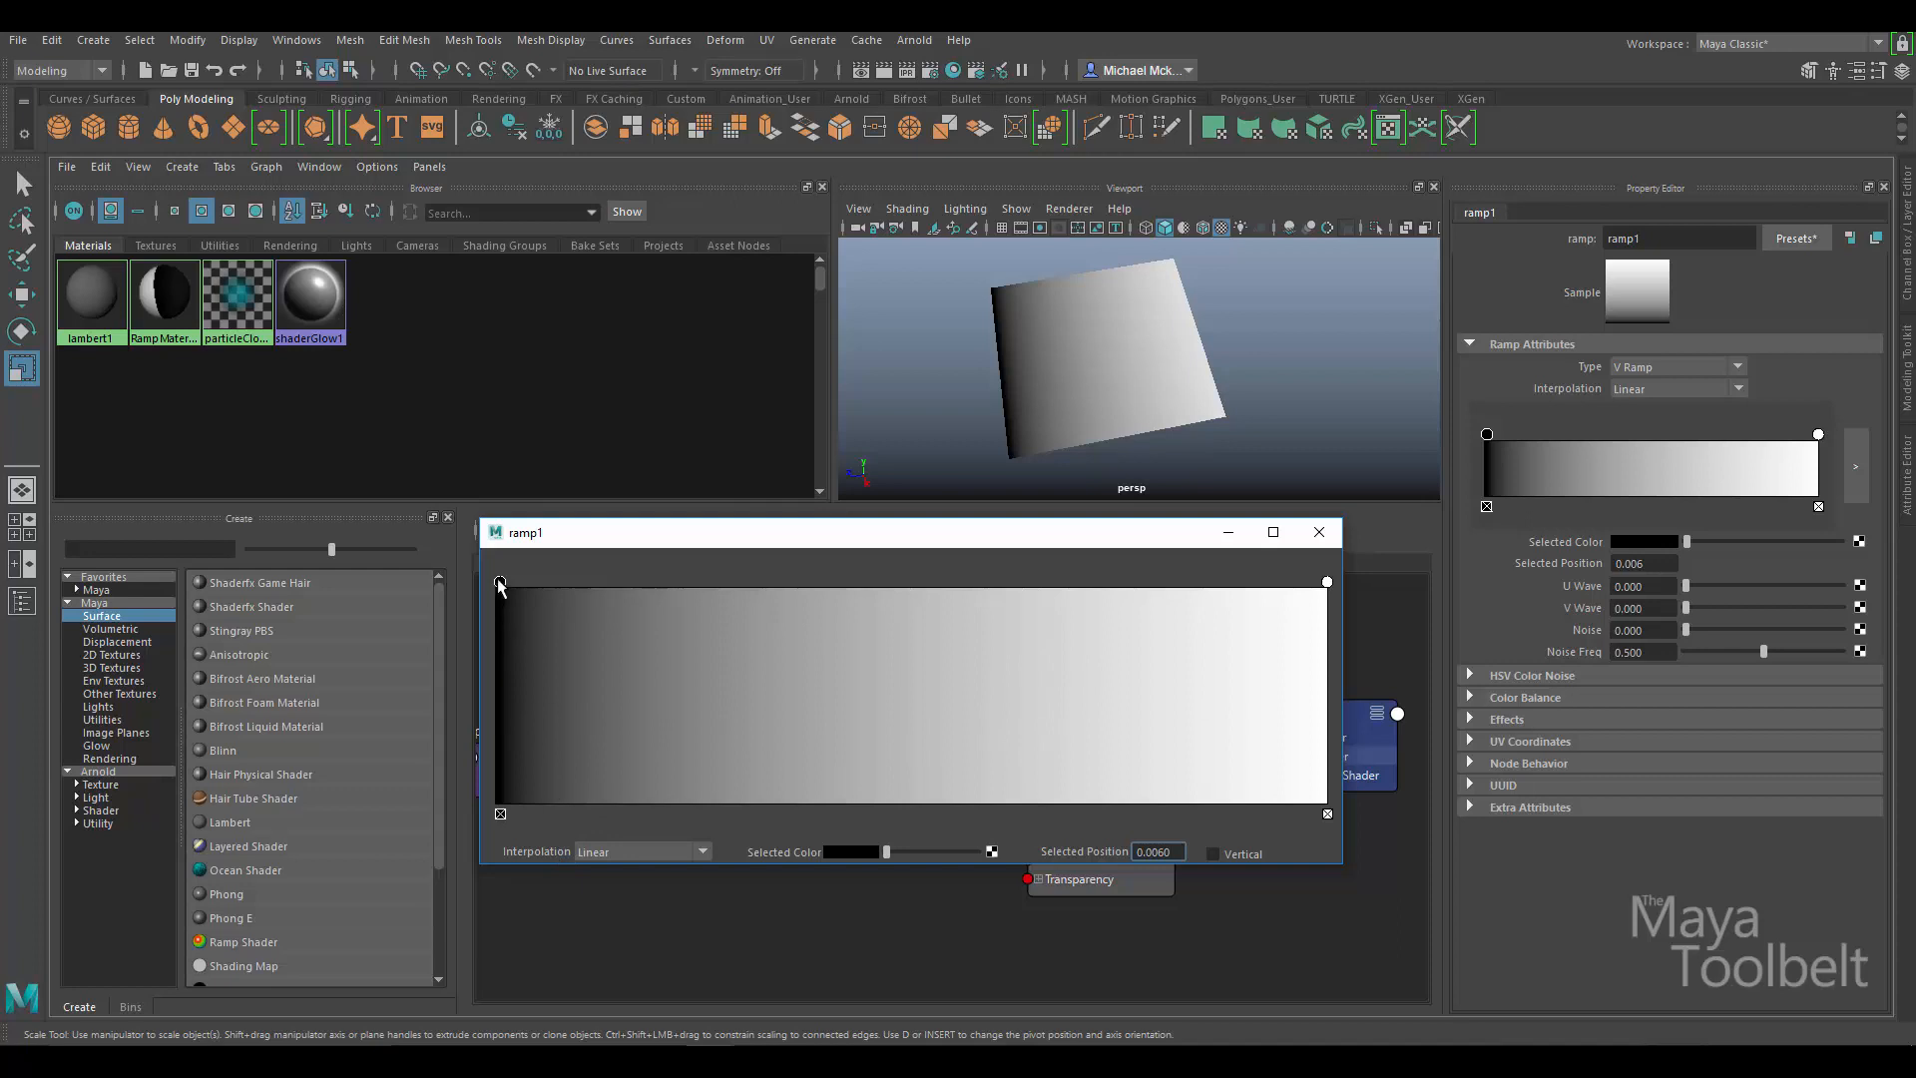
Slide the white marker to about 0.574 and the black marker up against it, and pull the black marker back to about 0.263.
mouse_move(500, 583)
mouse_down()
mouse_move(900, 584)
mouse_move(495, 583)
mouse_up()
drag(1328, 582, 993, 644)
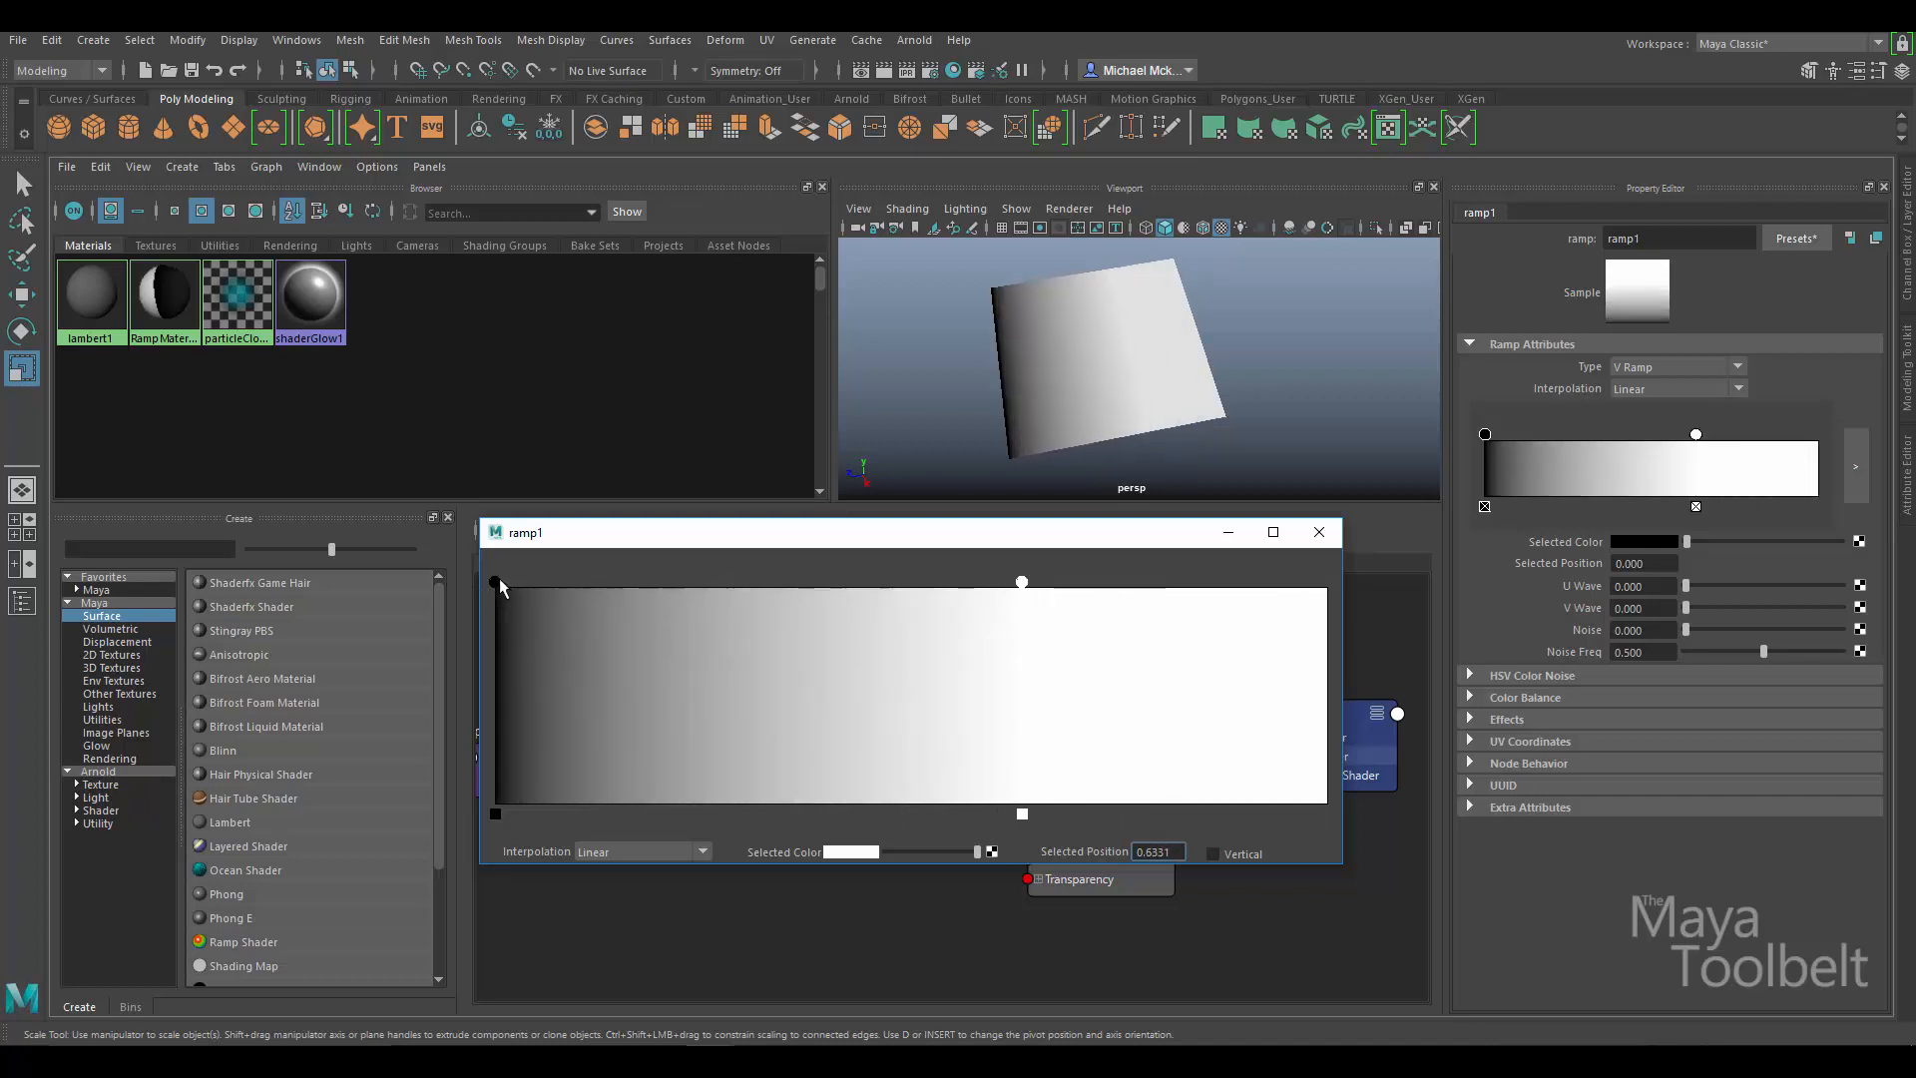
drag(499, 581, 973, 579)
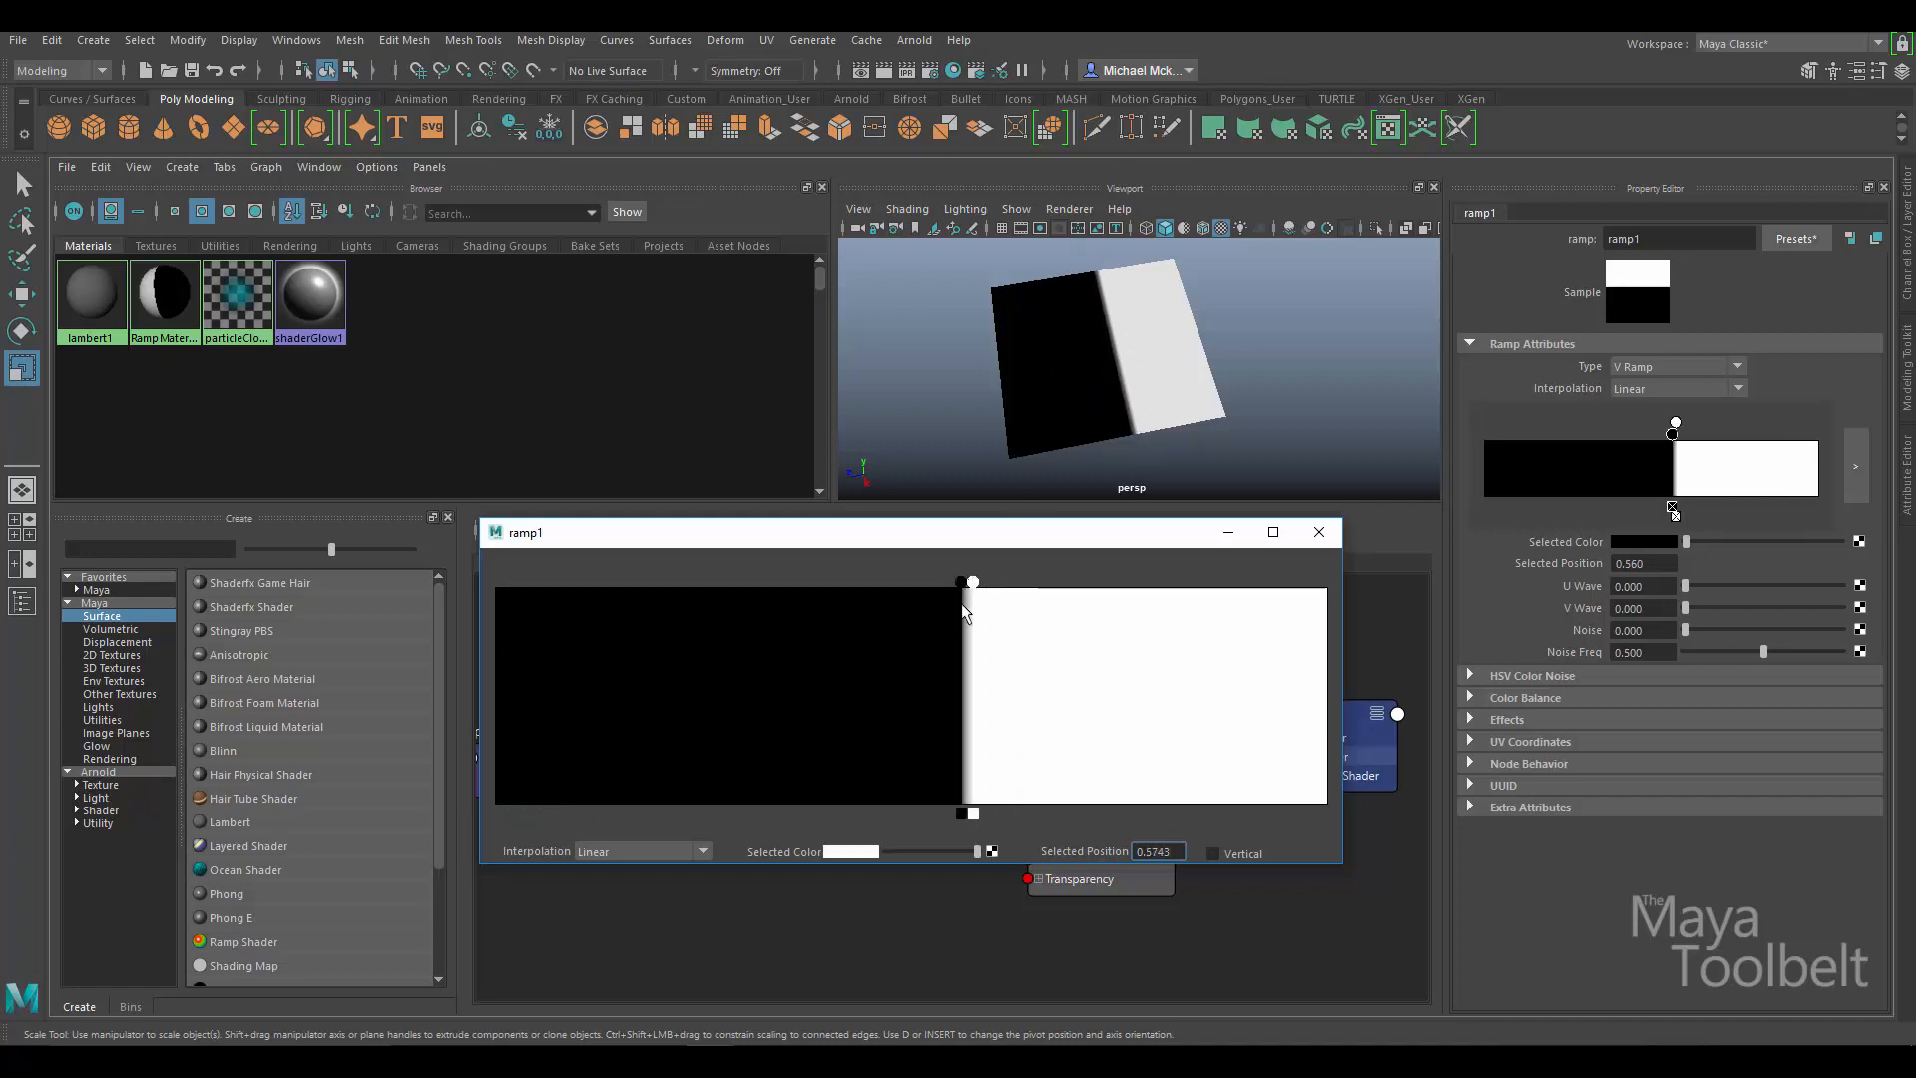
drag(961, 583, 713, 583)
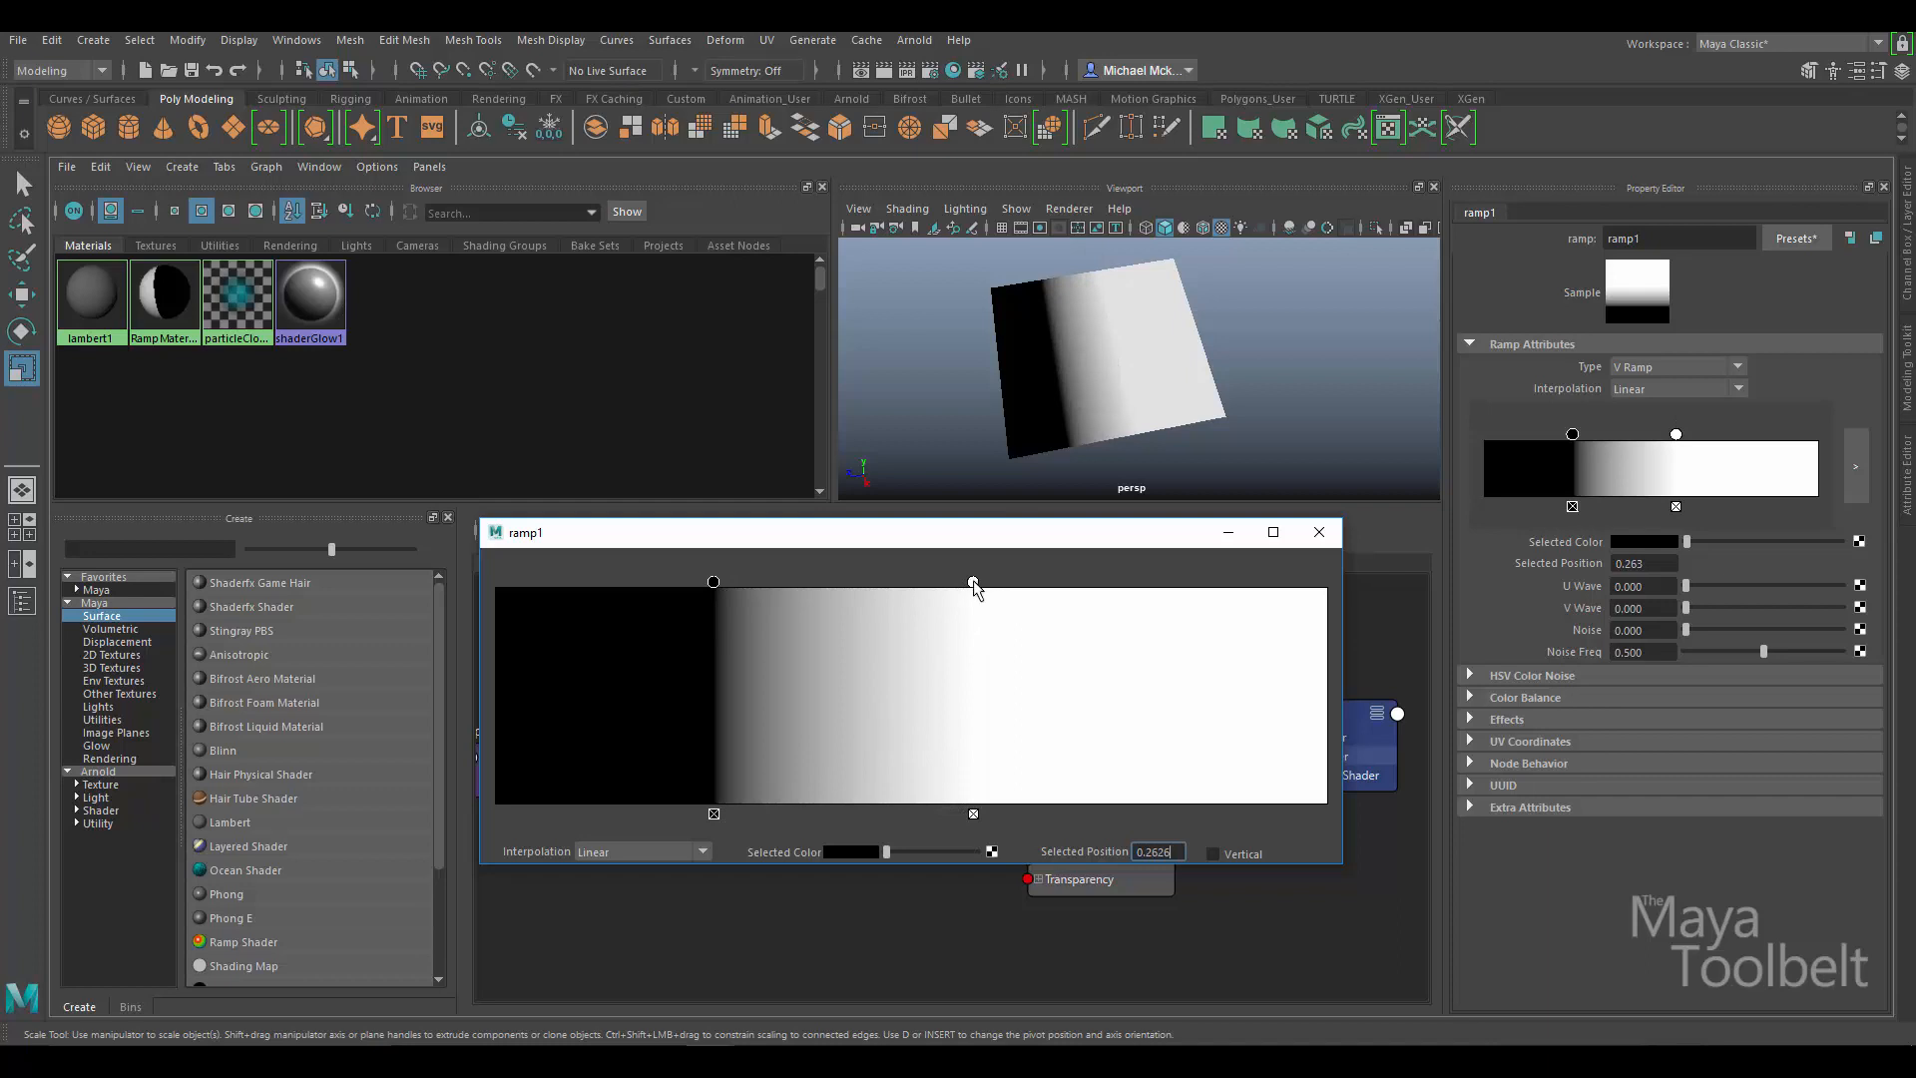
Spread the markers to the gradient's ends, with black at position 0 and white at position 1.
drag(973, 582, 1210, 582)
drag(711, 580, 469, 603)
drag(1210, 582, 1381, 585)
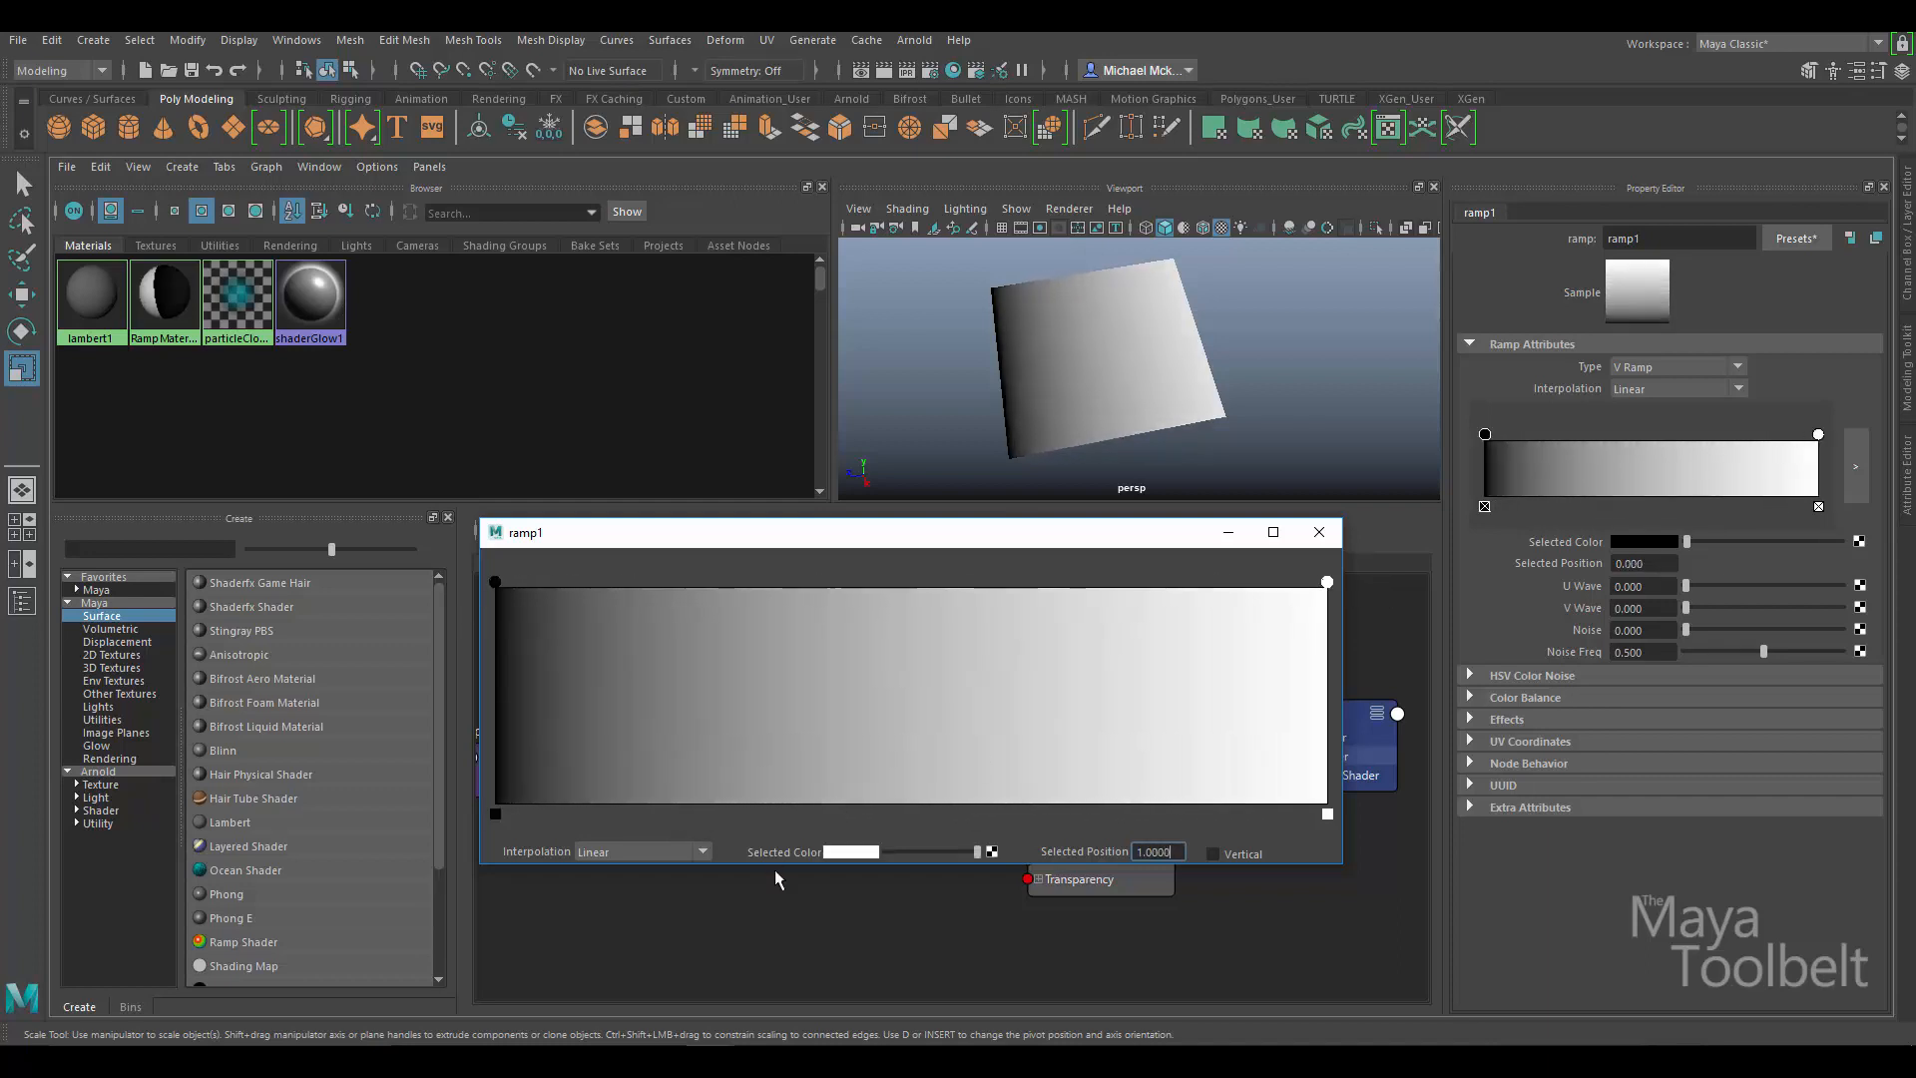
Select the black and white markers in turn to compare their selected color and position, and close the enlarged editor.
click(495, 582)
click(1327, 582)
click(496, 583)
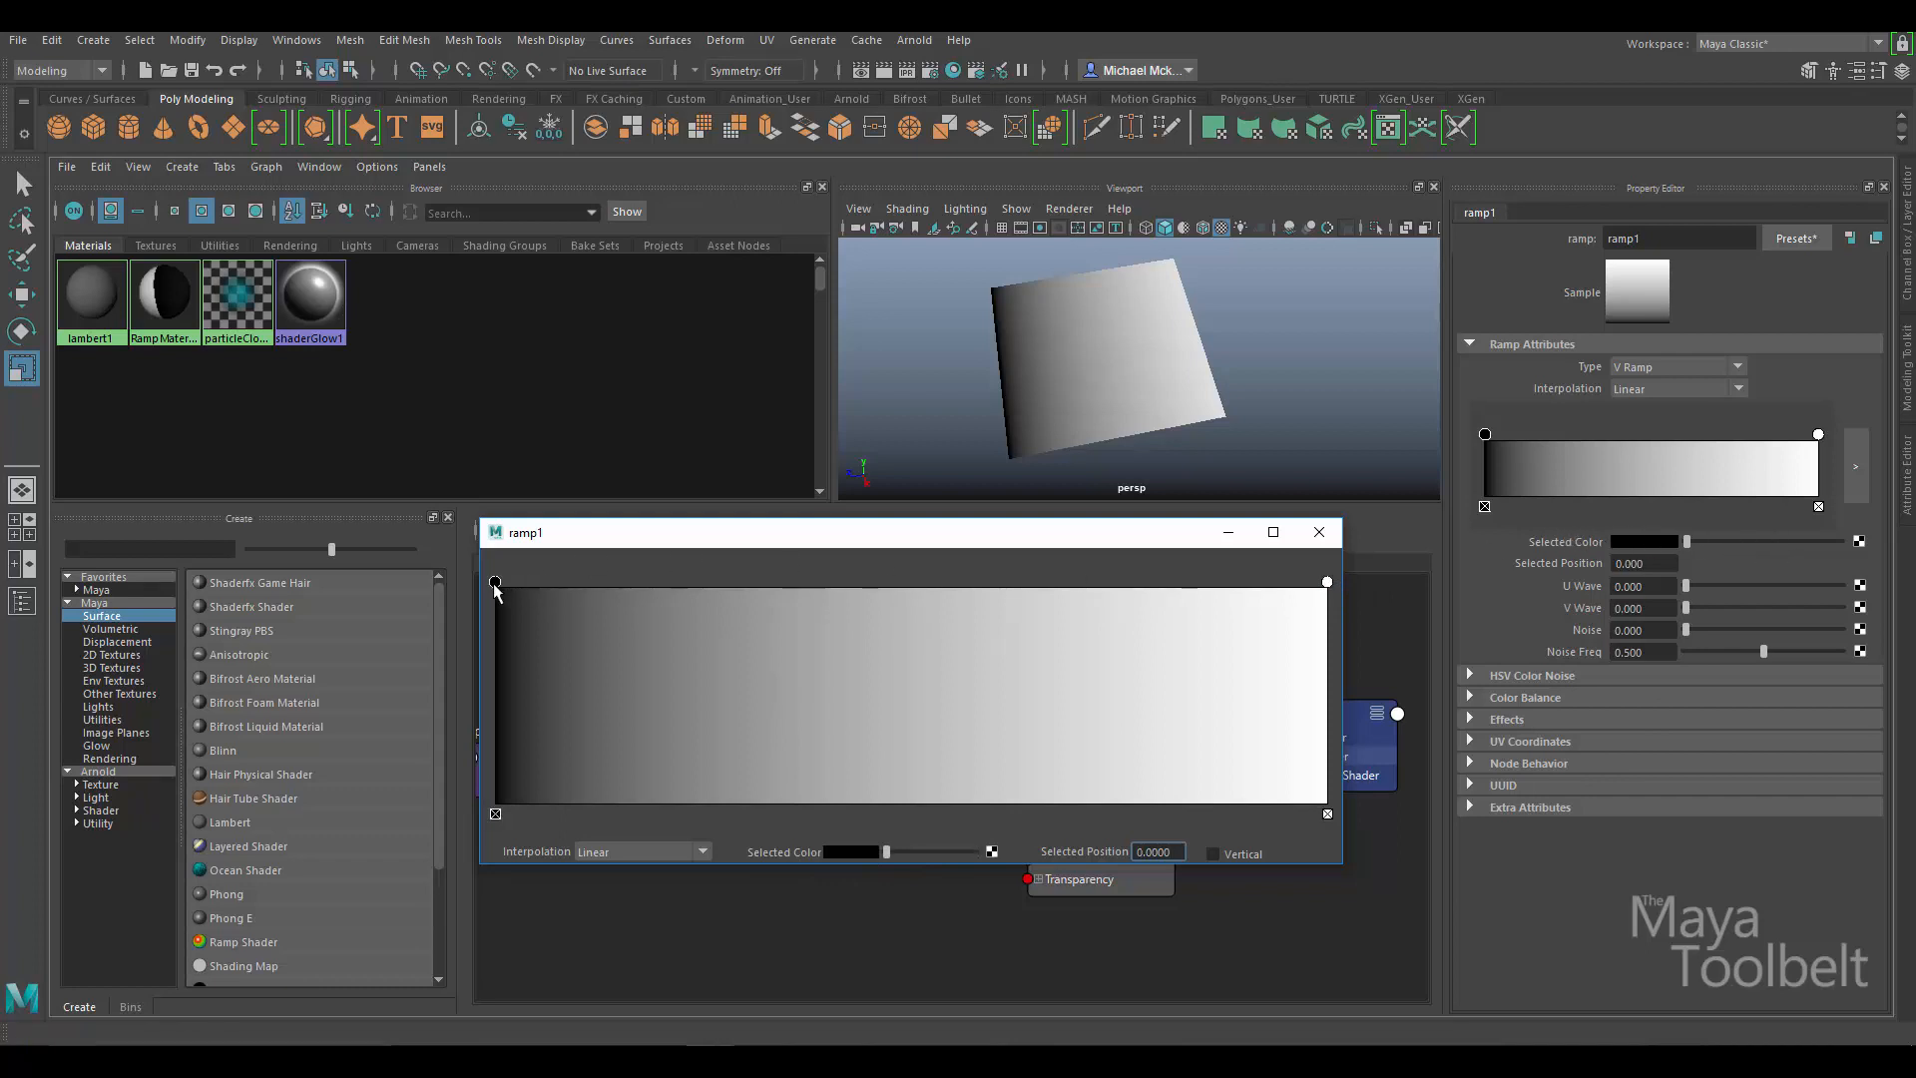
click(1327, 583)
click(1319, 532)
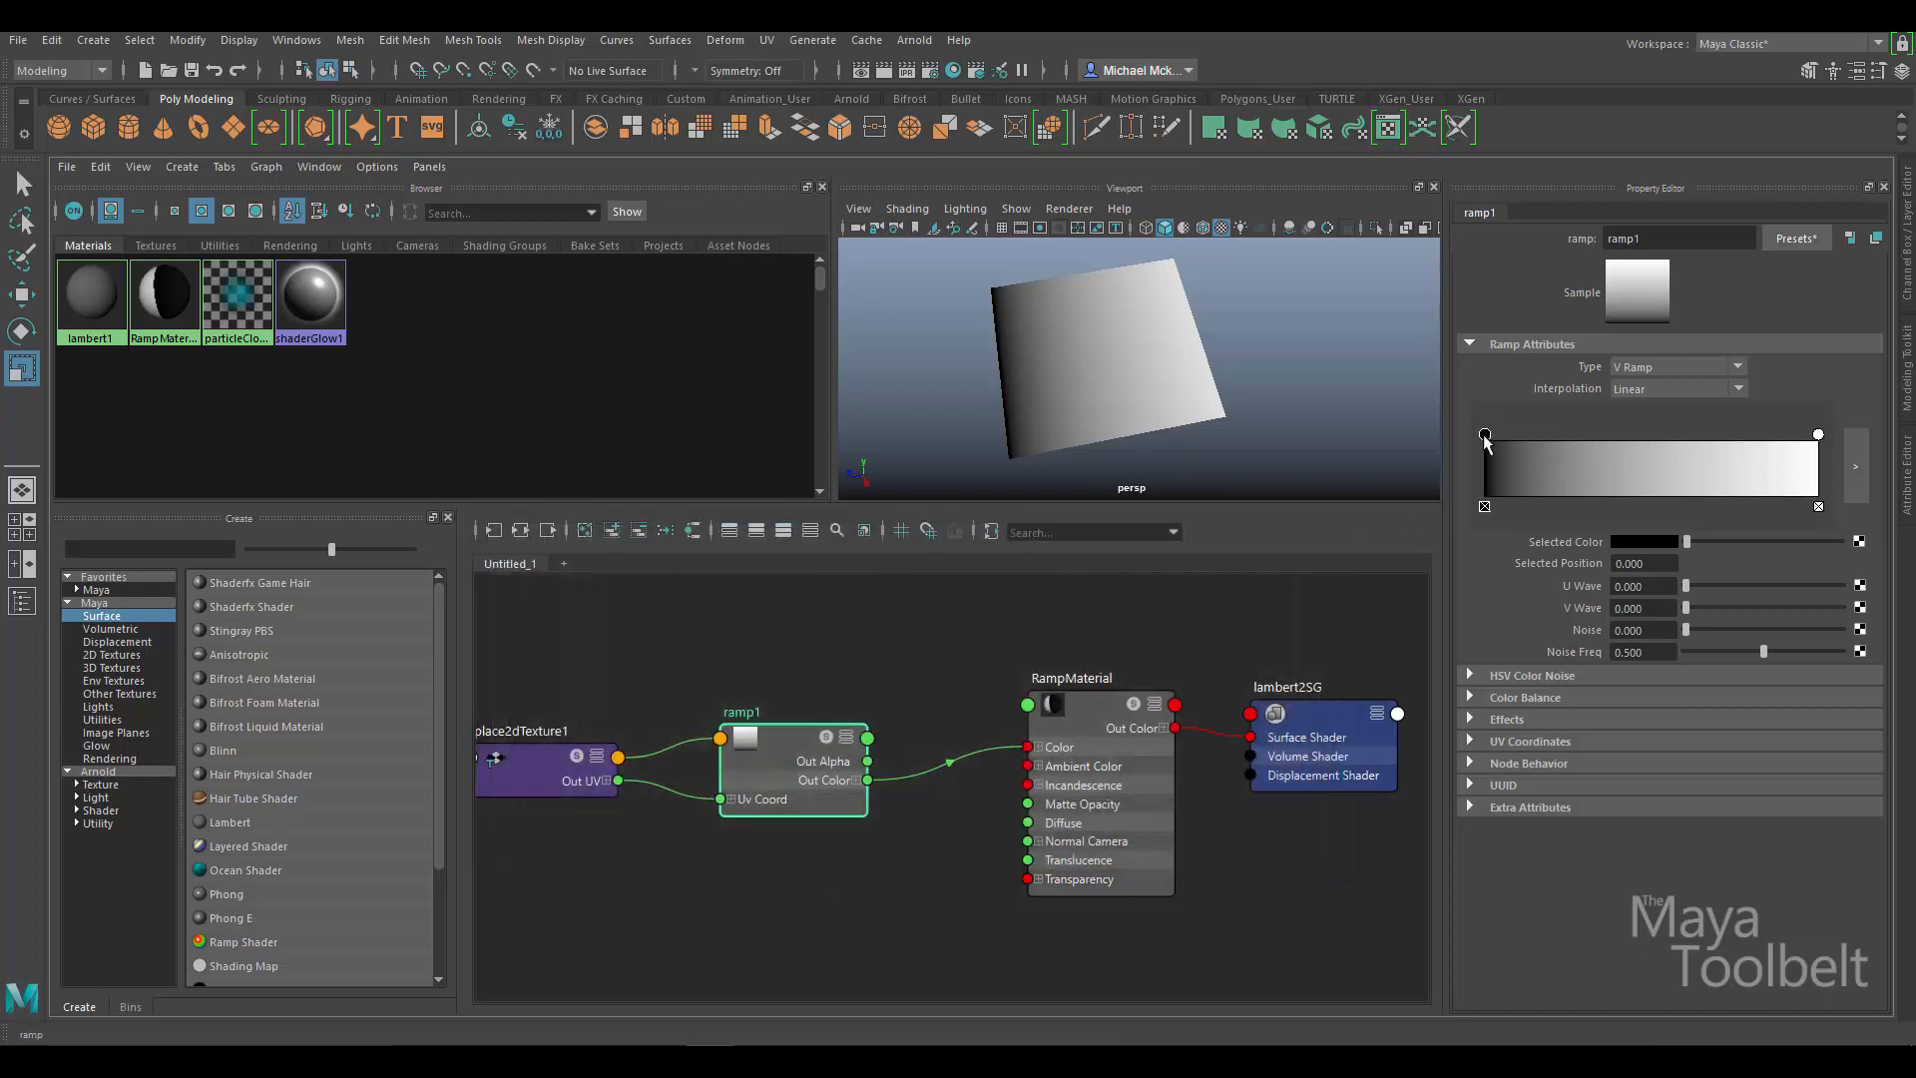
Alternate between the white and black markers in the Ramp Attributes gradient to examine their color and position values.
click(1818, 436)
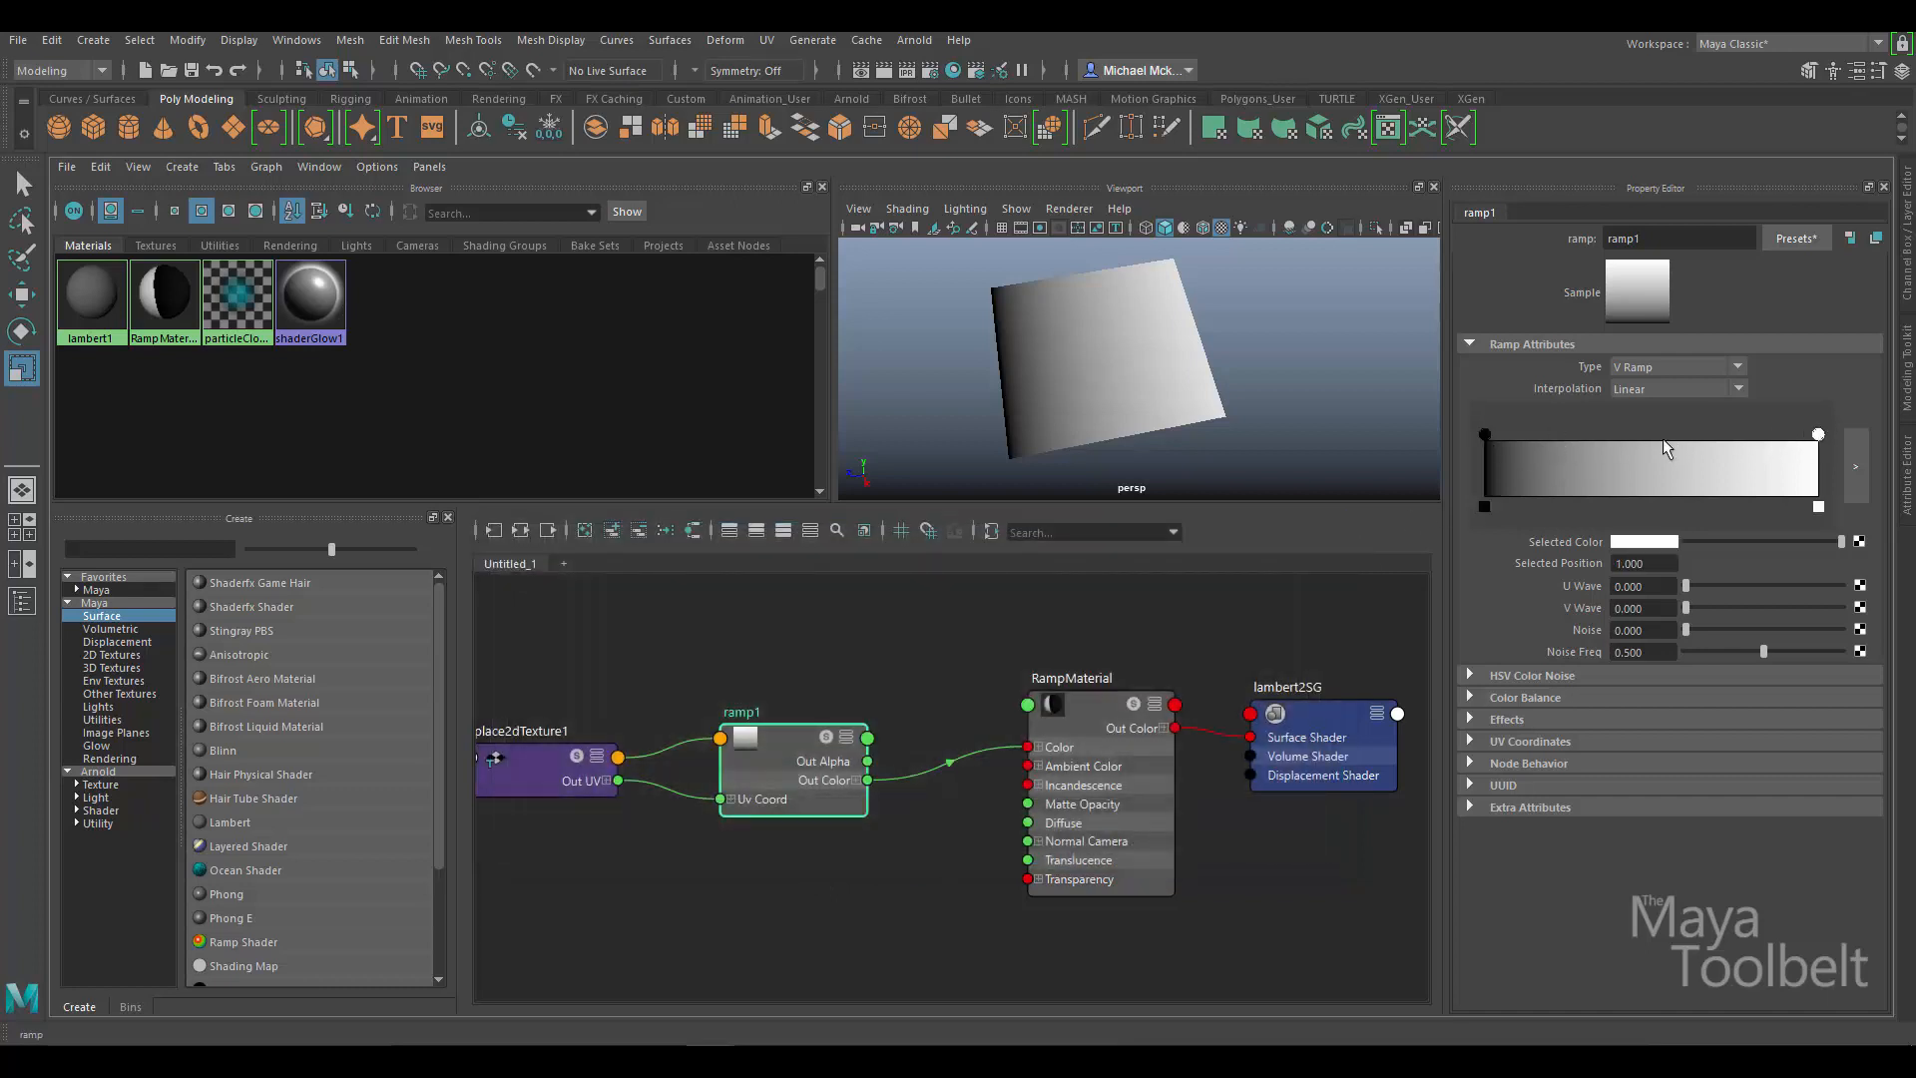
click(1485, 436)
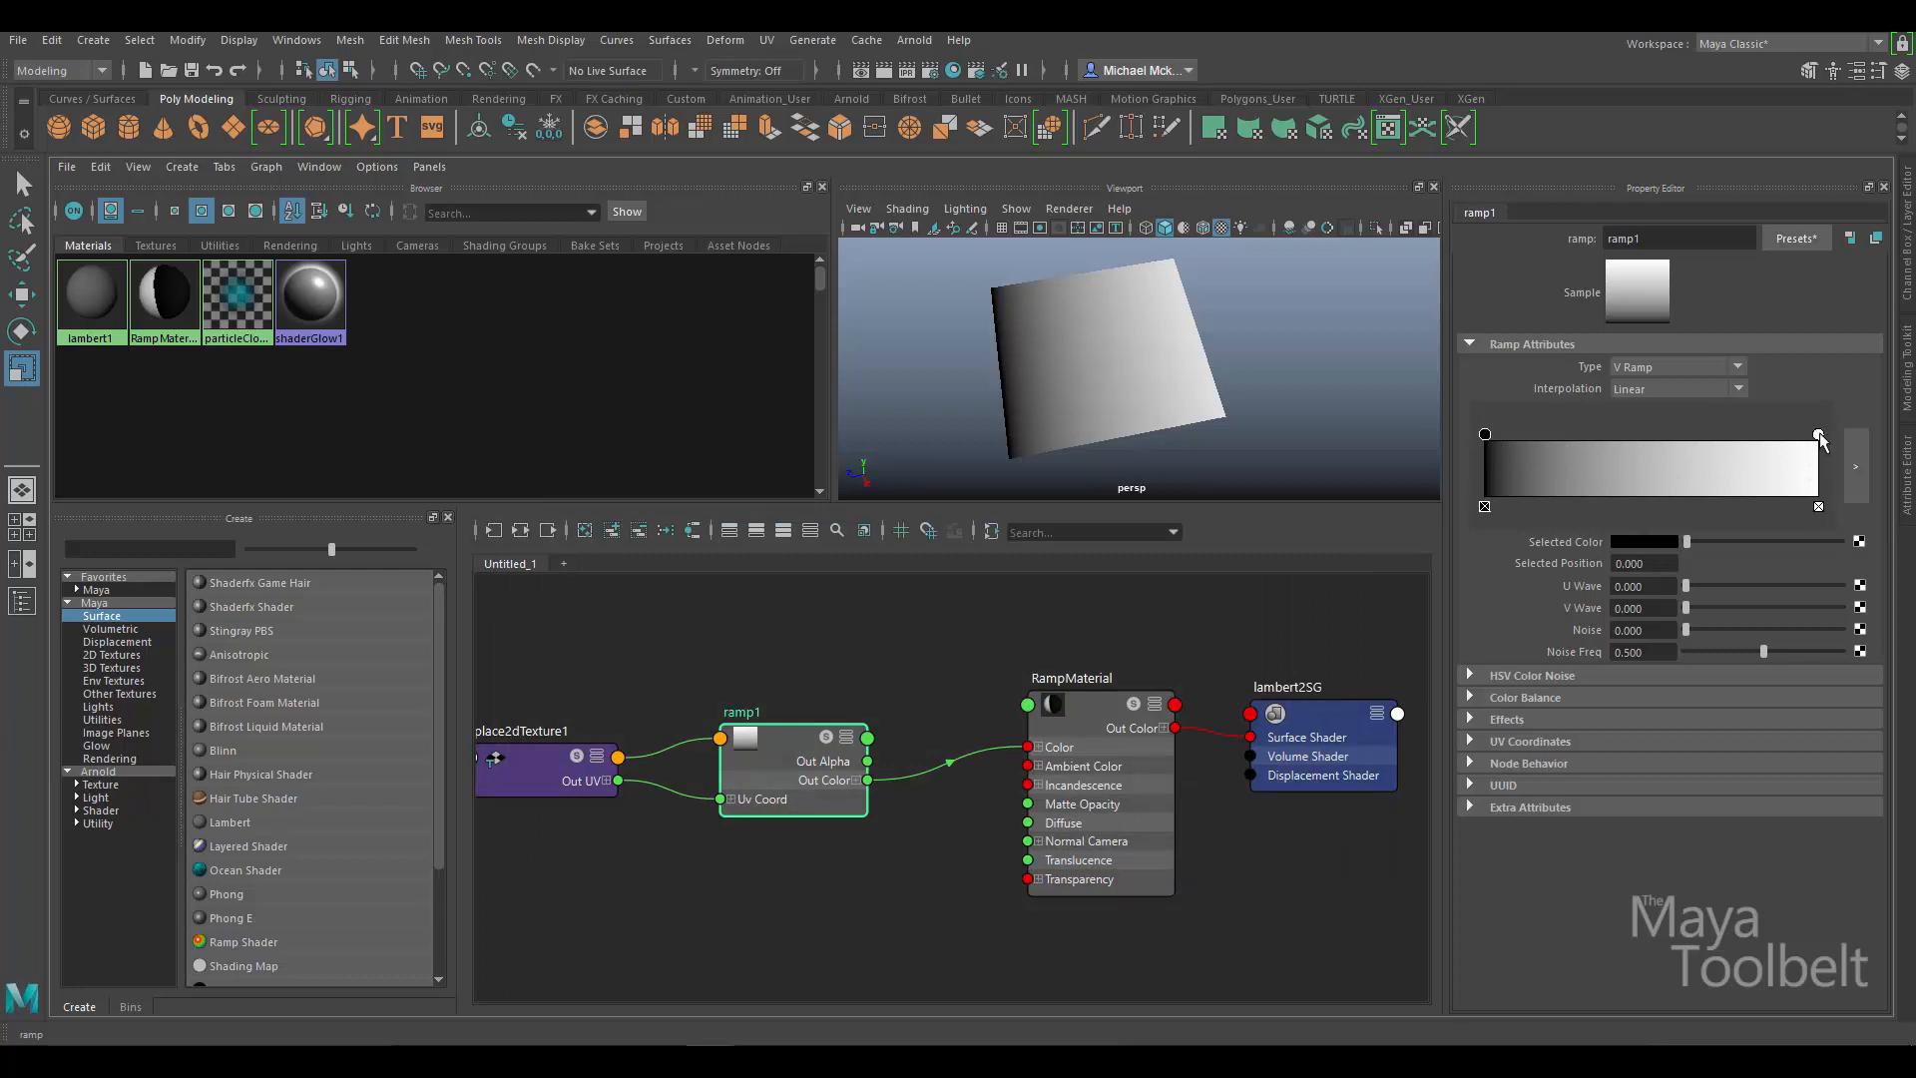
click(1818, 436)
Reopen the enlarged ramp editor and switch between both markers, leaving the white end marker selected.
click(1855, 466)
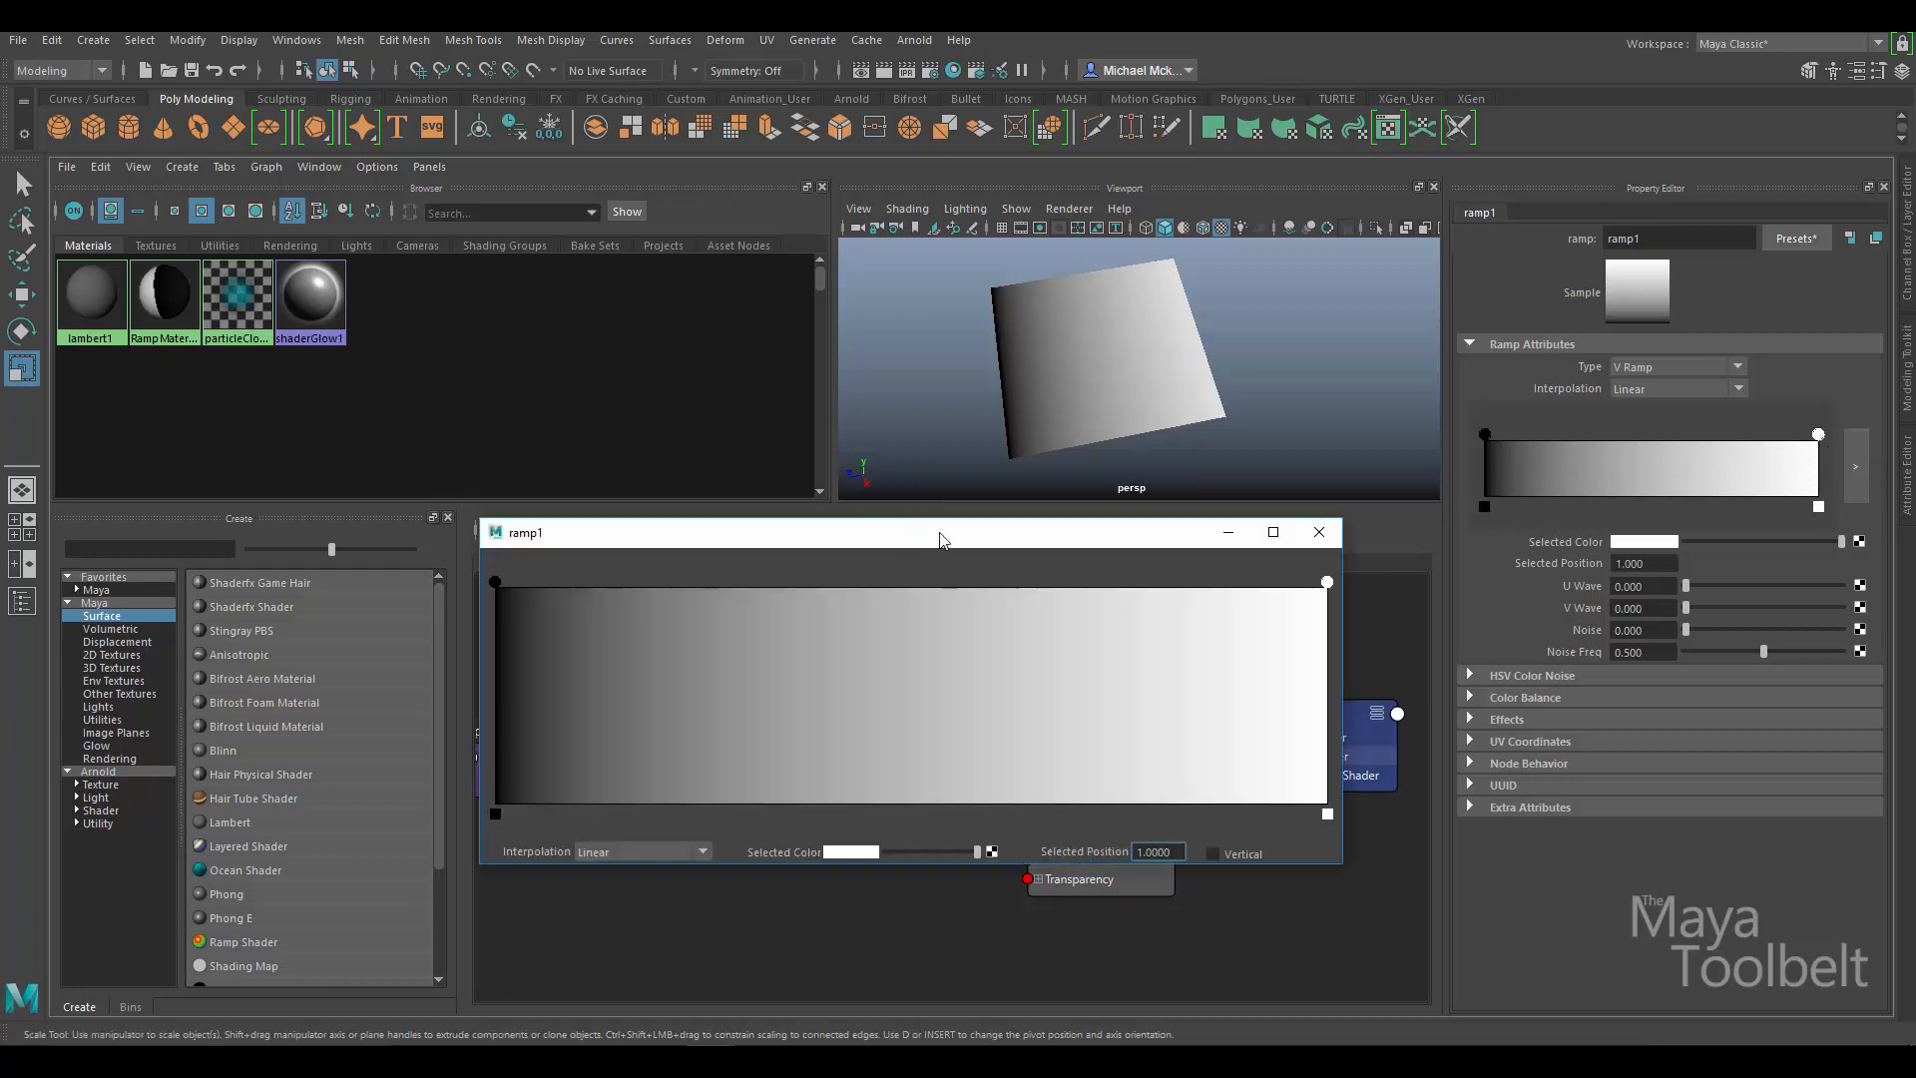
drag(940, 540, 920, 512)
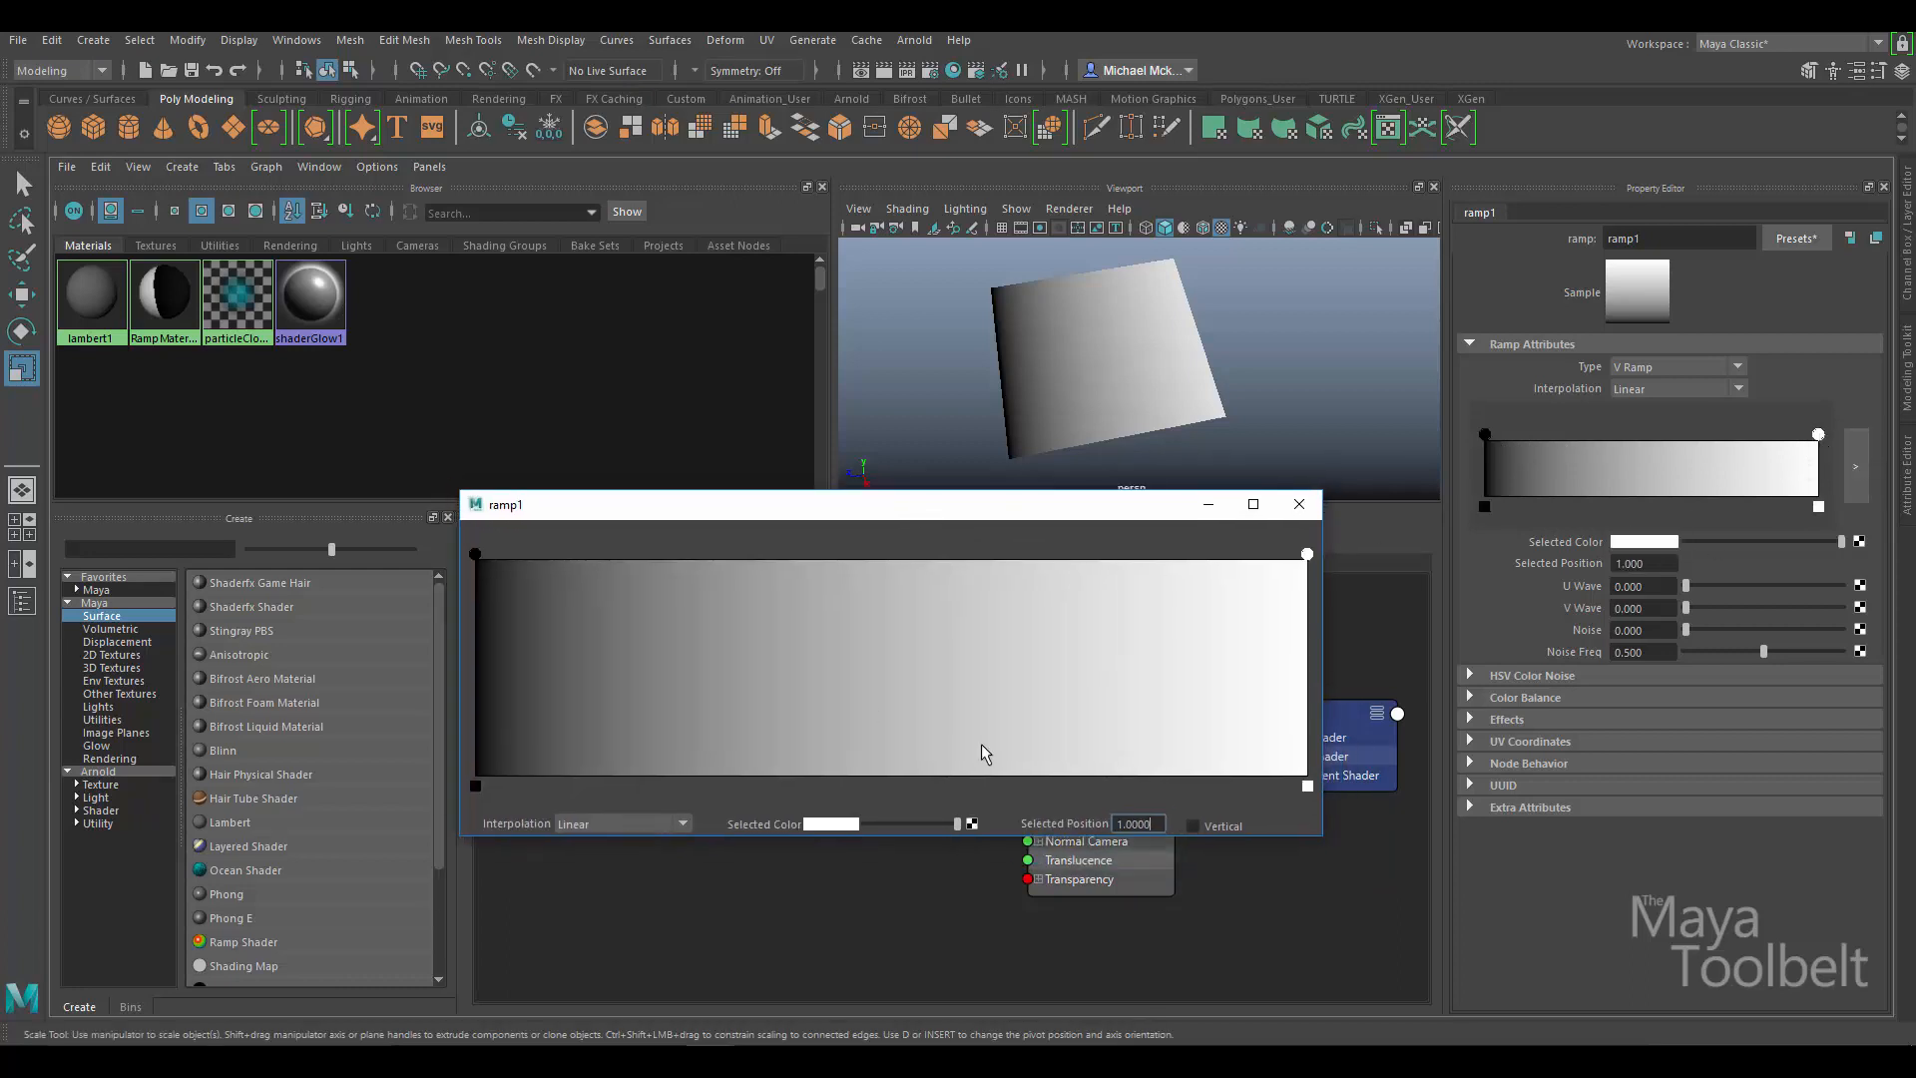
click(475, 554)
click(1308, 554)
click(475, 553)
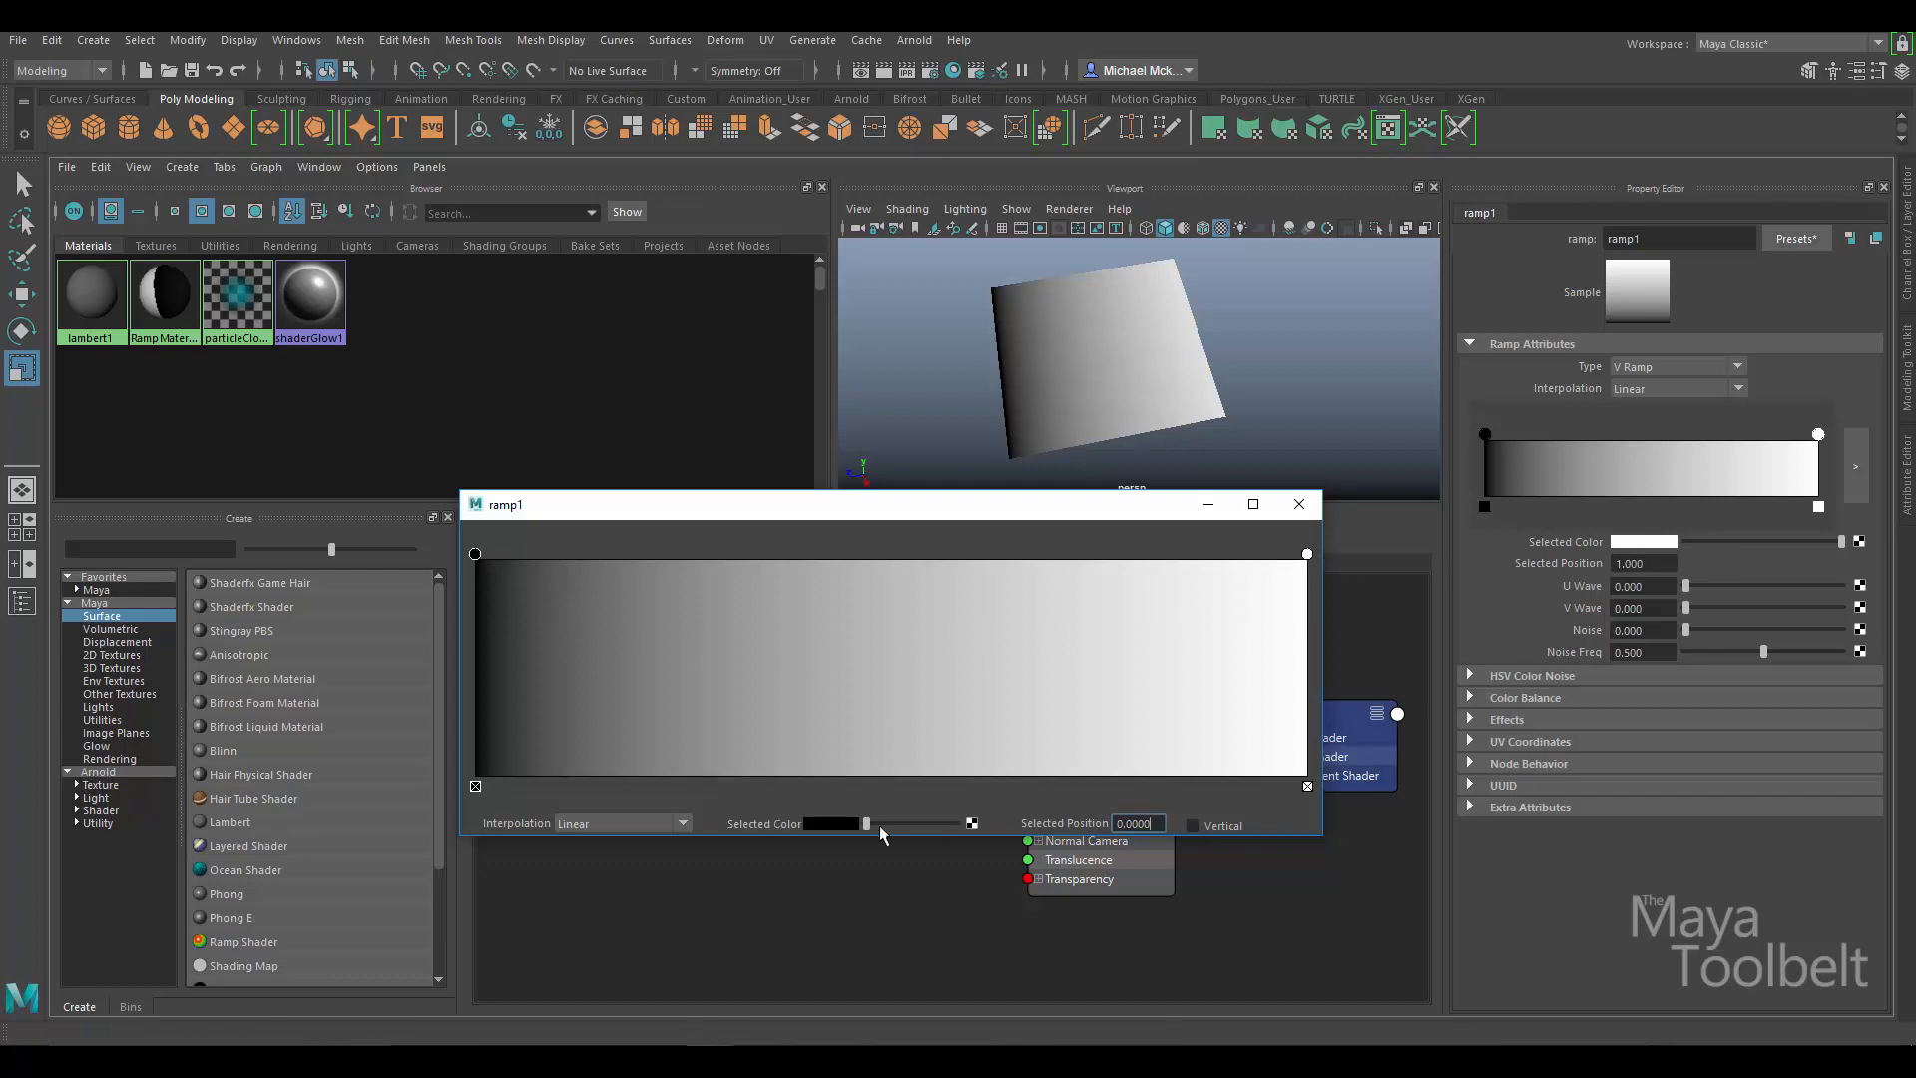
click(1307, 554)
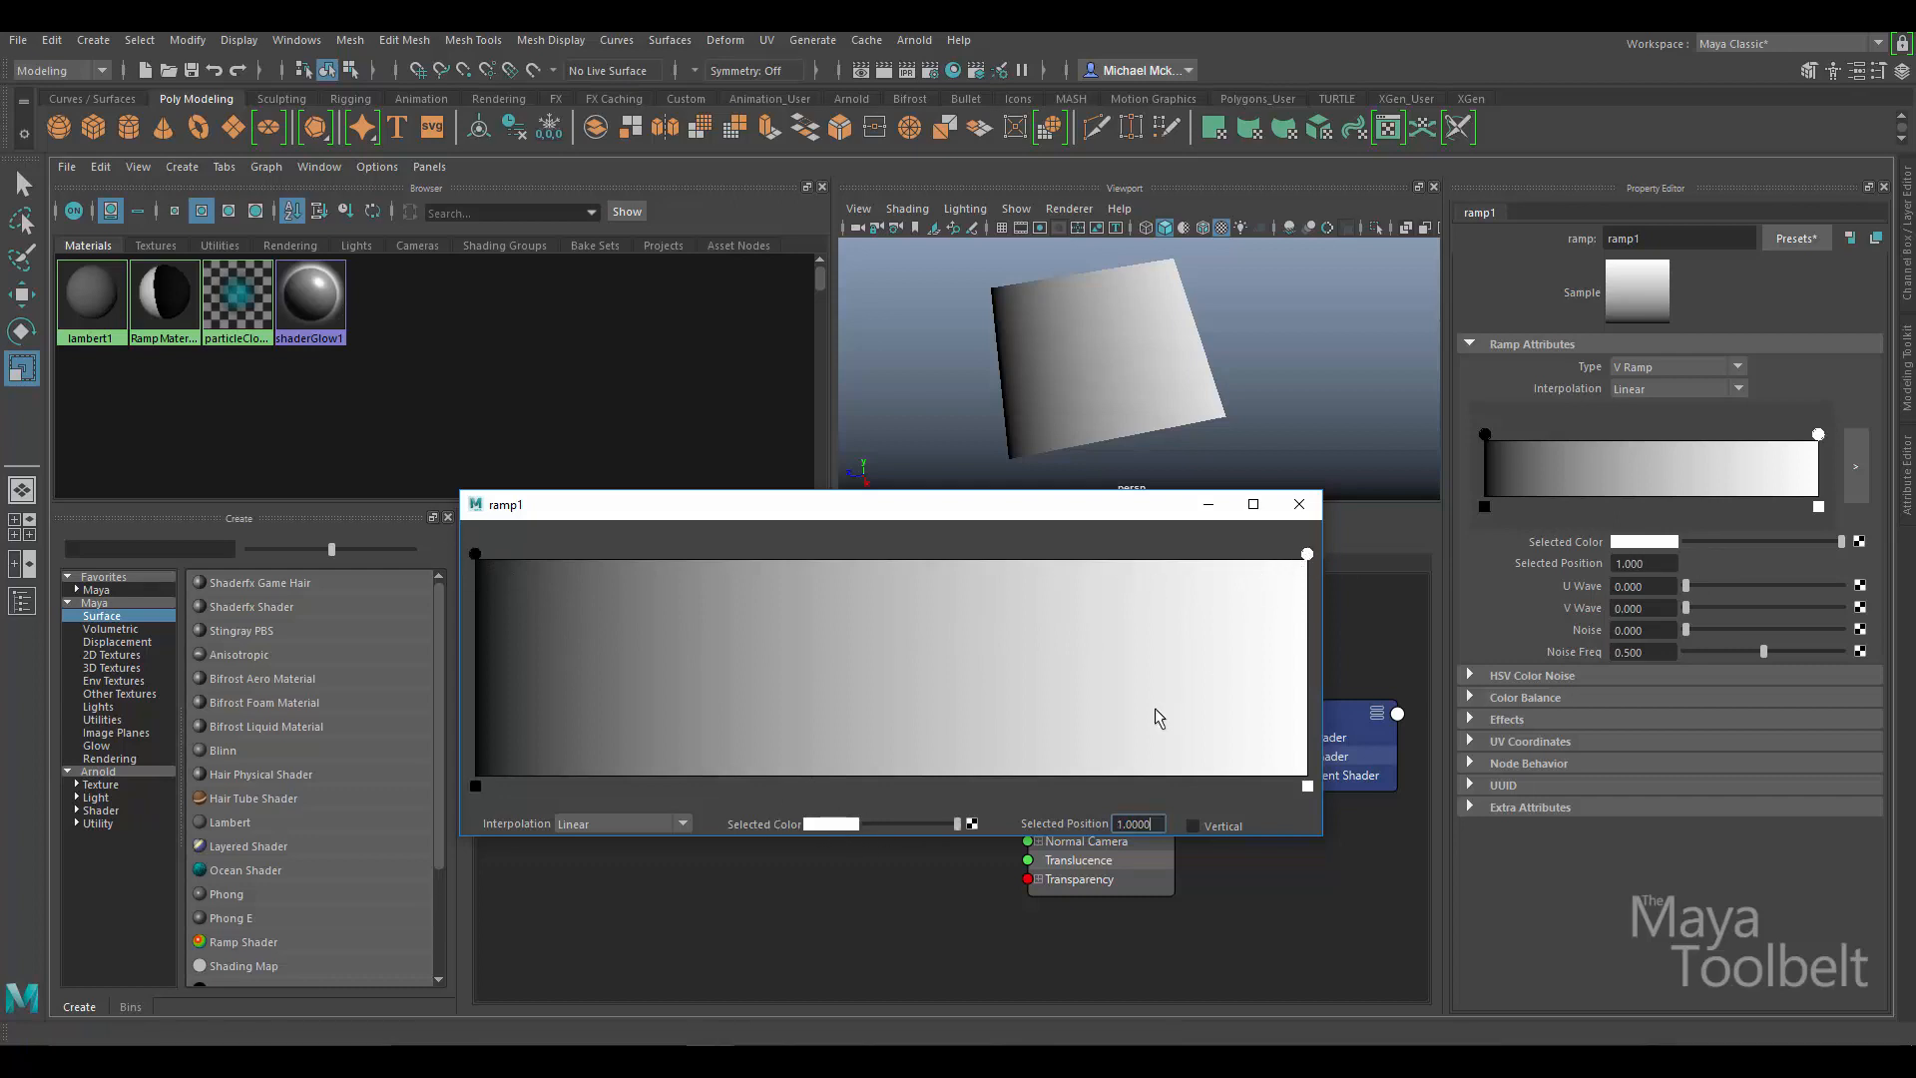
Try red, blue and magenta as the end marker's color, and settle on a brownish orange.
click(838, 826)
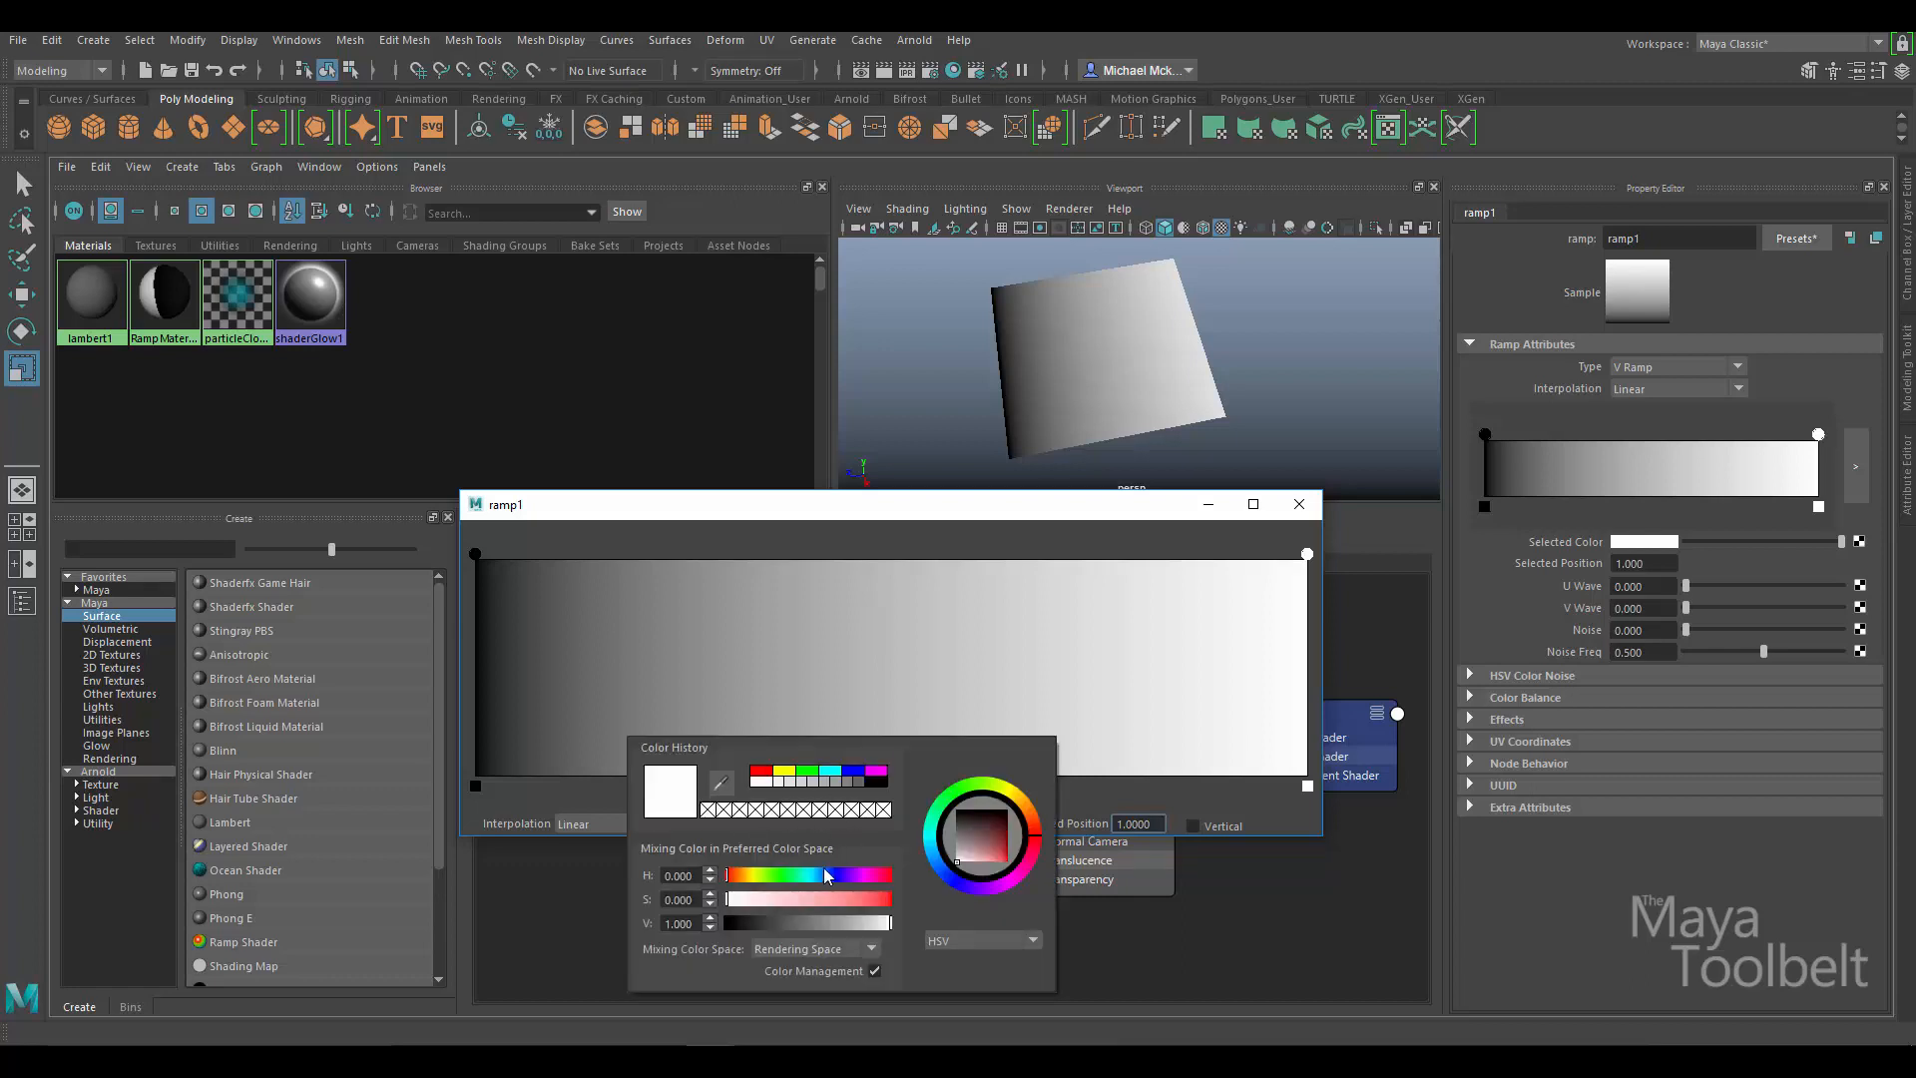
click(759, 772)
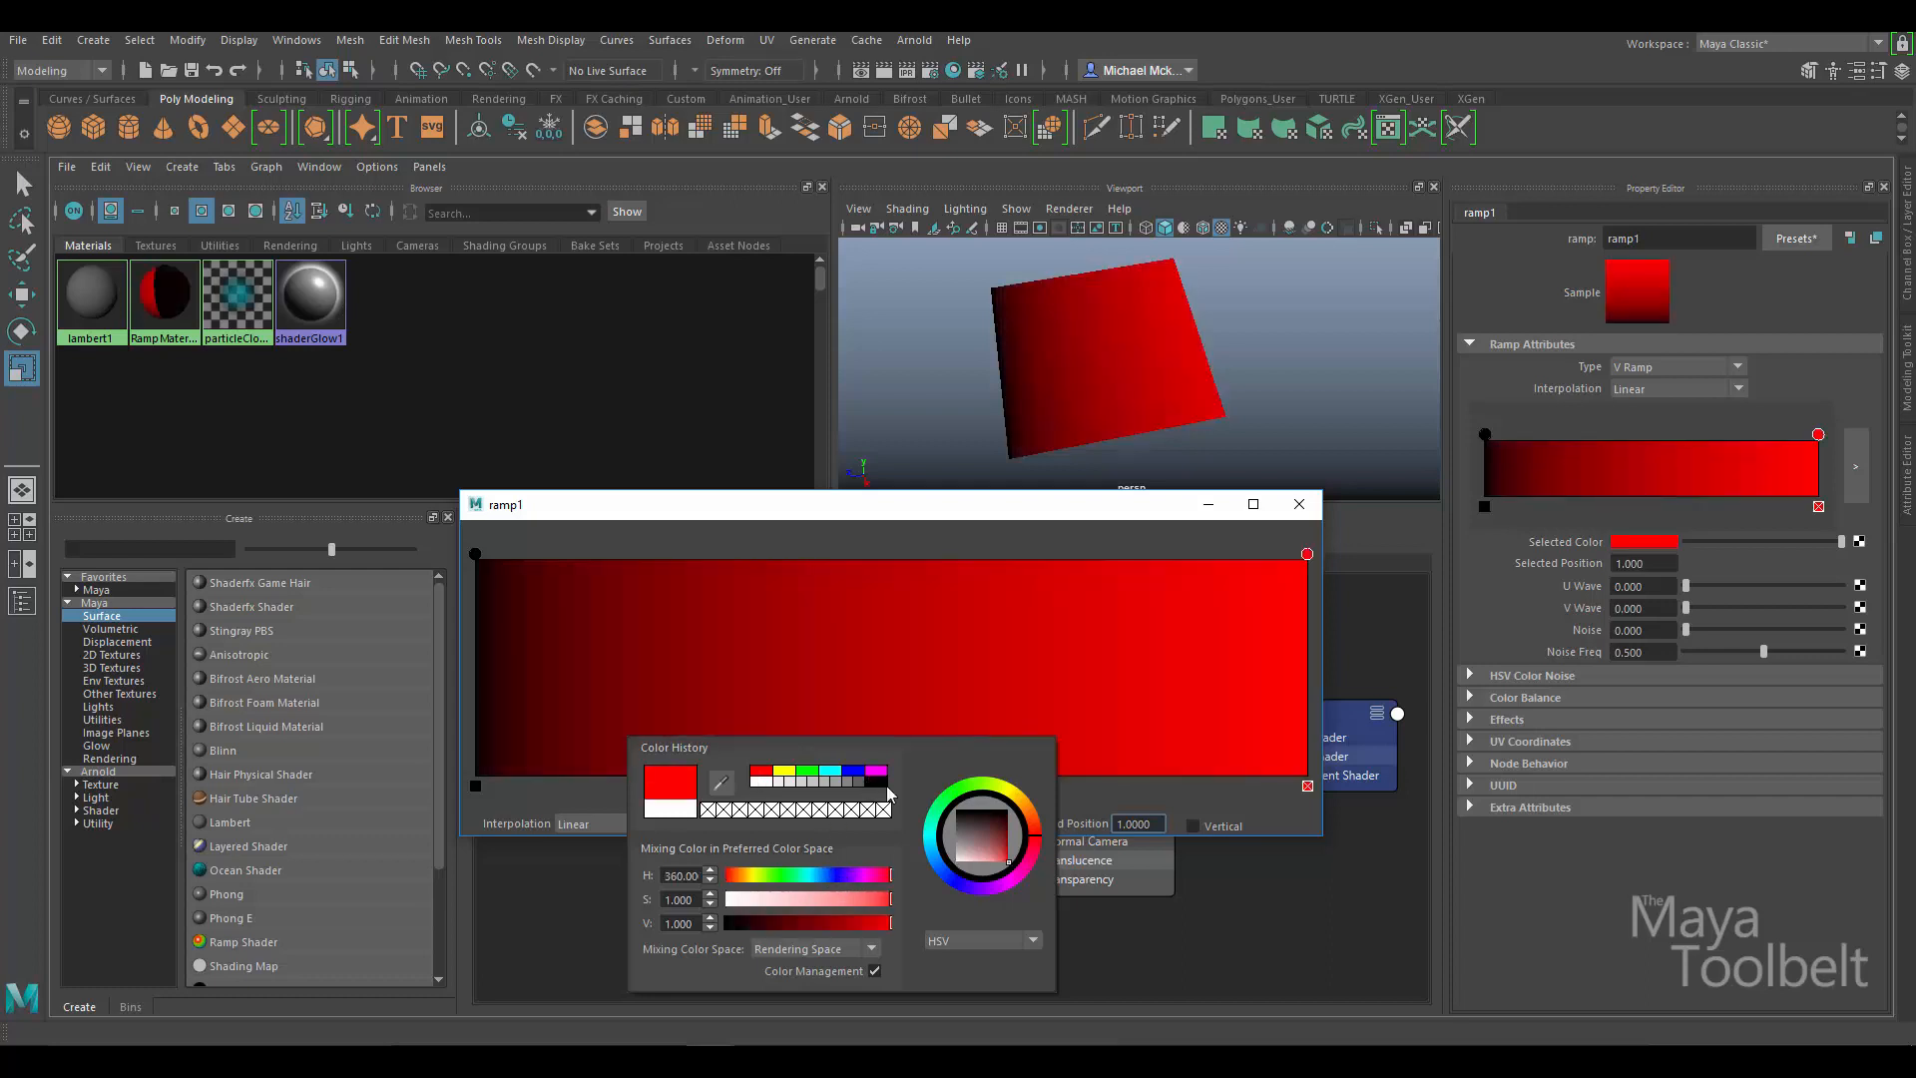
click(851, 770)
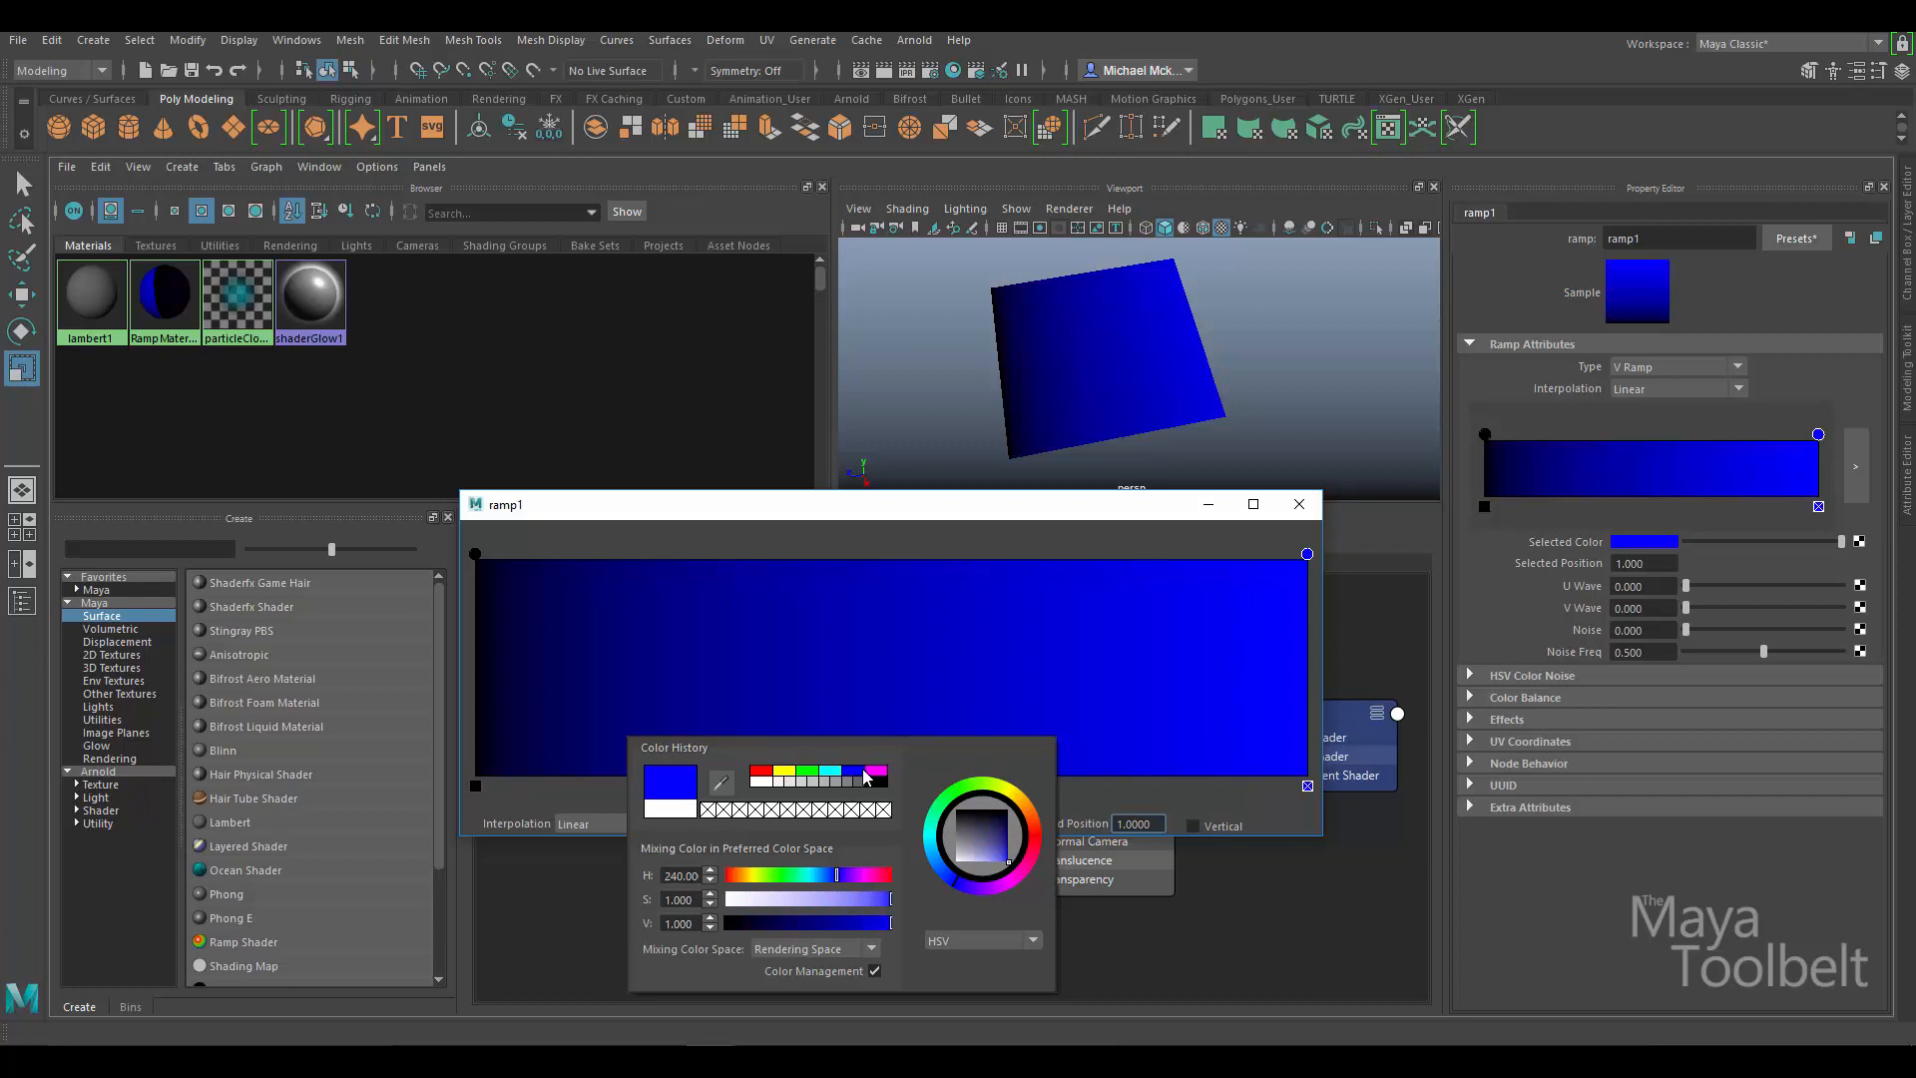
click(874, 770)
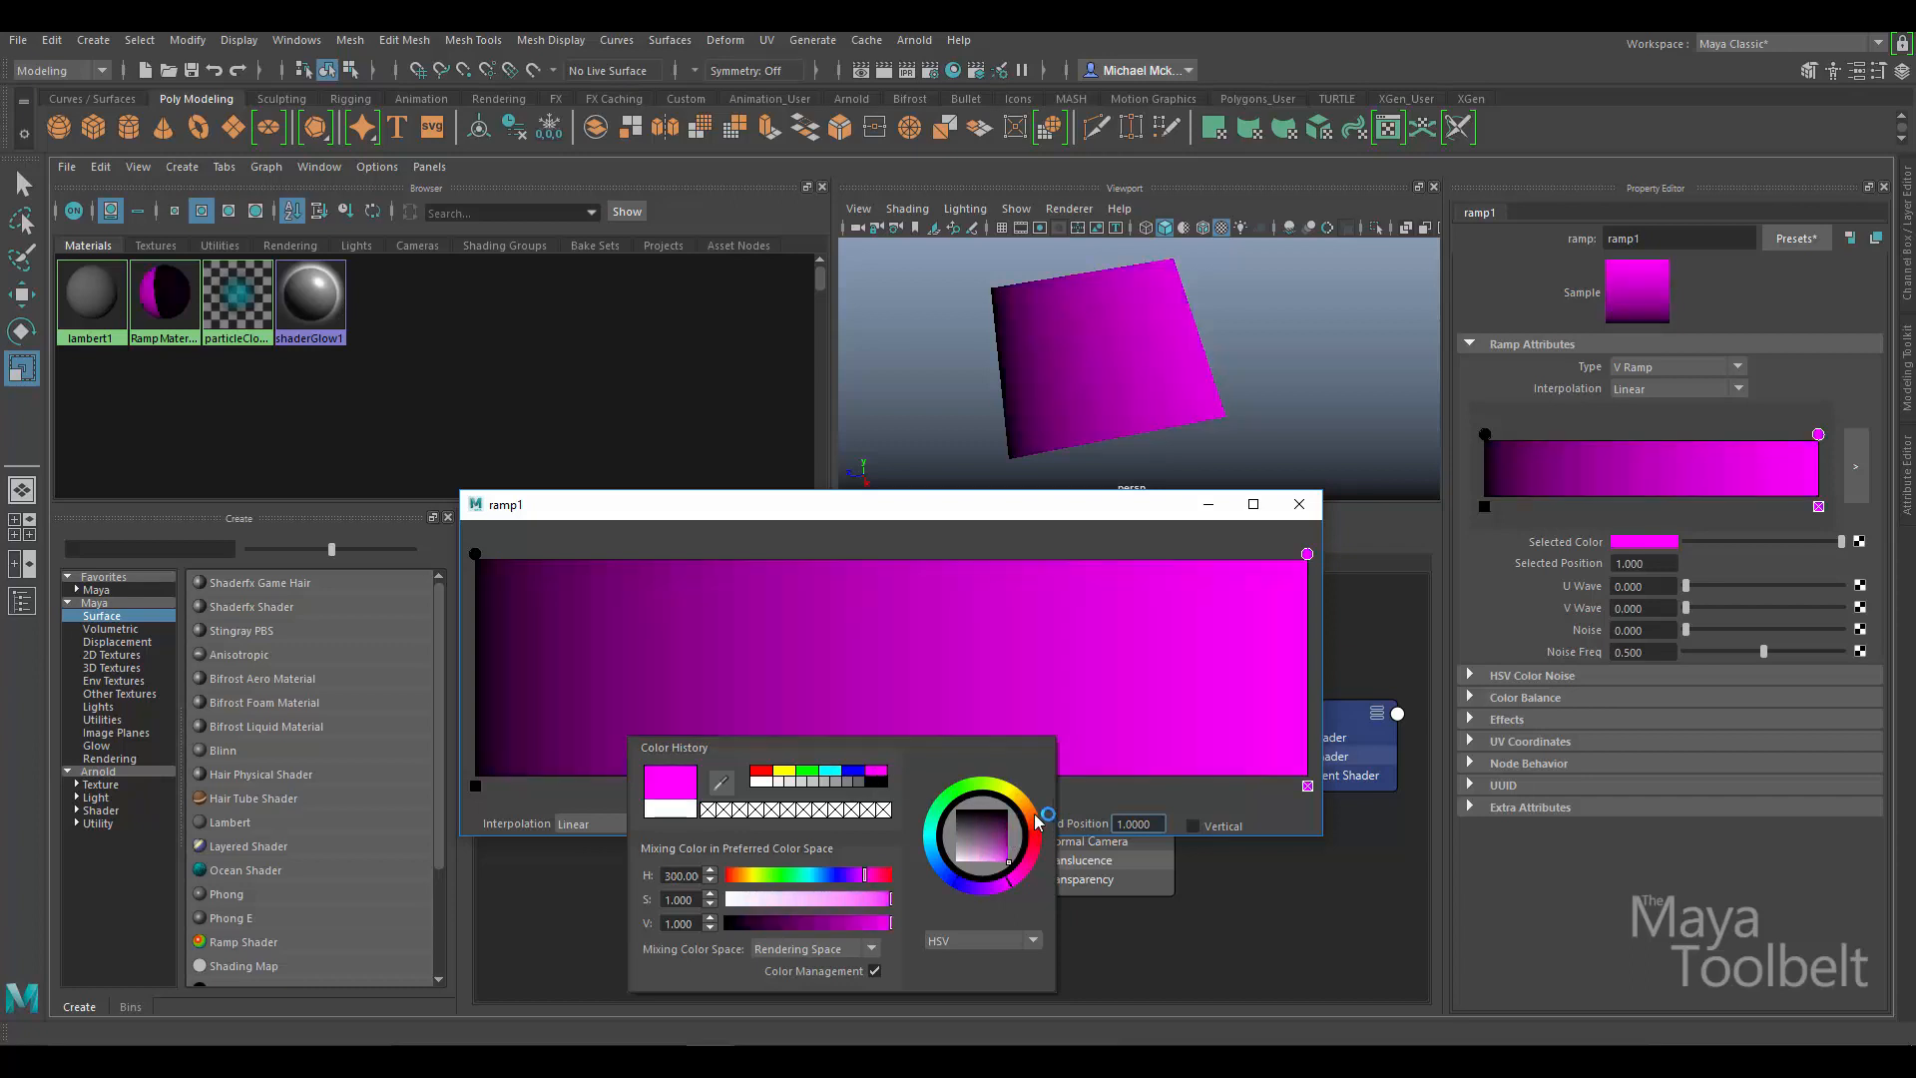
mouse_move(1034, 810)
mouse_down()
mouse_move(1039, 826)
mouse_move(1009, 788)
mouse_move(995, 839)
mouse_move(1036, 823)
mouse_up()
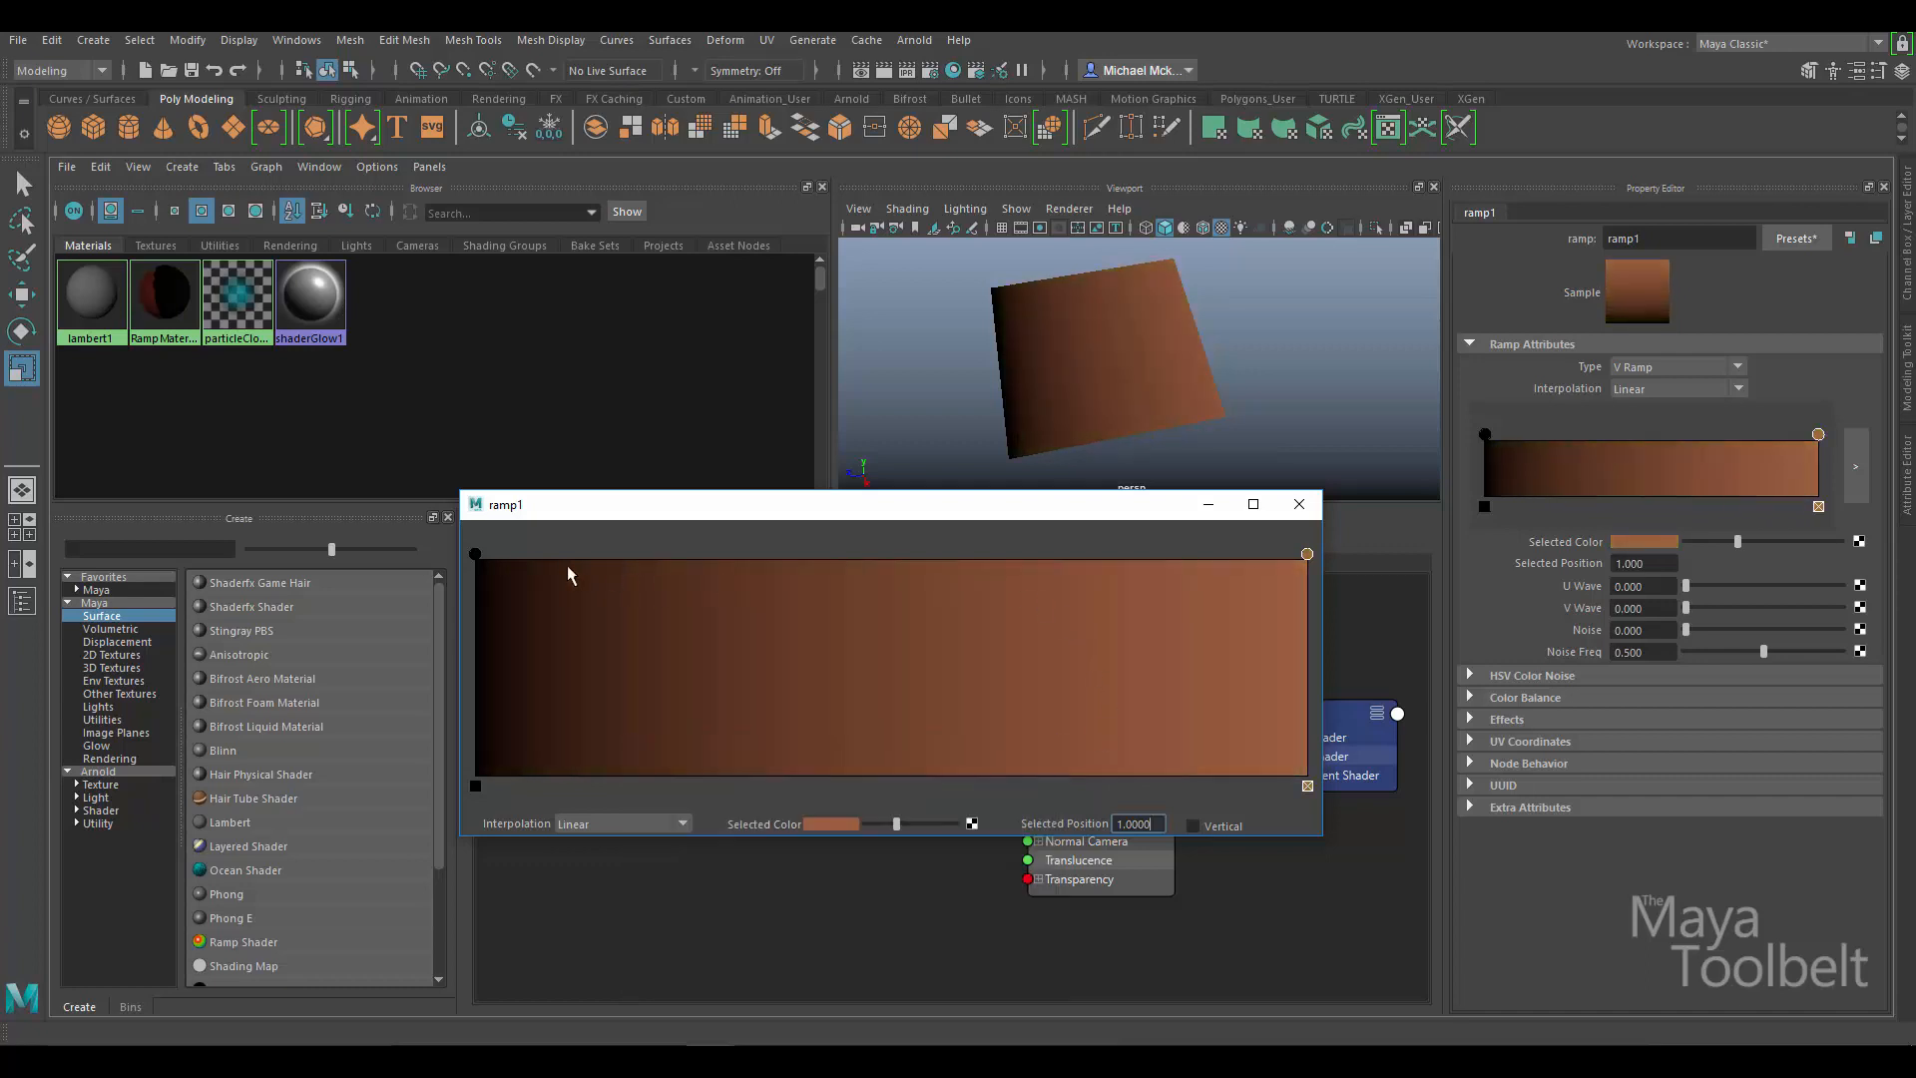
Move the black marker to about position 0.181 and recolor it, trying yellow and green before settling on a muted blue.
drag(477, 553, 626, 554)
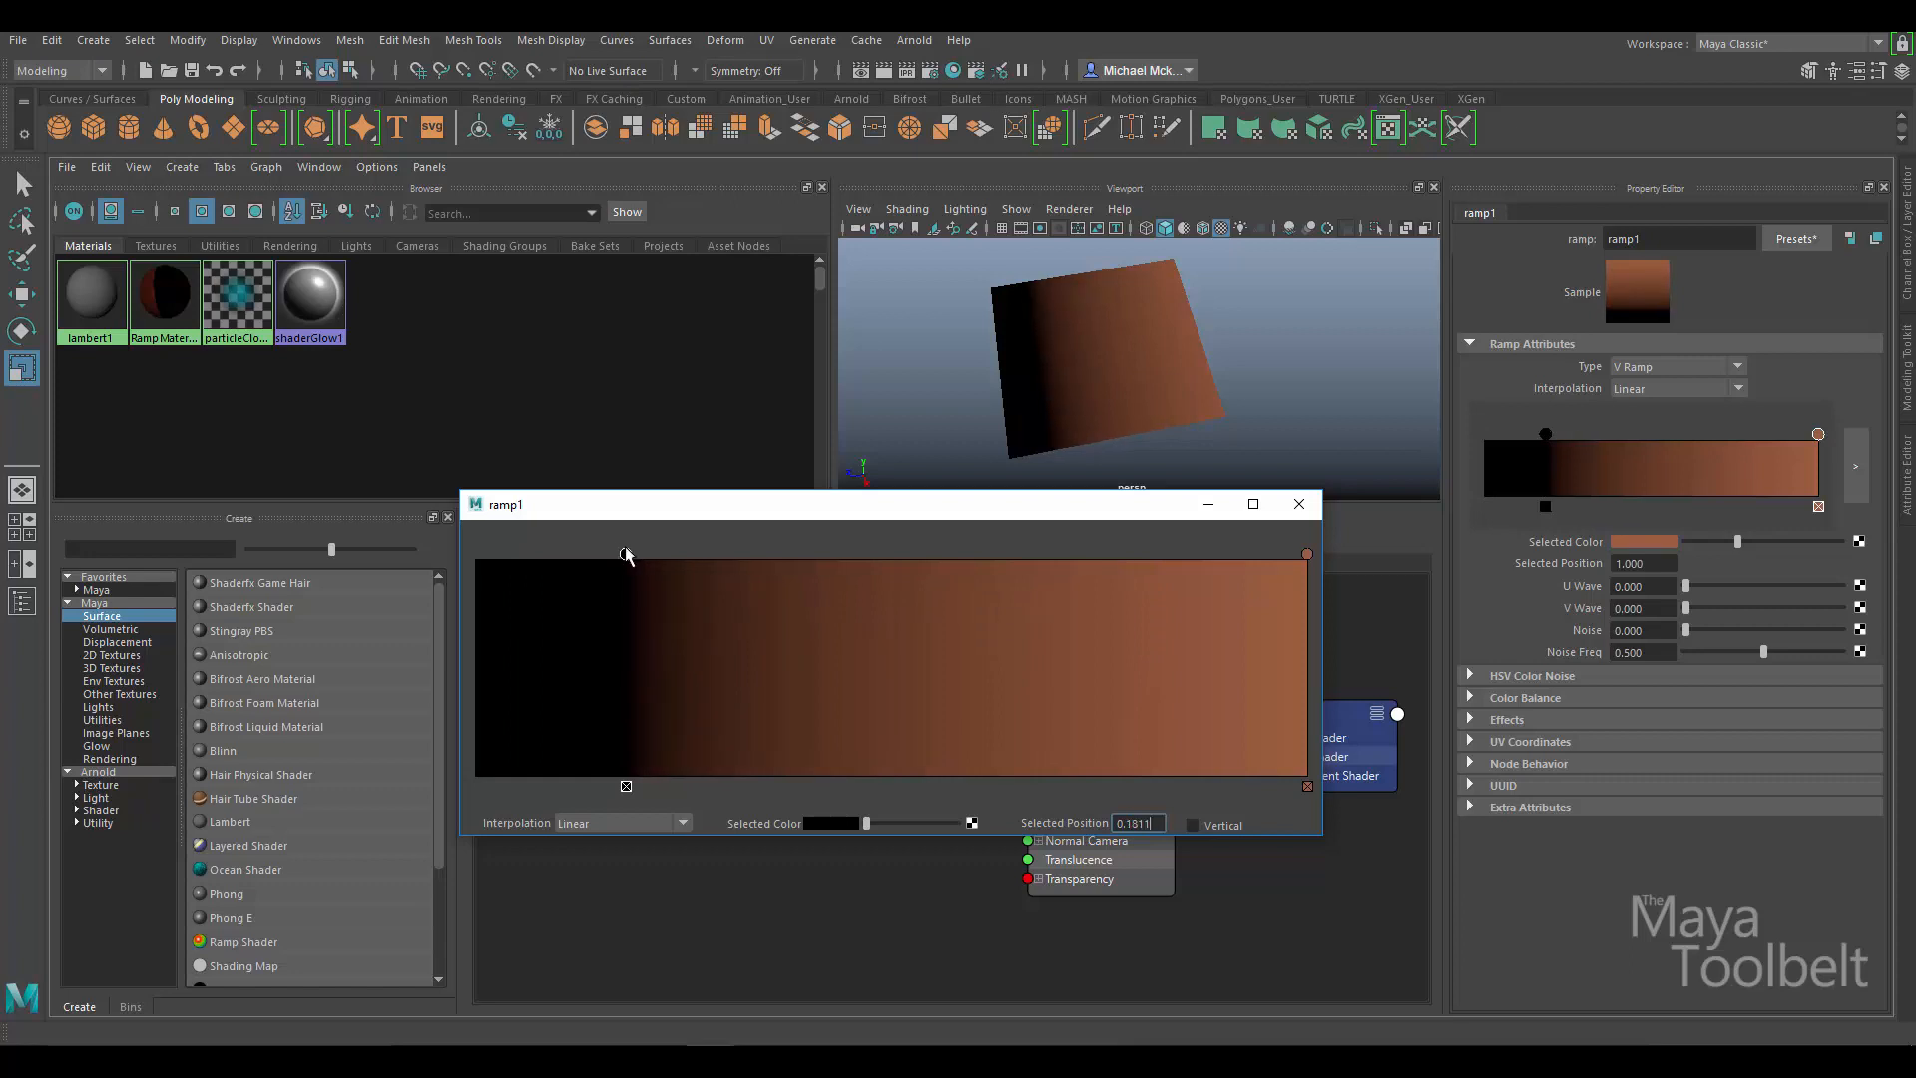
click(828, 826)
click(775, 771)
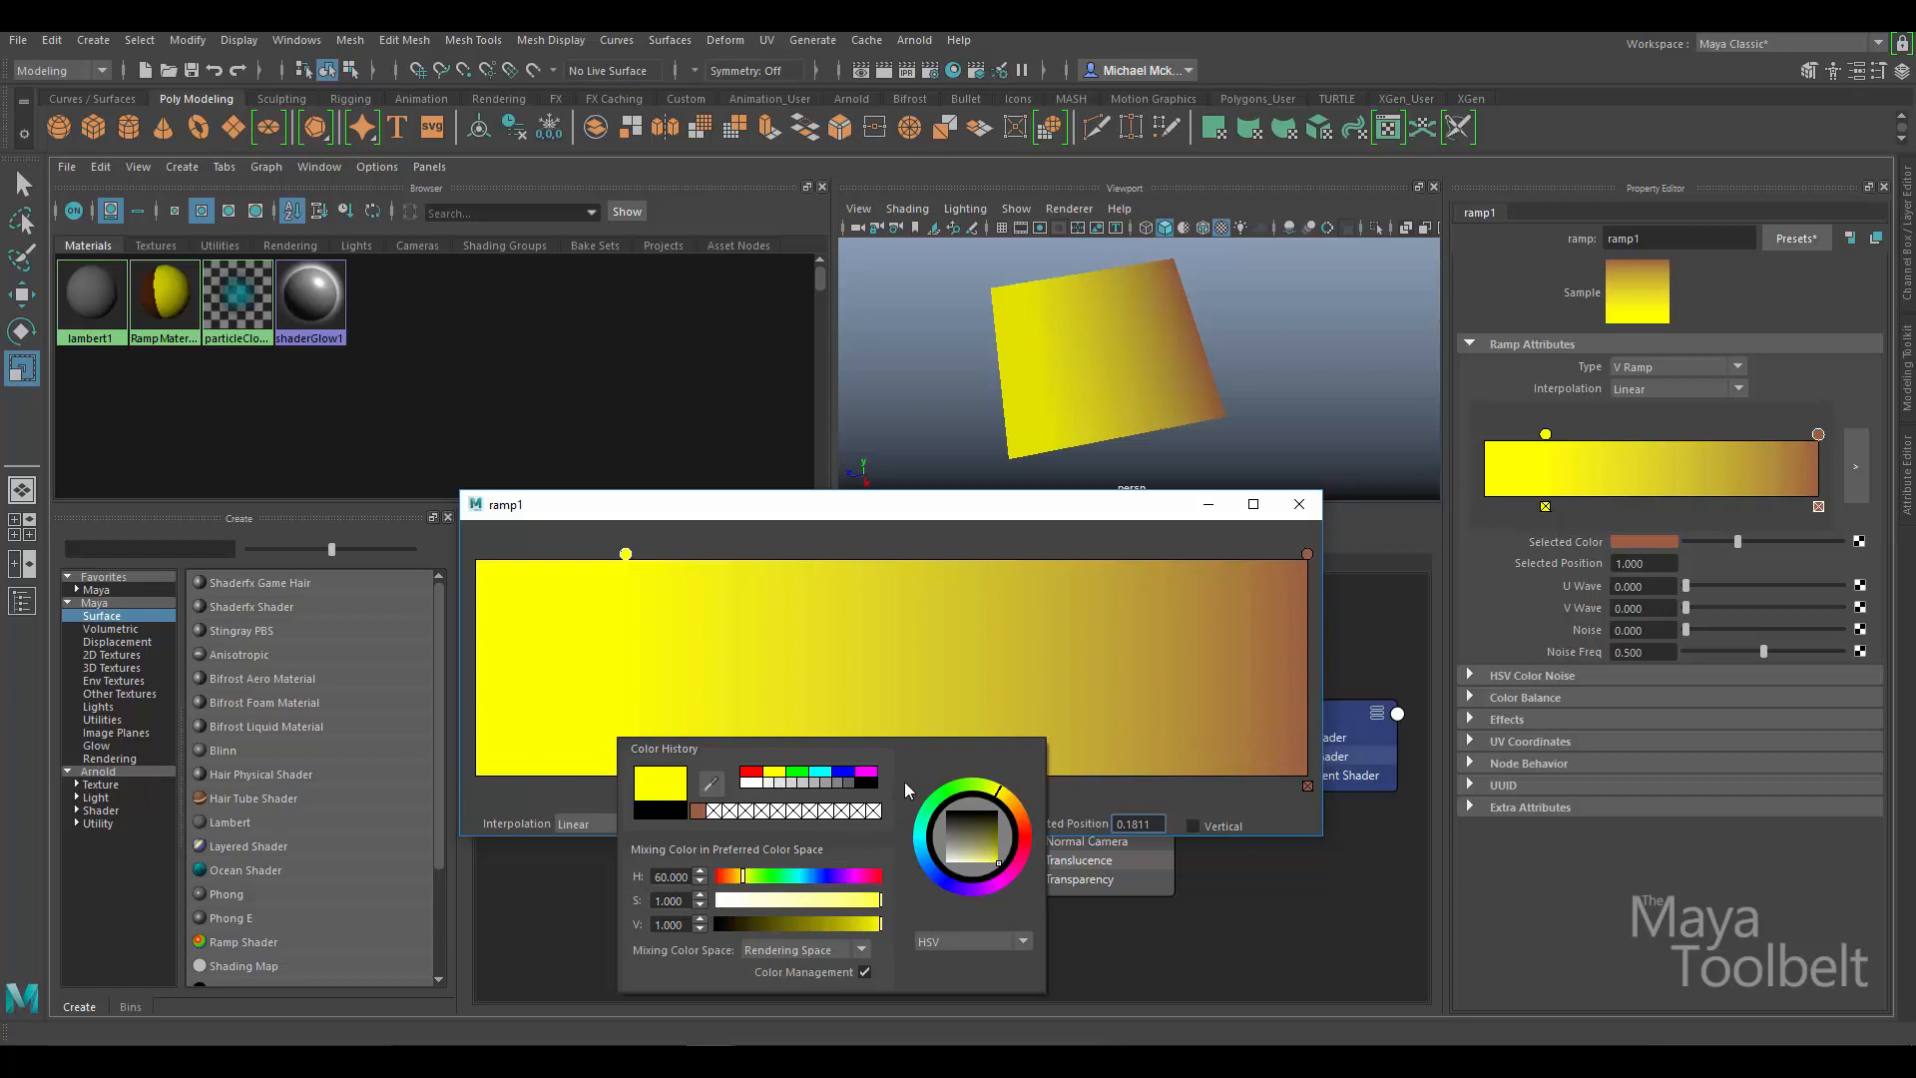
click(799, 772)
drag(767, 877, 822, 878)
drag(974, 843, 983, 846)
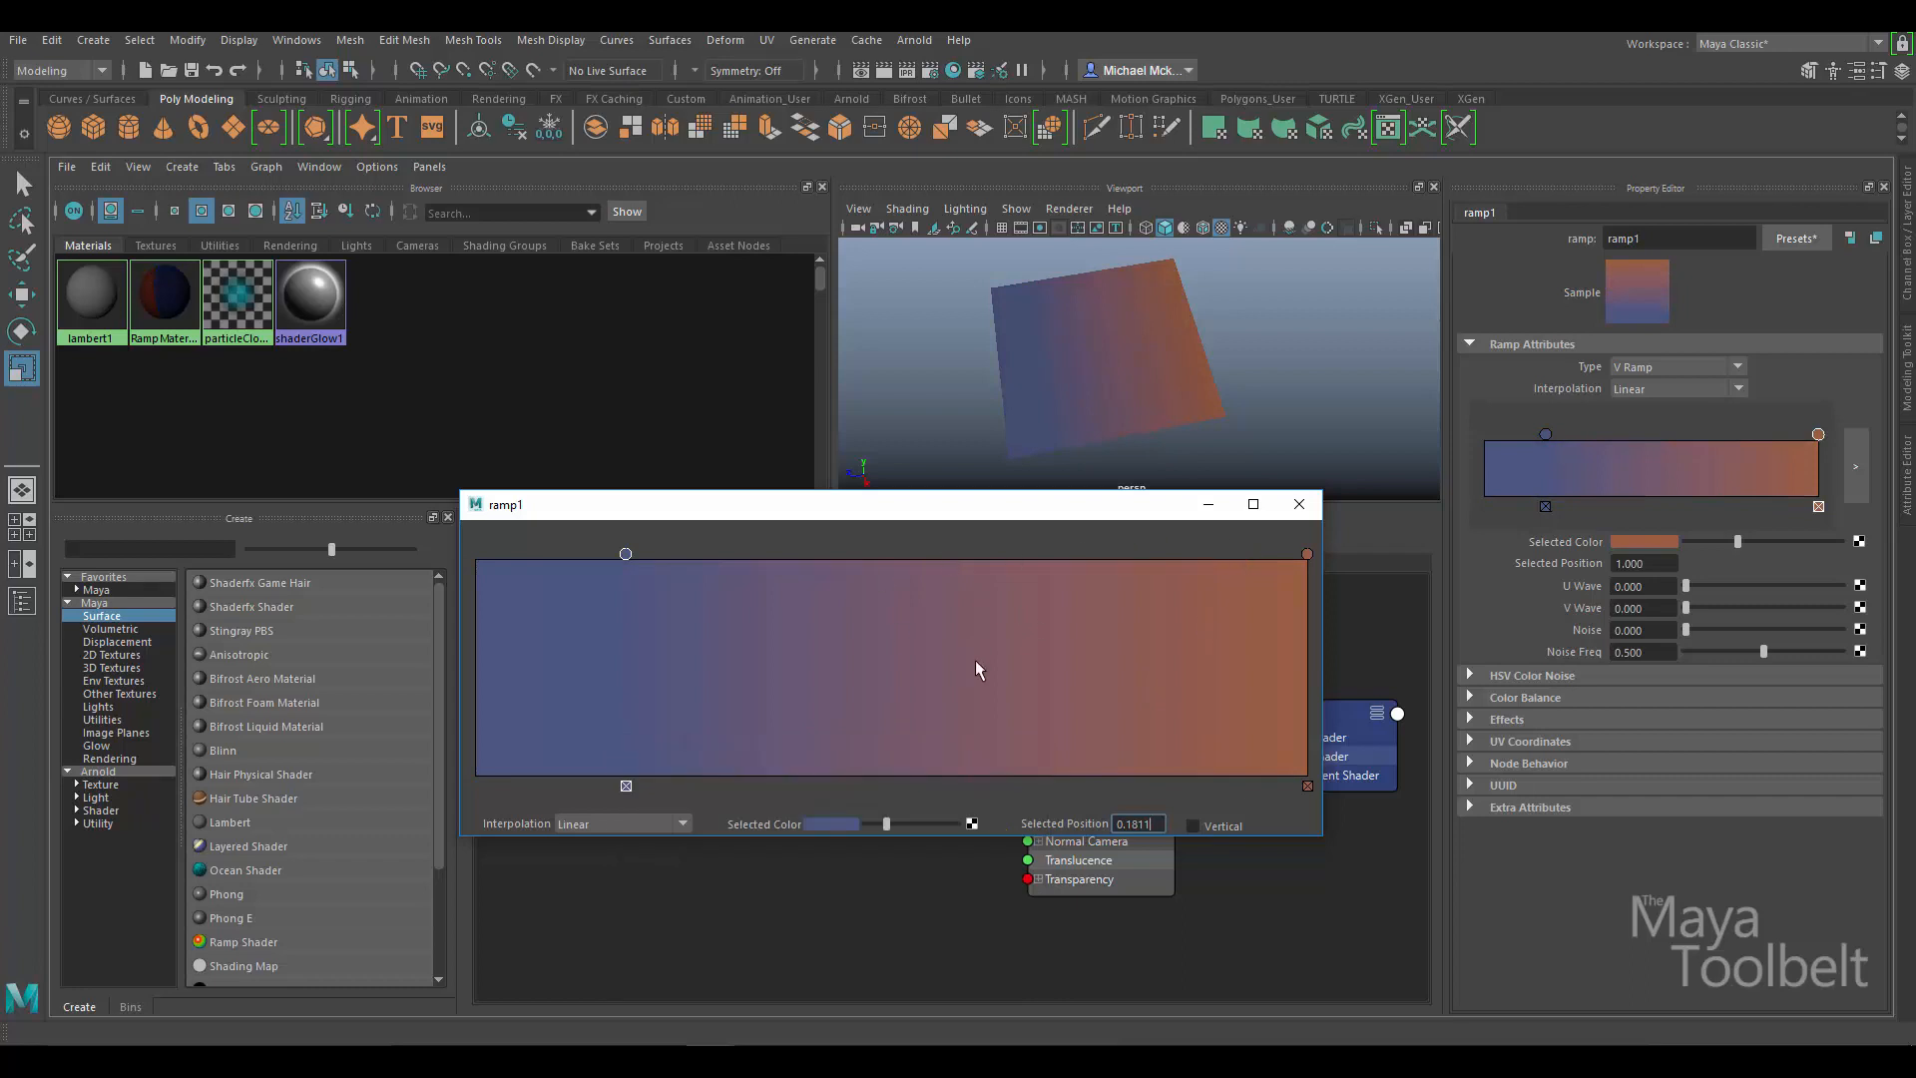
Slide the blue marker slightly toward the start and the brown marker to about 0.754, and delete the blue marker.
mouse_move(626, 556)
mouse_down()
mouse_move(541, 551)
mouse_move(592, 555)
mouse_up()
drag(1303, 555, 1103, 553)
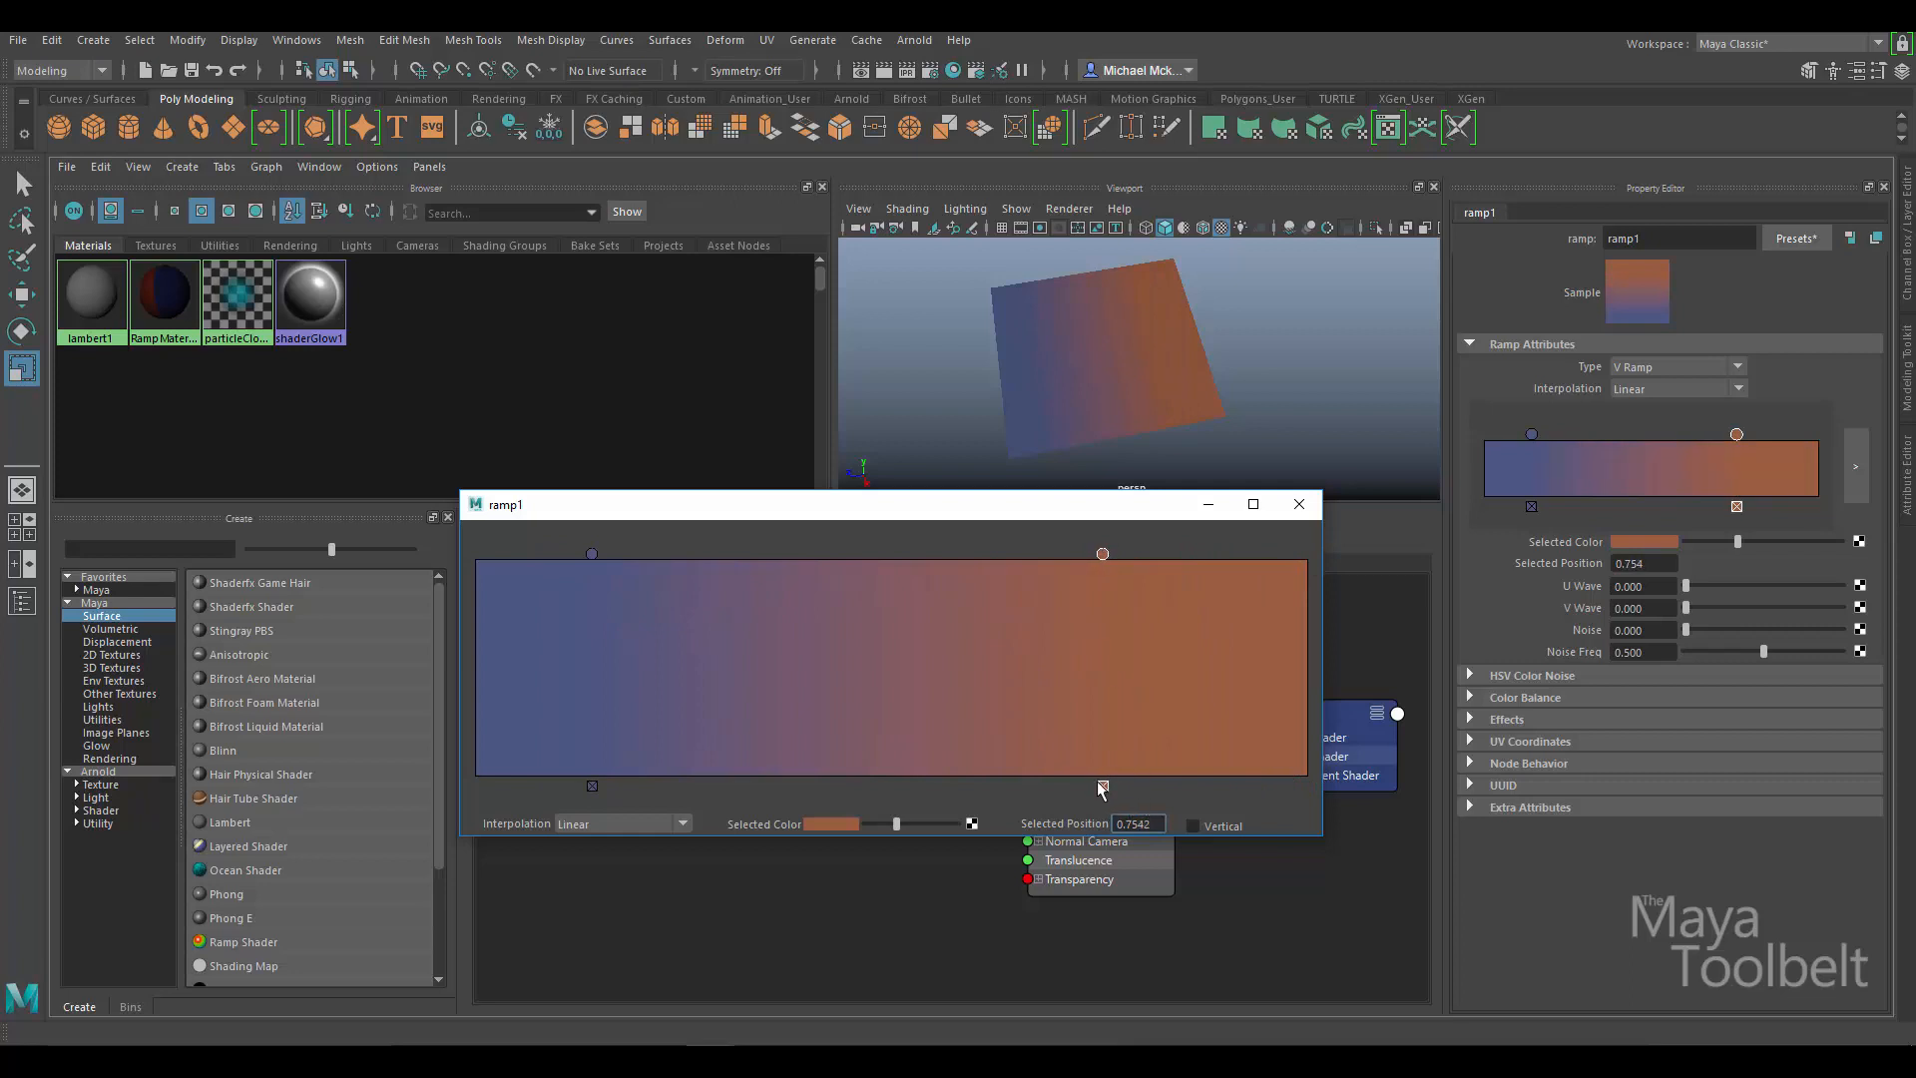
click(591, 784)
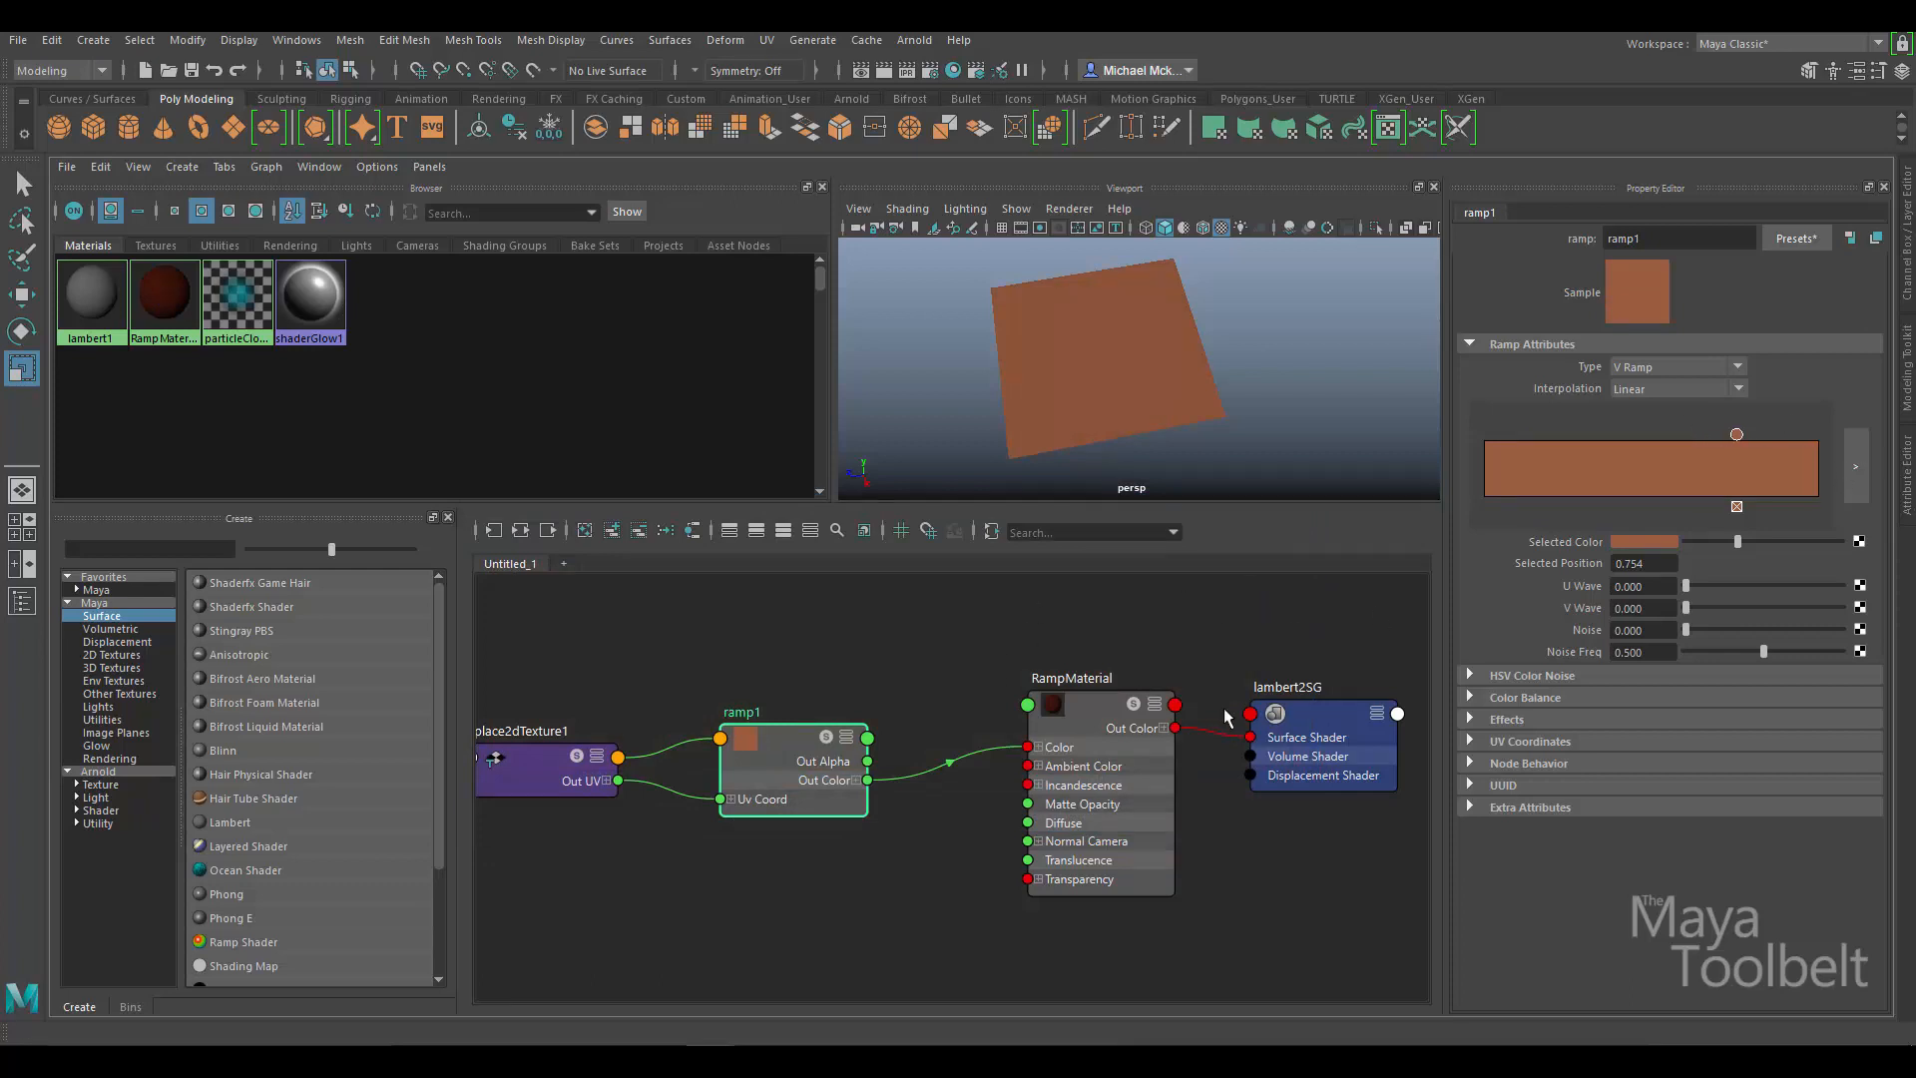
Reopen the enlarged ramp, move the brown marker to about 0.778, and add four new markers spread across the gradient.
click(1855, 469)
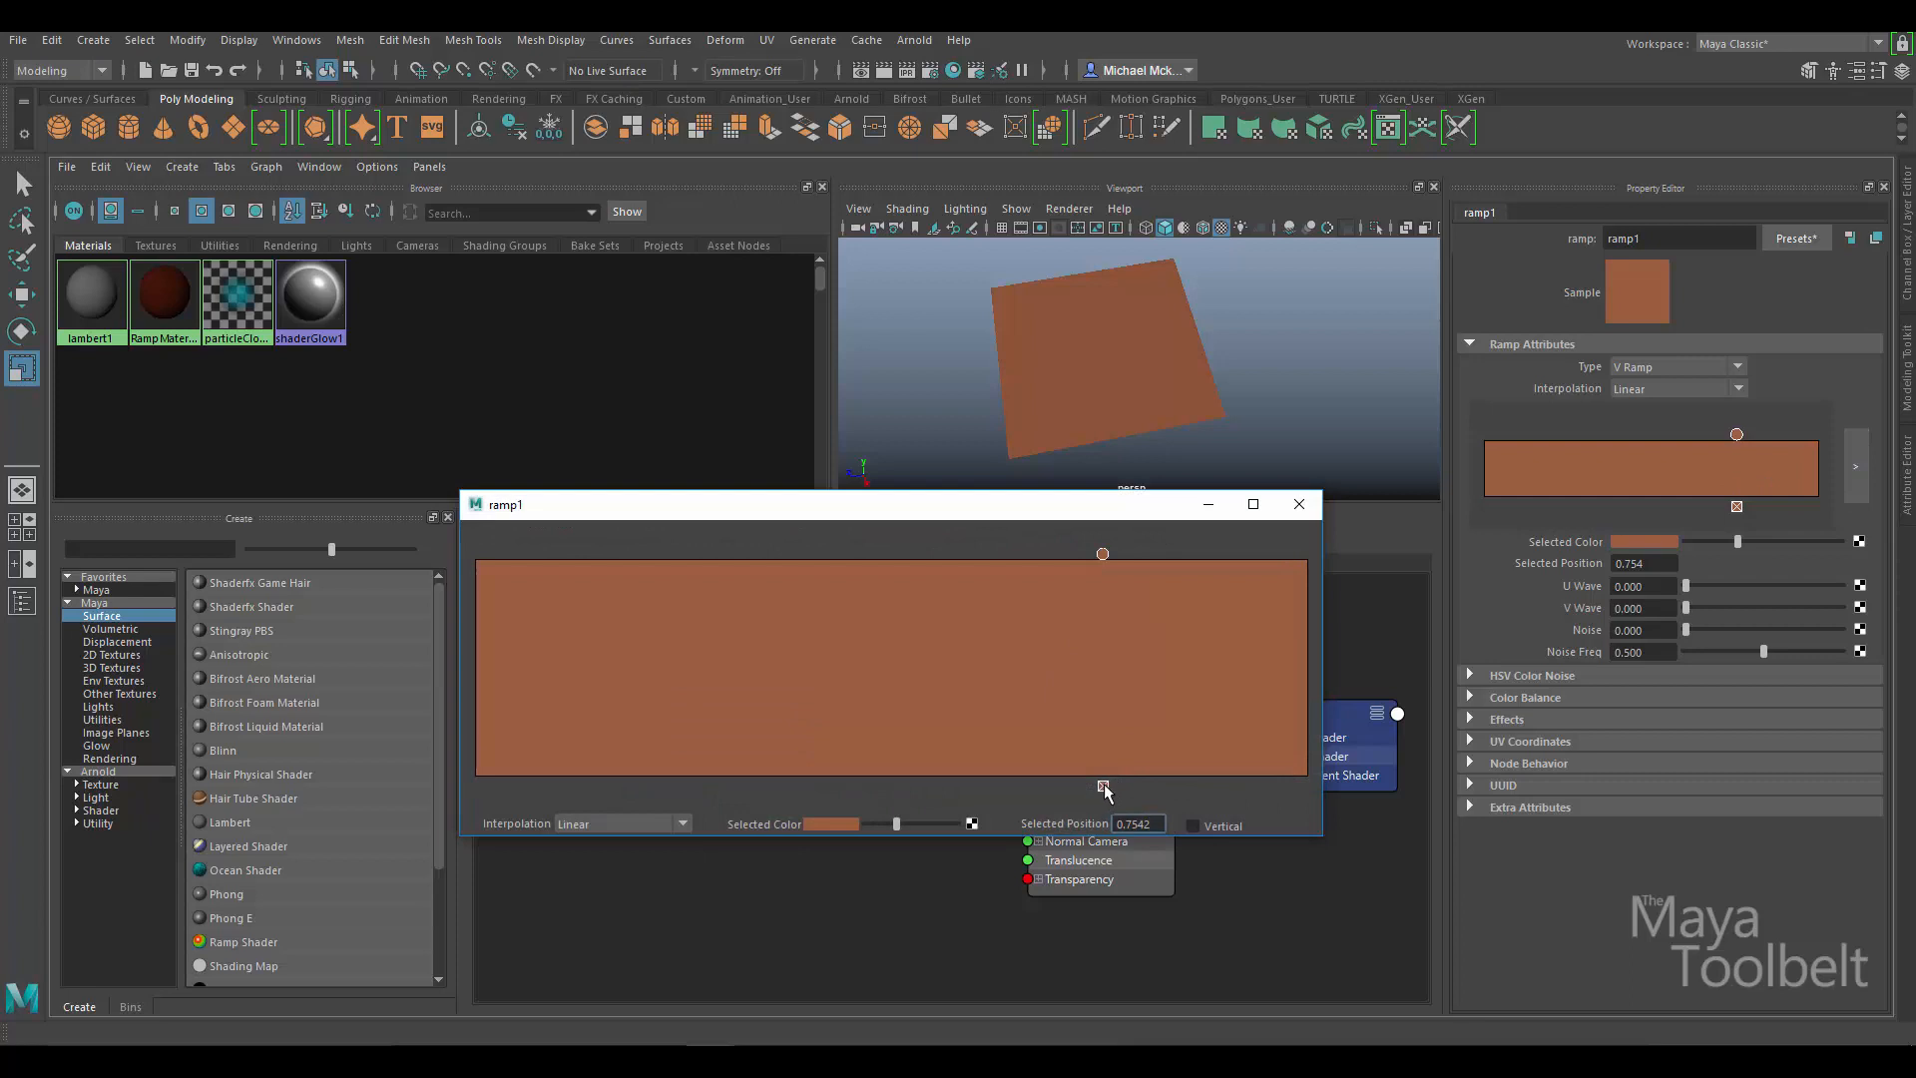
mouse_move(1103, 559)
mouse_down()
mouse_move(1013, 543)
mouse_move(1122, 556)
mouse_up()
drag(663, 617, 586, 629)
drag(936, 645, 901, 644)
drag(737, 645, 744, 646)
drag(1202, 639, 1225, 649)
Delete the marker nearest the end, the second marker and the first marker, reopening the enlarged ramp editor after each deletion.
click(1225, 785)
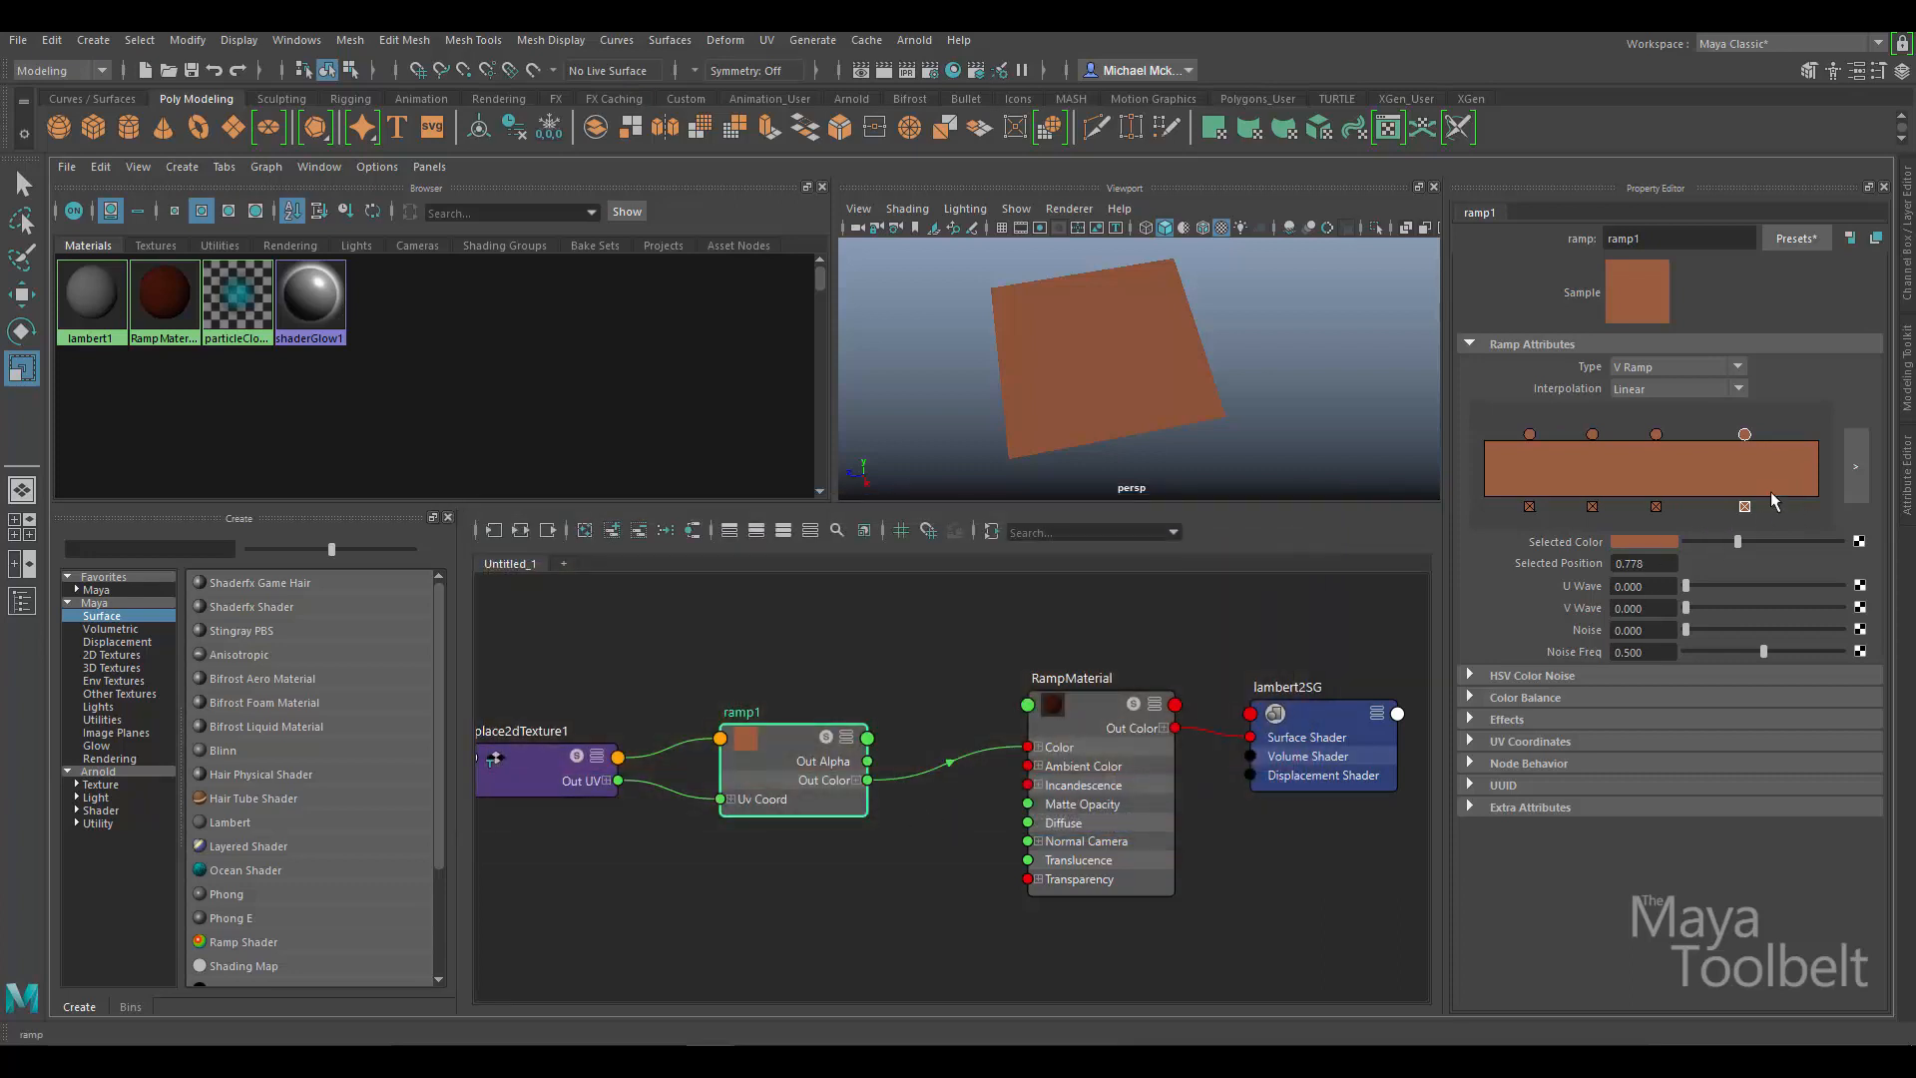
click(1855, 466)
mouse_move(1005, 517)
mouse_down()
mouse_move(1032, 487)
mouse_move(1017, 503)
mouse_up()
click(756, 771)
click(1856, 469)
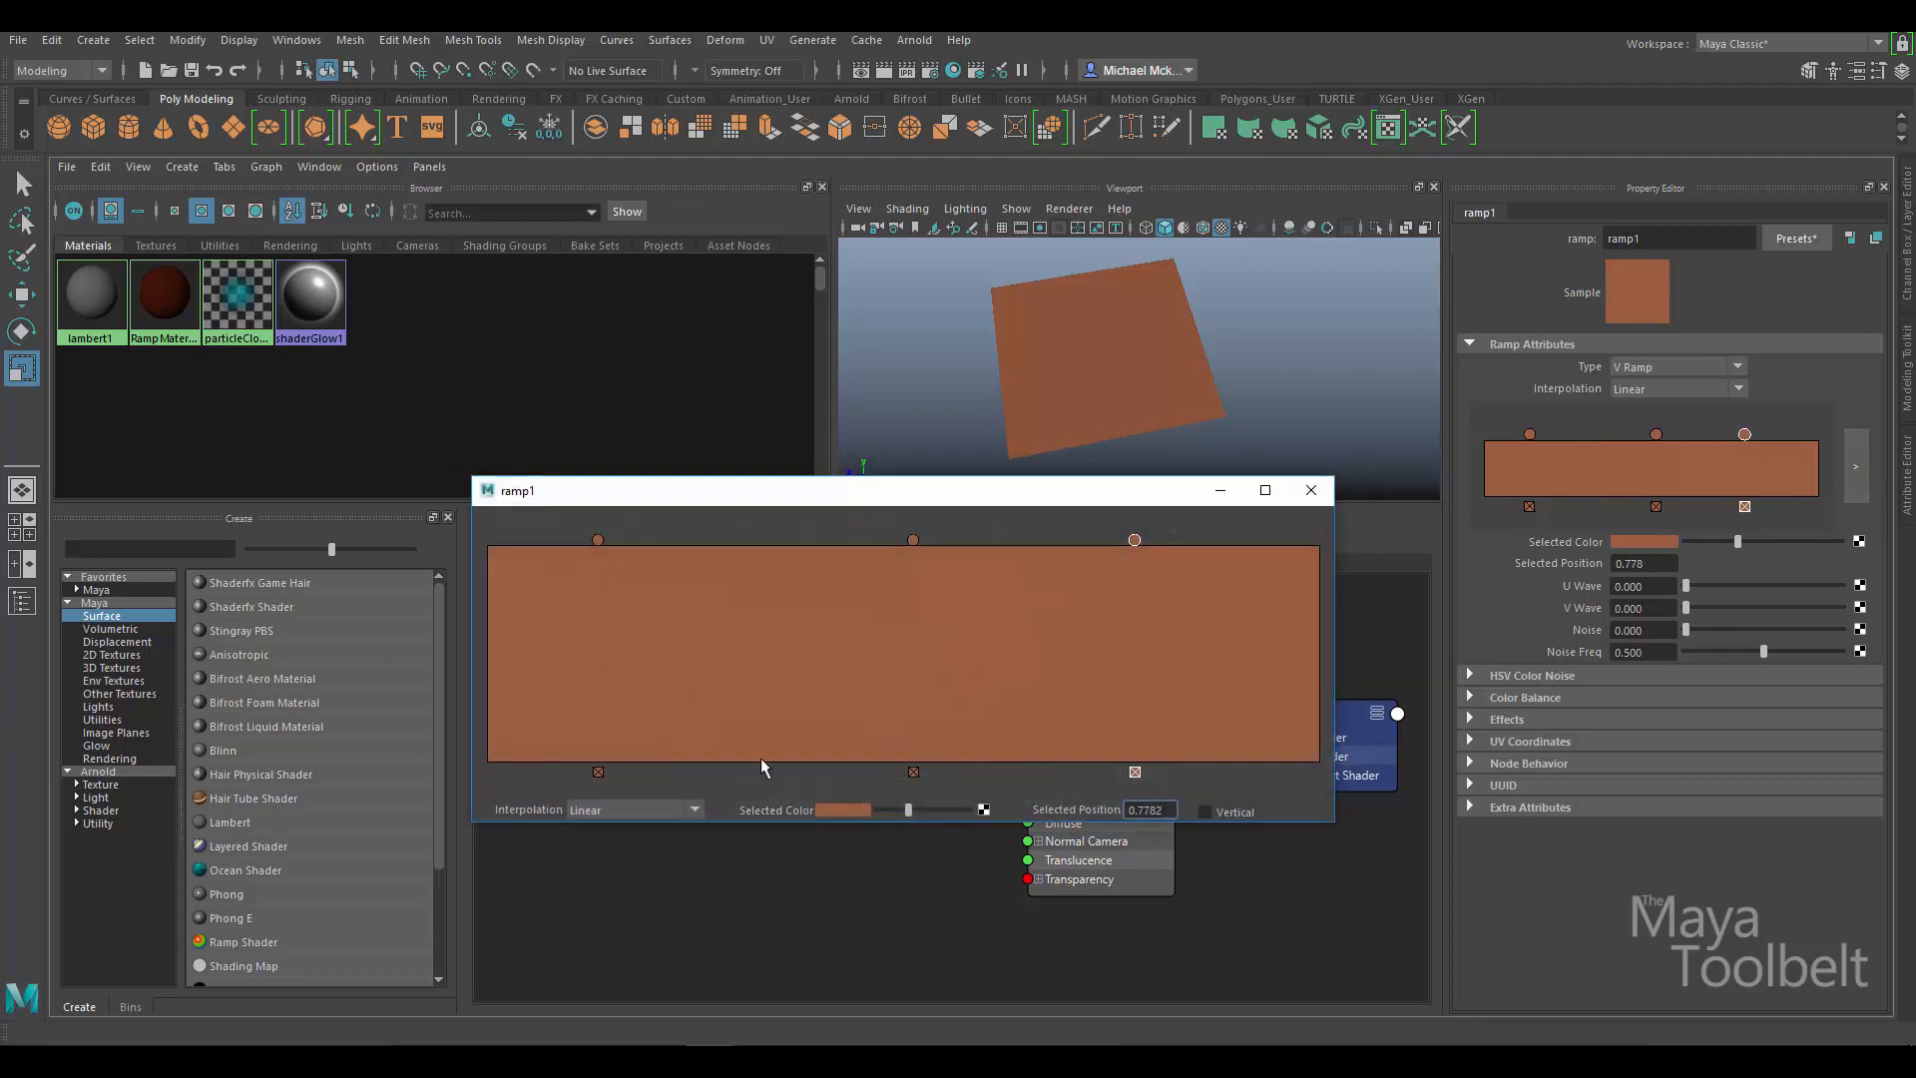
click(598, 771)
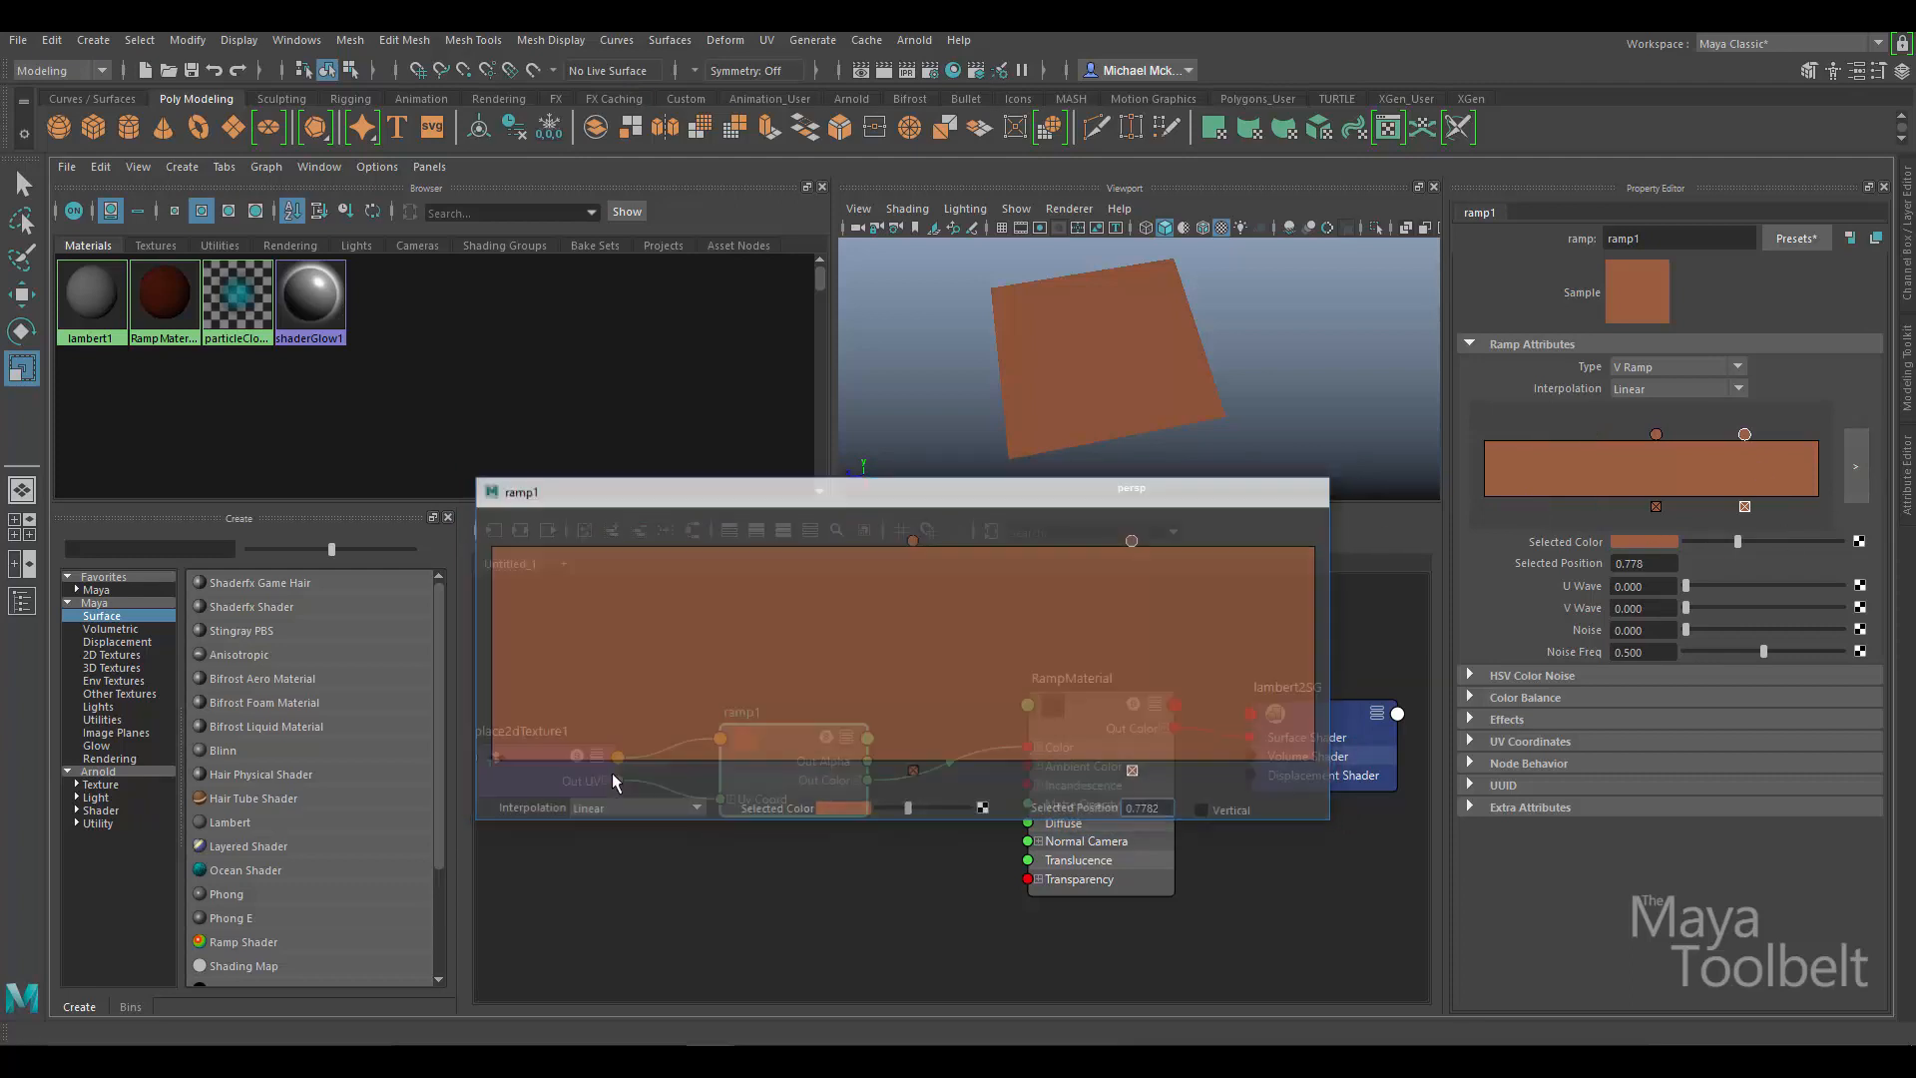
click(1872, 465)
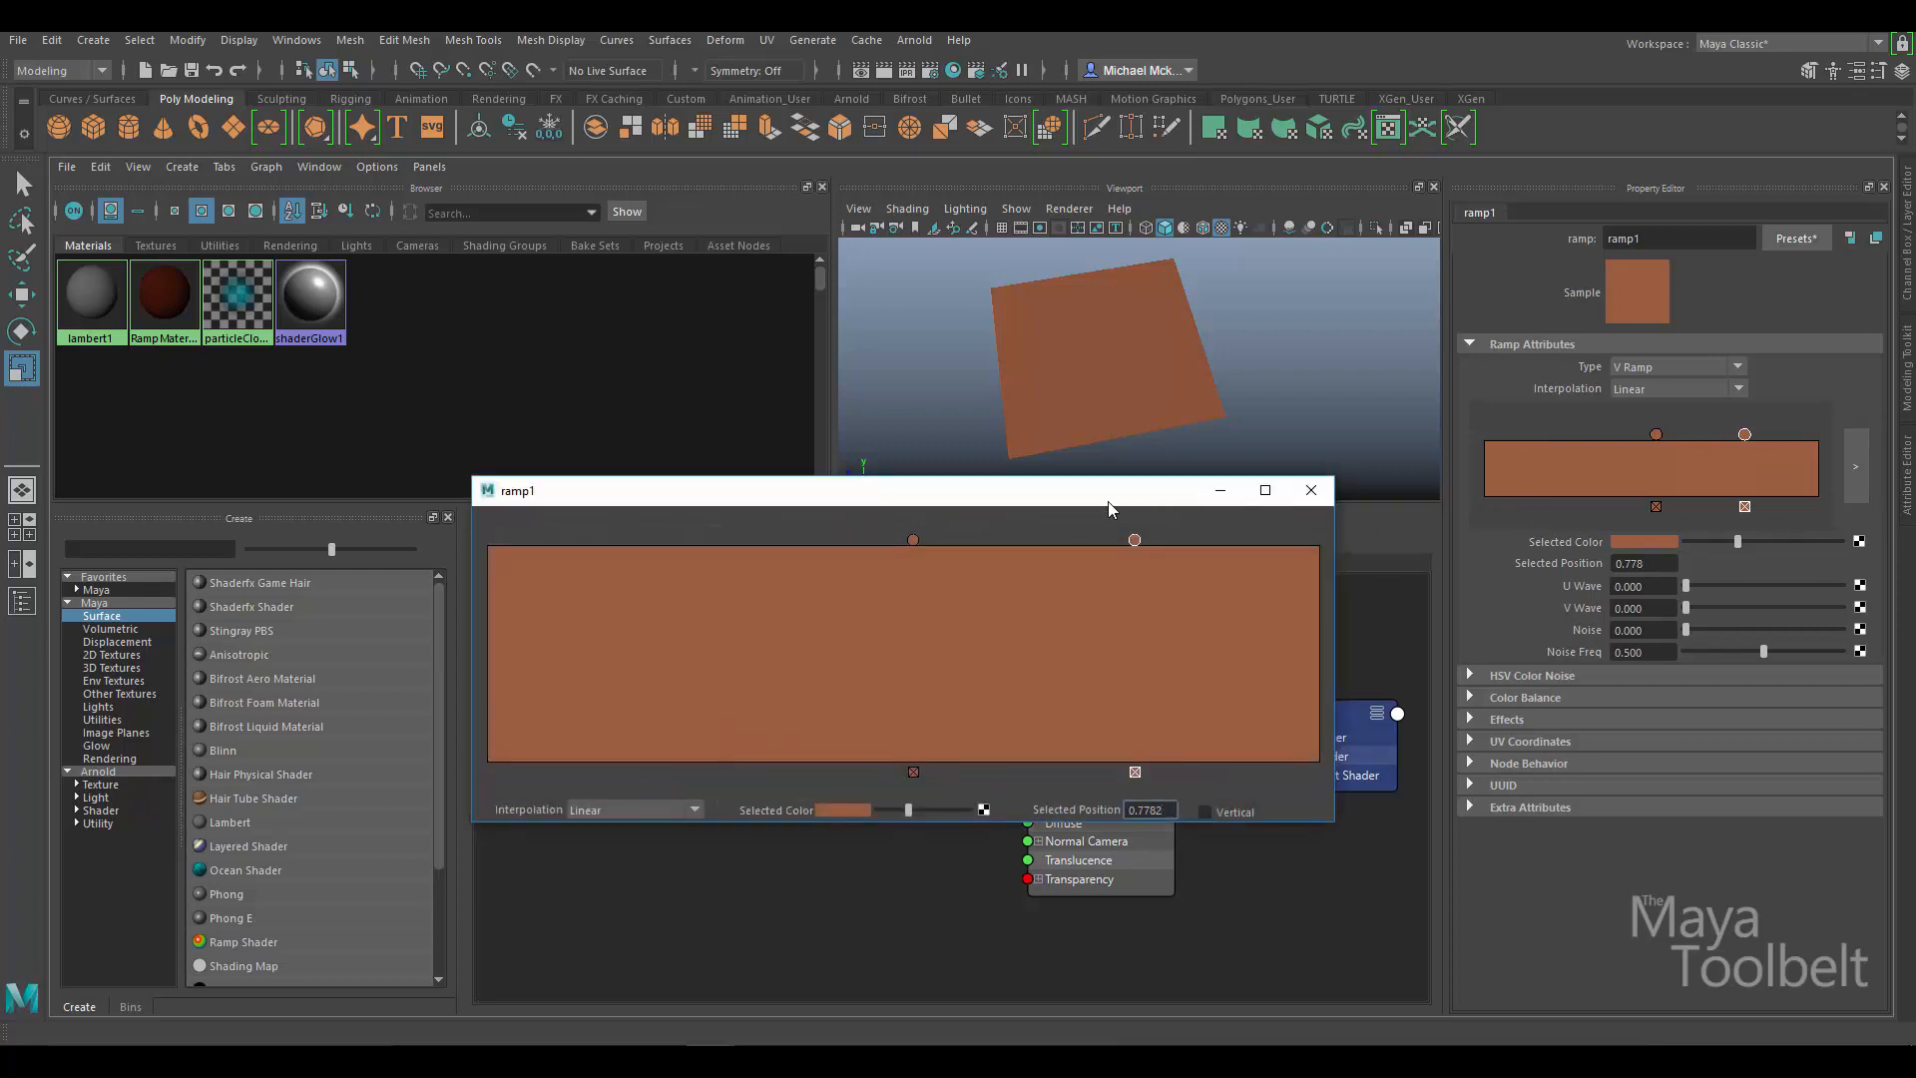
Slide the first marker to about position 0.156, darken its color to black, and close the enlarged ramp.
mouse_move(1107, 501)
mouse_down()
mouse_move(1094, 476)
mouse_move(1111, 499)
mouse_move(1074, 494)
mouse_up()
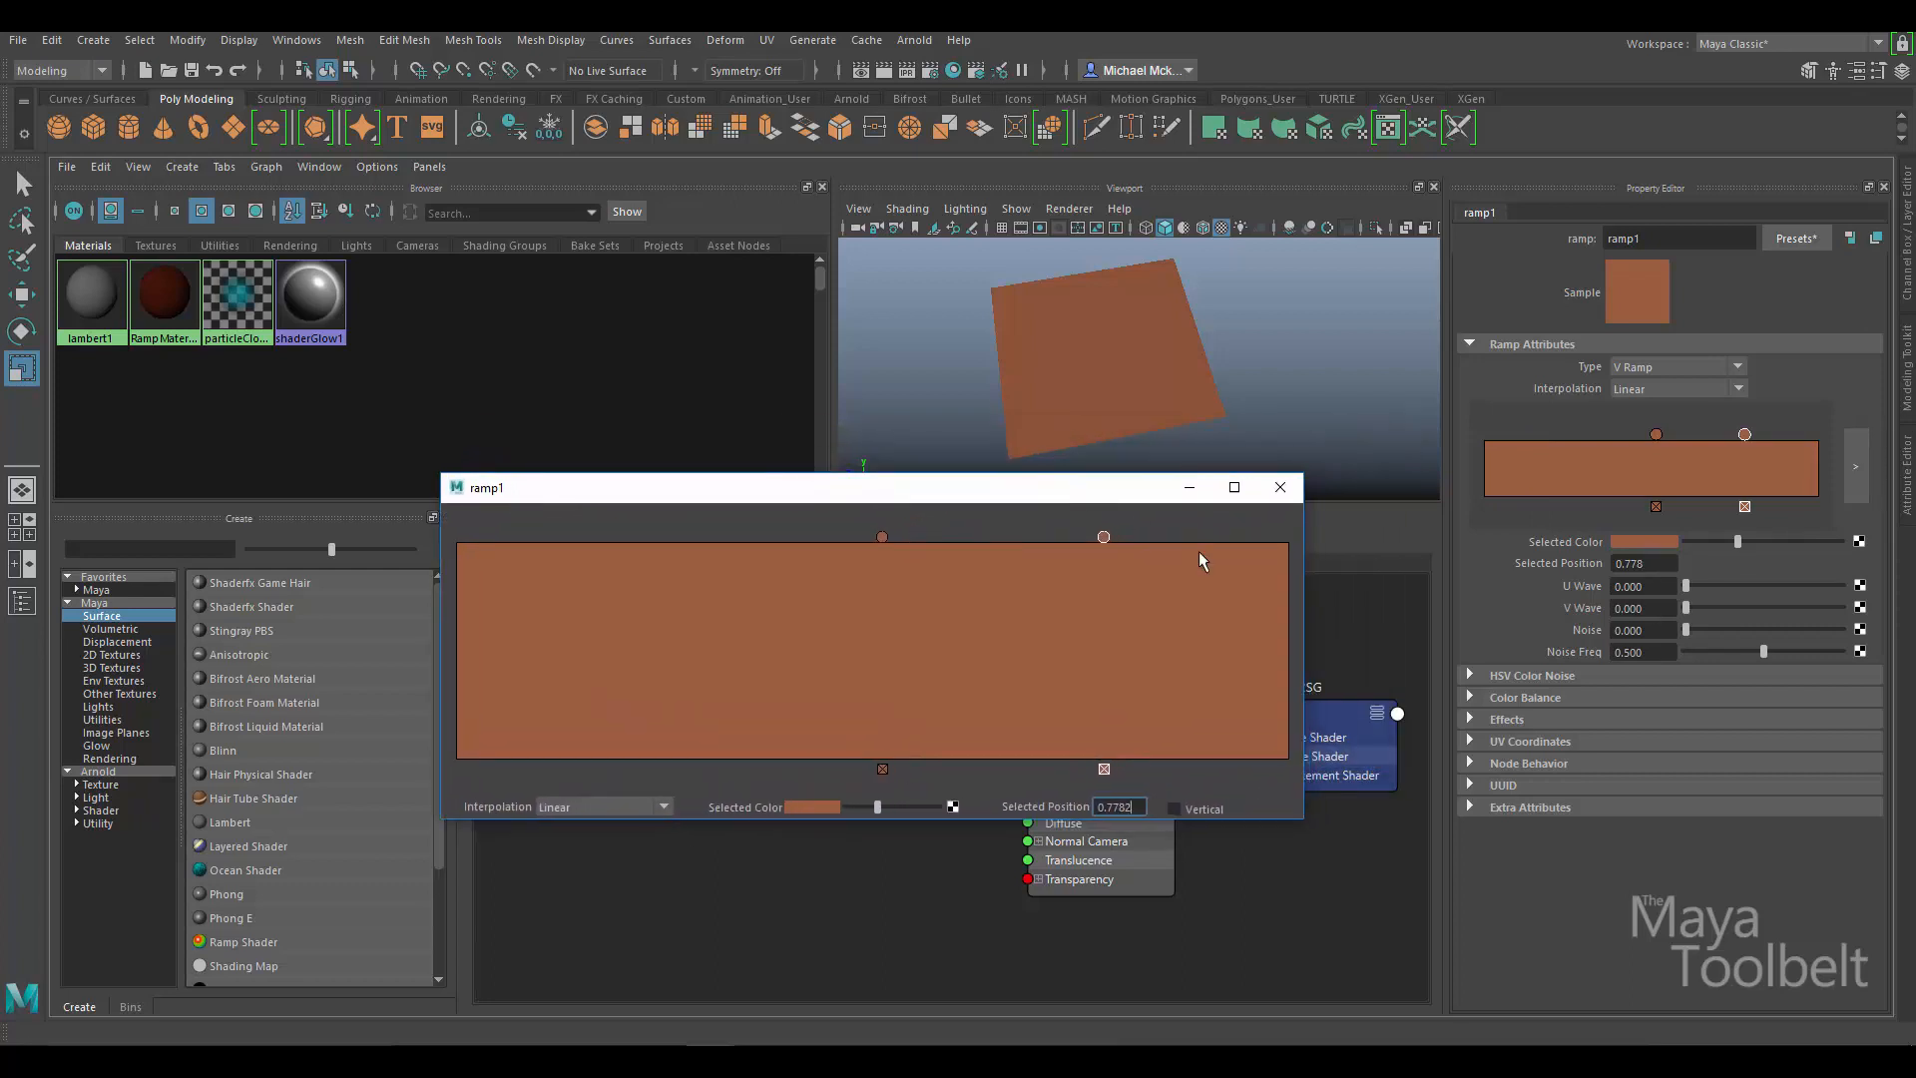
drag(883, 539, 729, 539)
mouse_move(569, 572)
mouse_down()
mouse_move(451, 567)
mouse_move(579, 595)
mouse_up()
drag(582, 542, 570, 541)
drag(877, 807, 836, 808)
drag(572, 538, 587, 540)
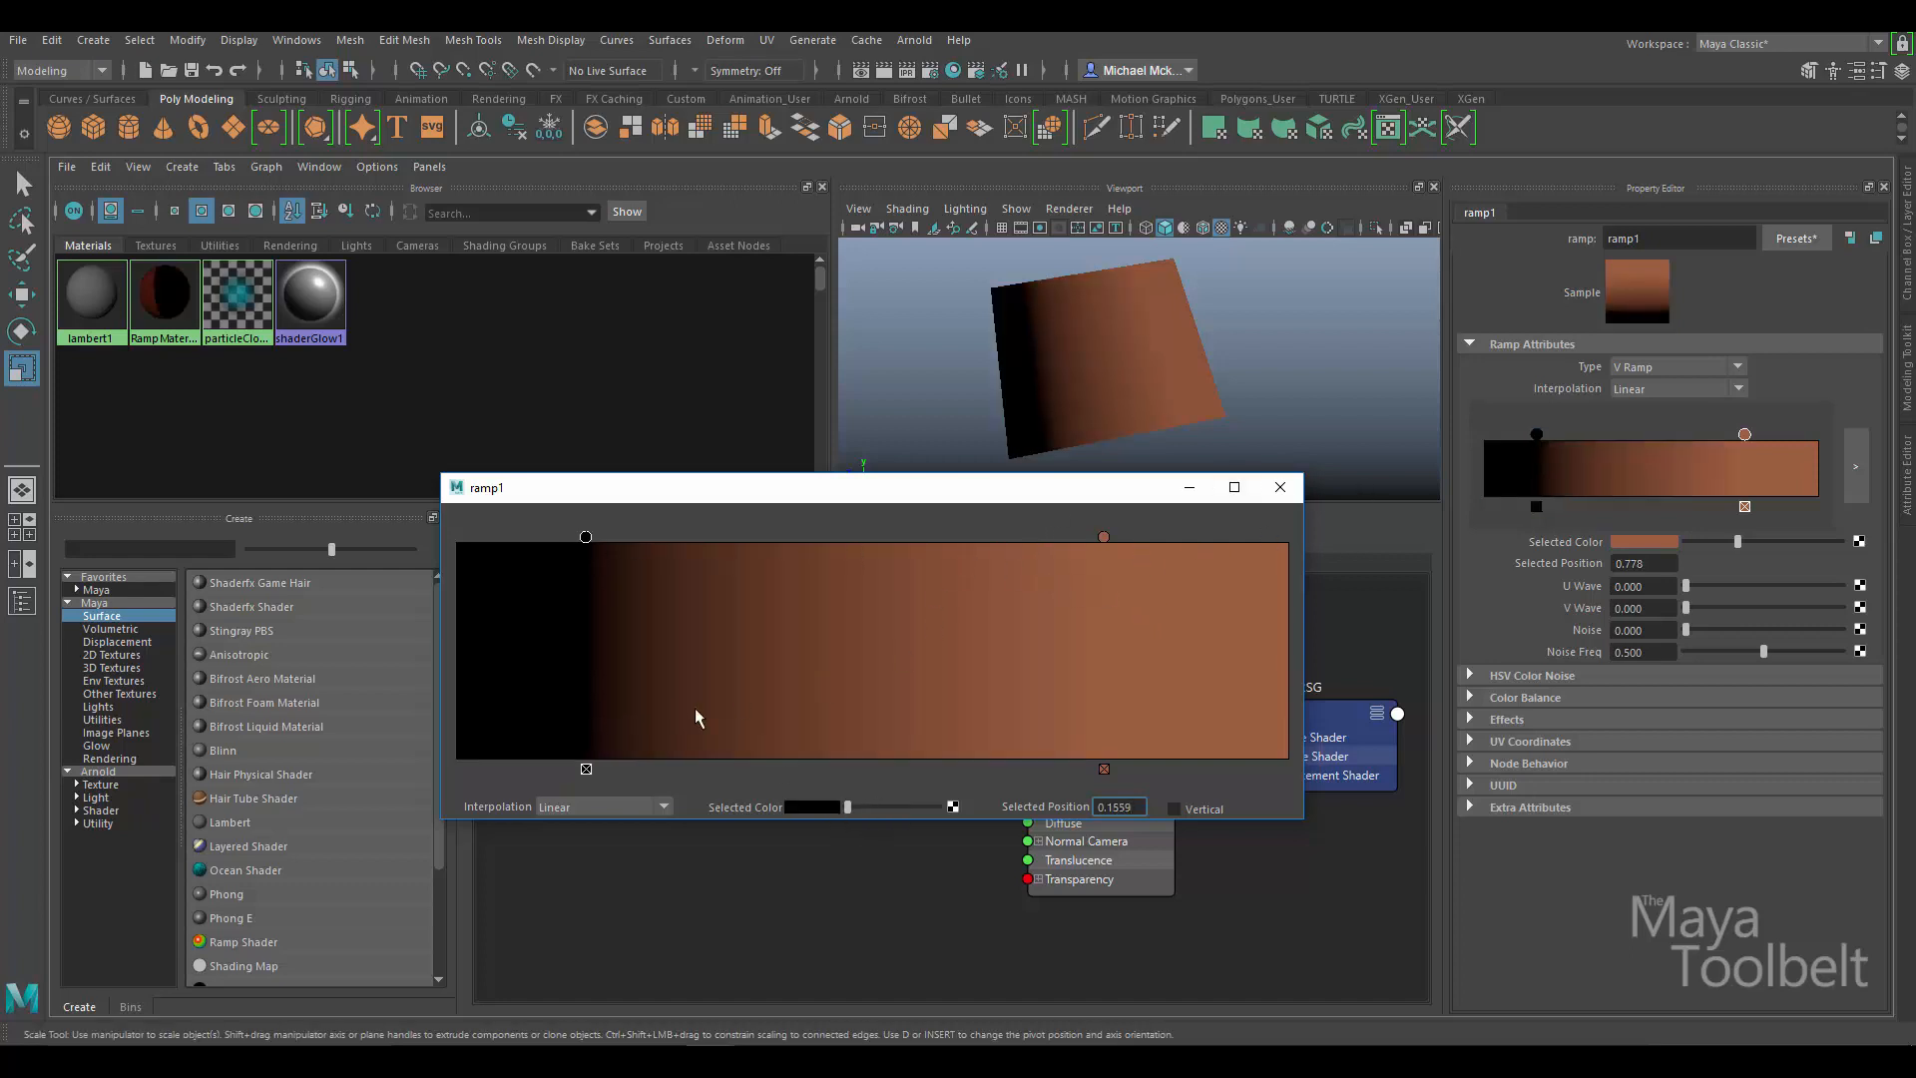
click(1280, 487)
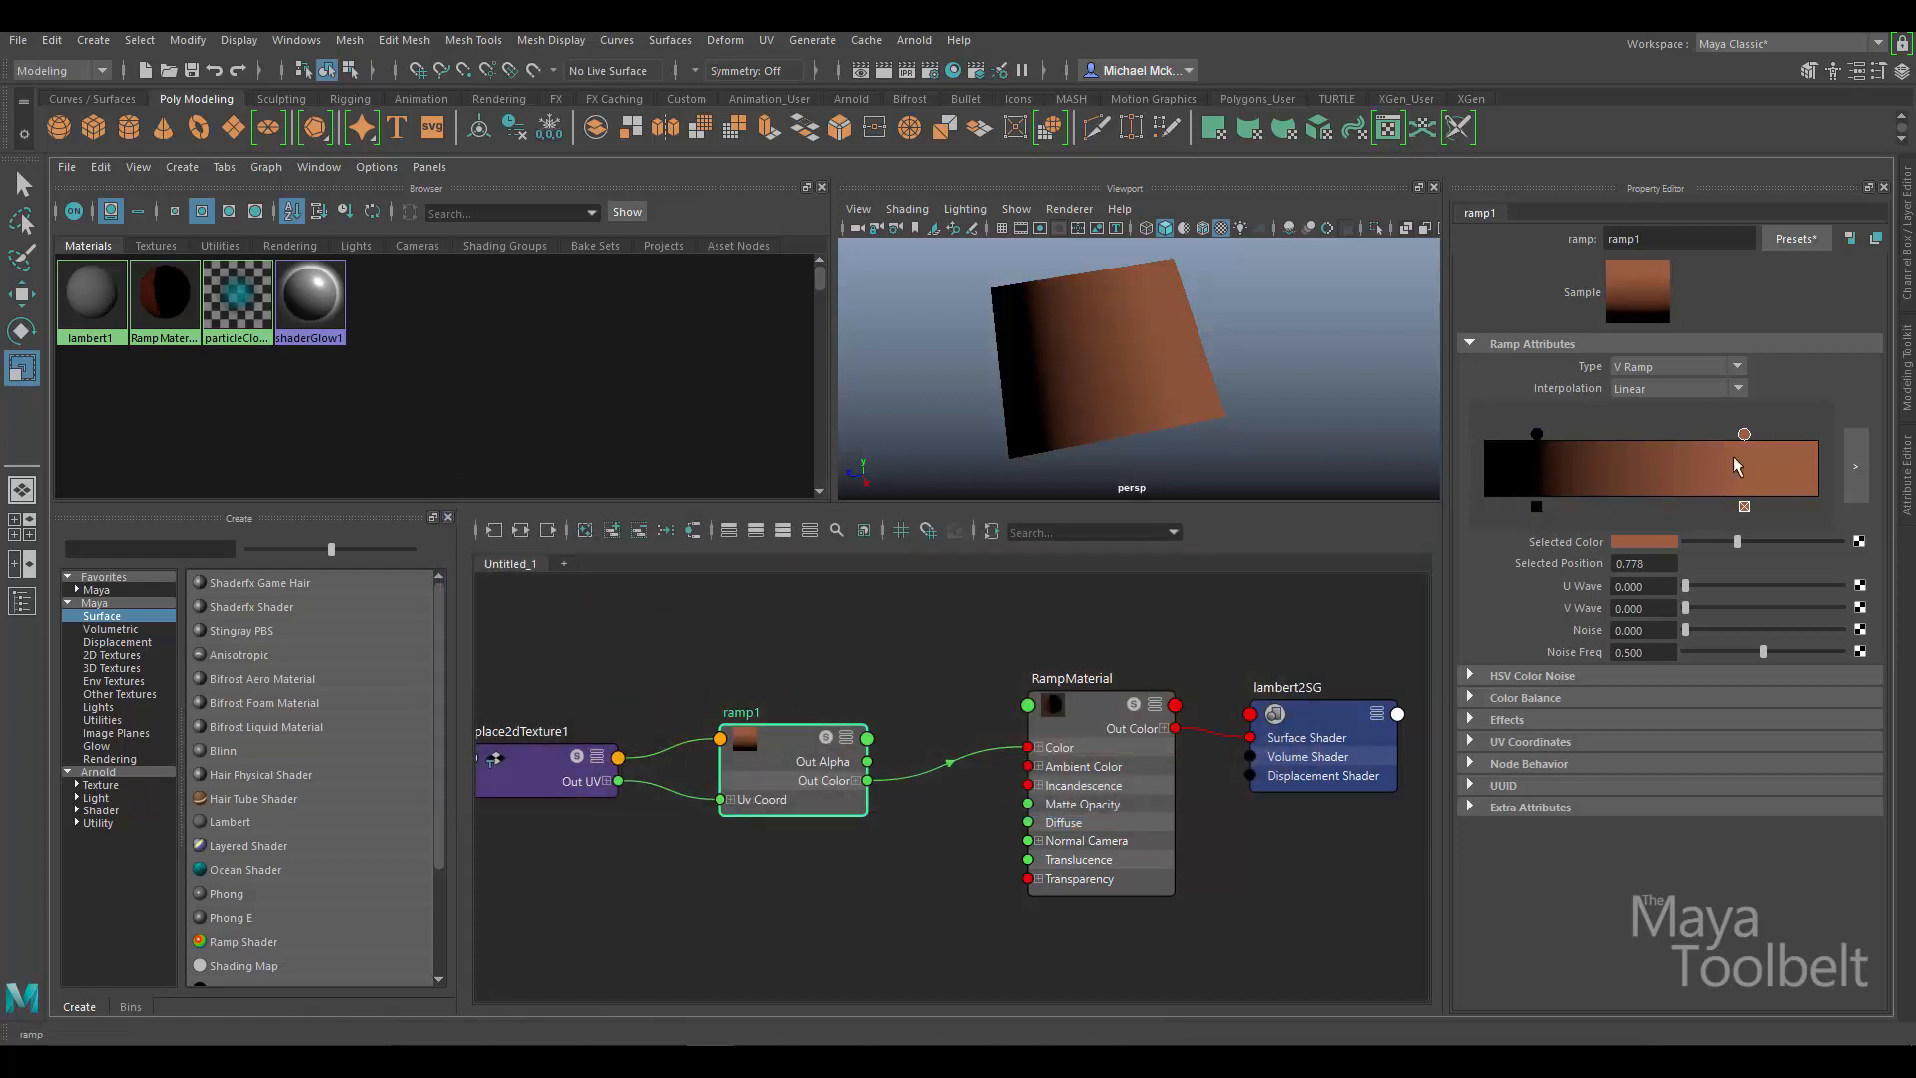
Reopen the enlarged ramp, try its vertical layout at a wider size, restore the horizontal layout, and close the enlarged ramp.
click(1856, 466)
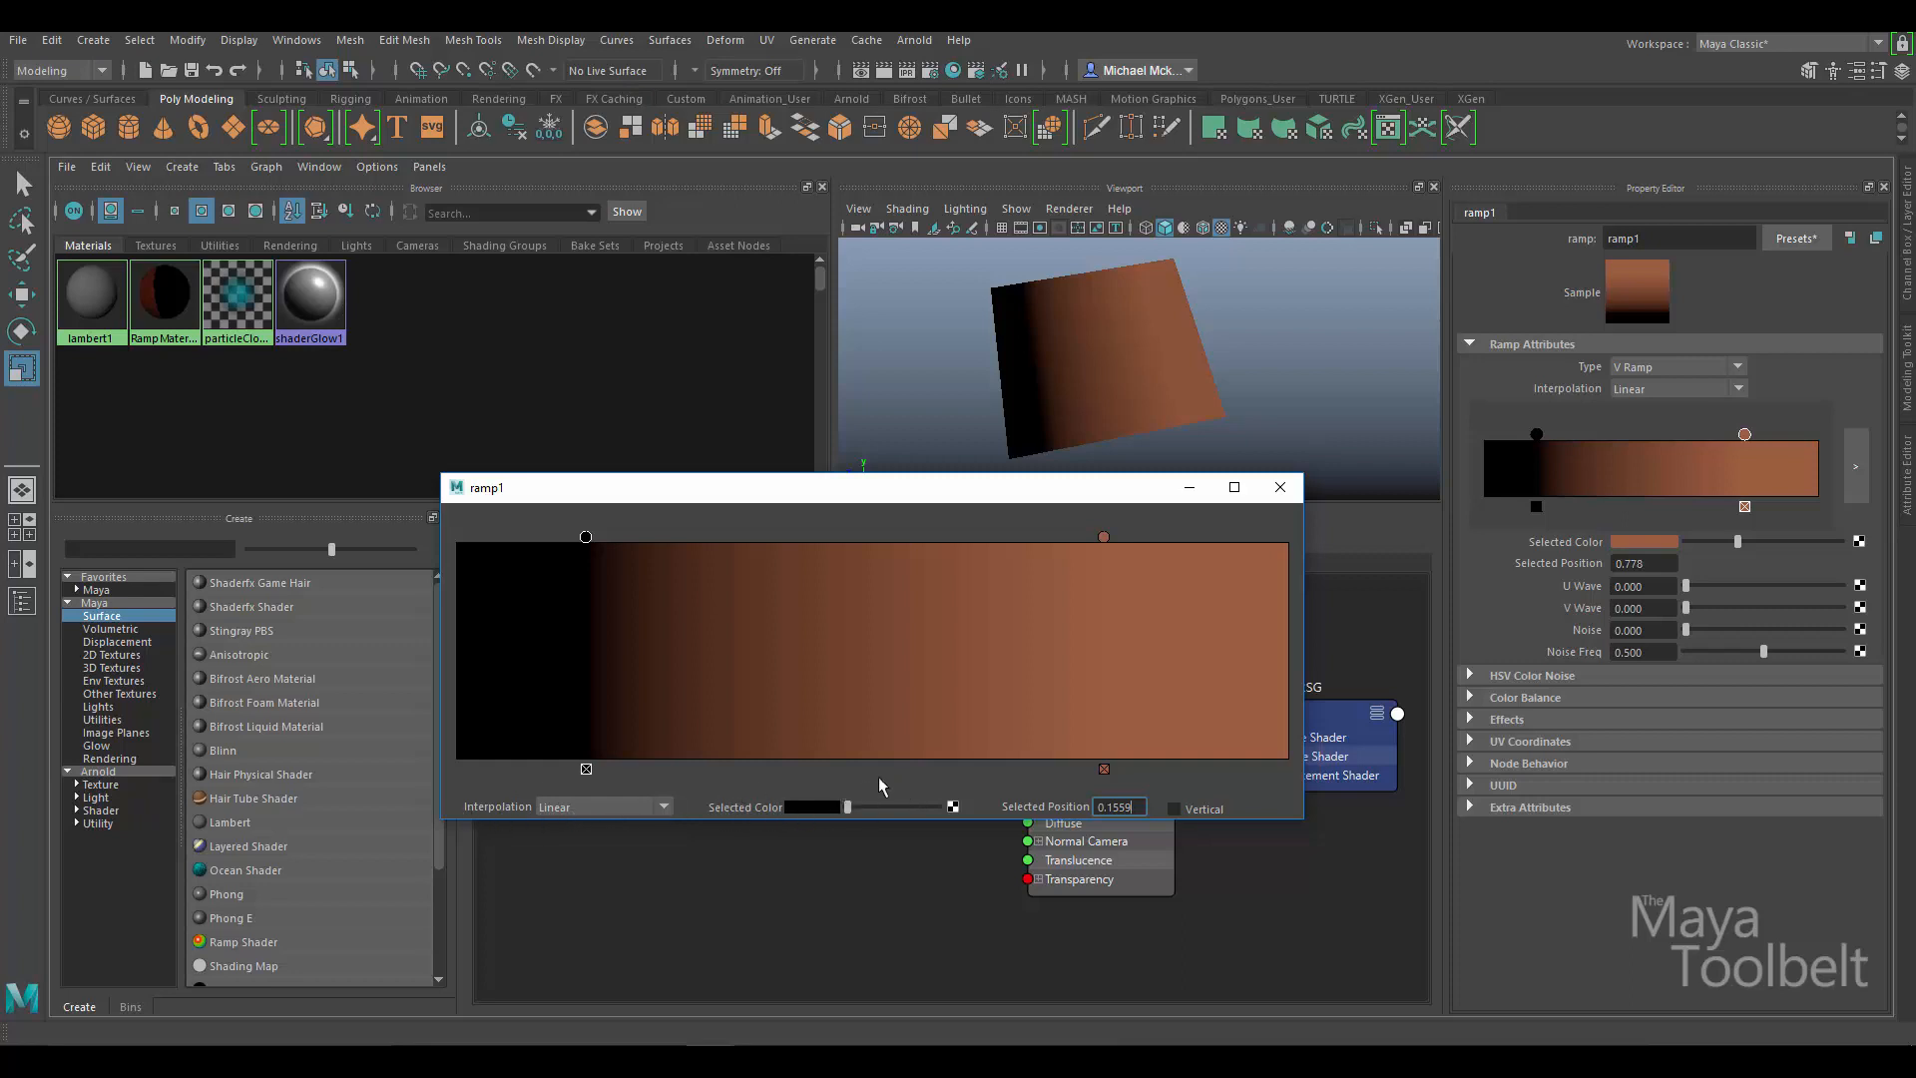
click(1178, 808)
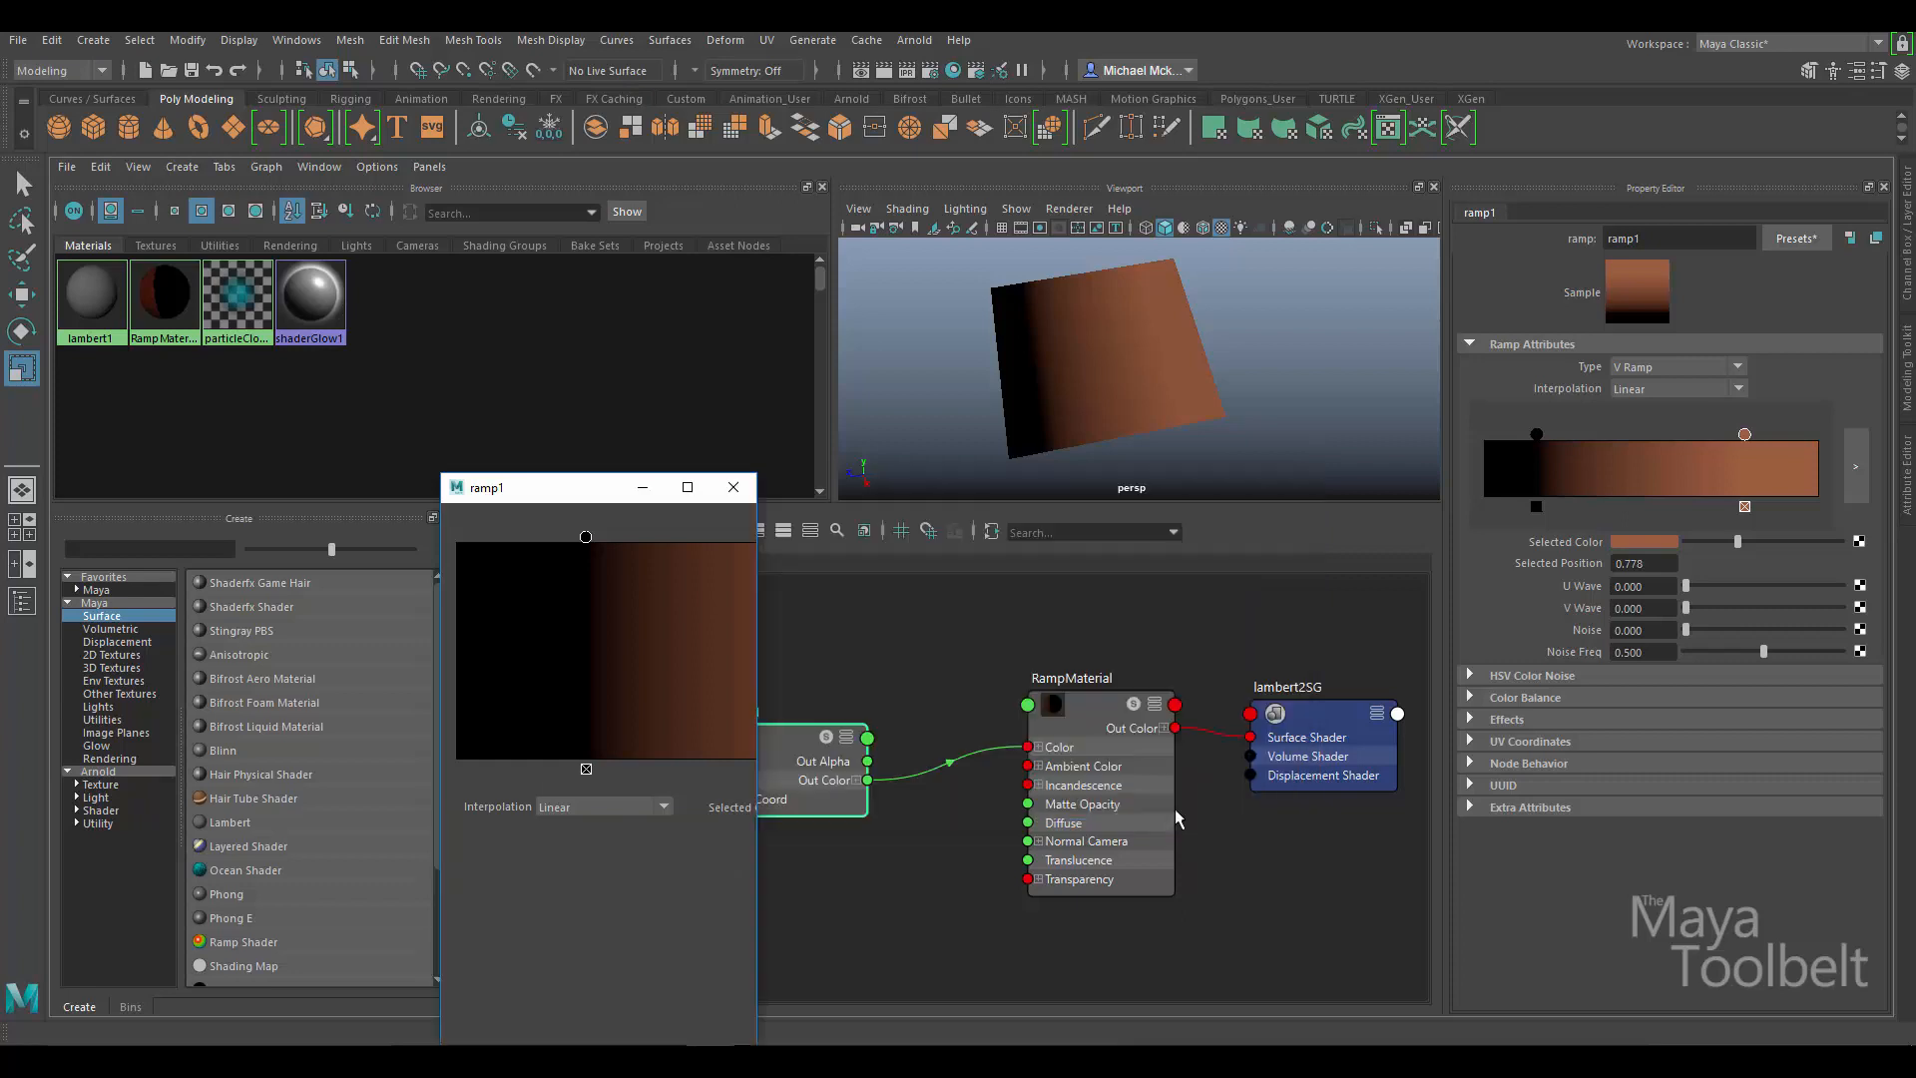
drag(595, 496, 685, 119)
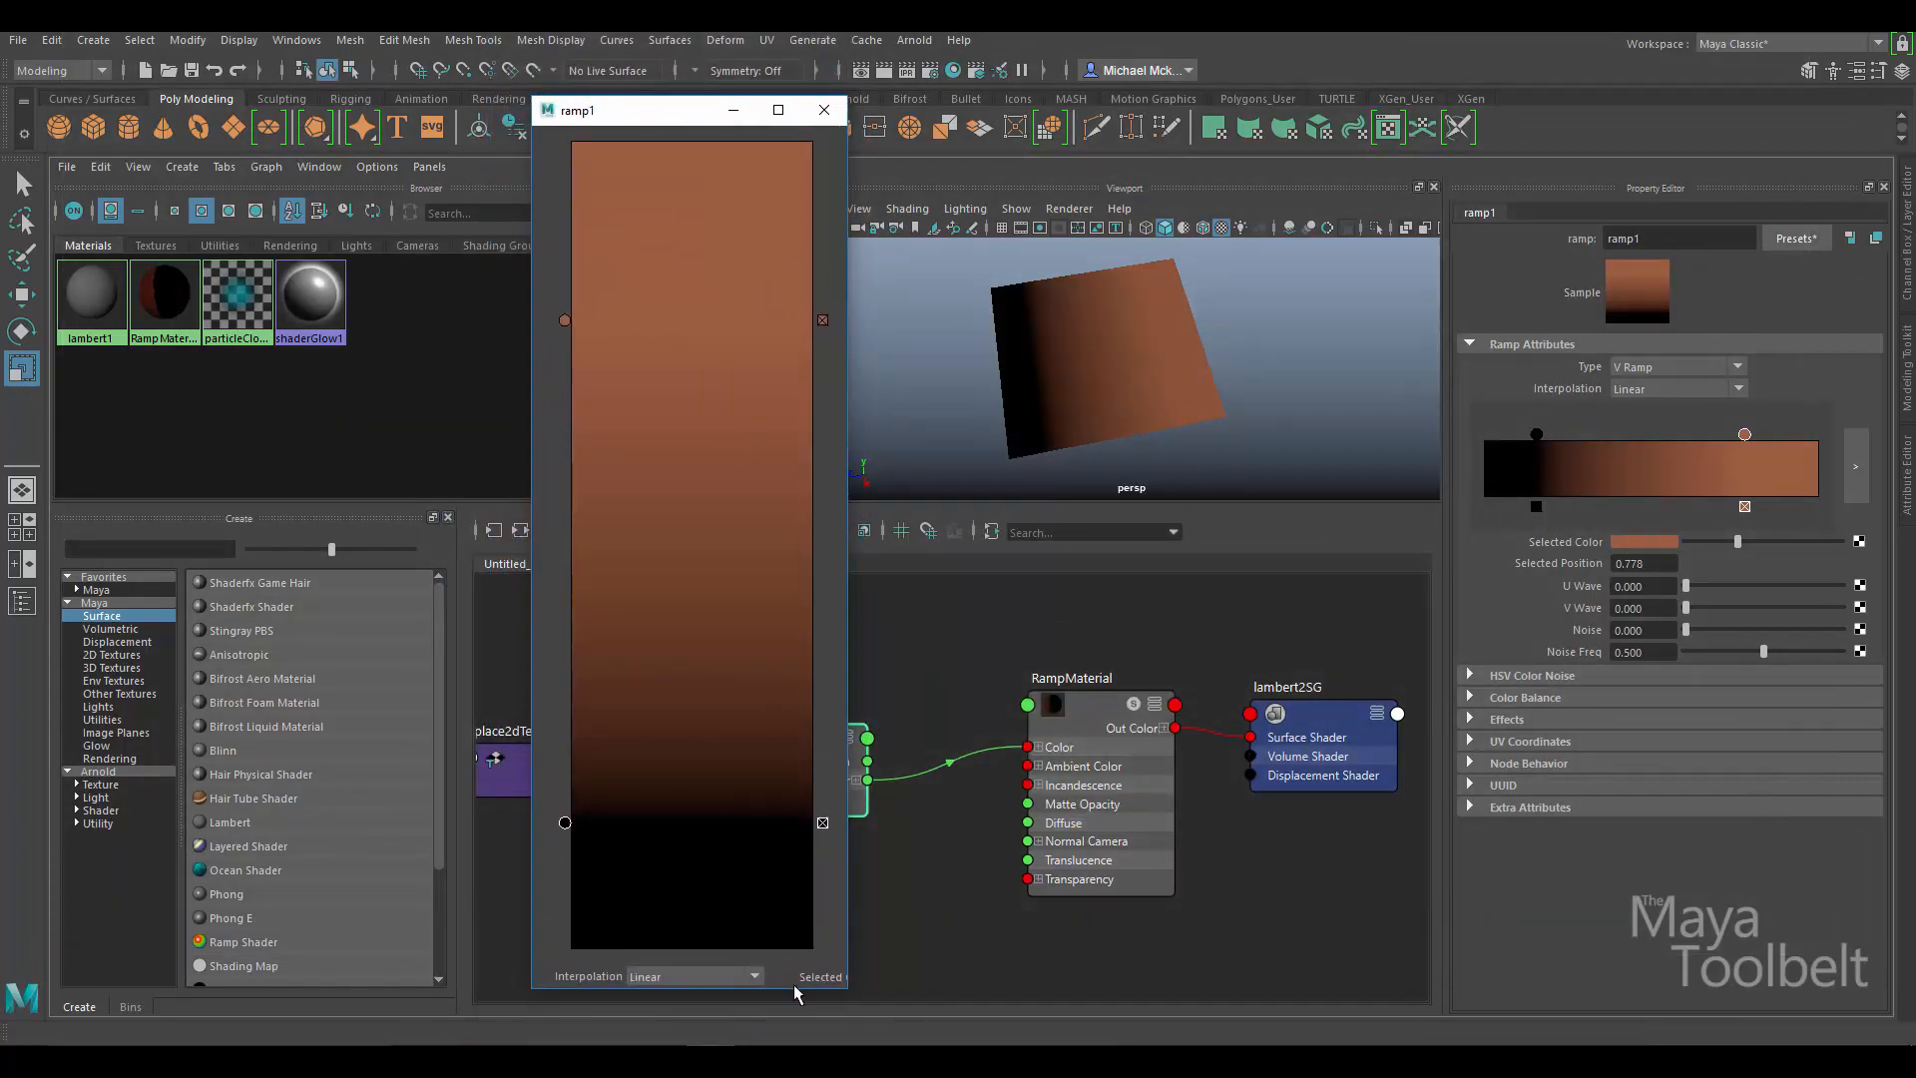
drag(849, 968, 1402, 923)
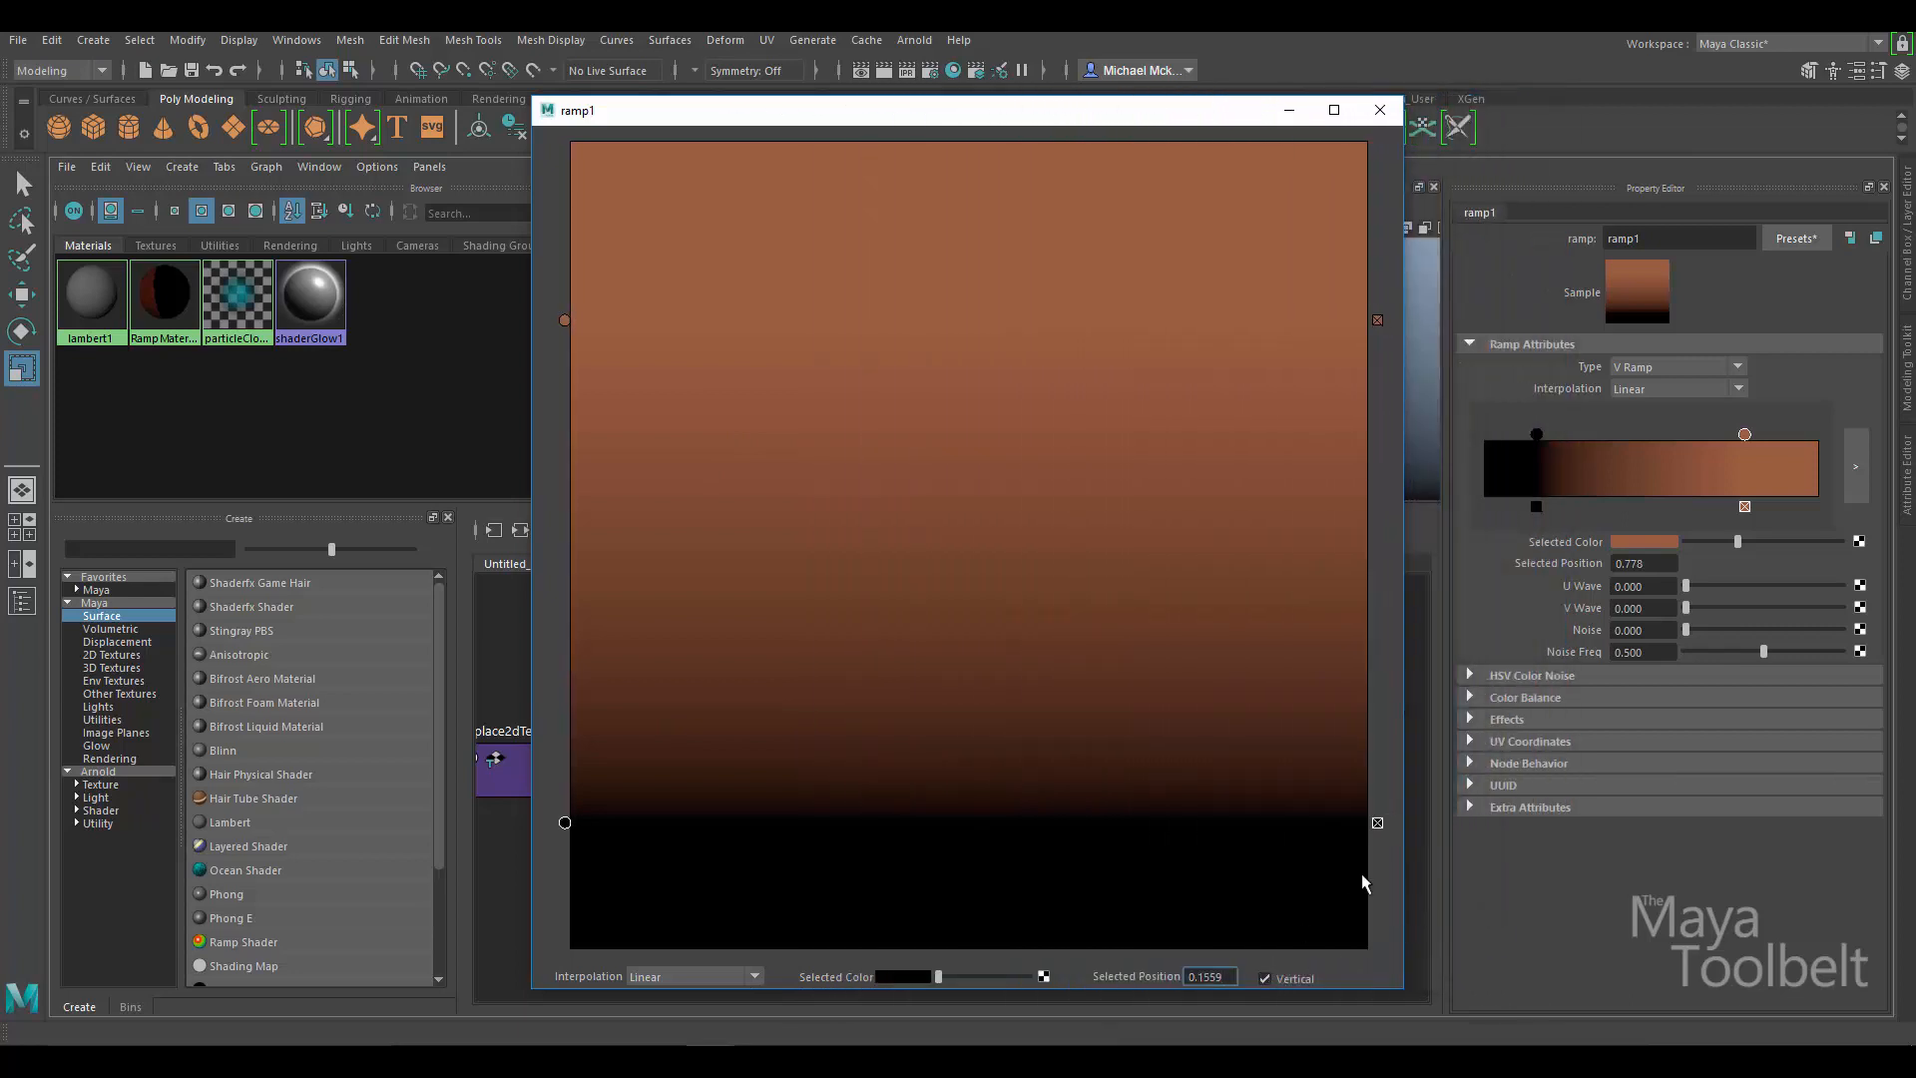
click(1268, 980)
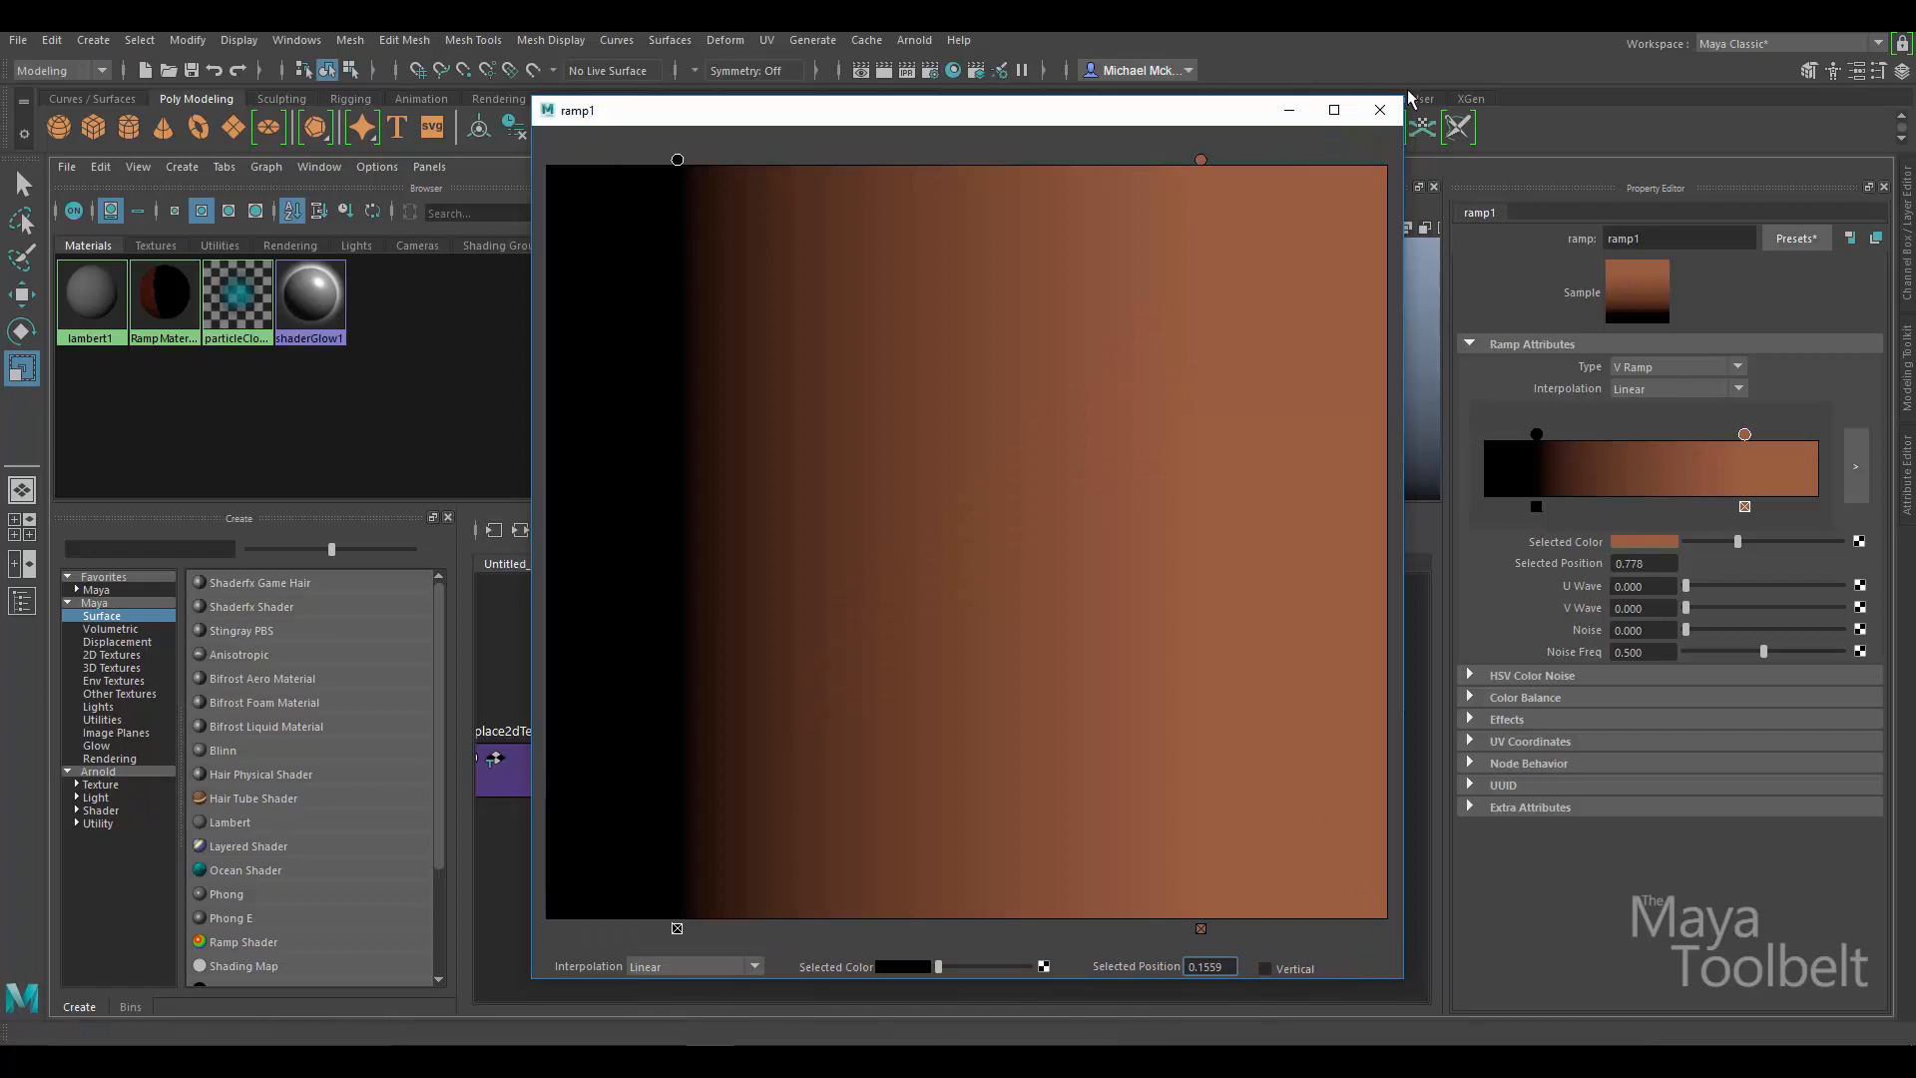
drag(1404, 95, 1407, 525)
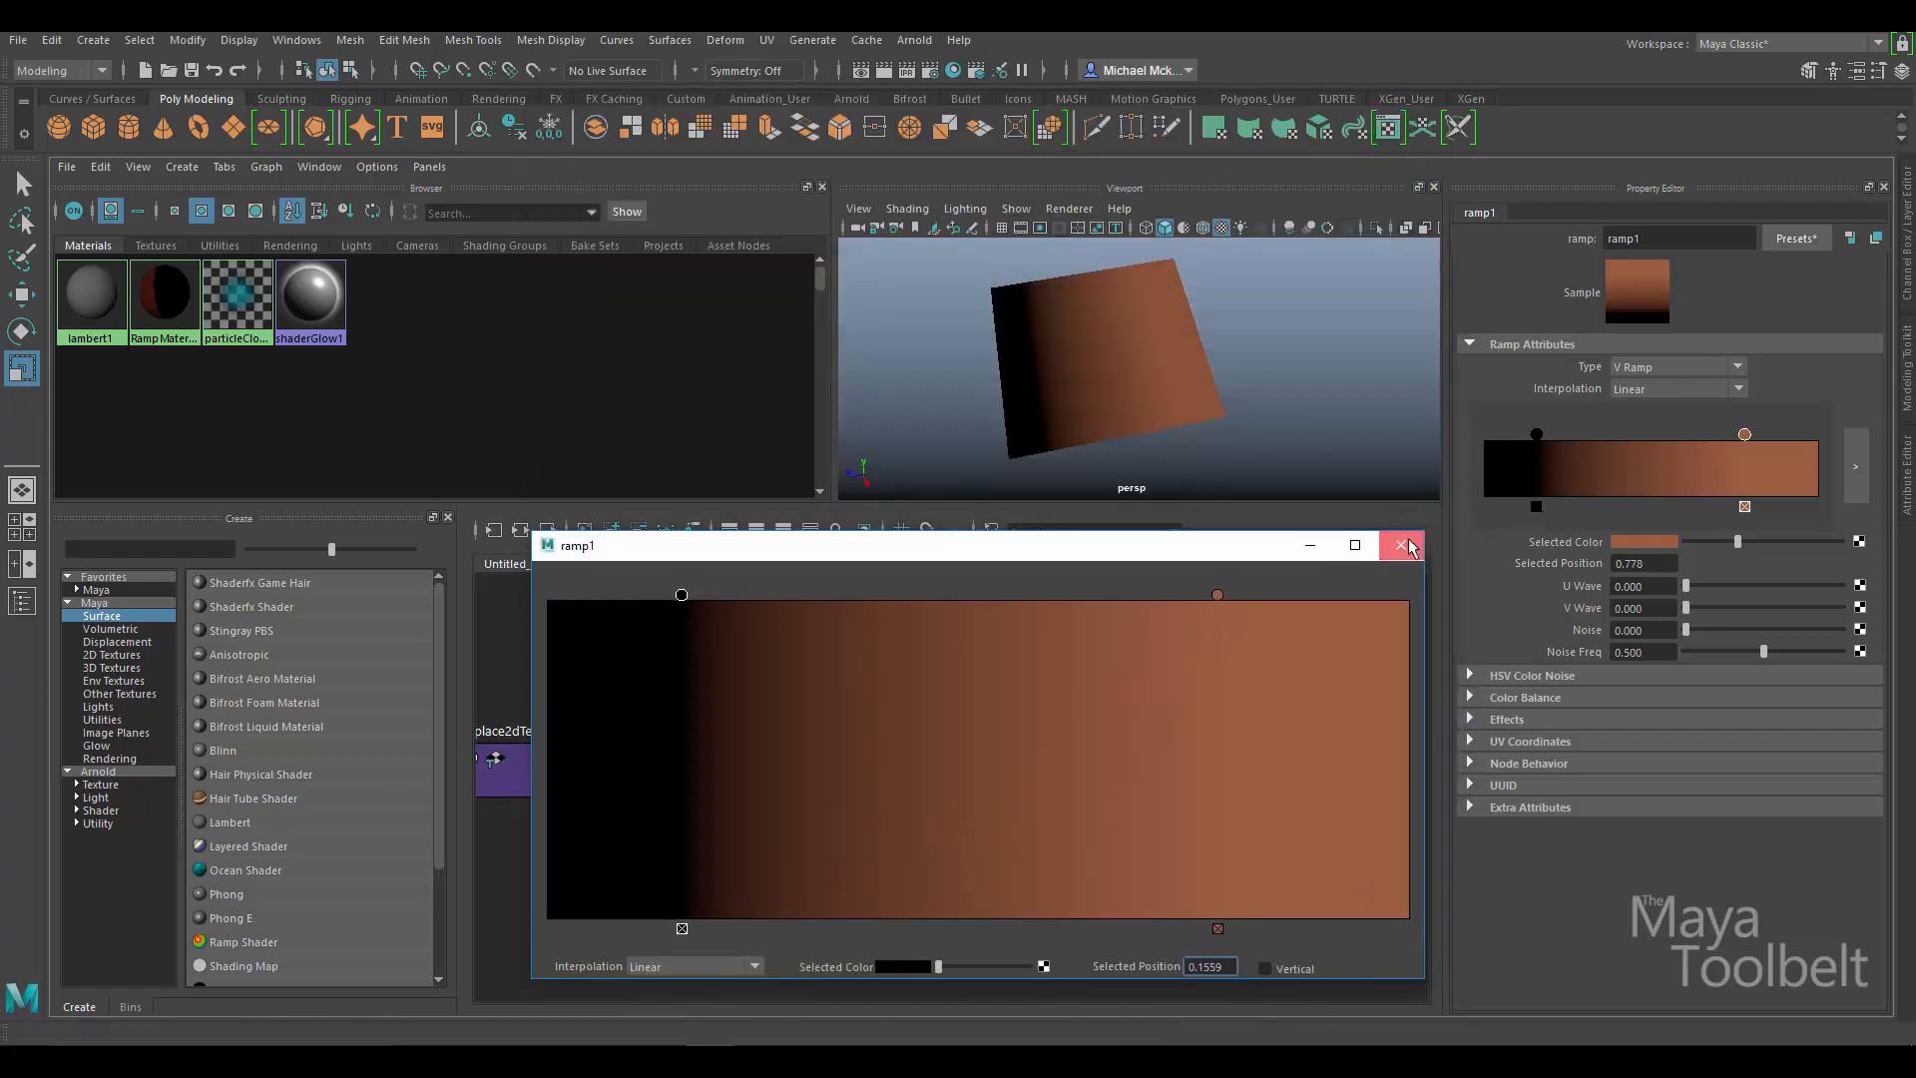
click(1401, 545)
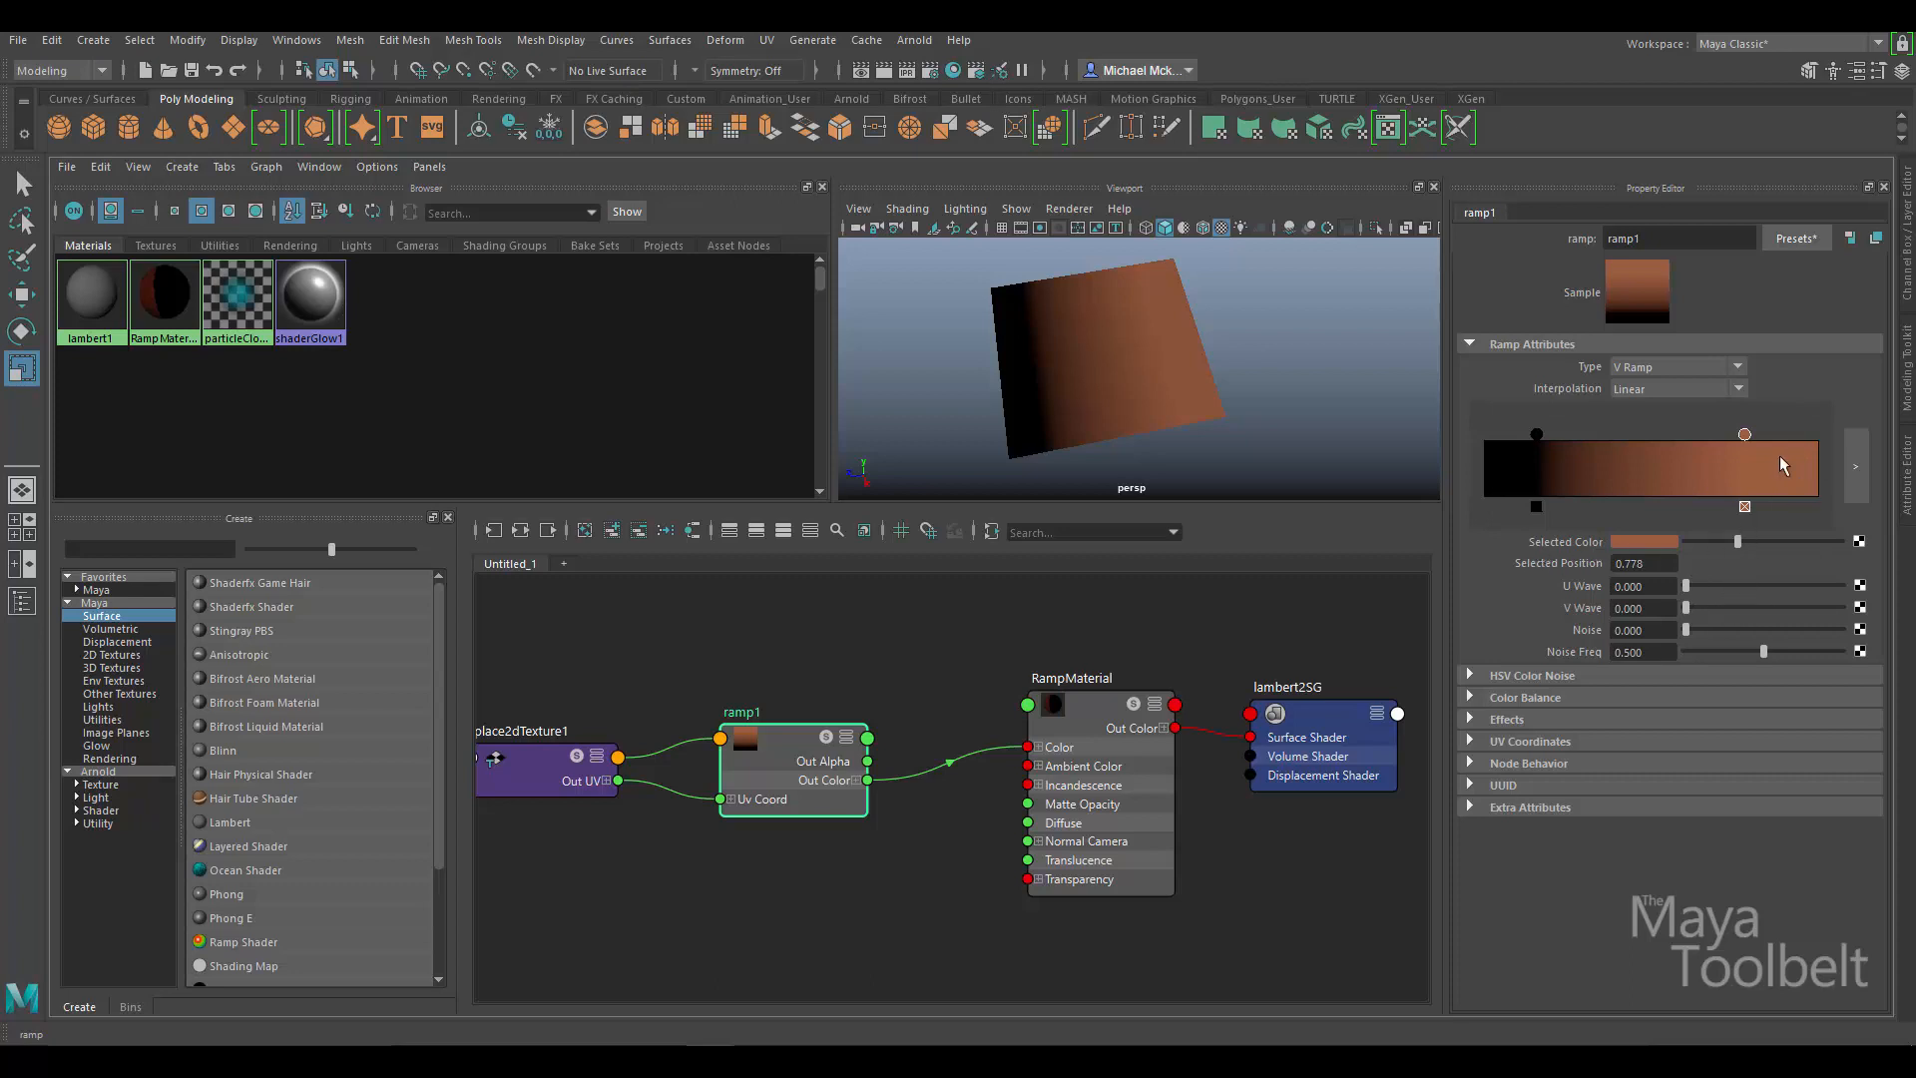
Select the black marker and recolor it with the muted blue saved in the color history.
click(1536, 435)
click(1744, 435)
click(1537, 436)
mouse_move(1691, 541)
mouse_down()
mouse_move(1790, 545)
mouse_move(1660, 548)
mouse_up()
click(1631, 539)
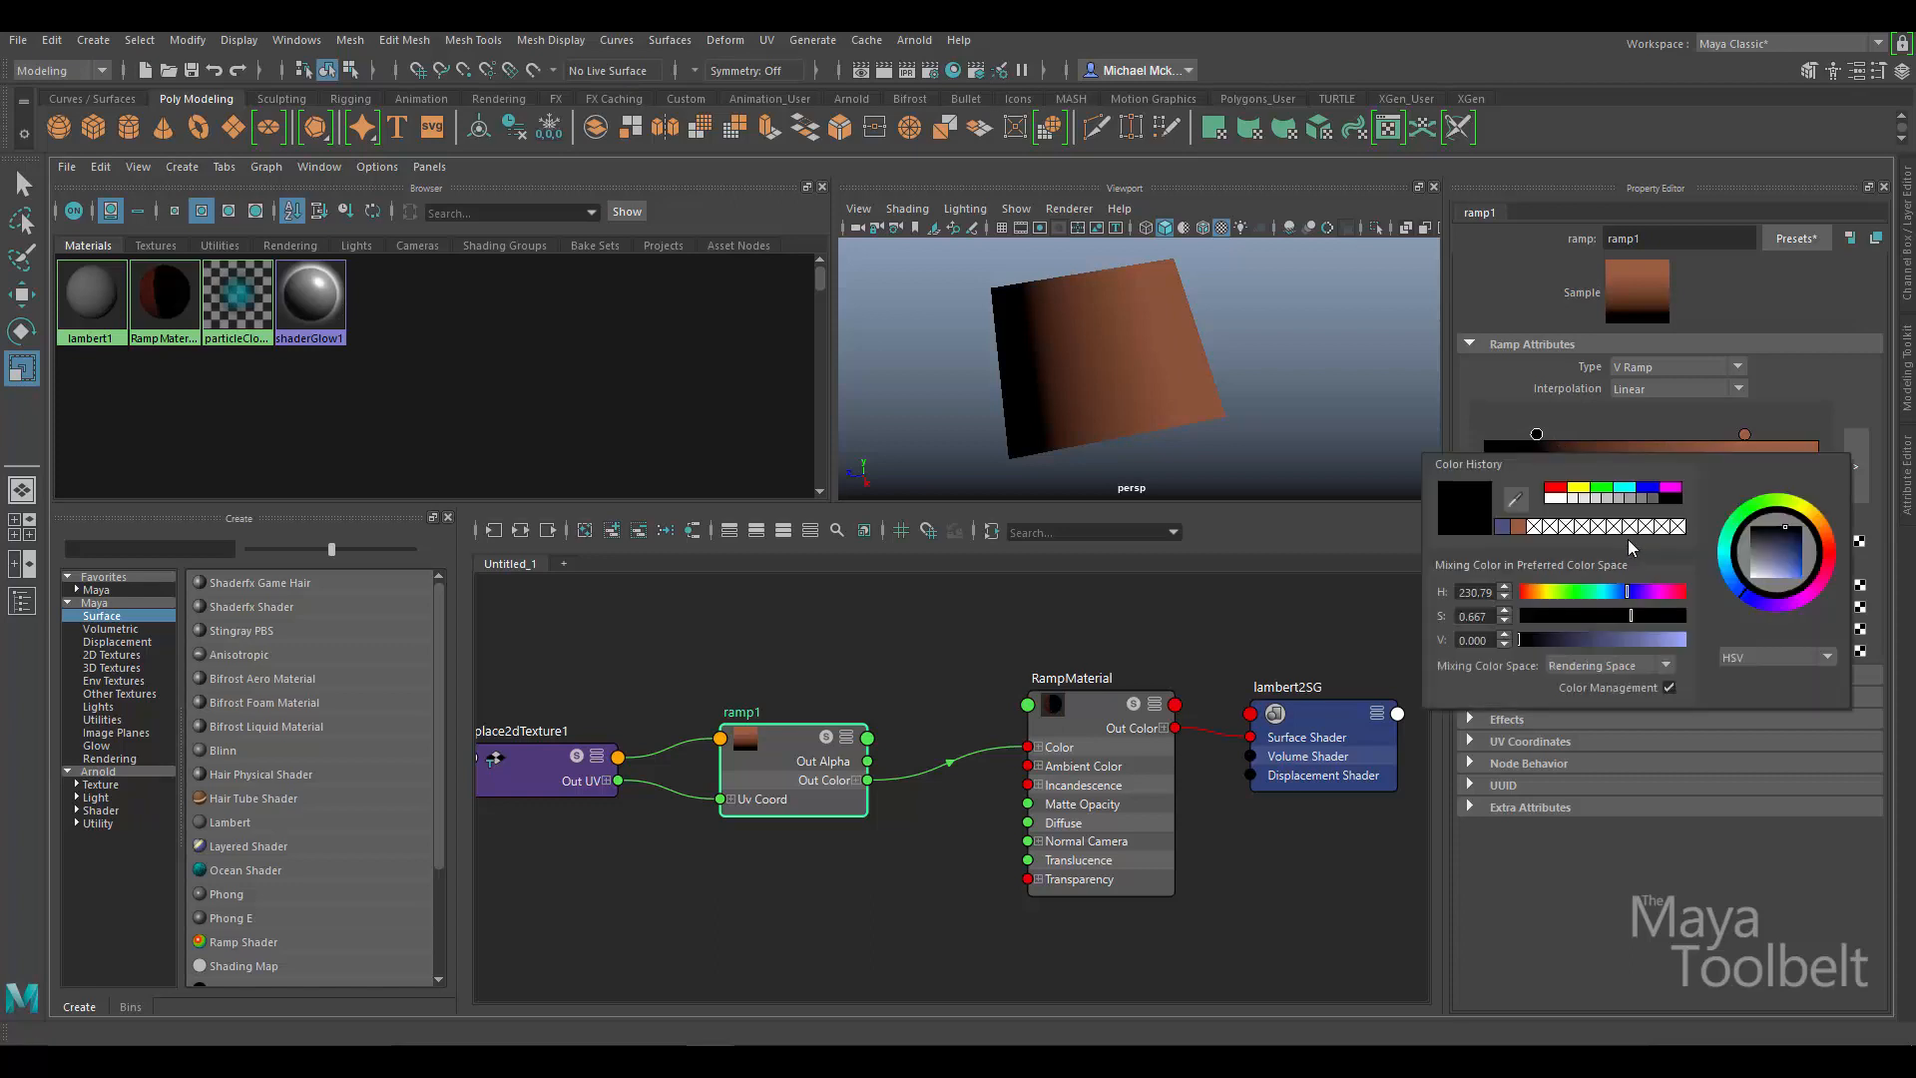
click(1504, 527)
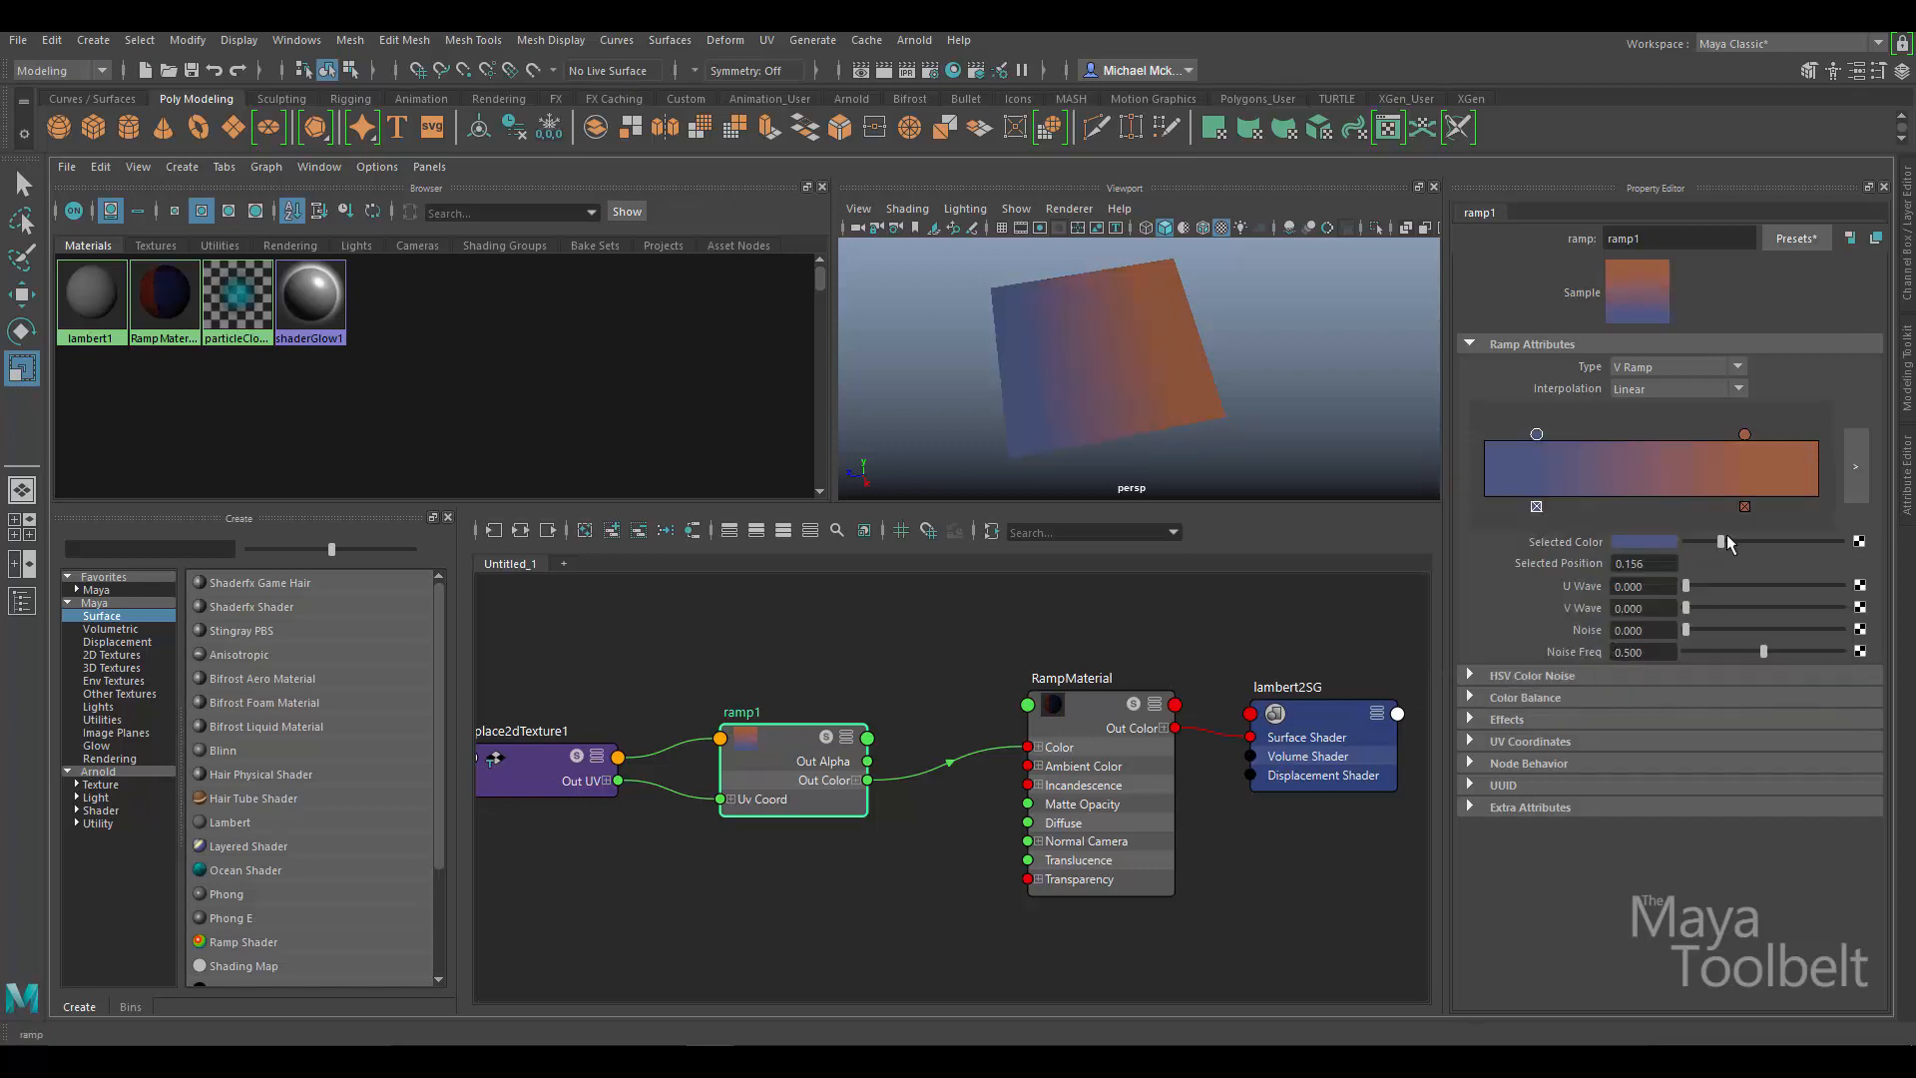
Try black and gray on the blue marker, restore the saved muted blue, and brighten it slightly.
mouse_move(1690, 543)
mouse_down()
mouse_move(1848, 547)
mouse_move(1684, 555)
mouse_up()
key(ctrl+z)
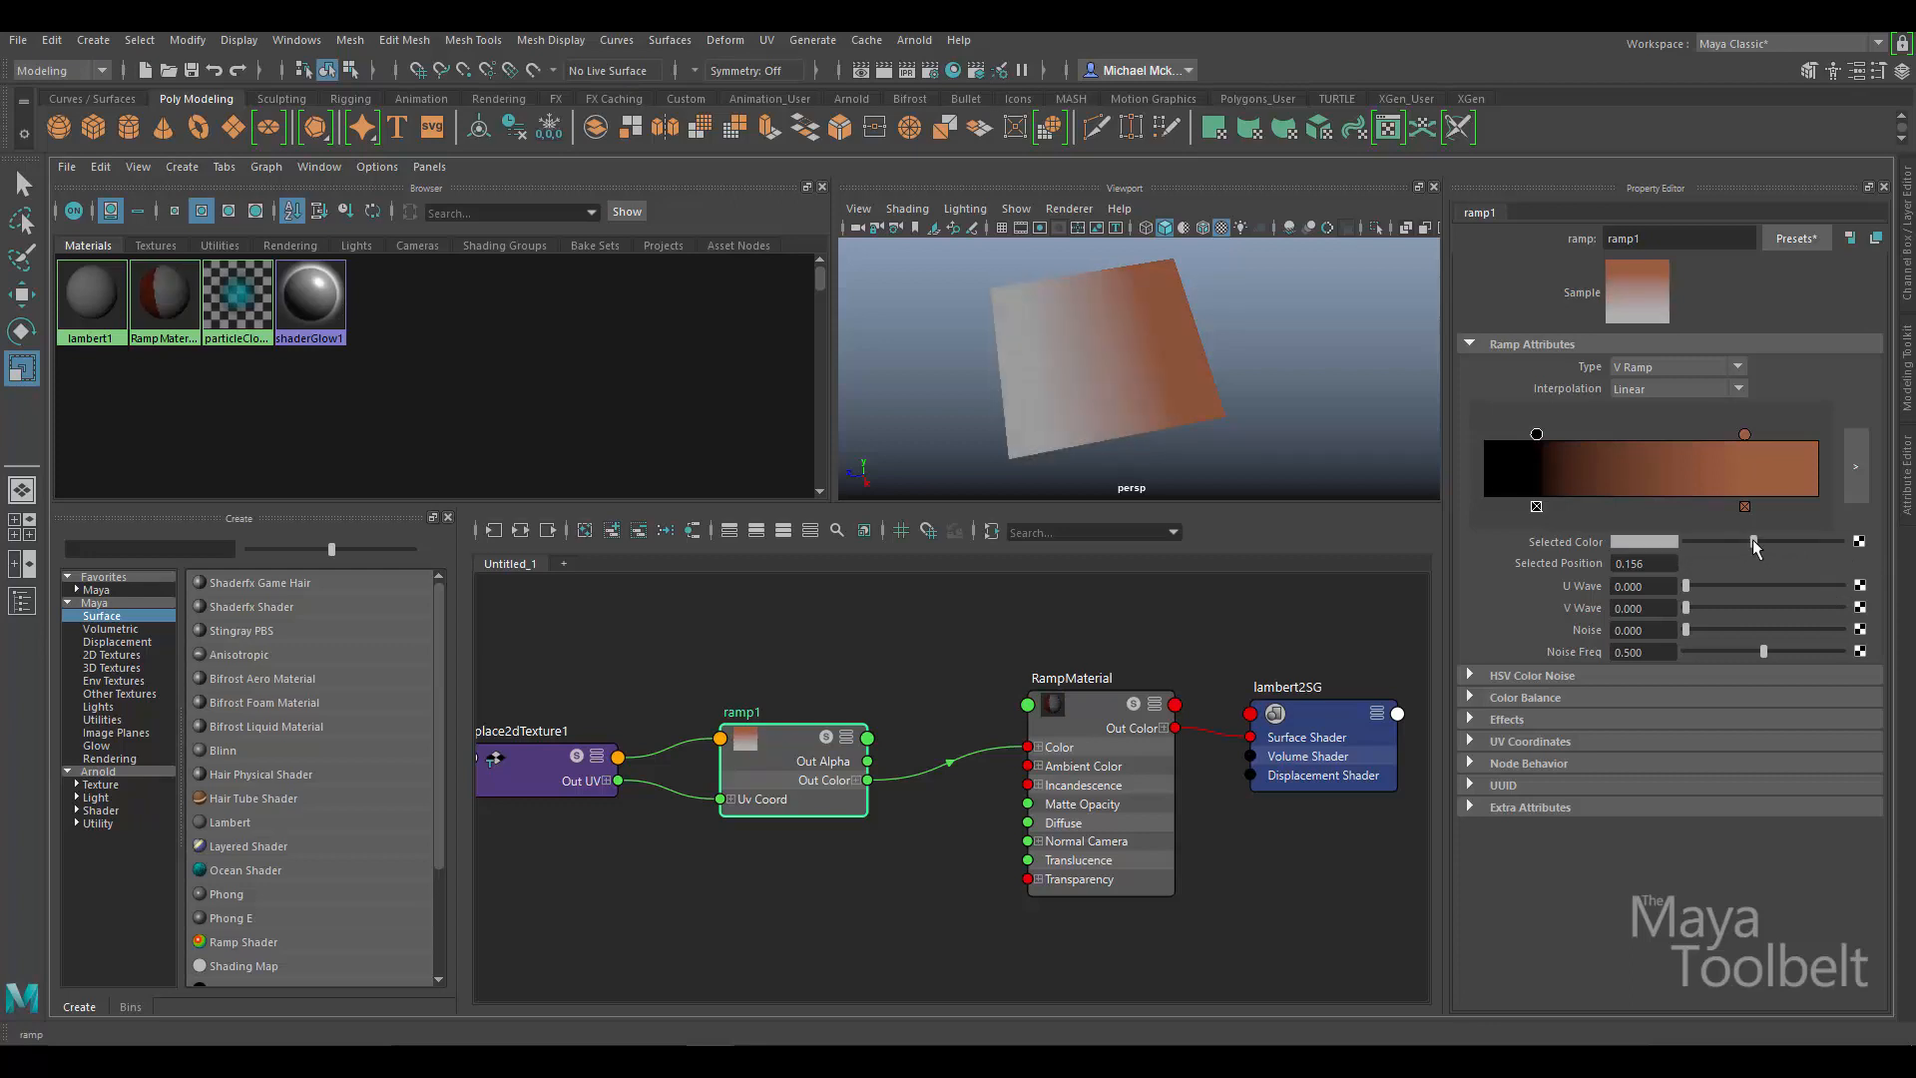
click(1668, 538)
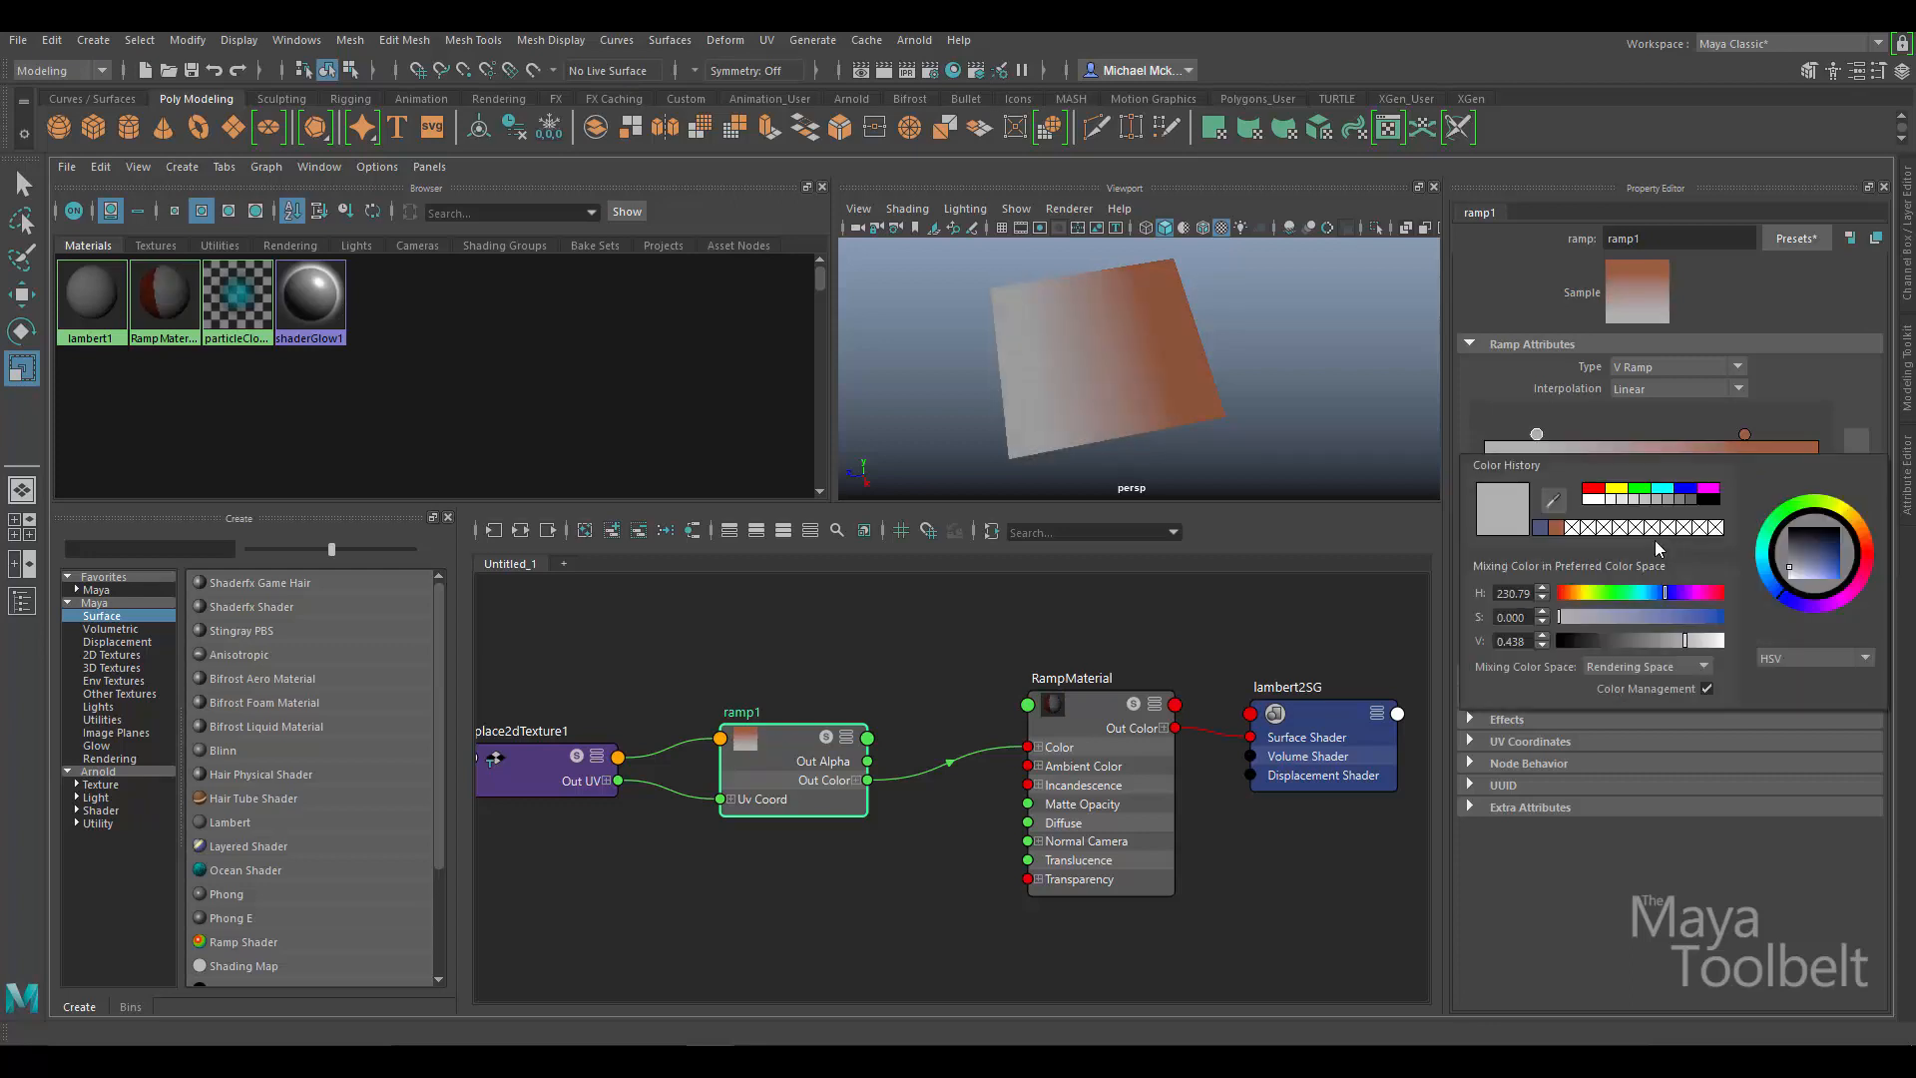
click(1540, 527)
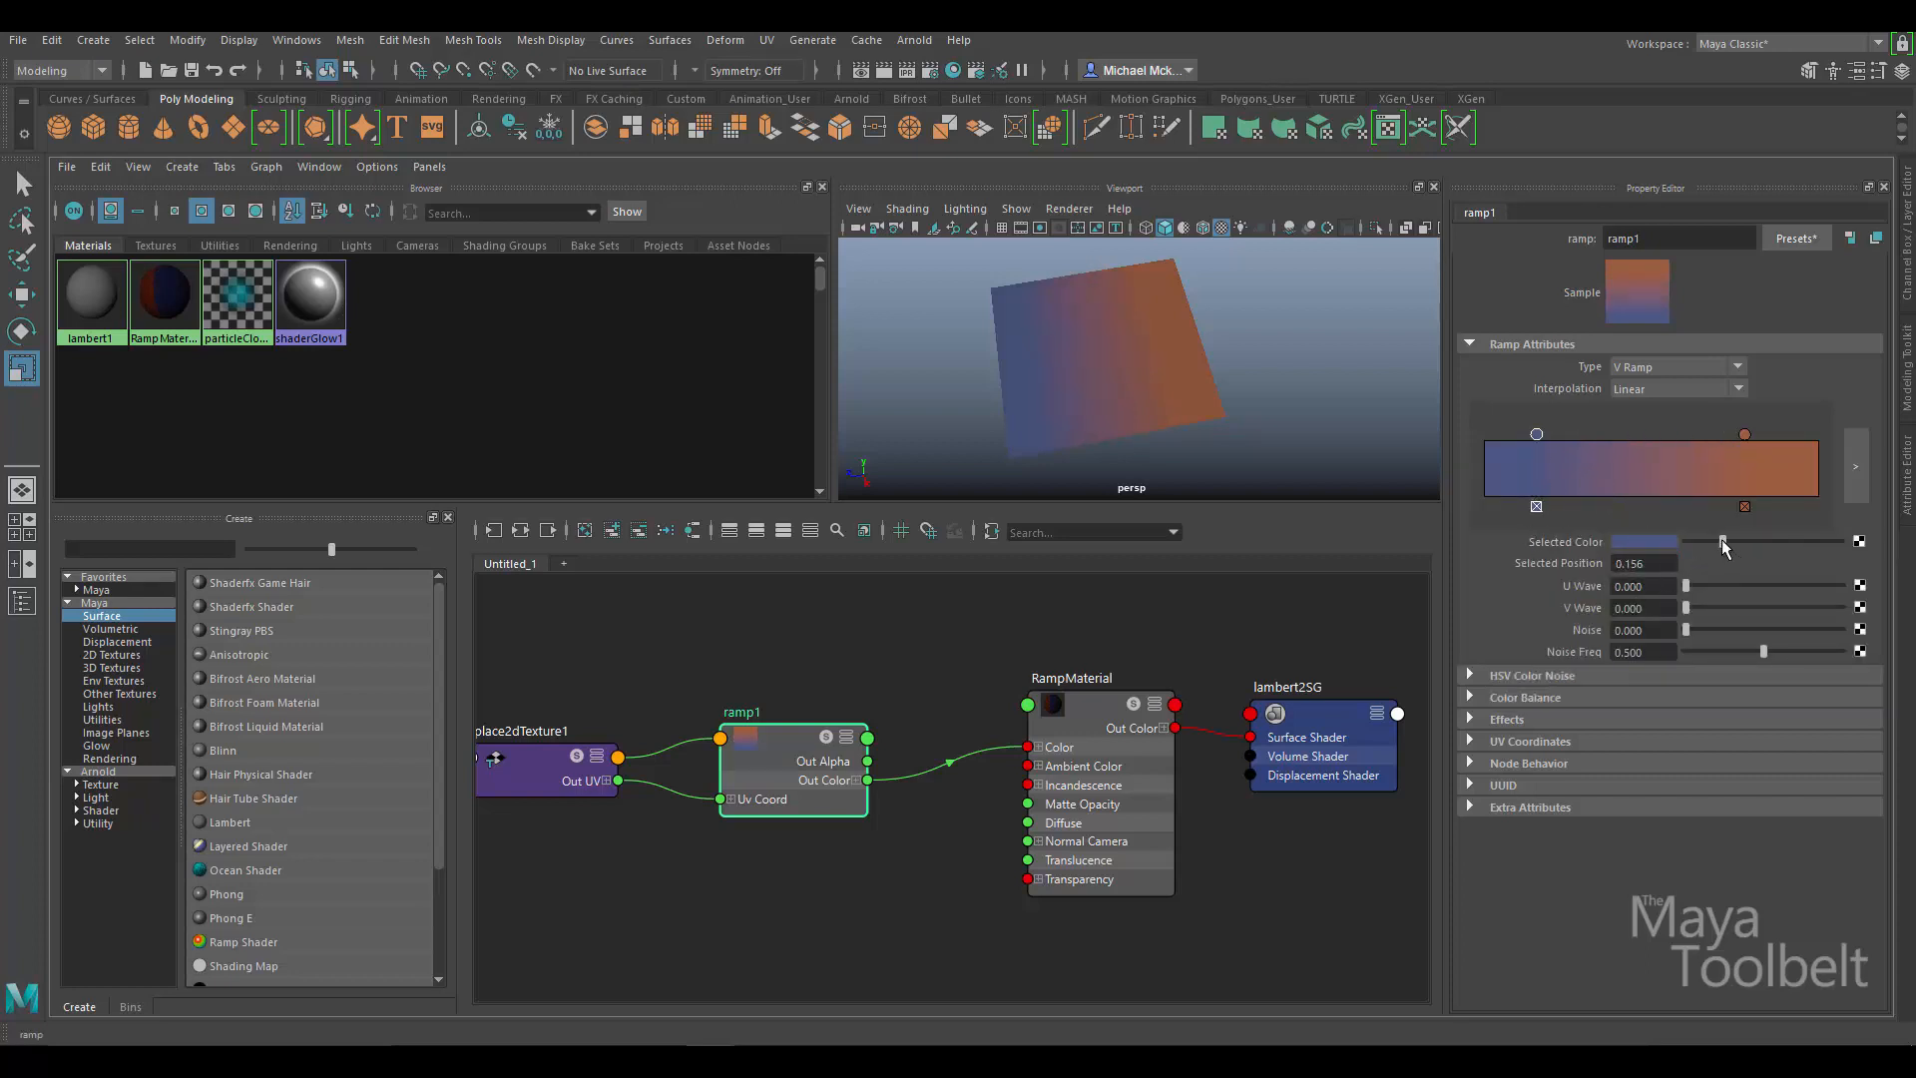
drag(1721, 539, 1737, 559)
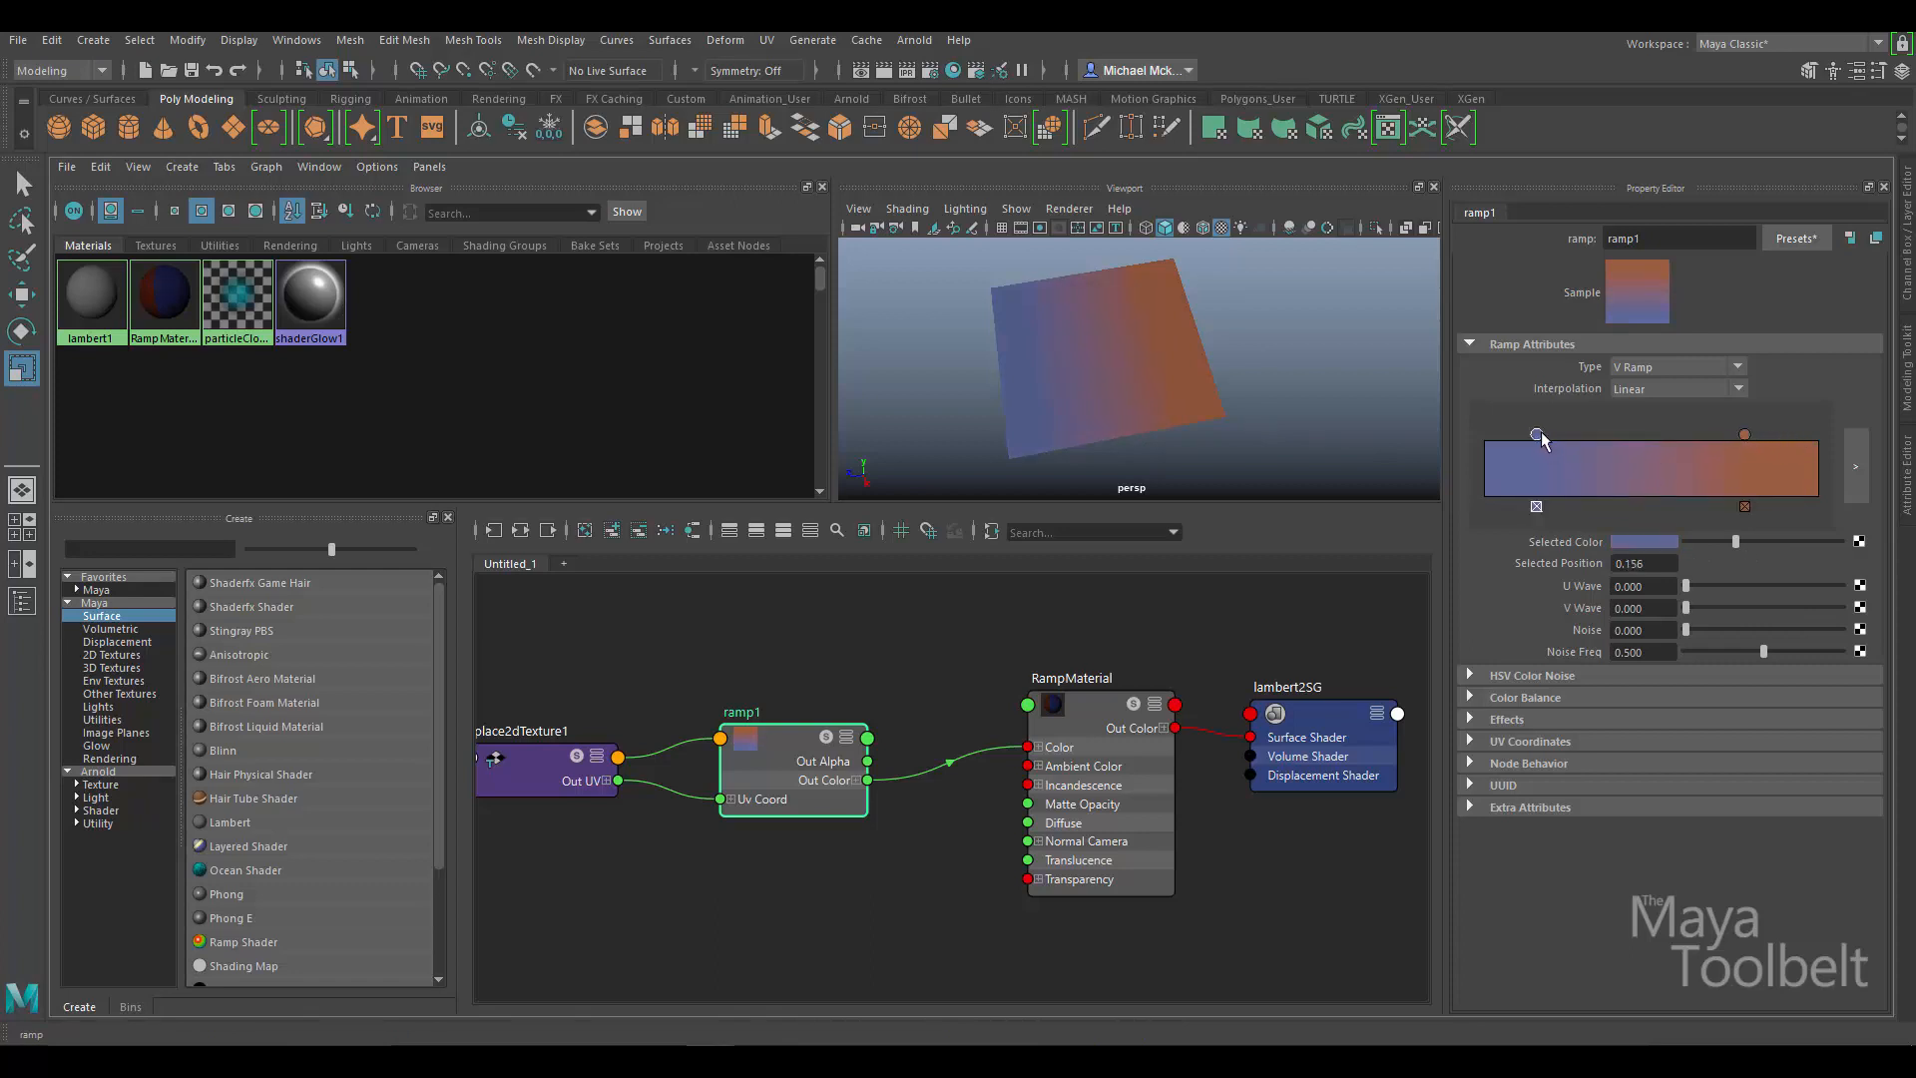
Add a dark magenta marker near the ramp's middle and place the blue marker at position 0 and the brown one at 1.
click(1744, 434)
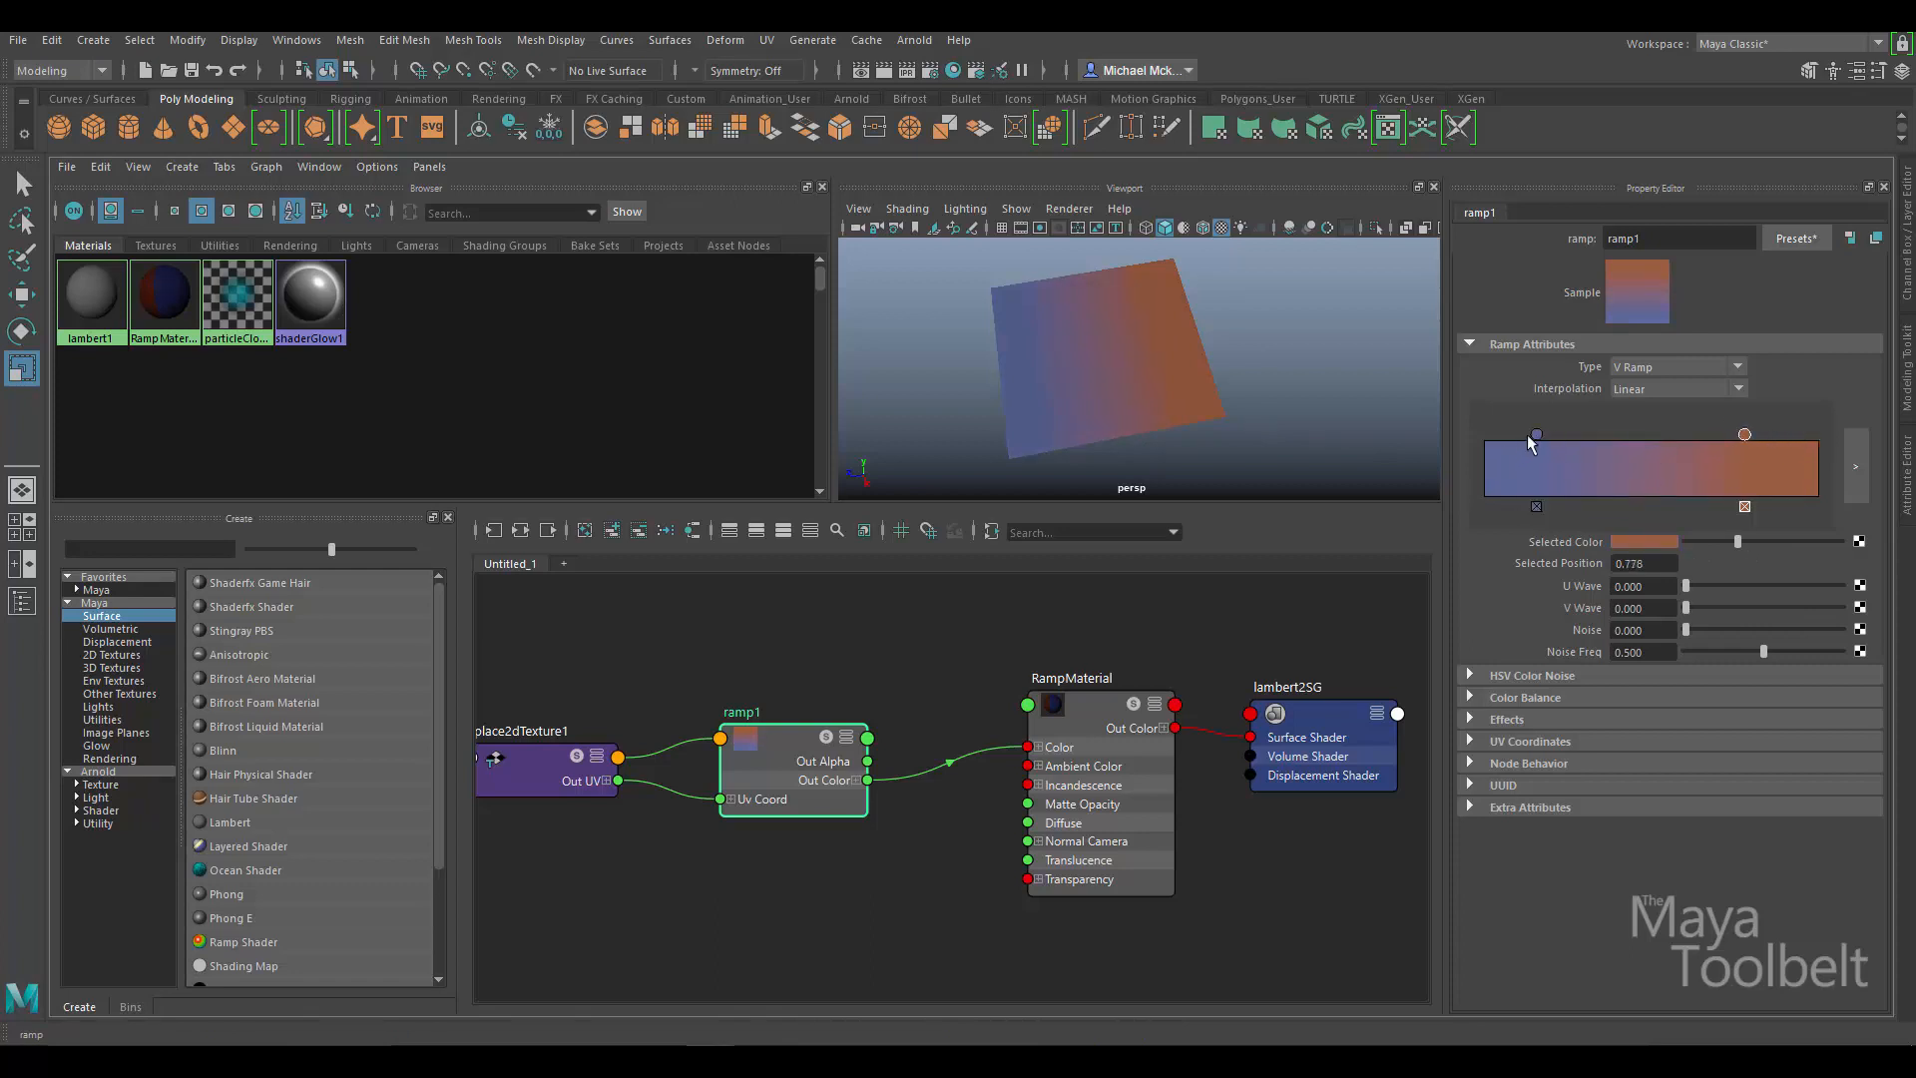
drag(1536, 435, 1524, 435)
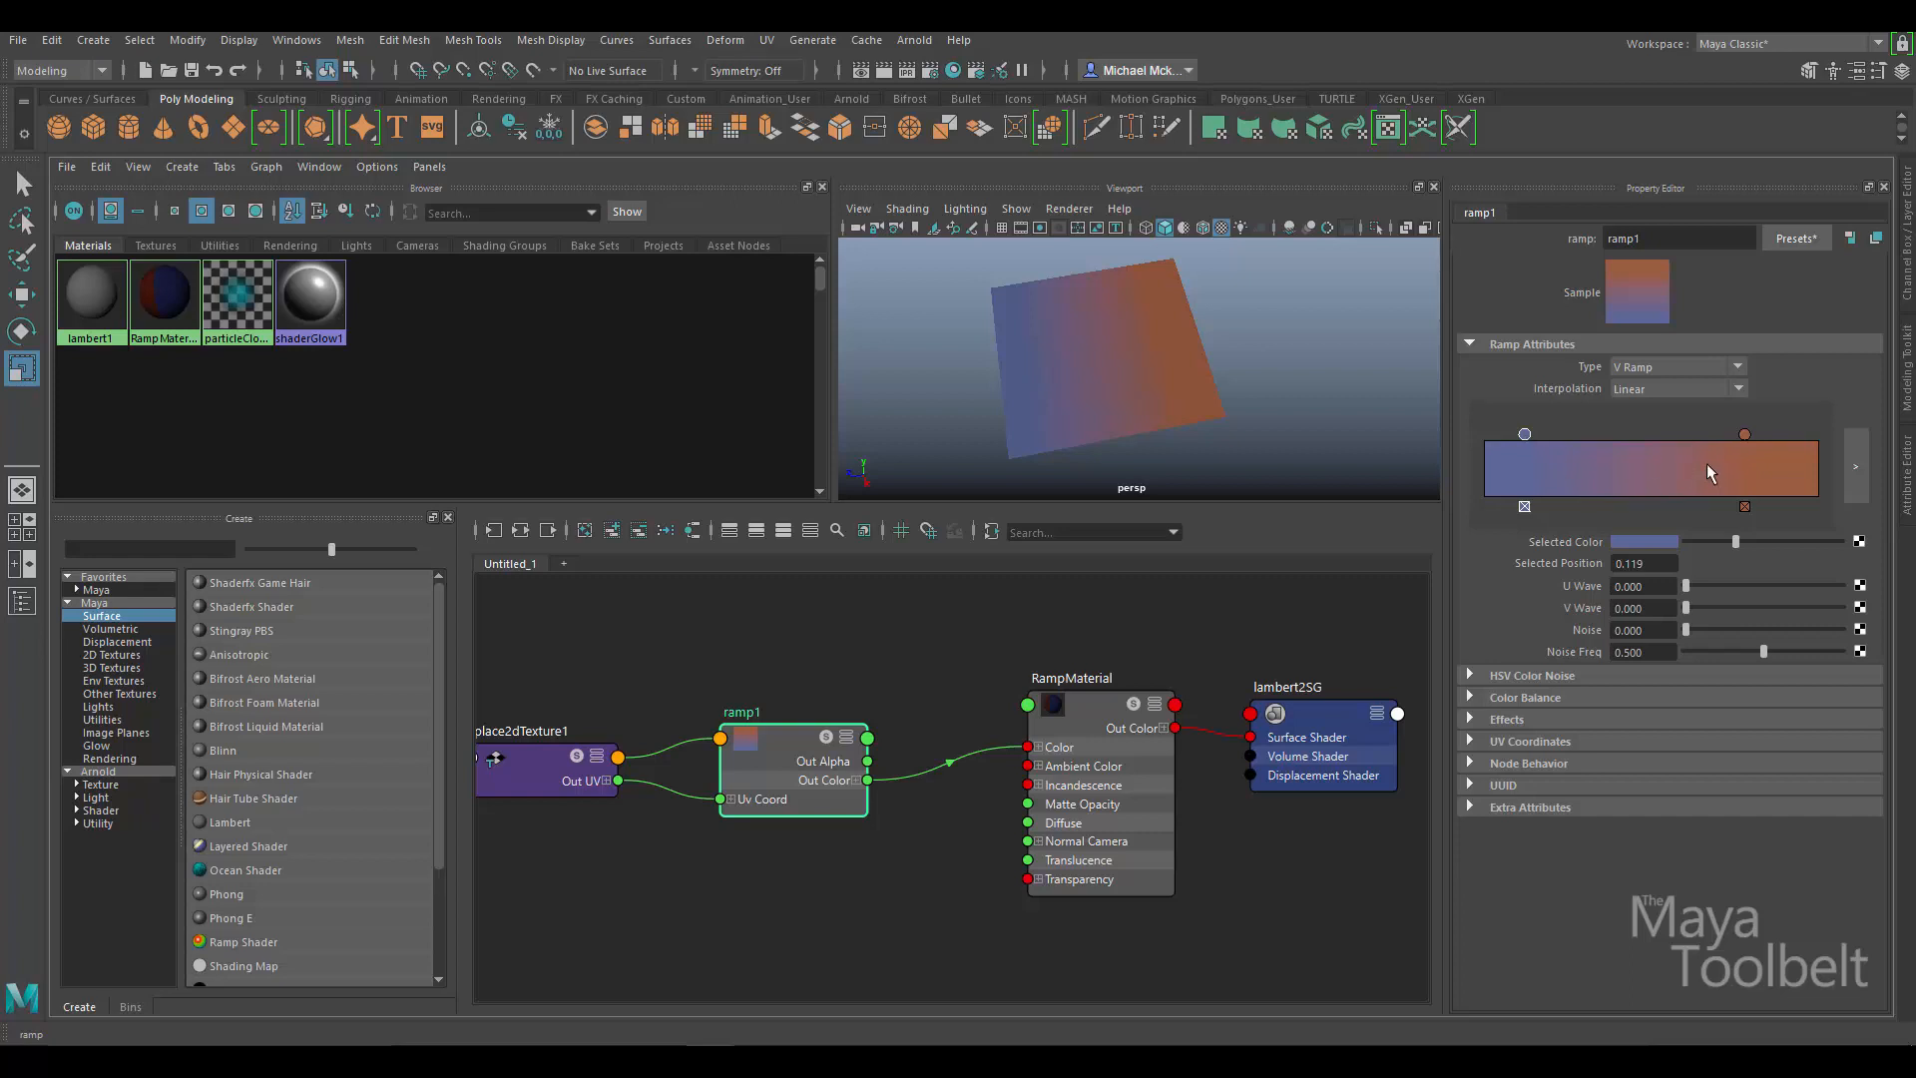
click(1638, 475)
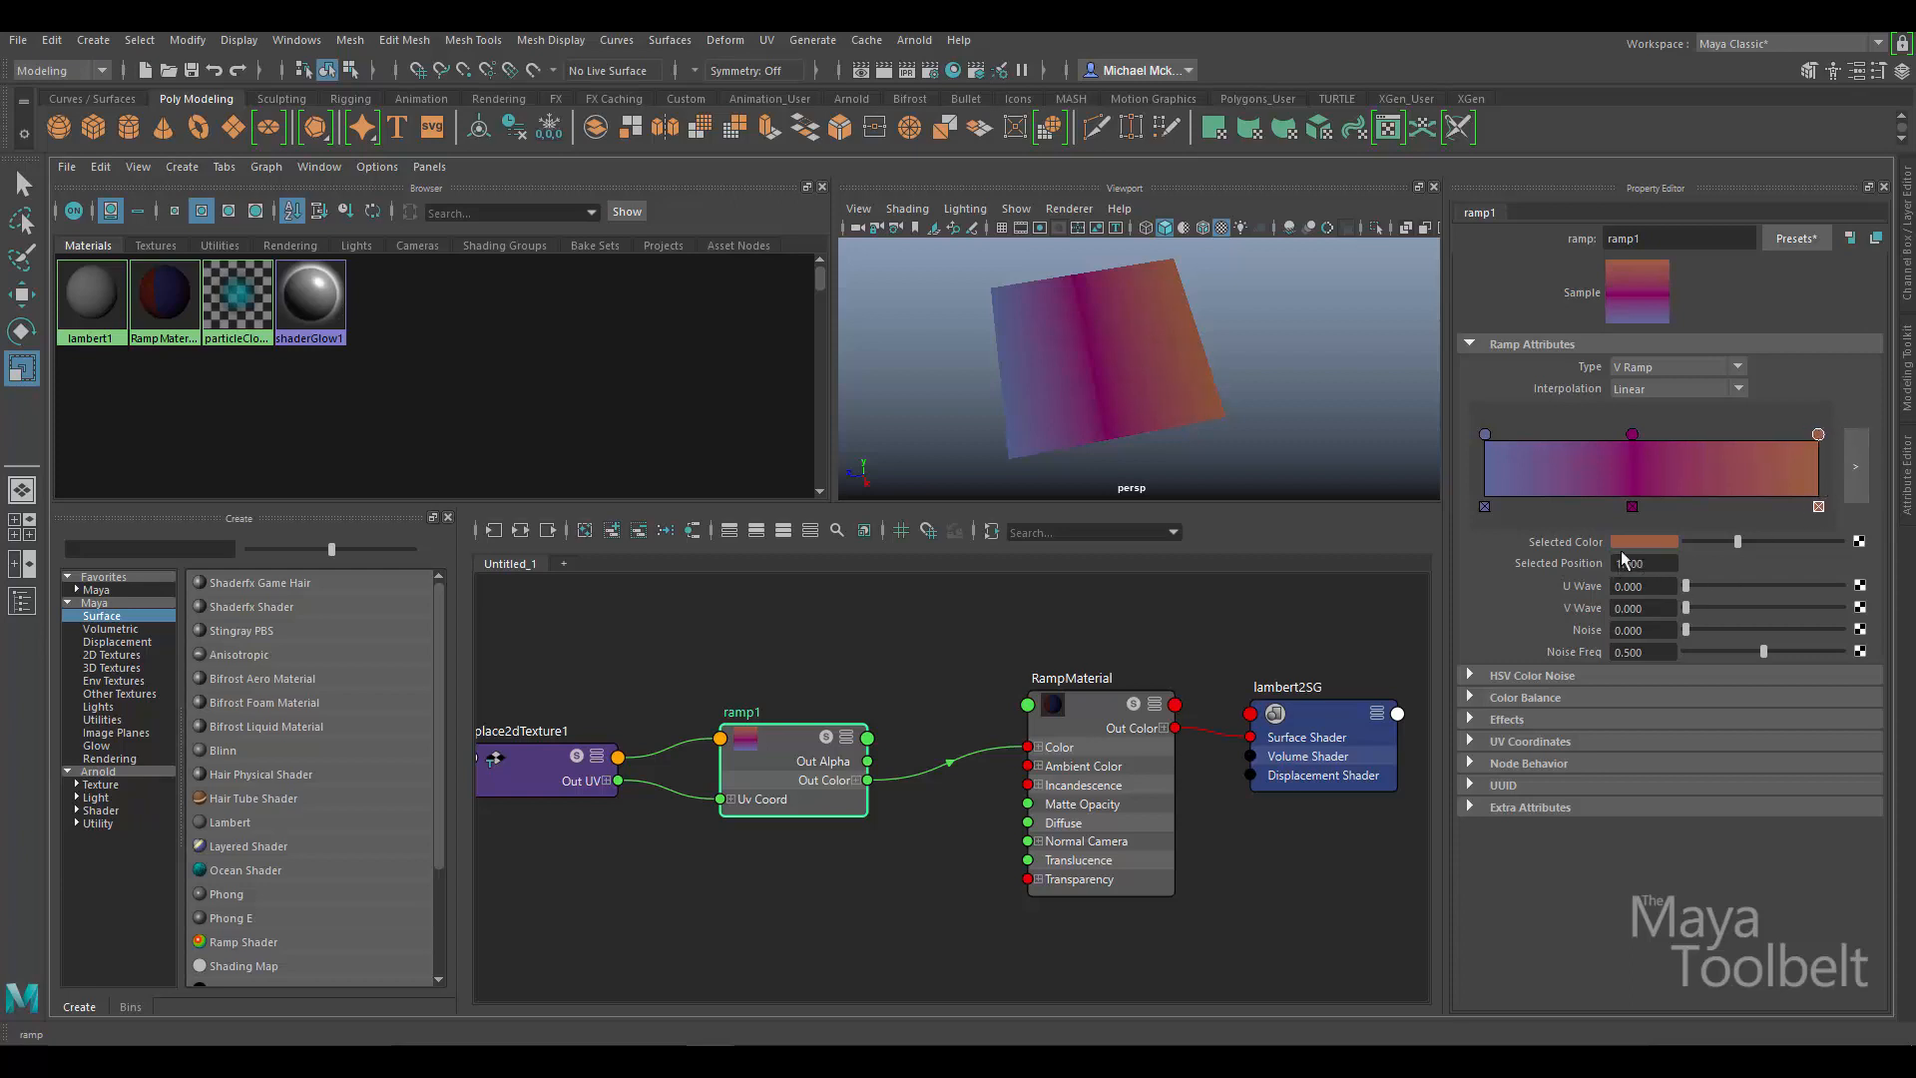
click(1484, 434)
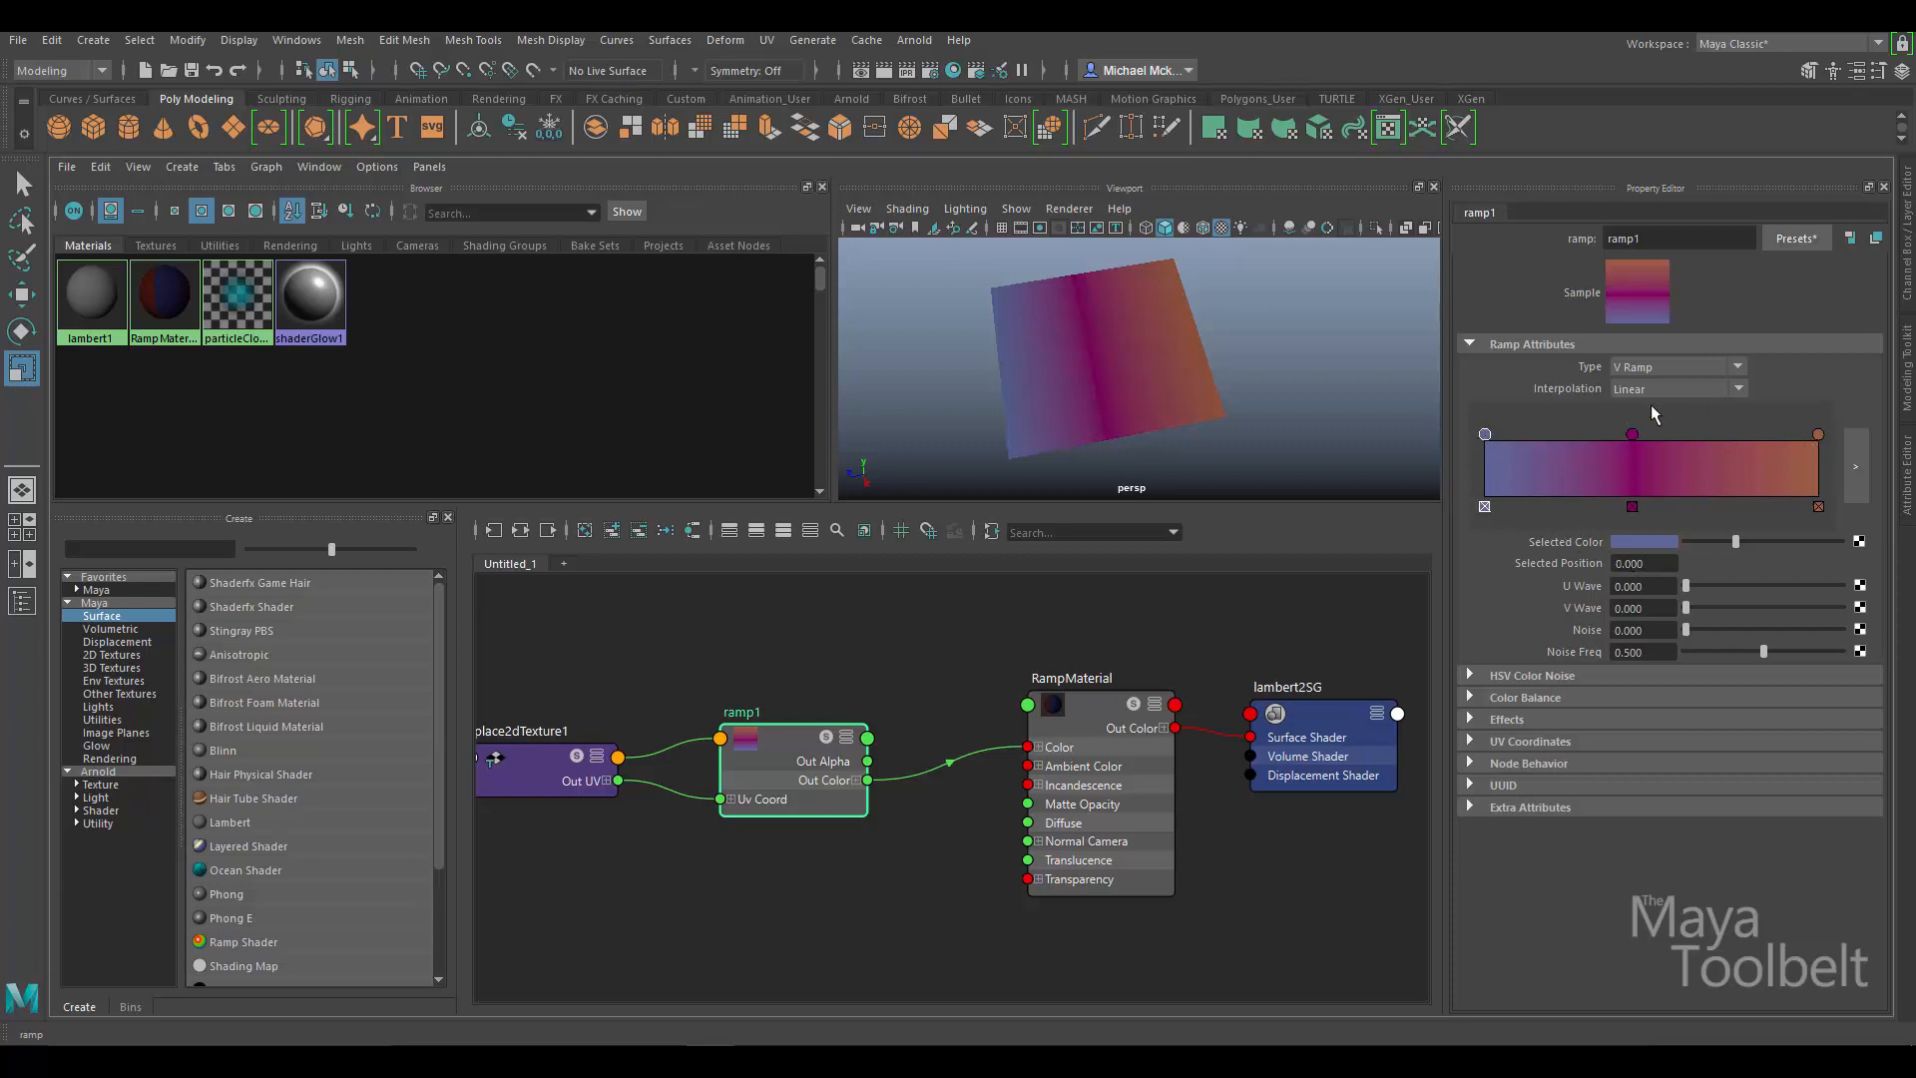
Set the magenta marker's position to exactly 0.5 and check the positions of the blue and brown end markers.
click(1633, 434)
drag(1633, 434, 1657, 503)
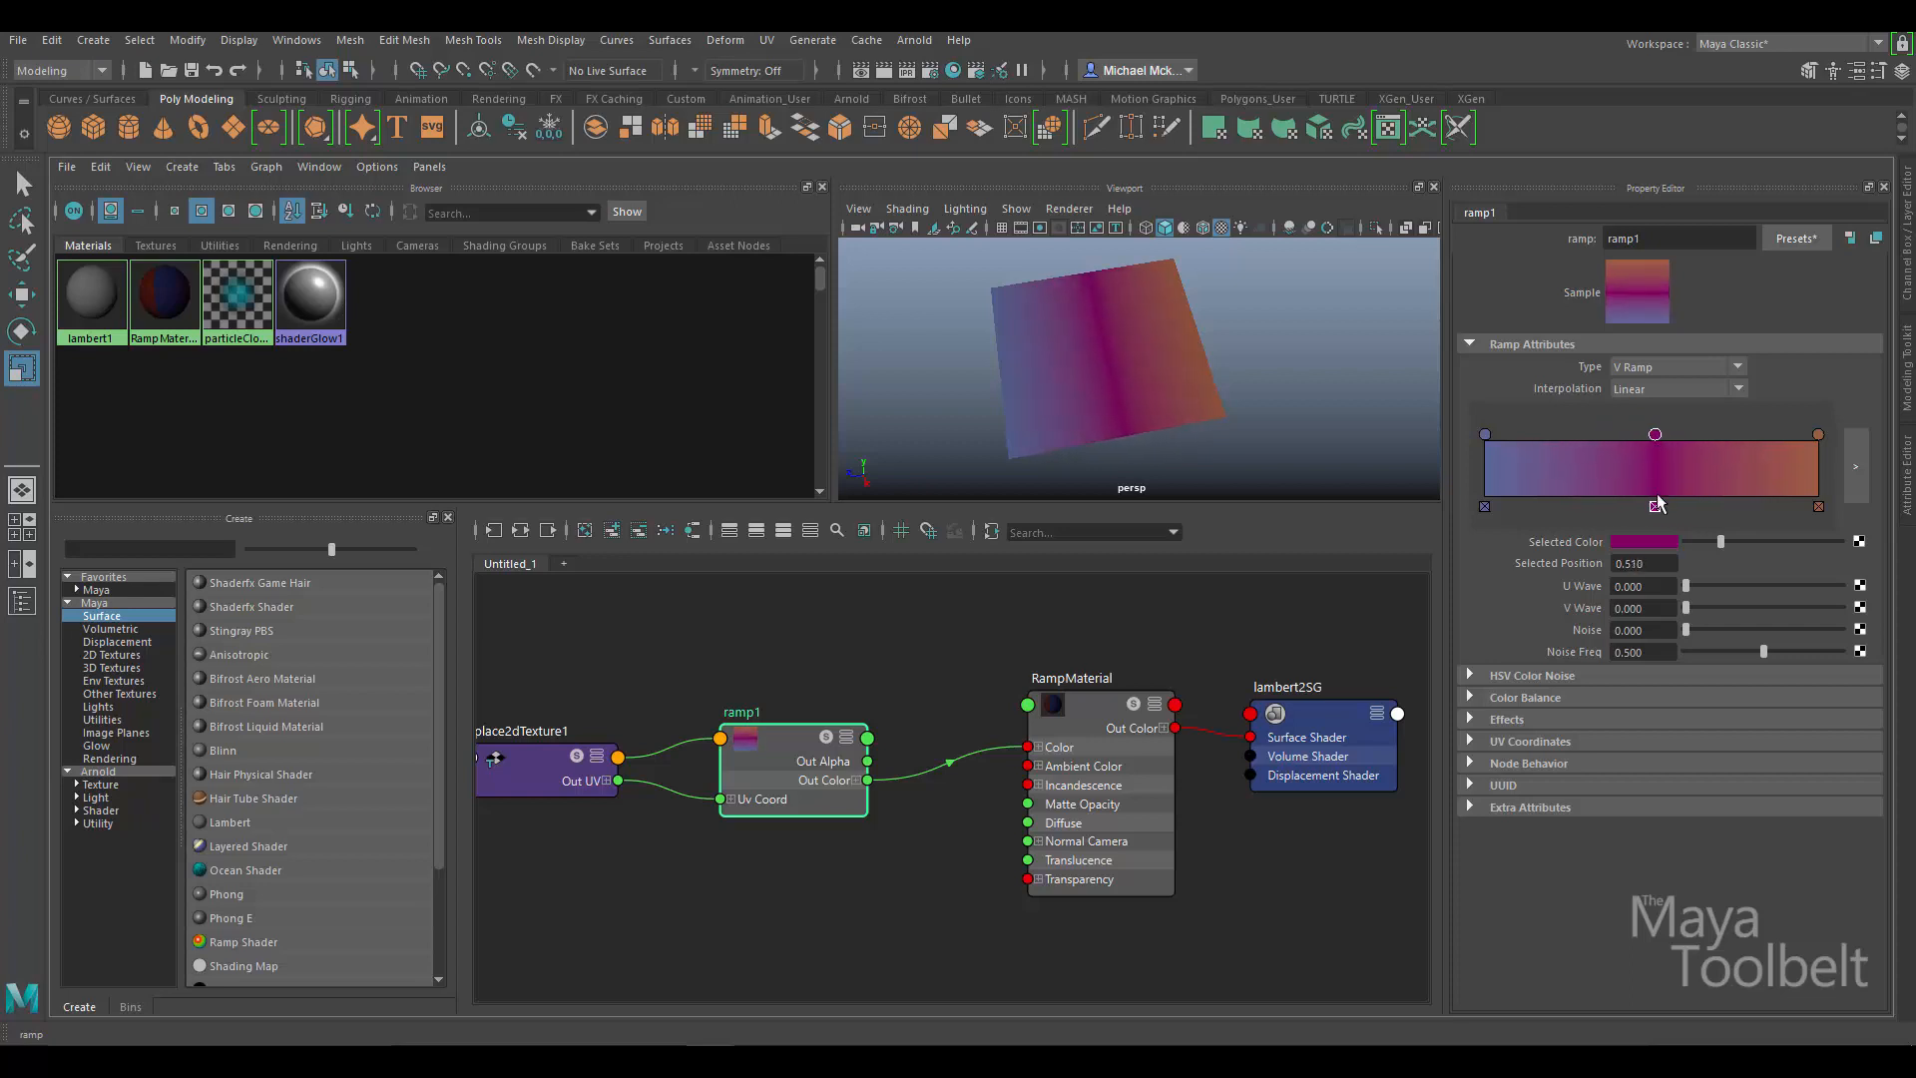
click(1661, 564)
text(0.5)
key(Return)
click(1486, 434)
click(1817, 434)
click(1652, 434)
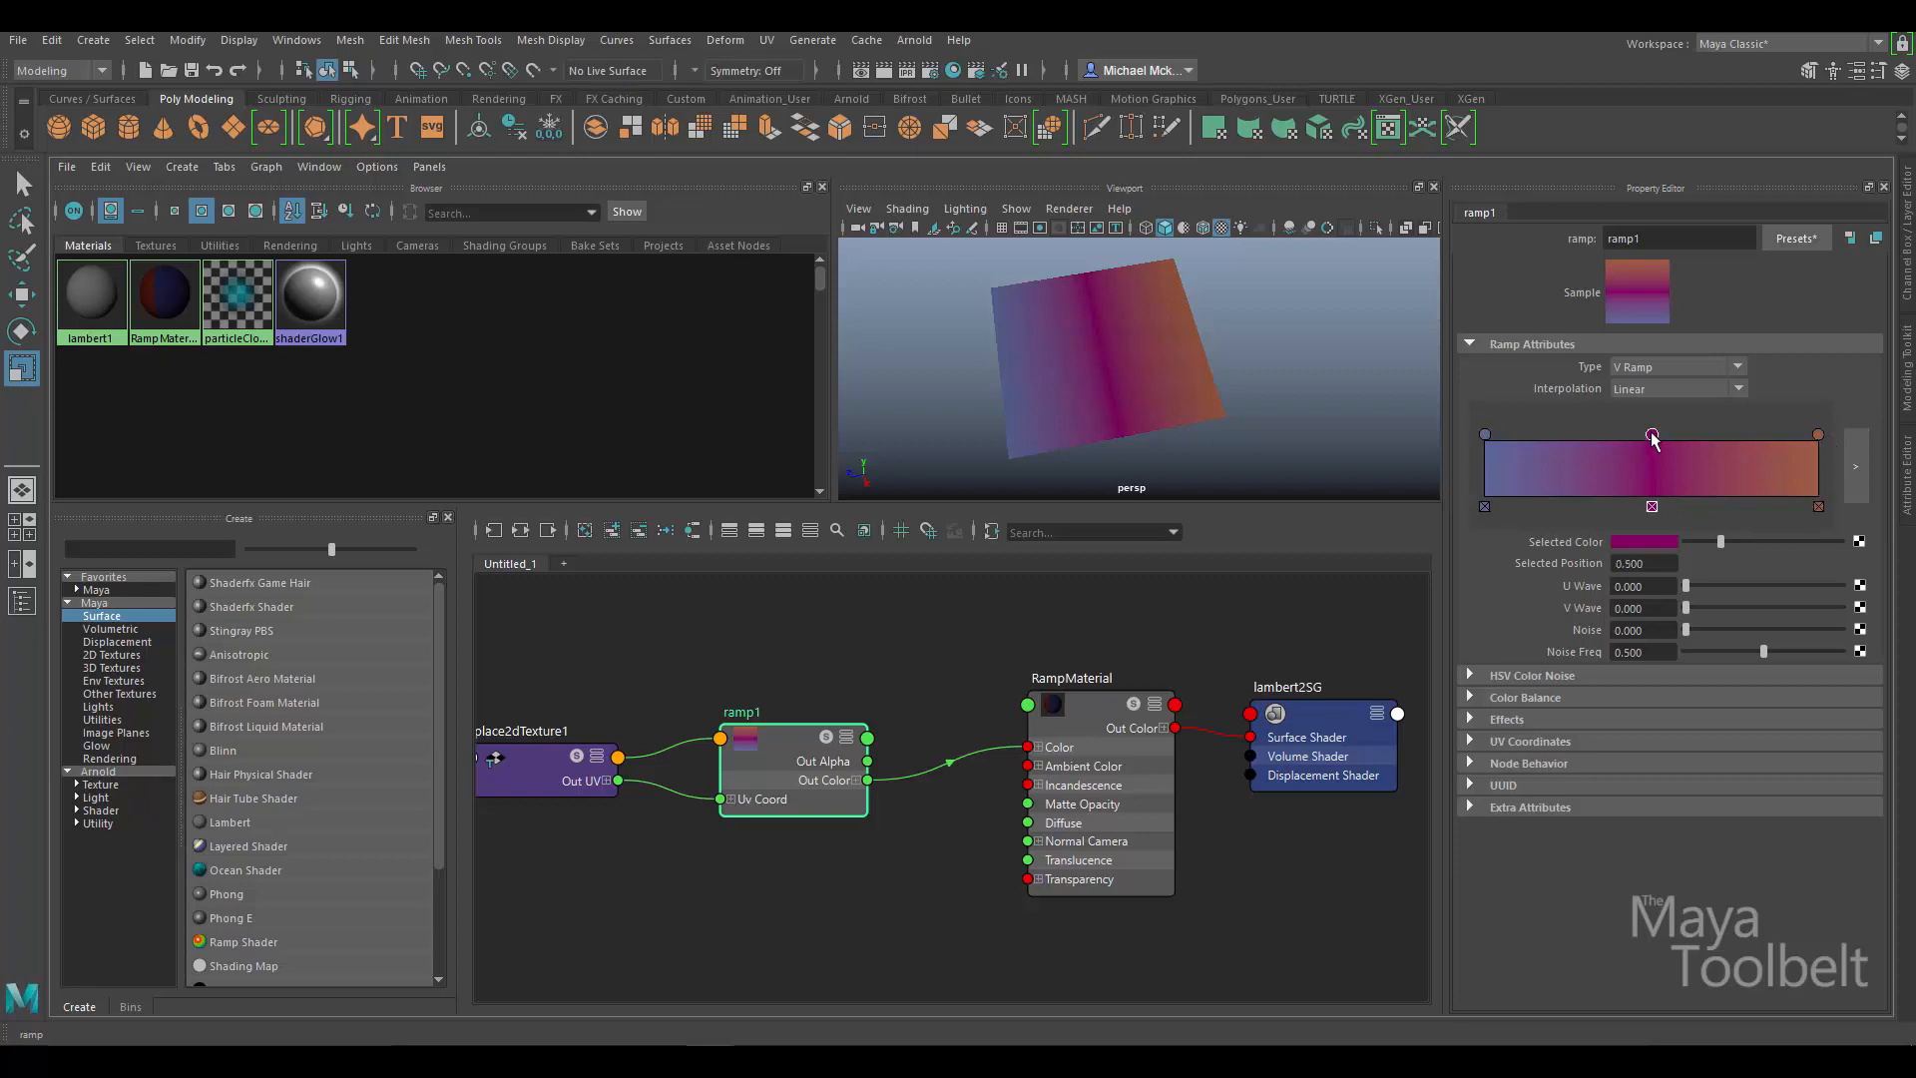
Select the brown end marker and set its position to 0.75.
click(1483, 437)
click(1819, 435)
double_click(1655, 565)
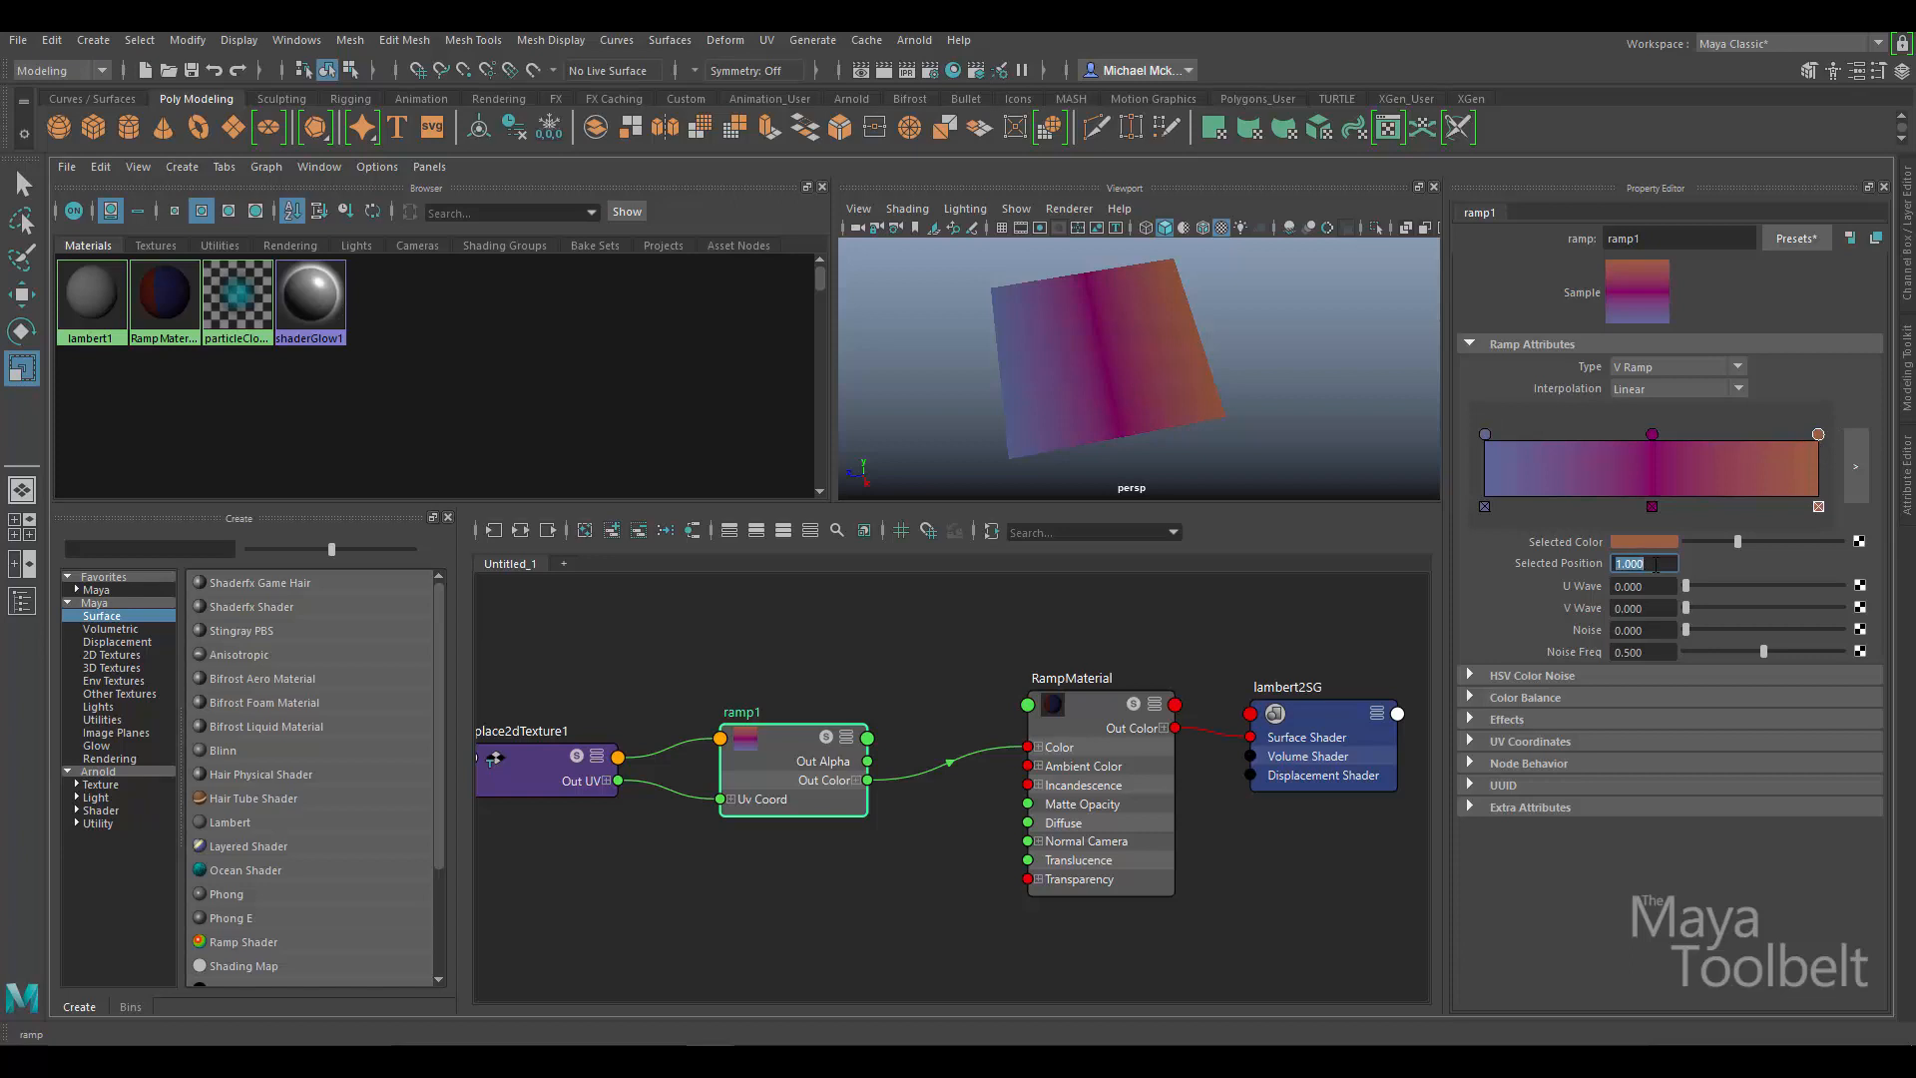
text(.7)
key(Return)
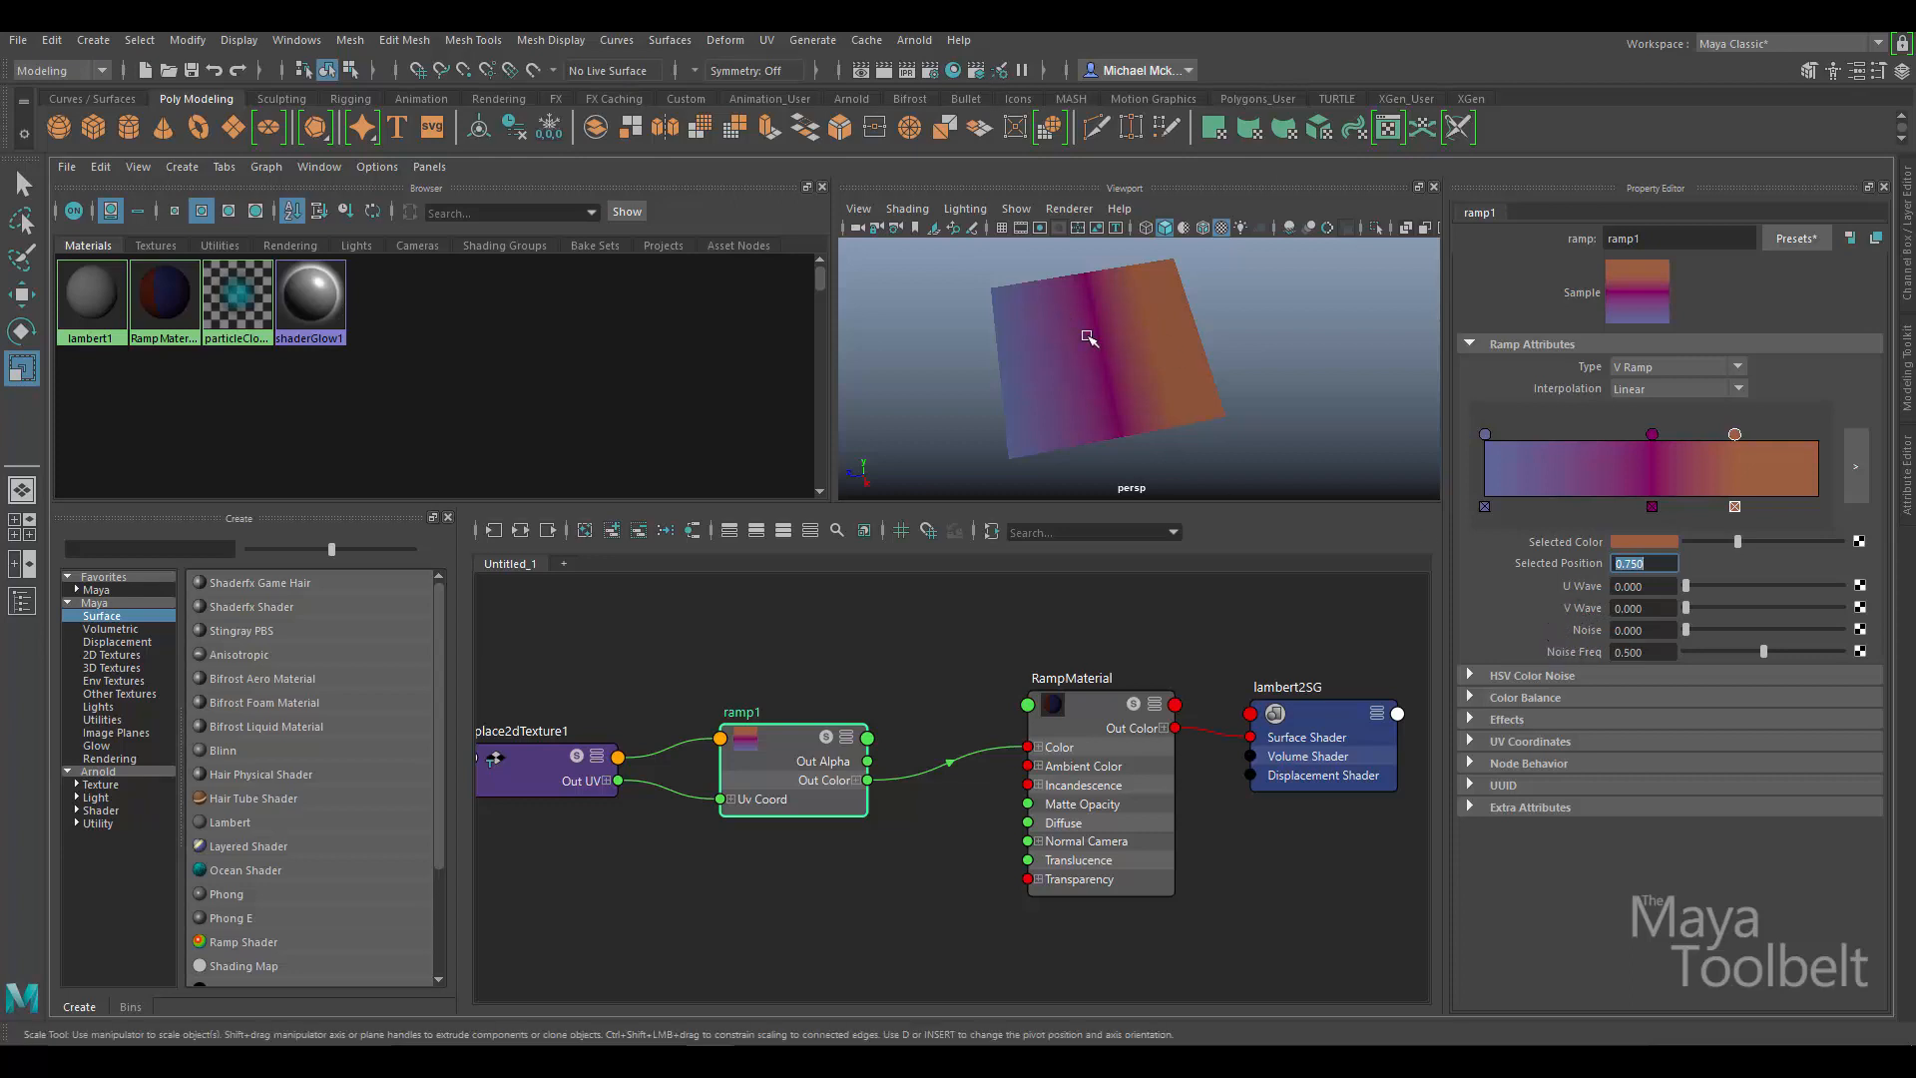
Try the wave settings on the V Ramp, switch to U Ramp with a U Wave of about 0.265, and undo the wave.
mouse_move(1693, 608)
mouse_down()
mouse_move(1731, 634)
mouse_move(1682, 609)
mouse_up()
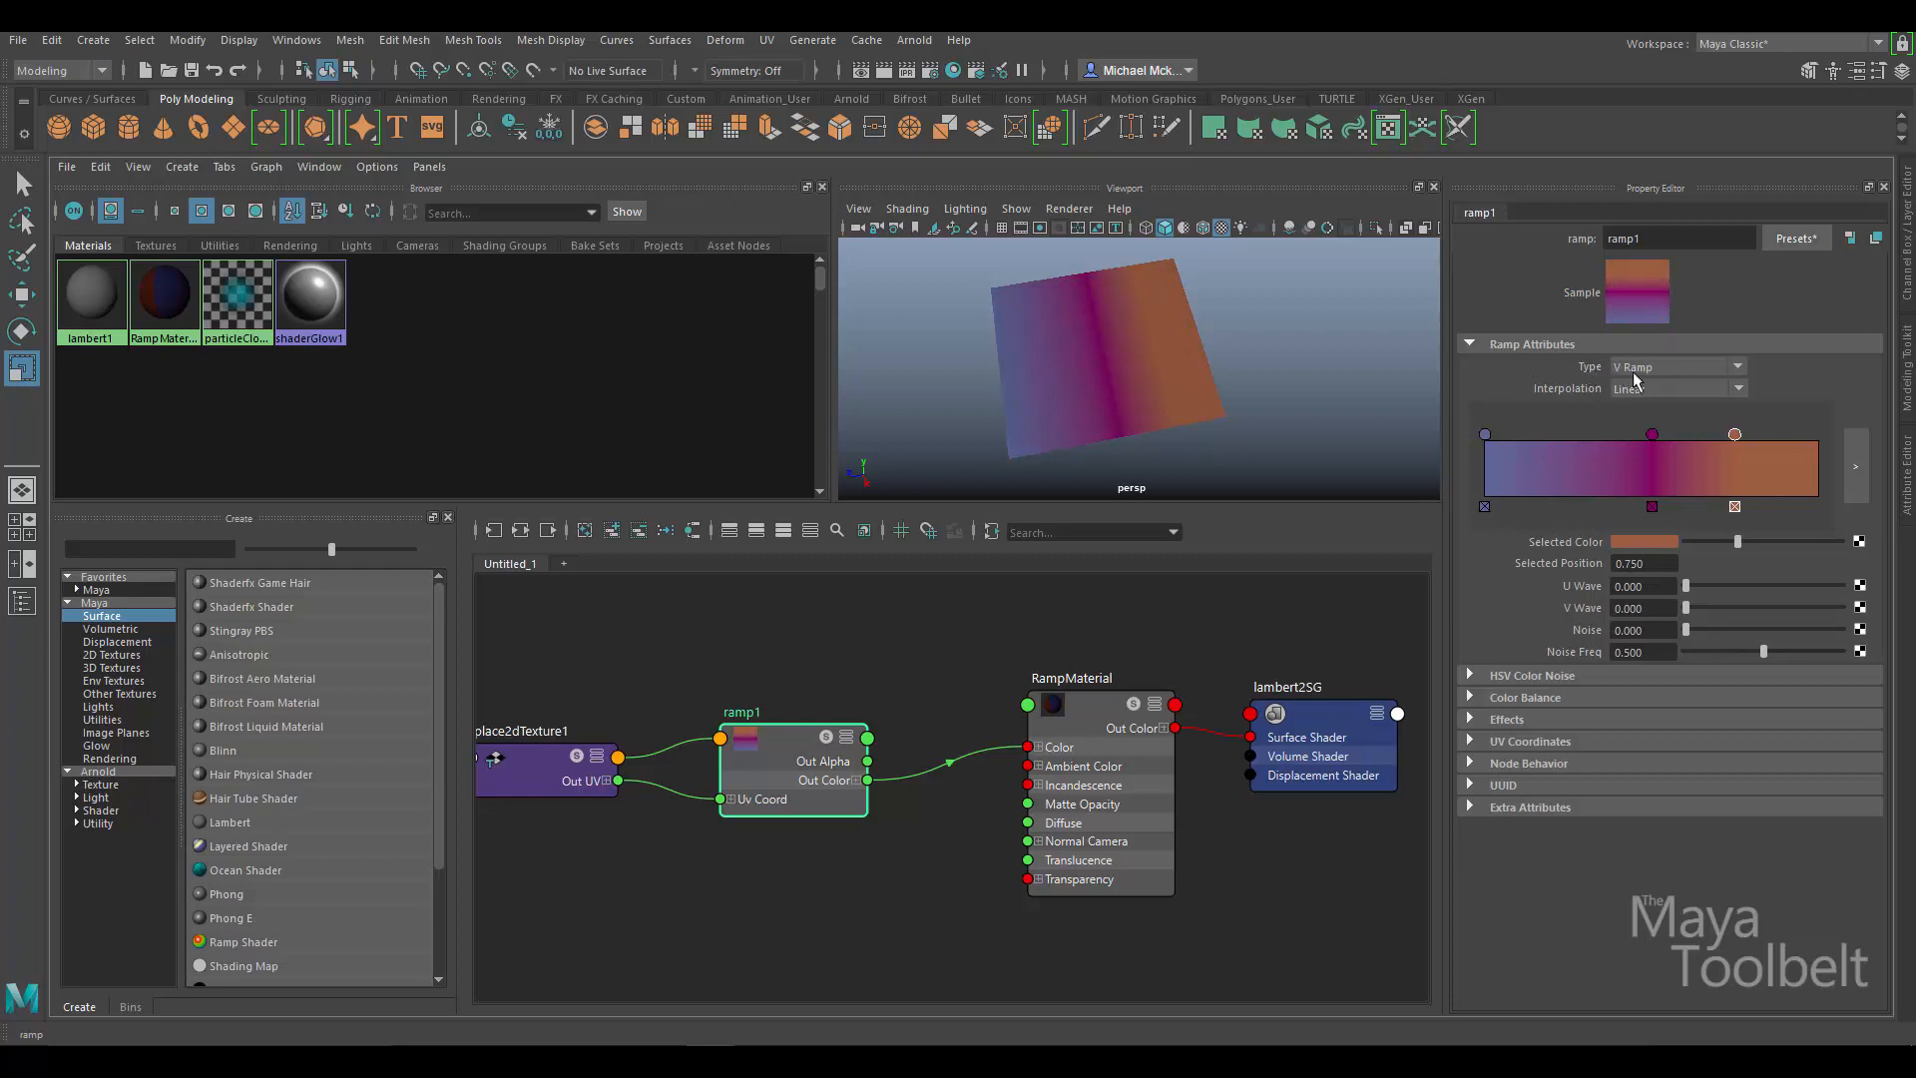
mouse_move(1688, 608)
mouse_down()
mouse_move(1734, 614)
mouse_move(1669, 607)
mouse_move(1762, 585)
mouse_up()
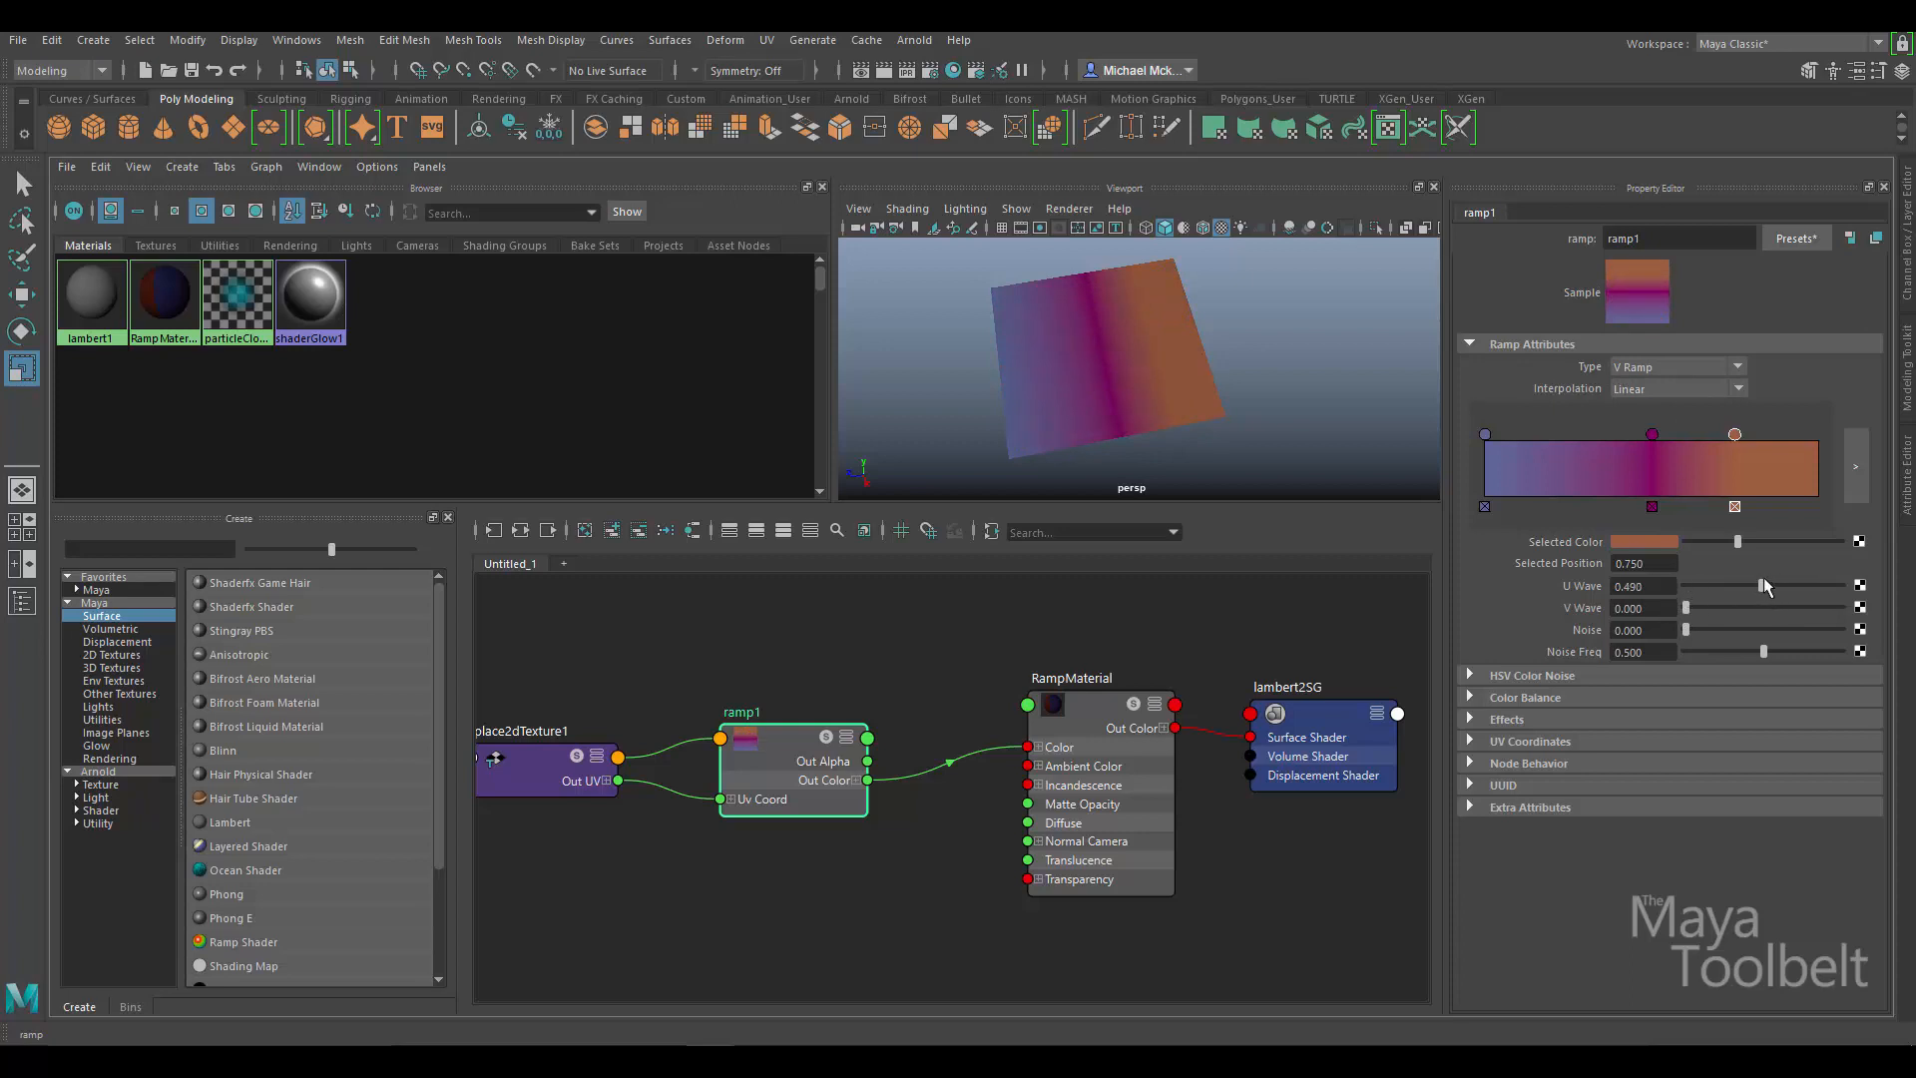
click(1738, 366)
click(1688, 402)
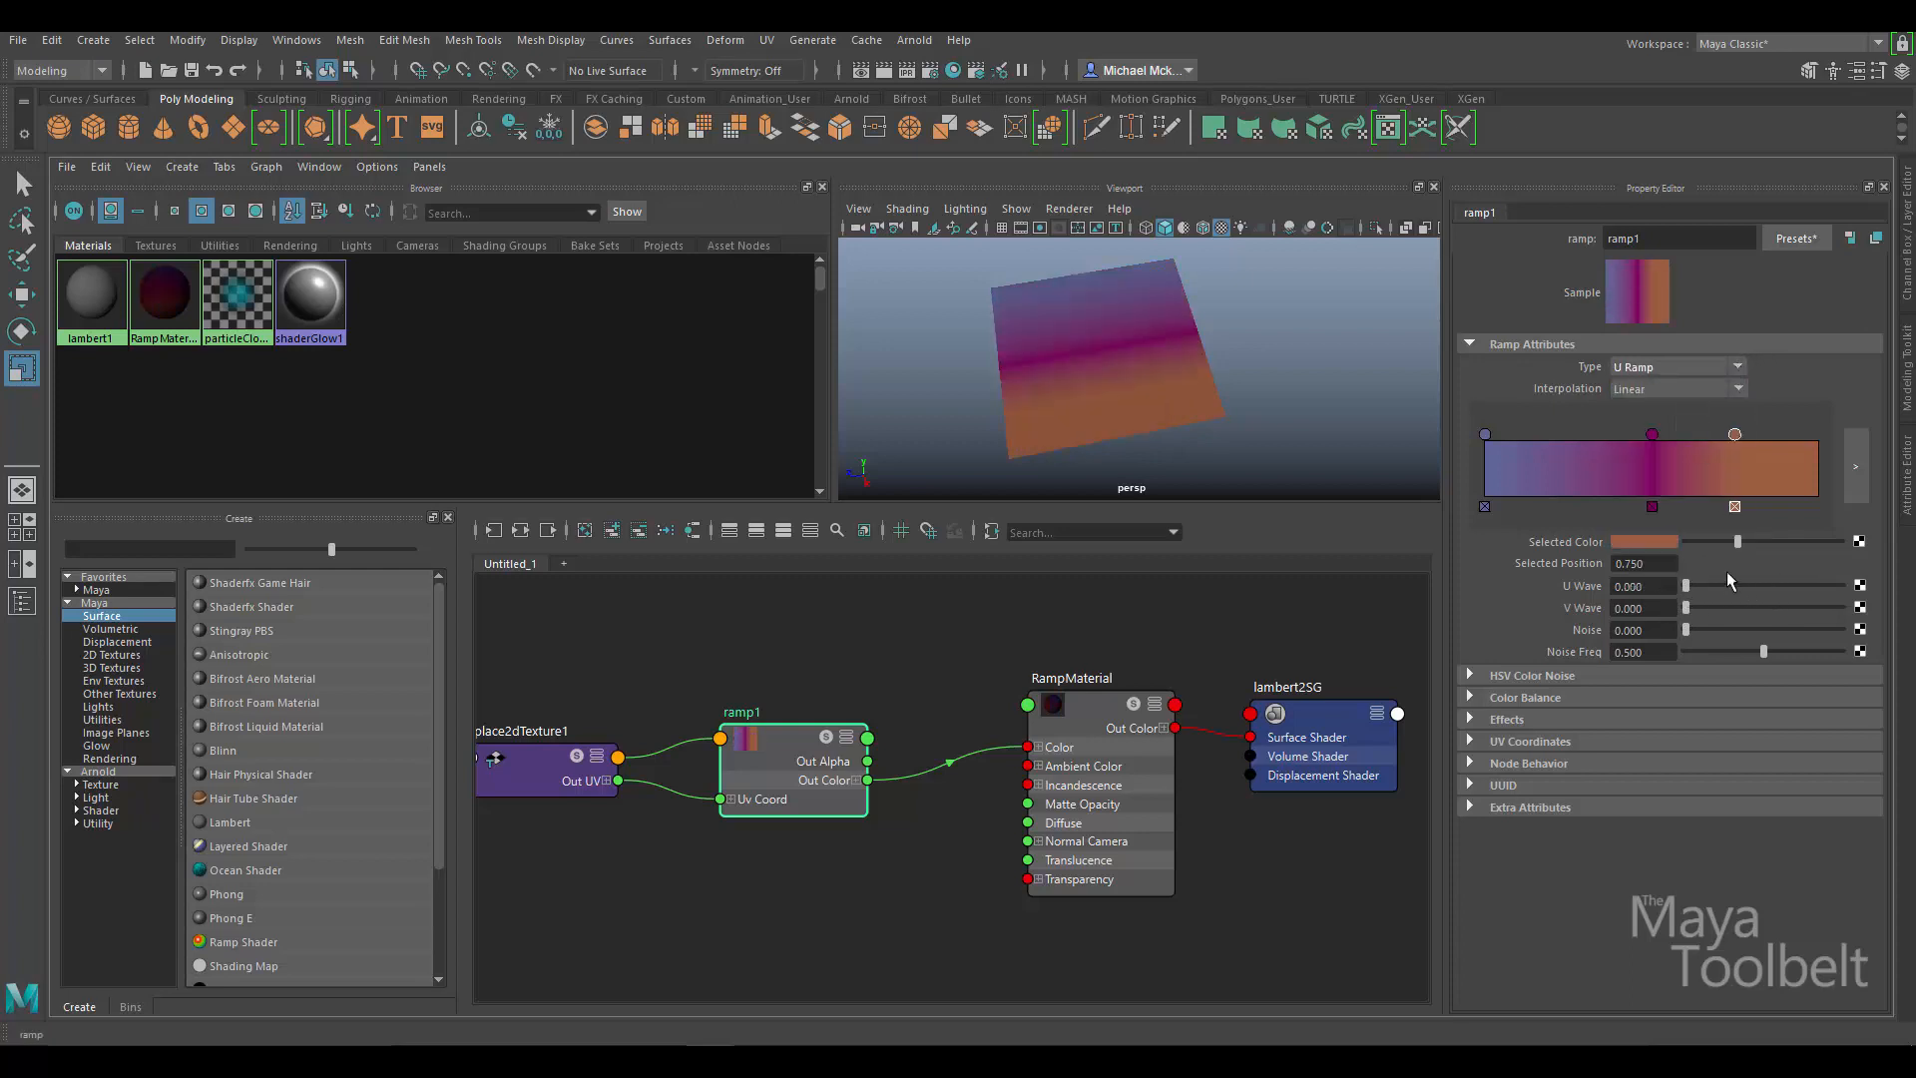
drag(1686, 586, 1726, 586)
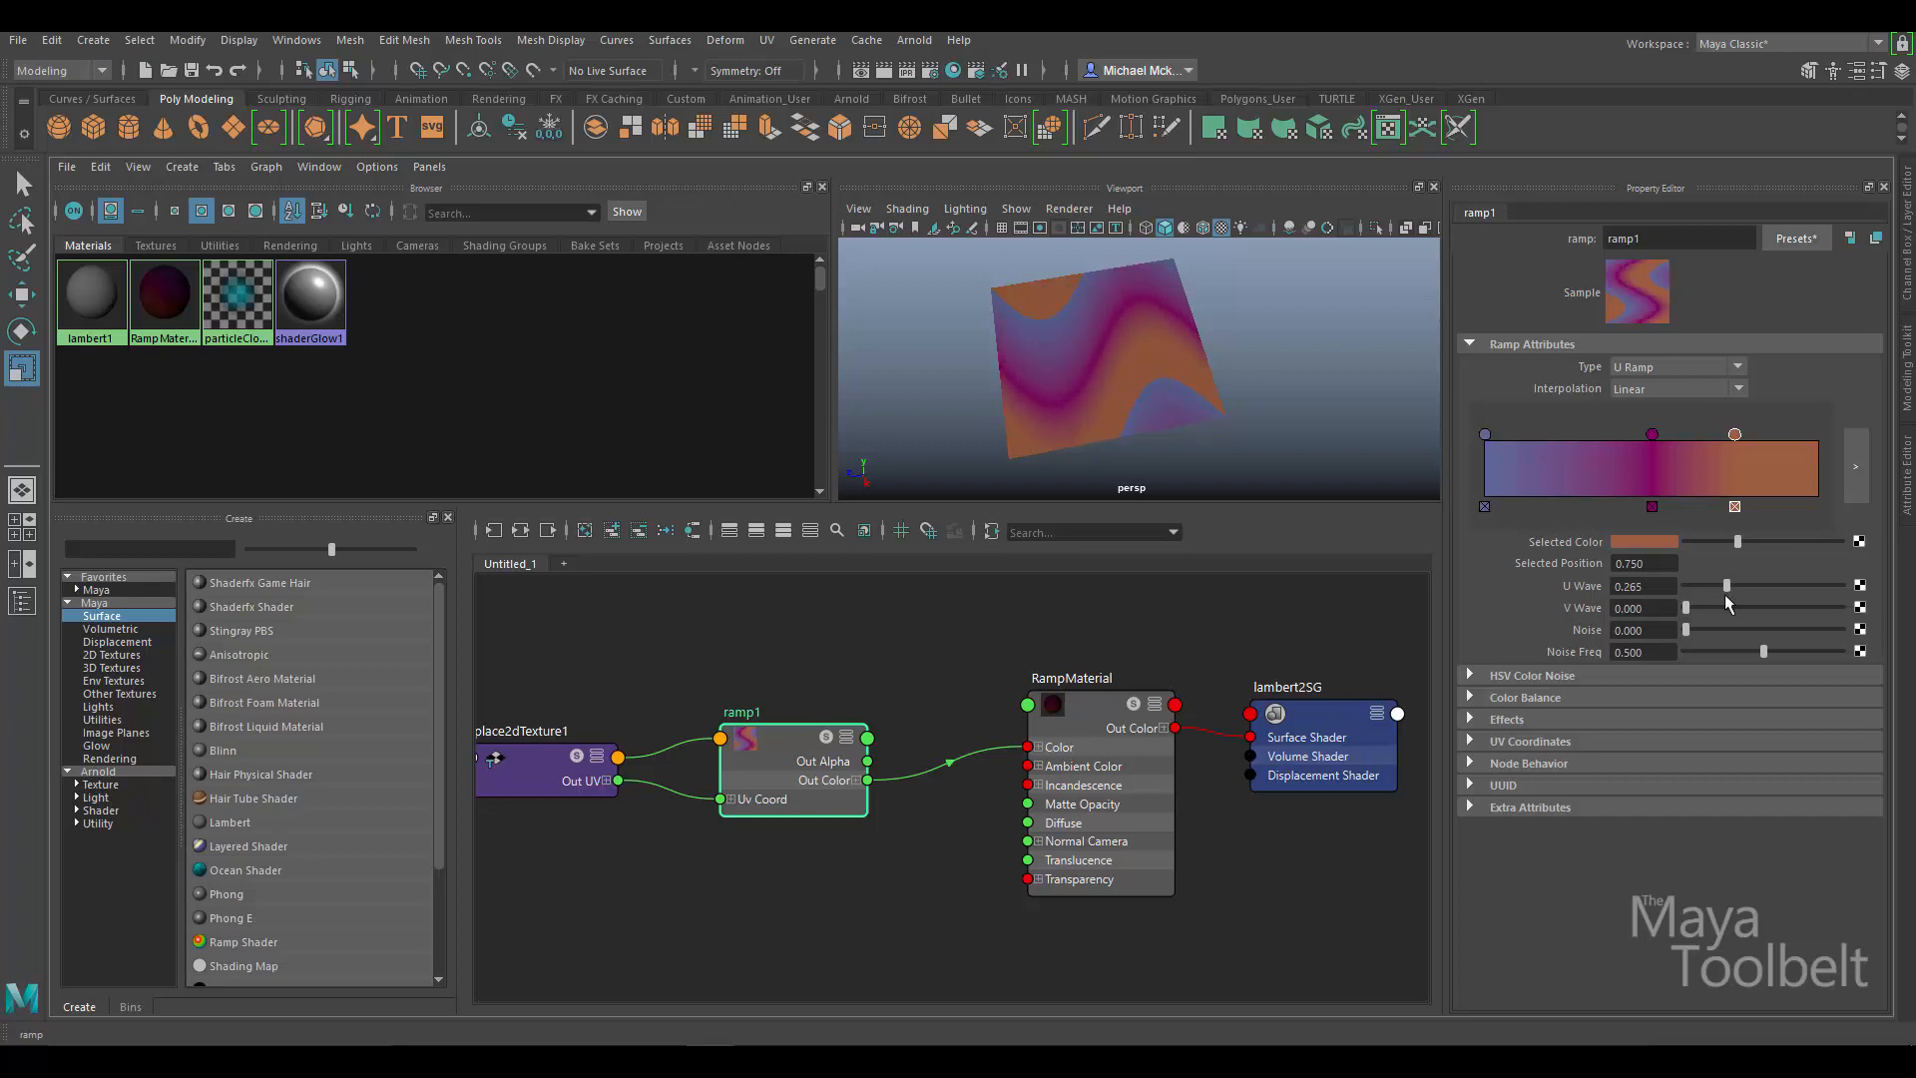
key(ctrl+z)
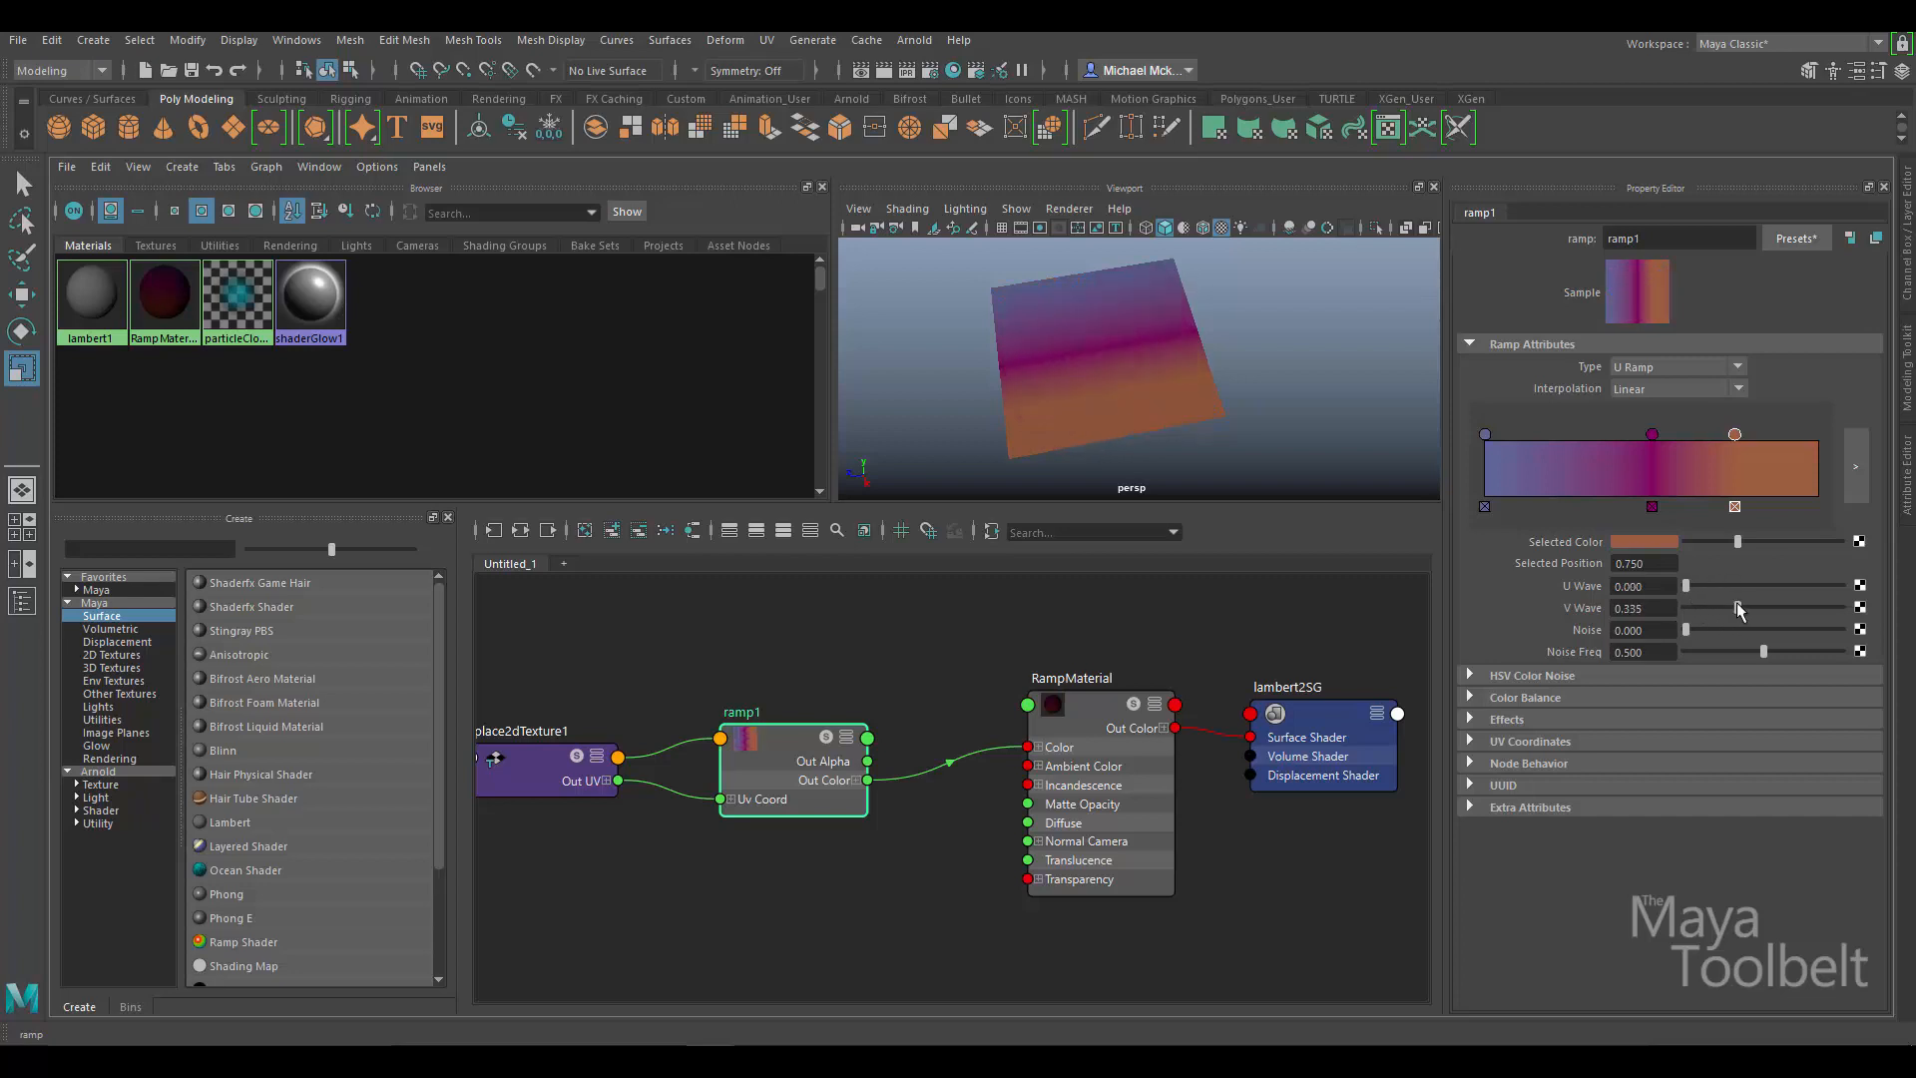
Return the ramp type to V Ramp, try a V Wave of about 0.342, and reset it to 0.
click(1656, 366)
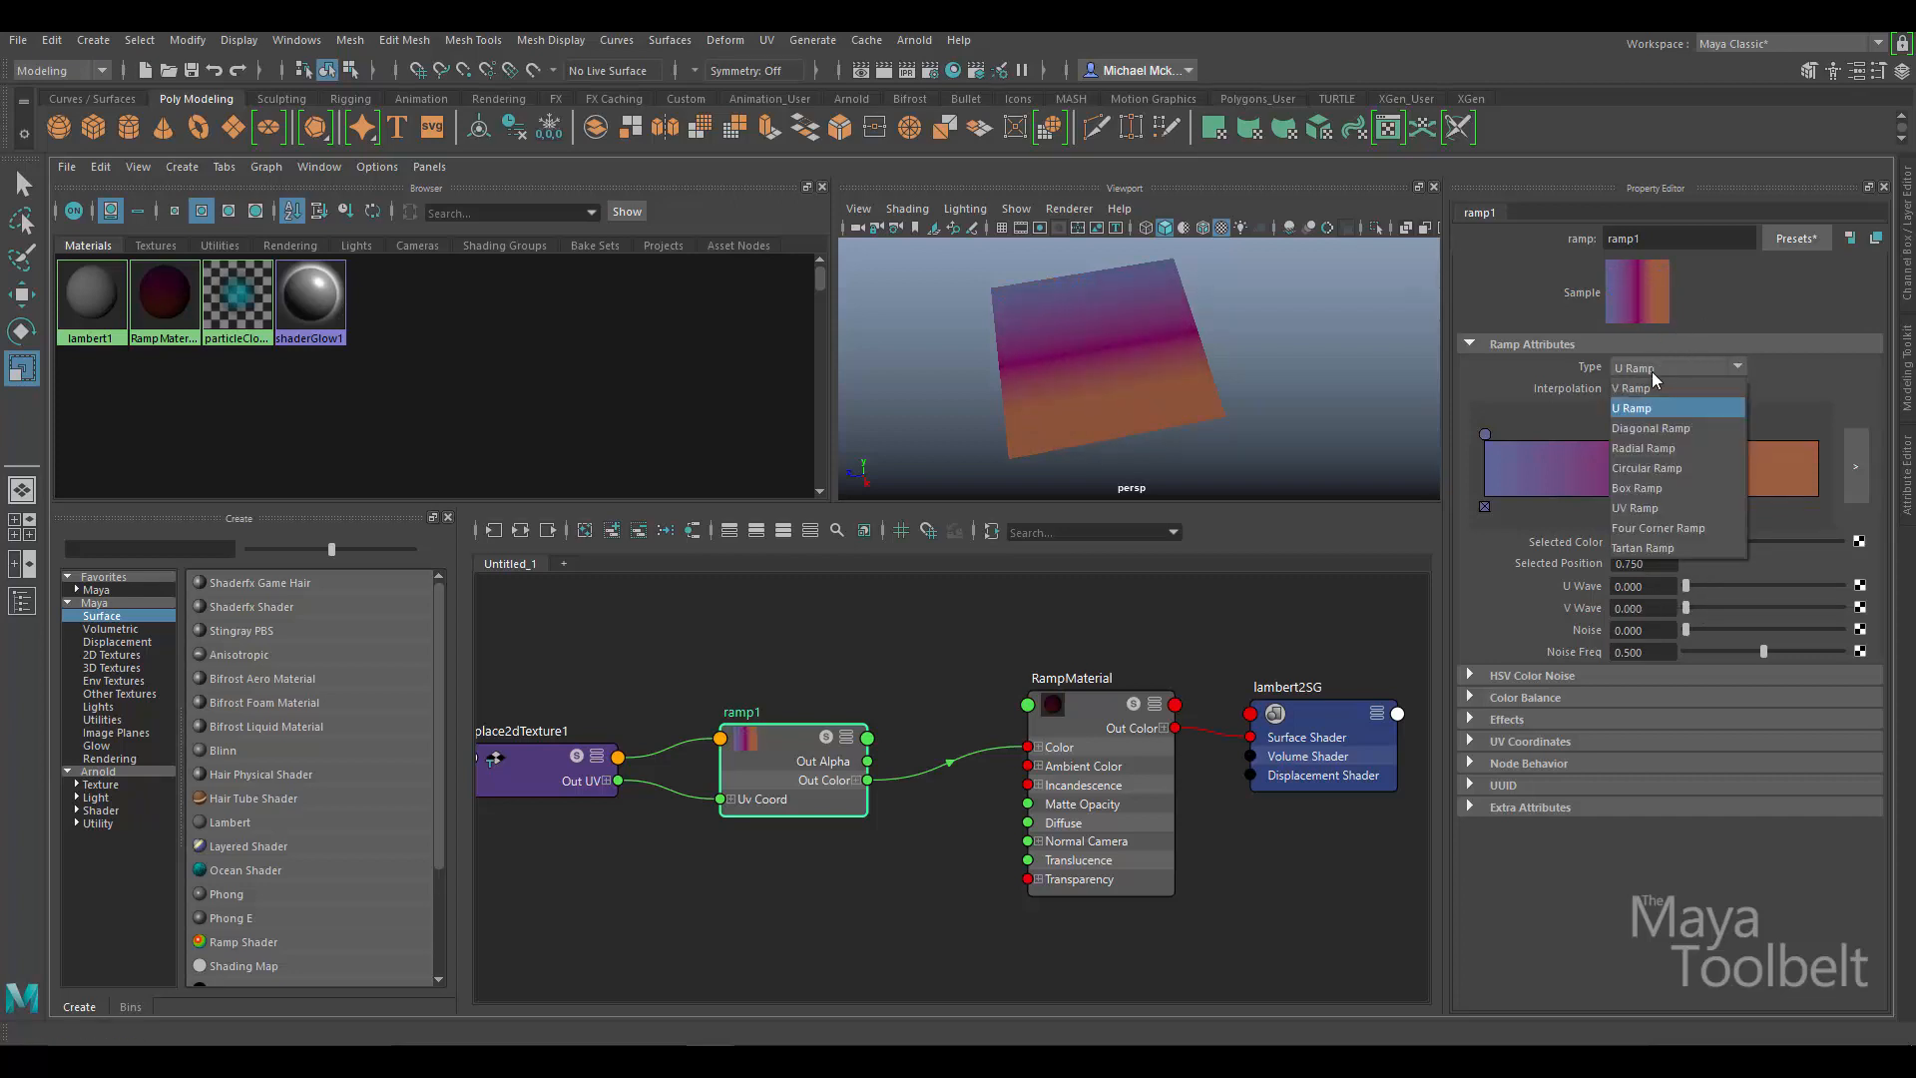
click(1686, 388)
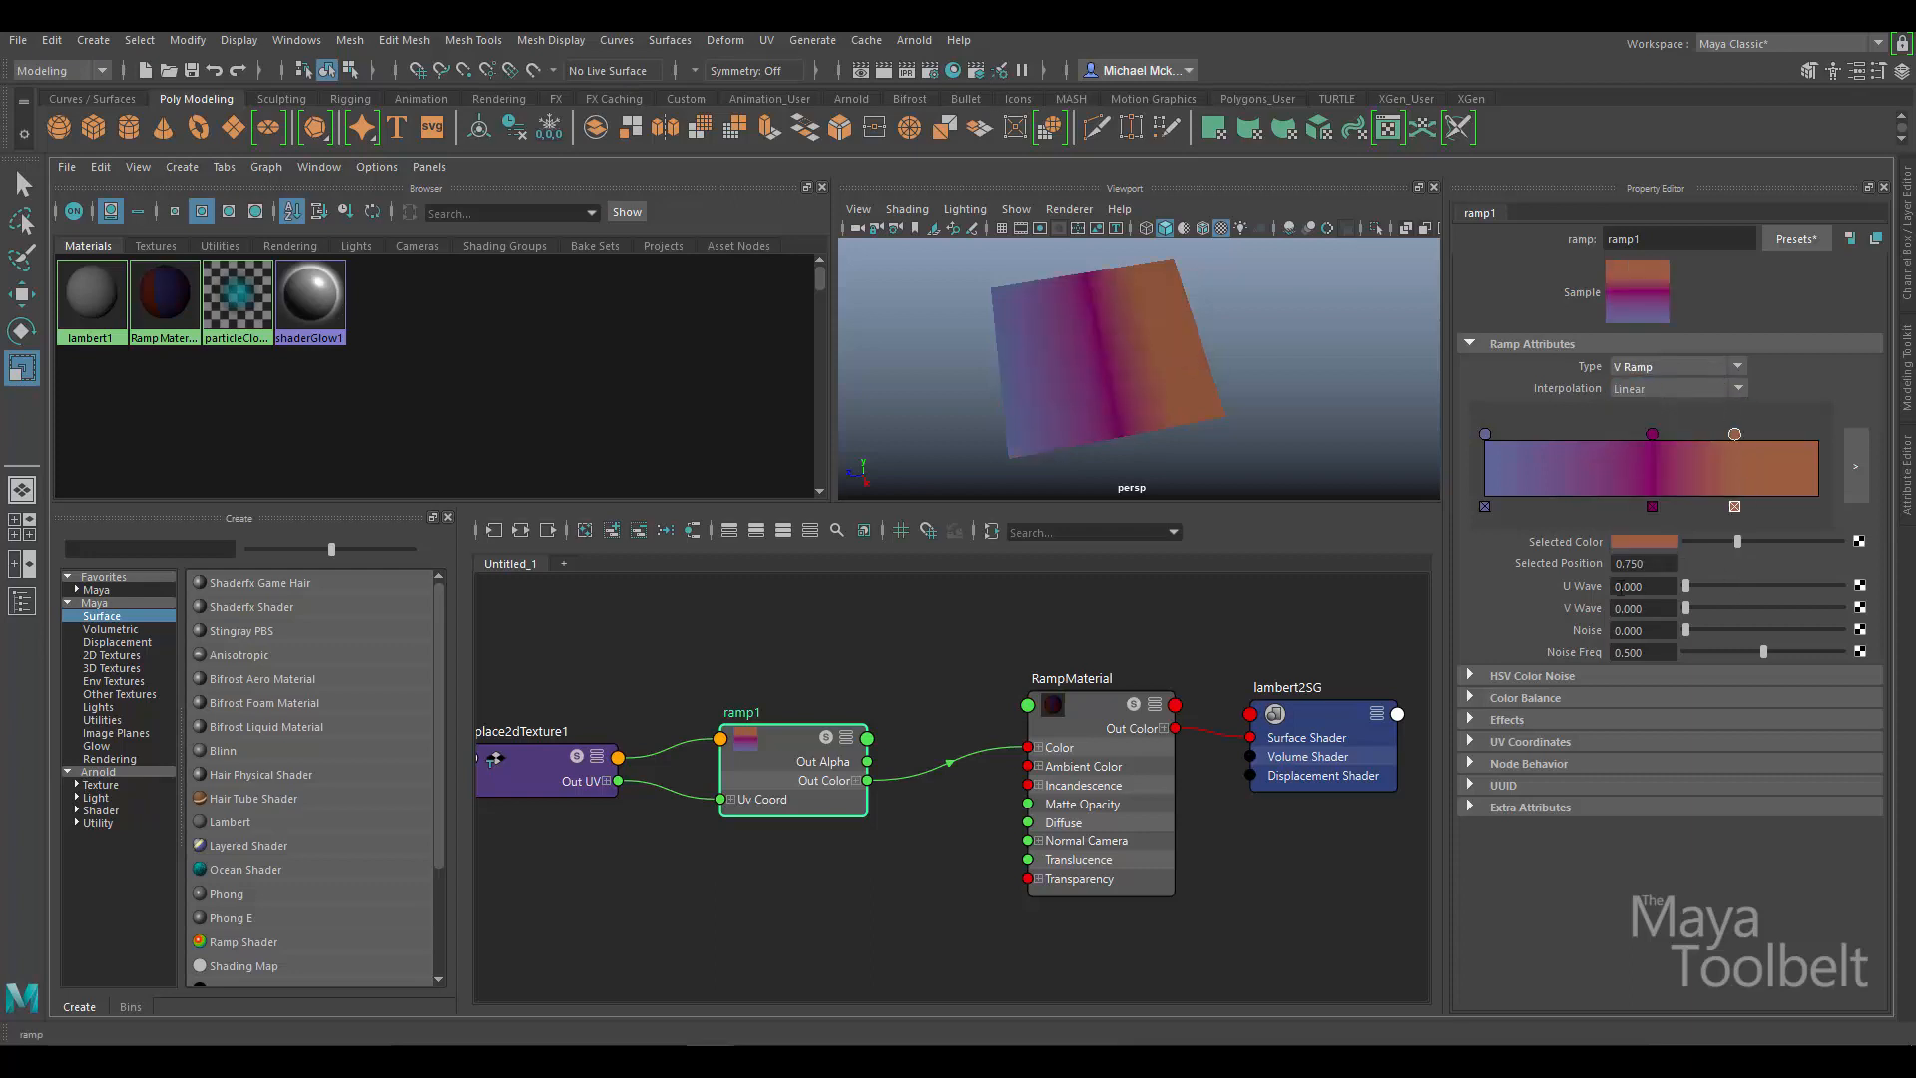
mouse_move(1685, 608)
mouse_down()
mouse_move(1796, 607)
mouse_move(1719, 606)
mouse_move(1738, 606)
mouse_up()
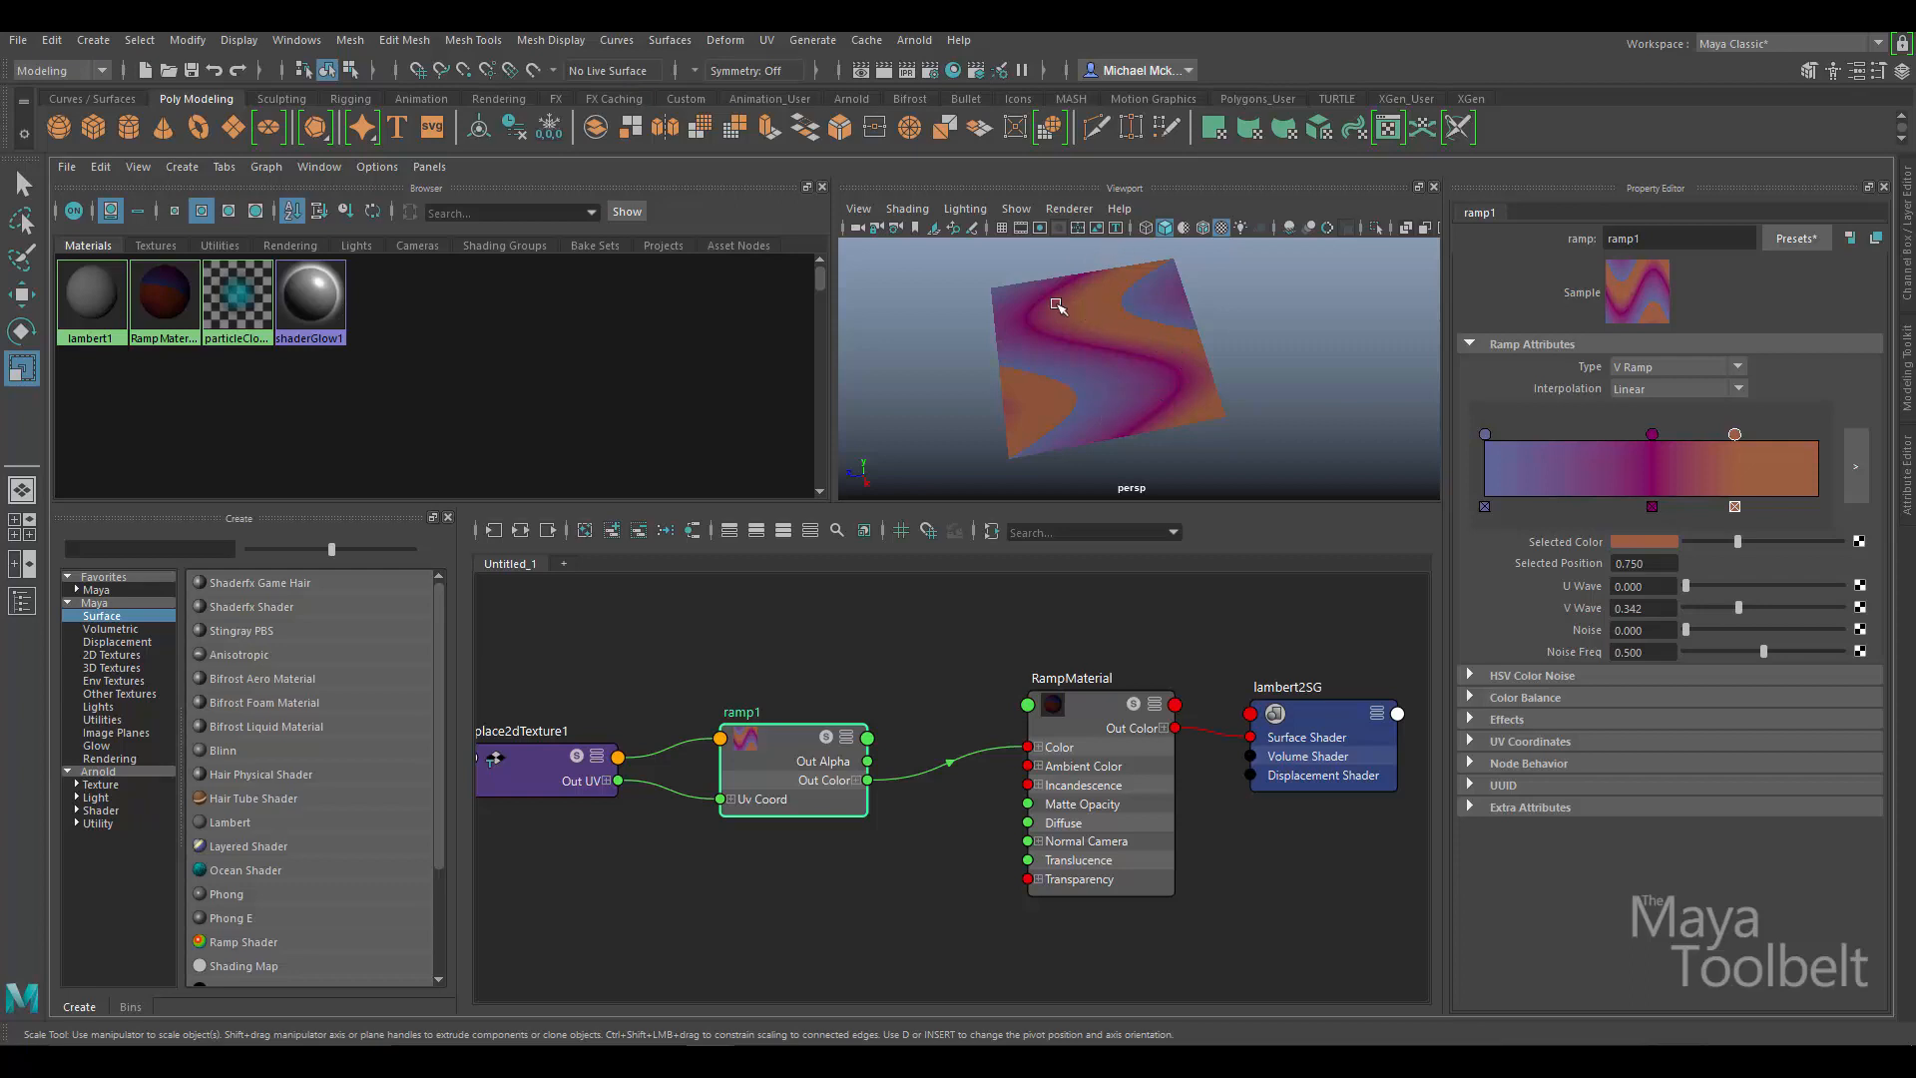
drag(1725, 611, 1674, 612)
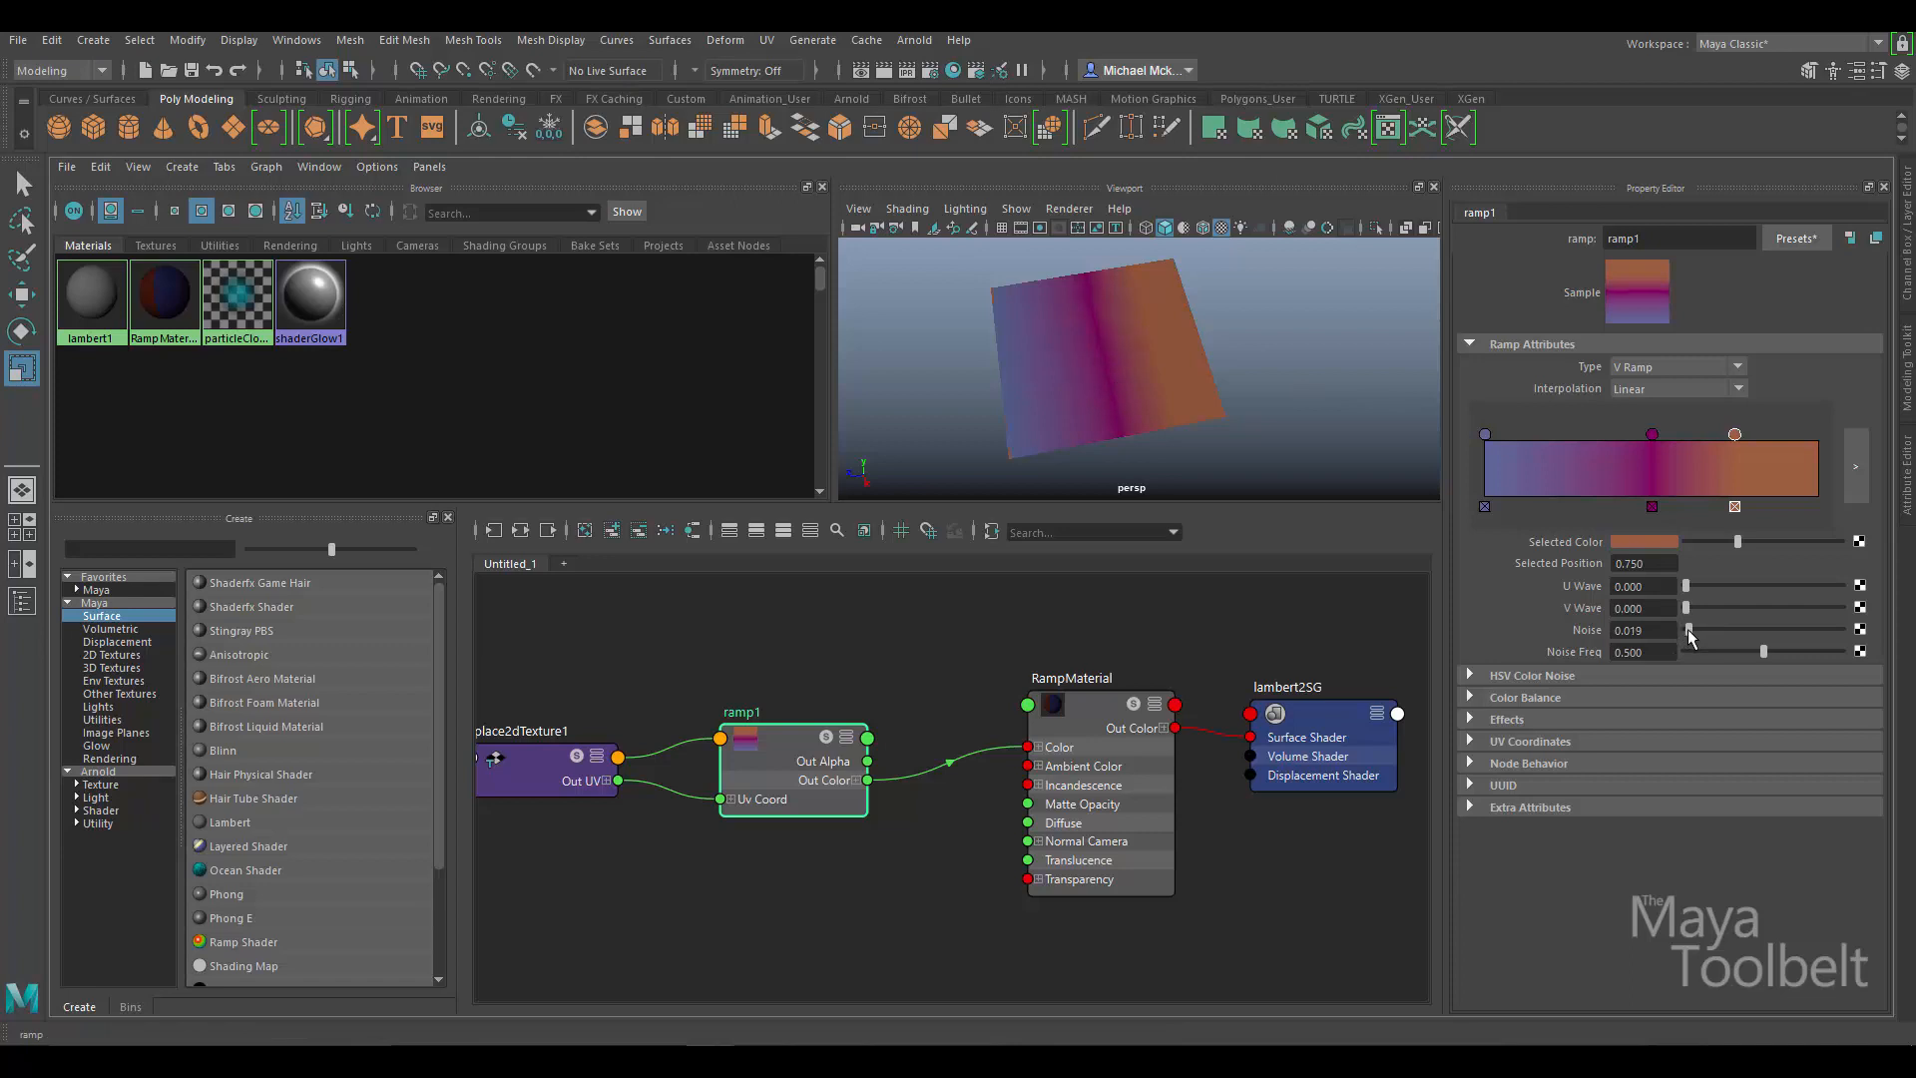
Raise the ramp's Noise to about 0.335 and inspect the distorted pattern on the plane up close.
drag(1685, 628, 1743, 629)
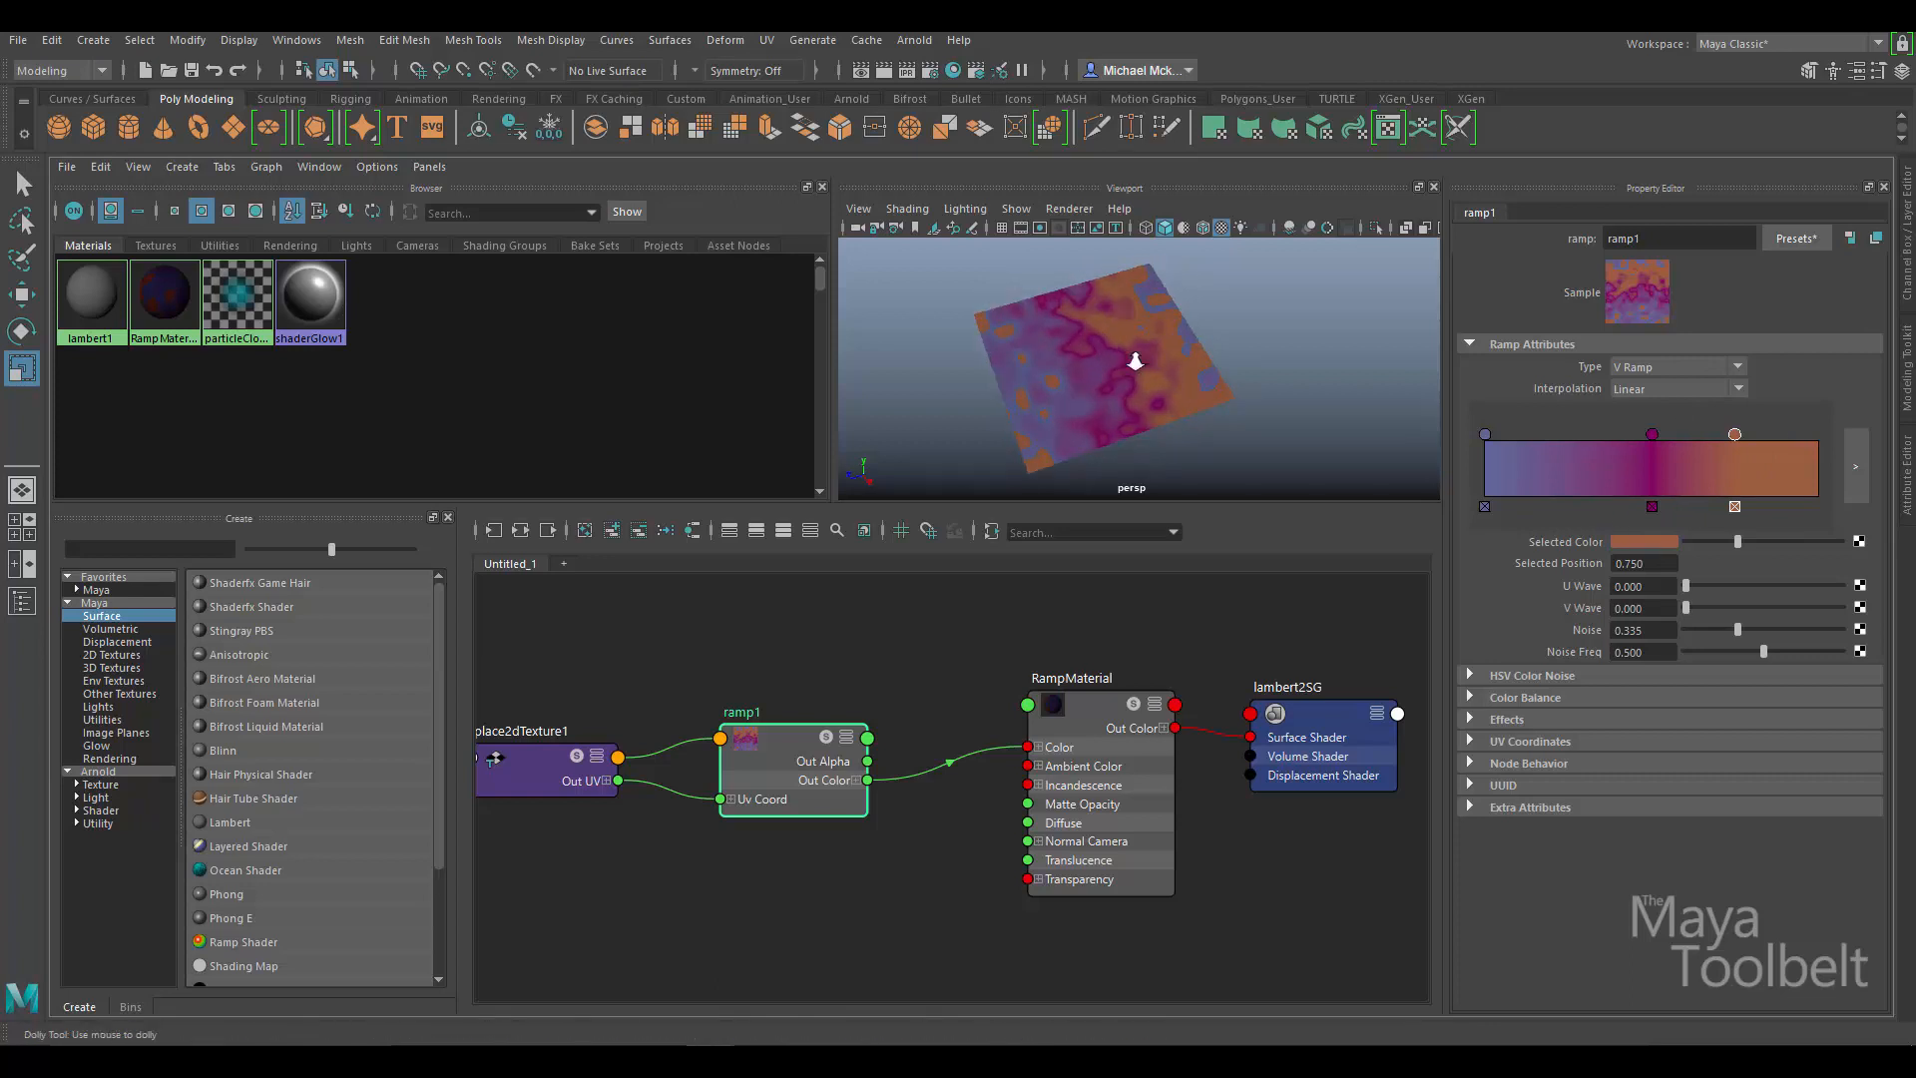
alt+right_drag(1107, 372, 1333, 427)
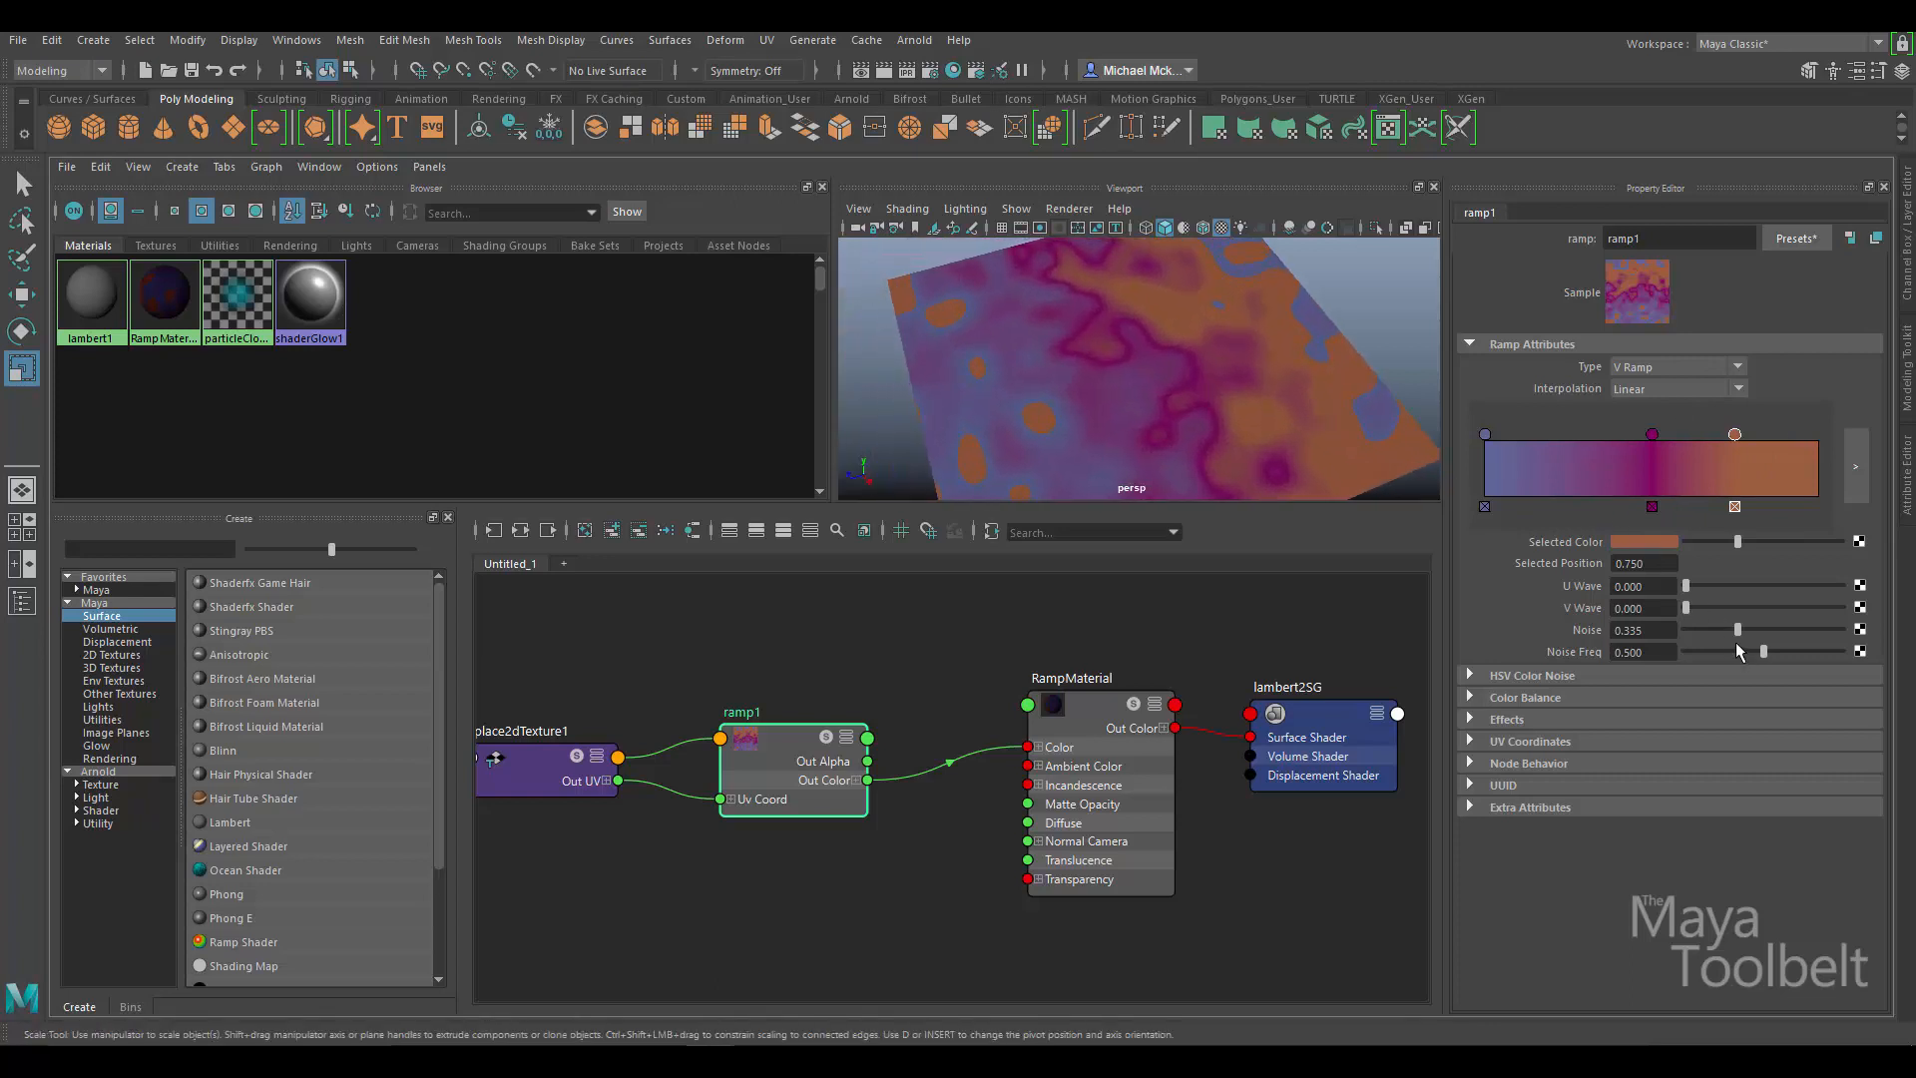
Lower the ramp's Noise to about 0.110 and view the softer distortion on the plane.
drag(1738, 628, 1700, 654)
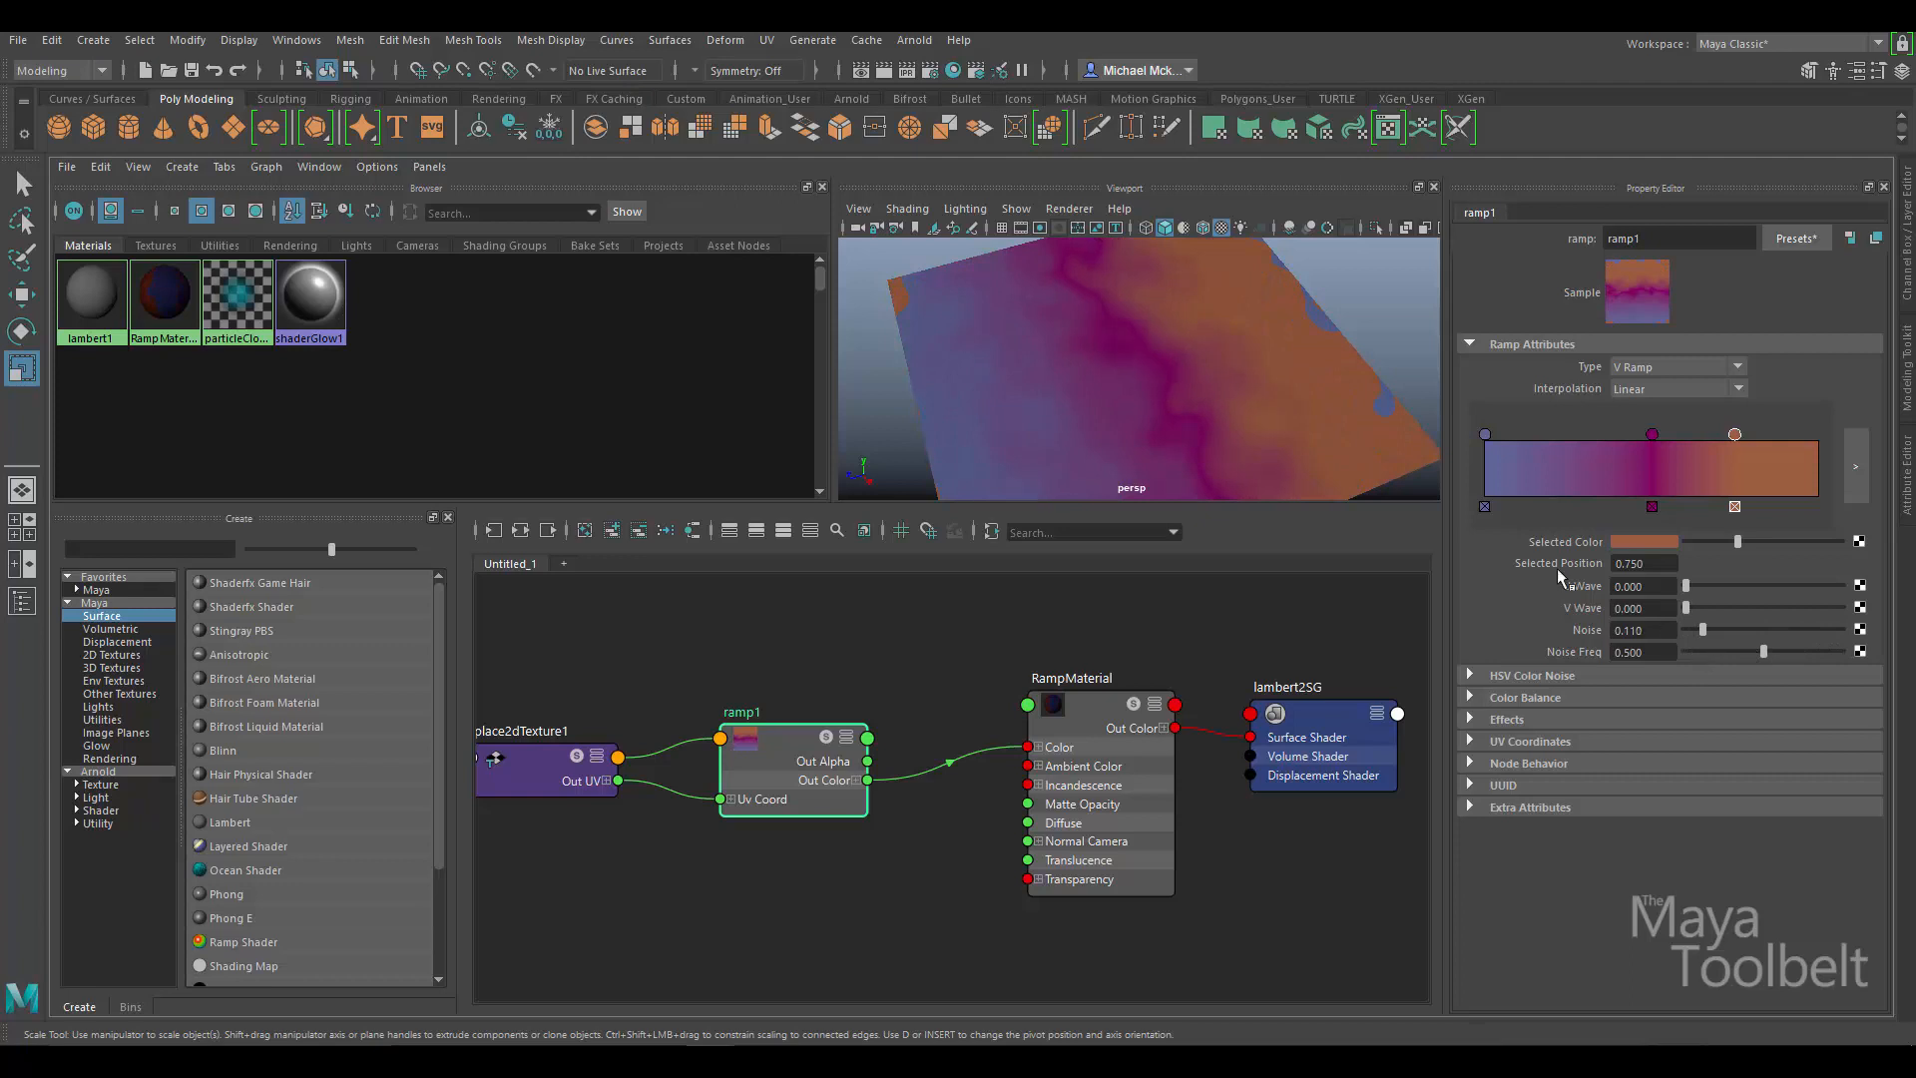
alt+drag(1267, 385, 1103, 324)
mouse_move(1200, 319)
alt+mouse_down()
mouse_move(1283, 333)
mouse_move(1227, 343)
alt+mouse_up()
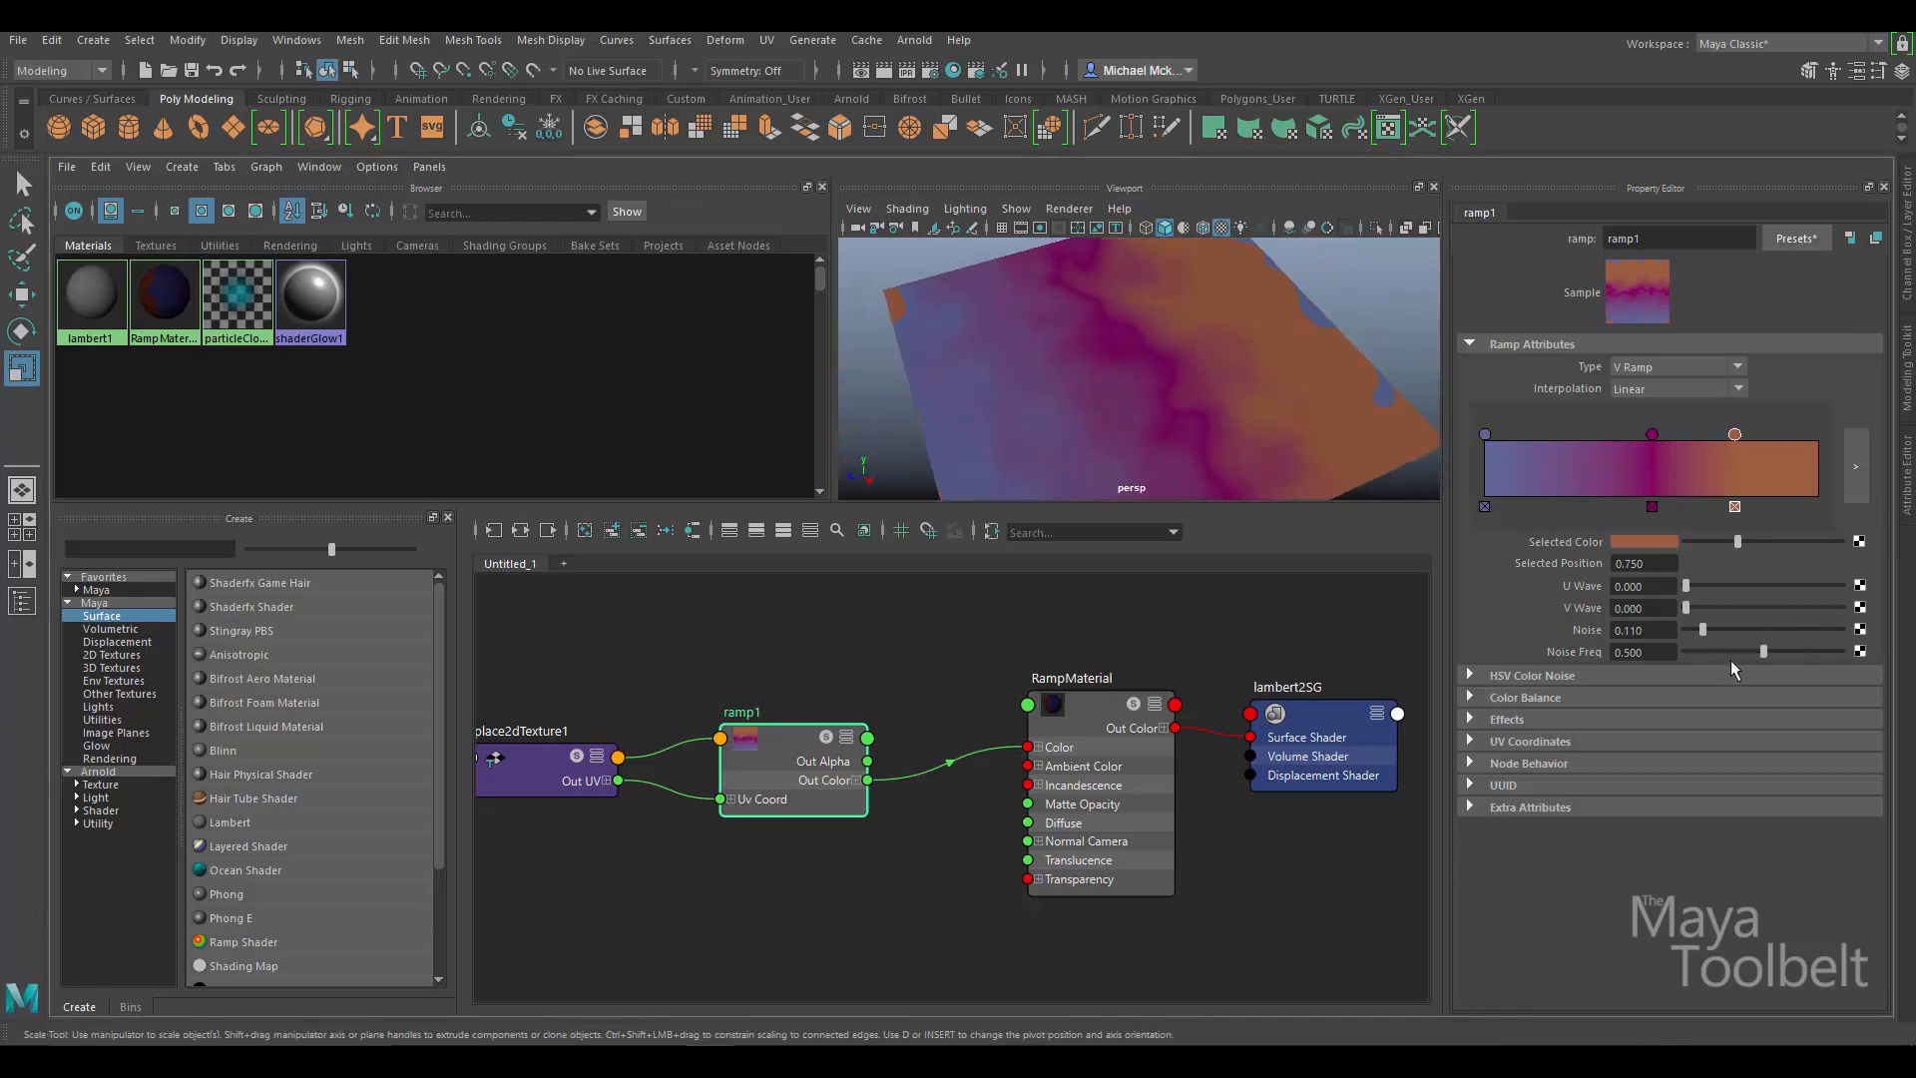
Raise the ramp's Noise Freq to 1.000 and Noise to 1.000, inspecting the pattern on the plane.
drag(1696, 663, 1797, 674)
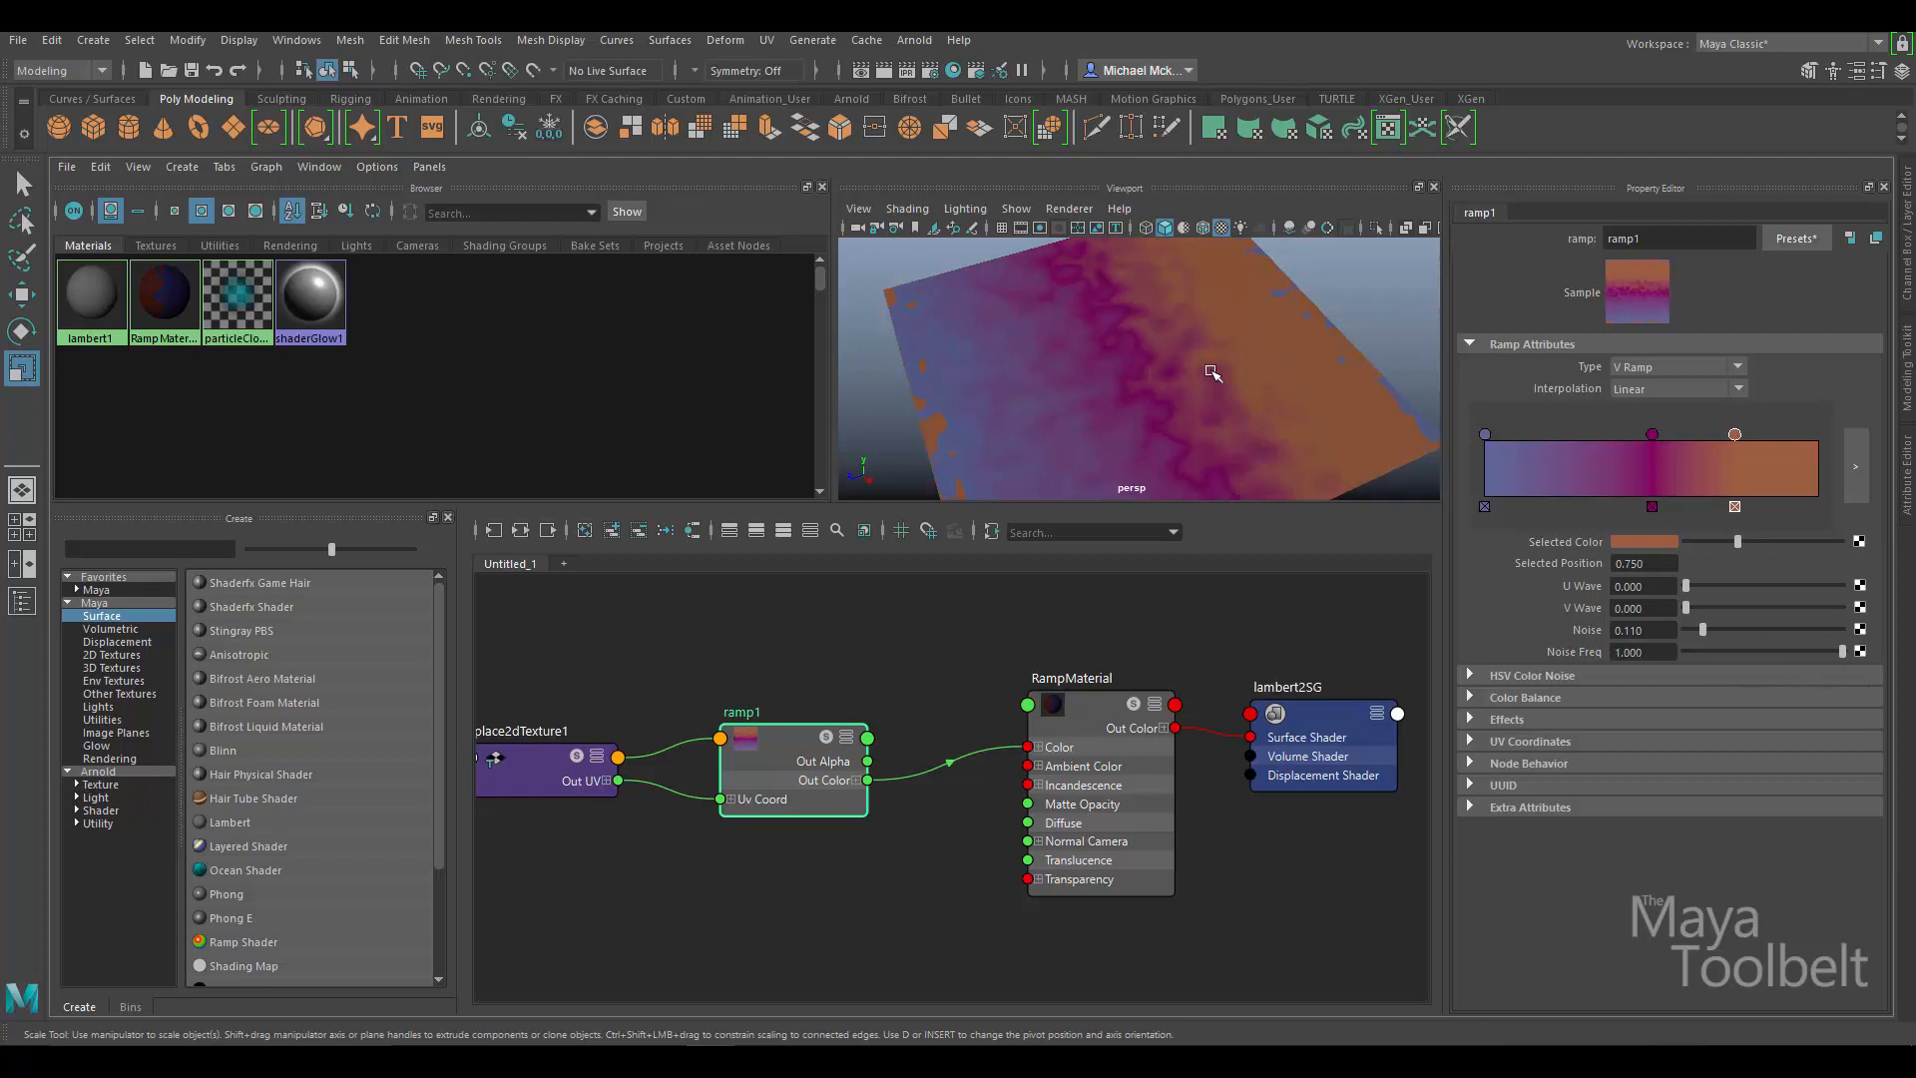
alt+drag(1212, 373, 1079, 270)
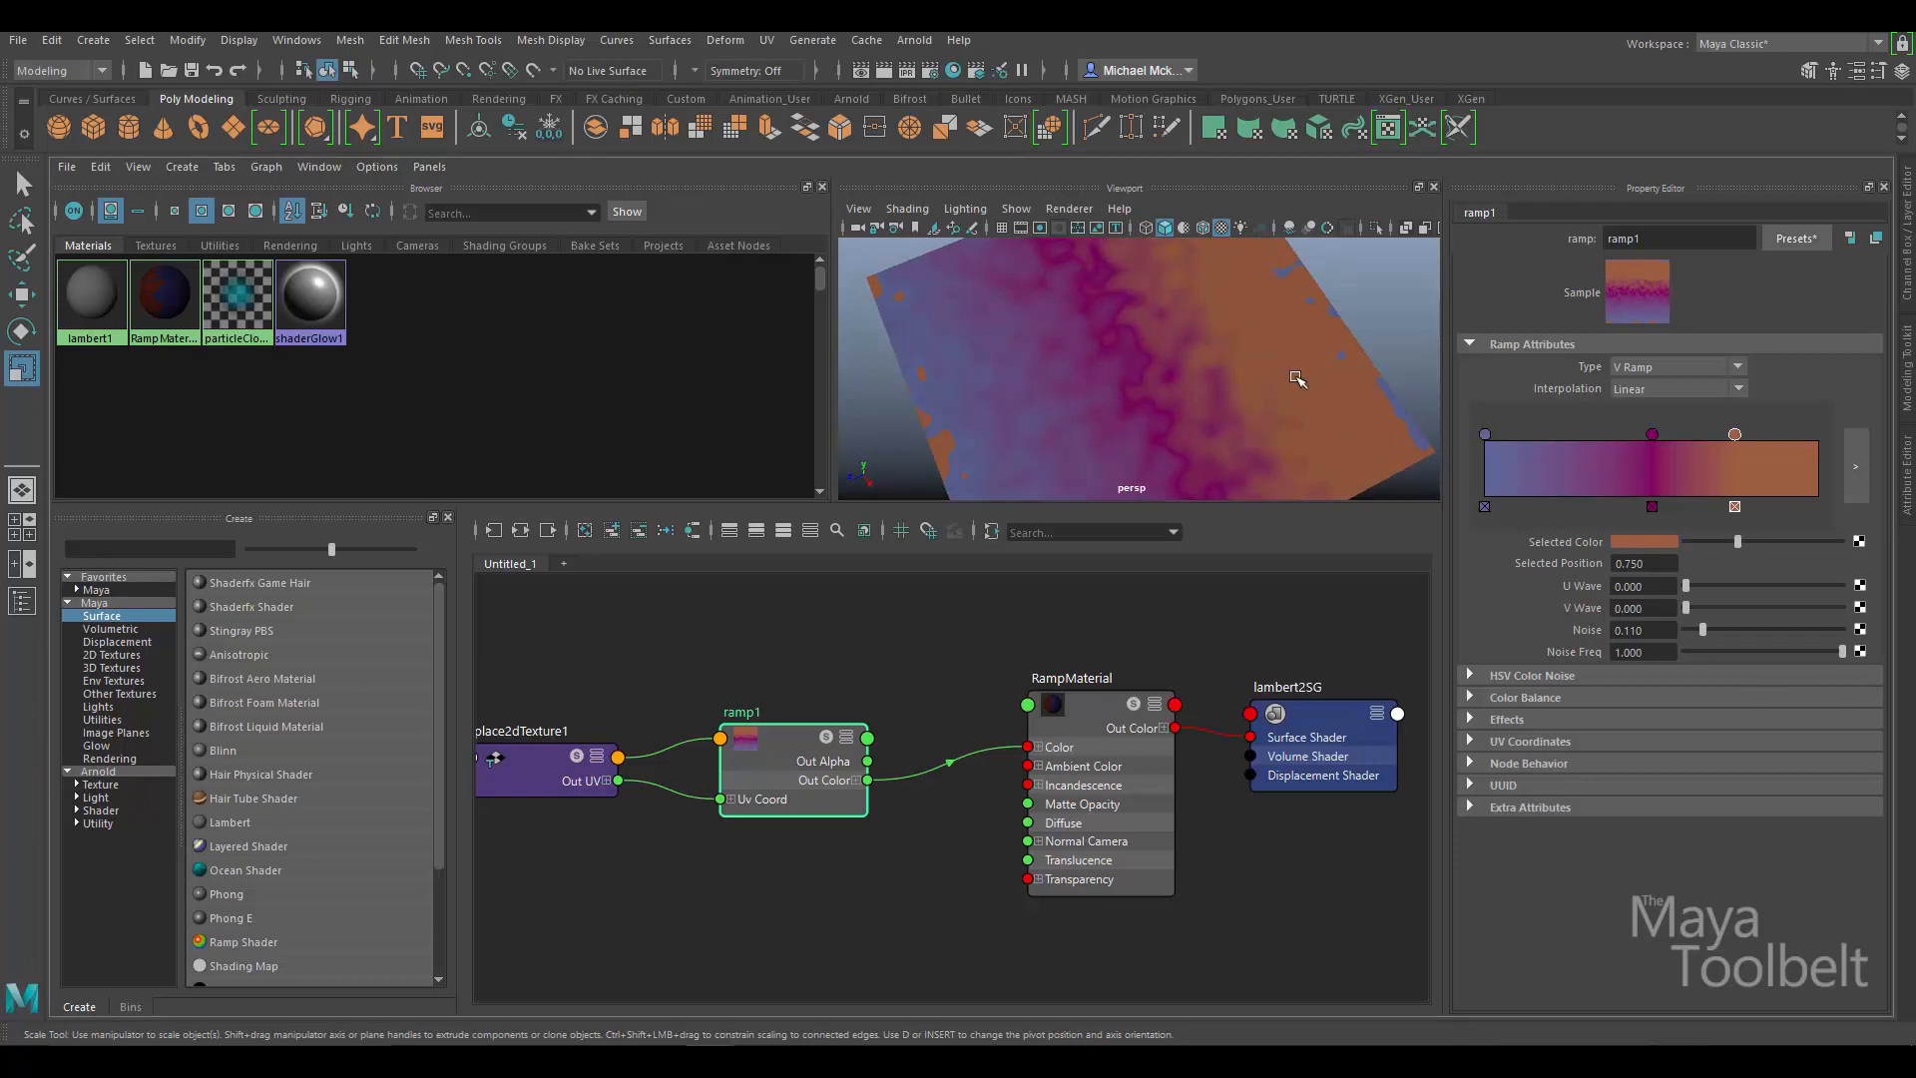
alt+drag(1296, 378, 1188, 308)
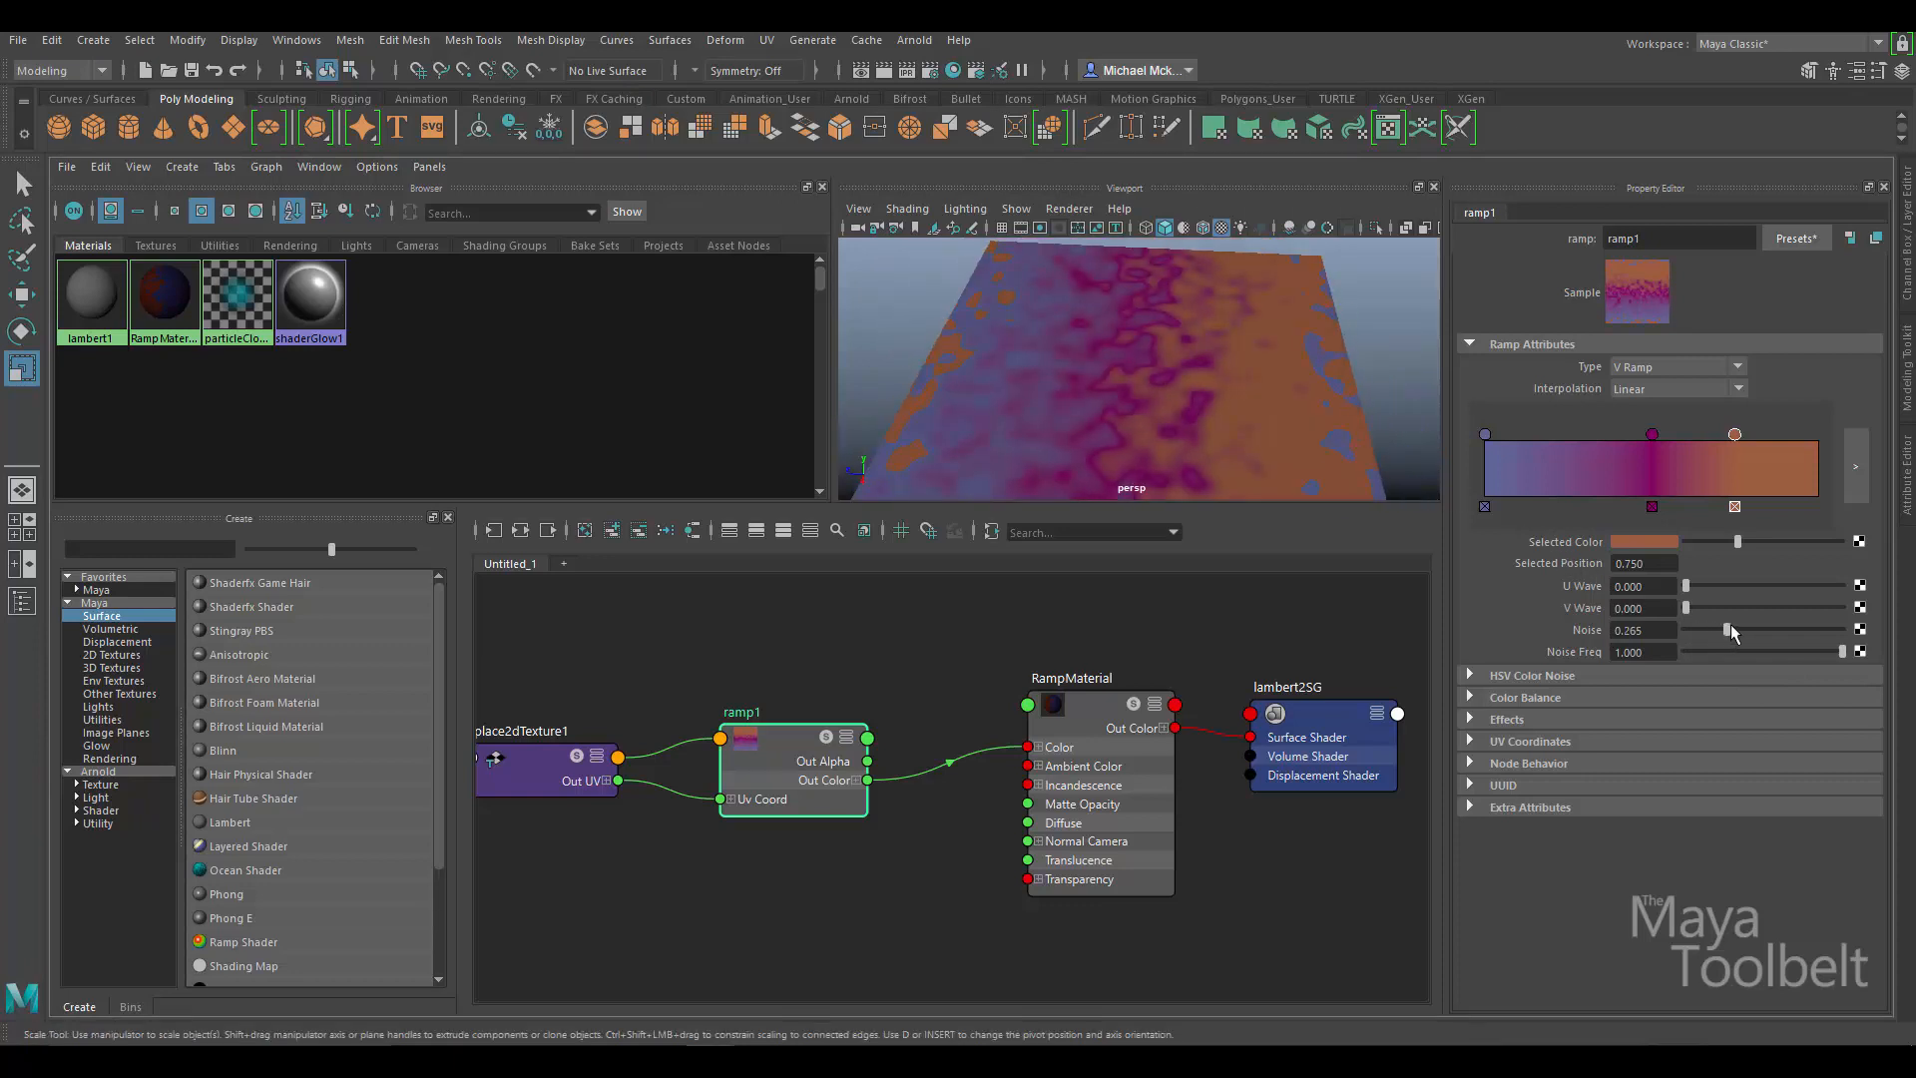
drag(1731, 629, 1854, 613)
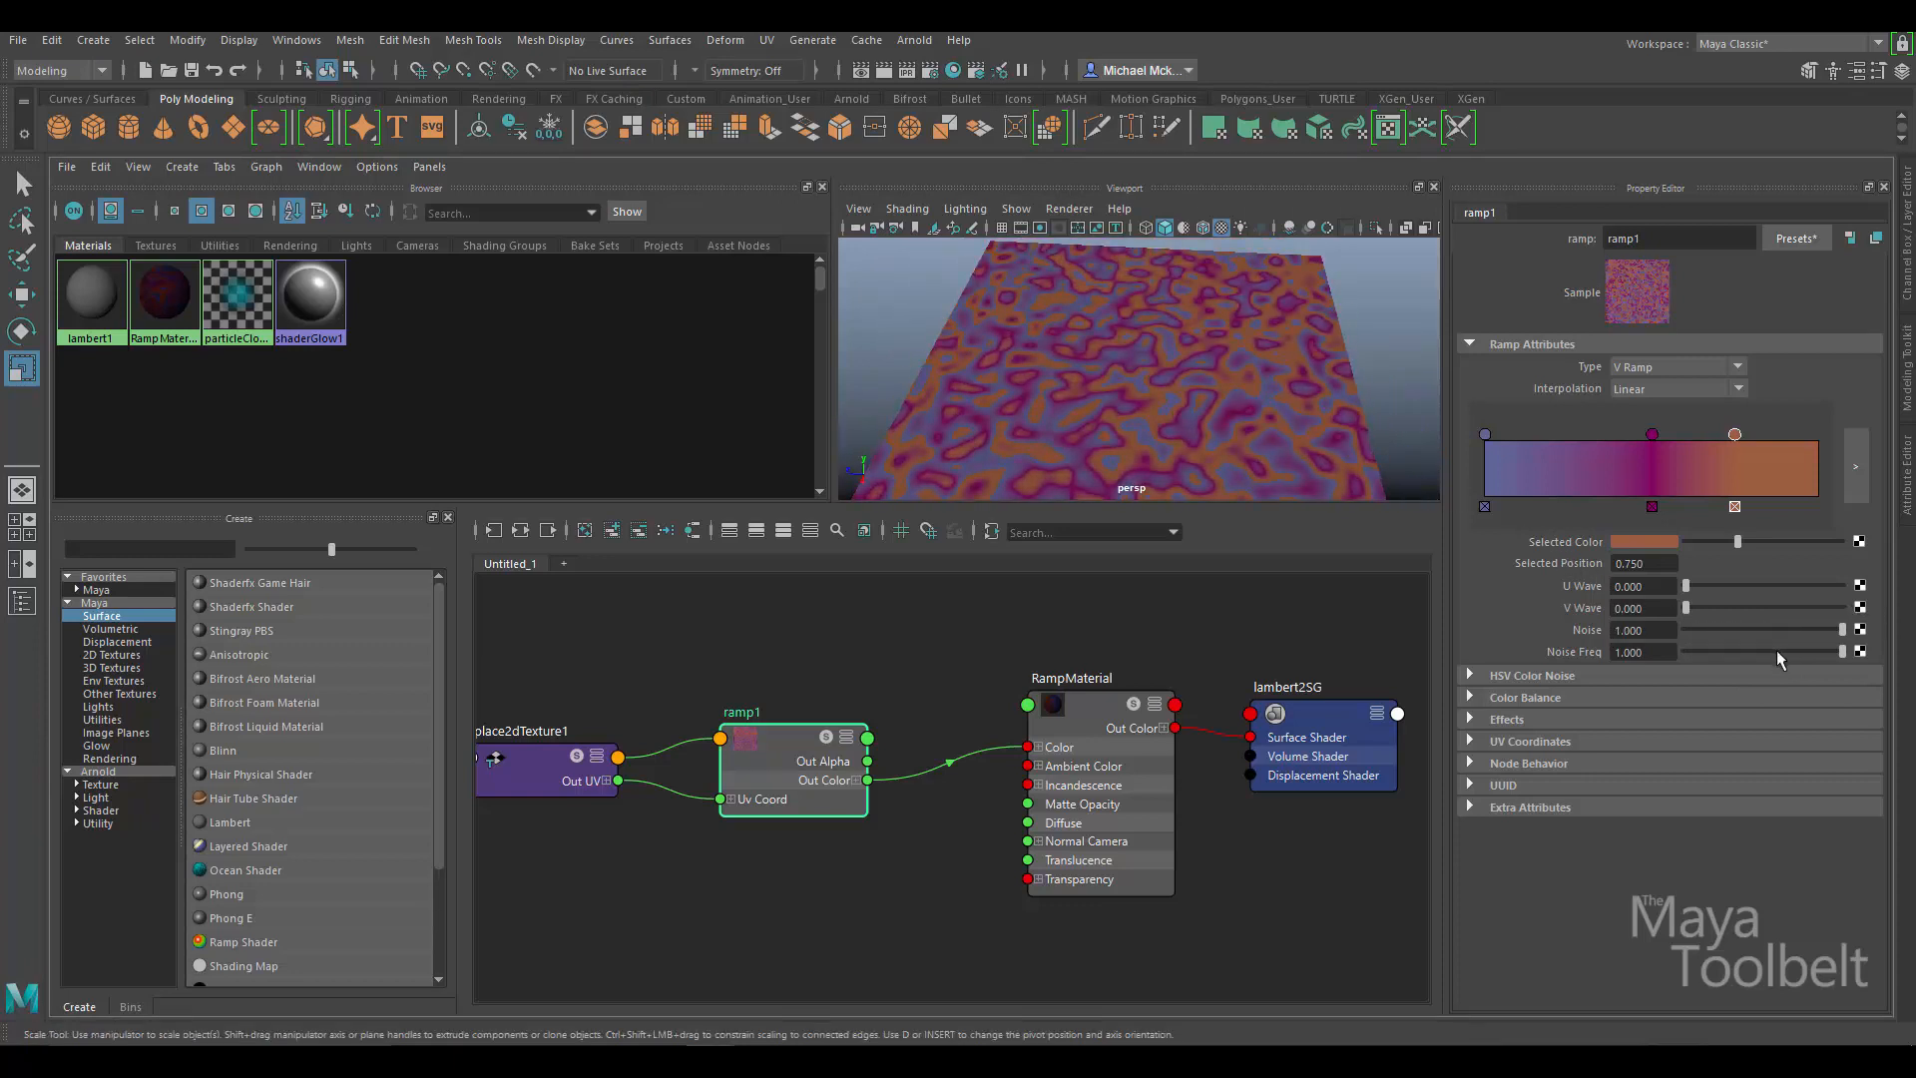
alt+drag(1180, 394, 1333, 389)
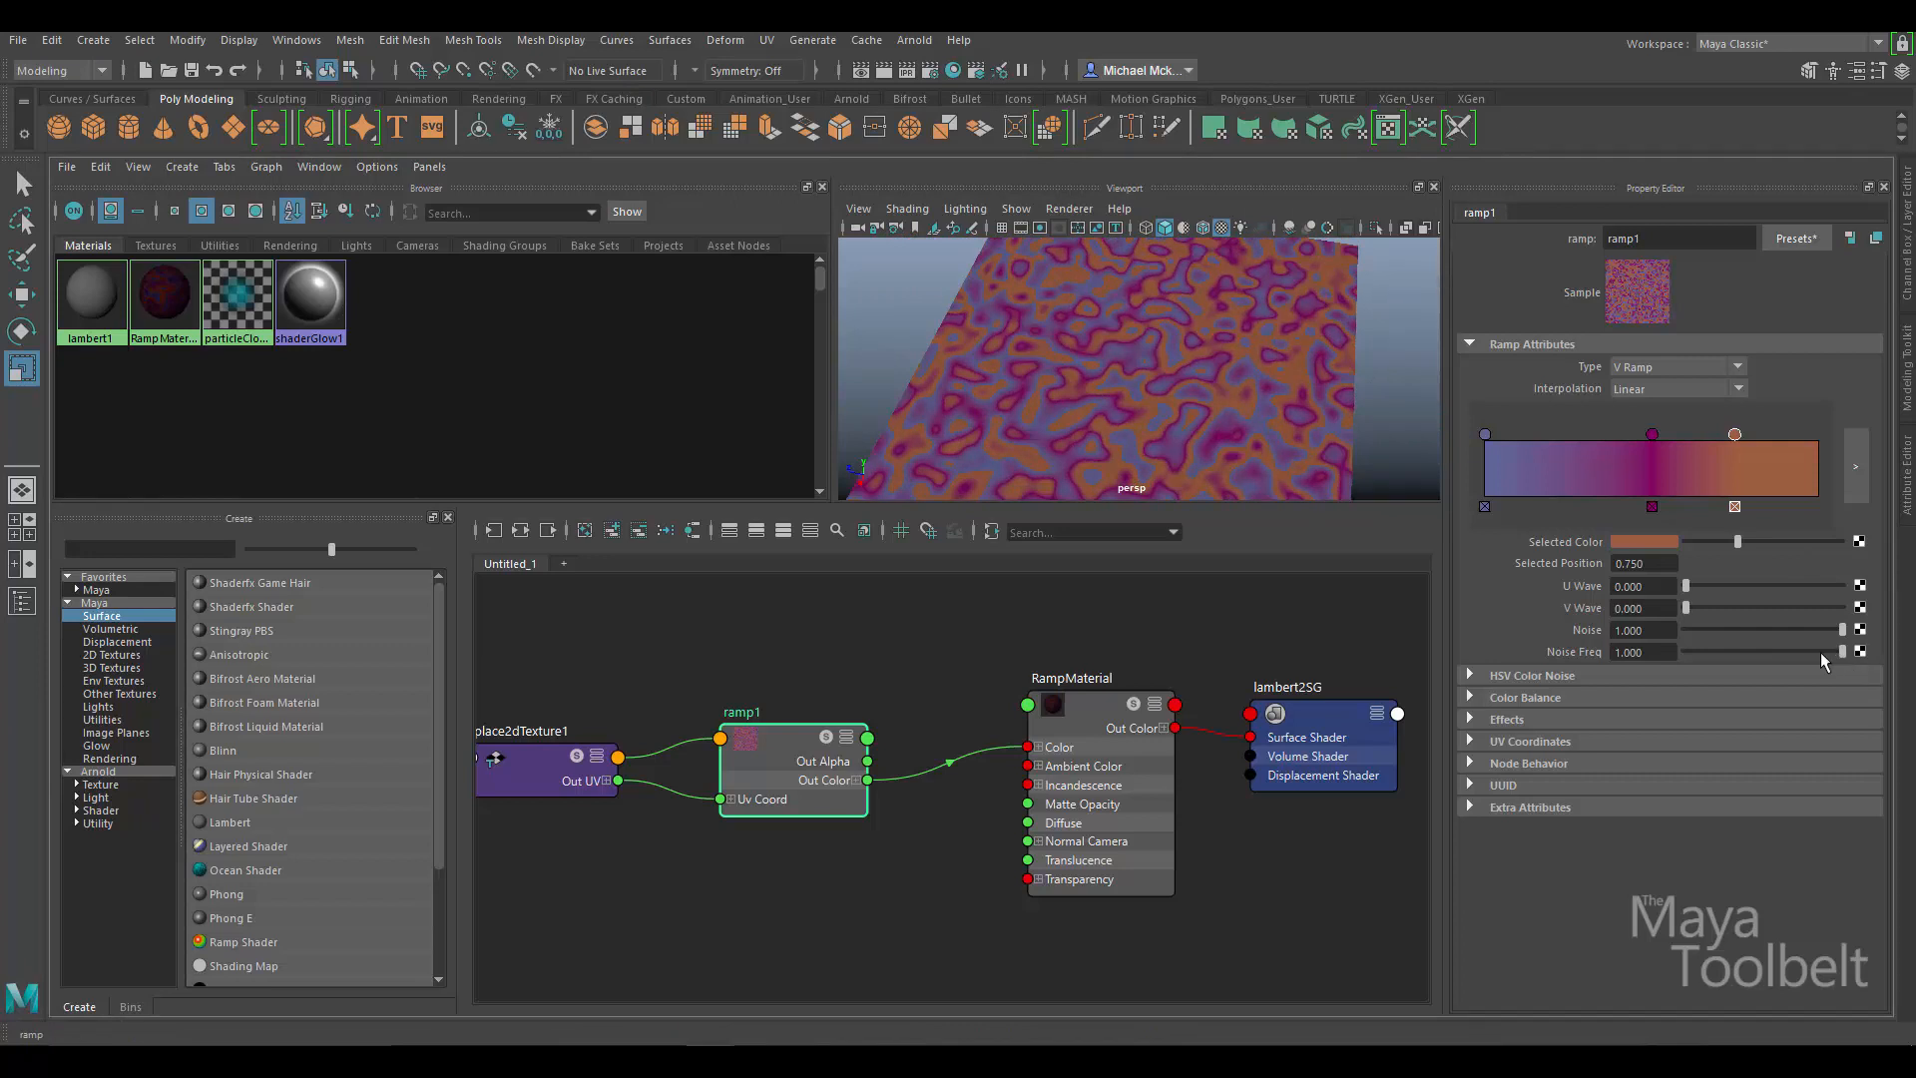
Reset the ramp's Noise to 0 and lower Noise Freq to about 0.477.
drag(1820, 650, 1680, 635)
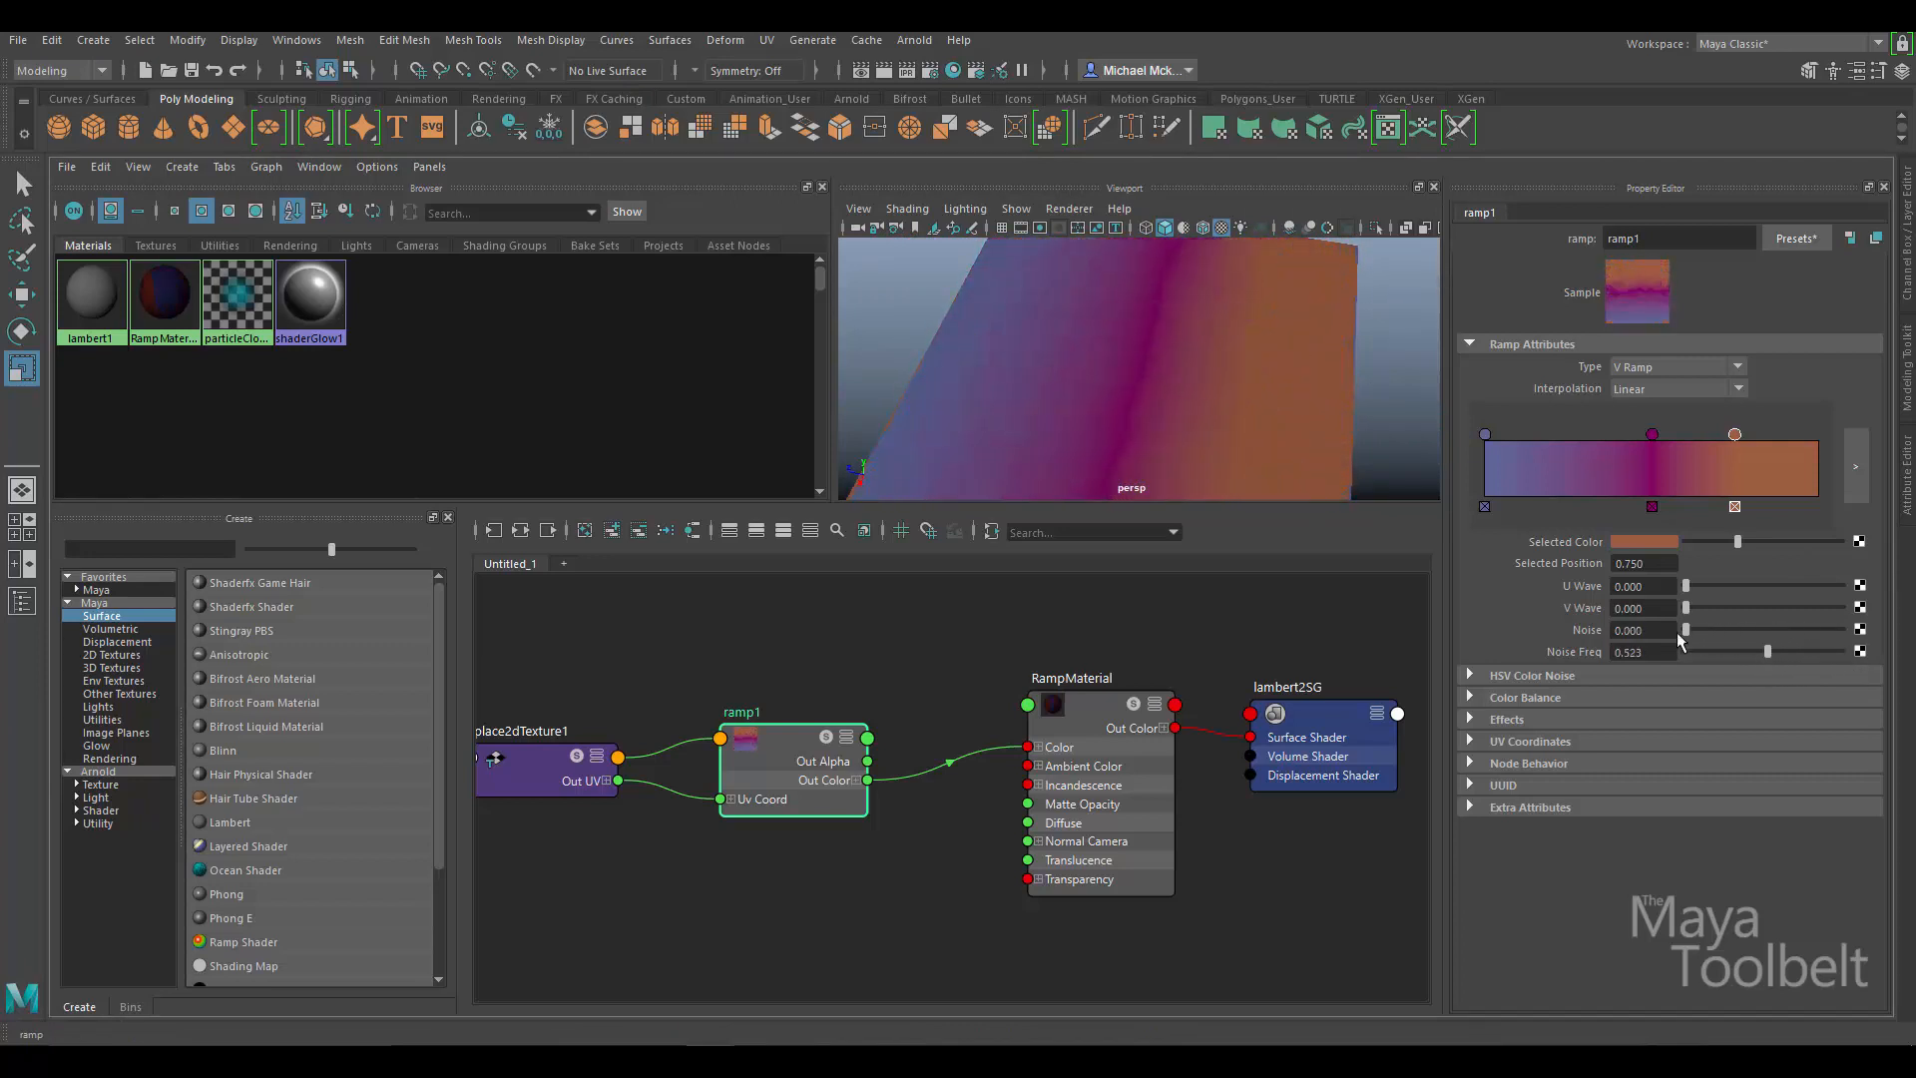
alt+drag(1137, 344, 1189, 350)
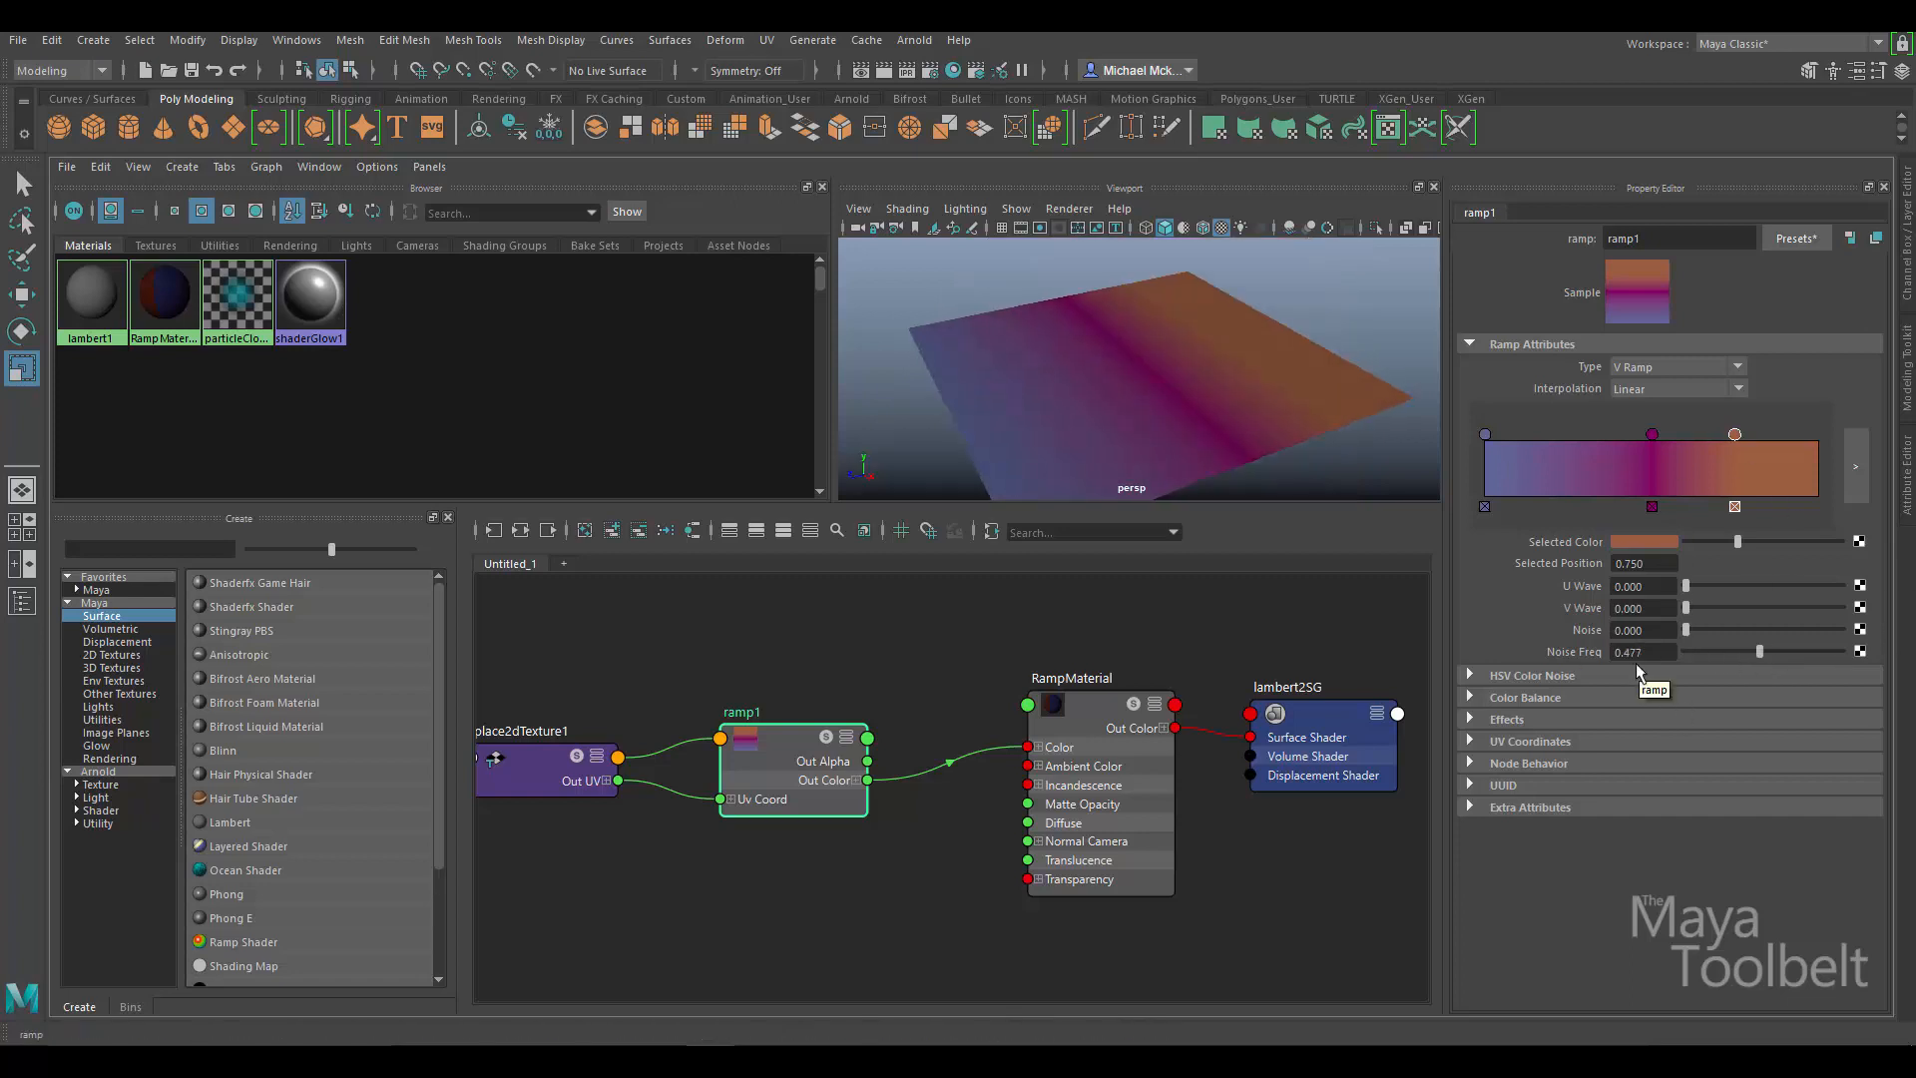
alt+drag(1248, 414, 1225, 421)
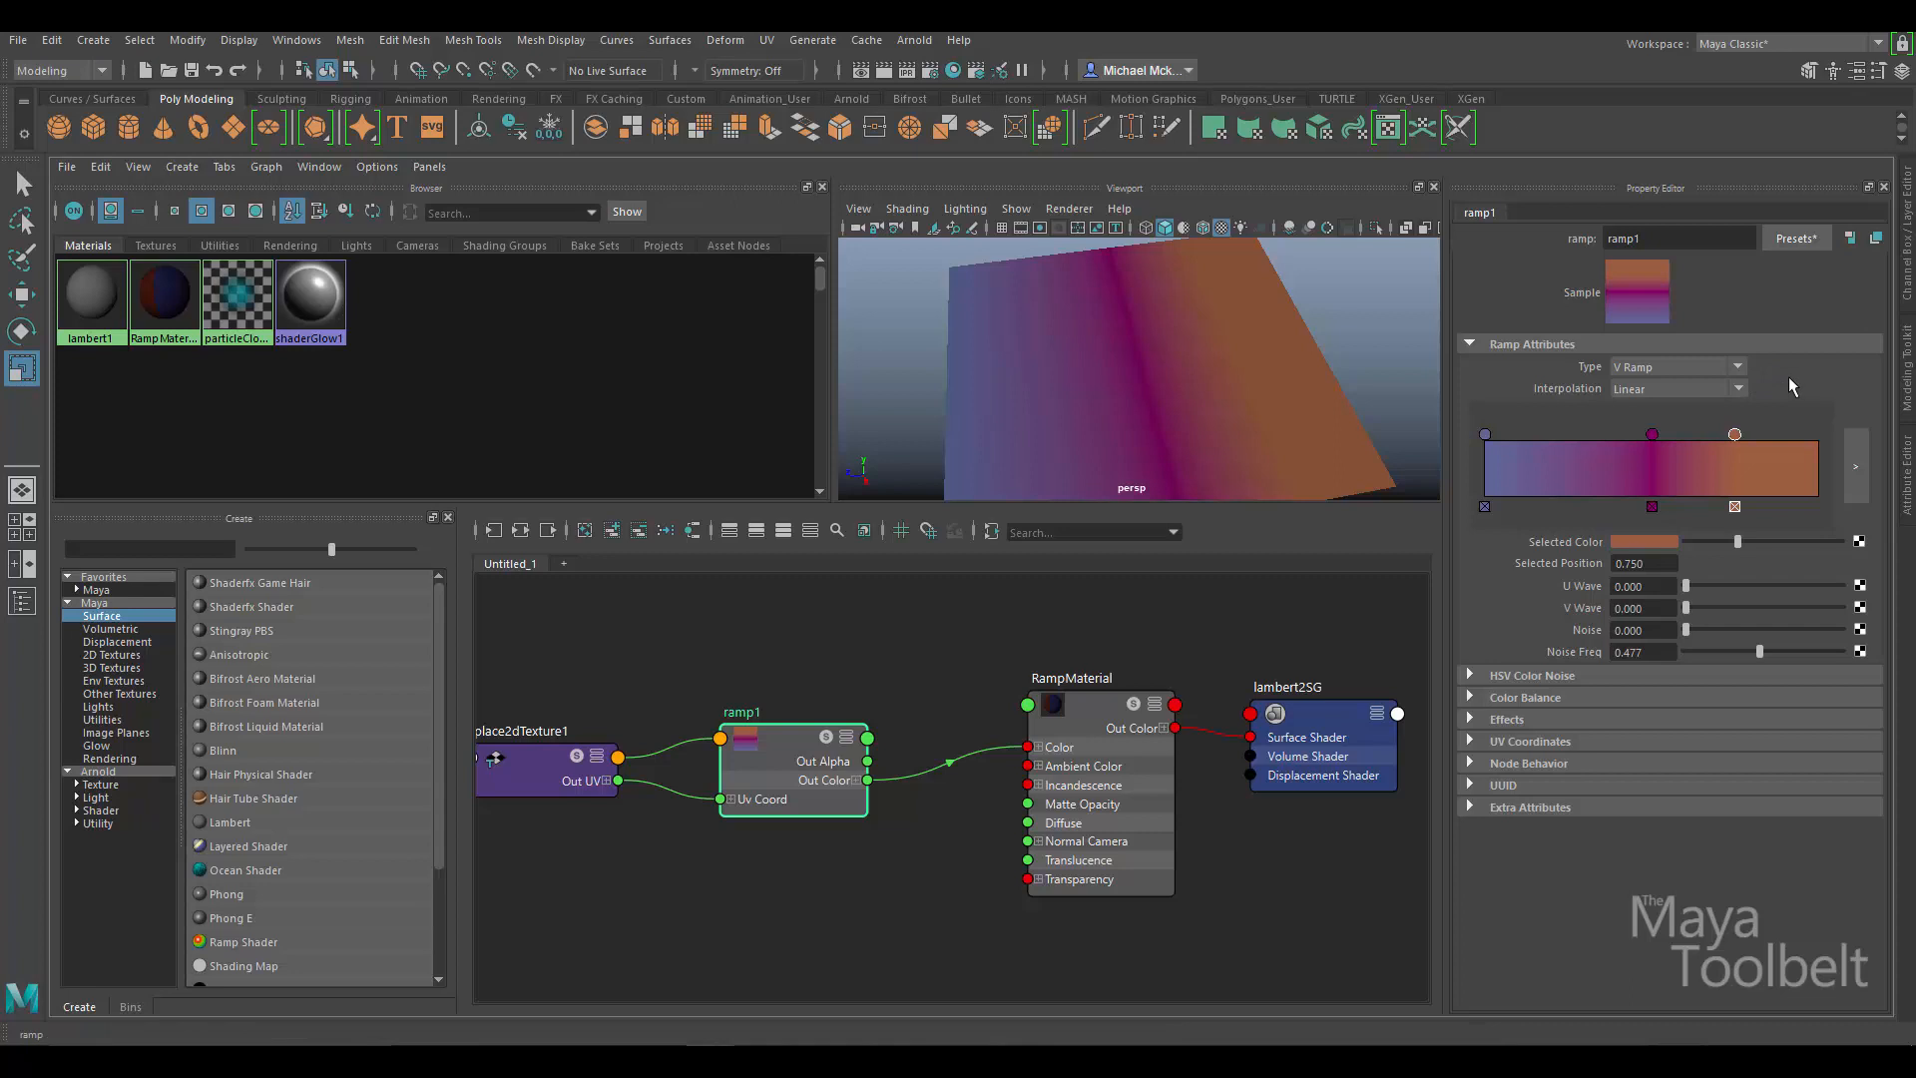
Compare the U Ramp and V Ramp types by switching between them twice, ending on V Ramp.
click(1695, 367)
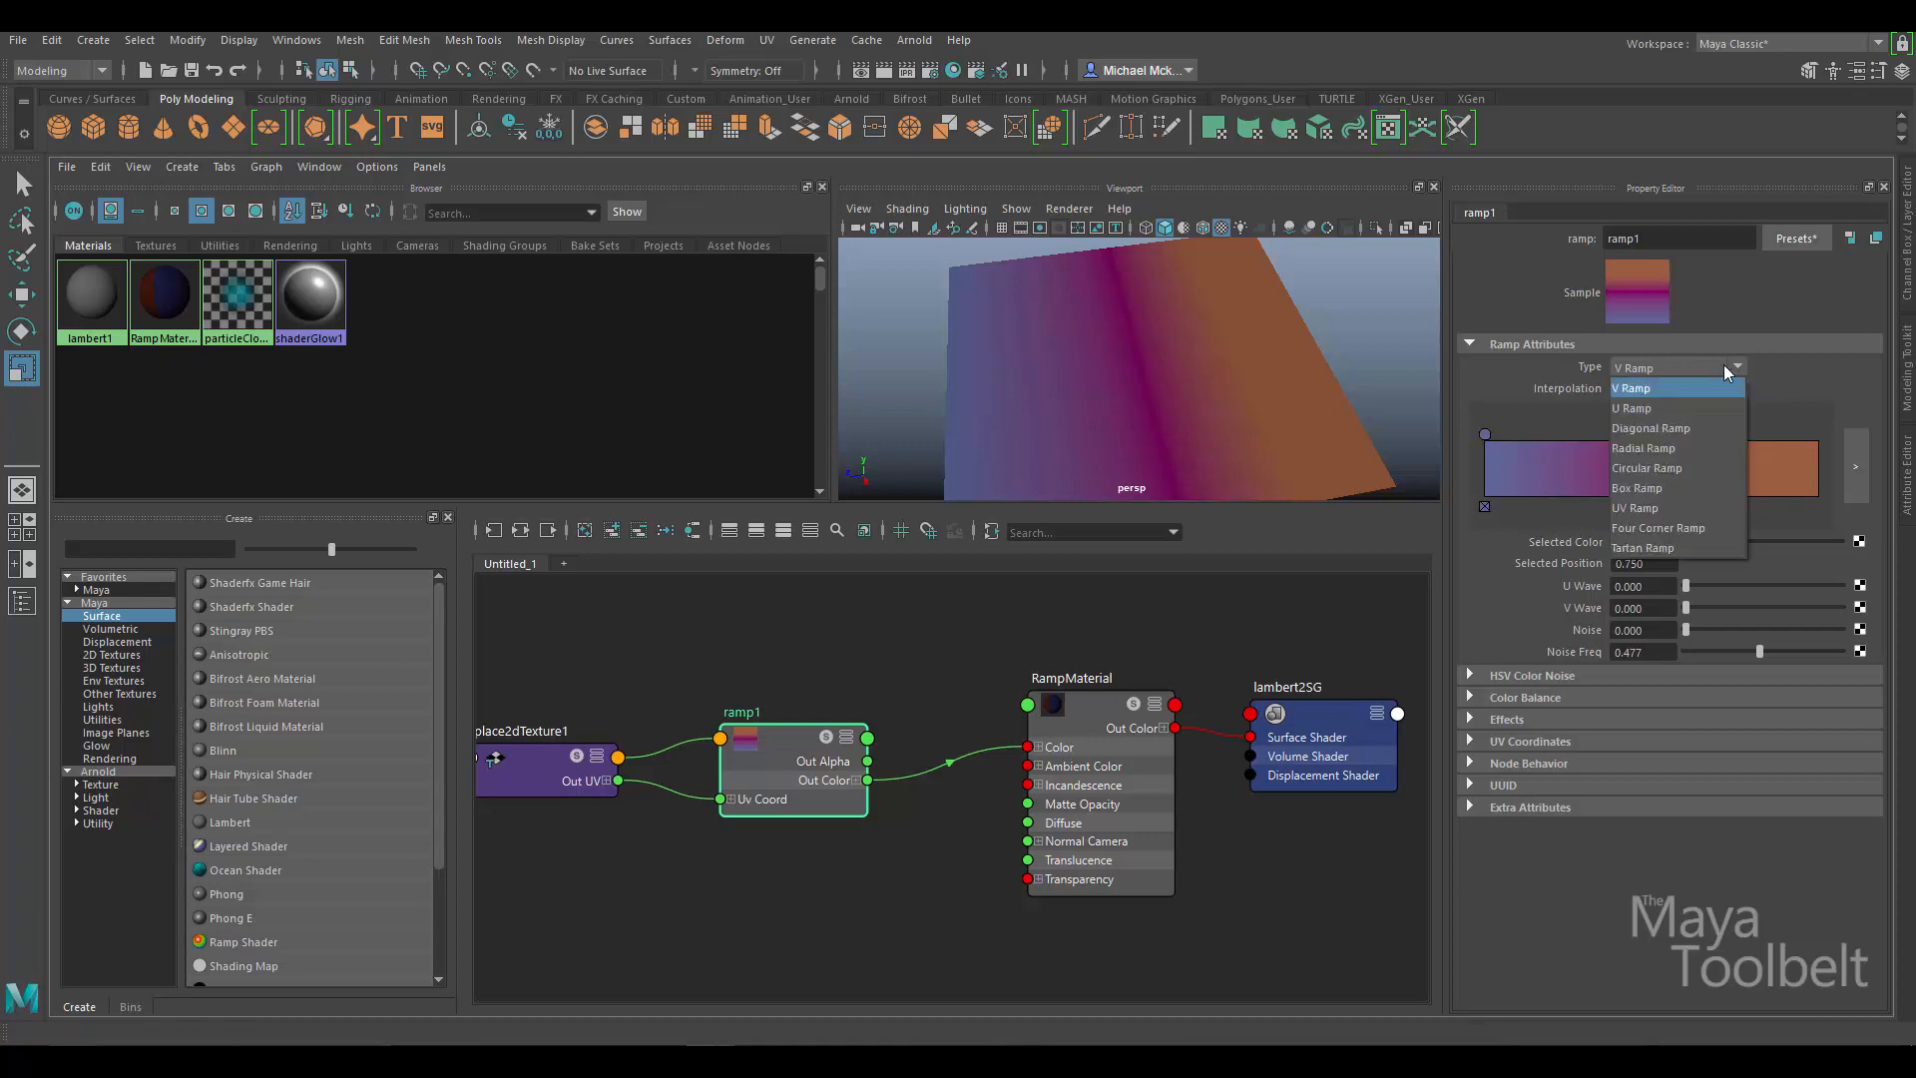
click(1682, 400)
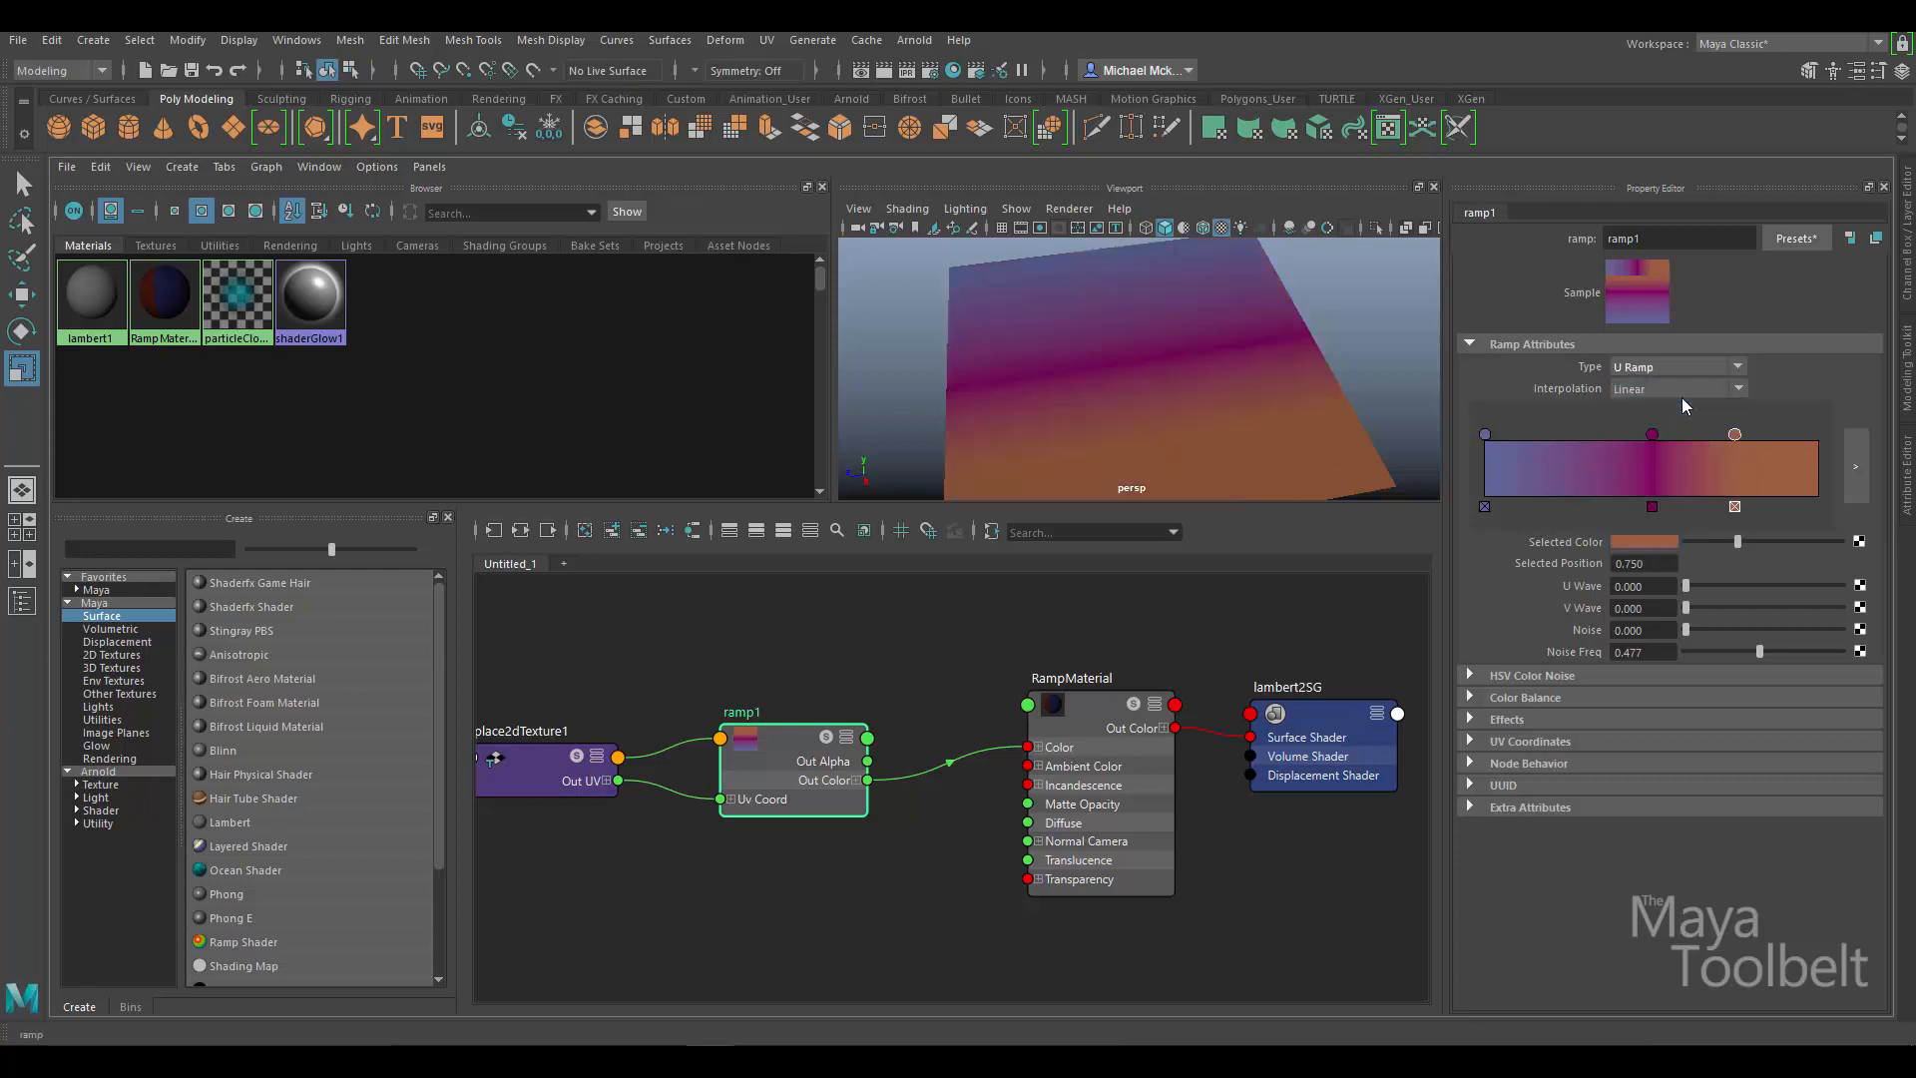
click(1729, 366)
click(1656, 388)
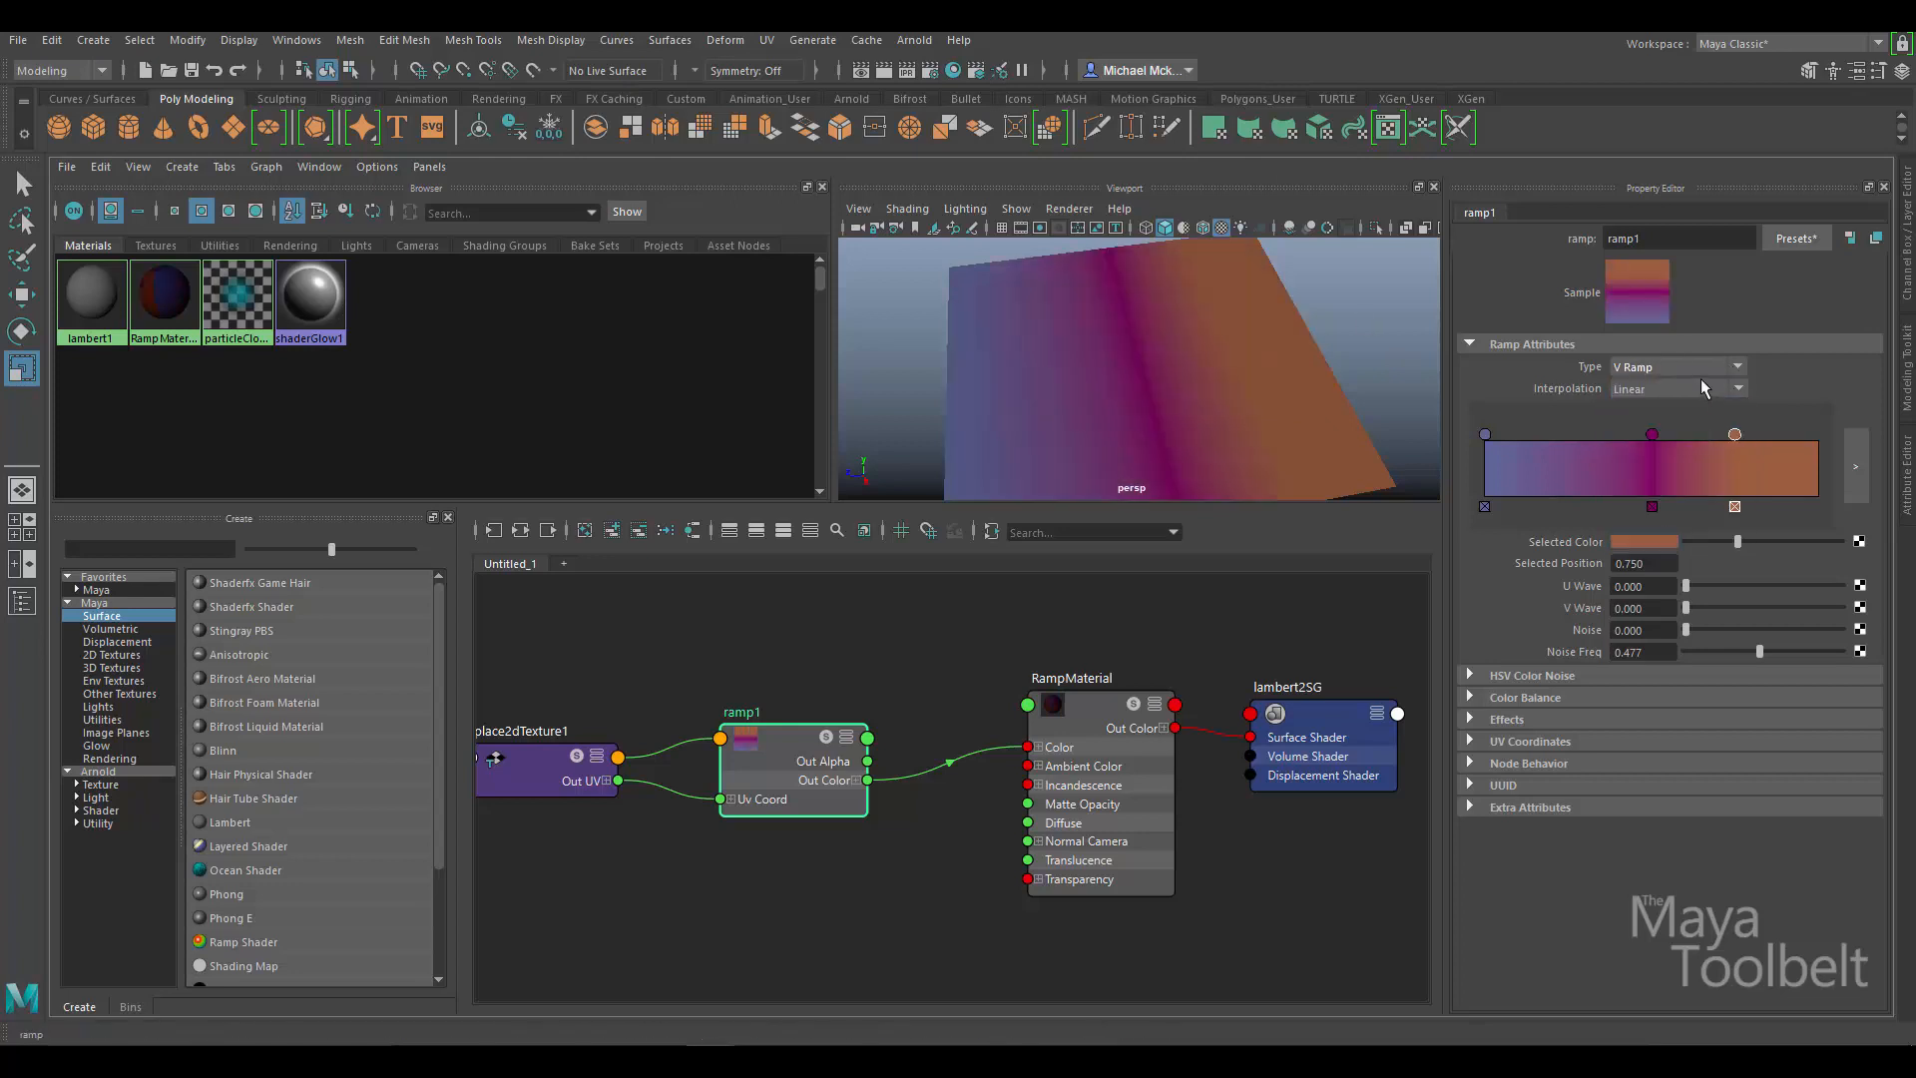
click(1739, 367)
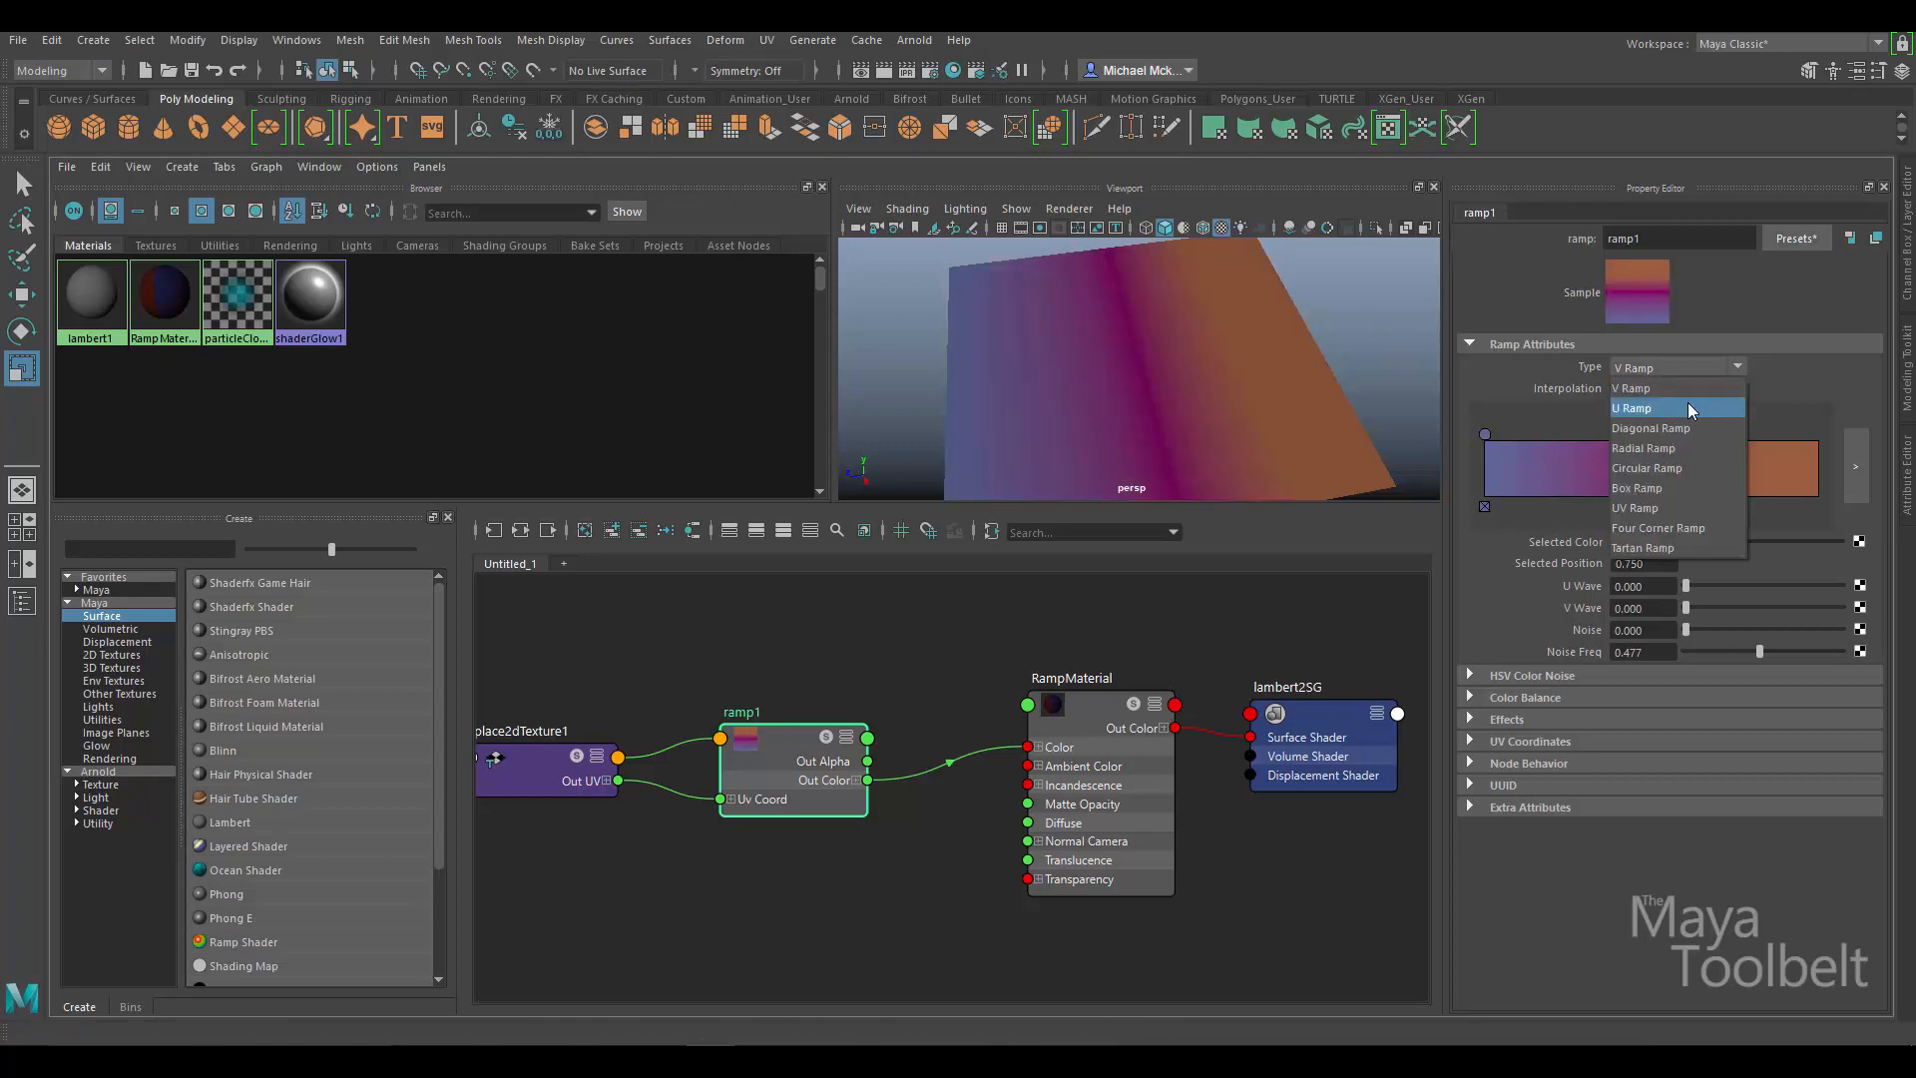
click(1687, 404)
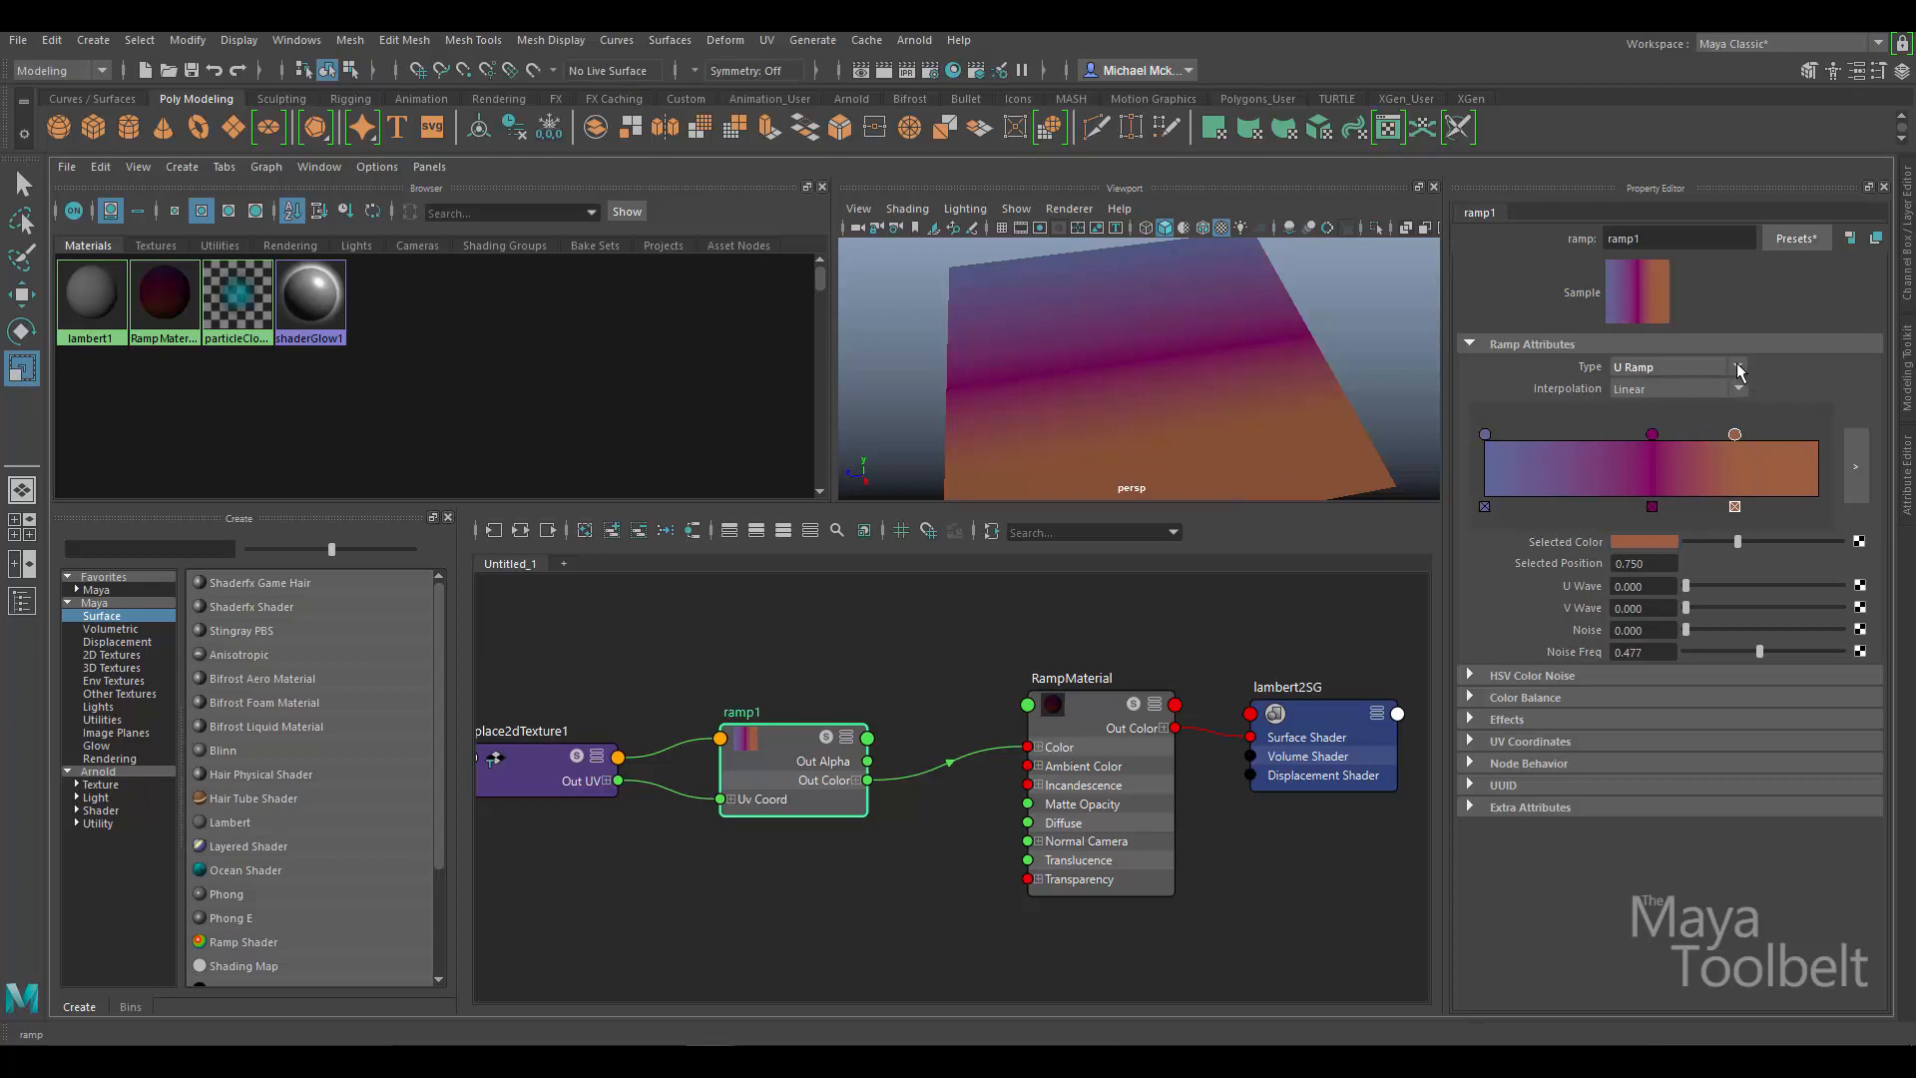
click(1737, 367)
click(1708, 385)
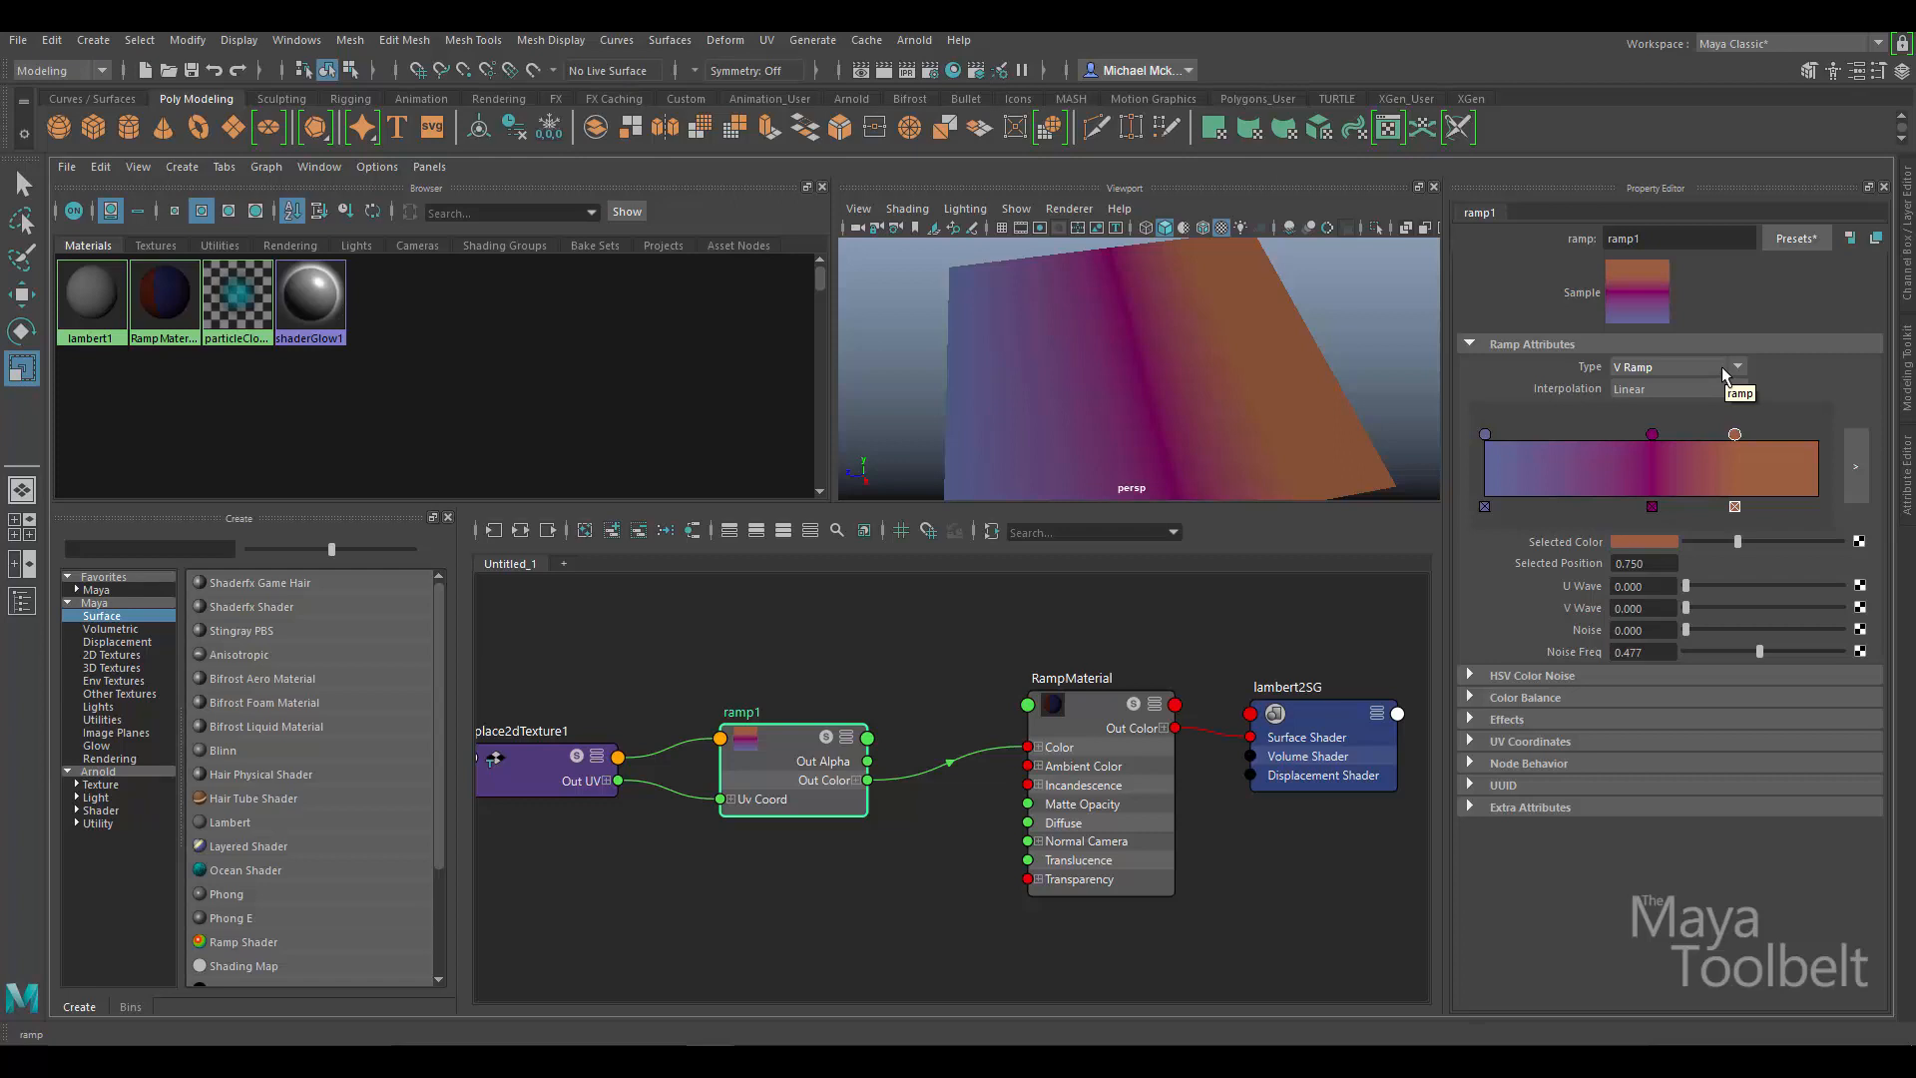
Switch the ramp type from V Ramp to U Ramp and on to Diagonal Ramp.
click(1731, 365)
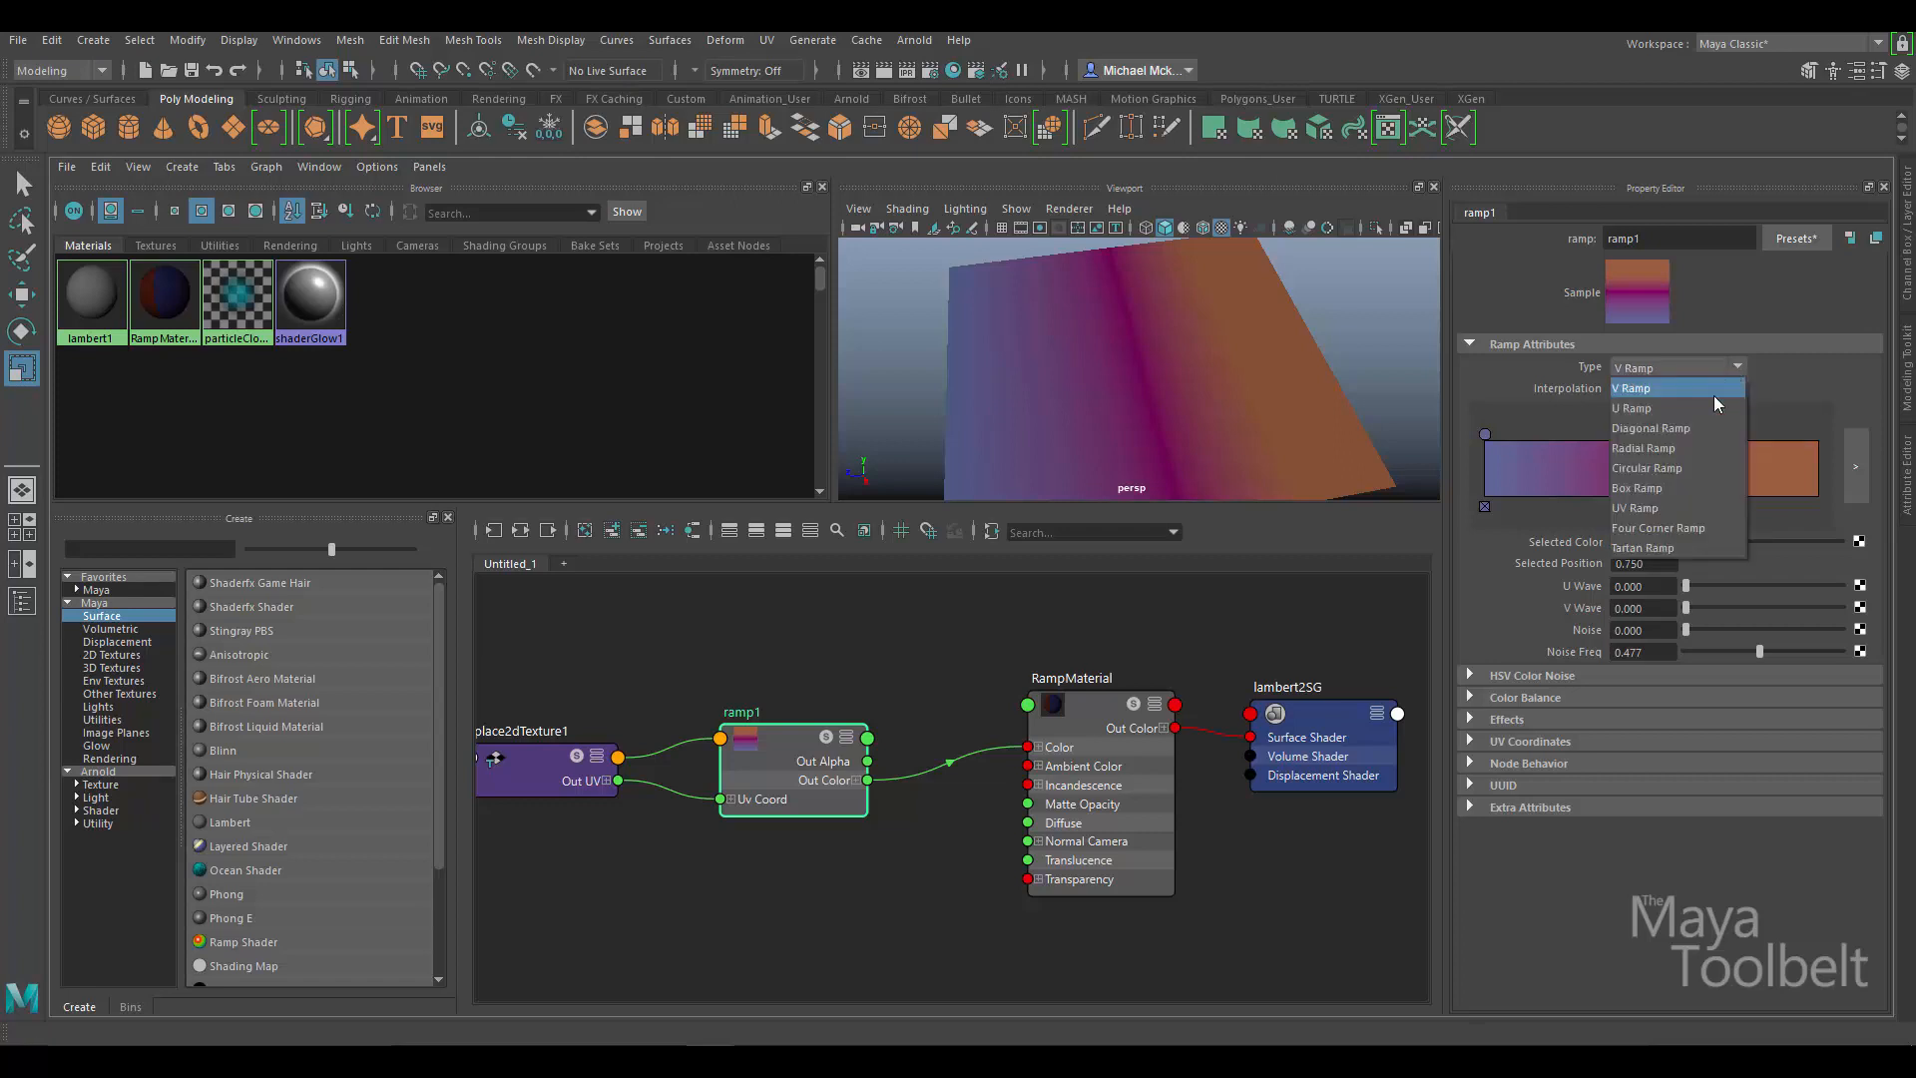
click(1705, 387)
click(1727, 369)
click(1694, 407)
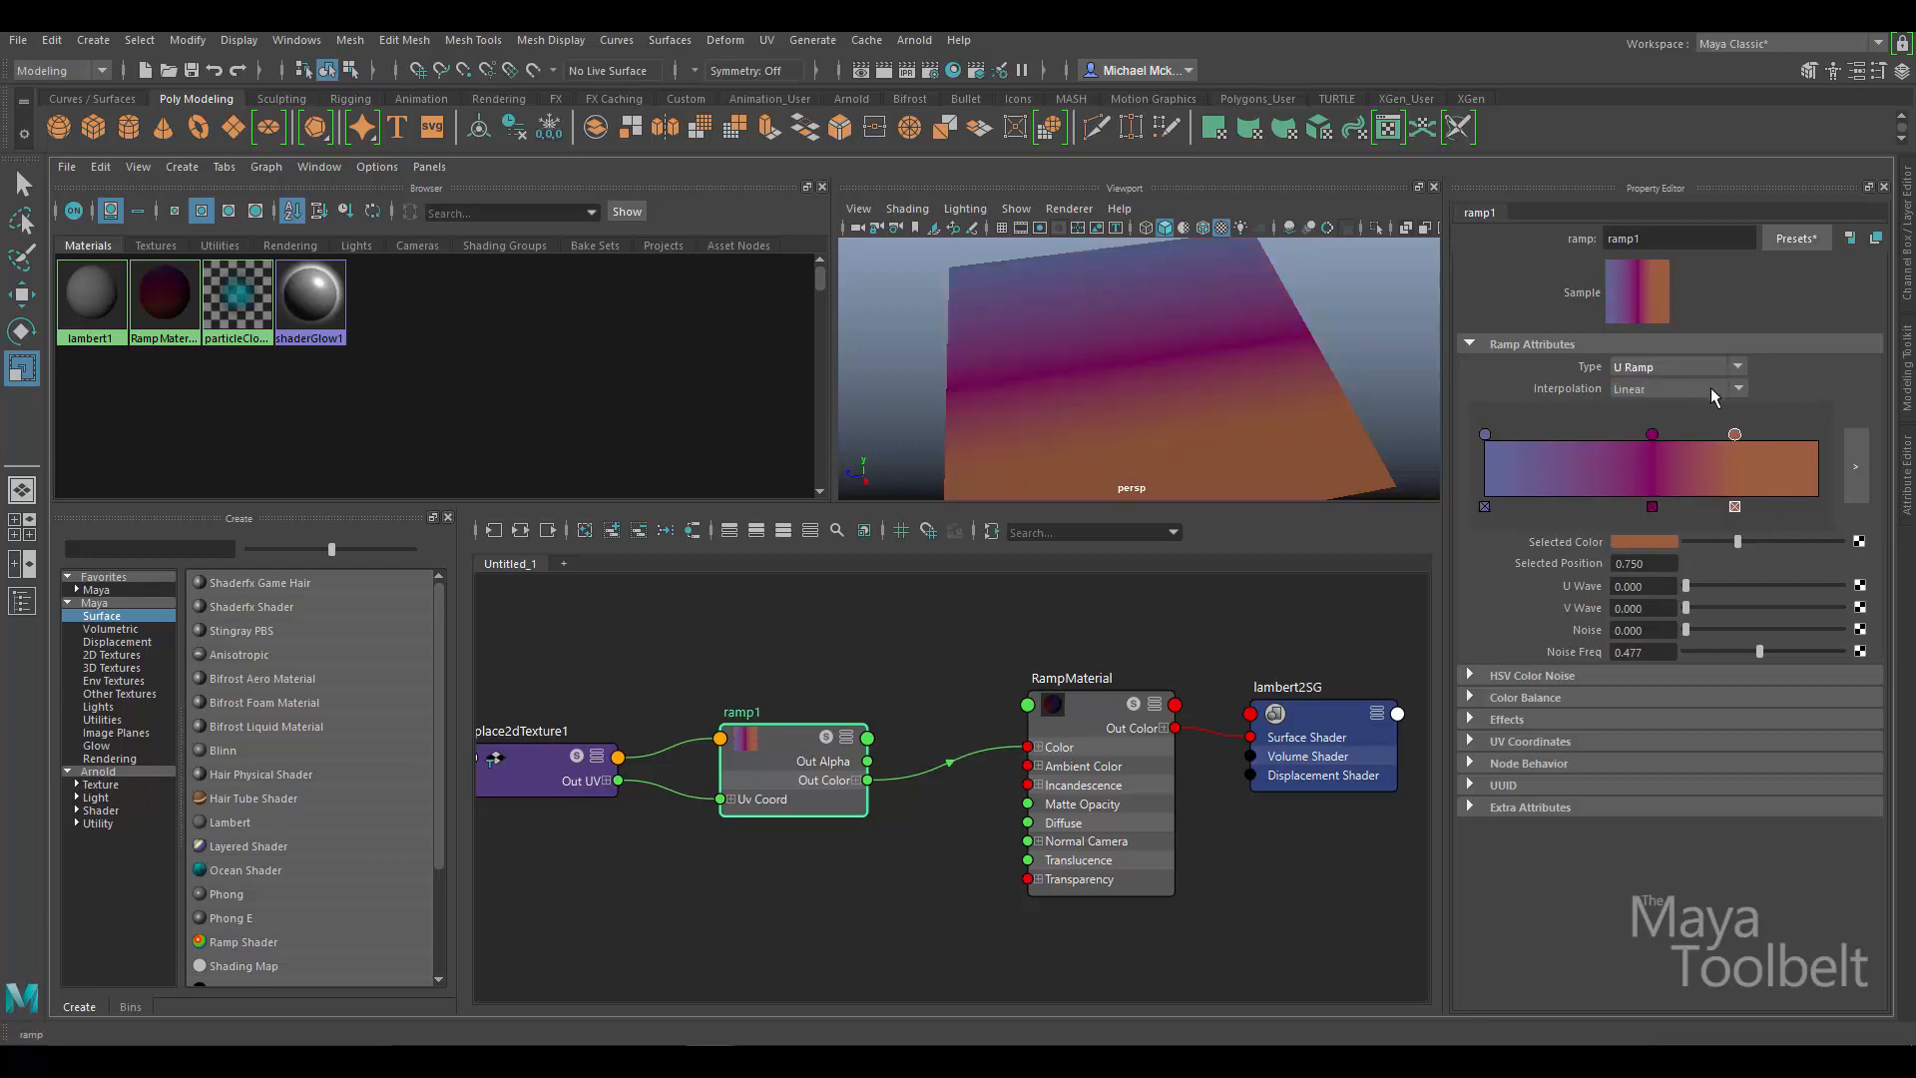
scroll(1725, 369, down, 1)
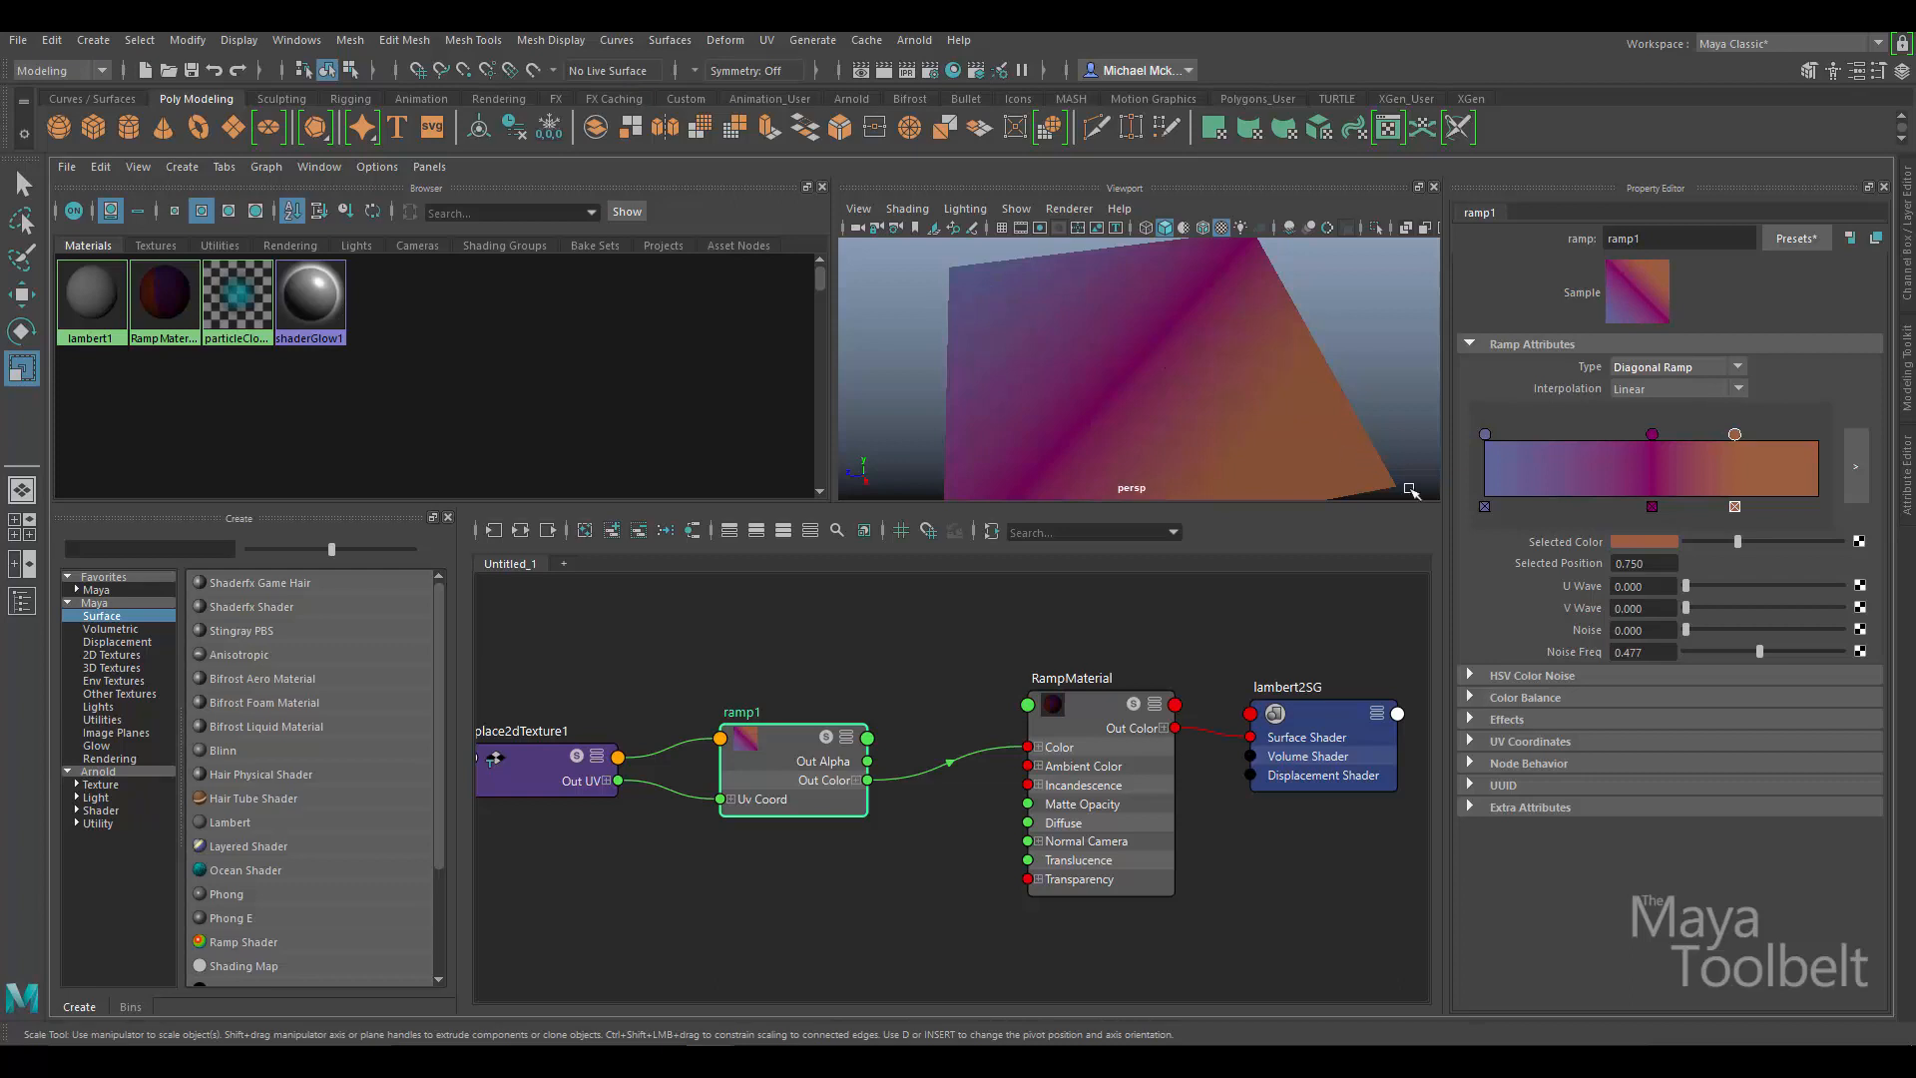
Set the ramp type to Radial Ramp and move the brown marker to the ramp's end at position 1.000.
click(1739, 366)
click(1709, 454)
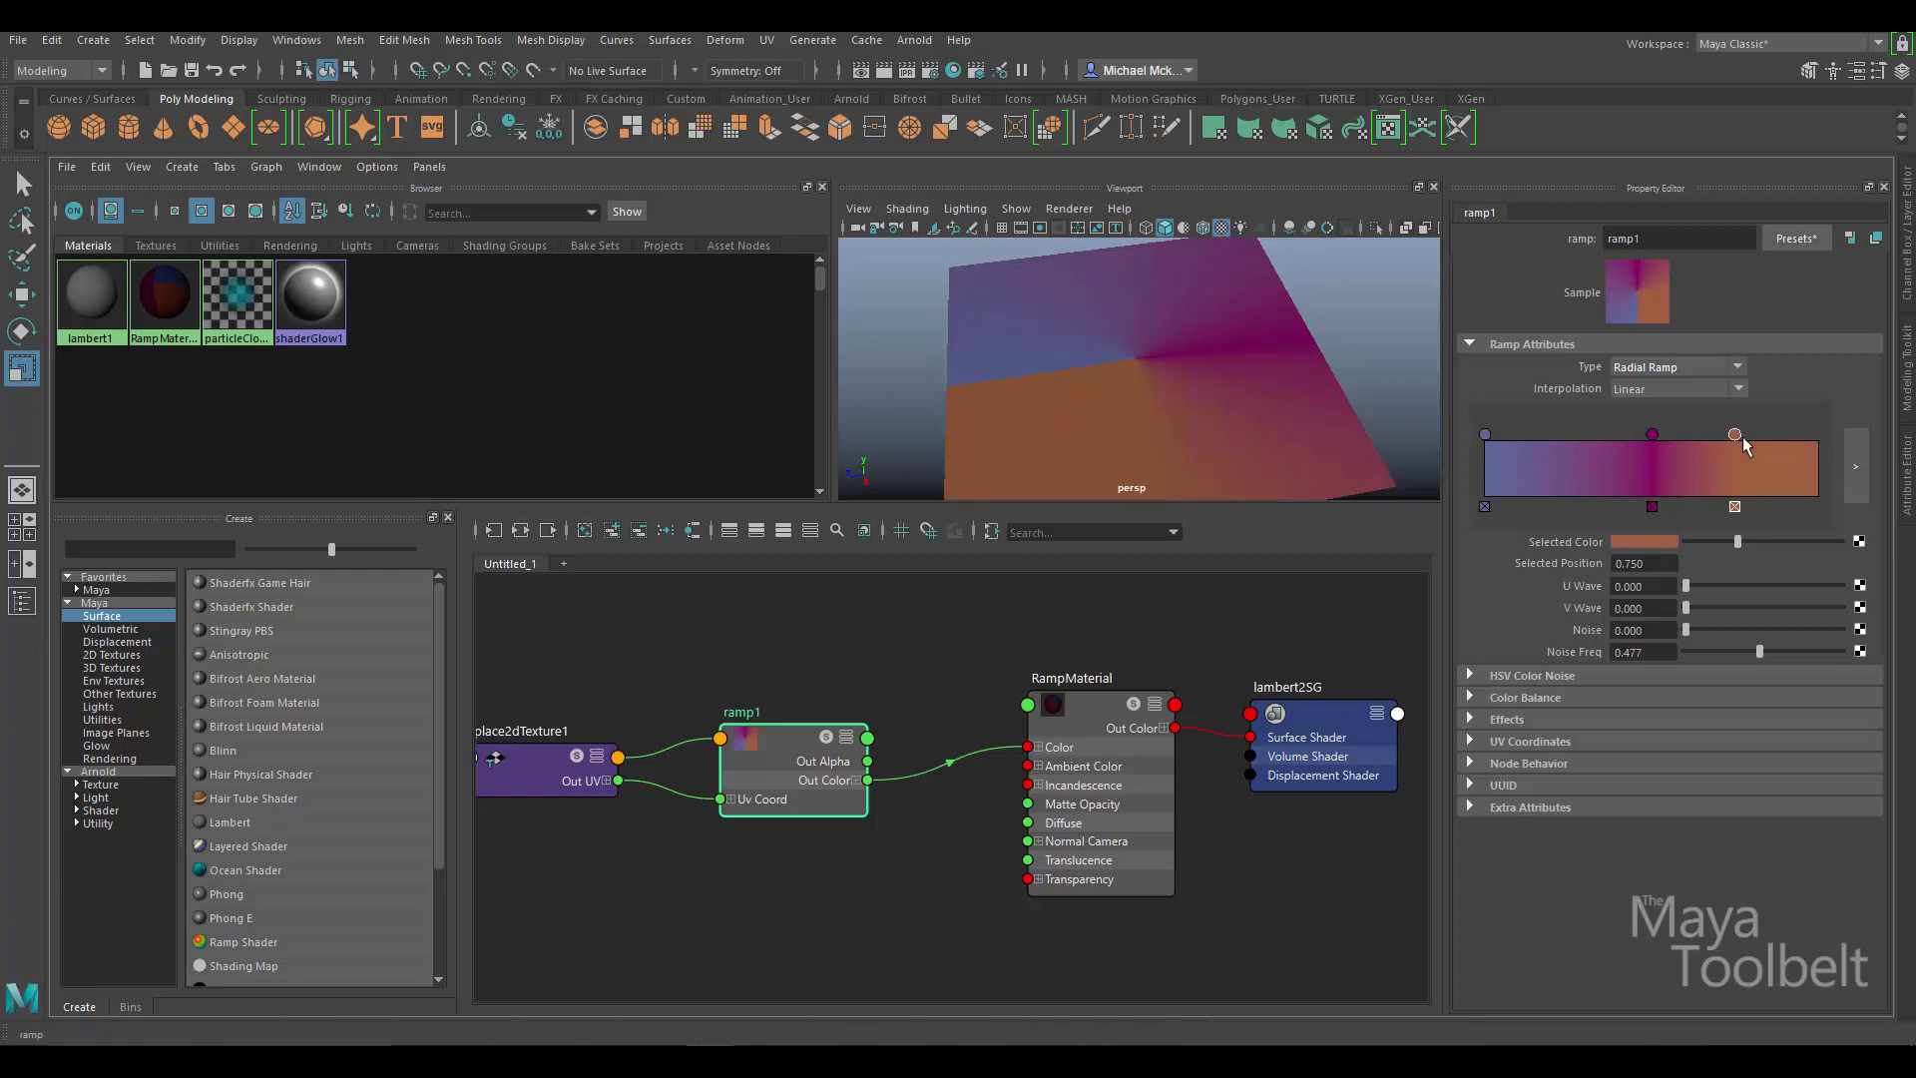
drag(1744, 446, 1874, 442)
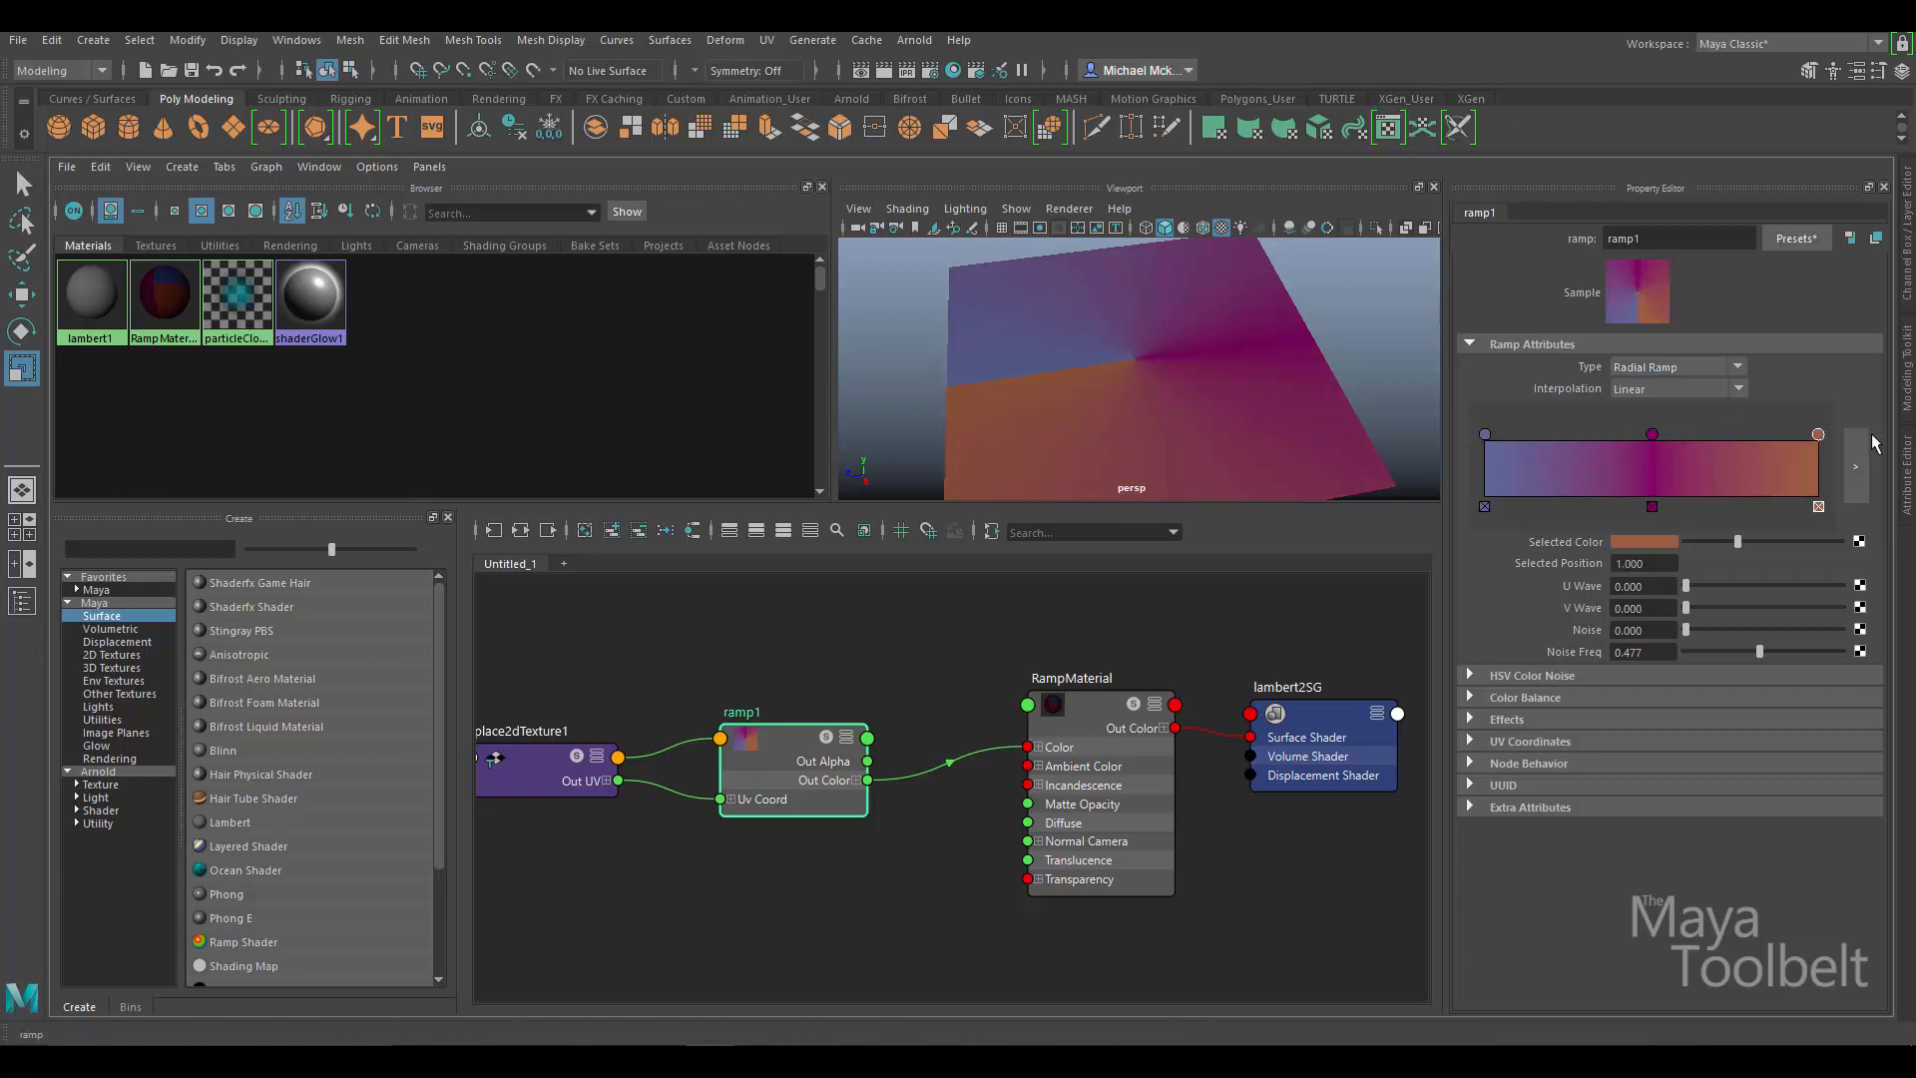
Try the Circular Ramp type on the plane, followed by the Box Ramp type.
click(1739, 366)
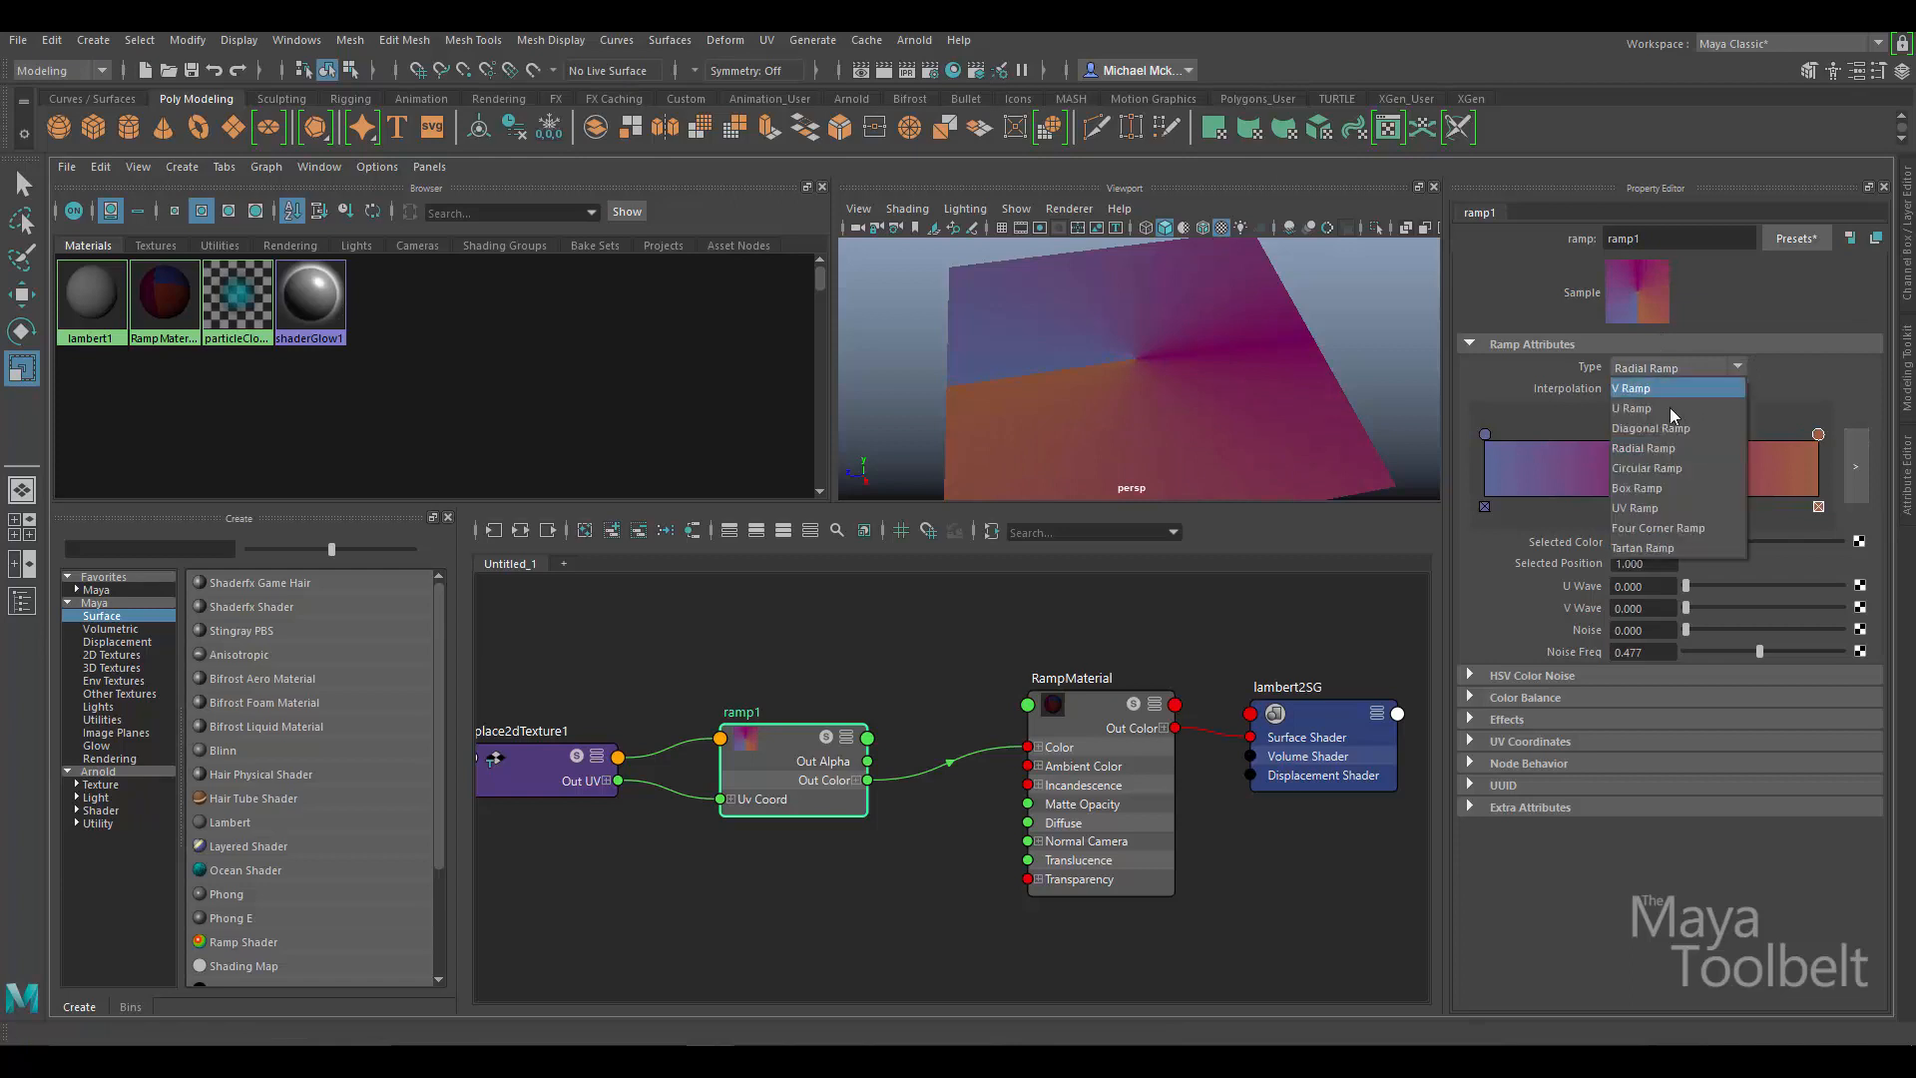
click(1665, 465)
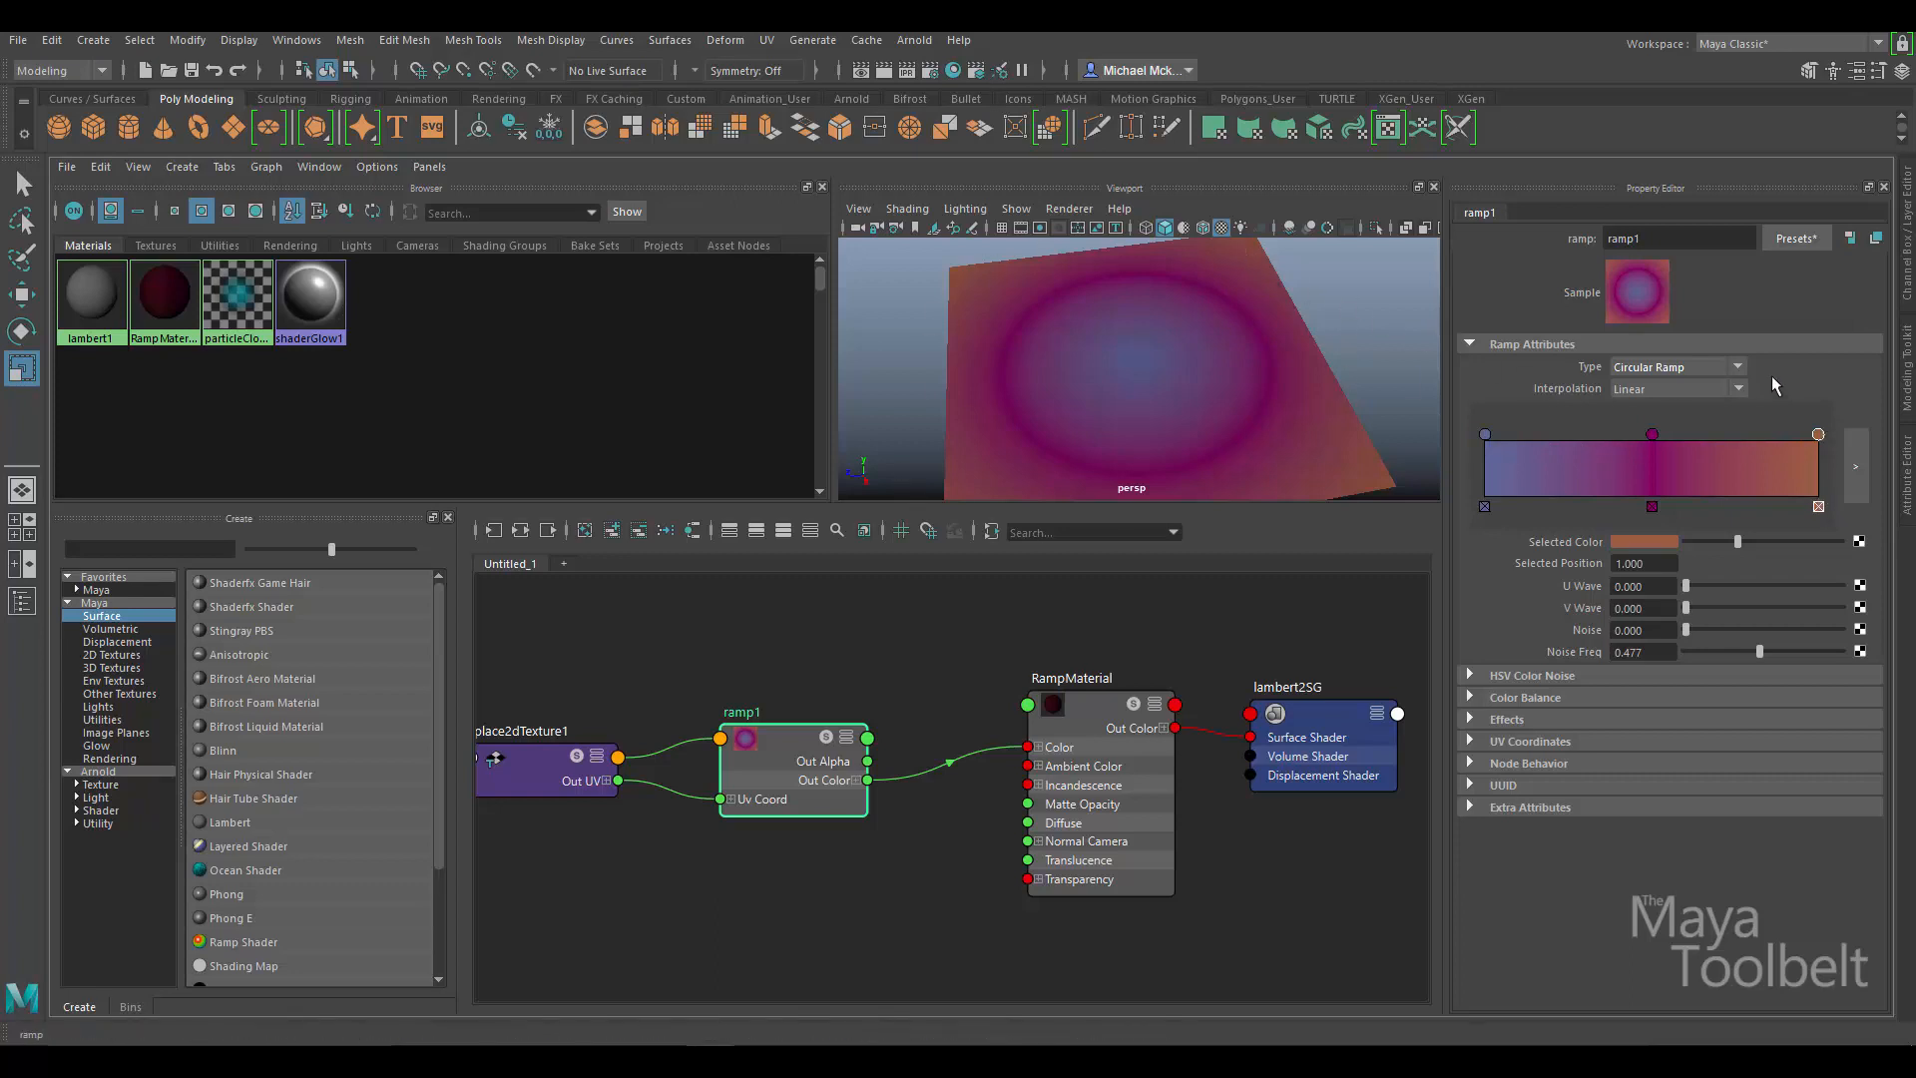
click(1737, 367)
click(1655, 490)
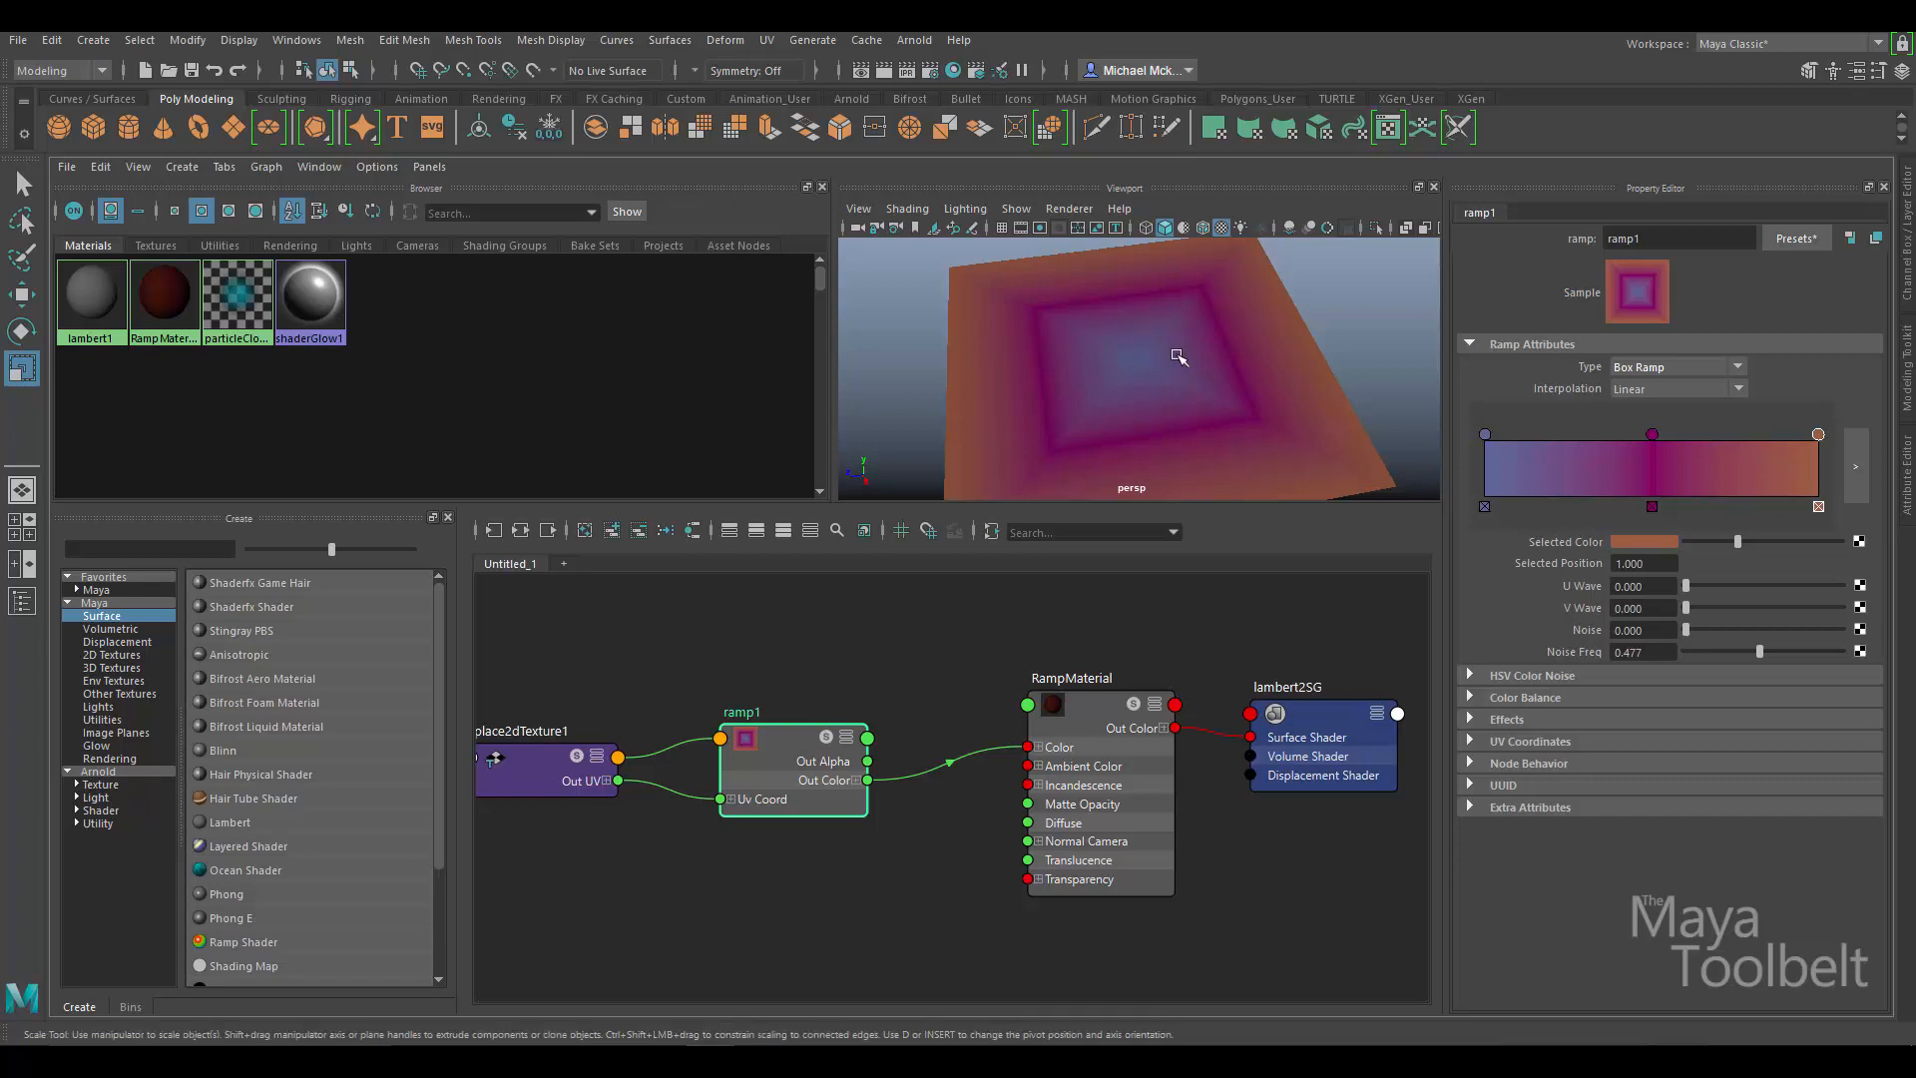
Try the UV Ramp and Four Corner Ramp types, inspecting each pattern on the plane.
click(1739, 367)
click(1656, 494)
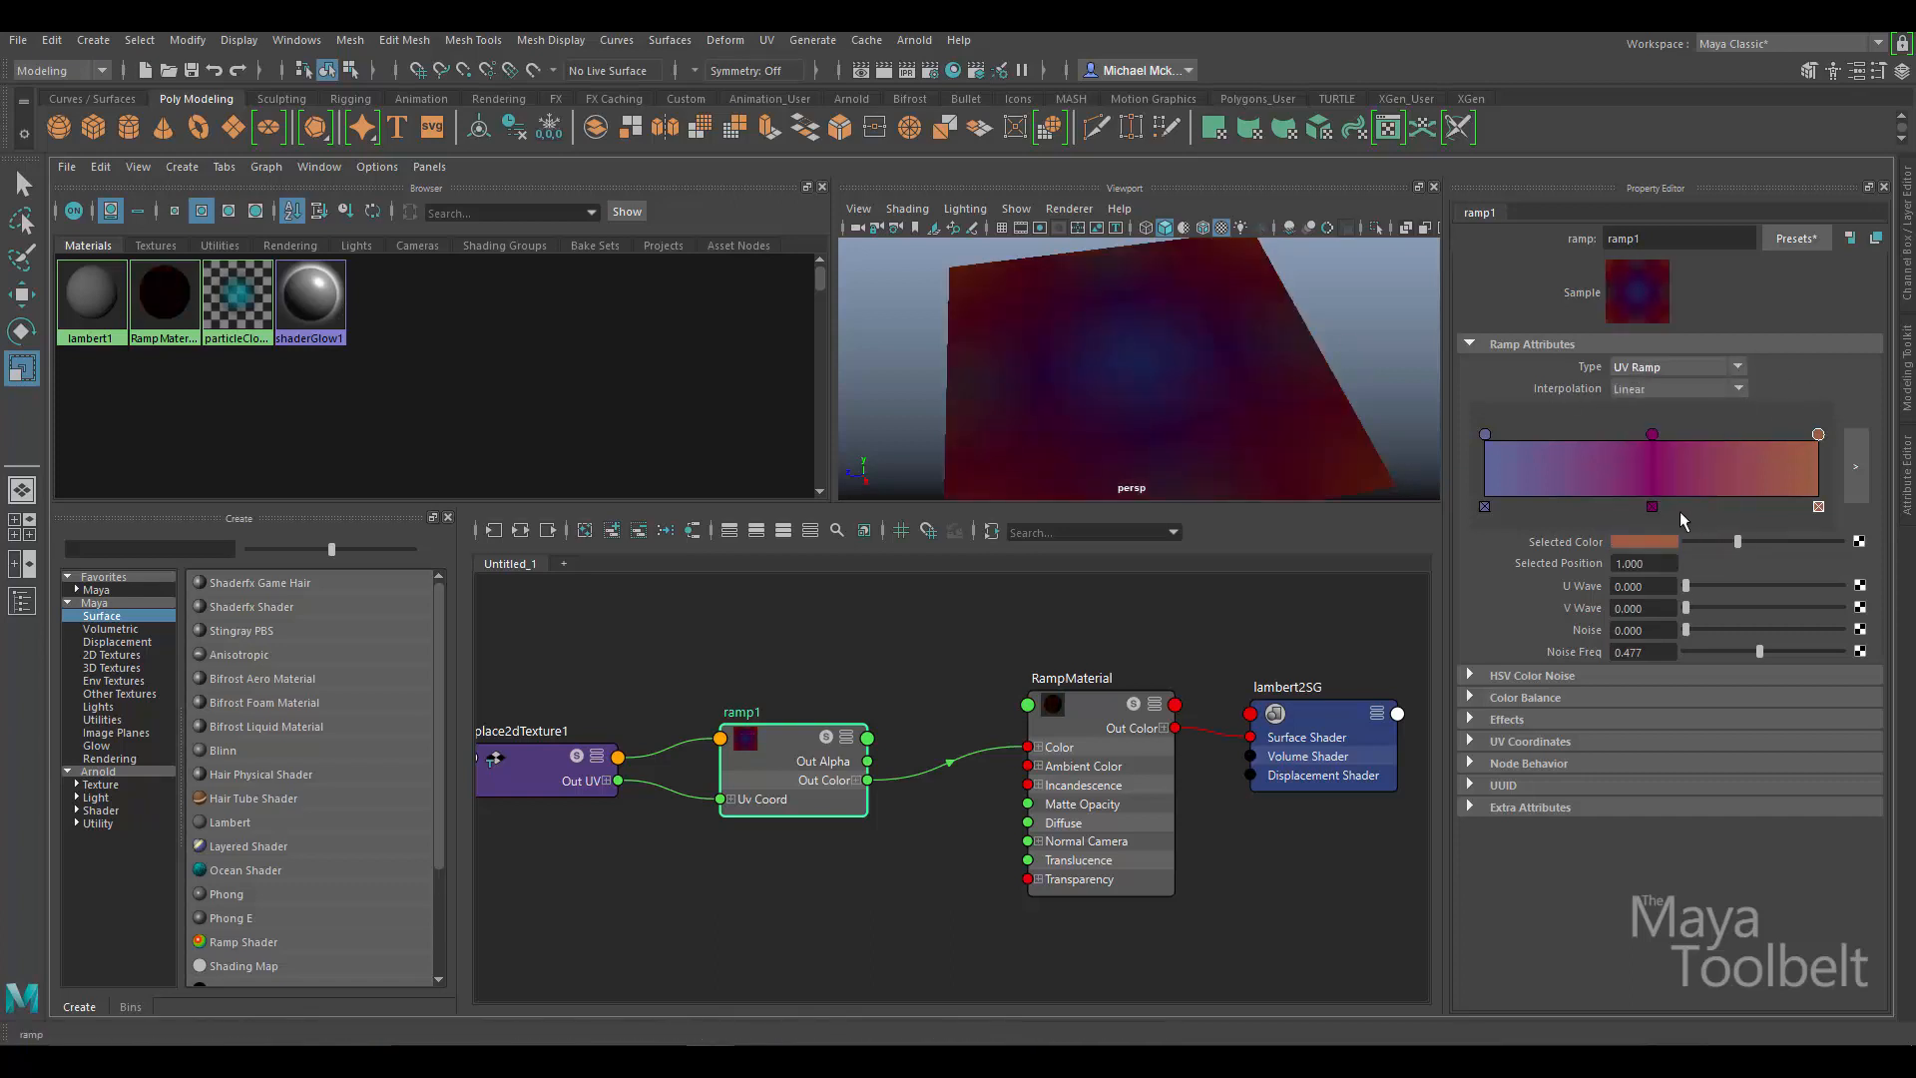
alt+drag(1244, 373, 1014, 308)
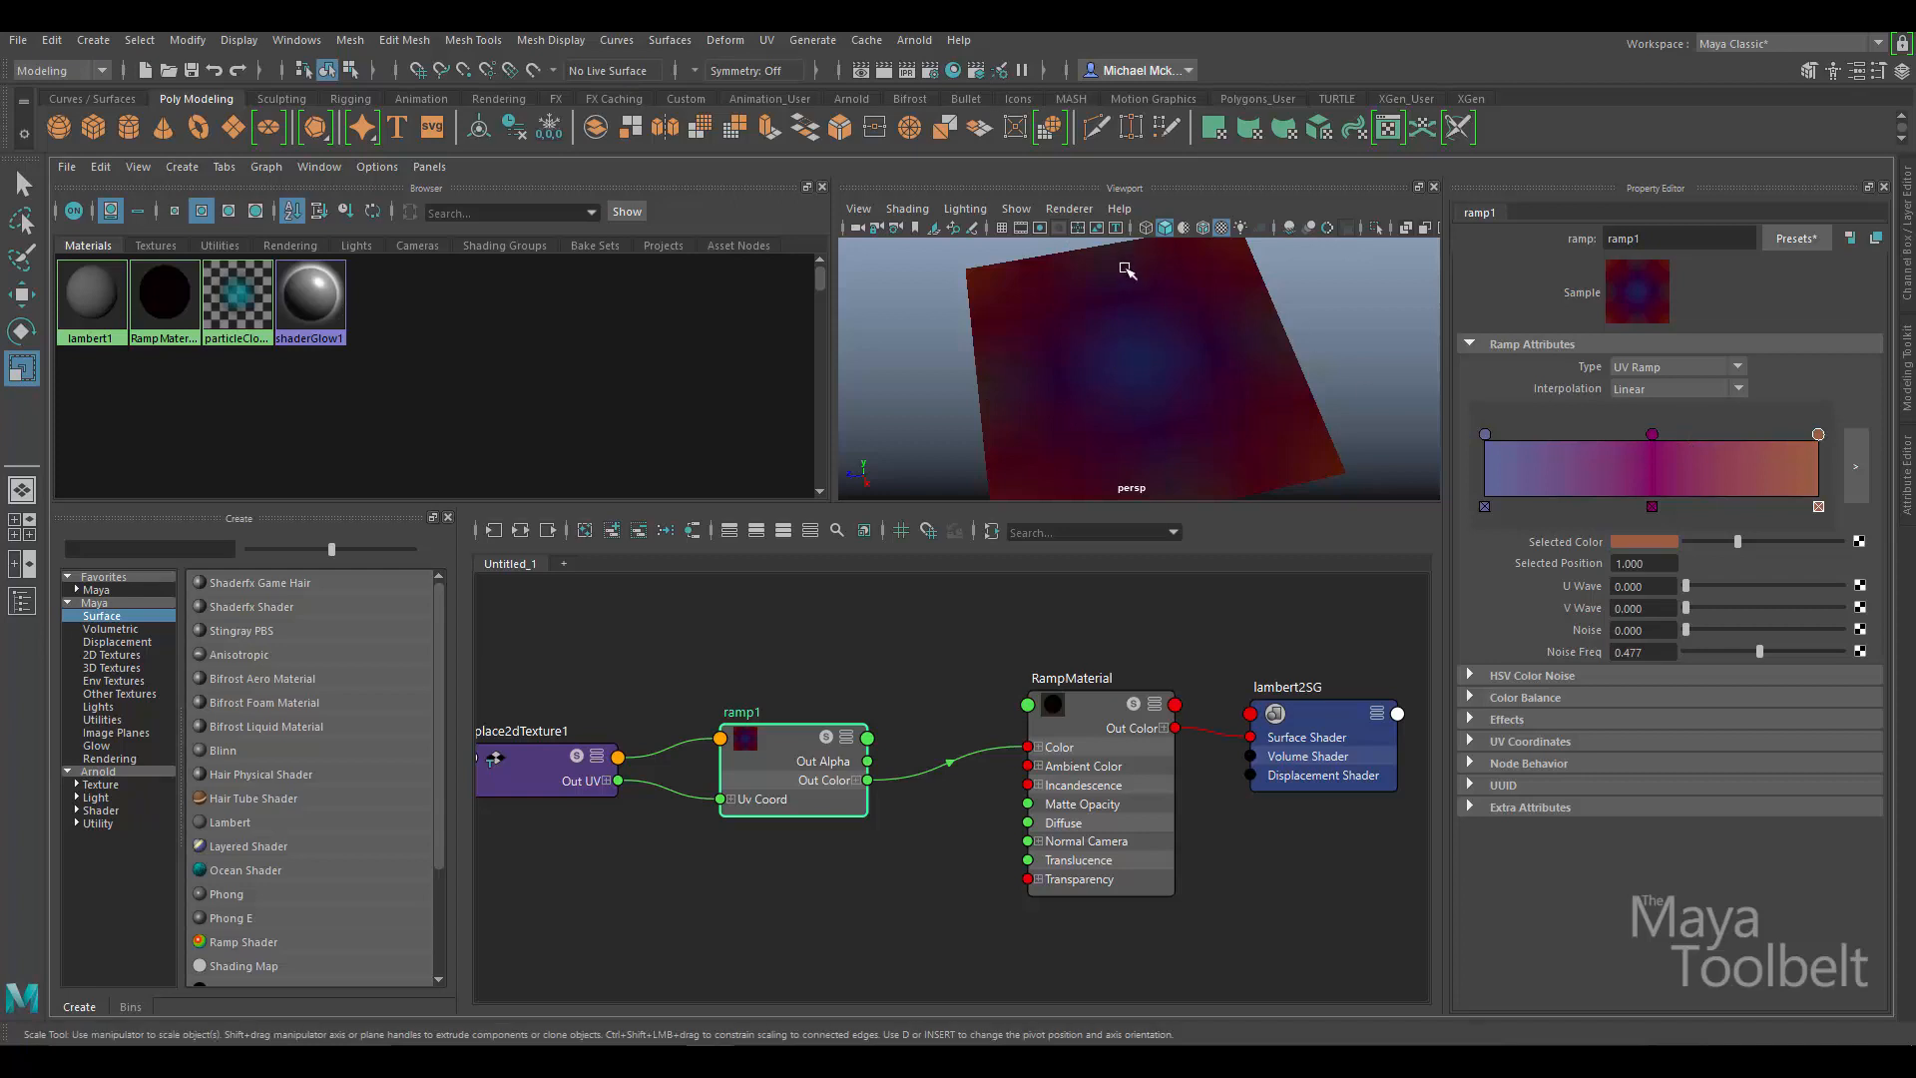
click(1738, 366)
click(1699, 530)
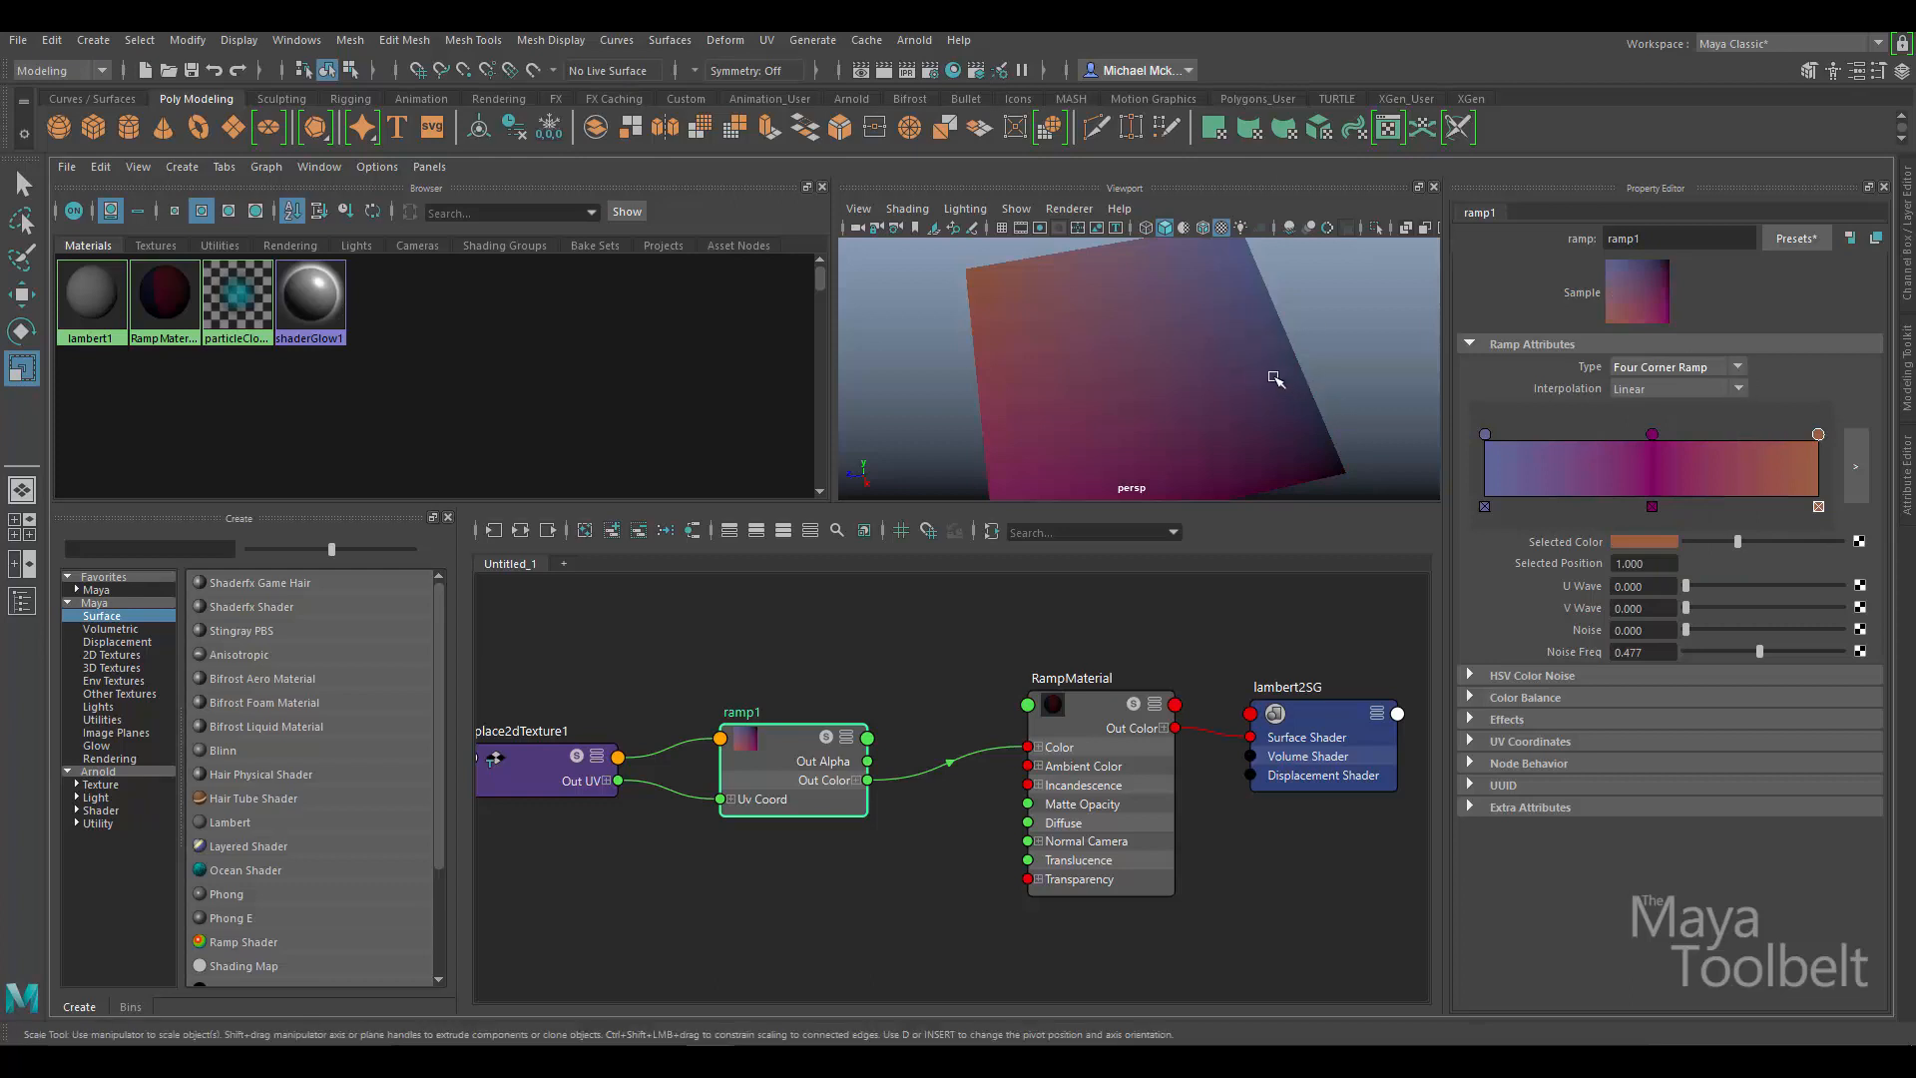
mouse_move(1277, 380)
alt+mouse_down()
mouse_move(1211, 359)
mouse_move(1303, 380)
mouse_move(1184, 389)
mouse_move(1326, 419)
alt+mouse_up()
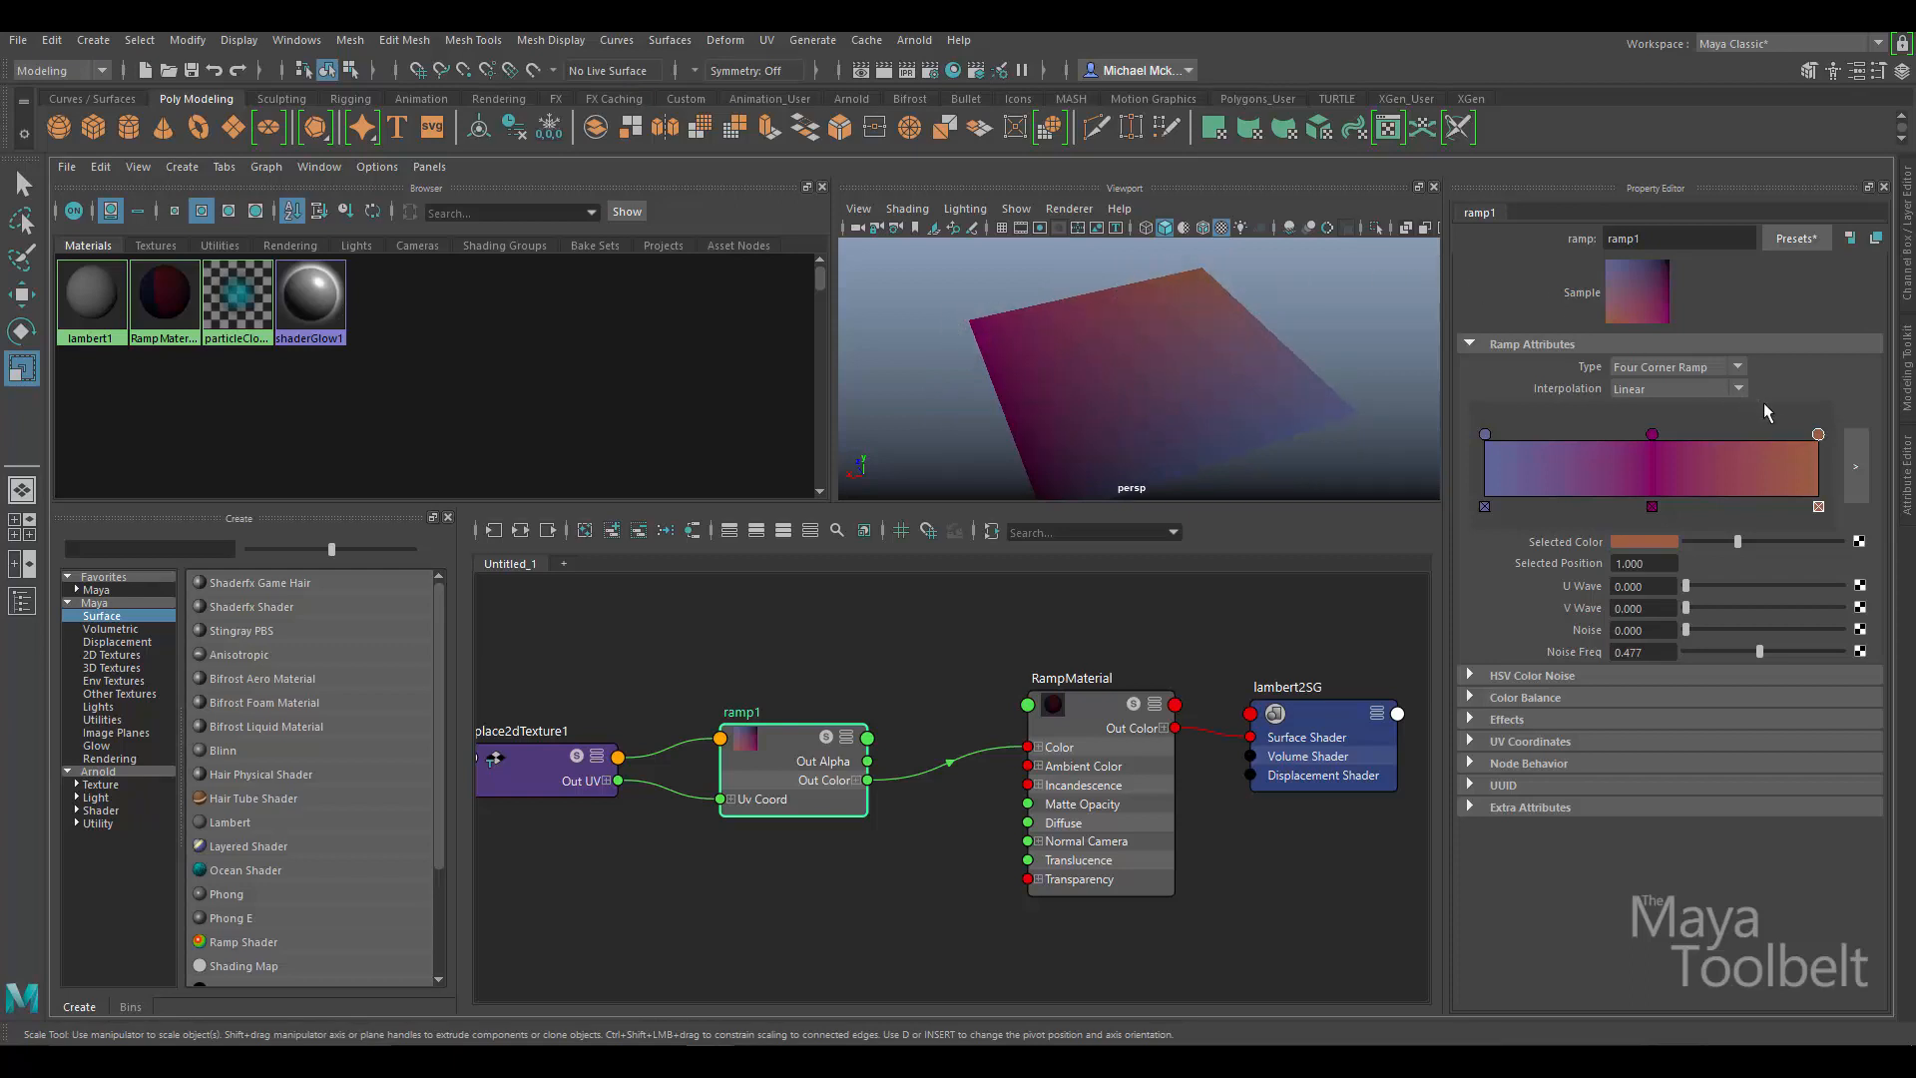
Set the ramp type to Tartan Ramp, compare it with Box Ramp, and return to Tartan Ramp.
click(1742, 368)
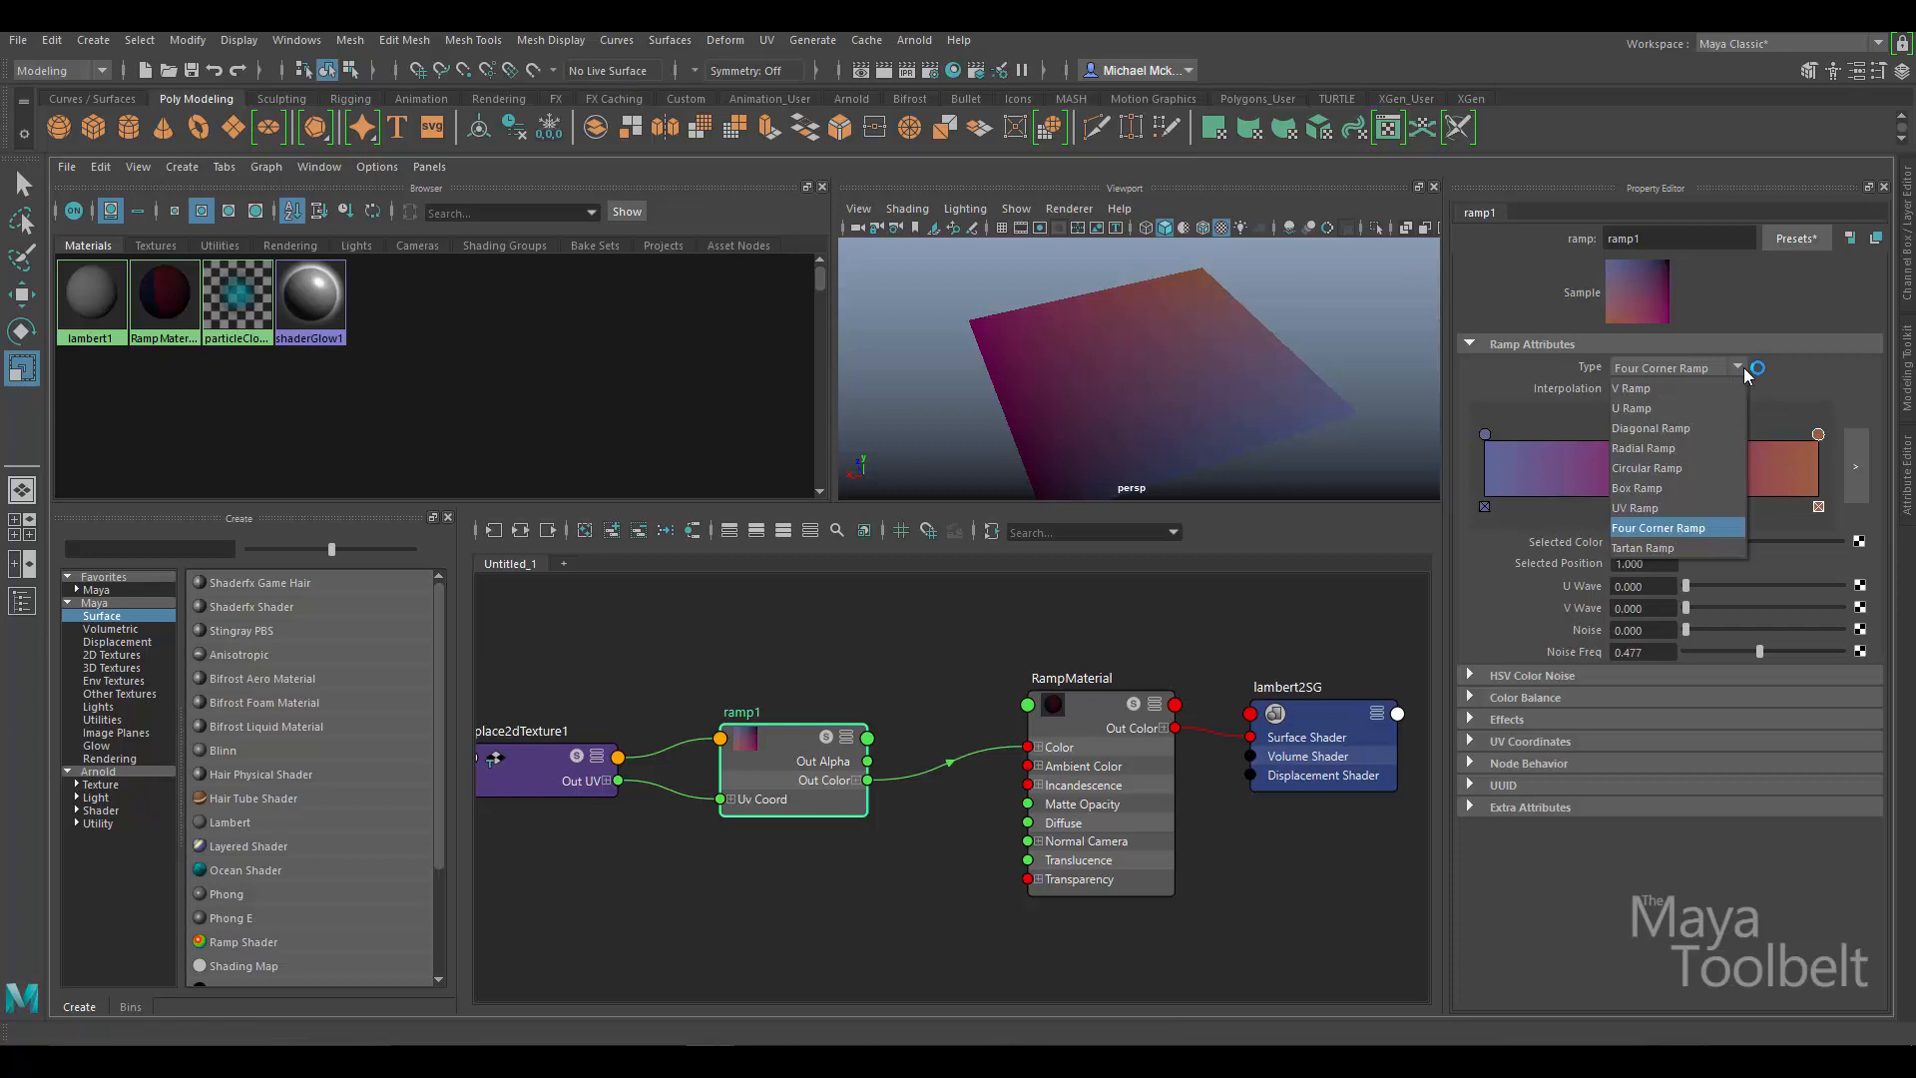
click(1667, 545)
alt+drag(1355, 459, 1052, 405)
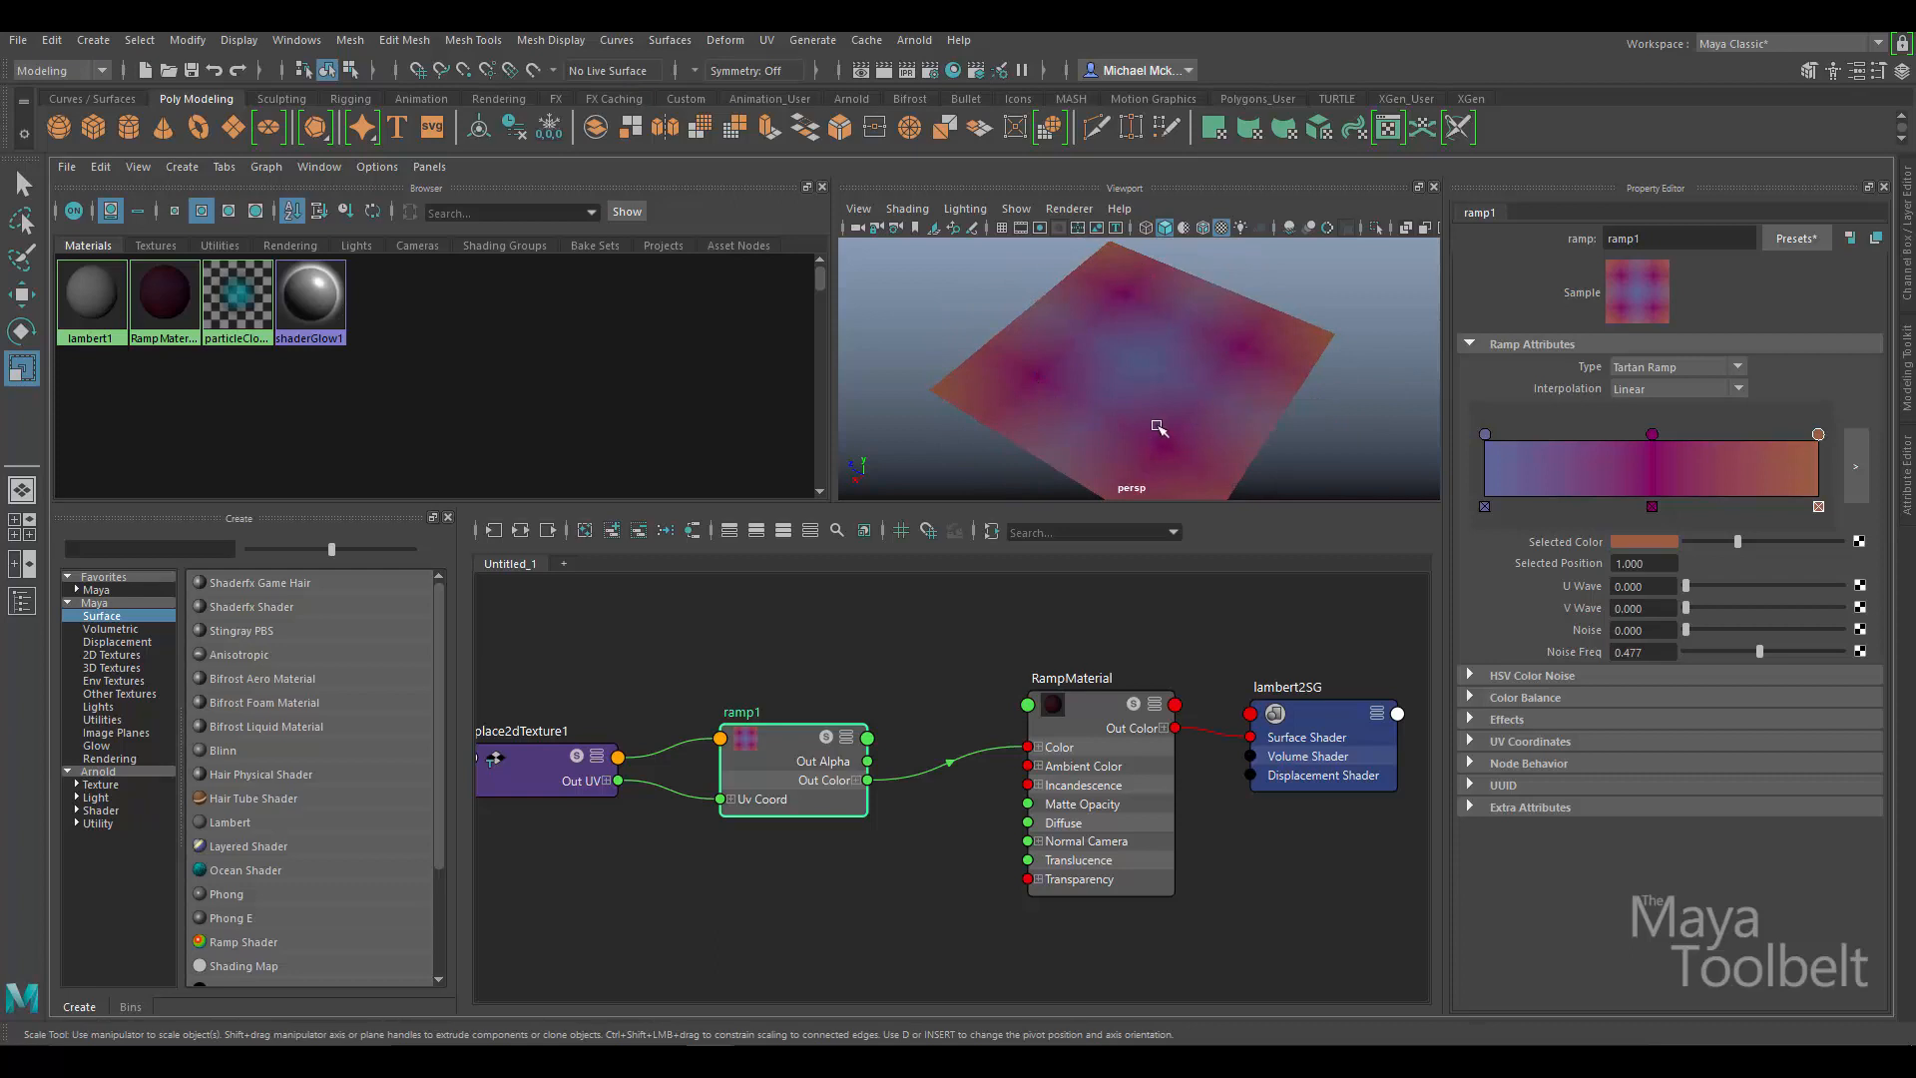
click(1734, 369)
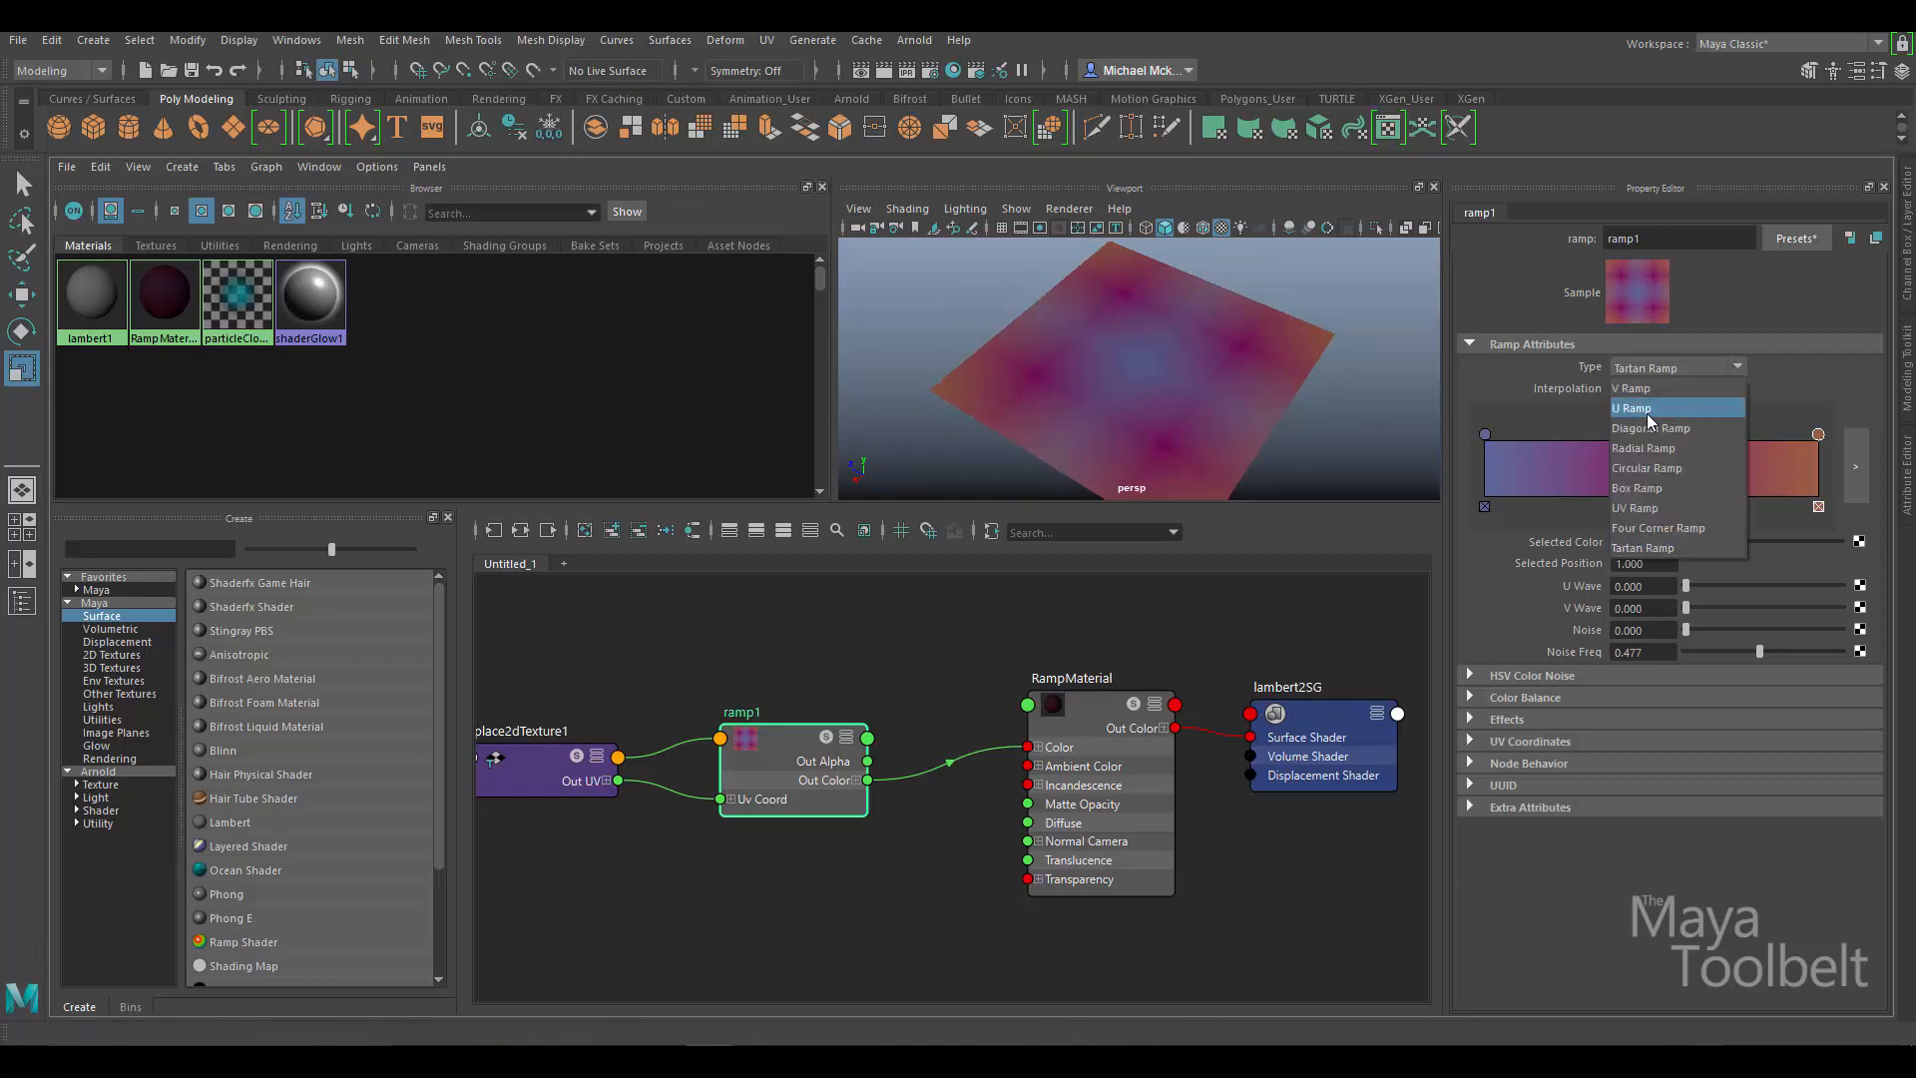
click(1647, 484)
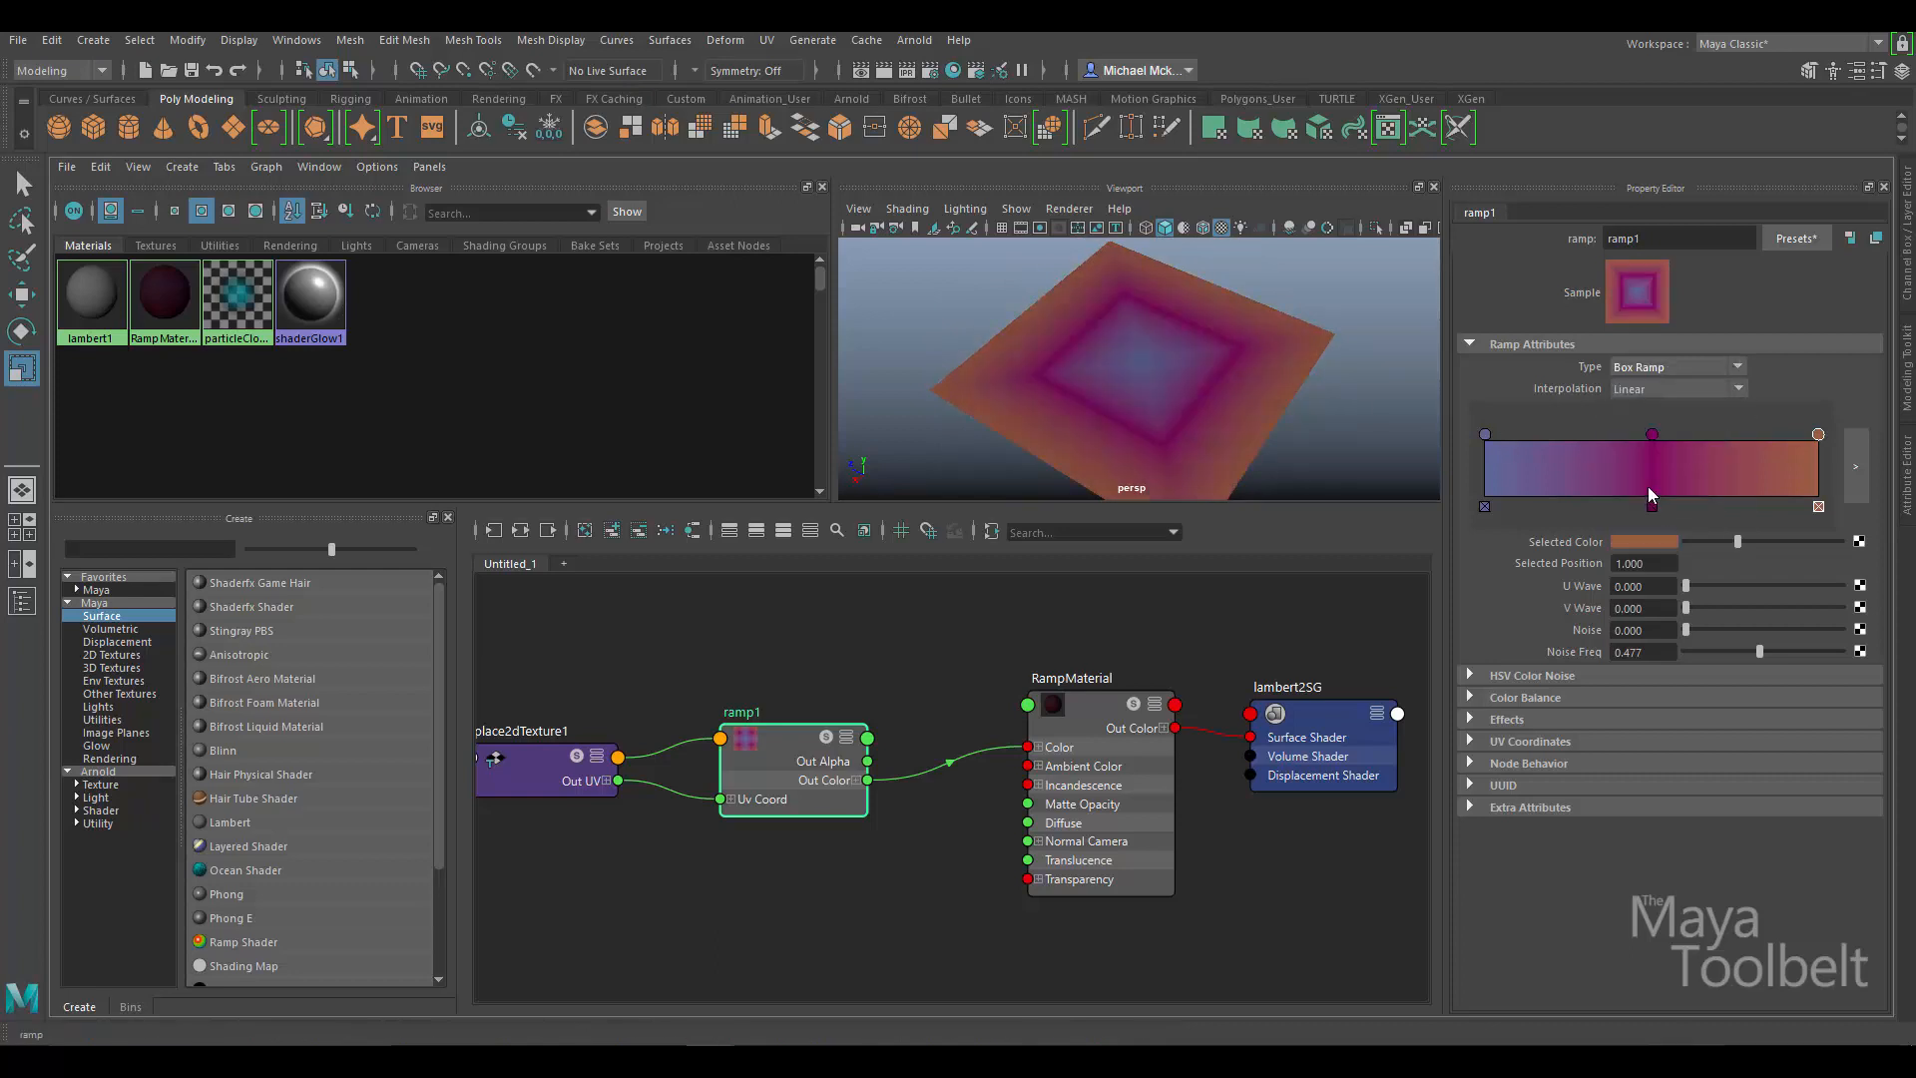
click(1736, 367)
click(1690, 529)
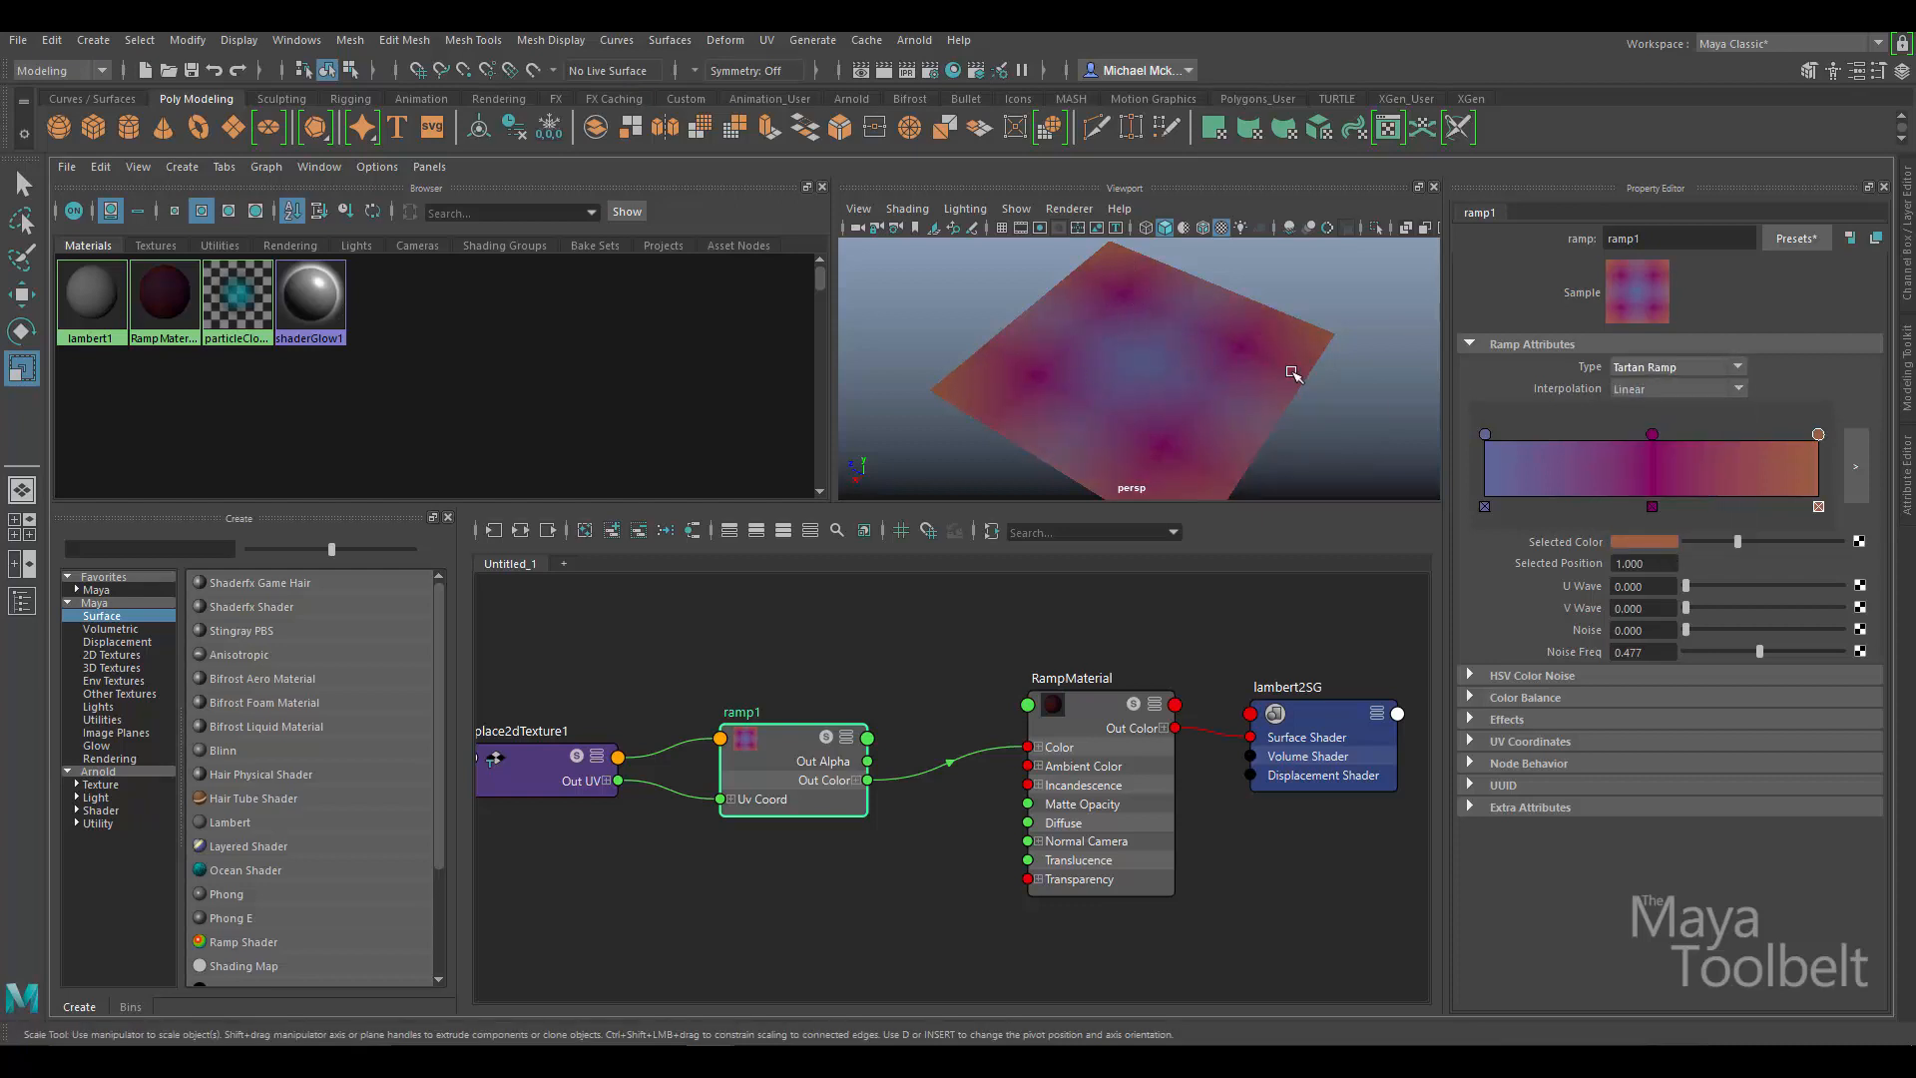
View the tartan pattern from another angle and set the ramp type back to V Ramp.
alt+drag(1191, 393, 1287, 399)
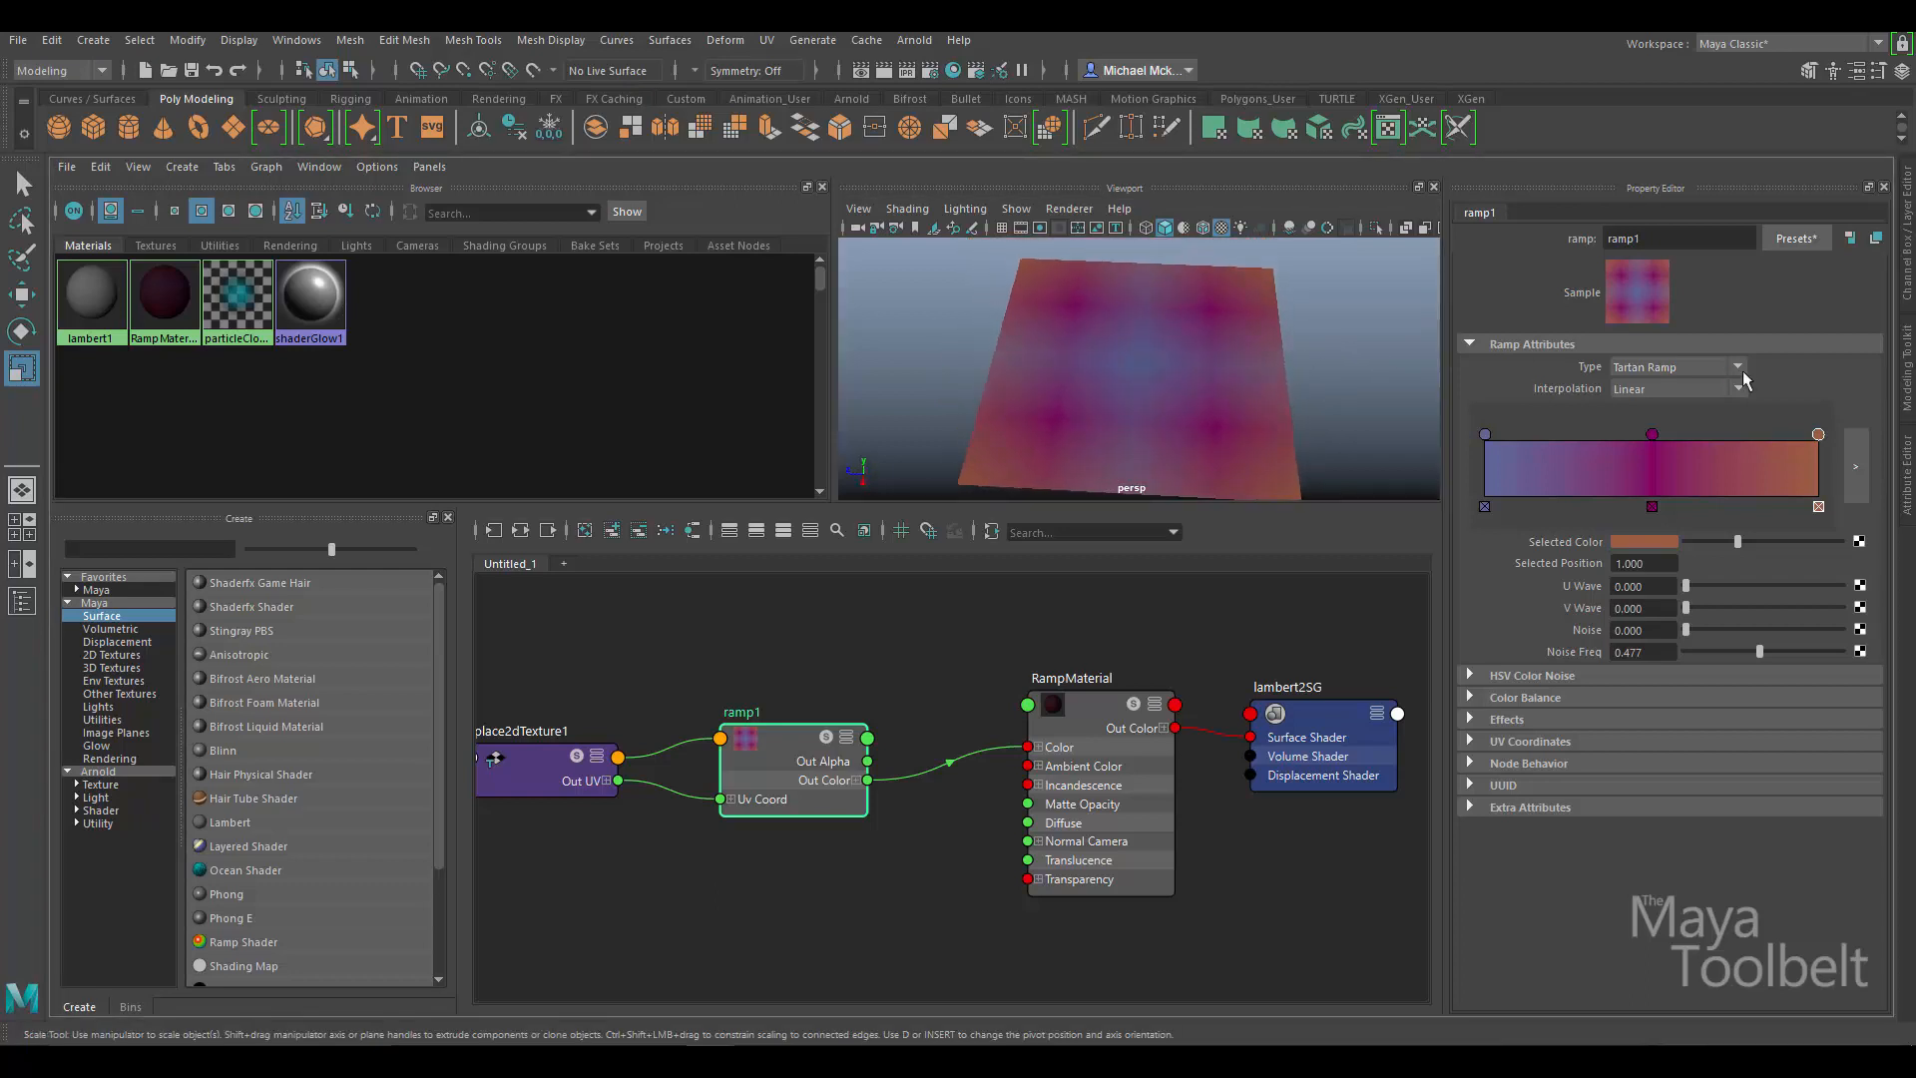
click(1737, 367)
click(1692, 380)
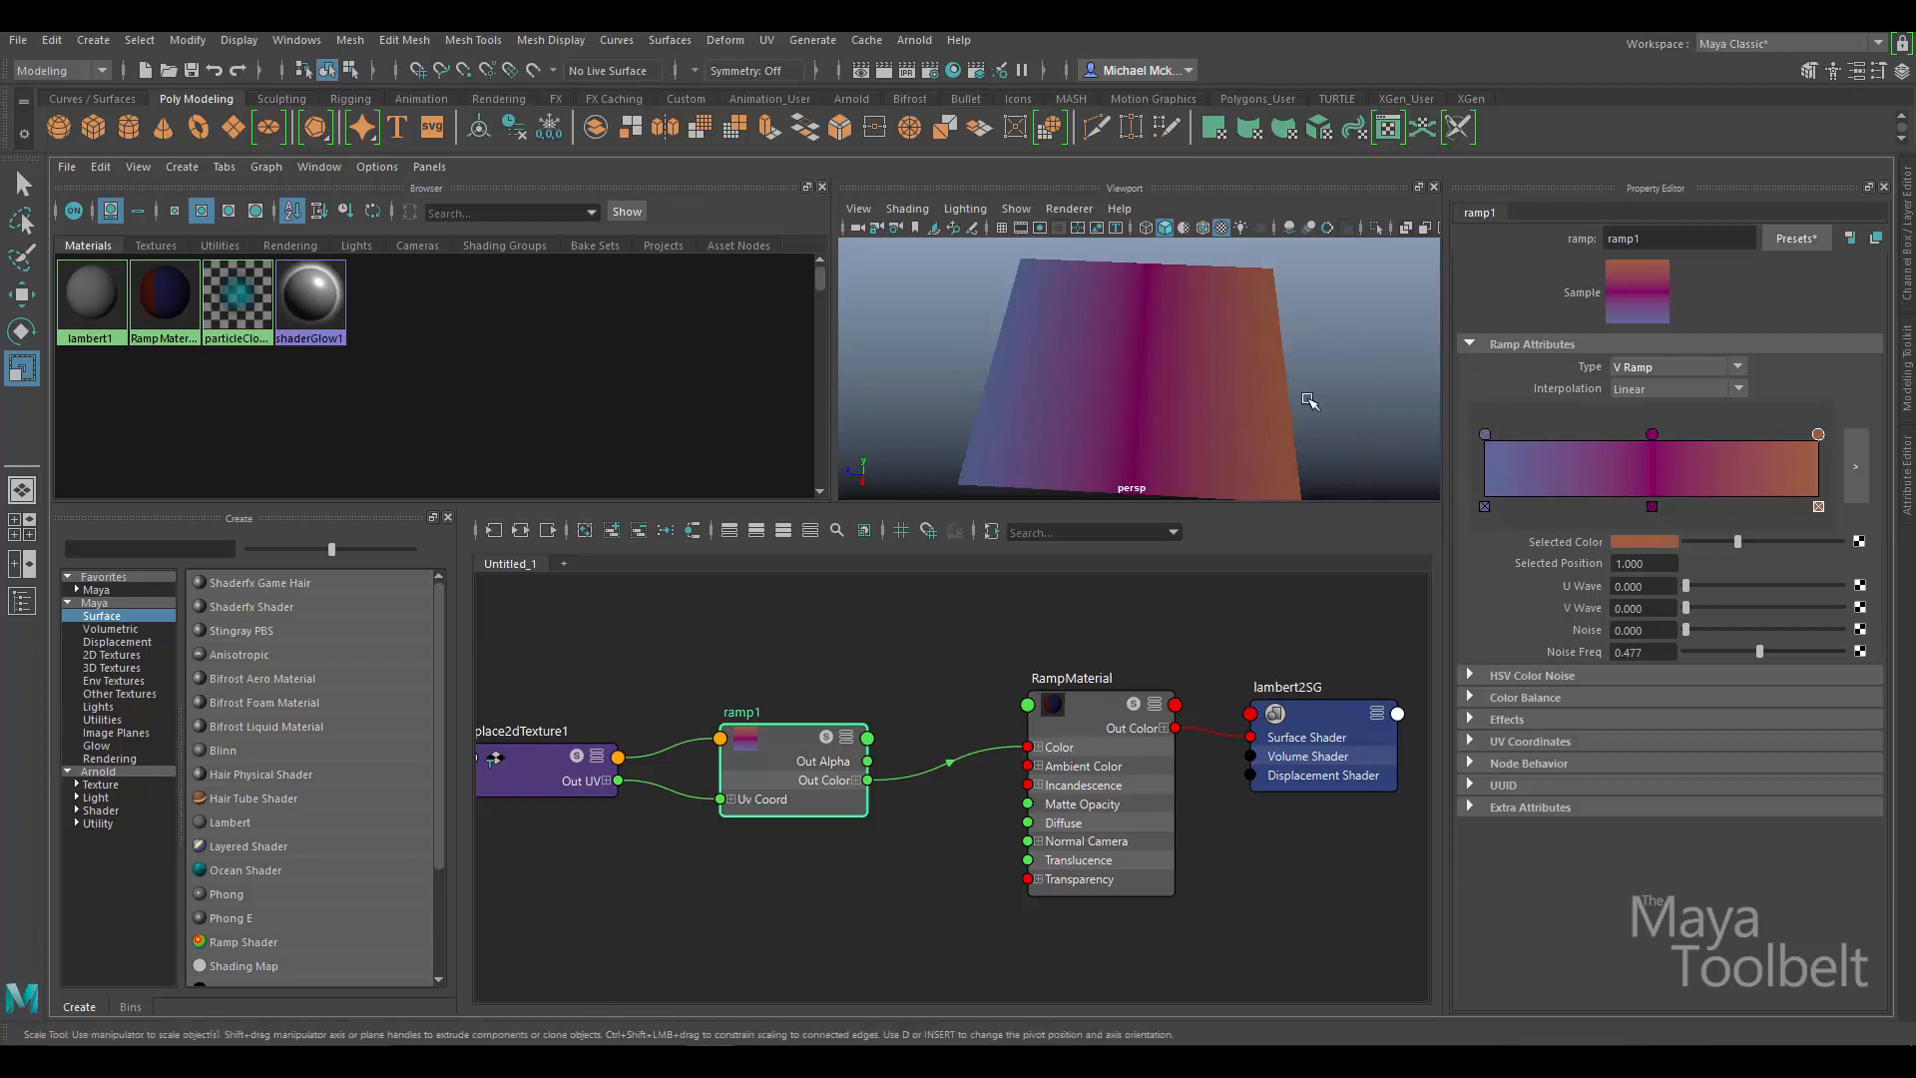
Try the Circular Ramp type on the plane from another viewing angle.
alt+drag(1309, 401, 1390, 415)
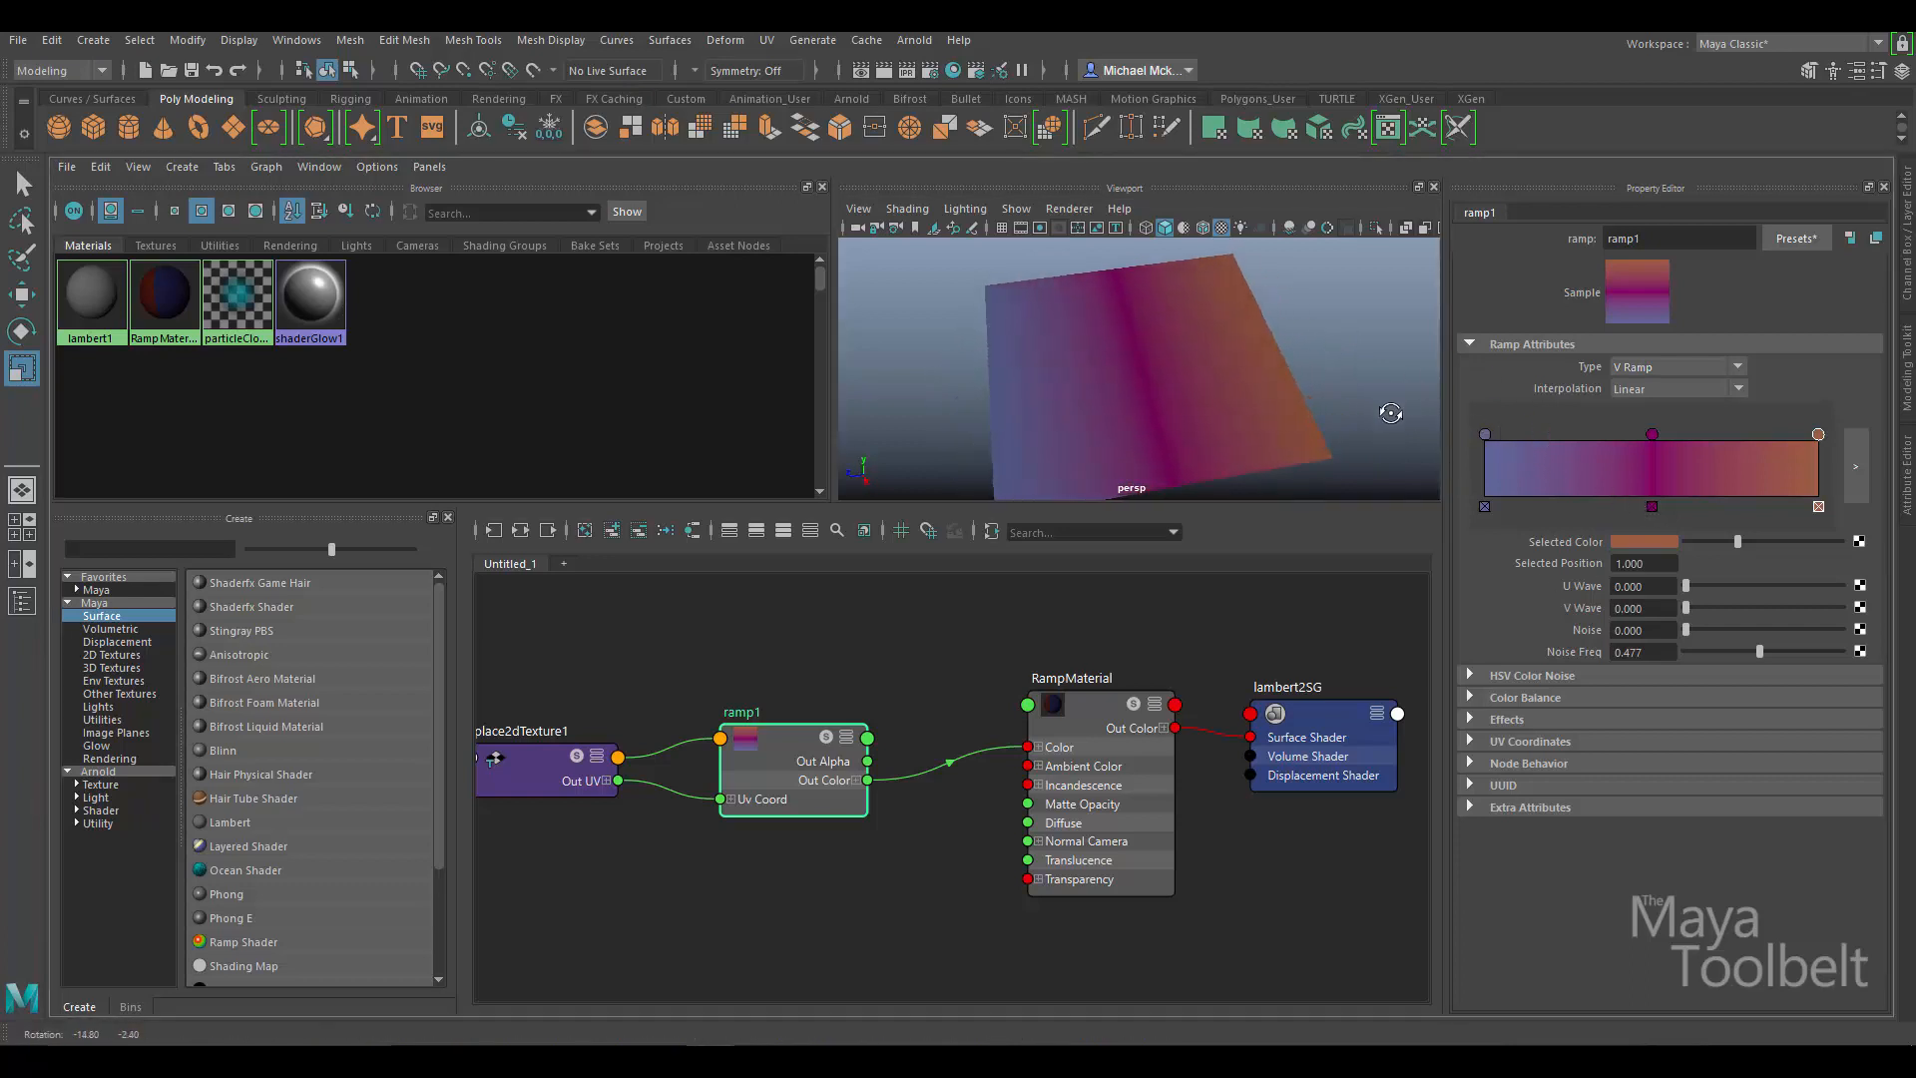
click(1736, 372)
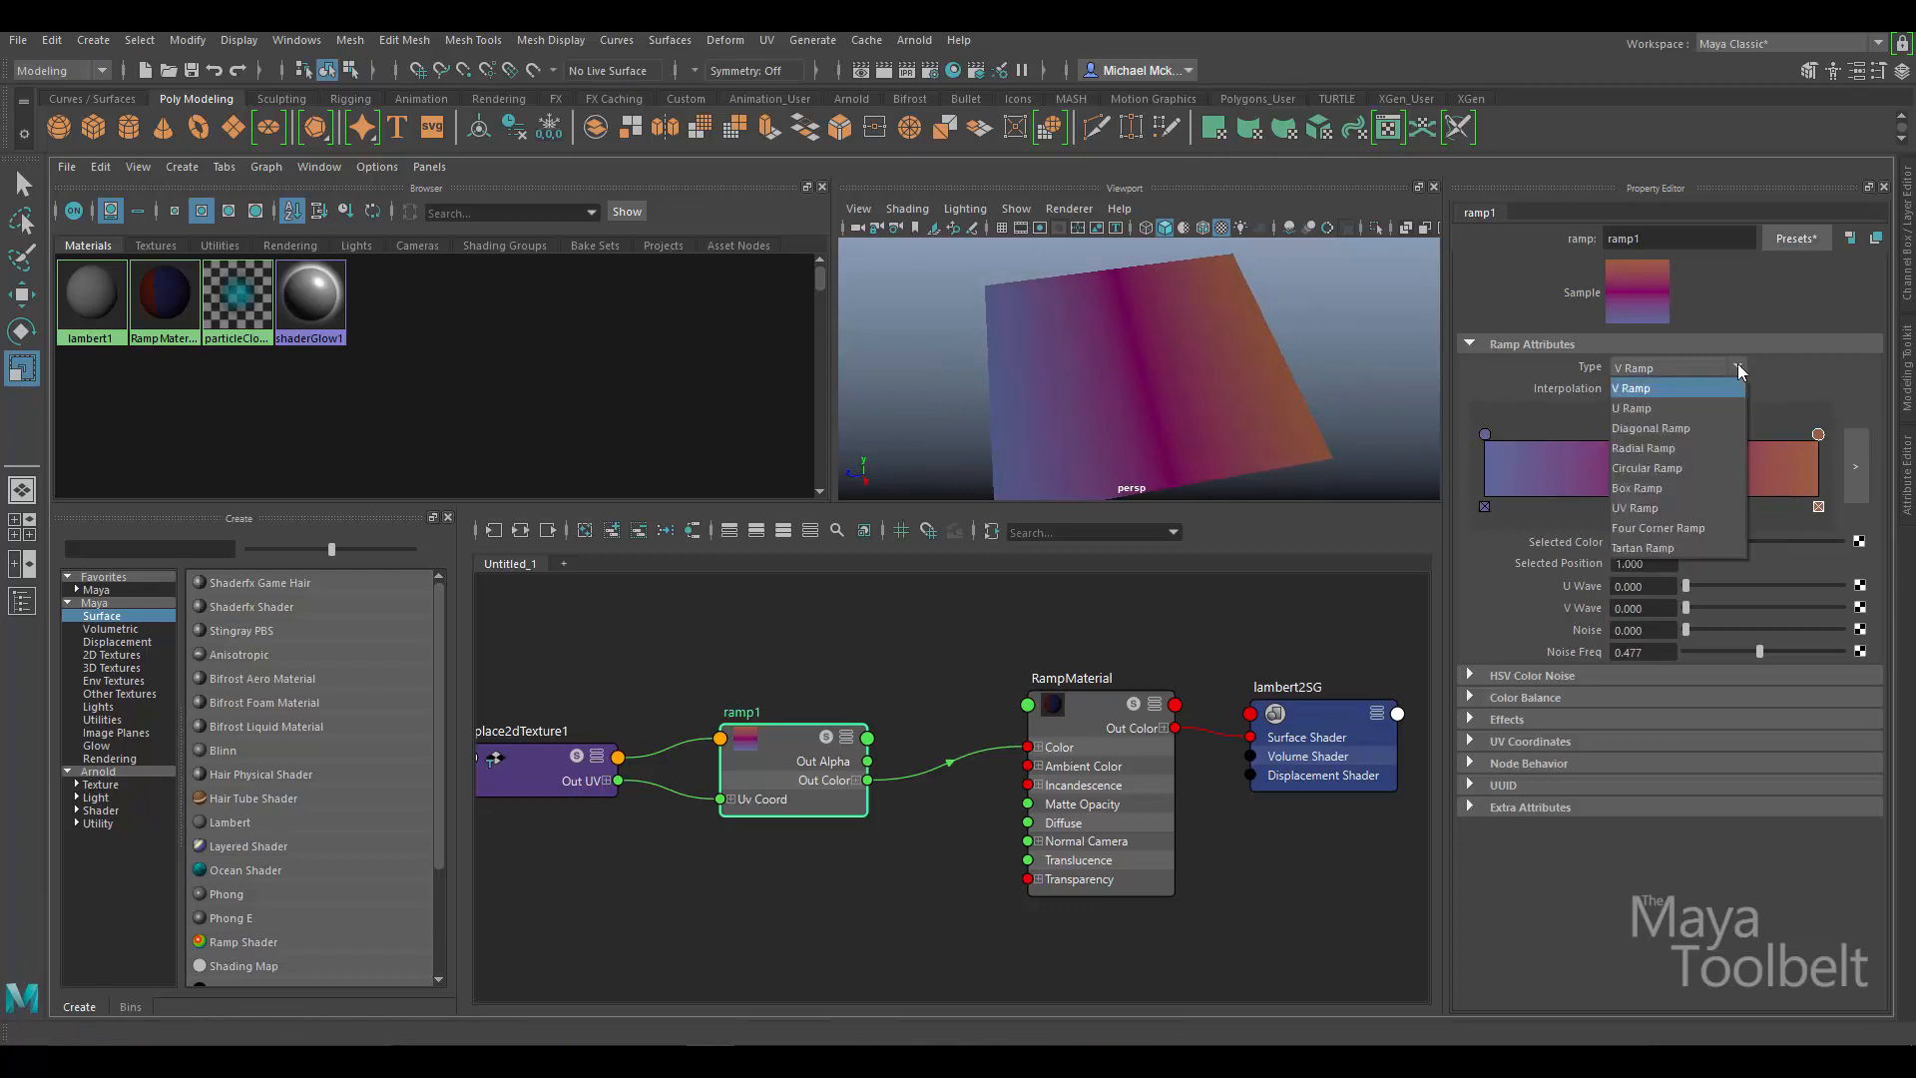
click(1675, 467)
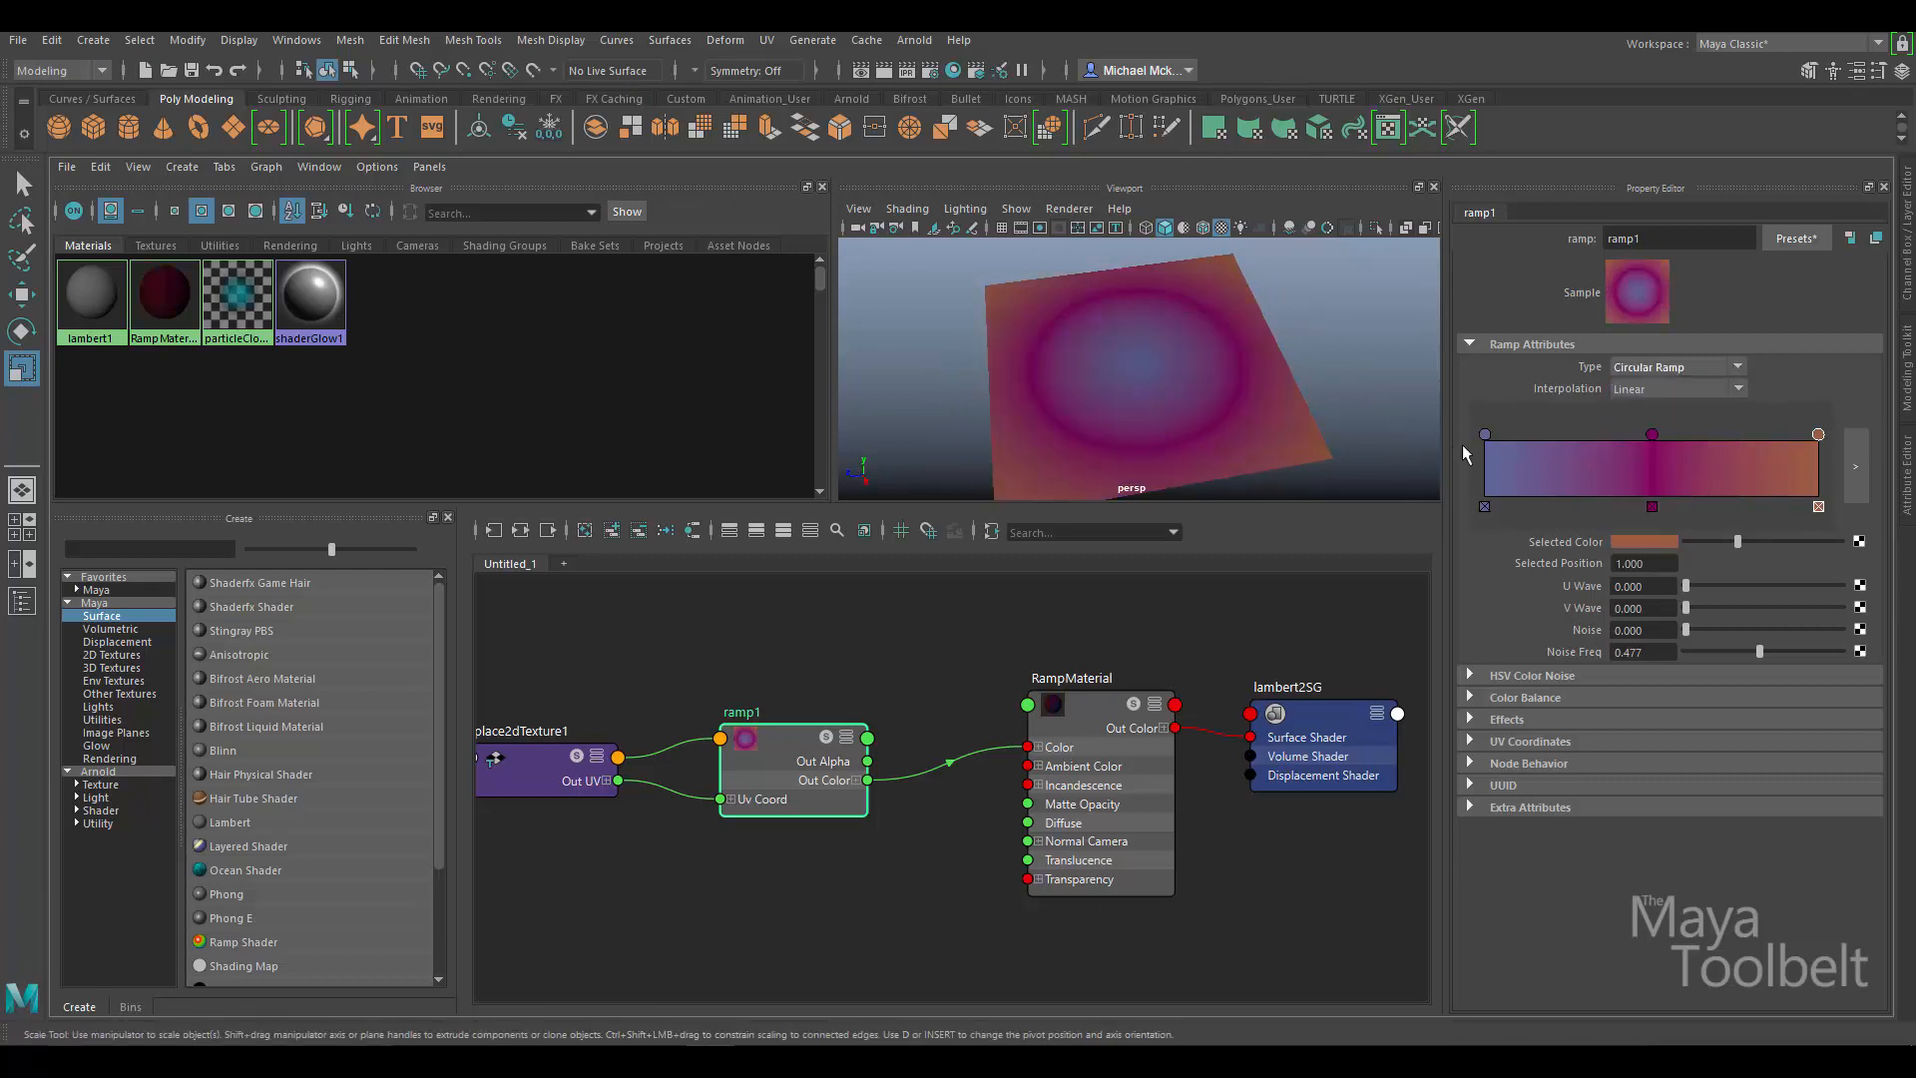
click(1736, 369)
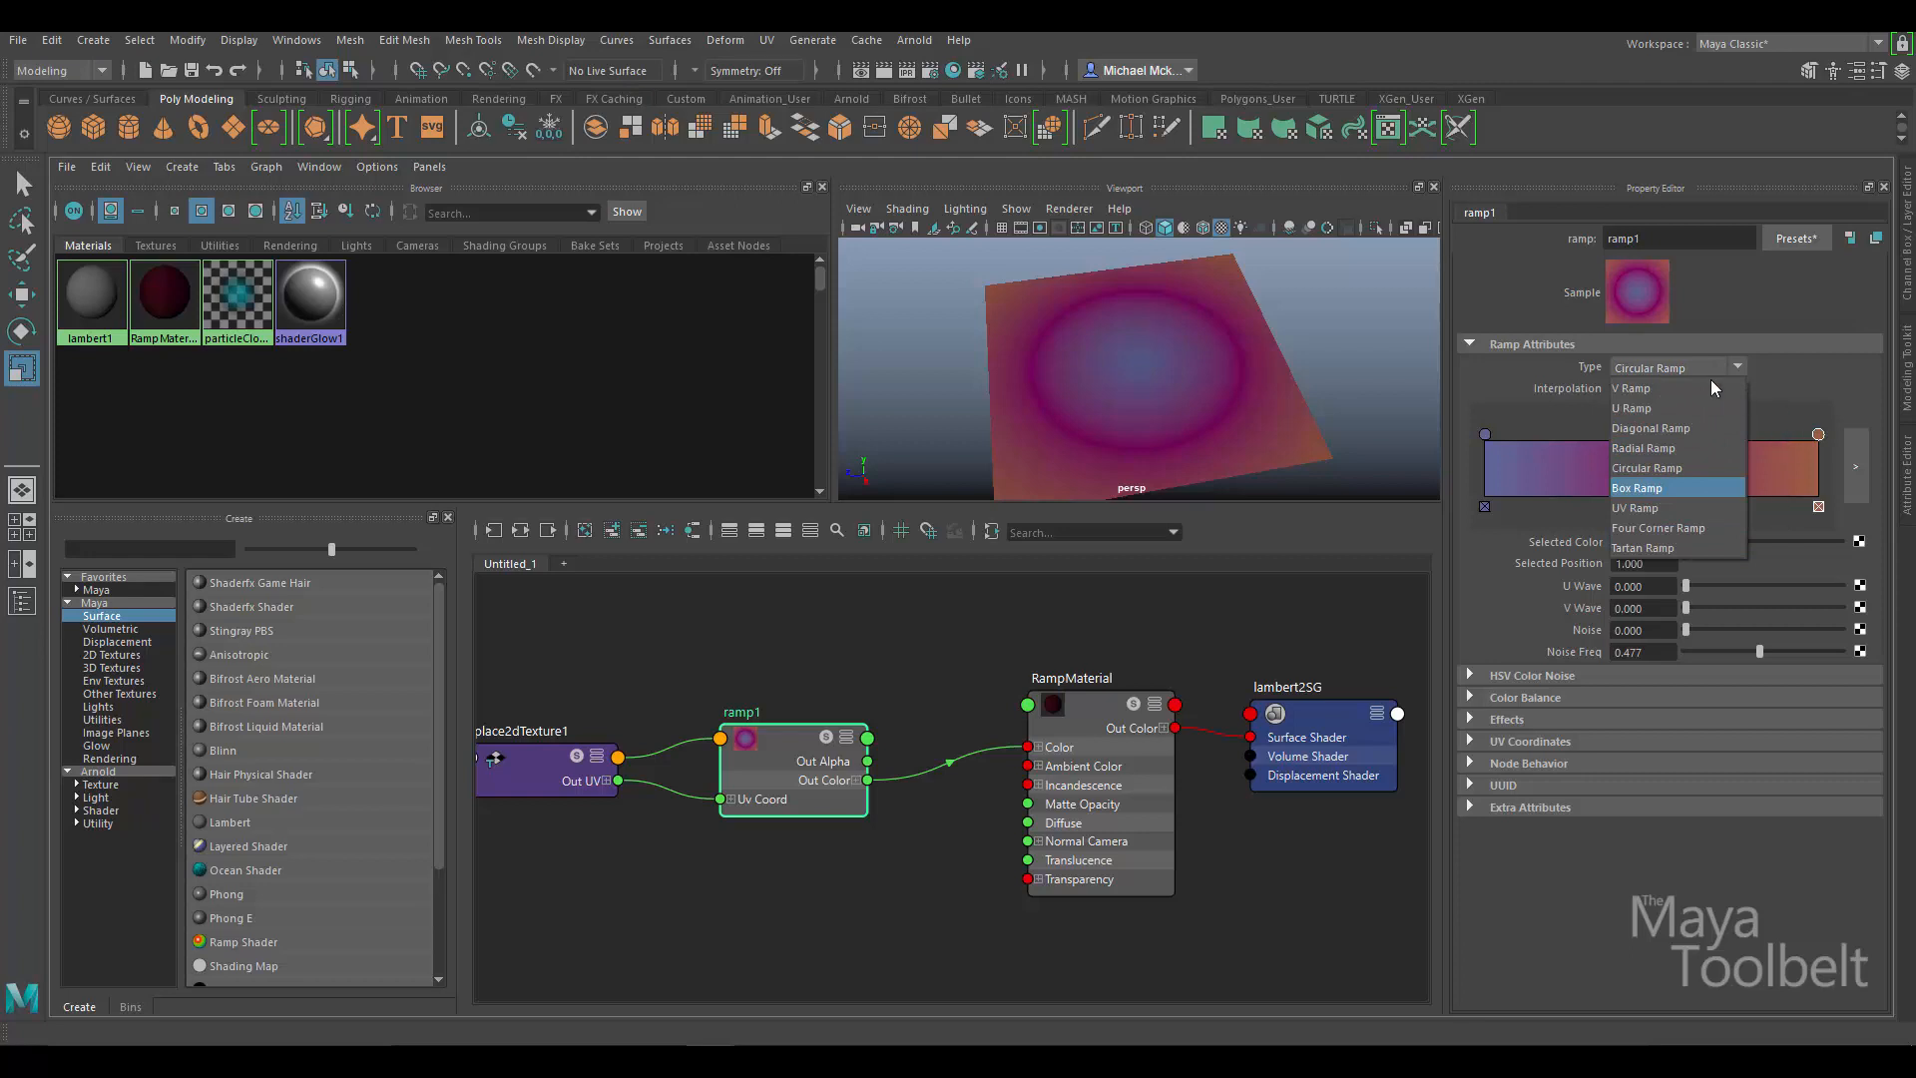
click(1826, 368)
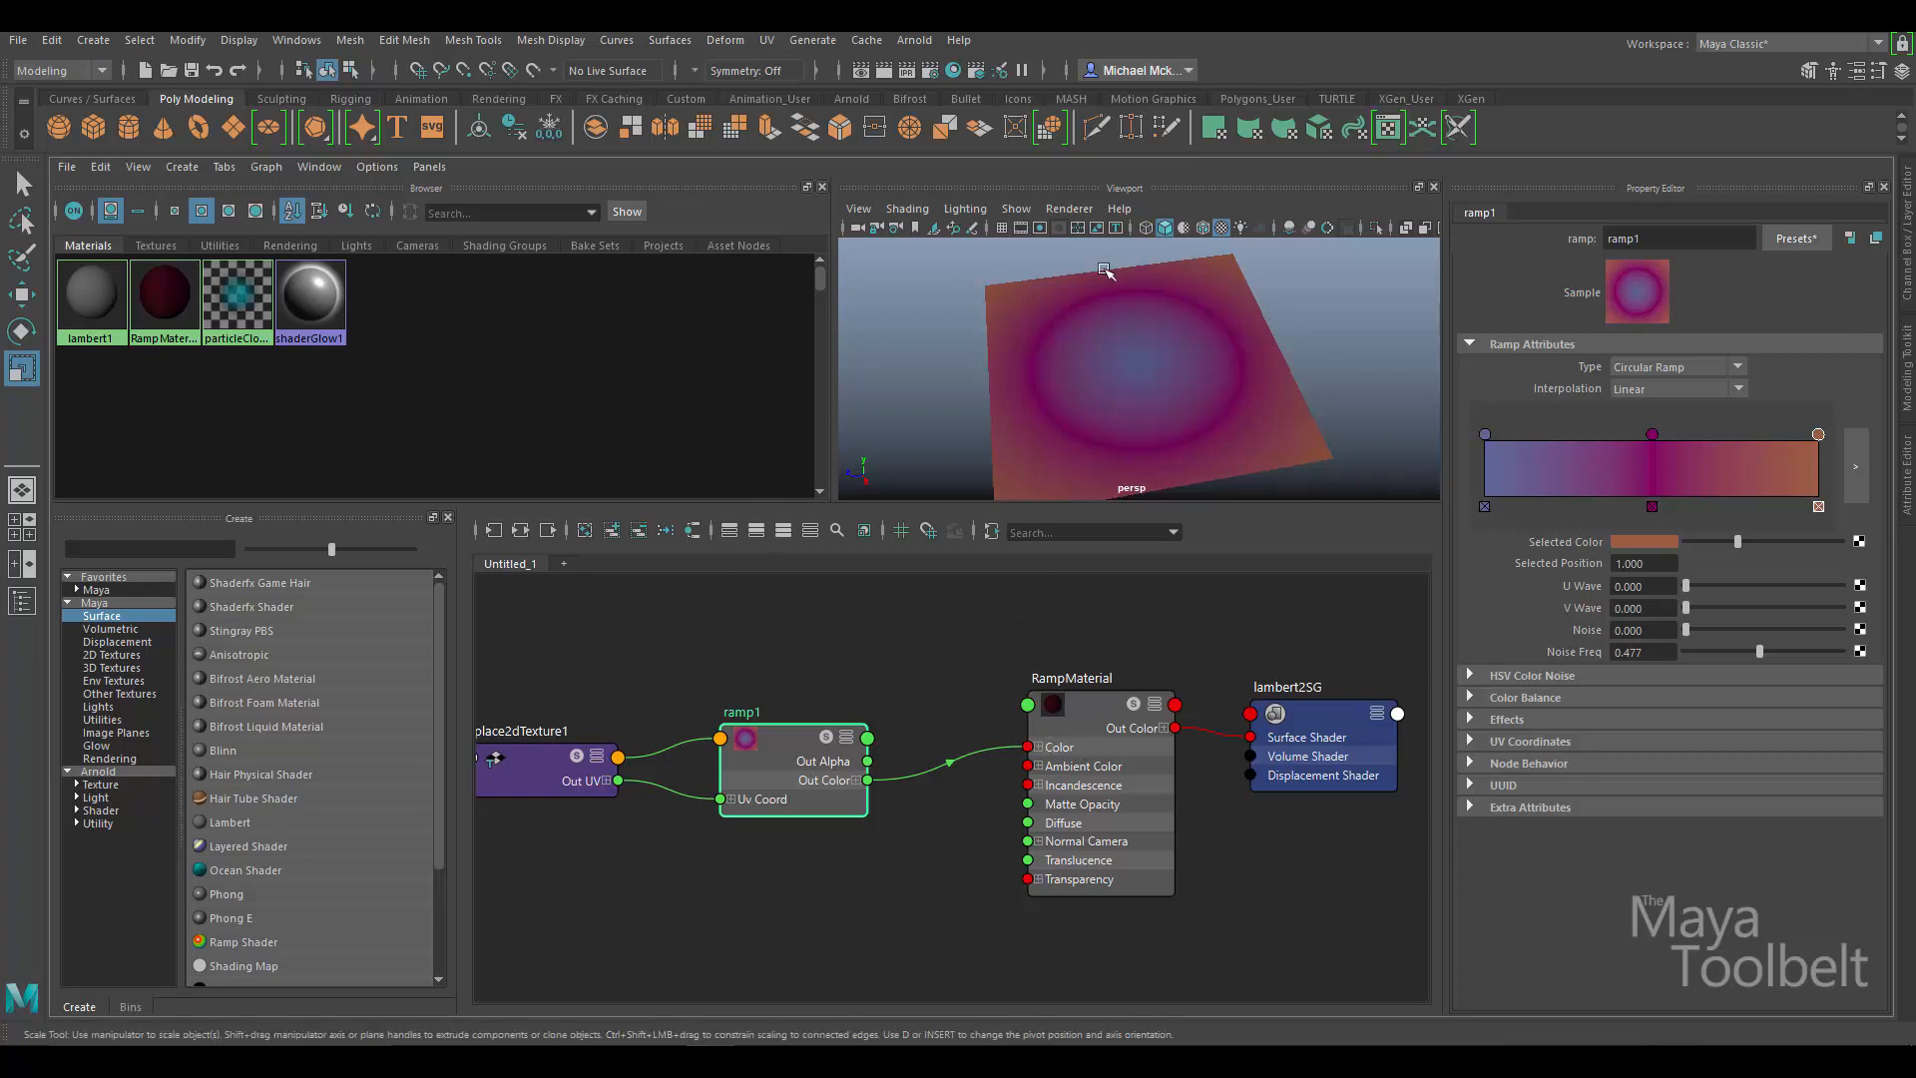
Select the plane, reselect the ramp1 node and move the node slightly closer to RampMaterial in the graph.
click(1197, 352)
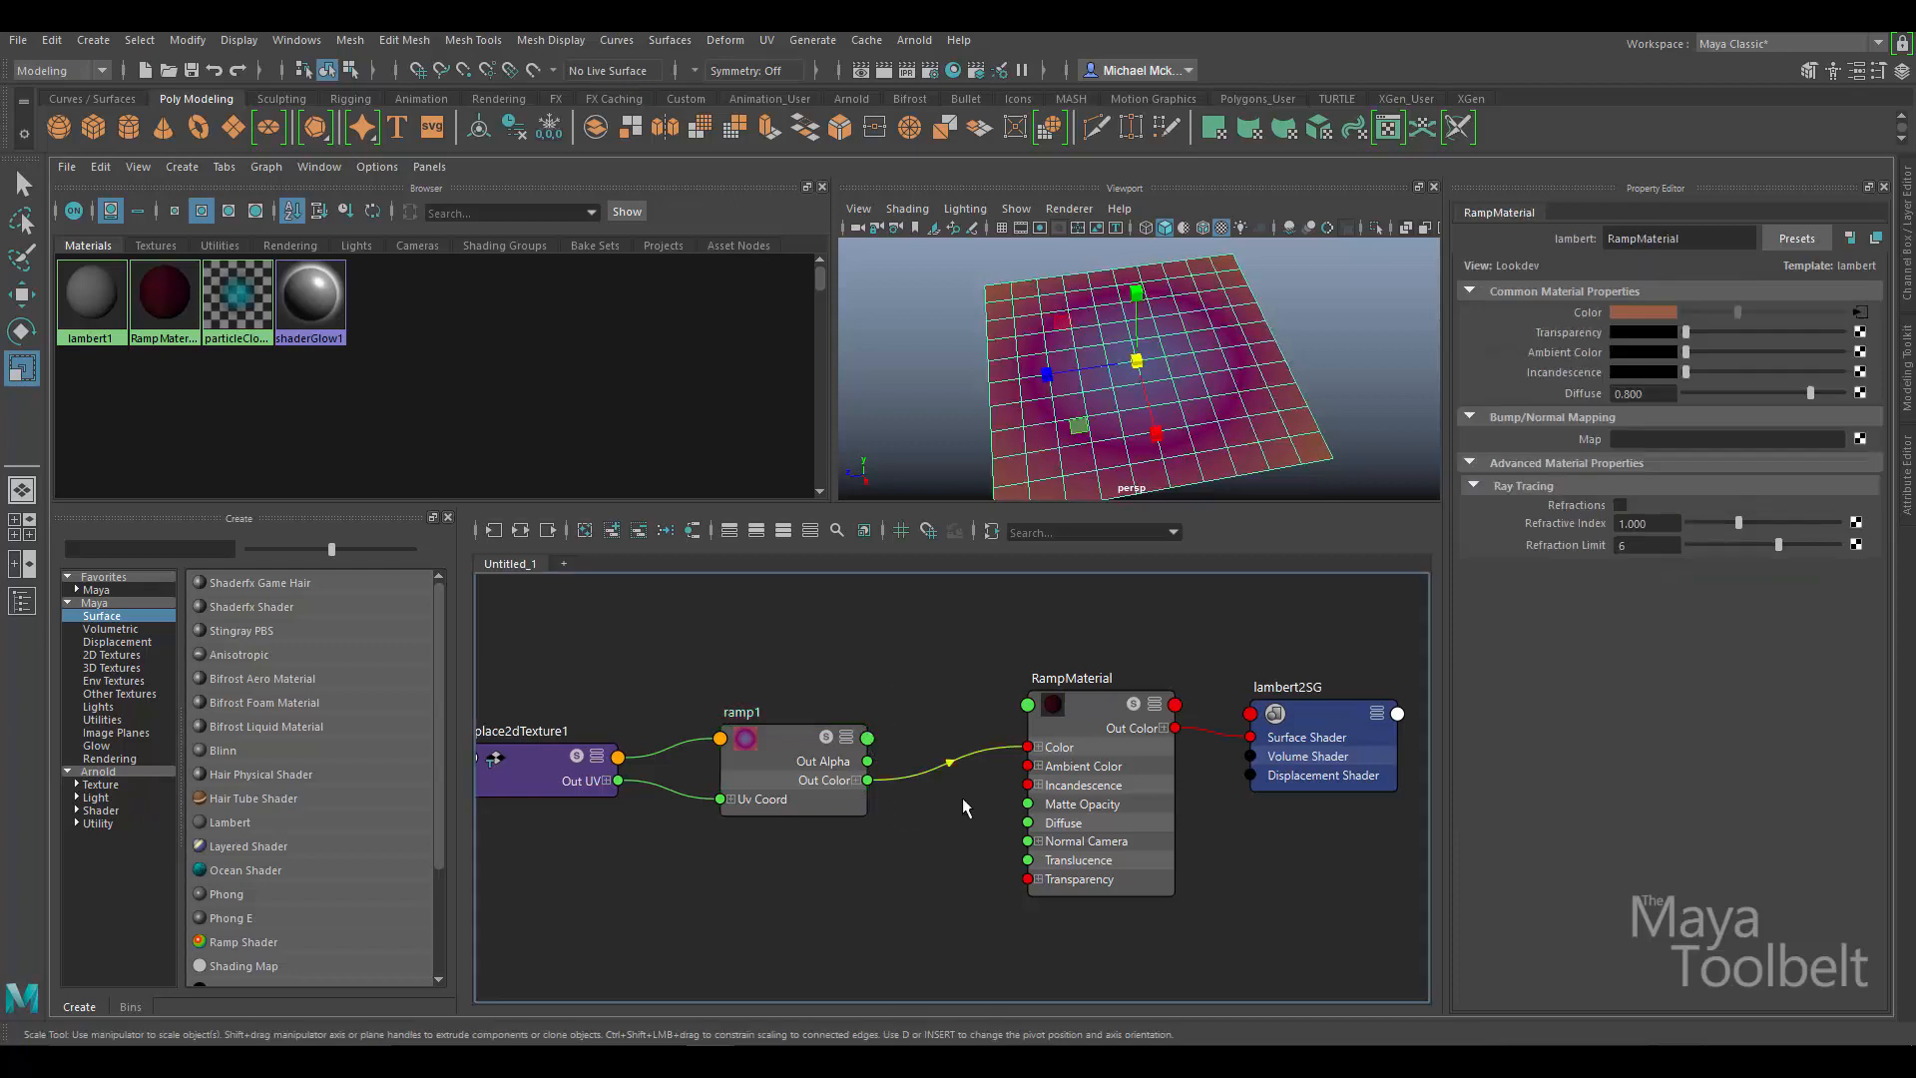
click(910, 698)
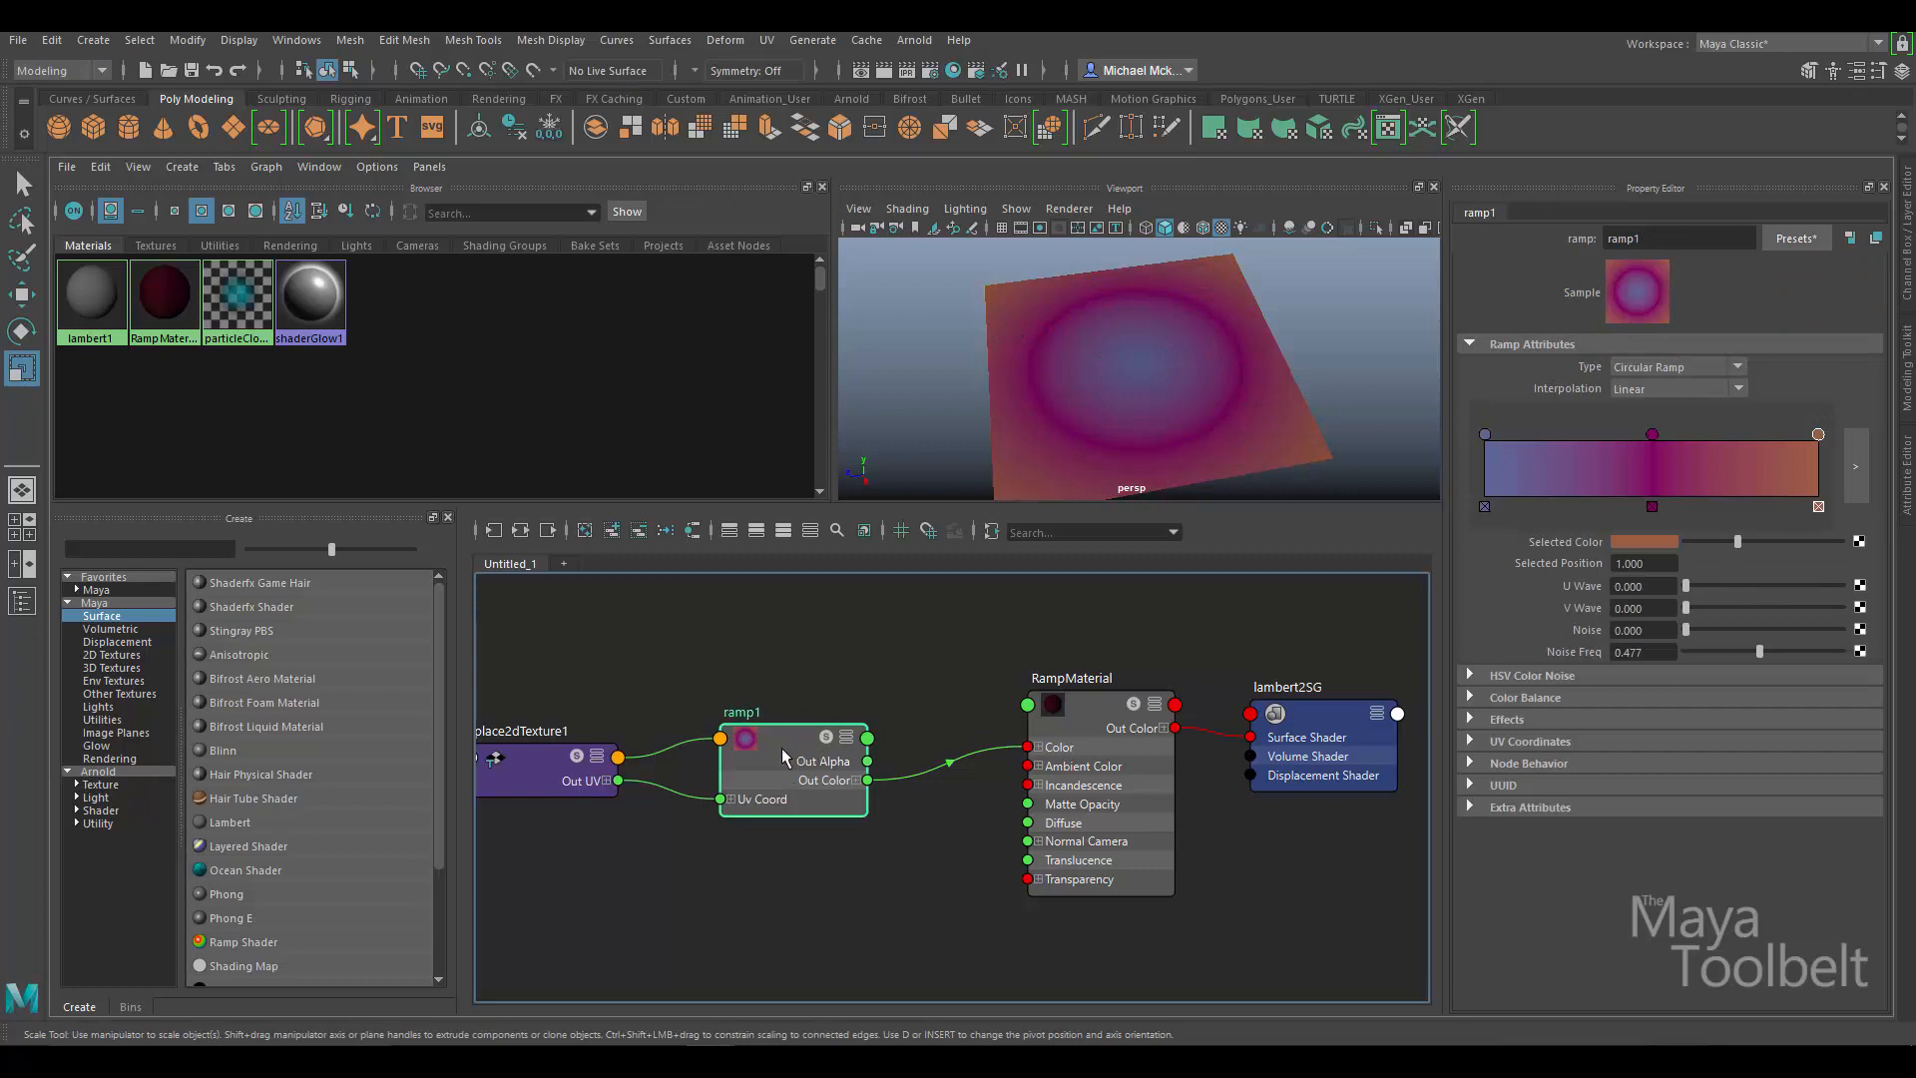
drag(783, 756, 862, 734)
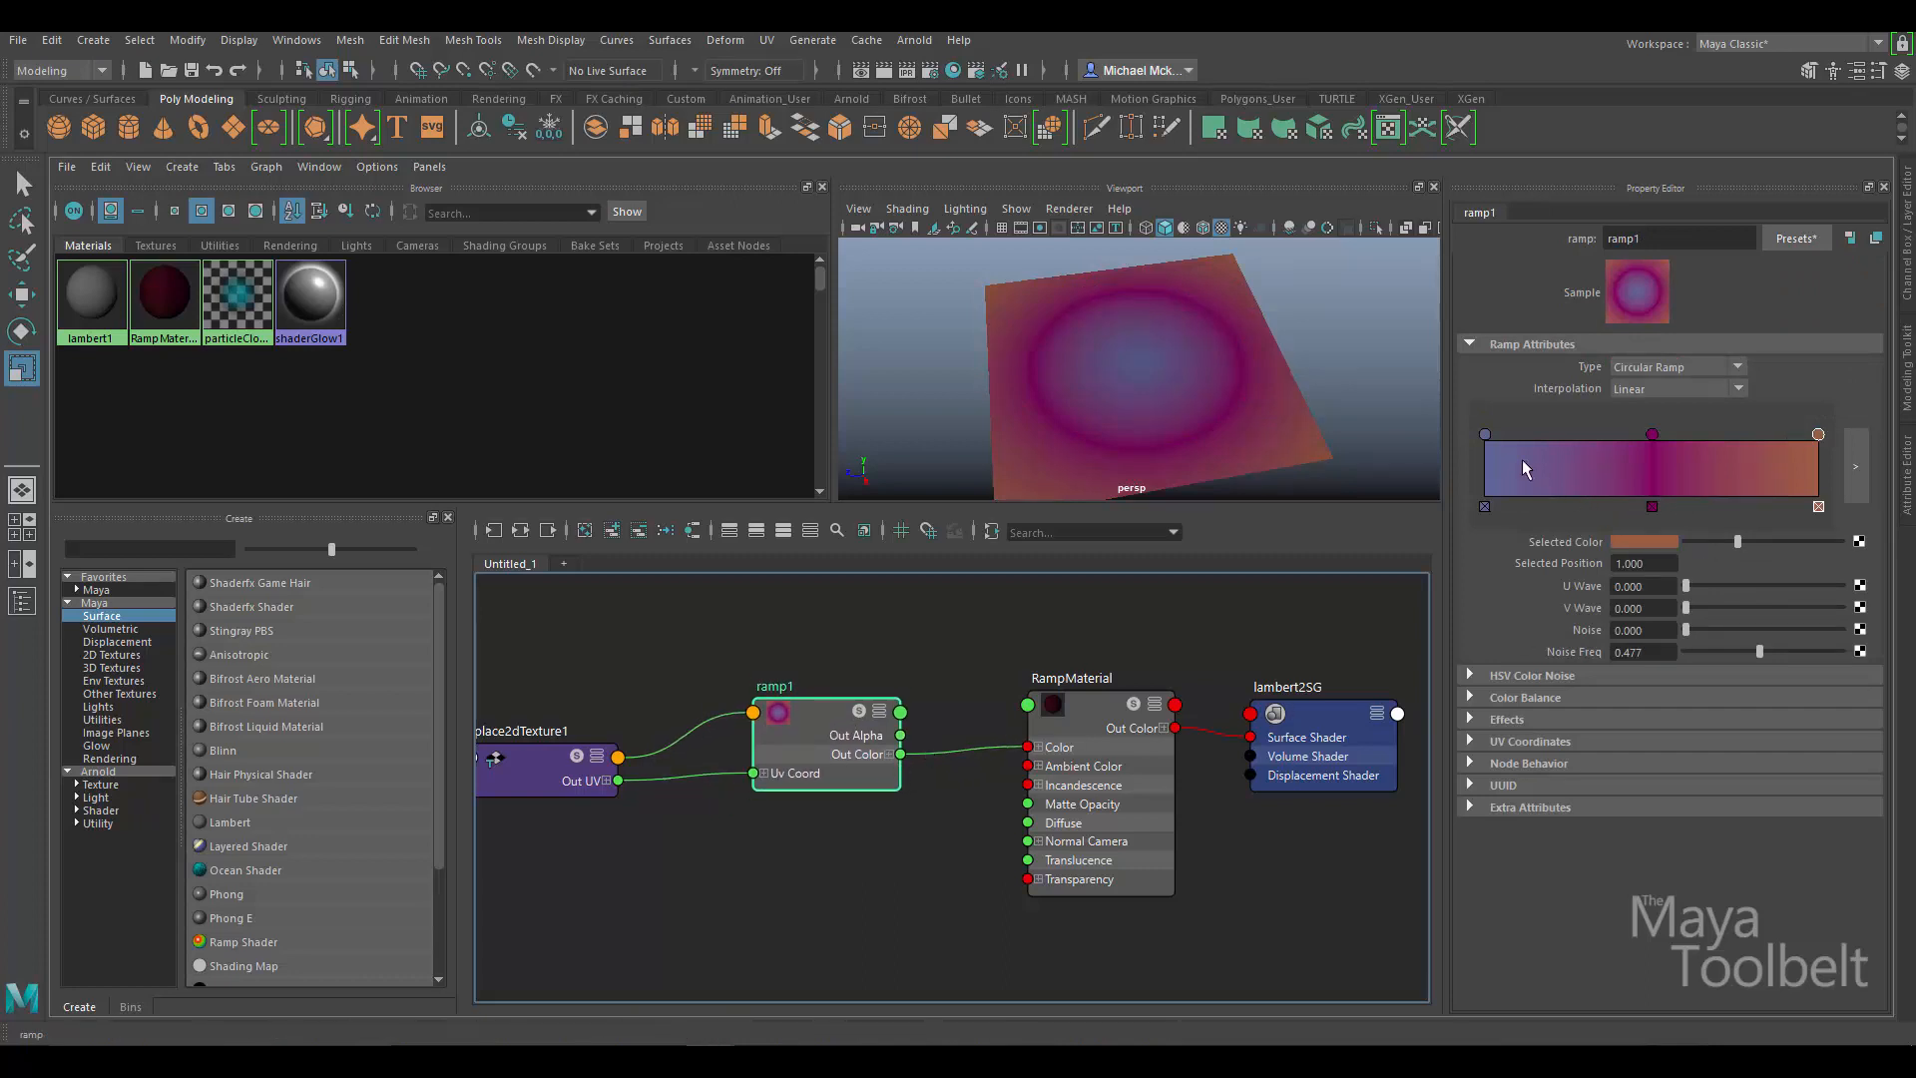
Delete the ramp's middle magenta color marker and set the ramp type to V Ramp.
click(1653, 506)
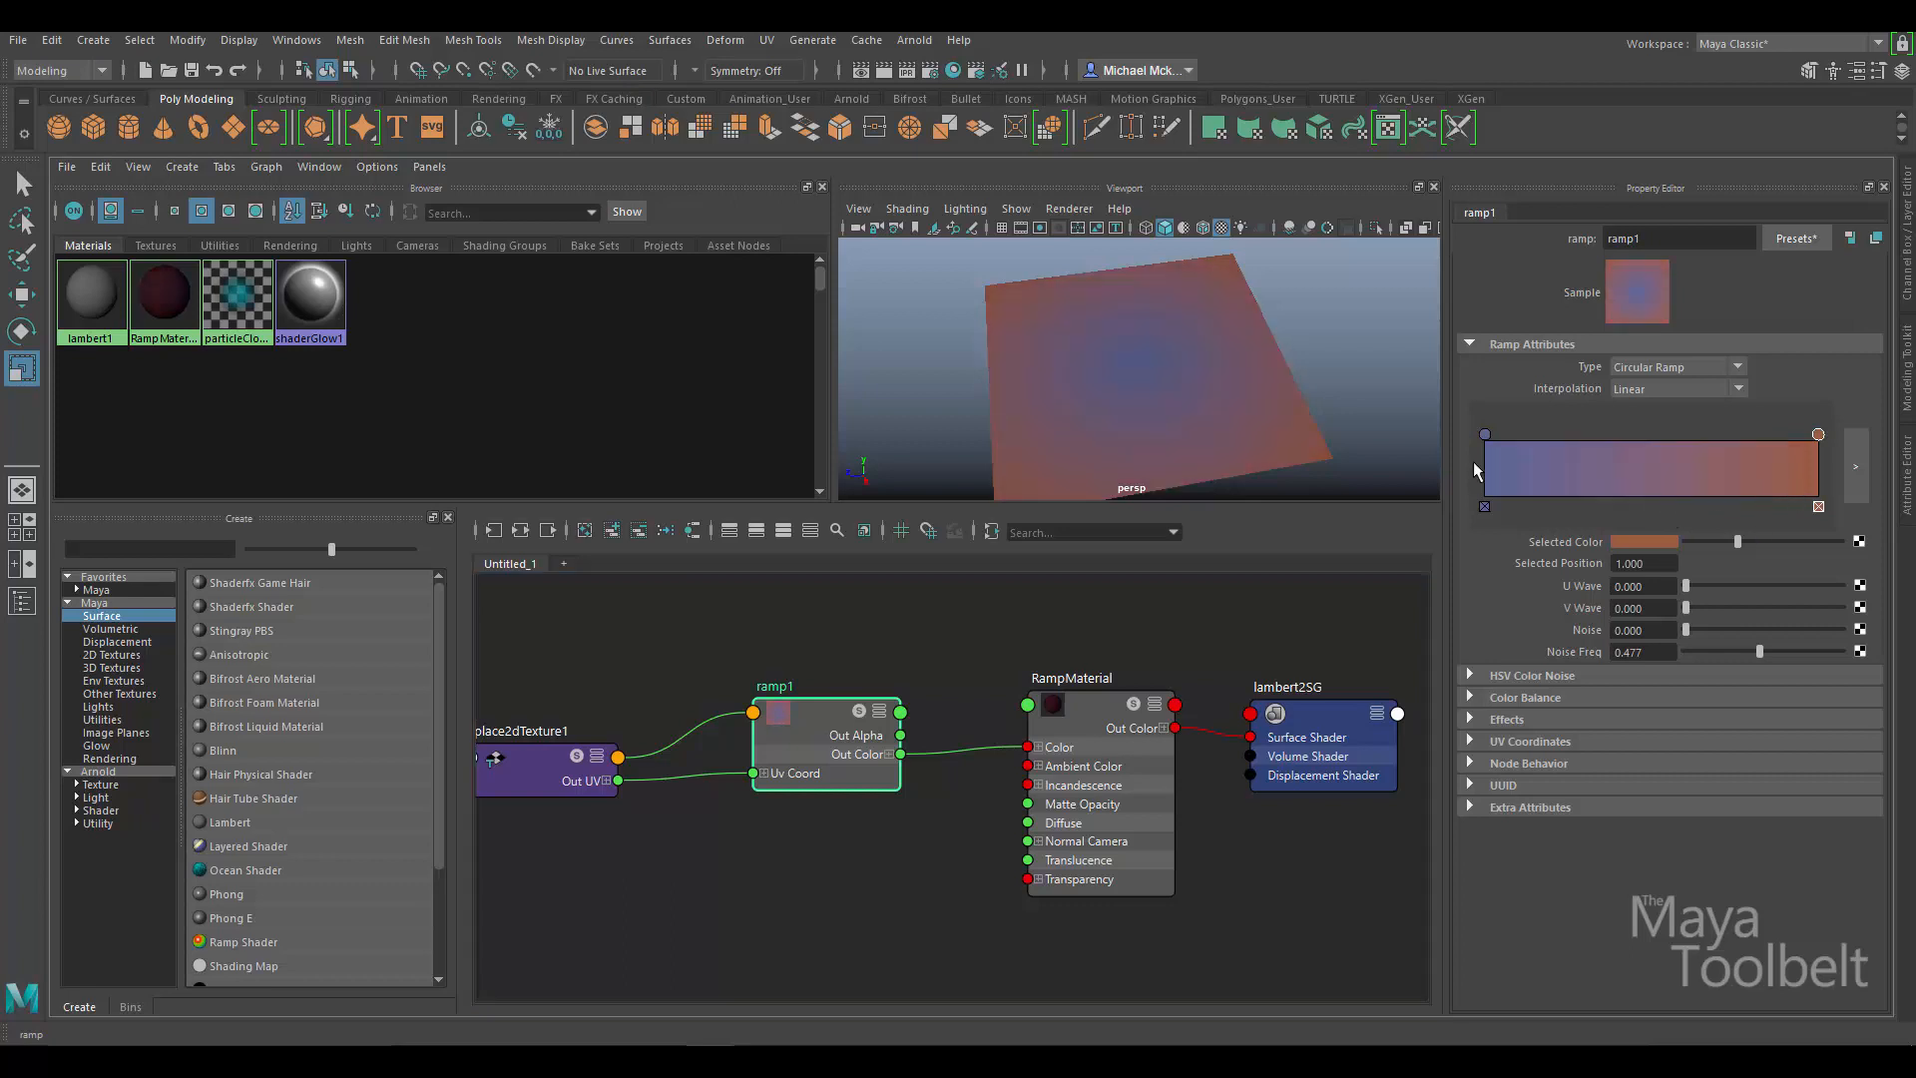
click(1486, 434)
click(1819, 434)
click(1486, 436)
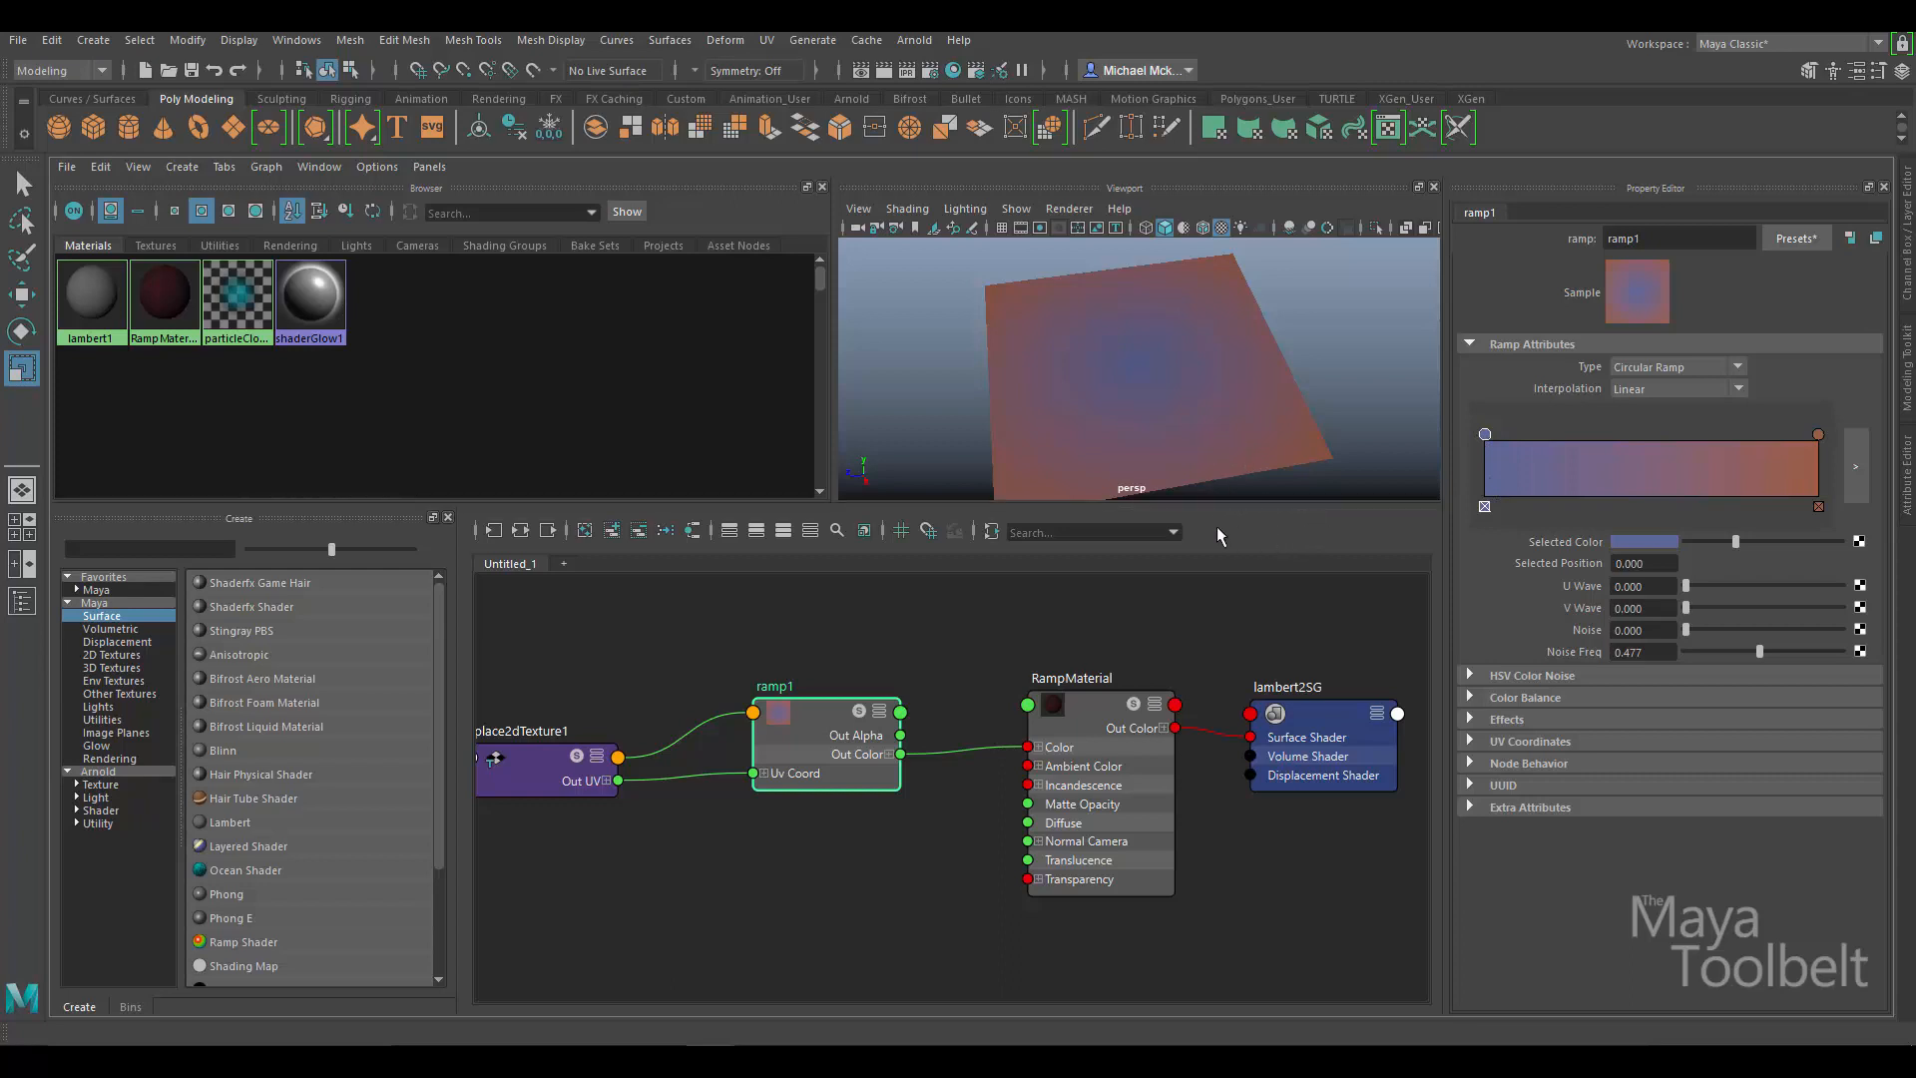
click(1678, 366)
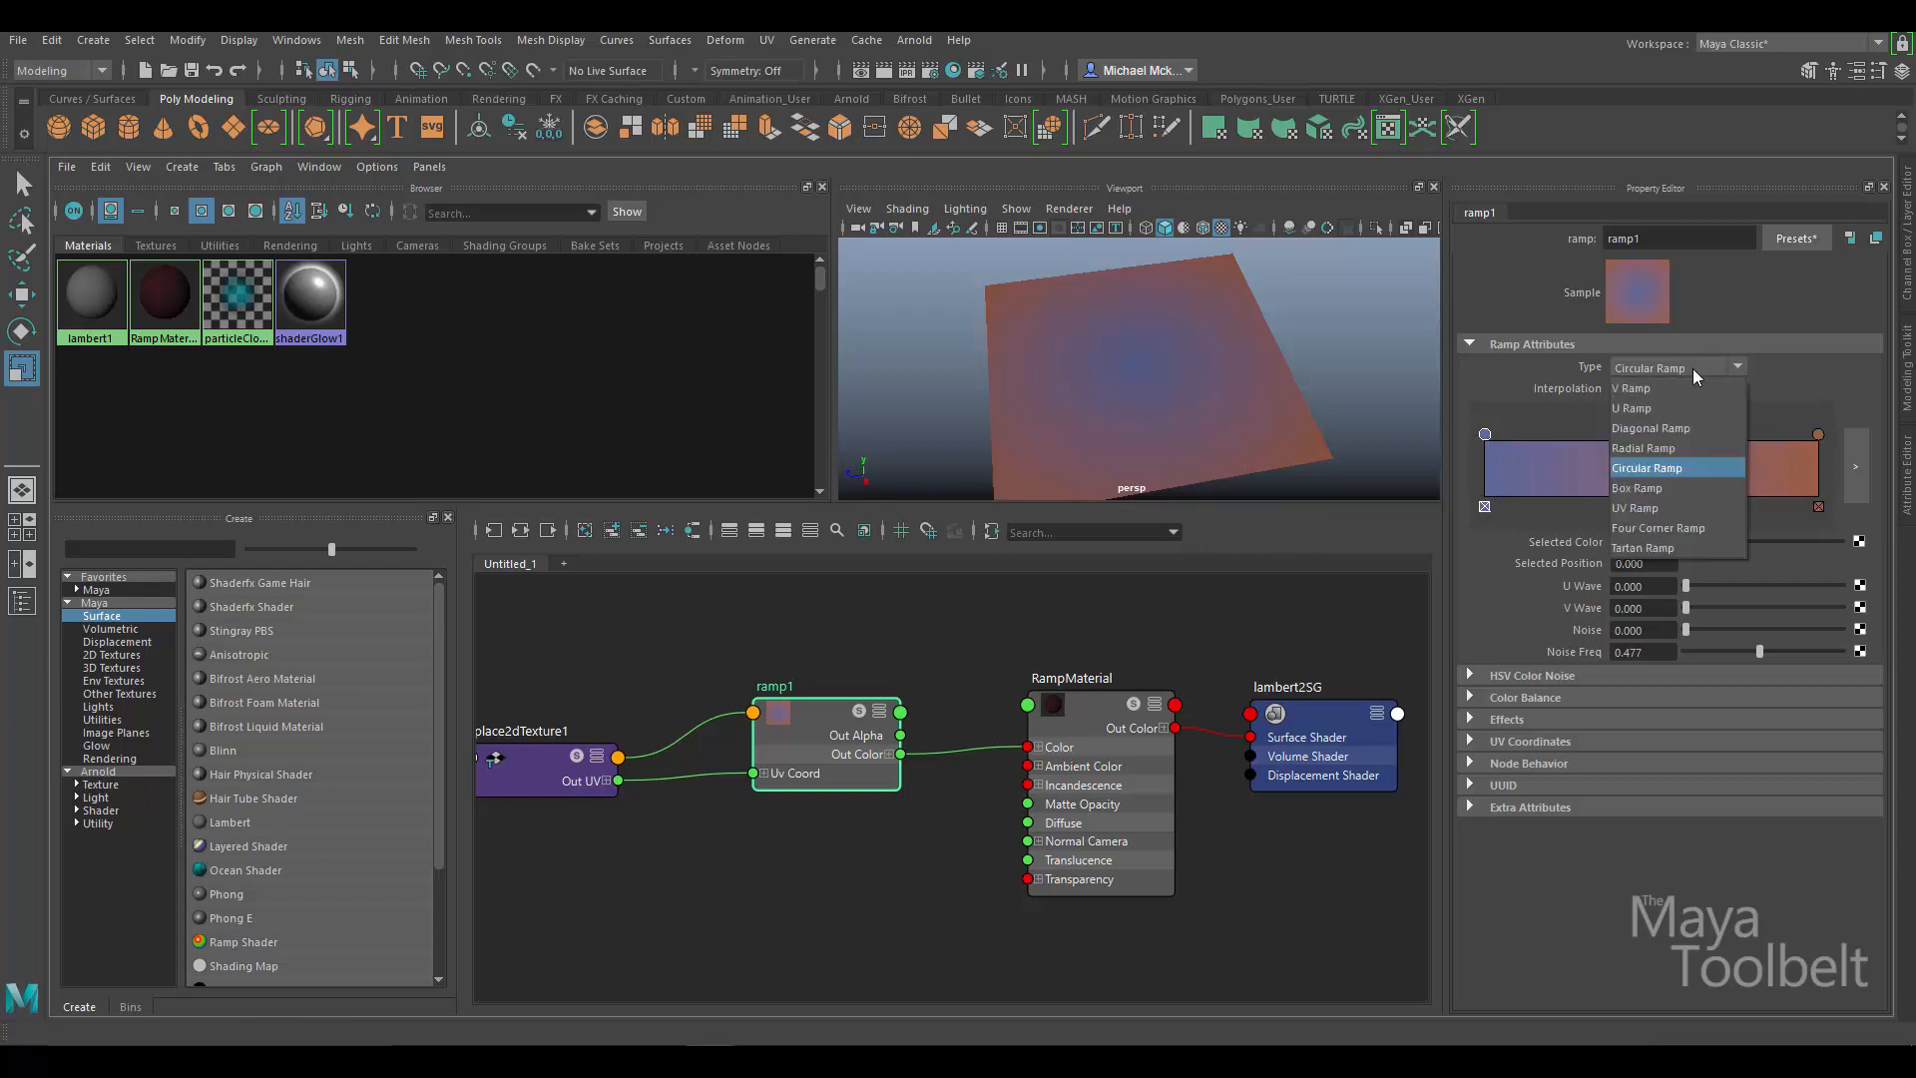
click(1682, 379)
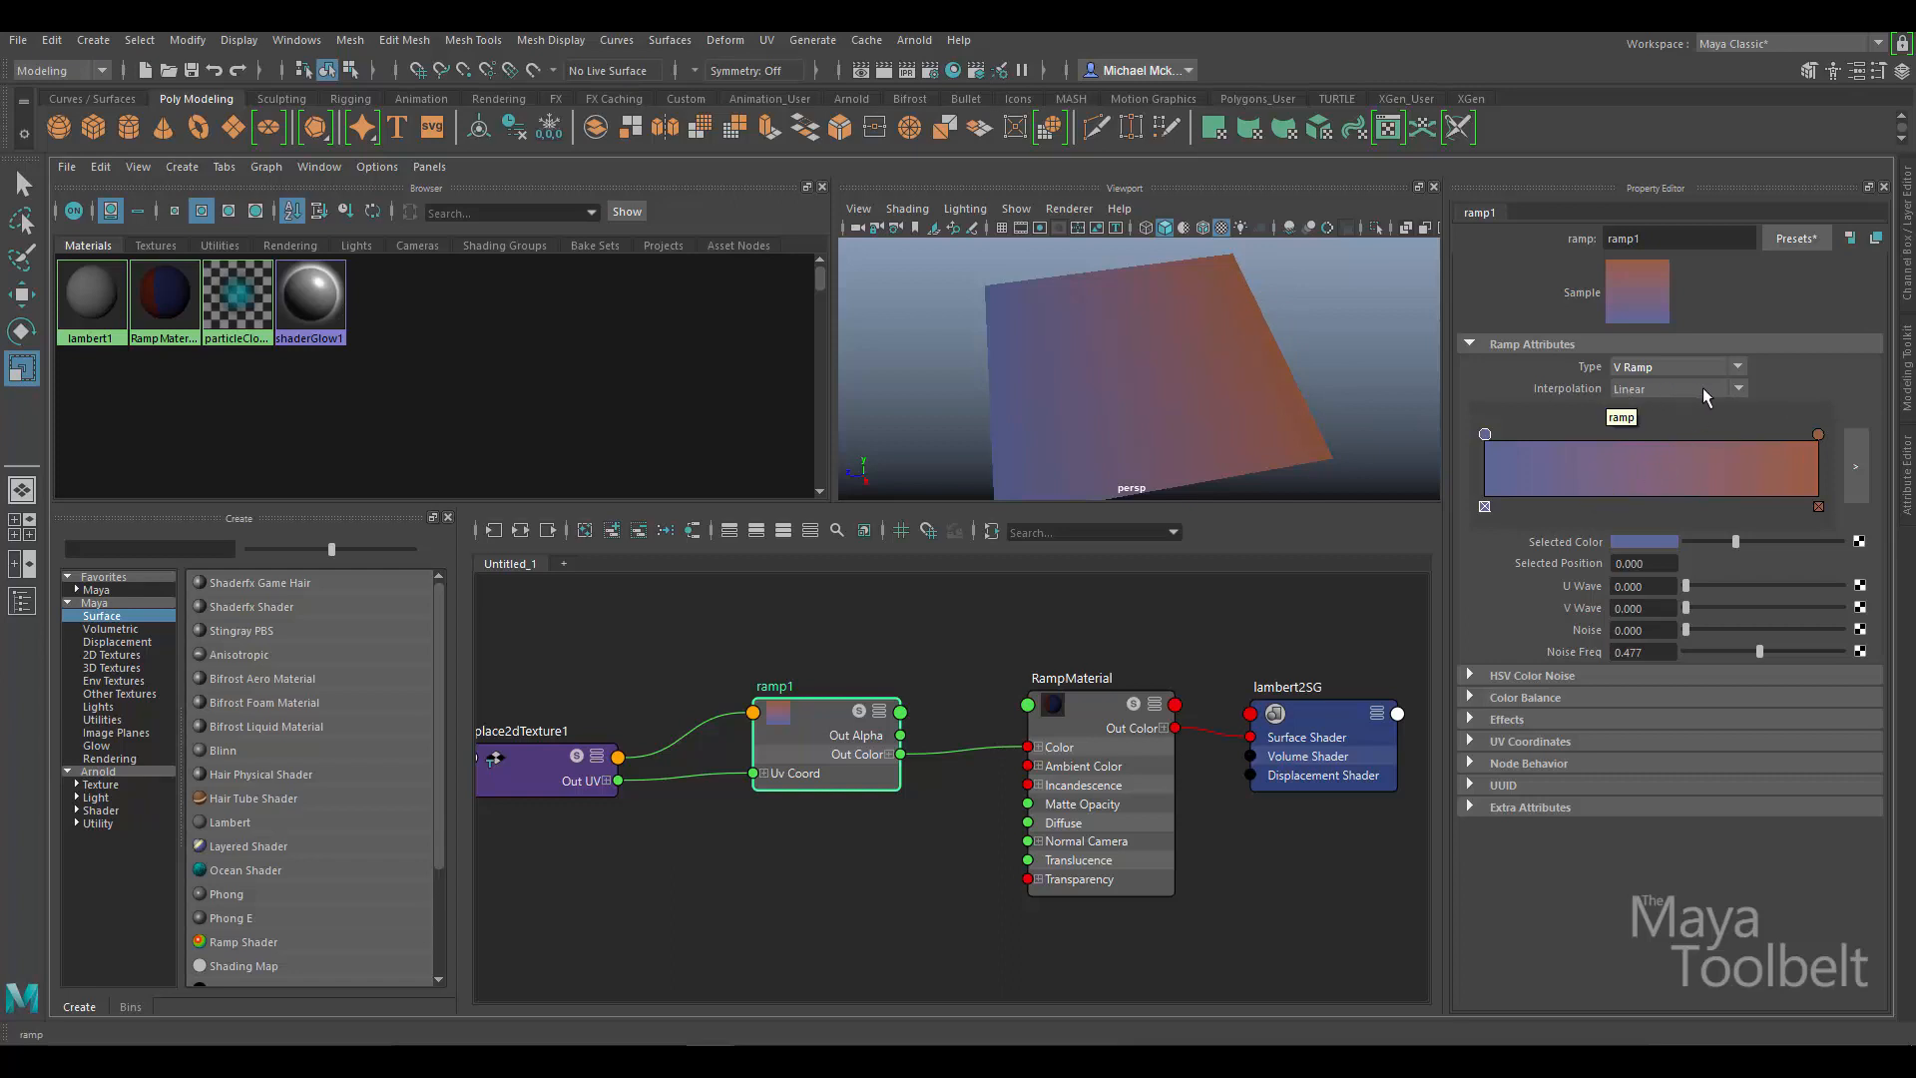
Try Smooth interpolation on the two-color ramp, followed by Exponential Up.
click(1739, 392)
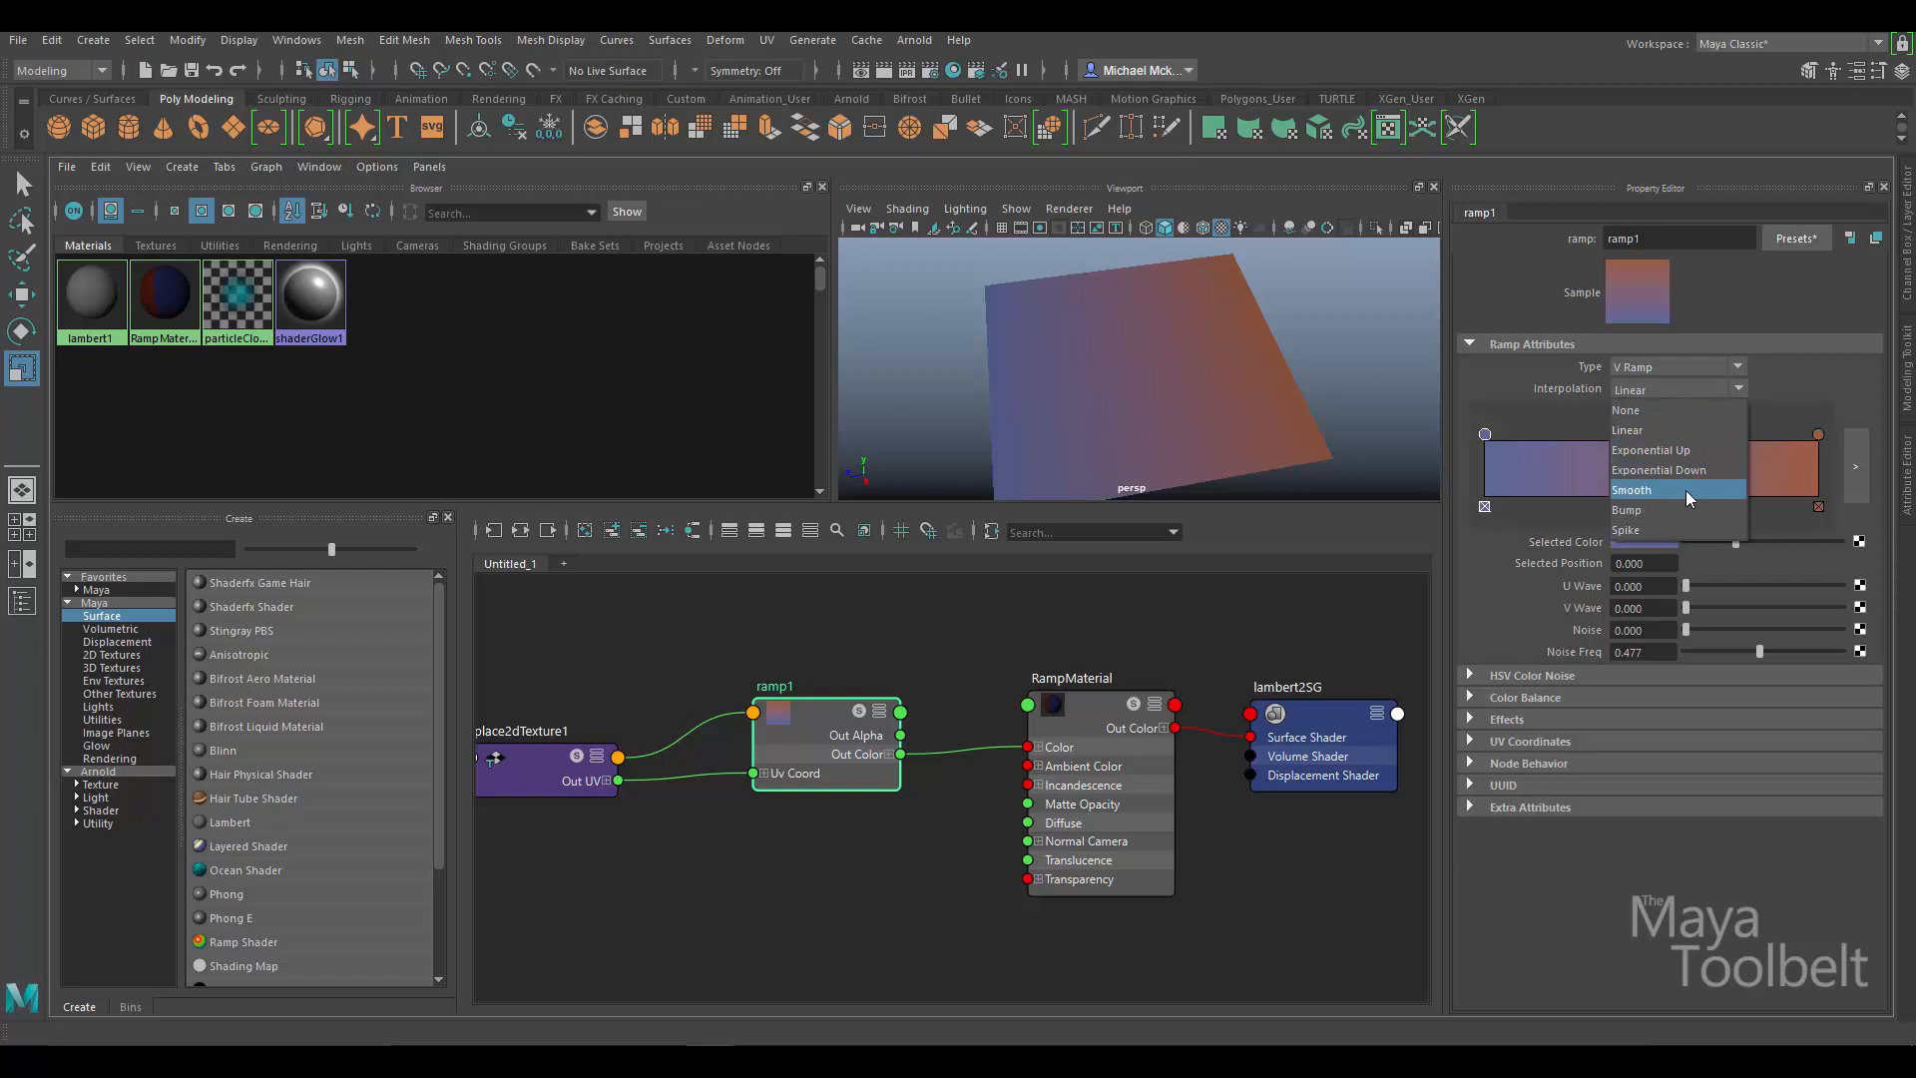
click(1637, 490)
click(1673, 390)
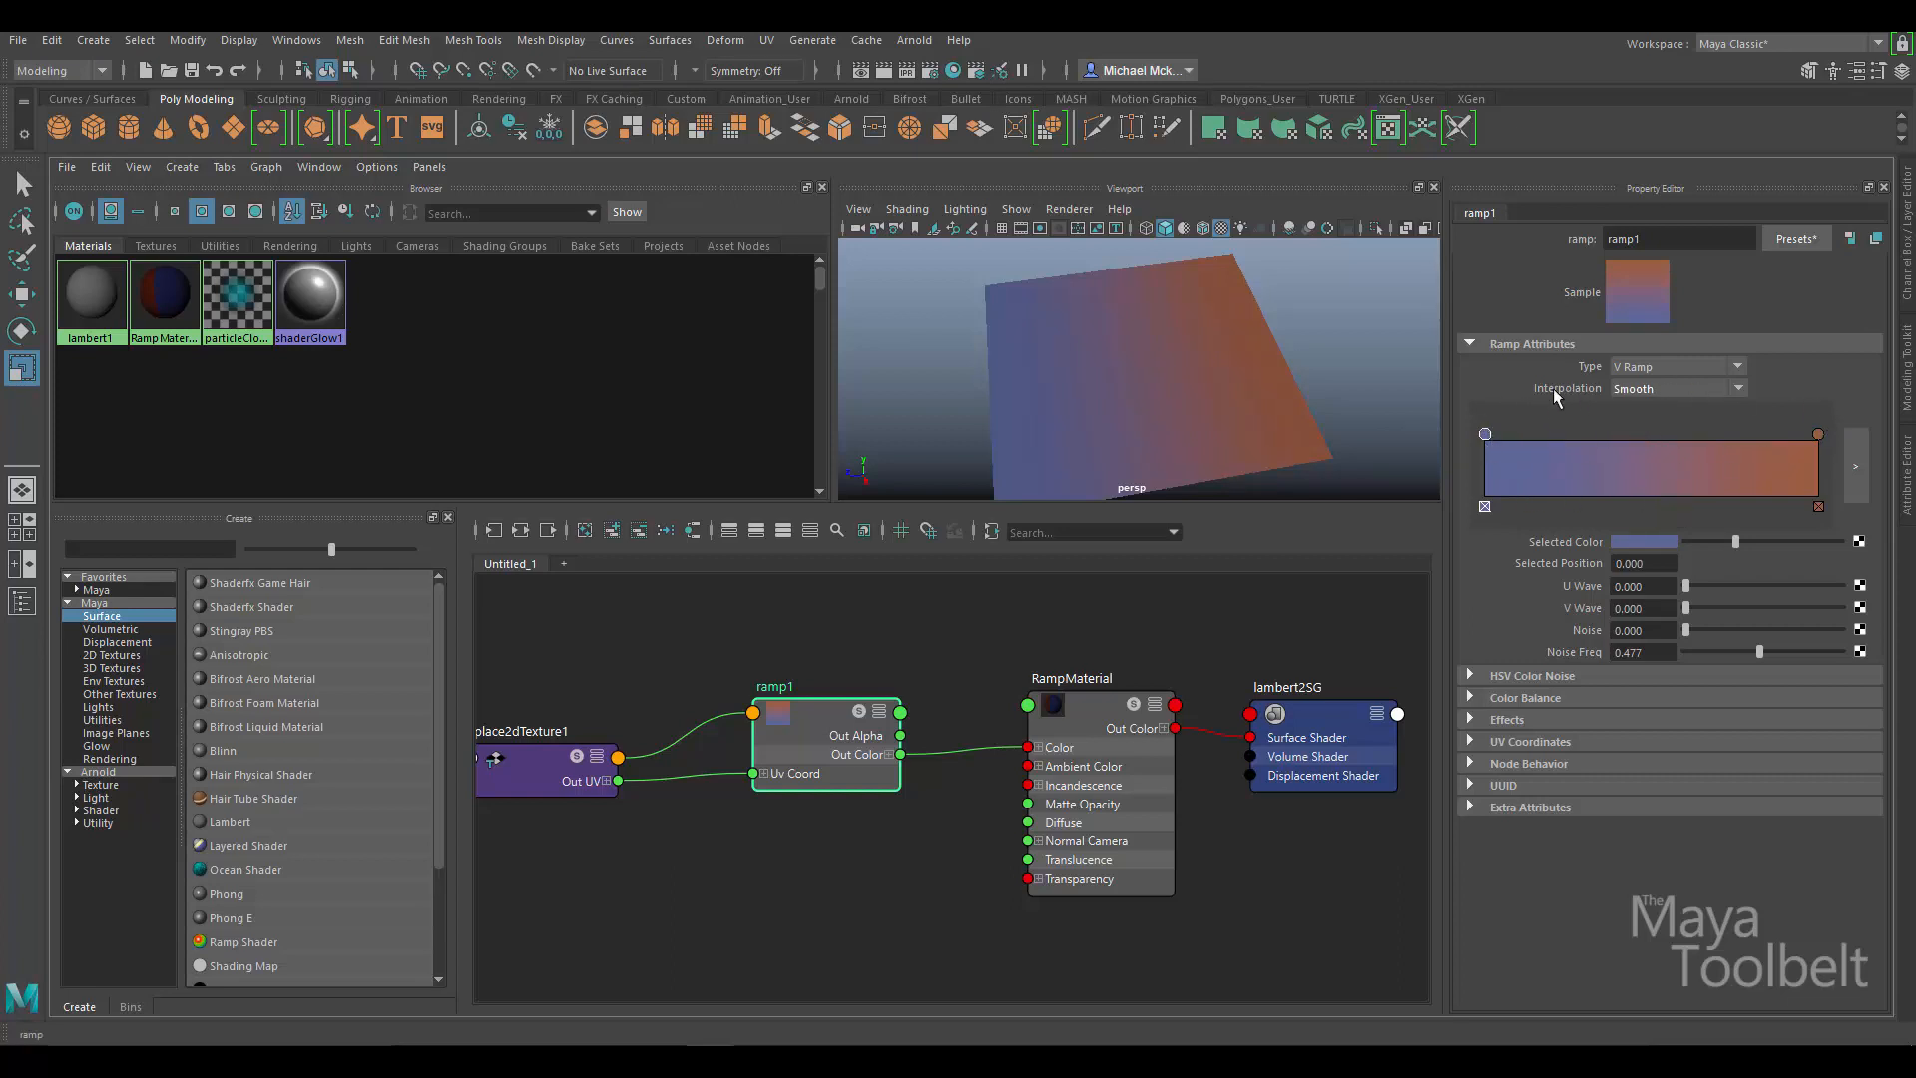
click(1740, 388)
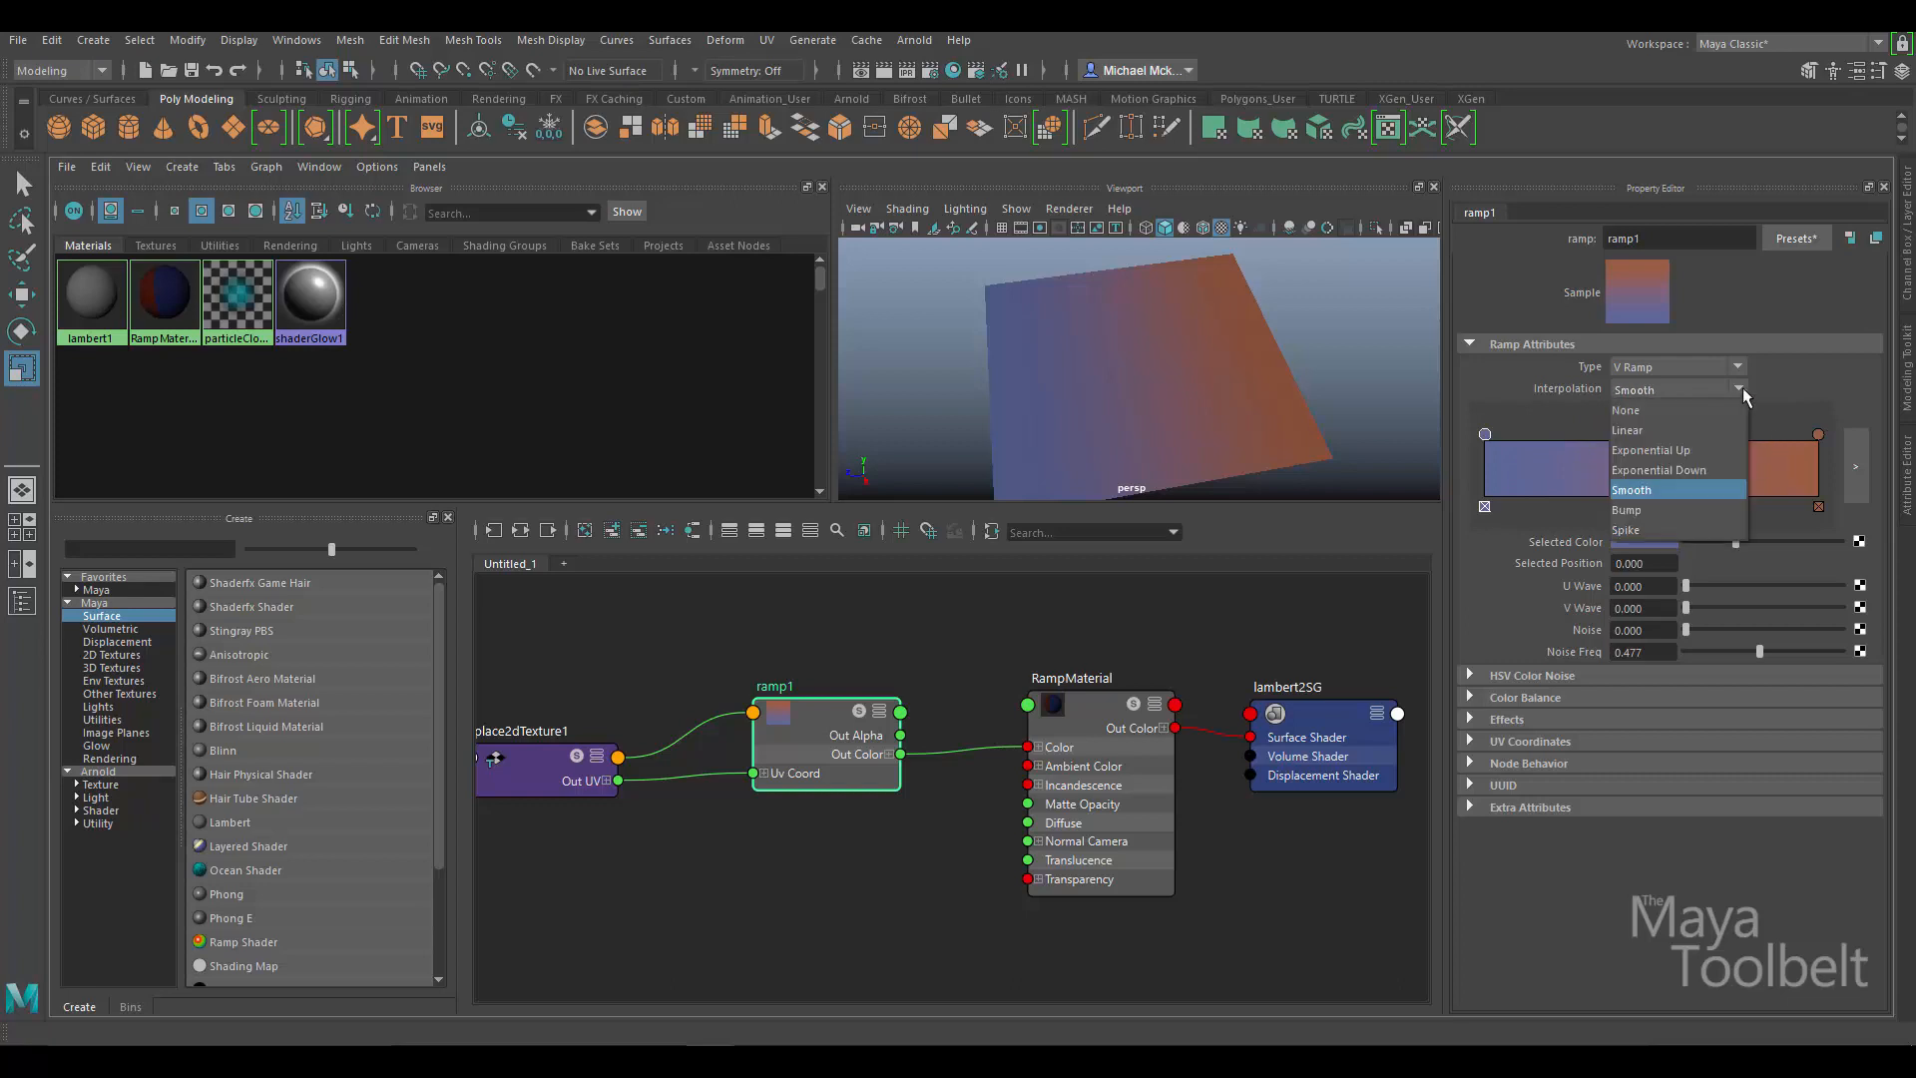
click(1679, 450)
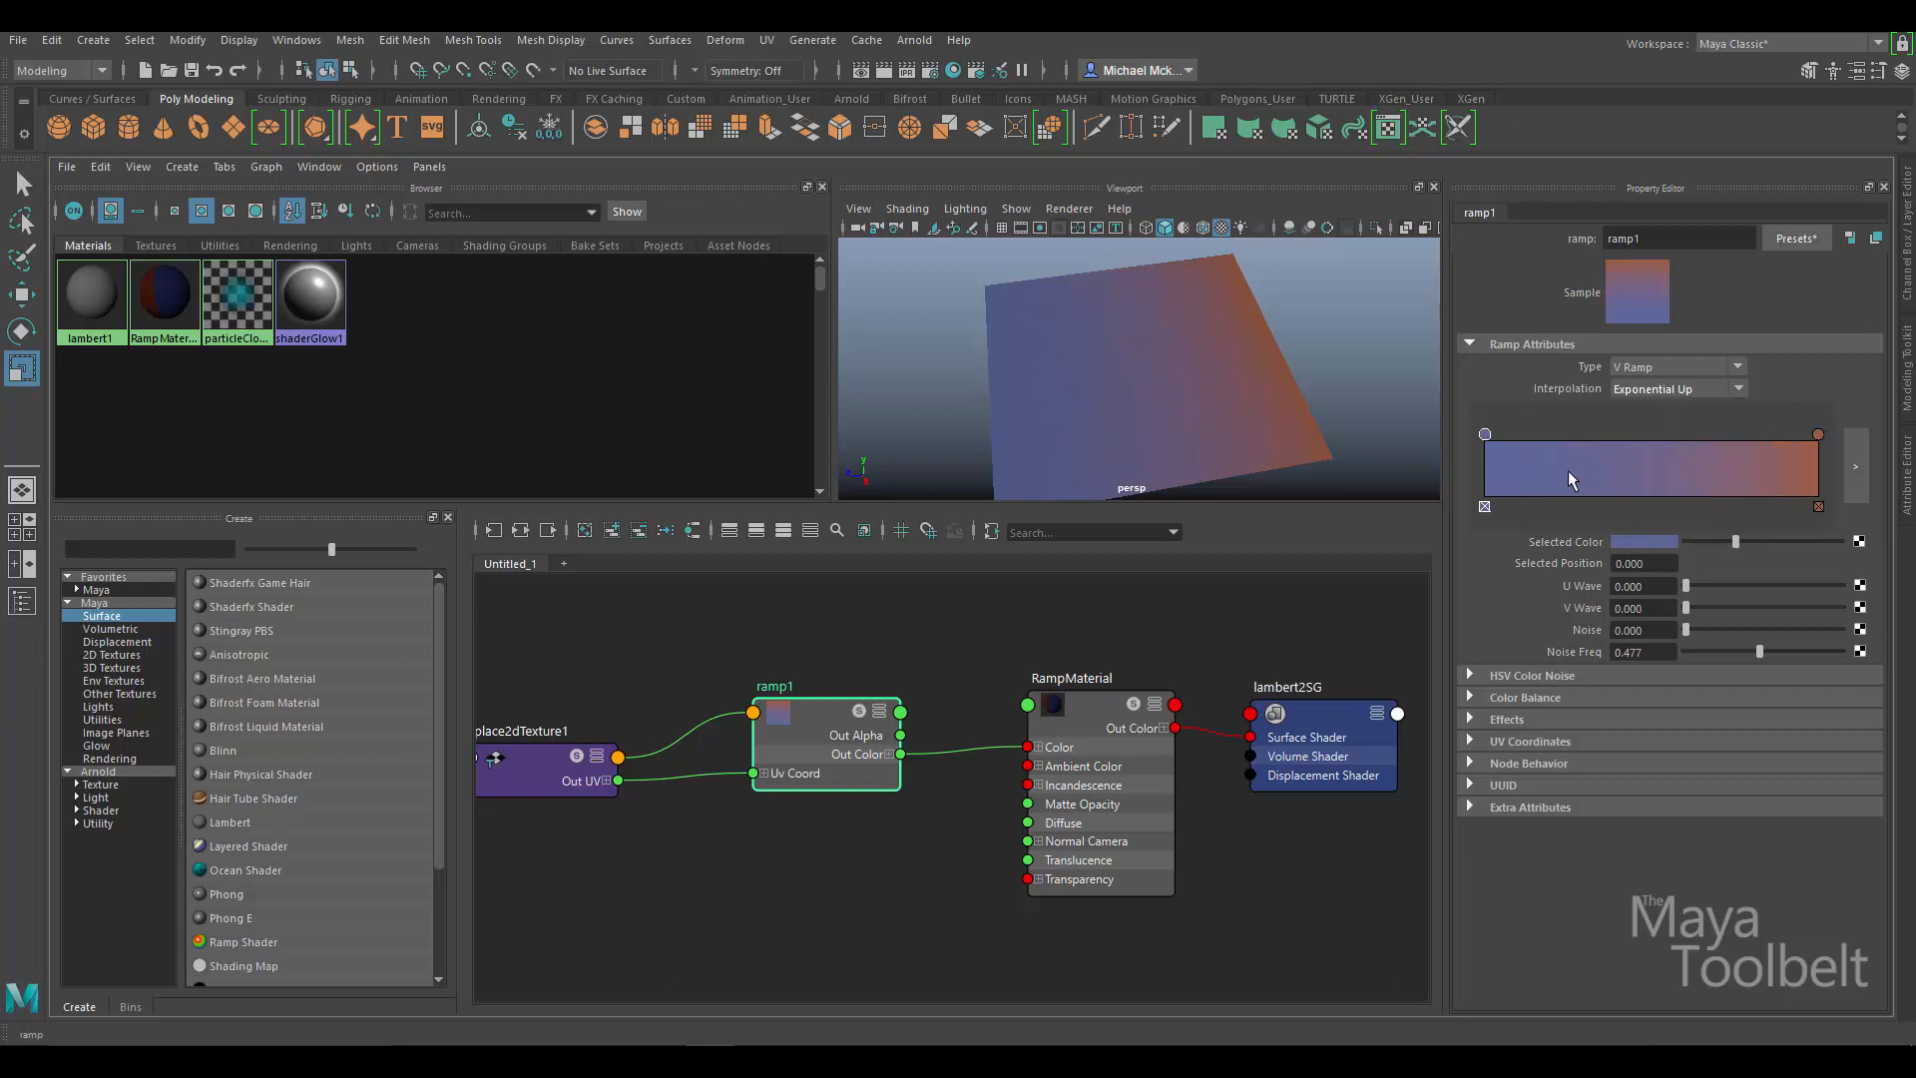
Move the orange color marker to position 0.621 and compare Exponential Down interpolation with Exponential Up.
drag(1818, 435, 1691, 435)
click(1741, 388)
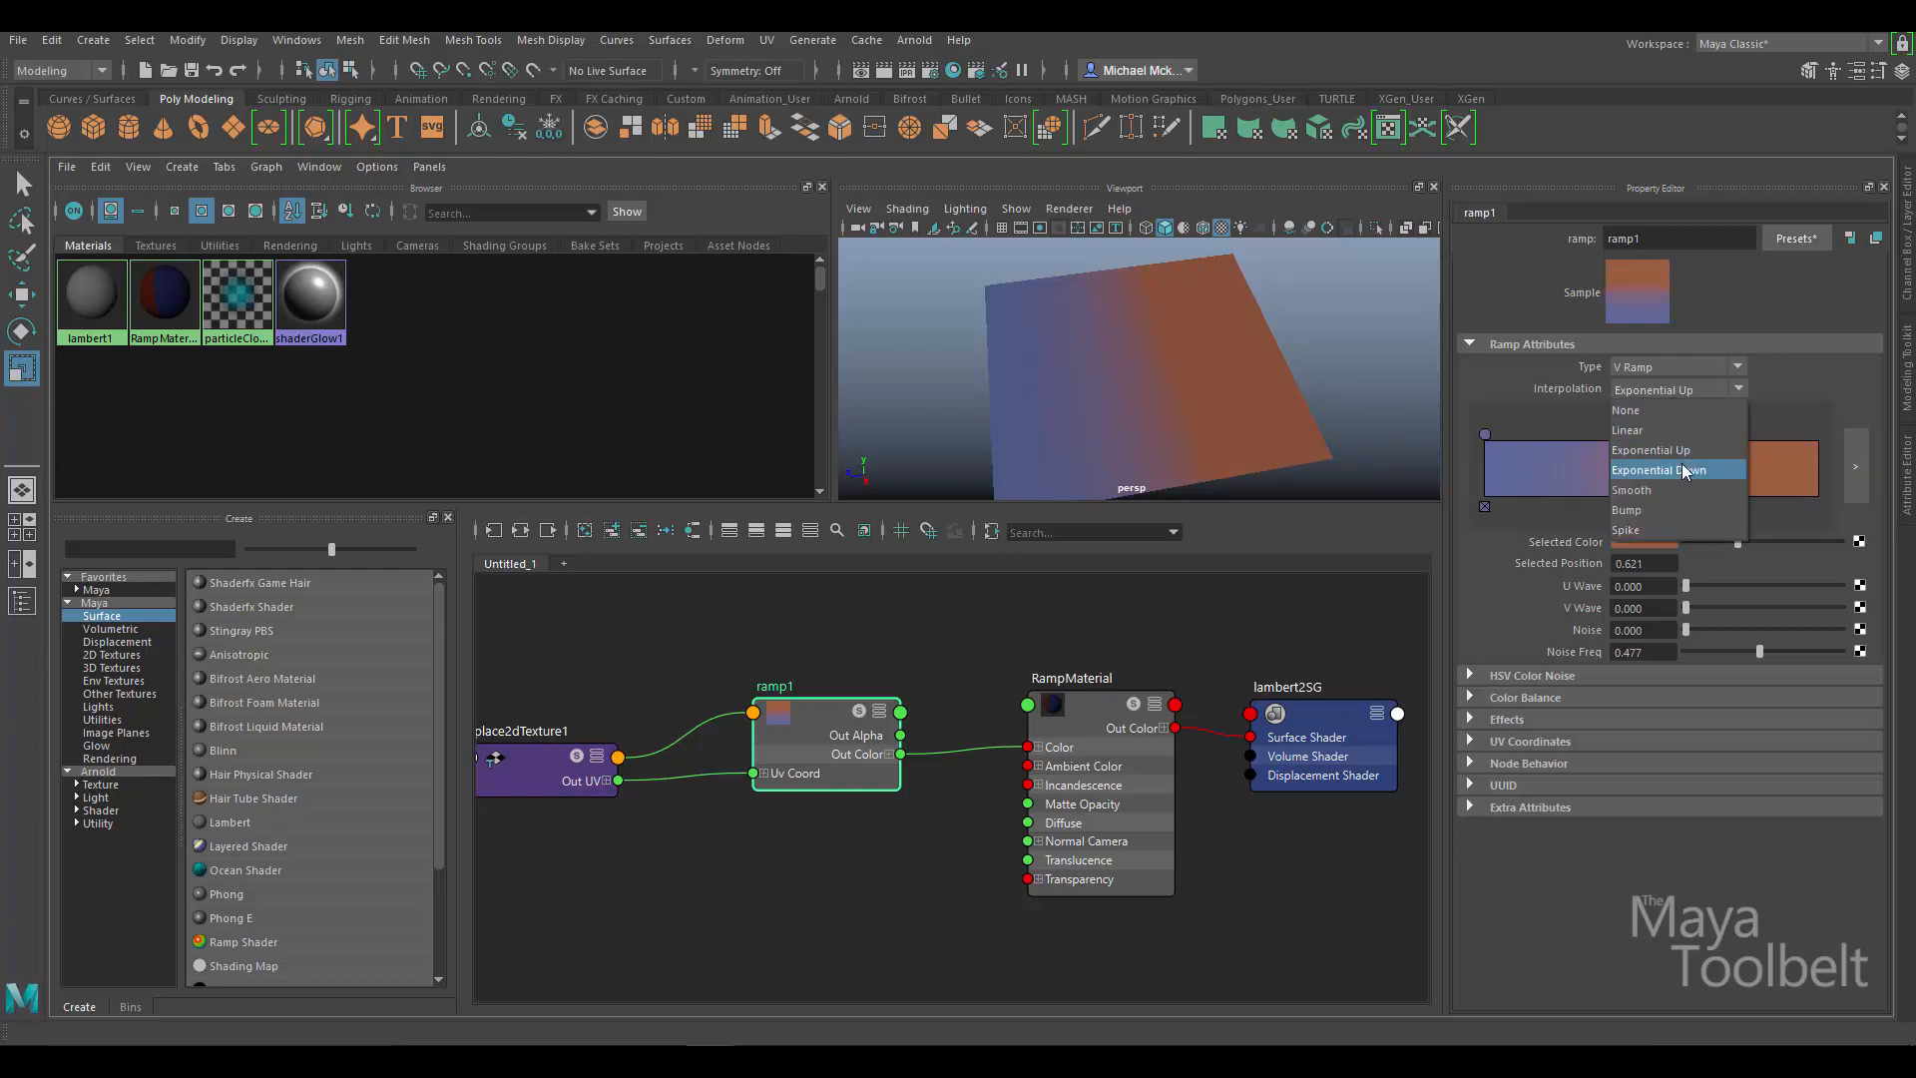
click(1680, 463)
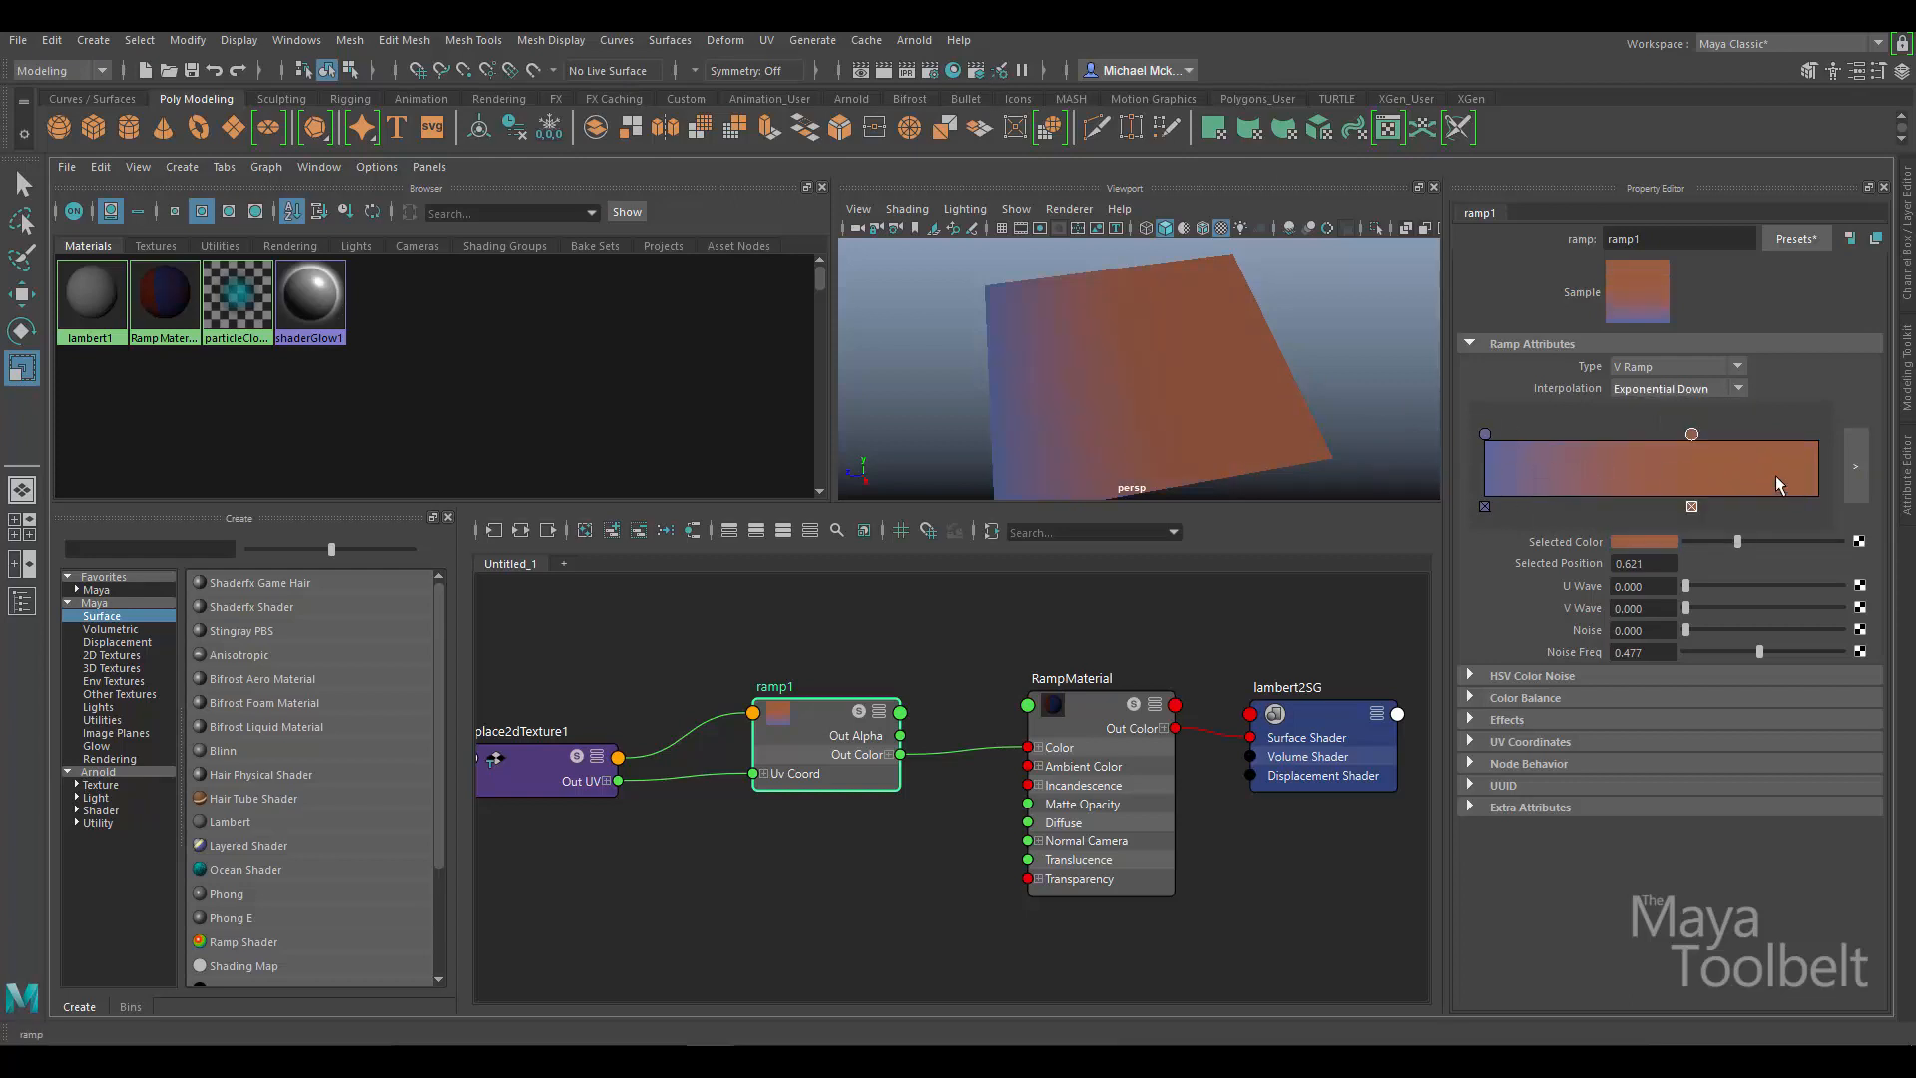
click(1742, 387)
click(1718, 449)
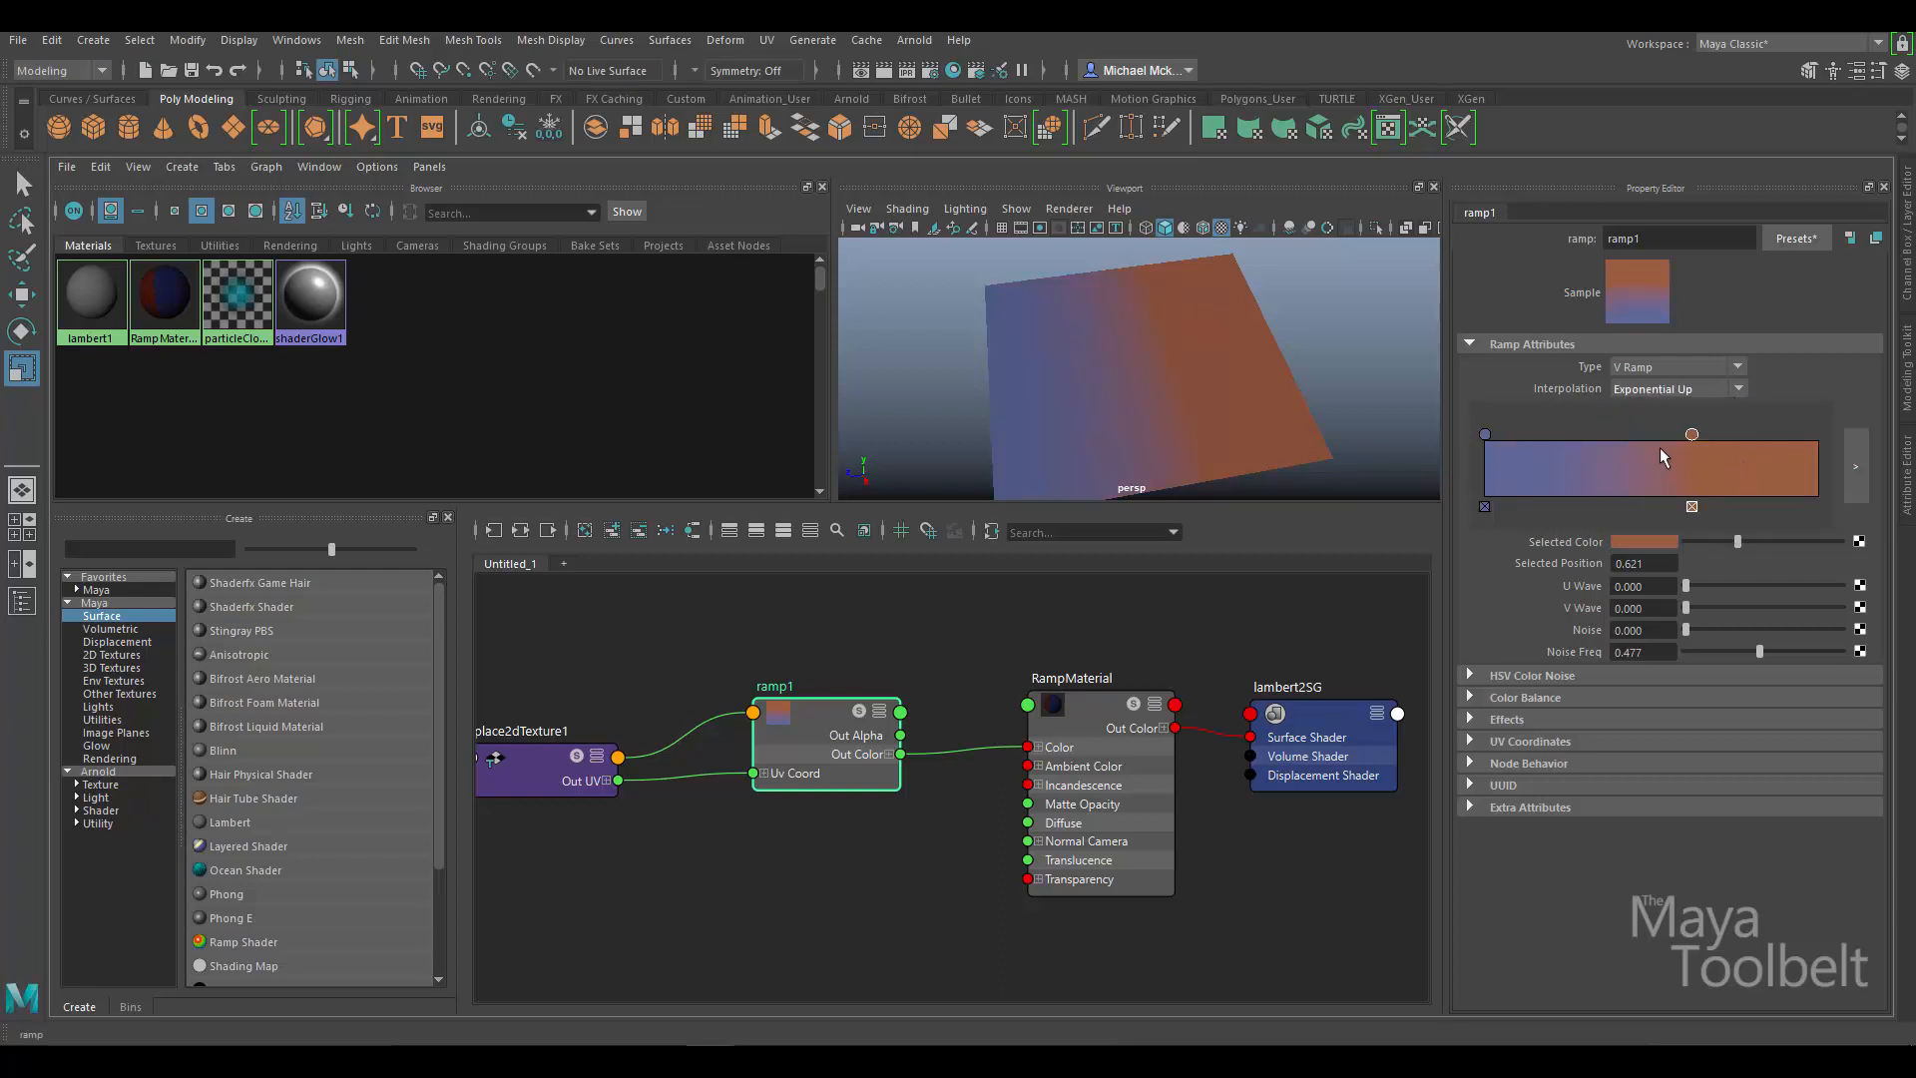
Try Bump and Smooth interpolation on the ramp, ending on Linear.
click(1739, 389)
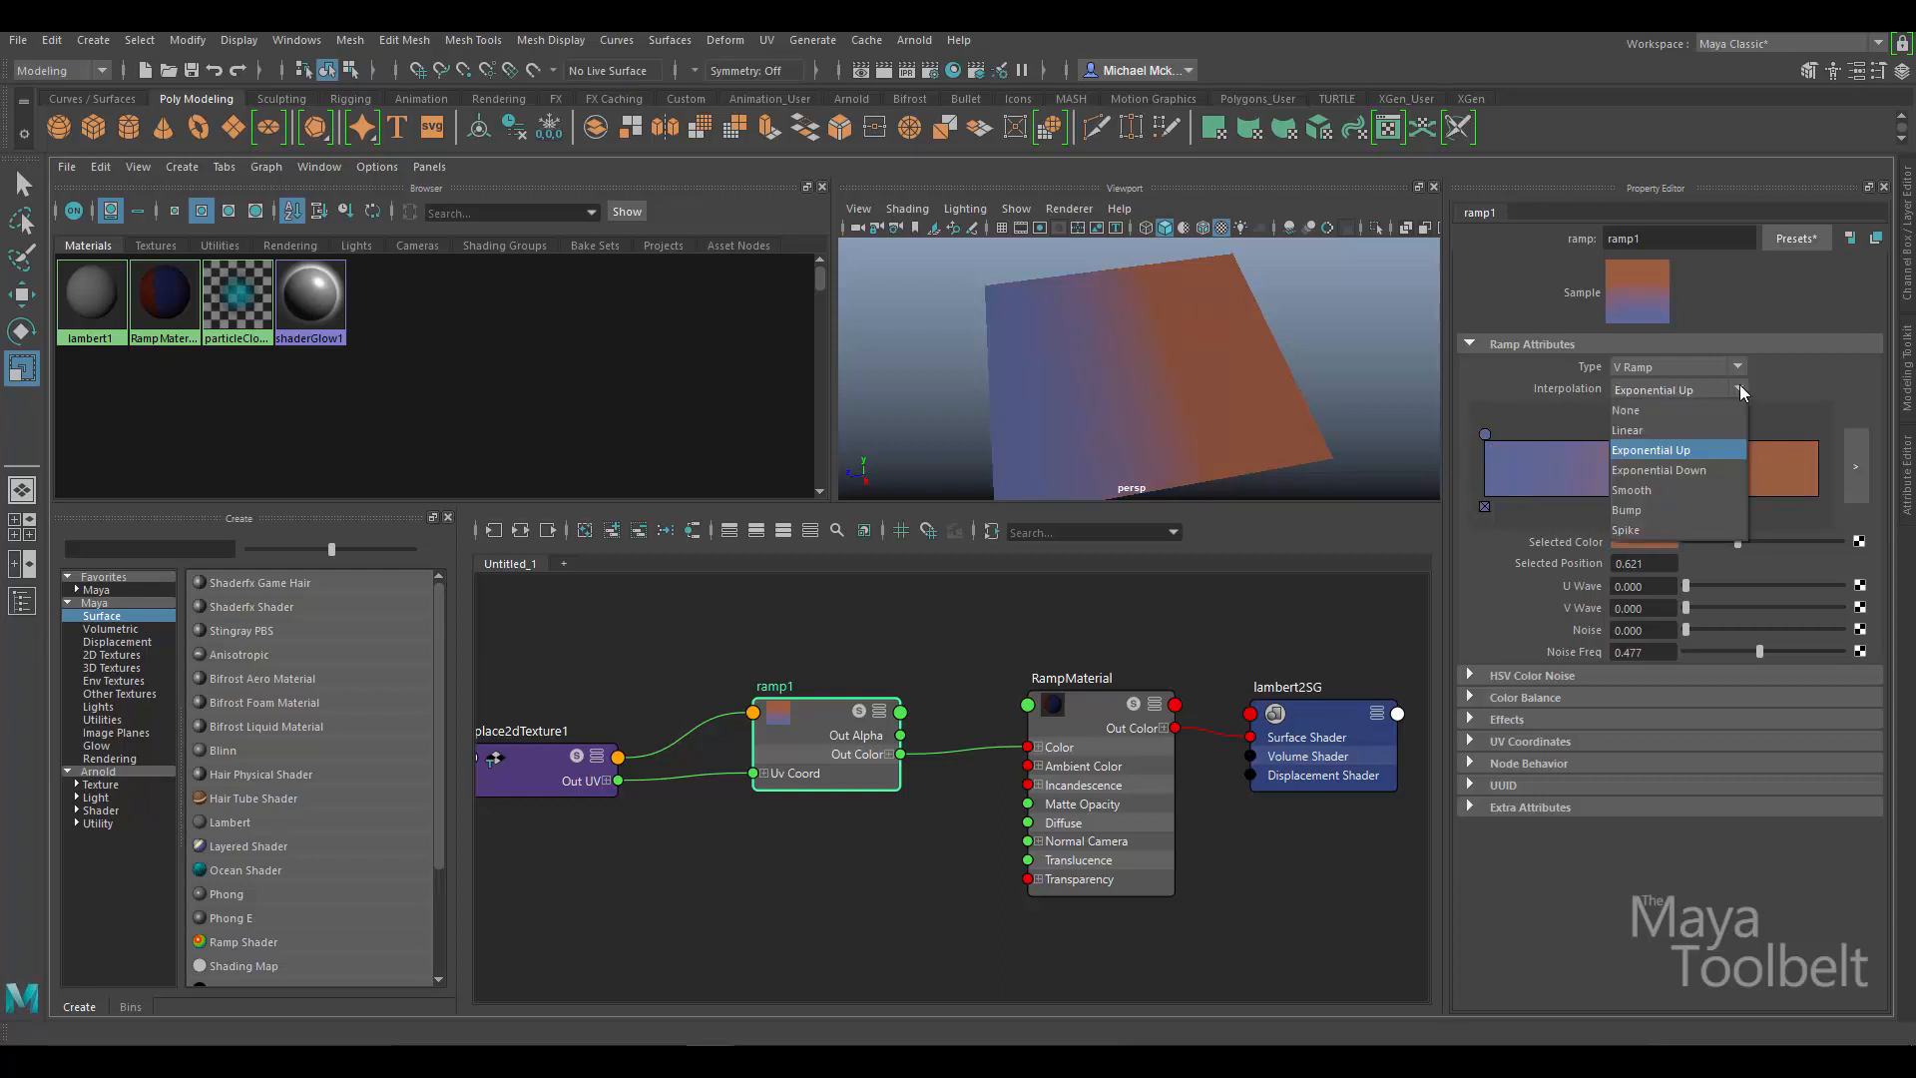
click(1649, 500)
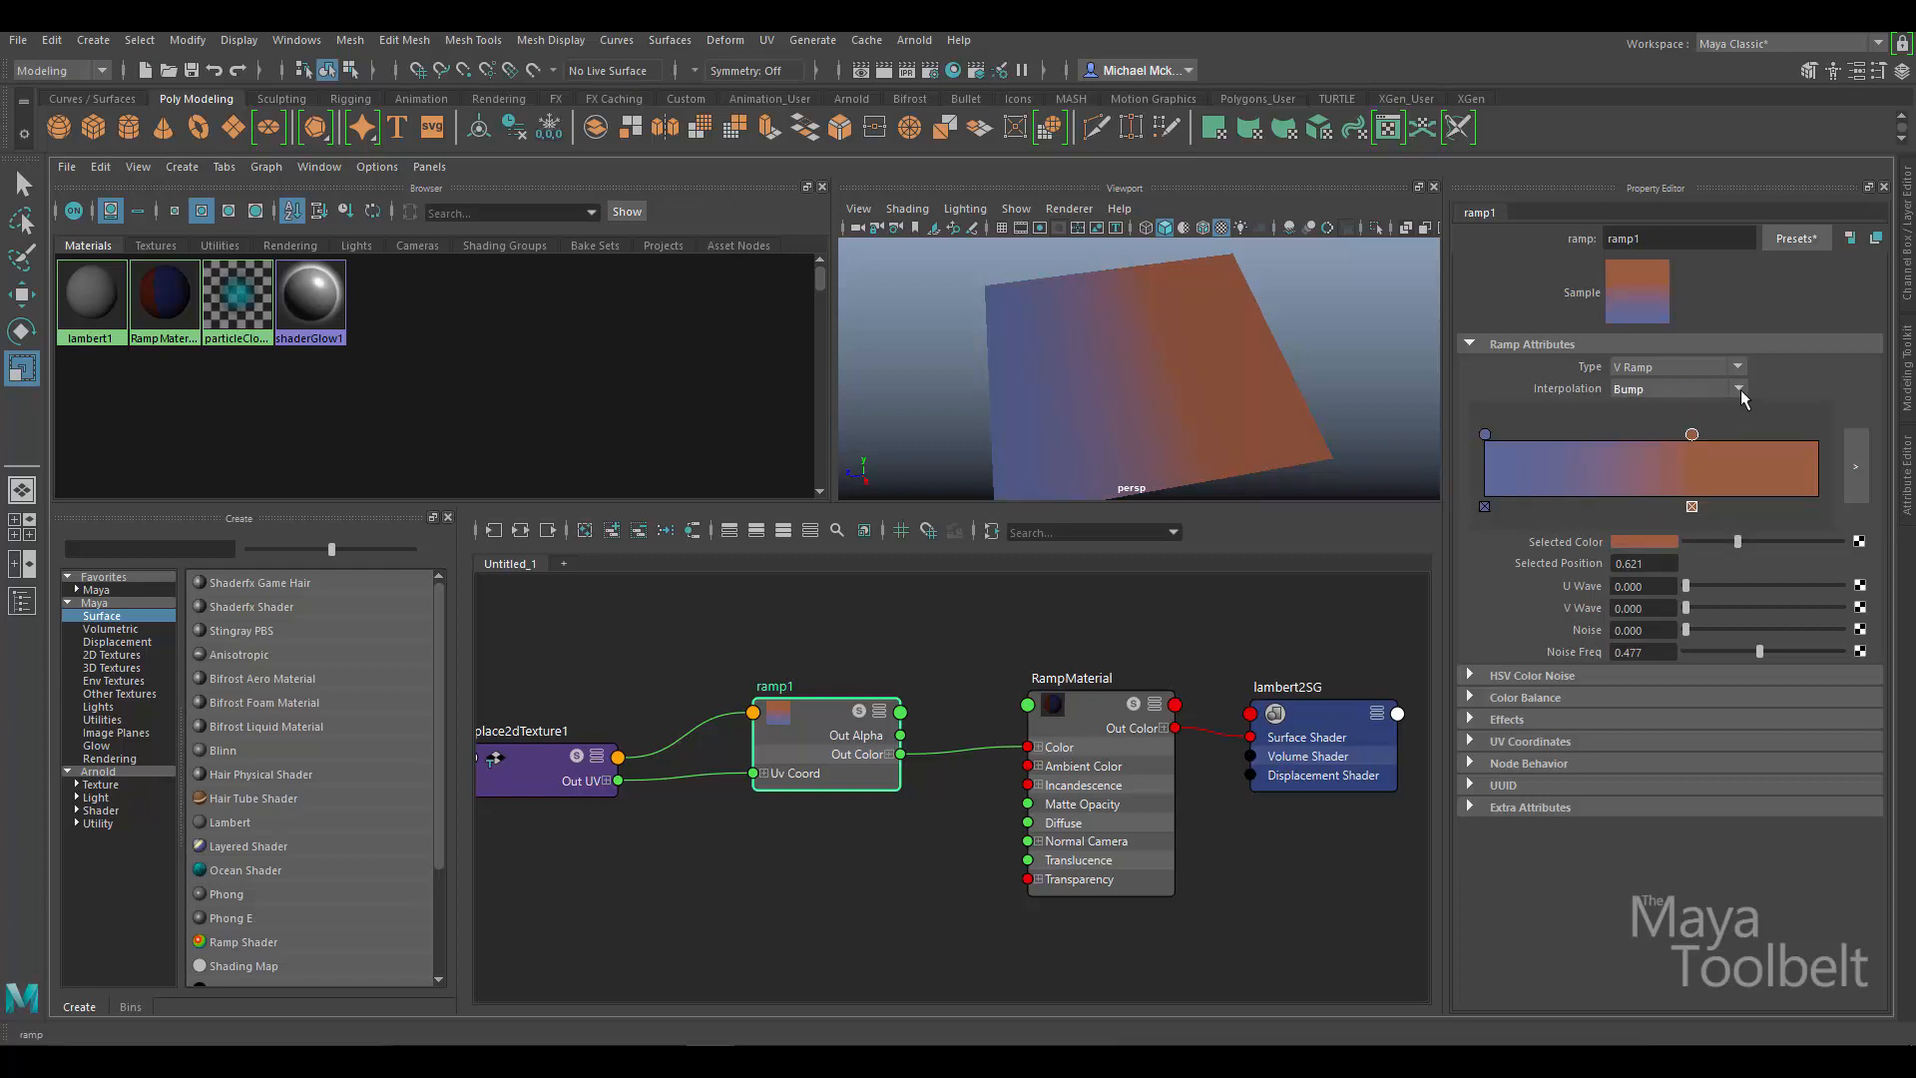
click(1740, 390)
click(1712, 481)
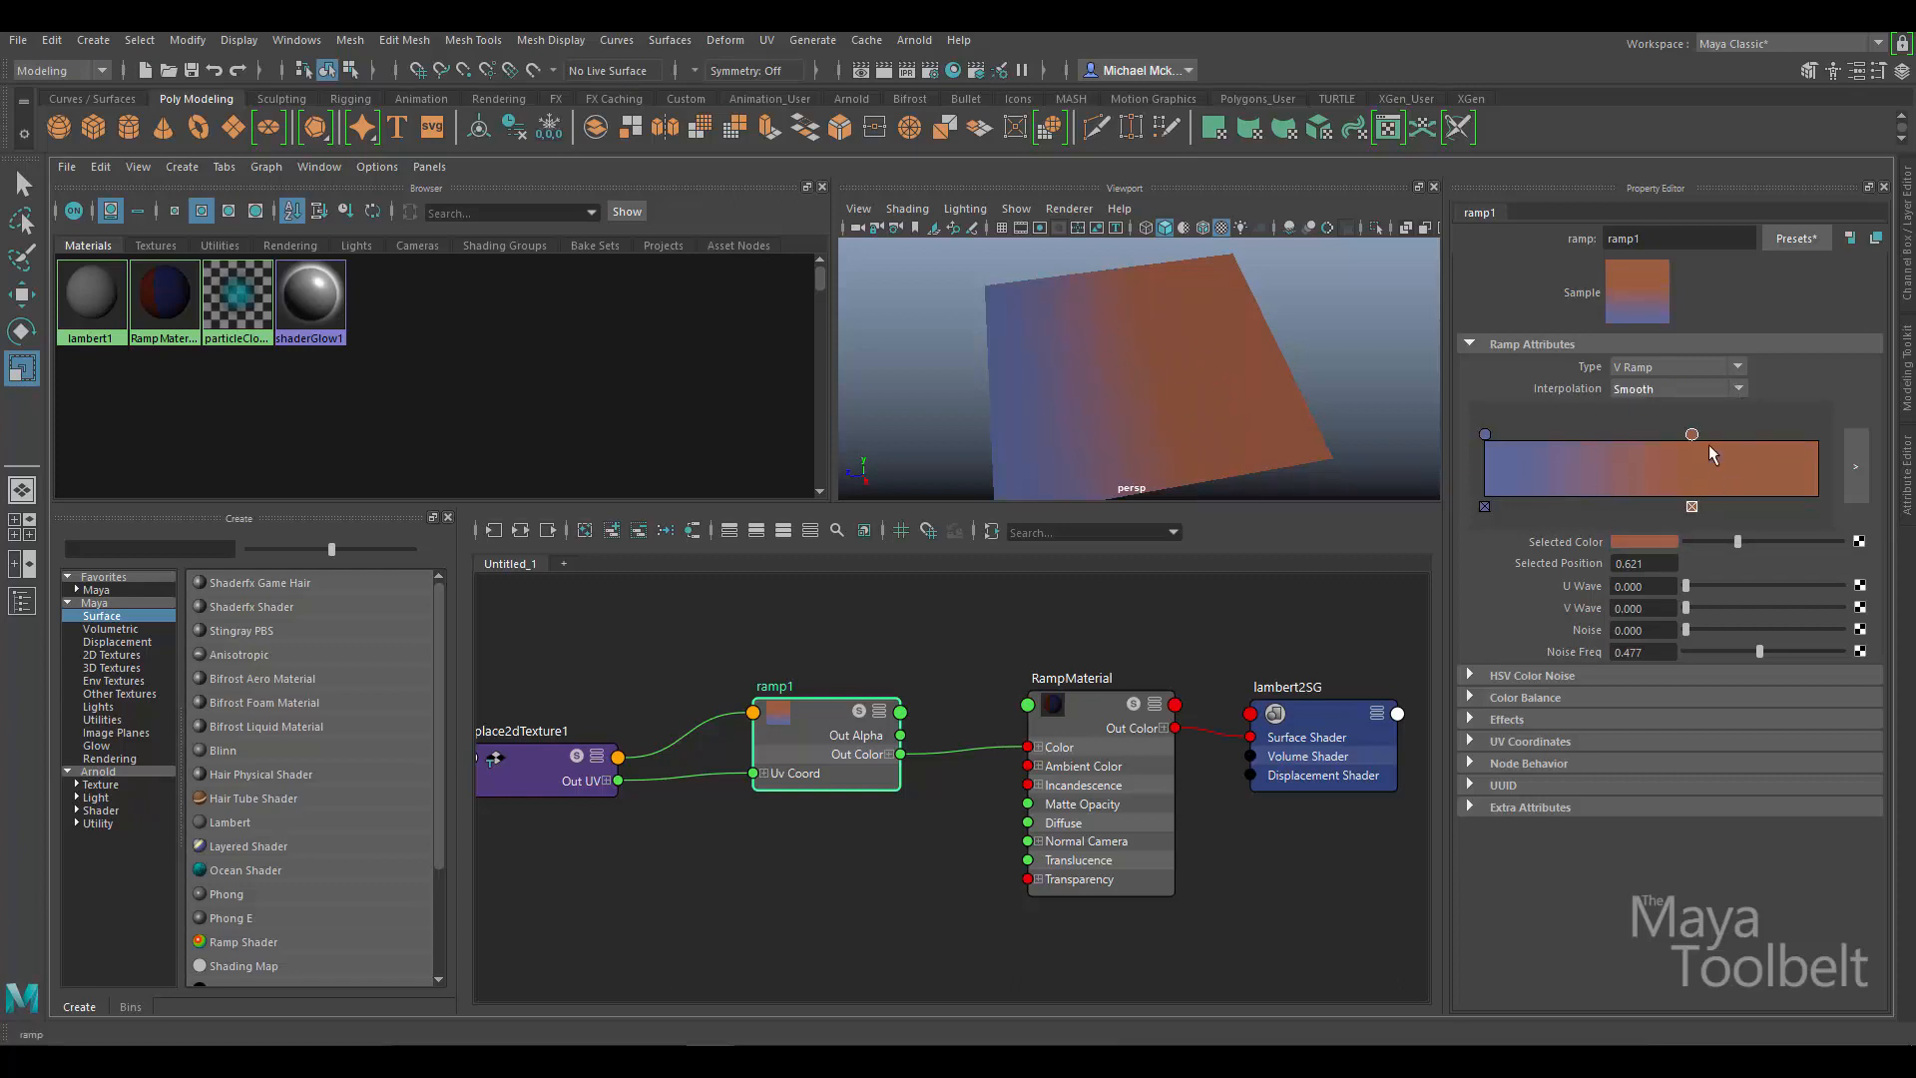
click(1740, 388)
click(1692, 424)
Try Spike interpolation on the ramp and return to Linear.
click(1739, 388)
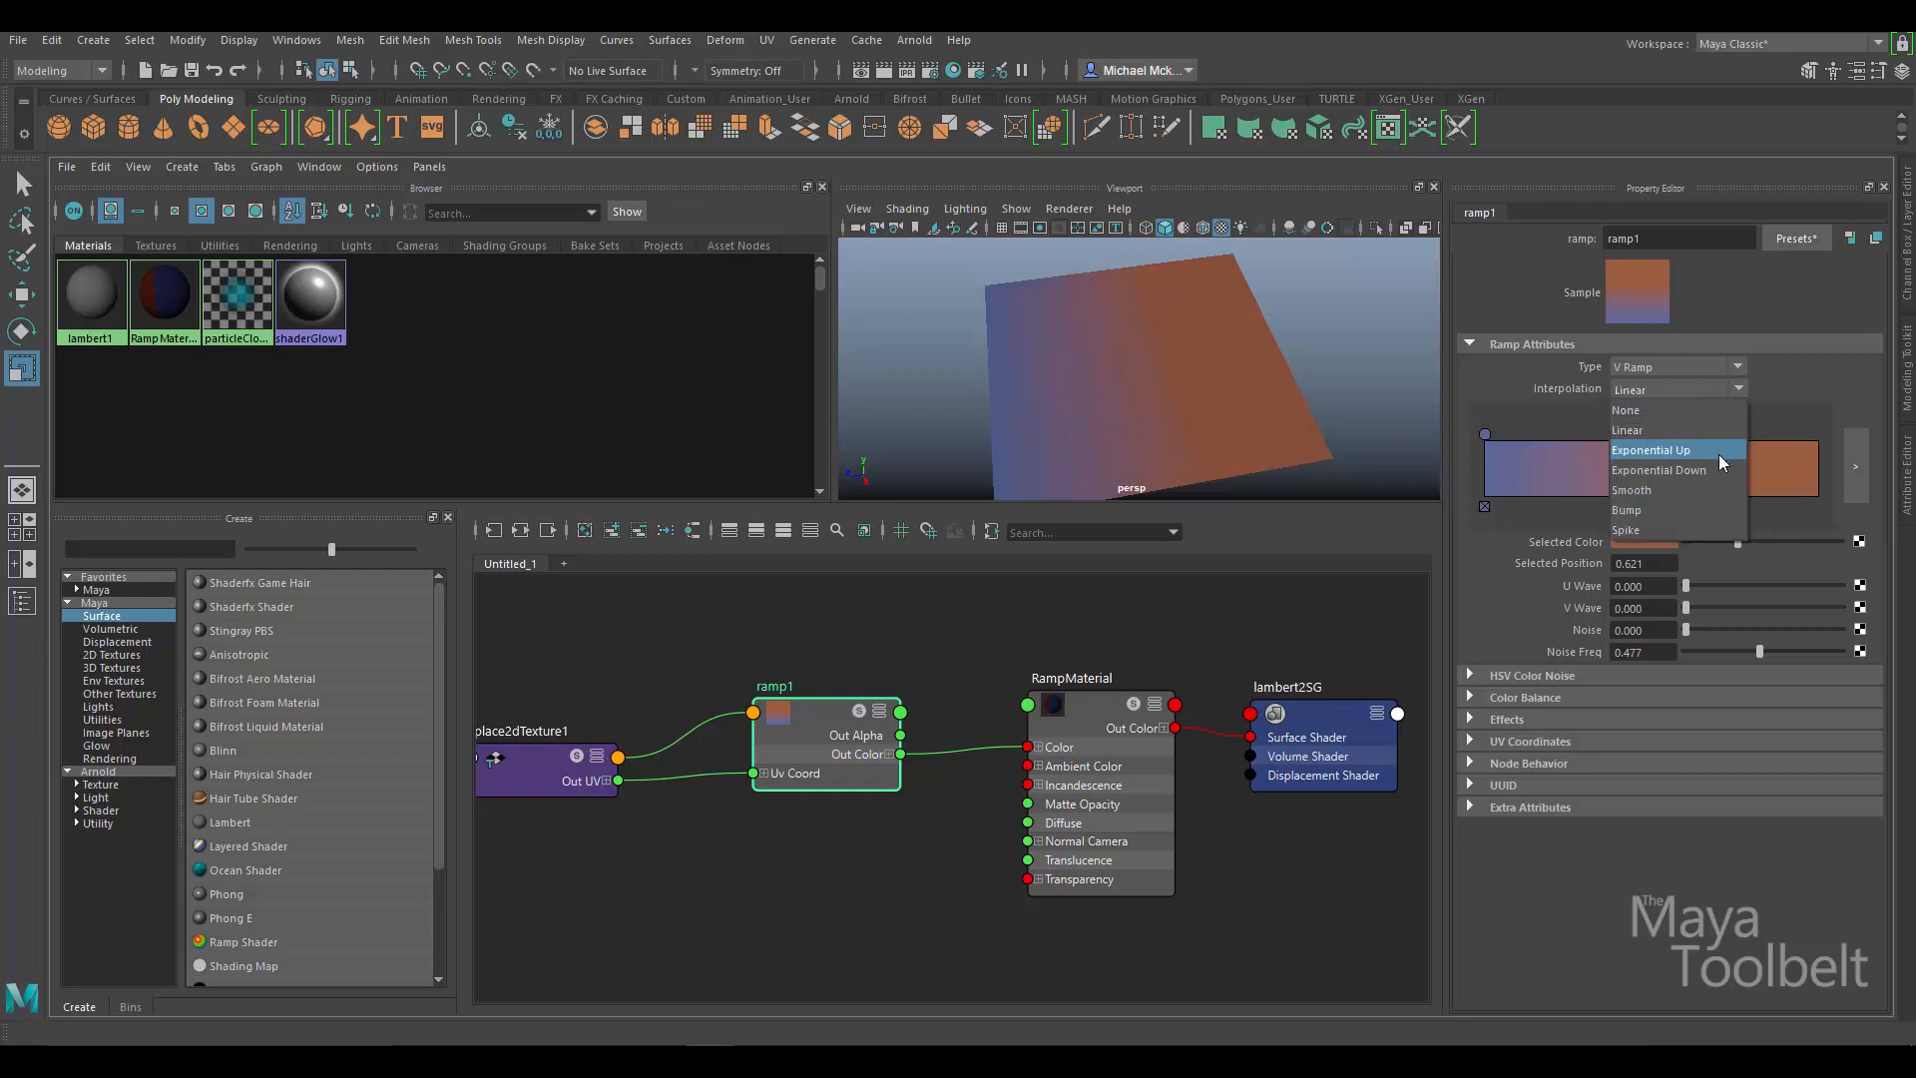
click(1672, 529)
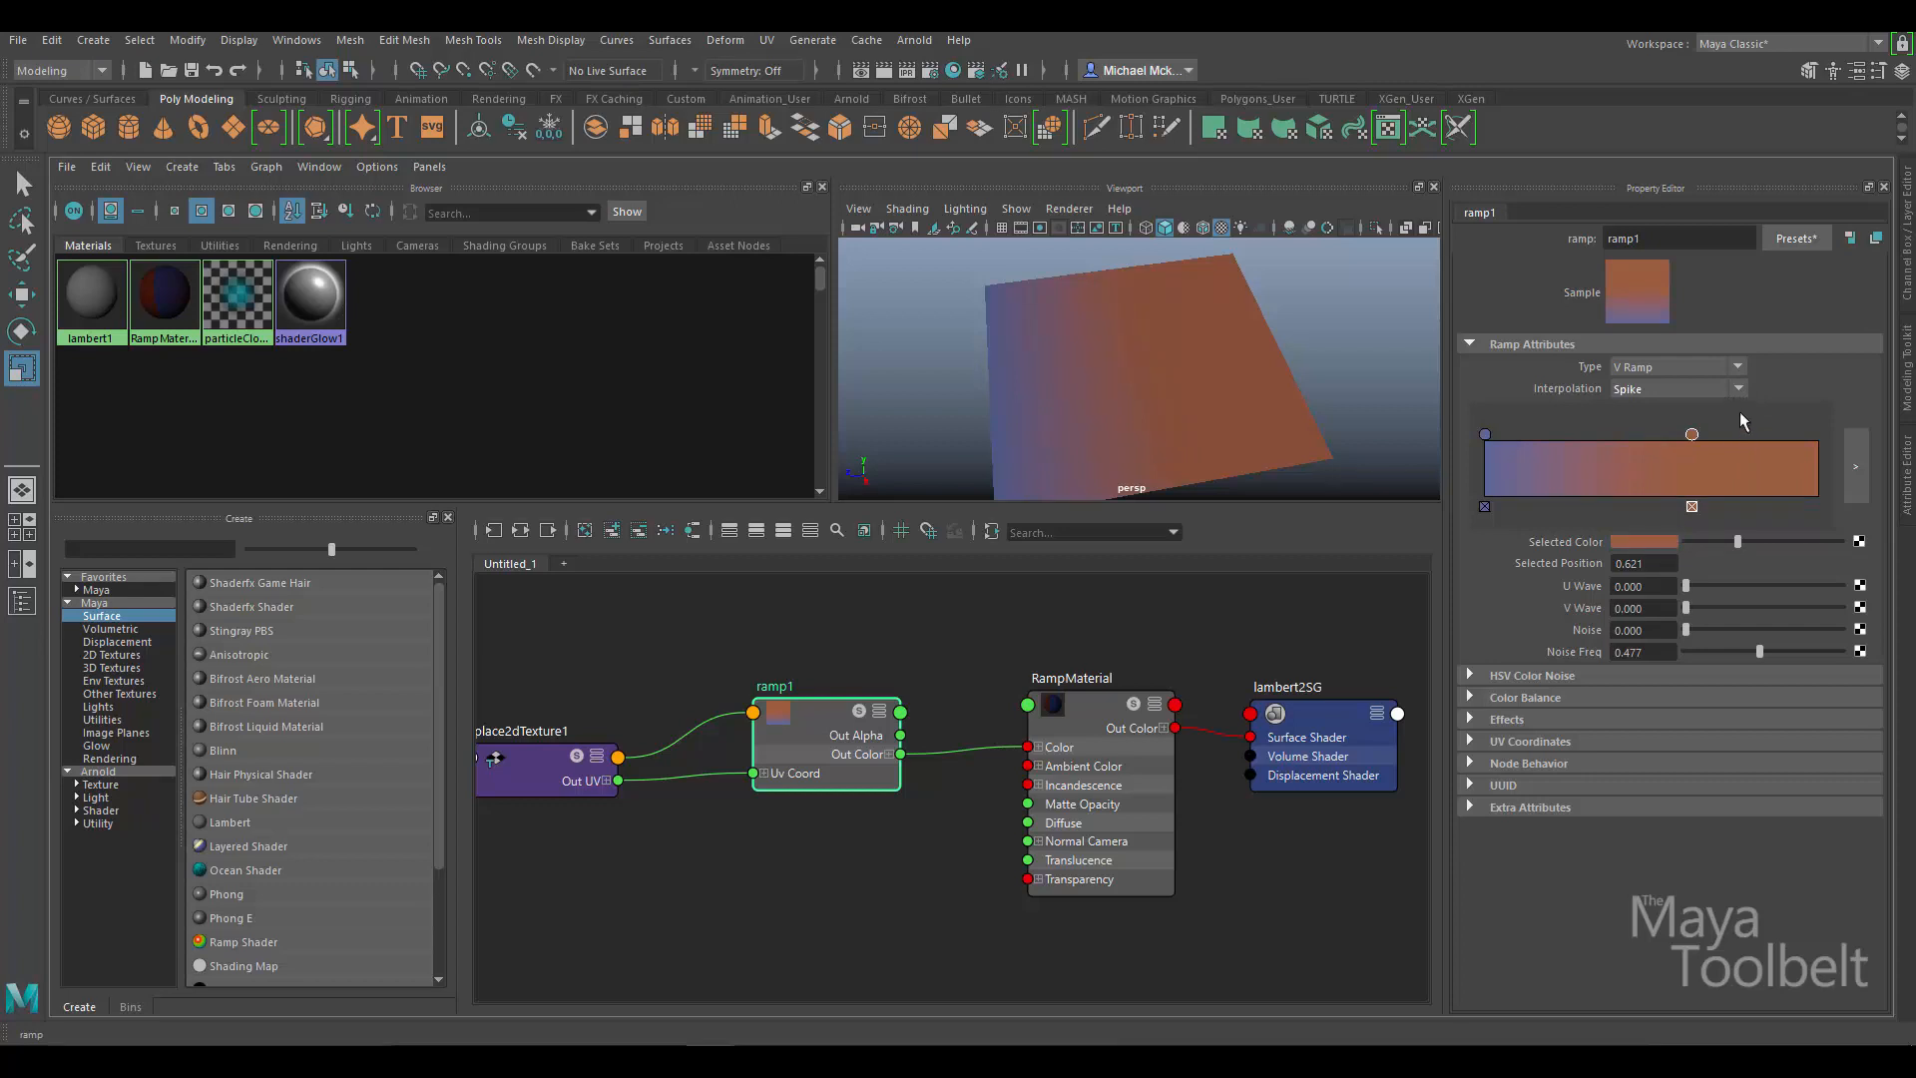
click(1735, 386)
click(1661, 435)
Set the ramp interpolation to Smooth and move the orange color marker to position 1.000.
click(1737, 389)
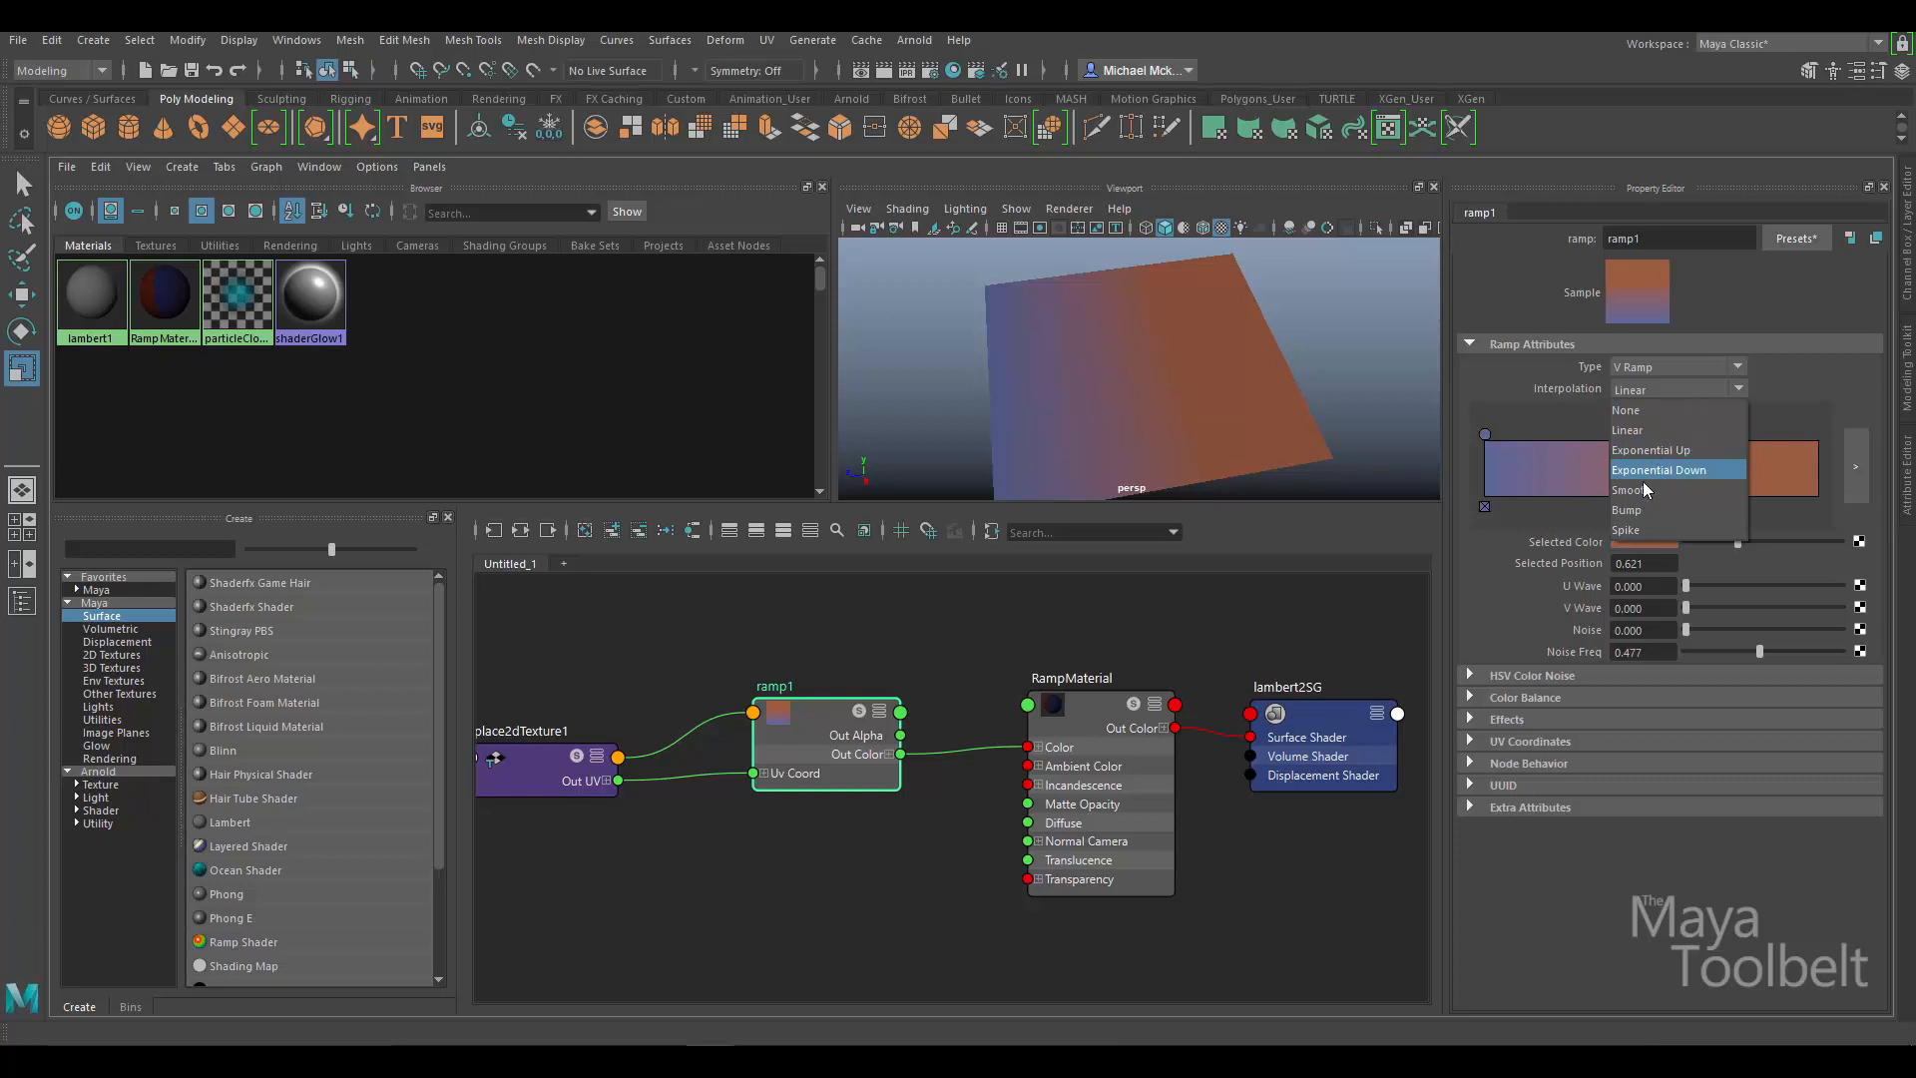
click(1684, 488)
drag(1693, 434, 1818, 434)
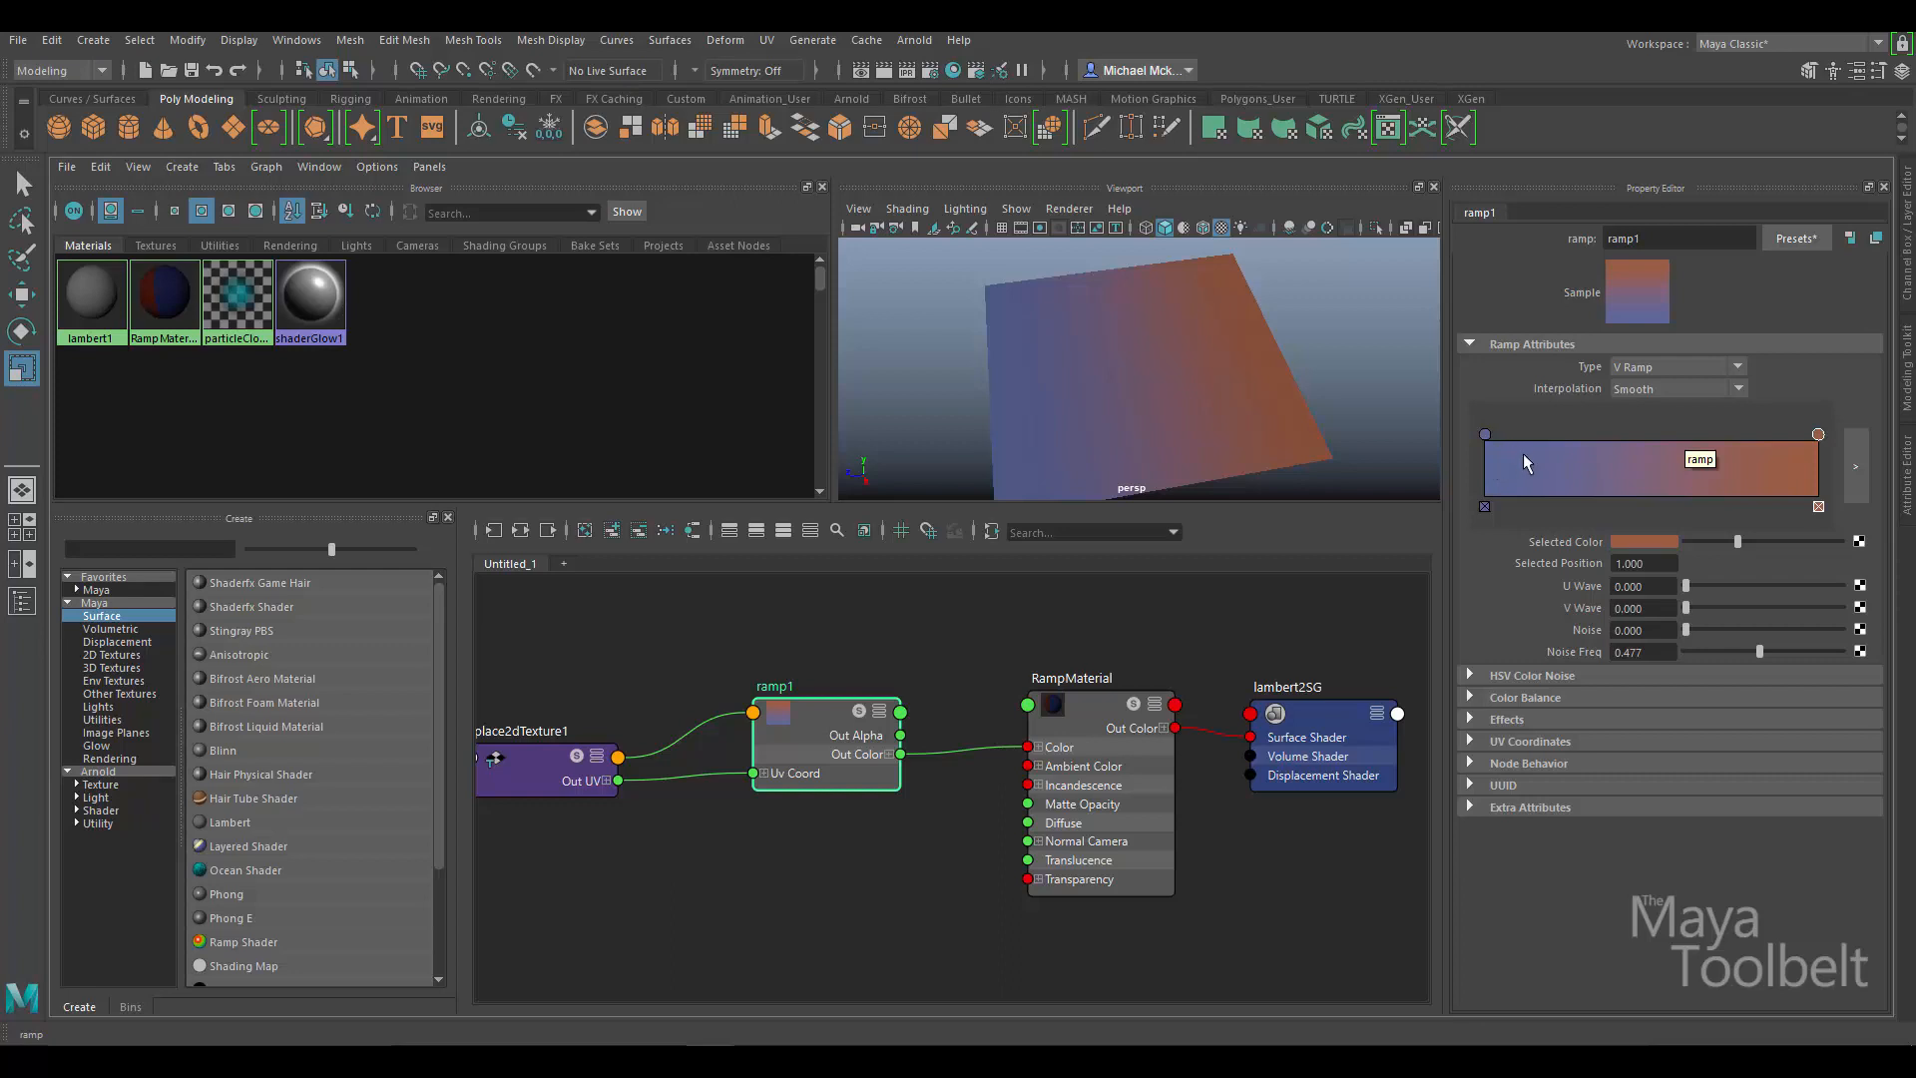
click(1484, 434)
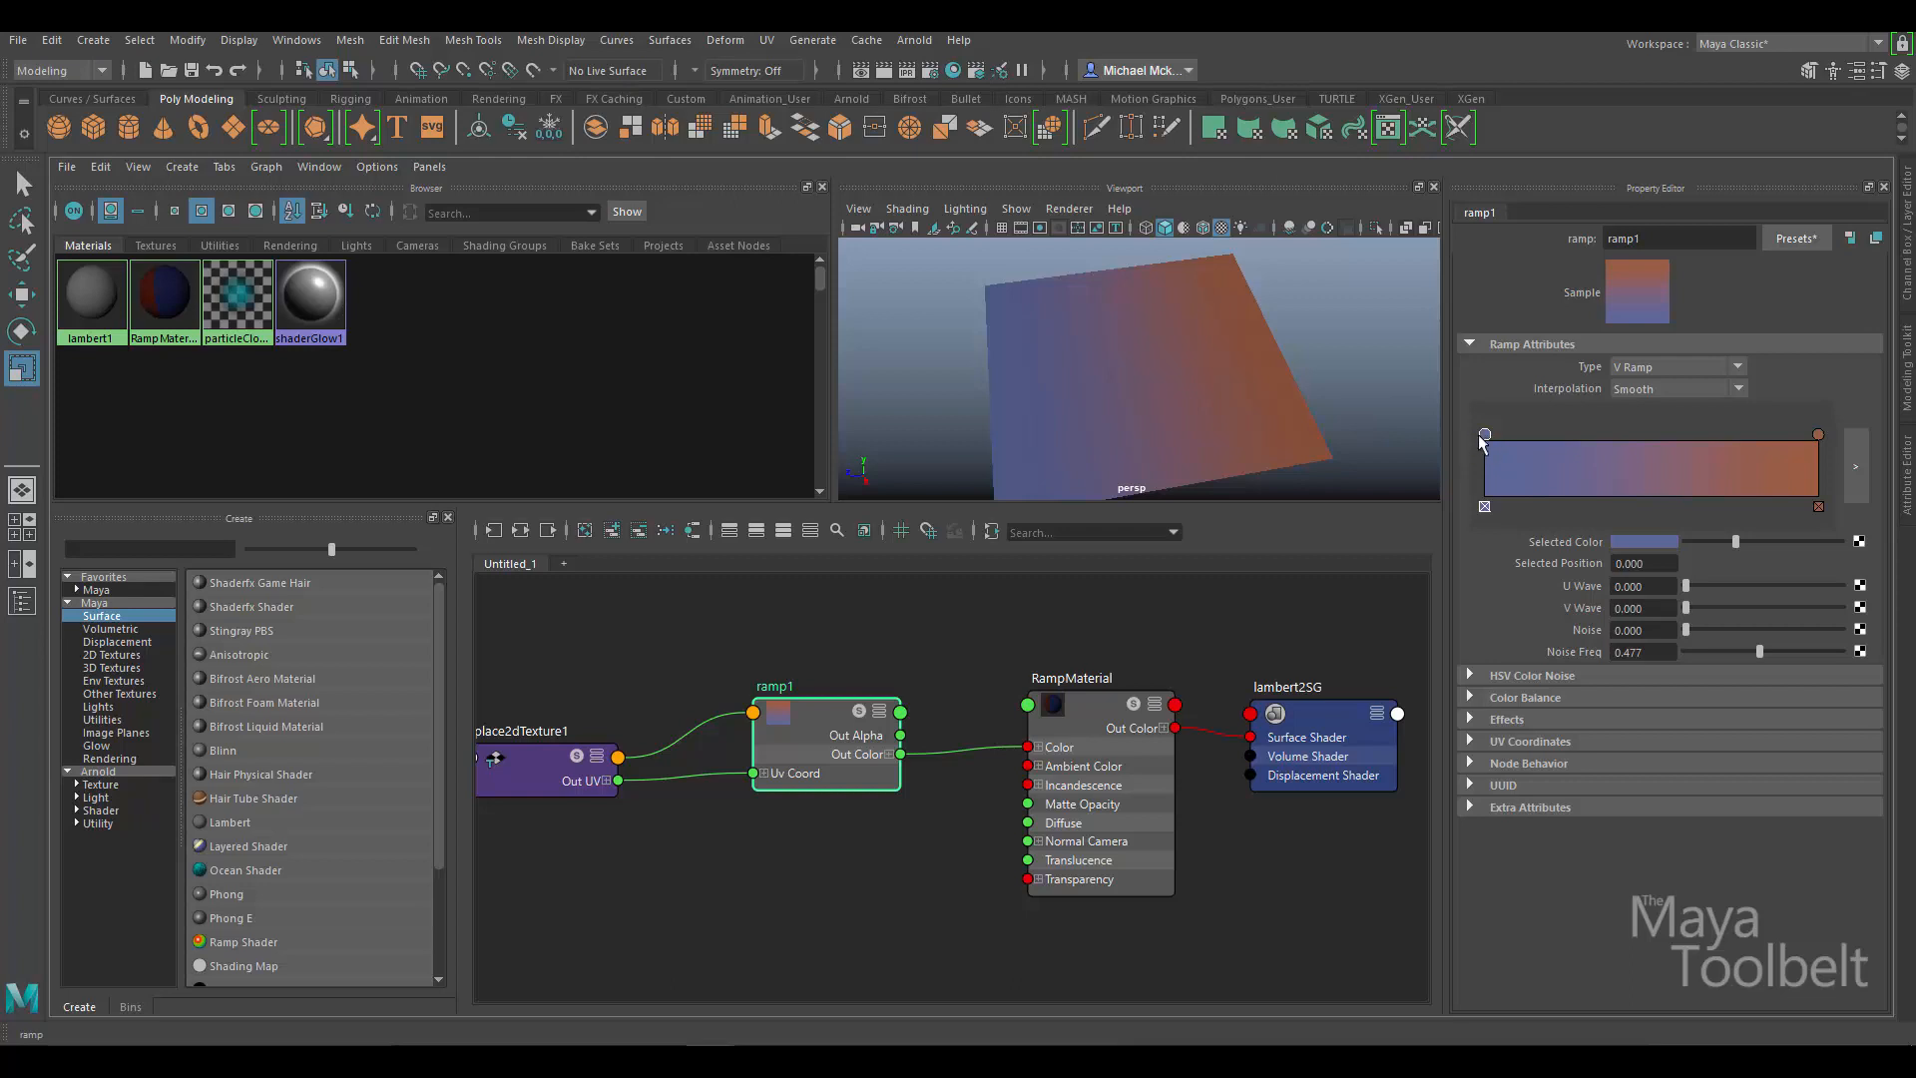
click(1819, 434)
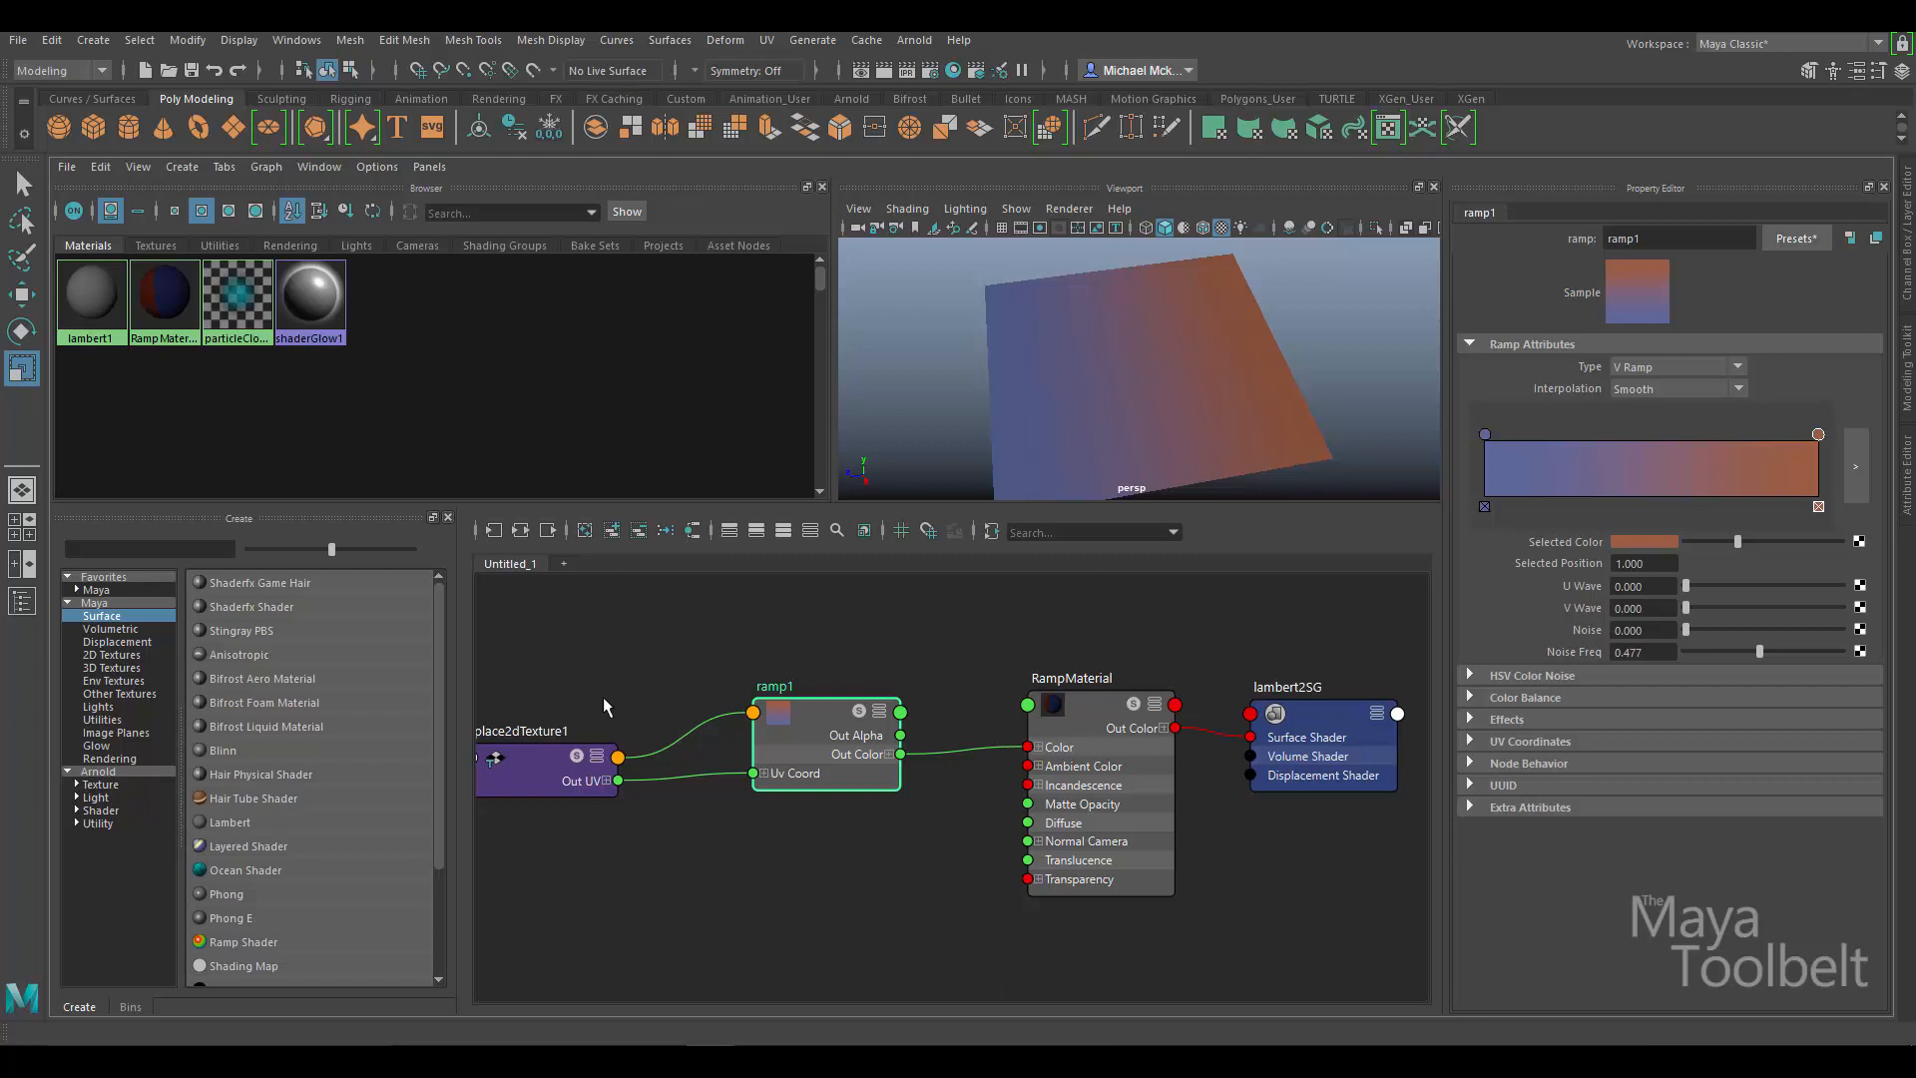
Create a Checker 2D texture and arrange its nodes below the ramp1 network in the graph.
key(a)
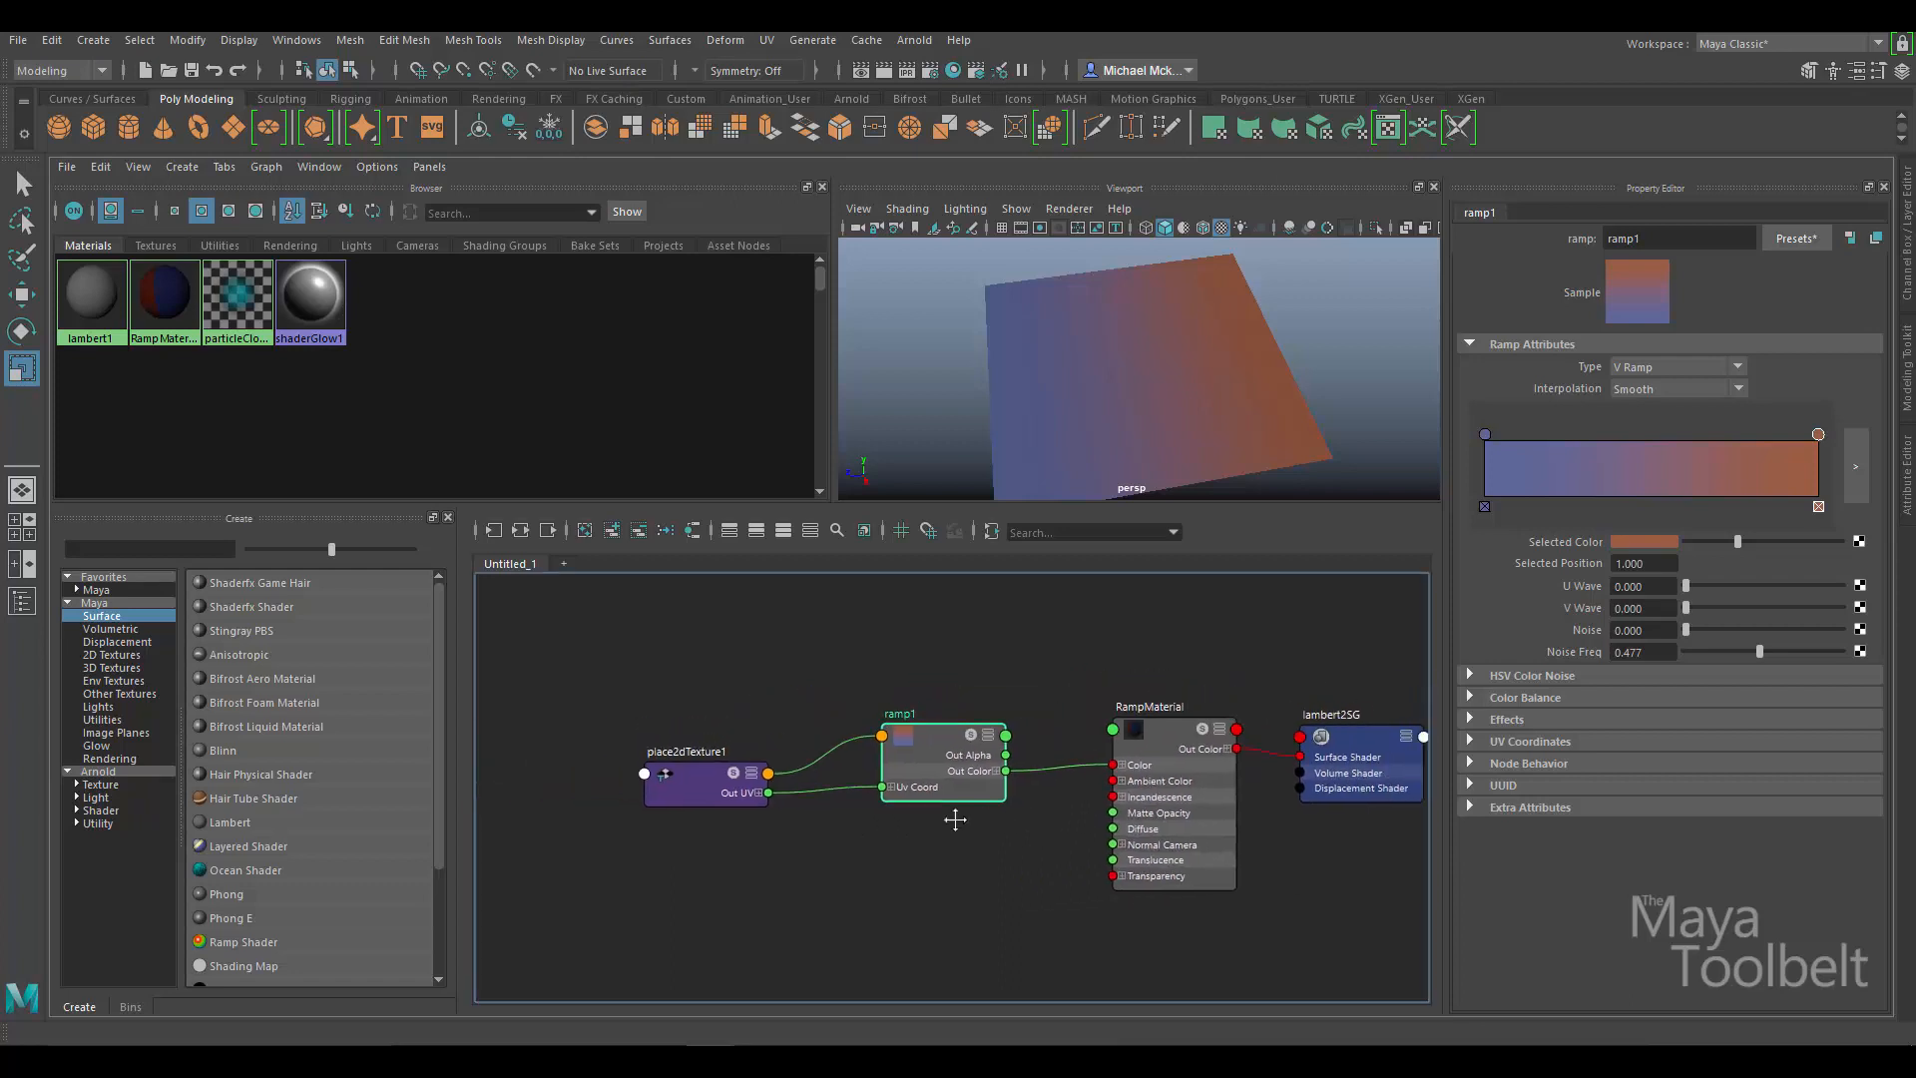
click(105, 655)
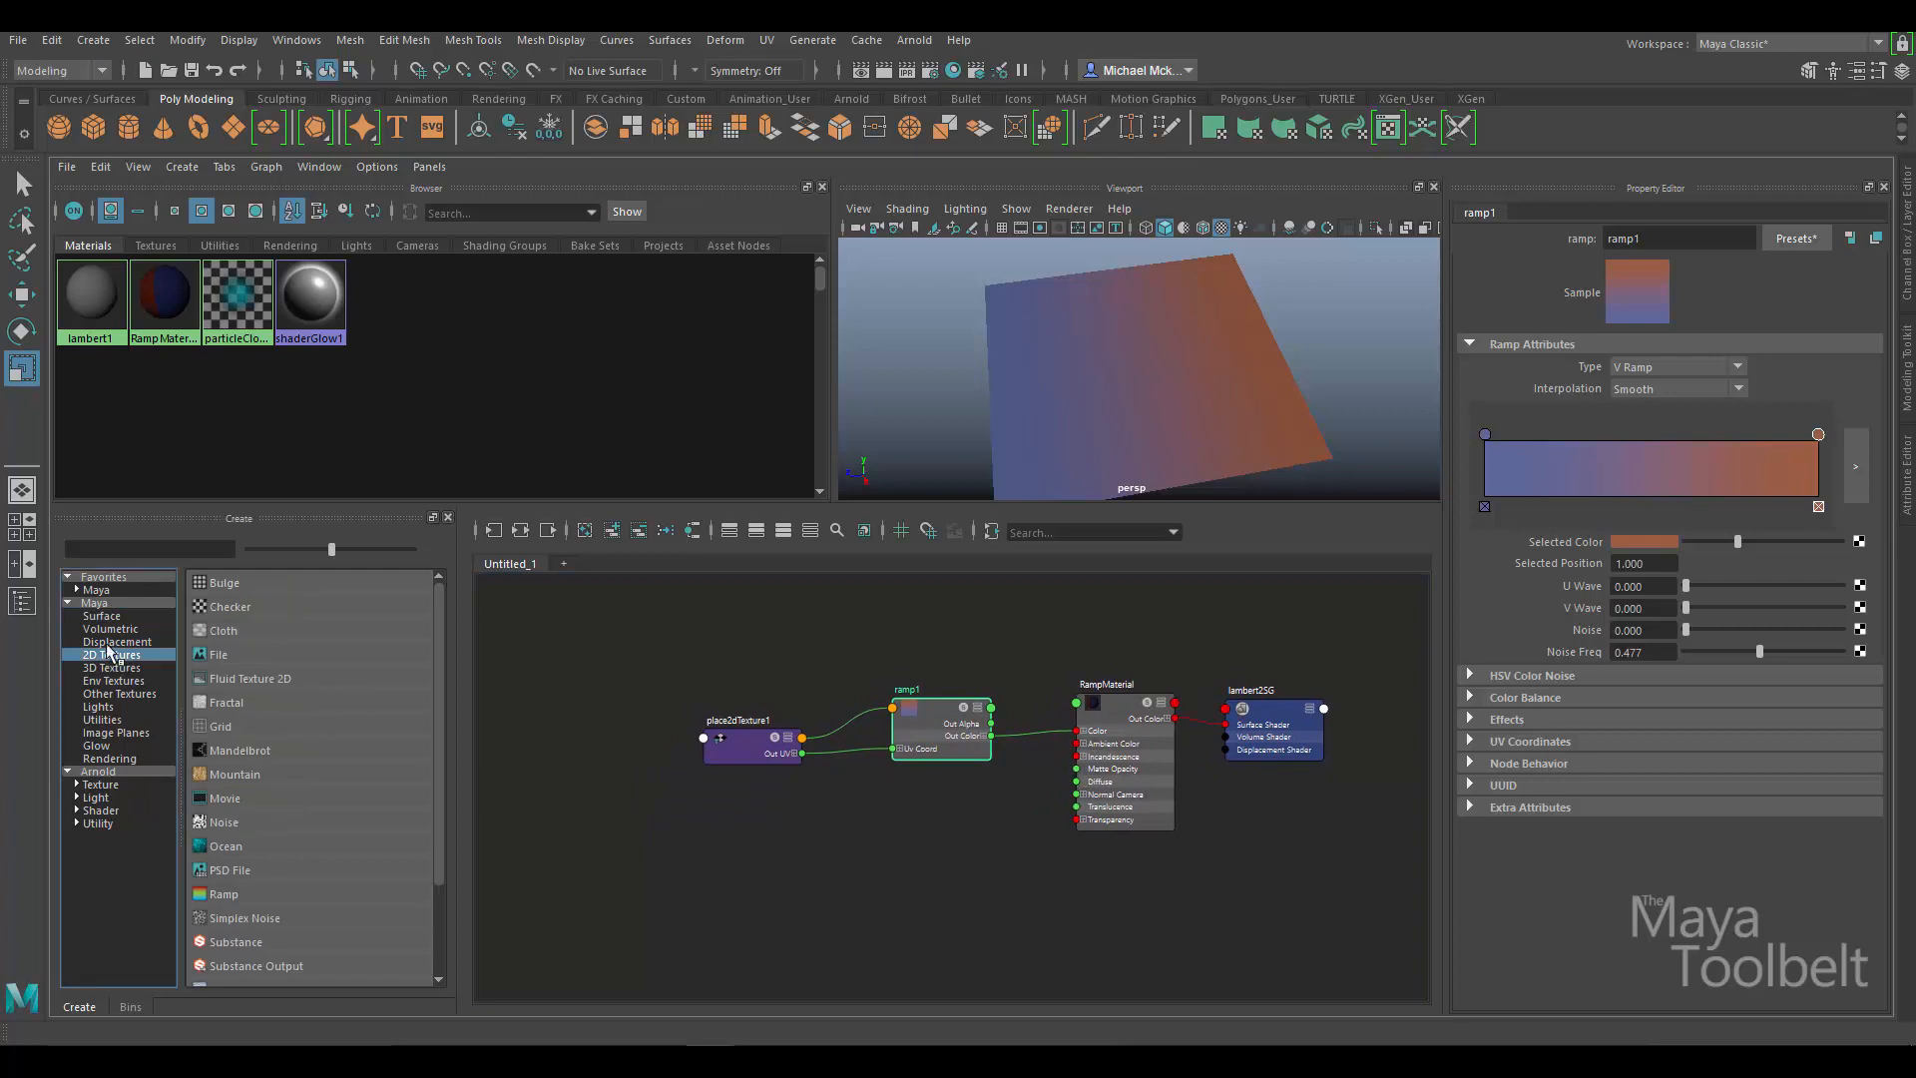
click(223, 602)
drag(1036, 928, 827, 863)
alt+middle_drag(810, 842, 878, 775)
alt+right_drag(878, 774, 1208, 823)
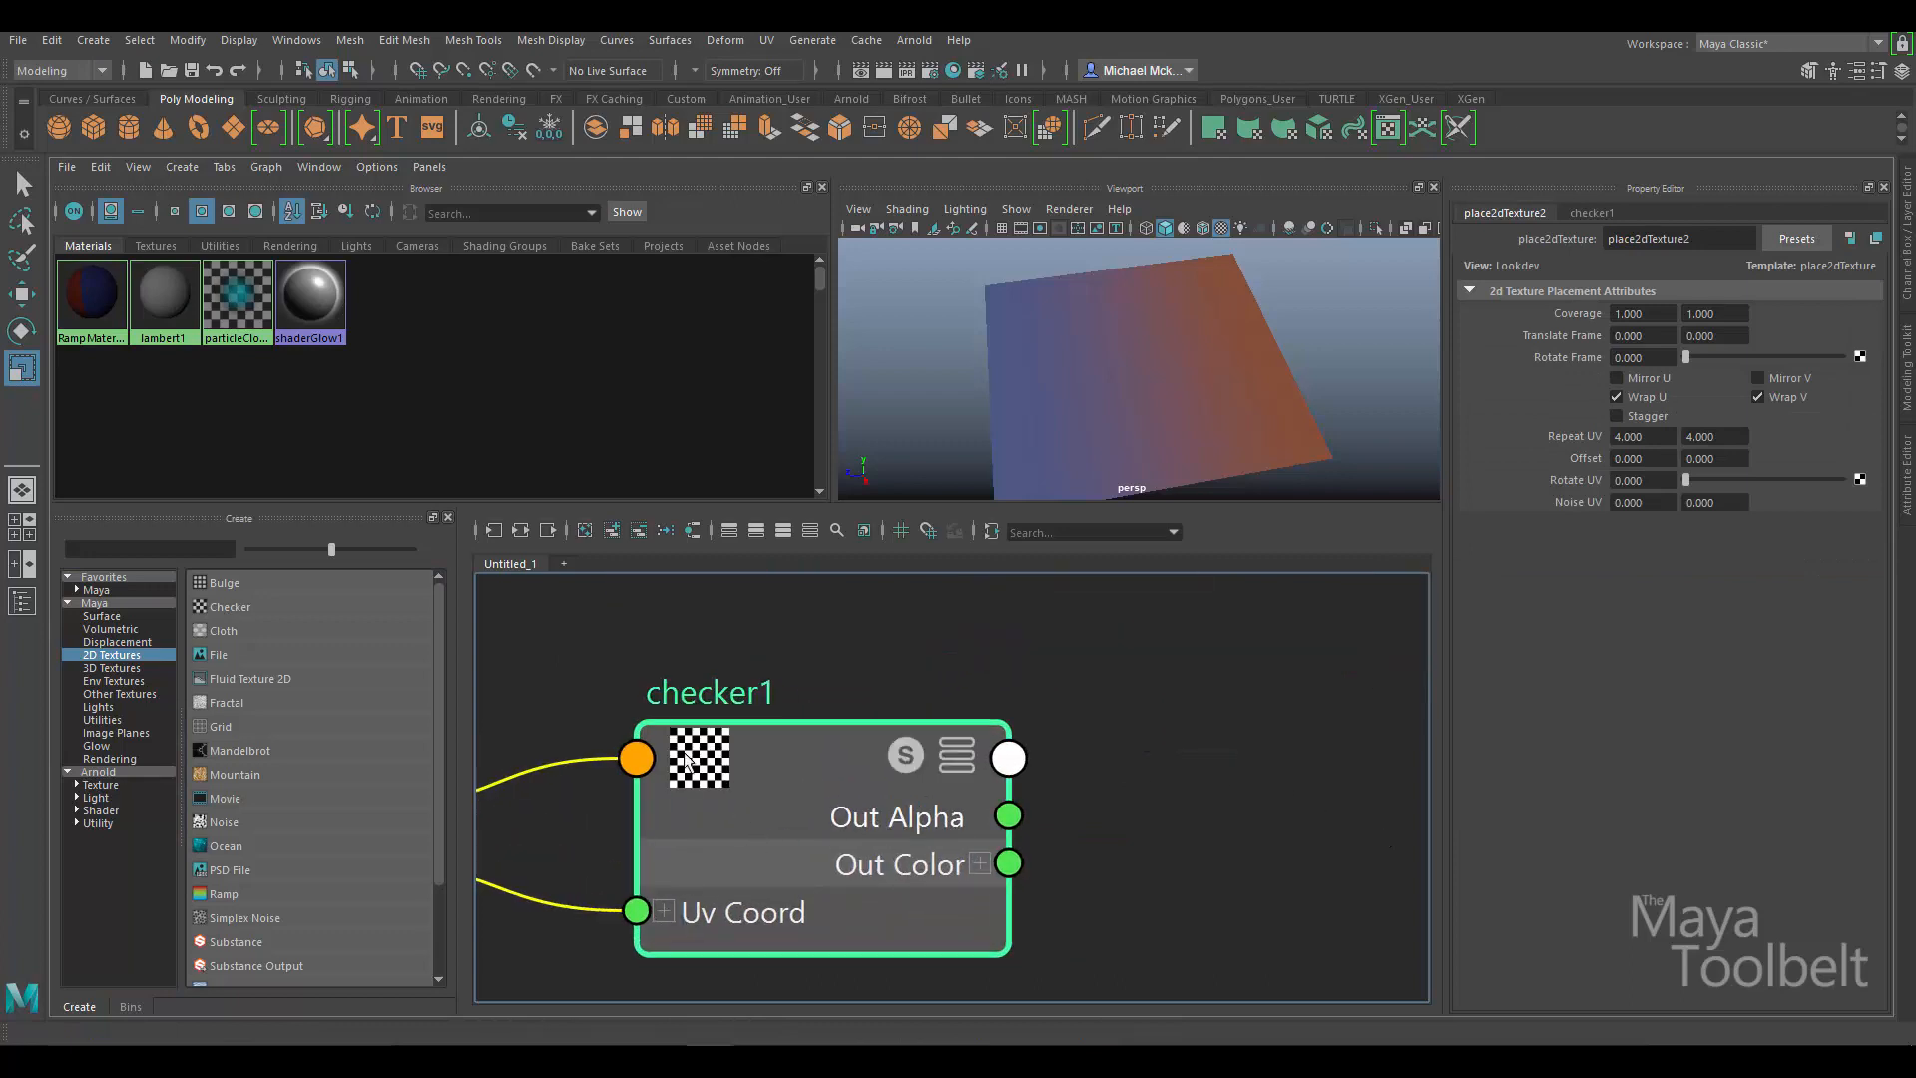
alt+middle_drag(1215, 719, 1054, 836)
alt+right_drag(1165, 784, 768, 787)
alt+middle_drag(1171, 717, 1045, 718)
scroll(1045, 718, up, 1)
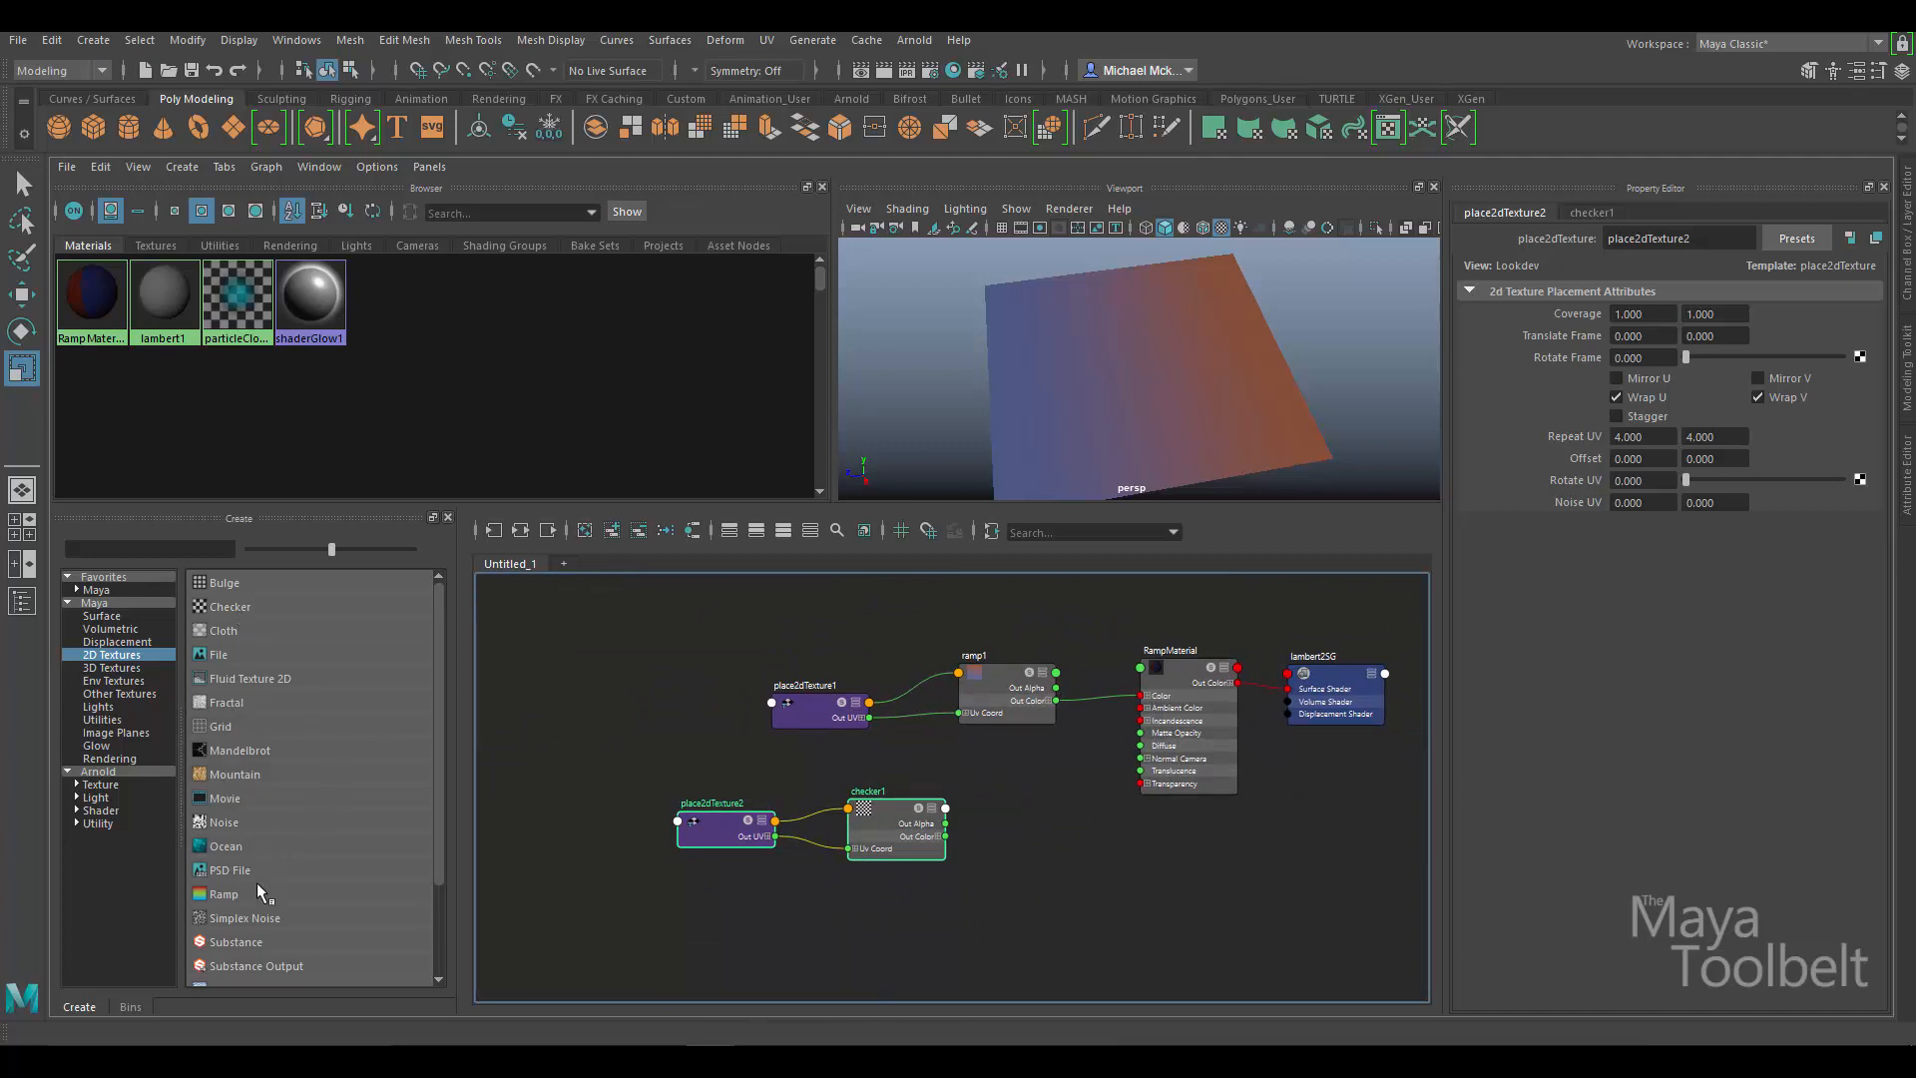
Create a Noise 2D texture and frame its node up close to inspect the swatch.
drag(439, 751, 433, 681)
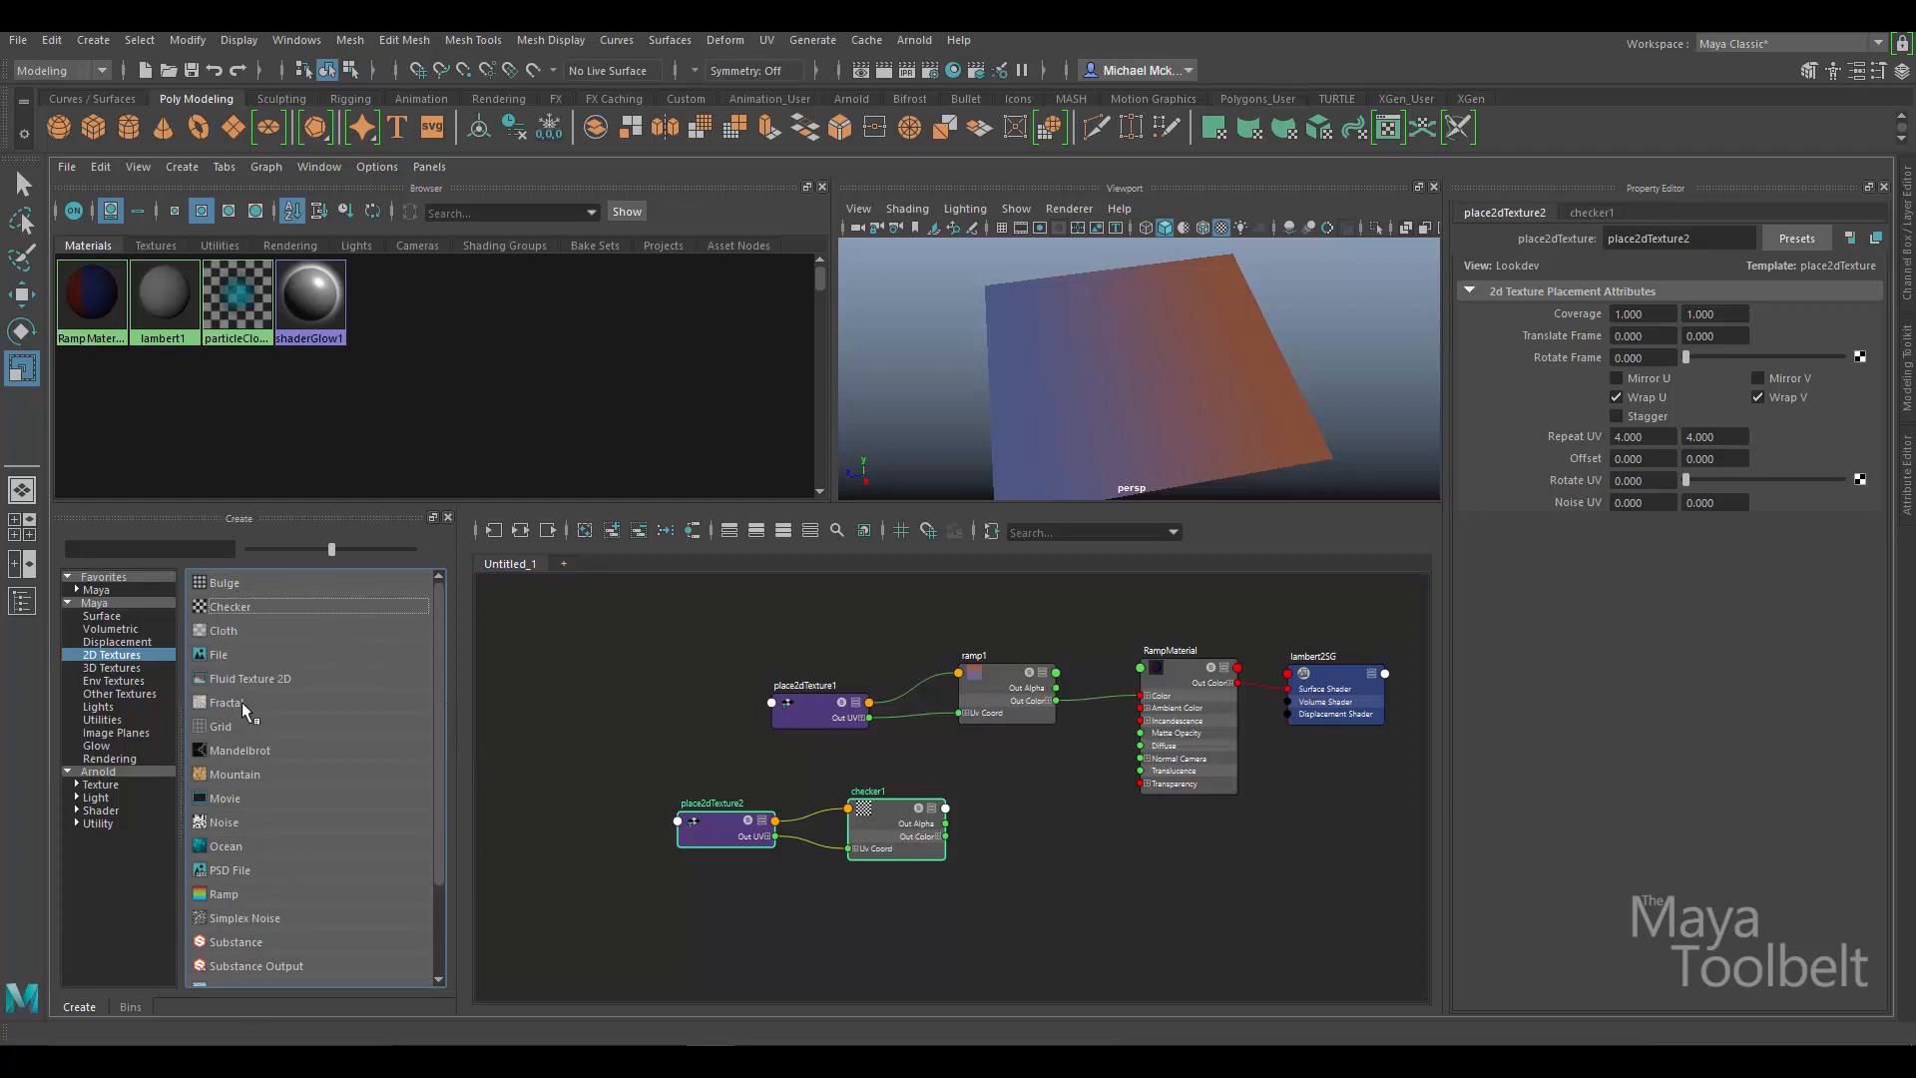
click(220, 827)
key(f)
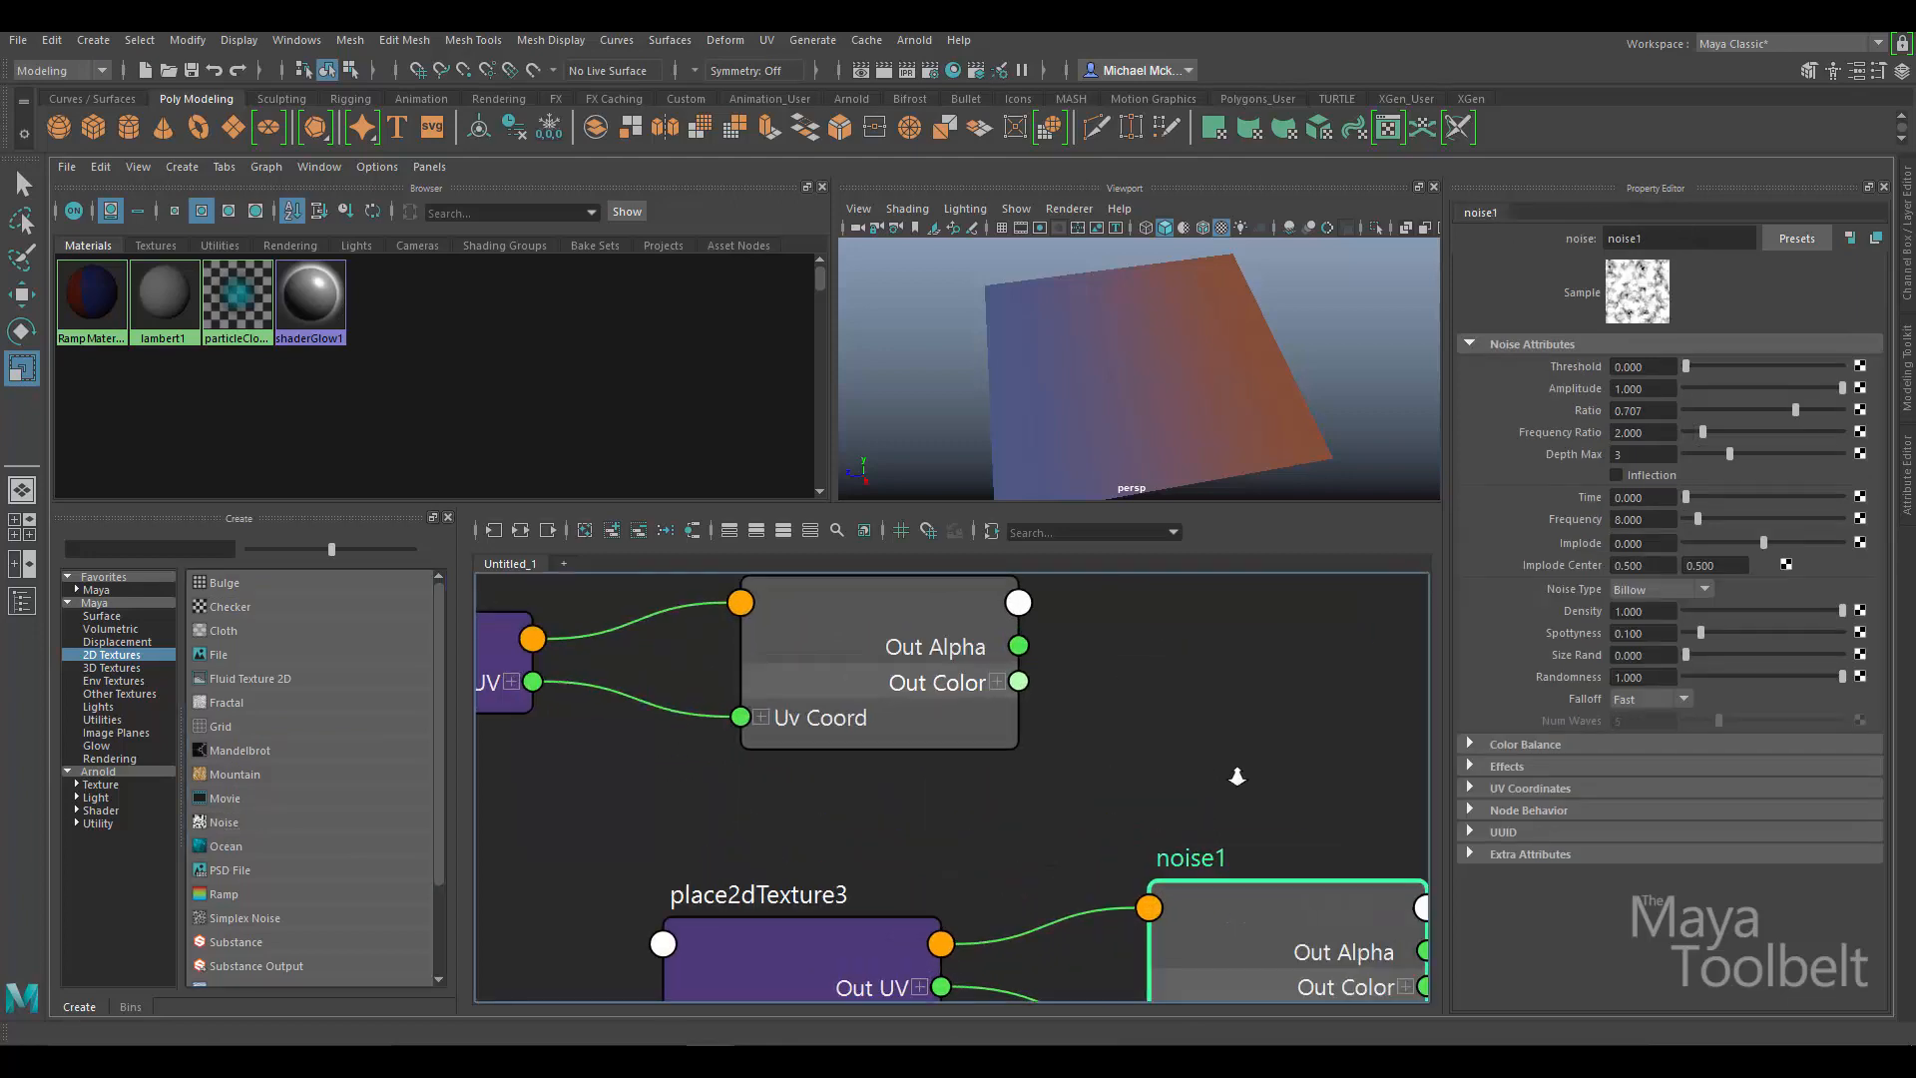
scroll(1018, 783, up, 3)
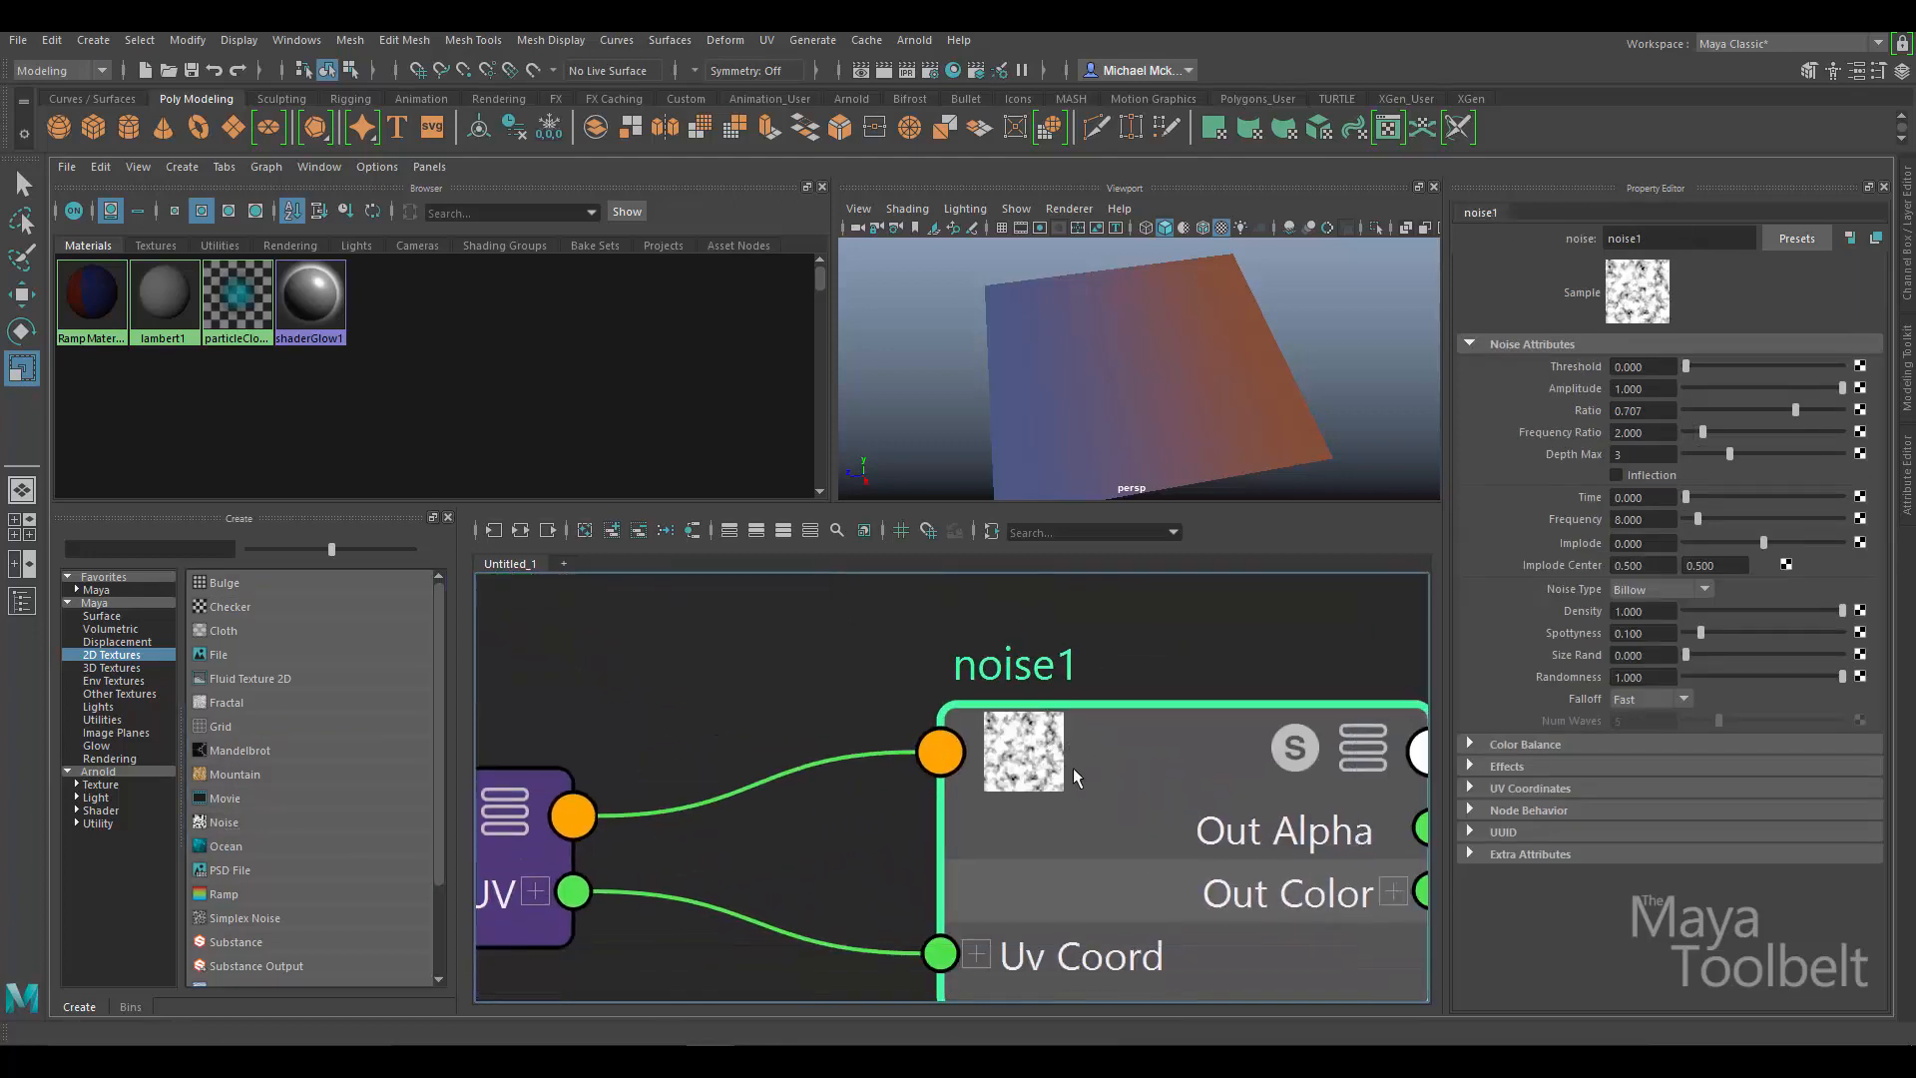
Arrange the noise1 and place2dTexture3 nodes directly below the checker1 network in the graph.
scroll(1223, 799, down, 5)
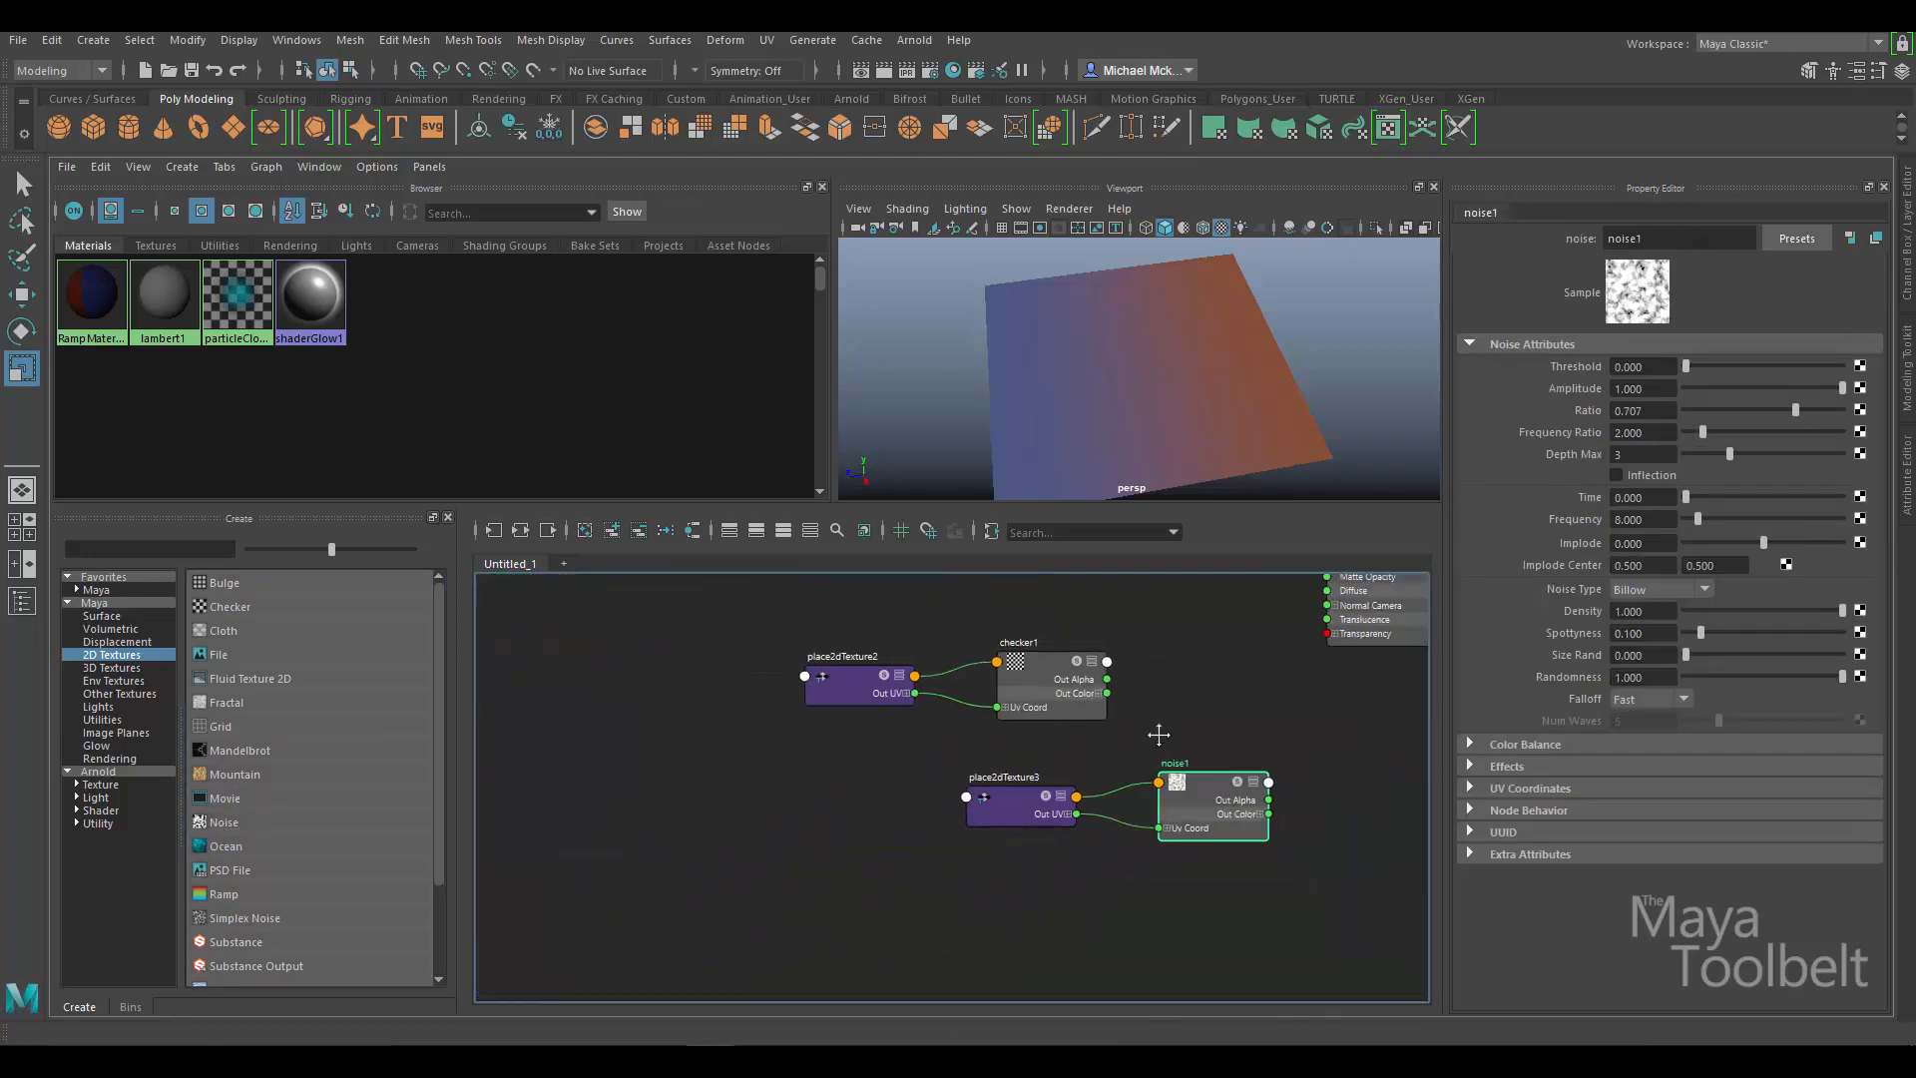
alt+middle_drag(1159, 735, 1103, 743)
drag(932, 756, 990, 789)
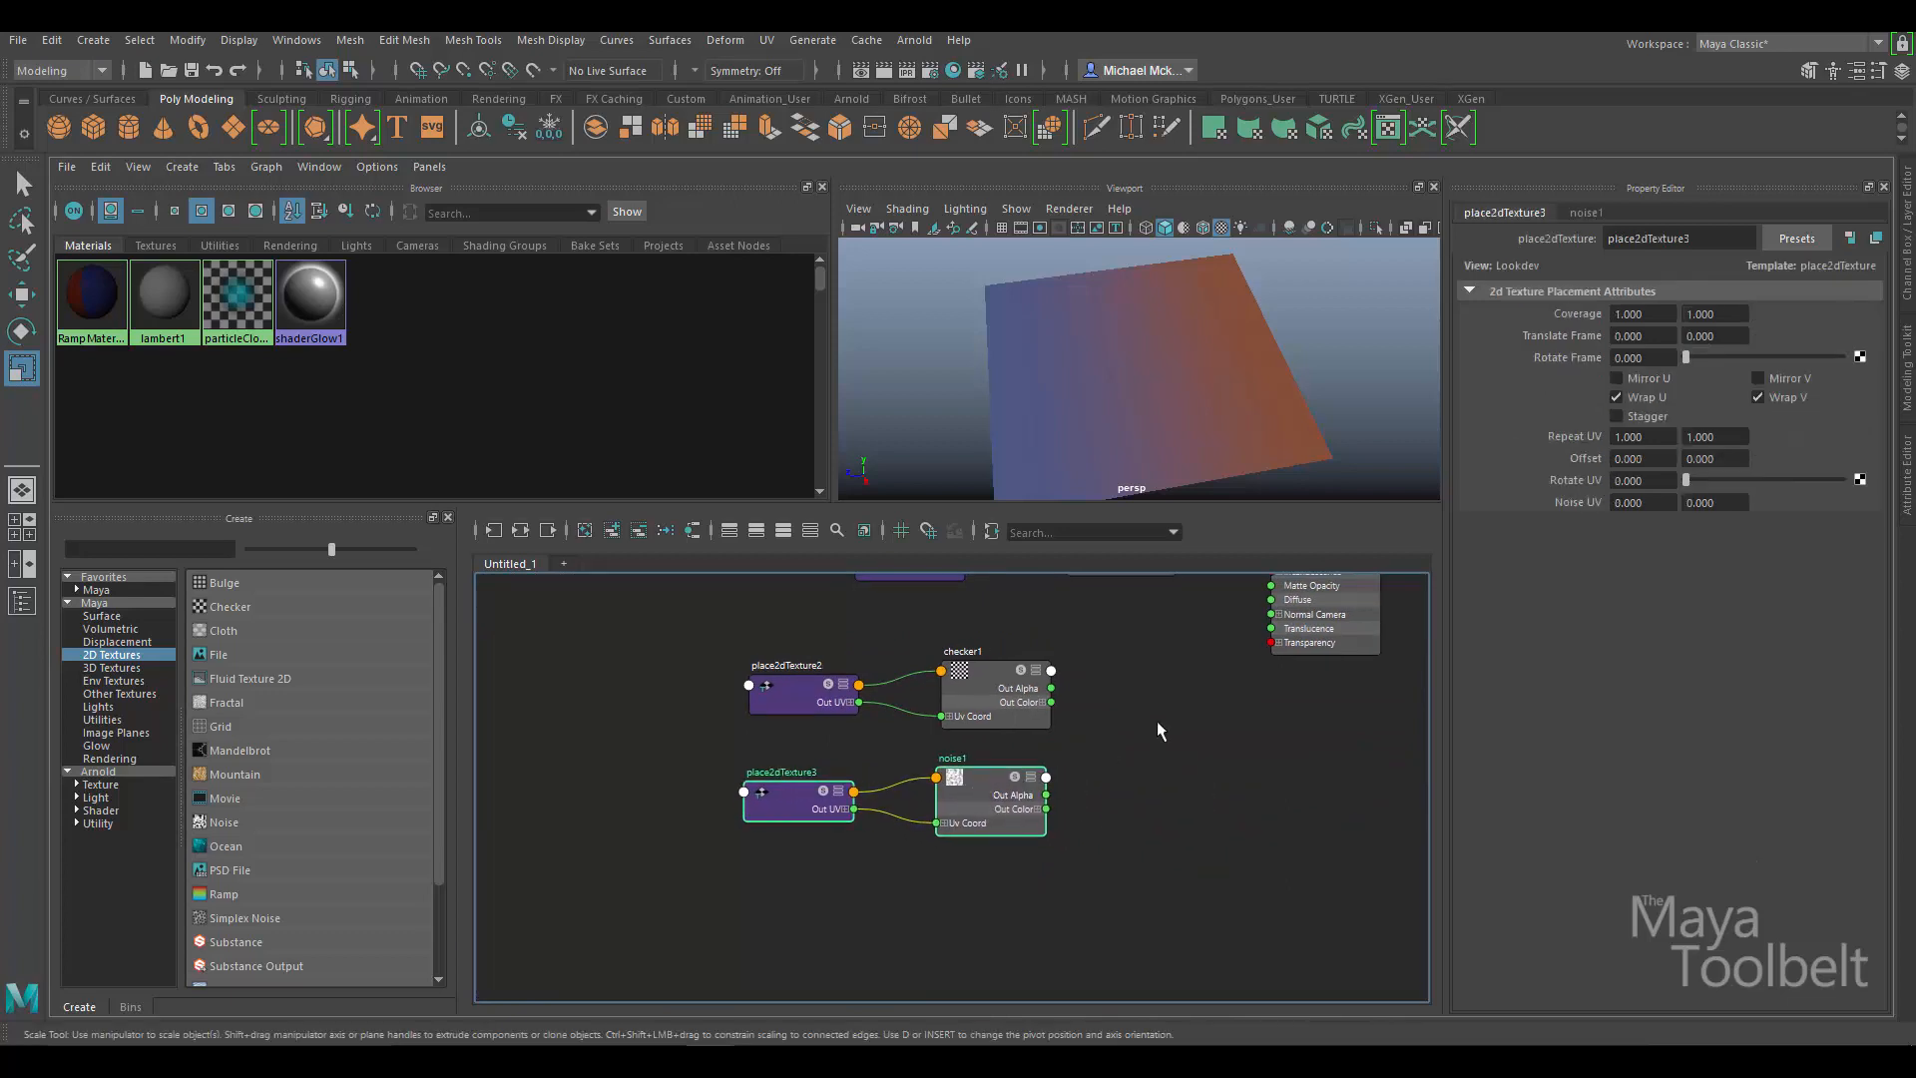
alt+middle_drag(1158, 731, 988, 840)
Connect checker1 to the color of ramp1's blue marker at position 0.000 and inspect the plane.
click(943, 681)
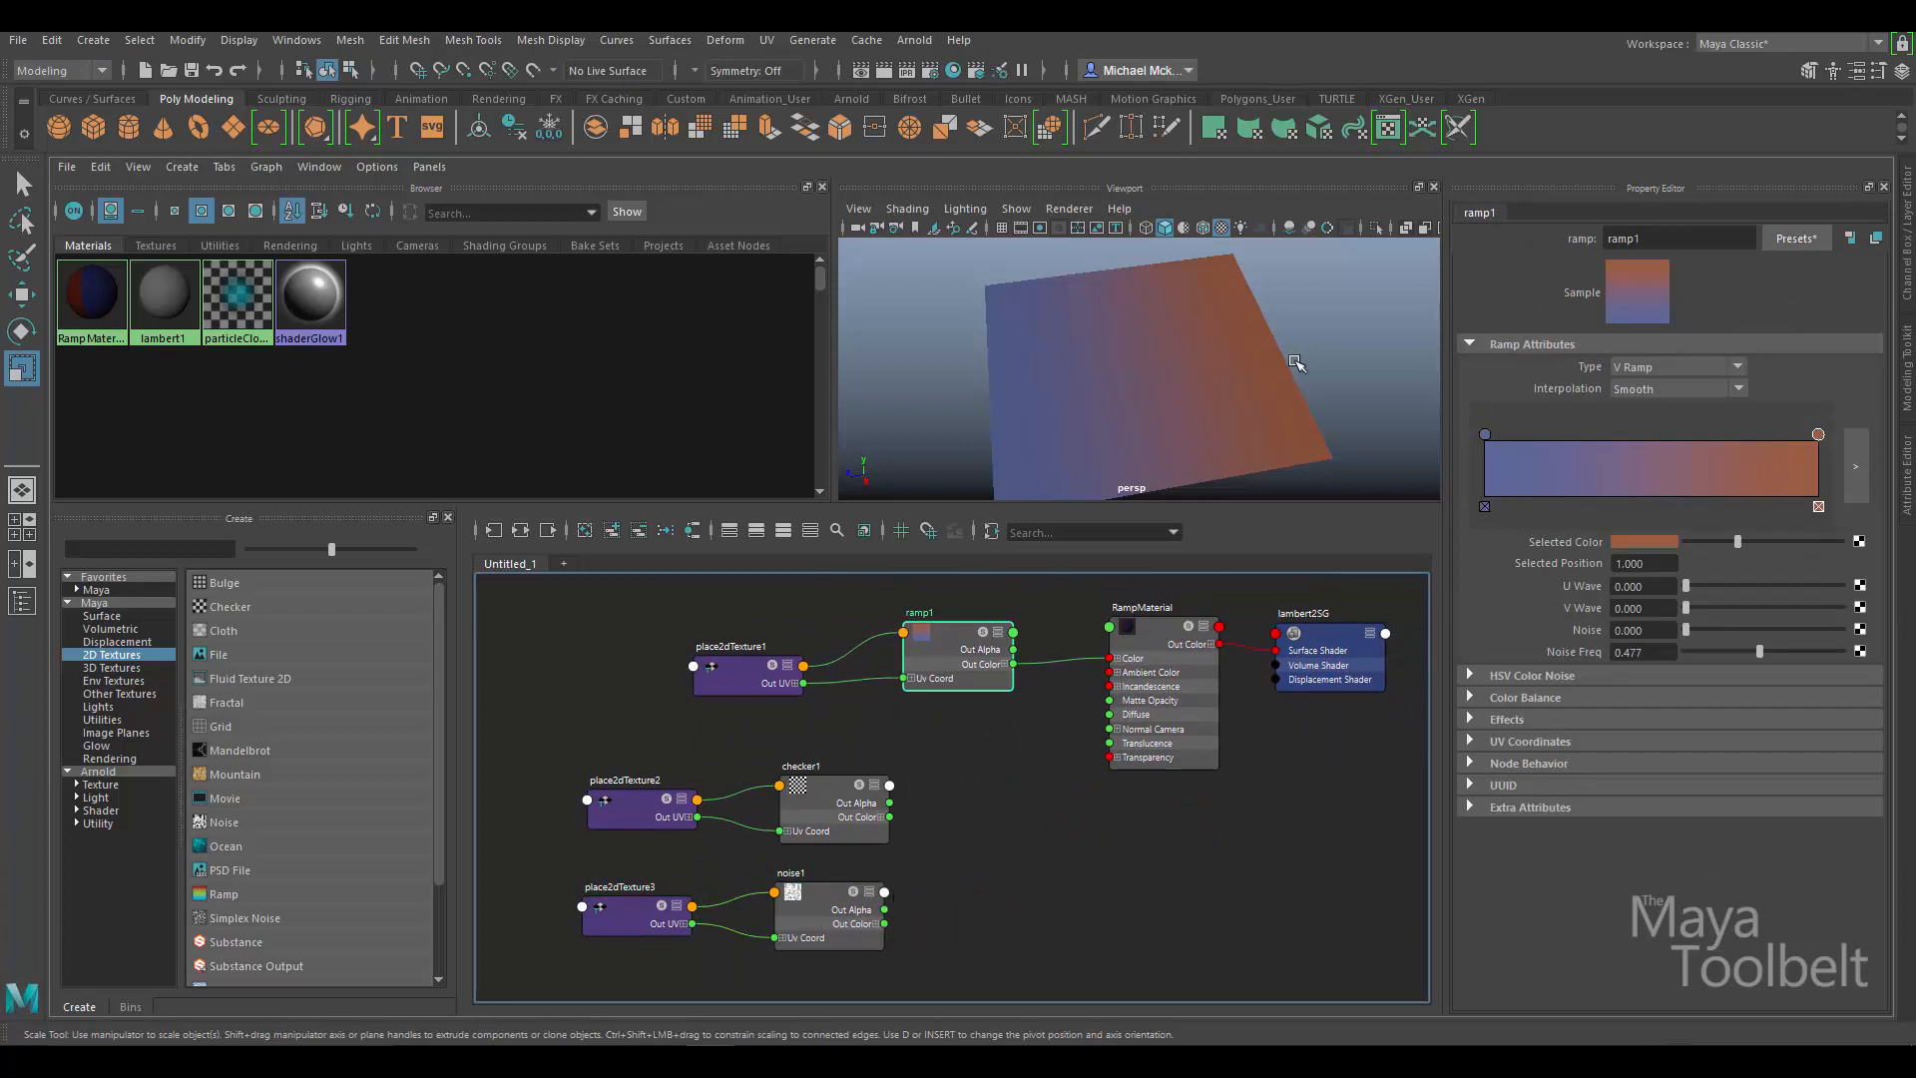
drag(983, 636, 1008, 643)
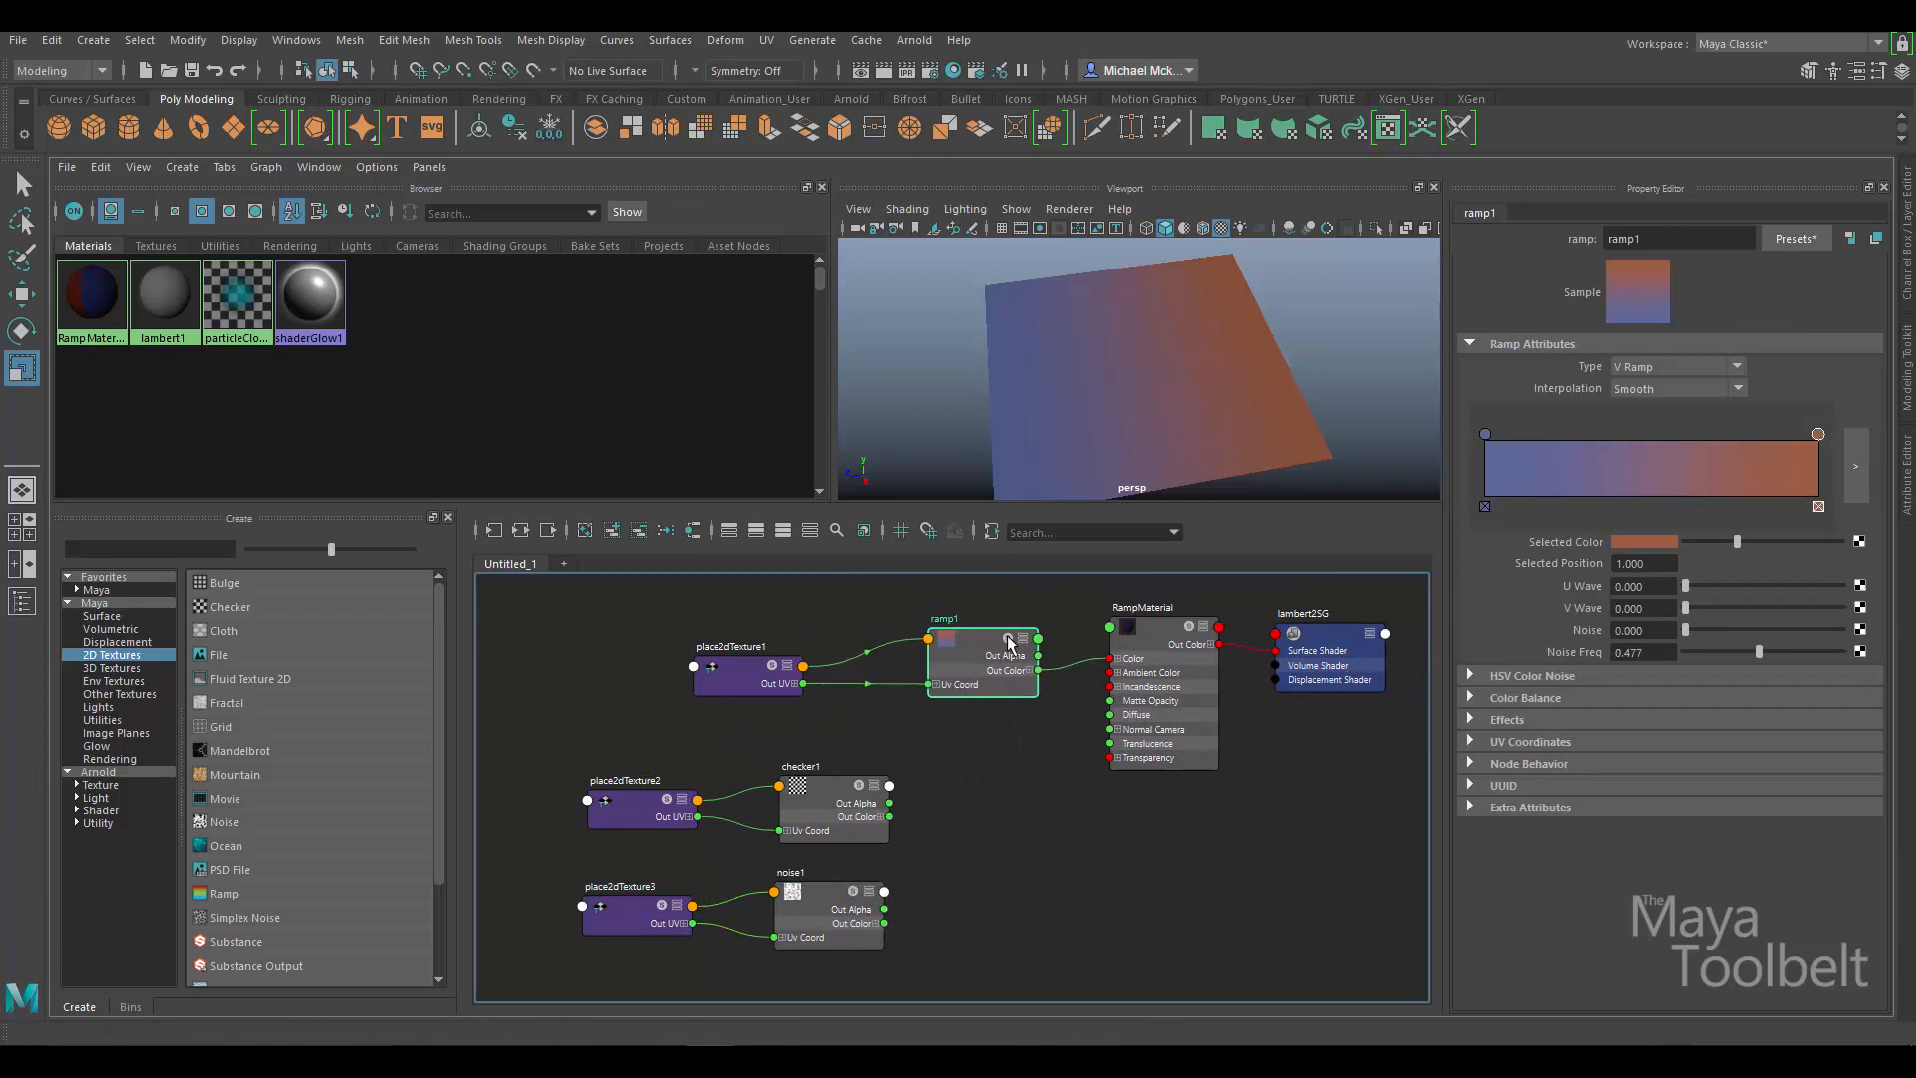
click(1487, 436)
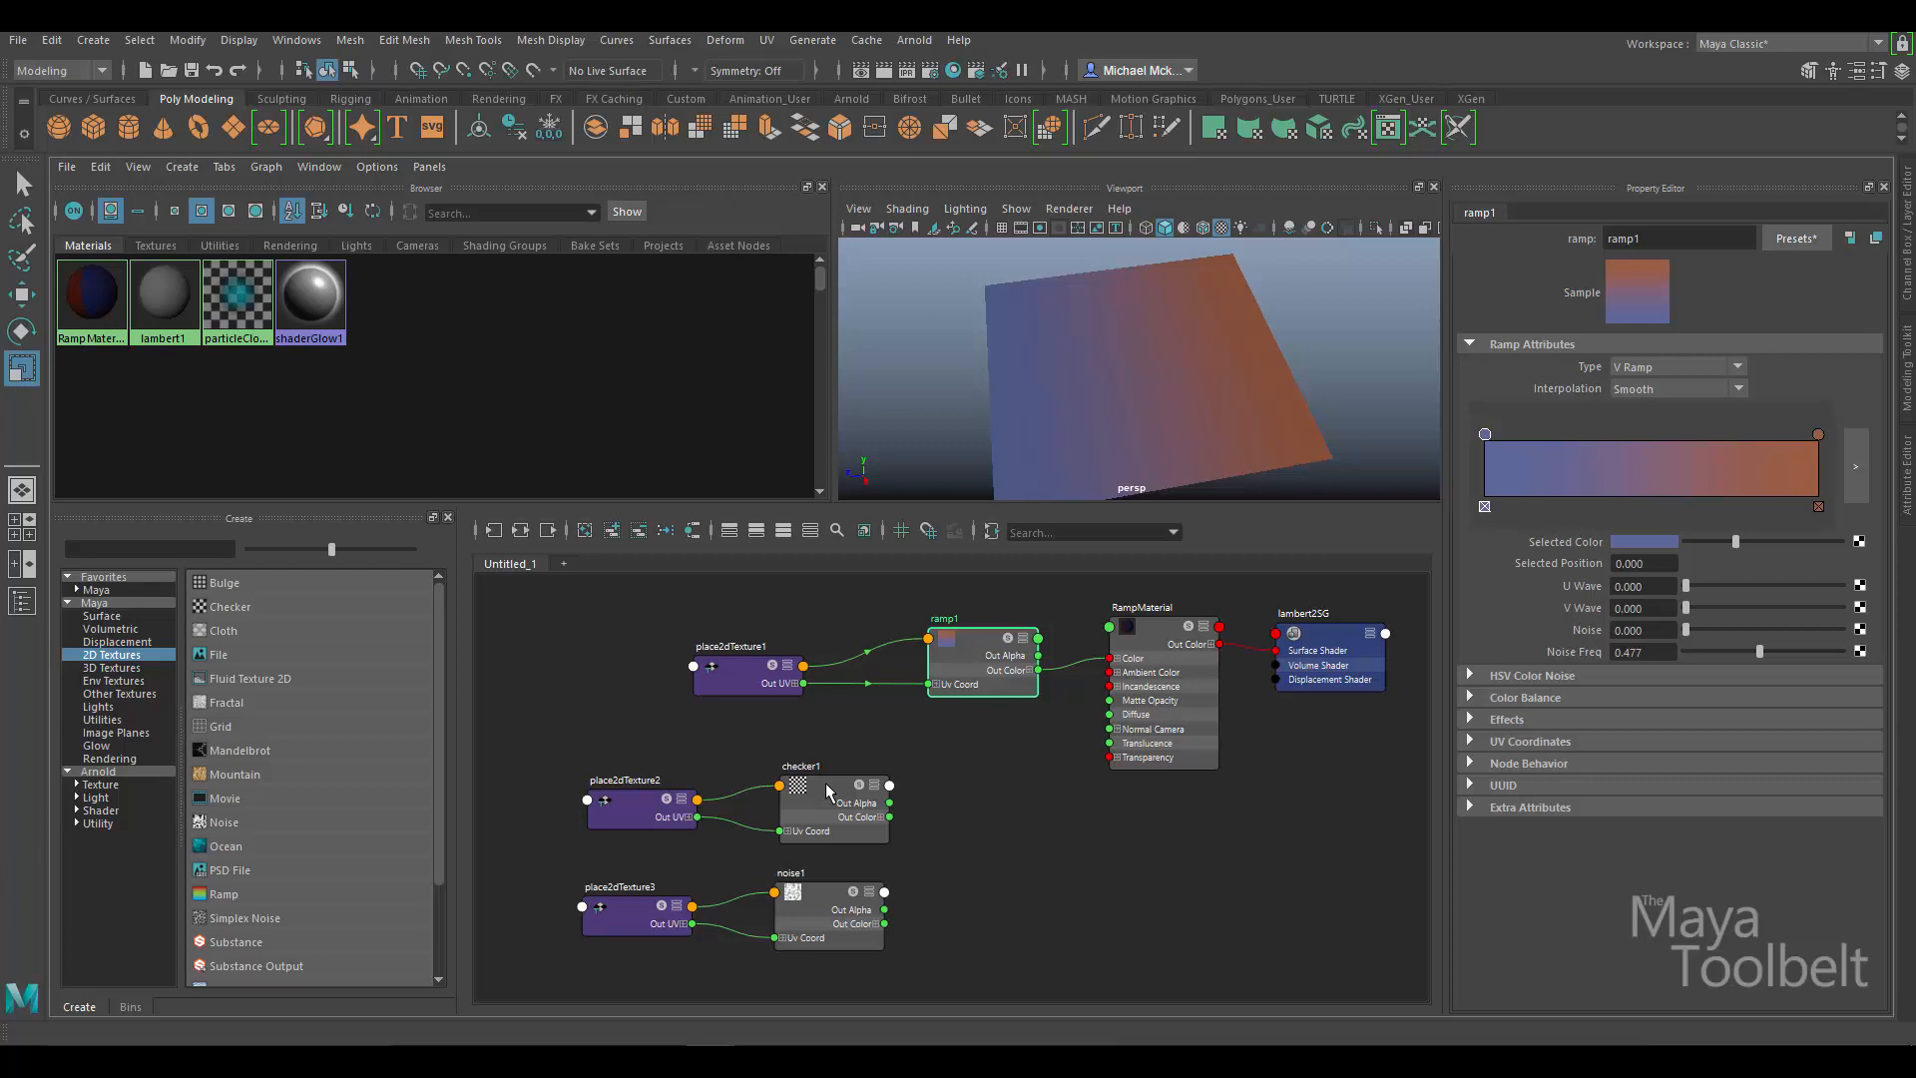
middle_drag(826, 792, 1586, 541)
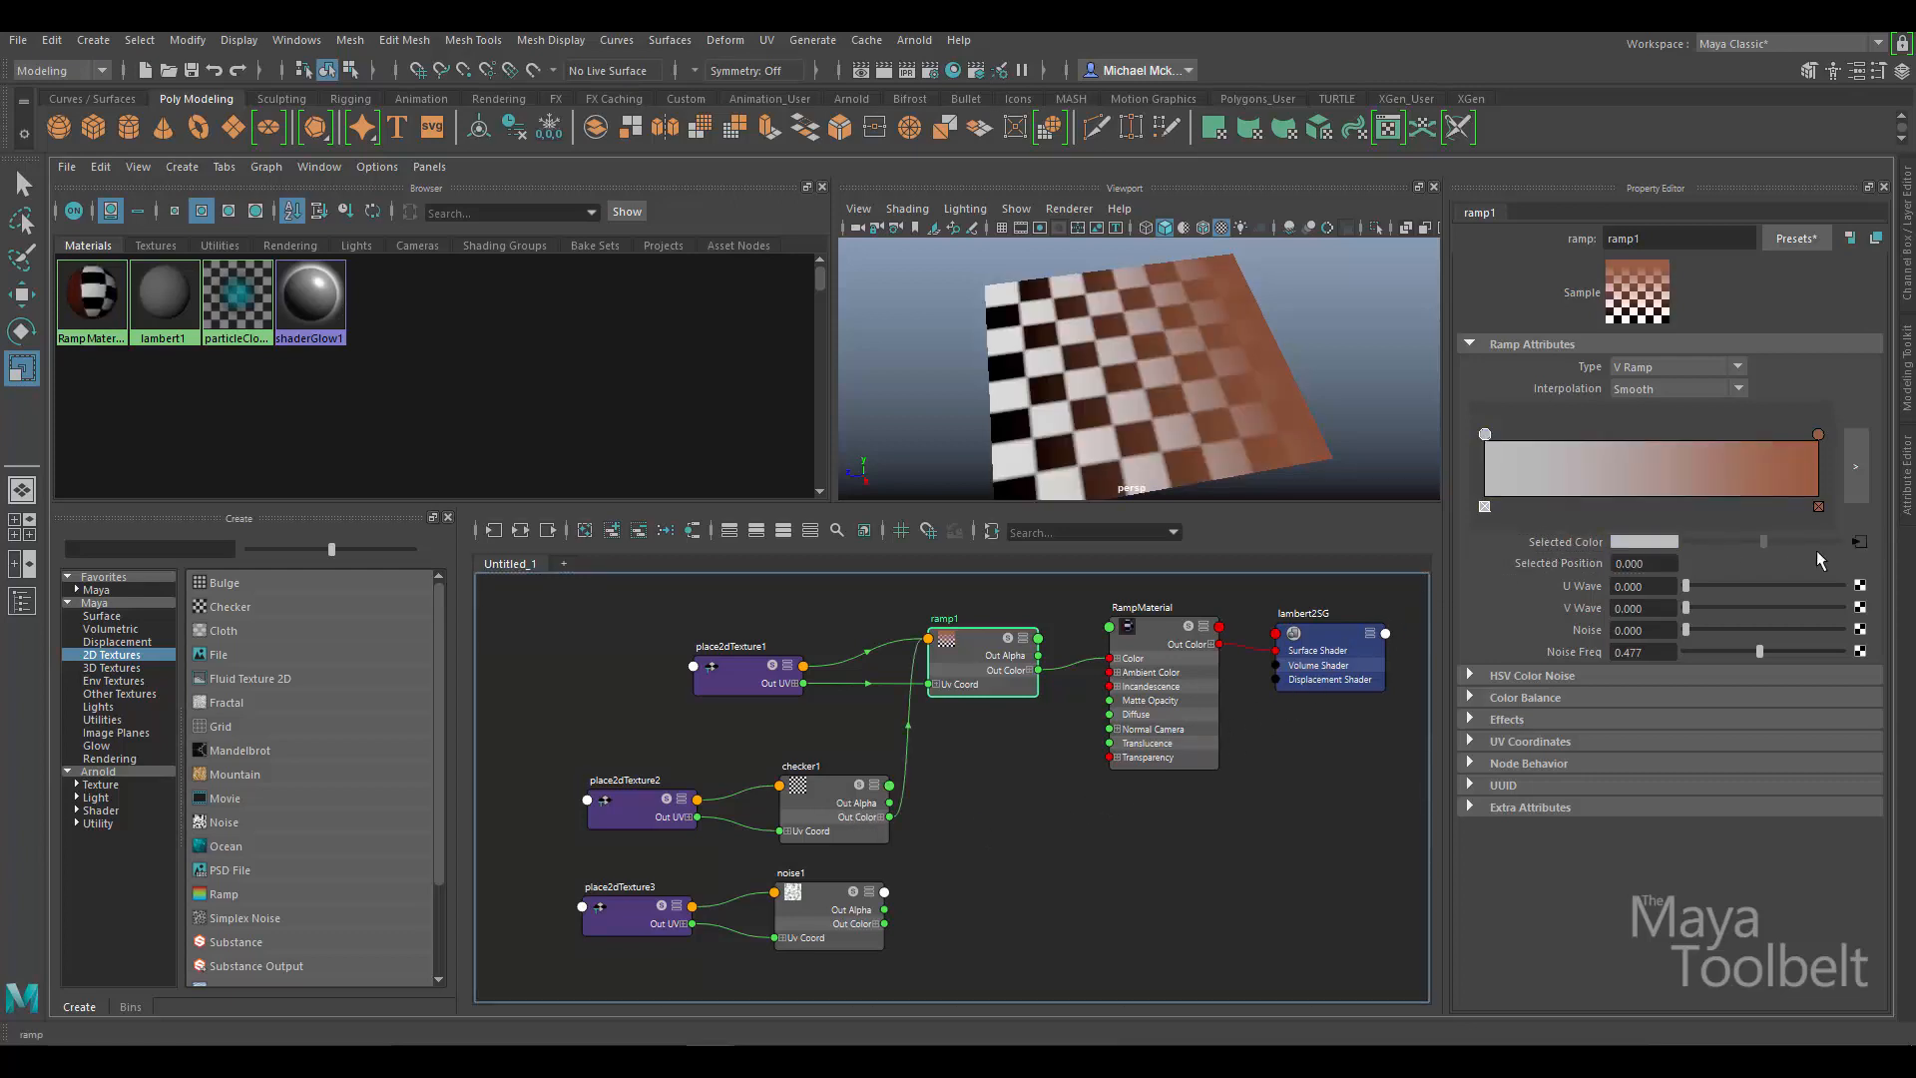
alt+drag(1118, 459, 1050, 360)
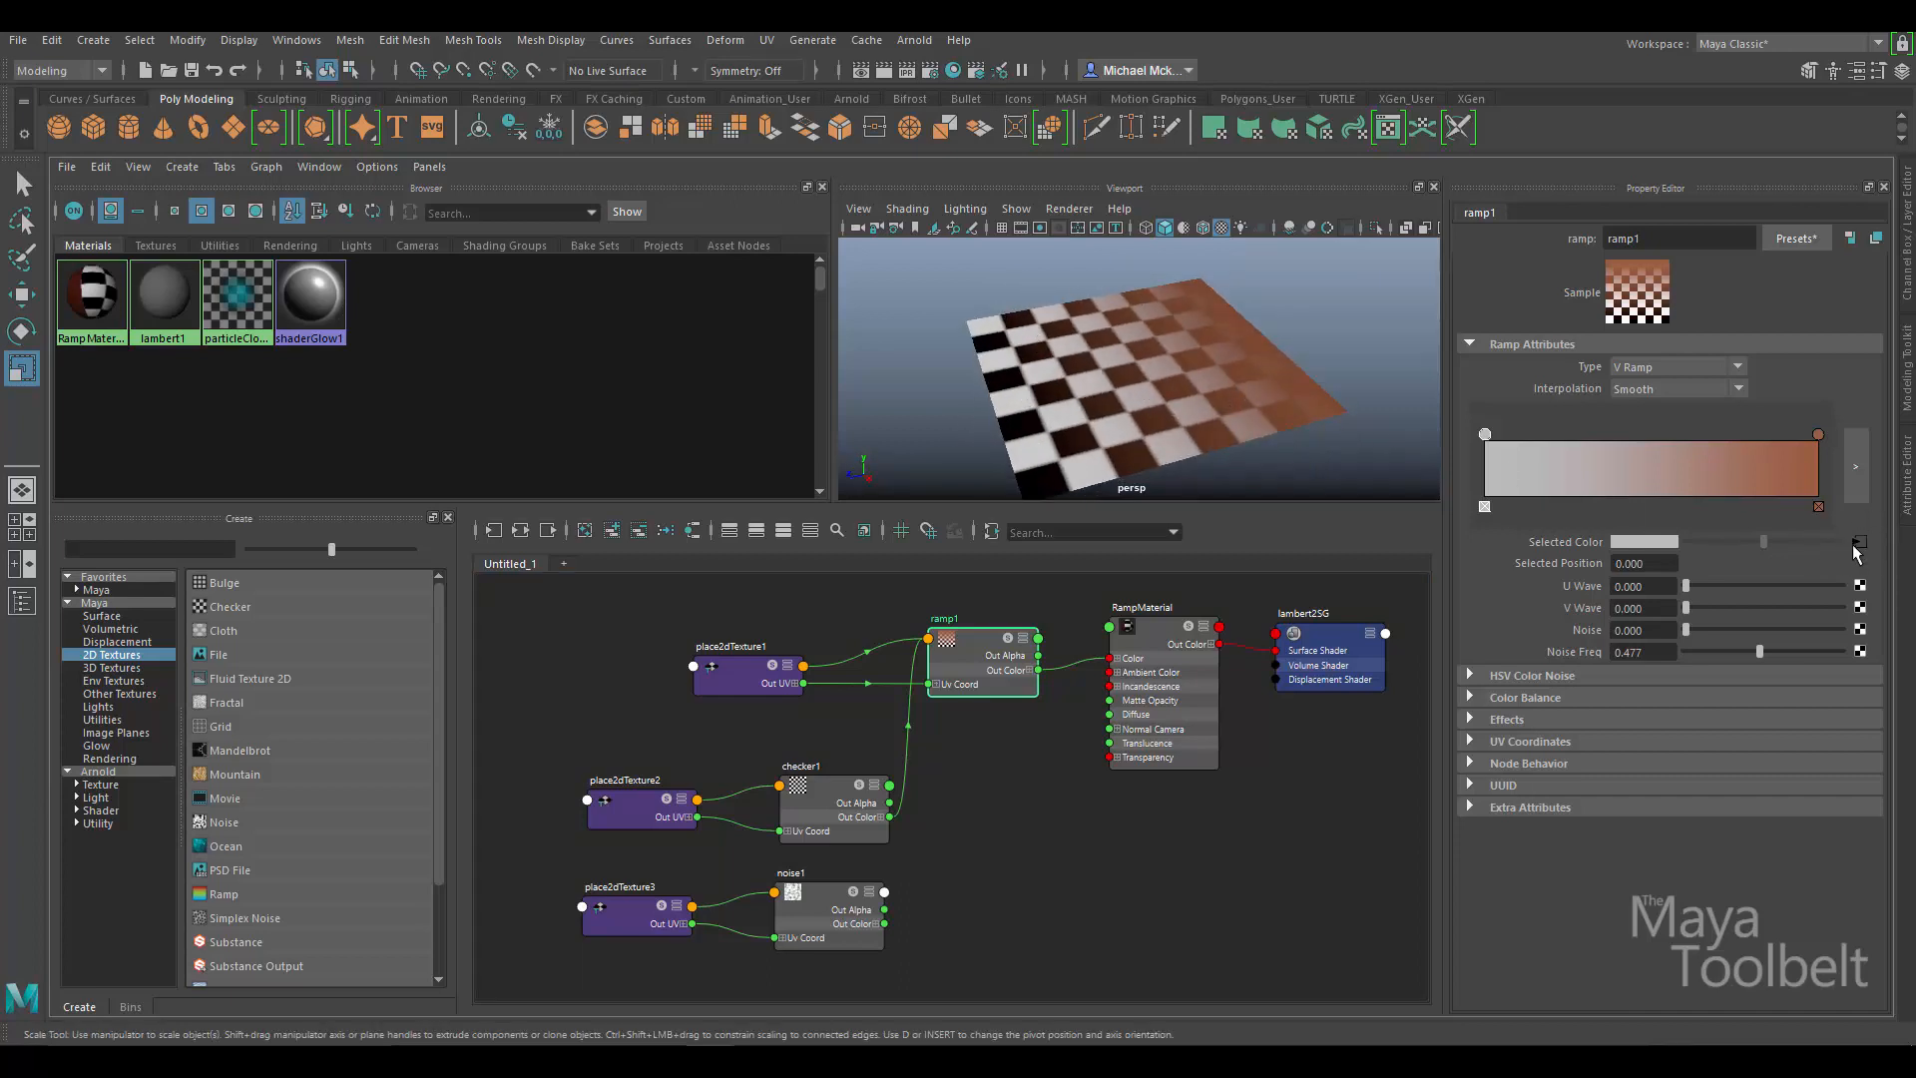
Move the checker1 node up closer to ramp1 and inspect the connection between them.
click(835, 806)
scroll(1072, 731, up, 4)
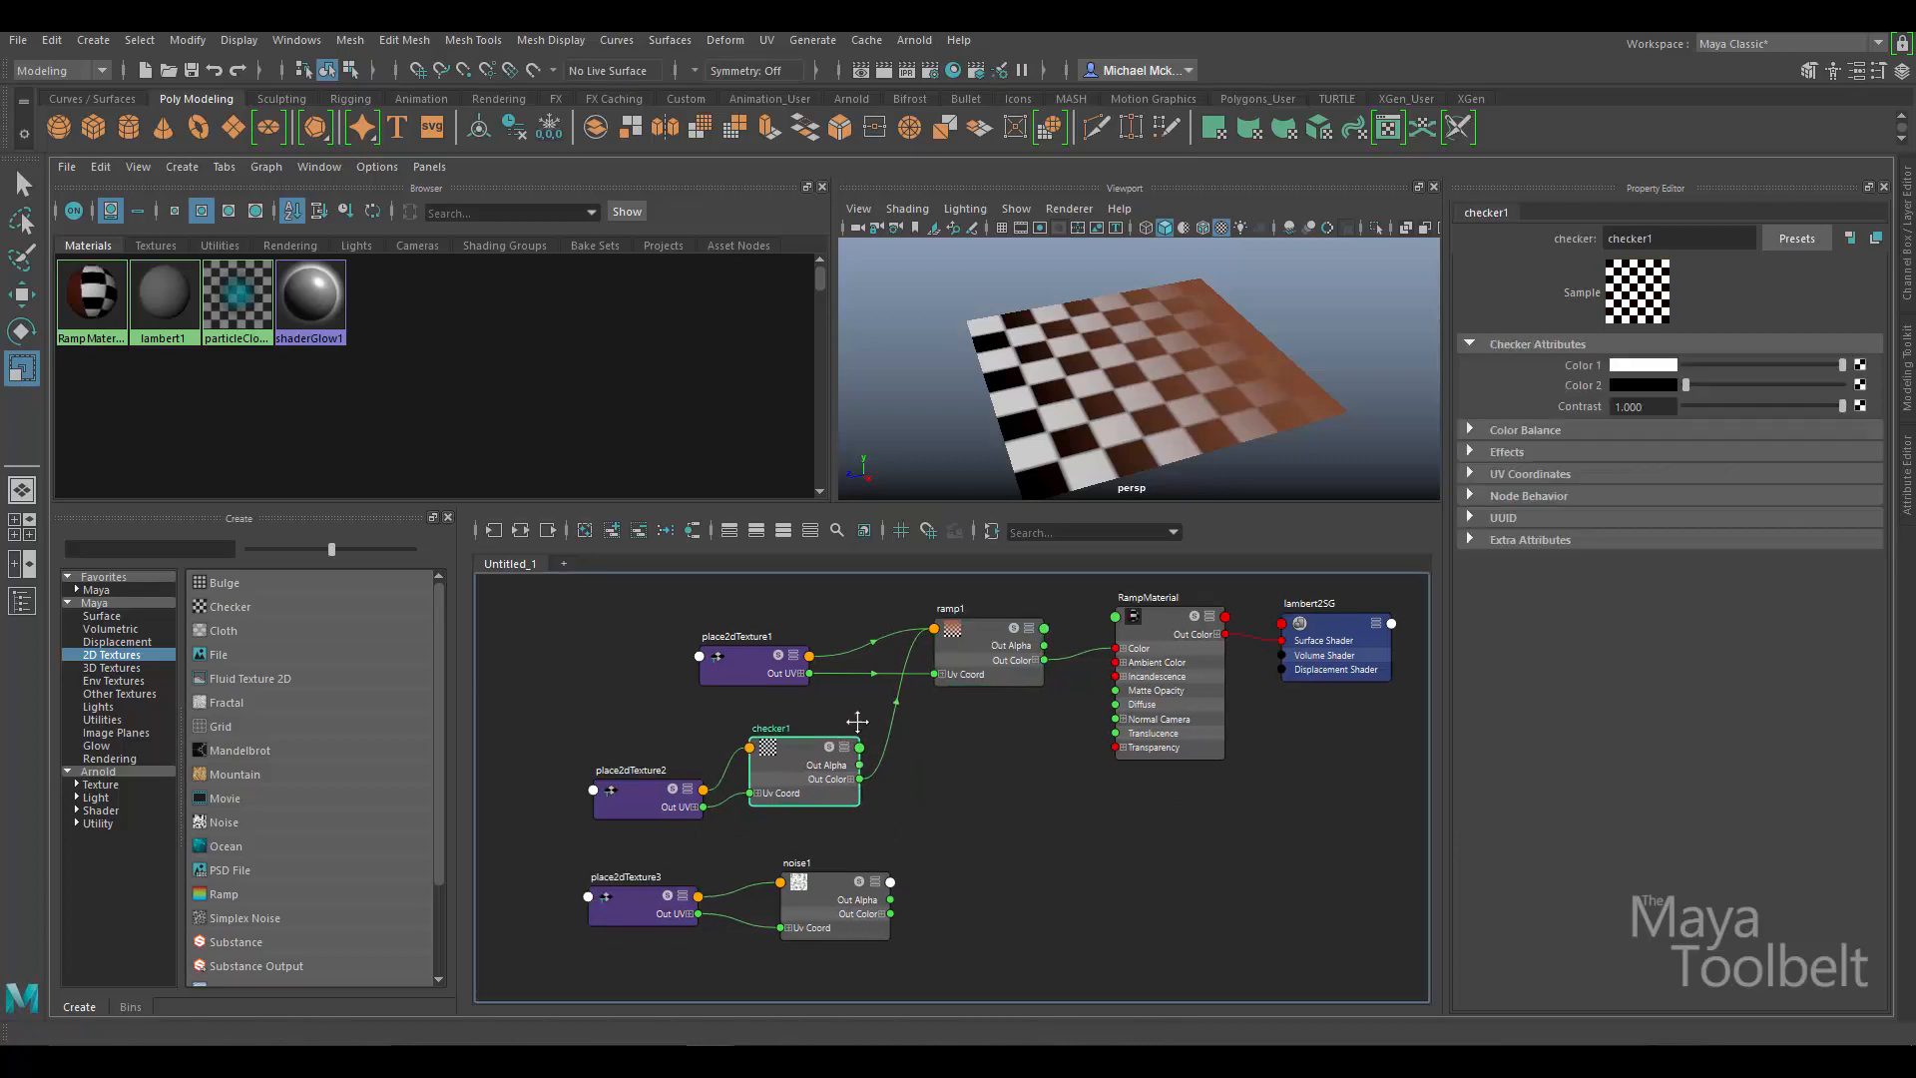
alt+right_drag(1072, 731, 1079, 733)
alt+middle_drag(1046, 675, 1024, 882)
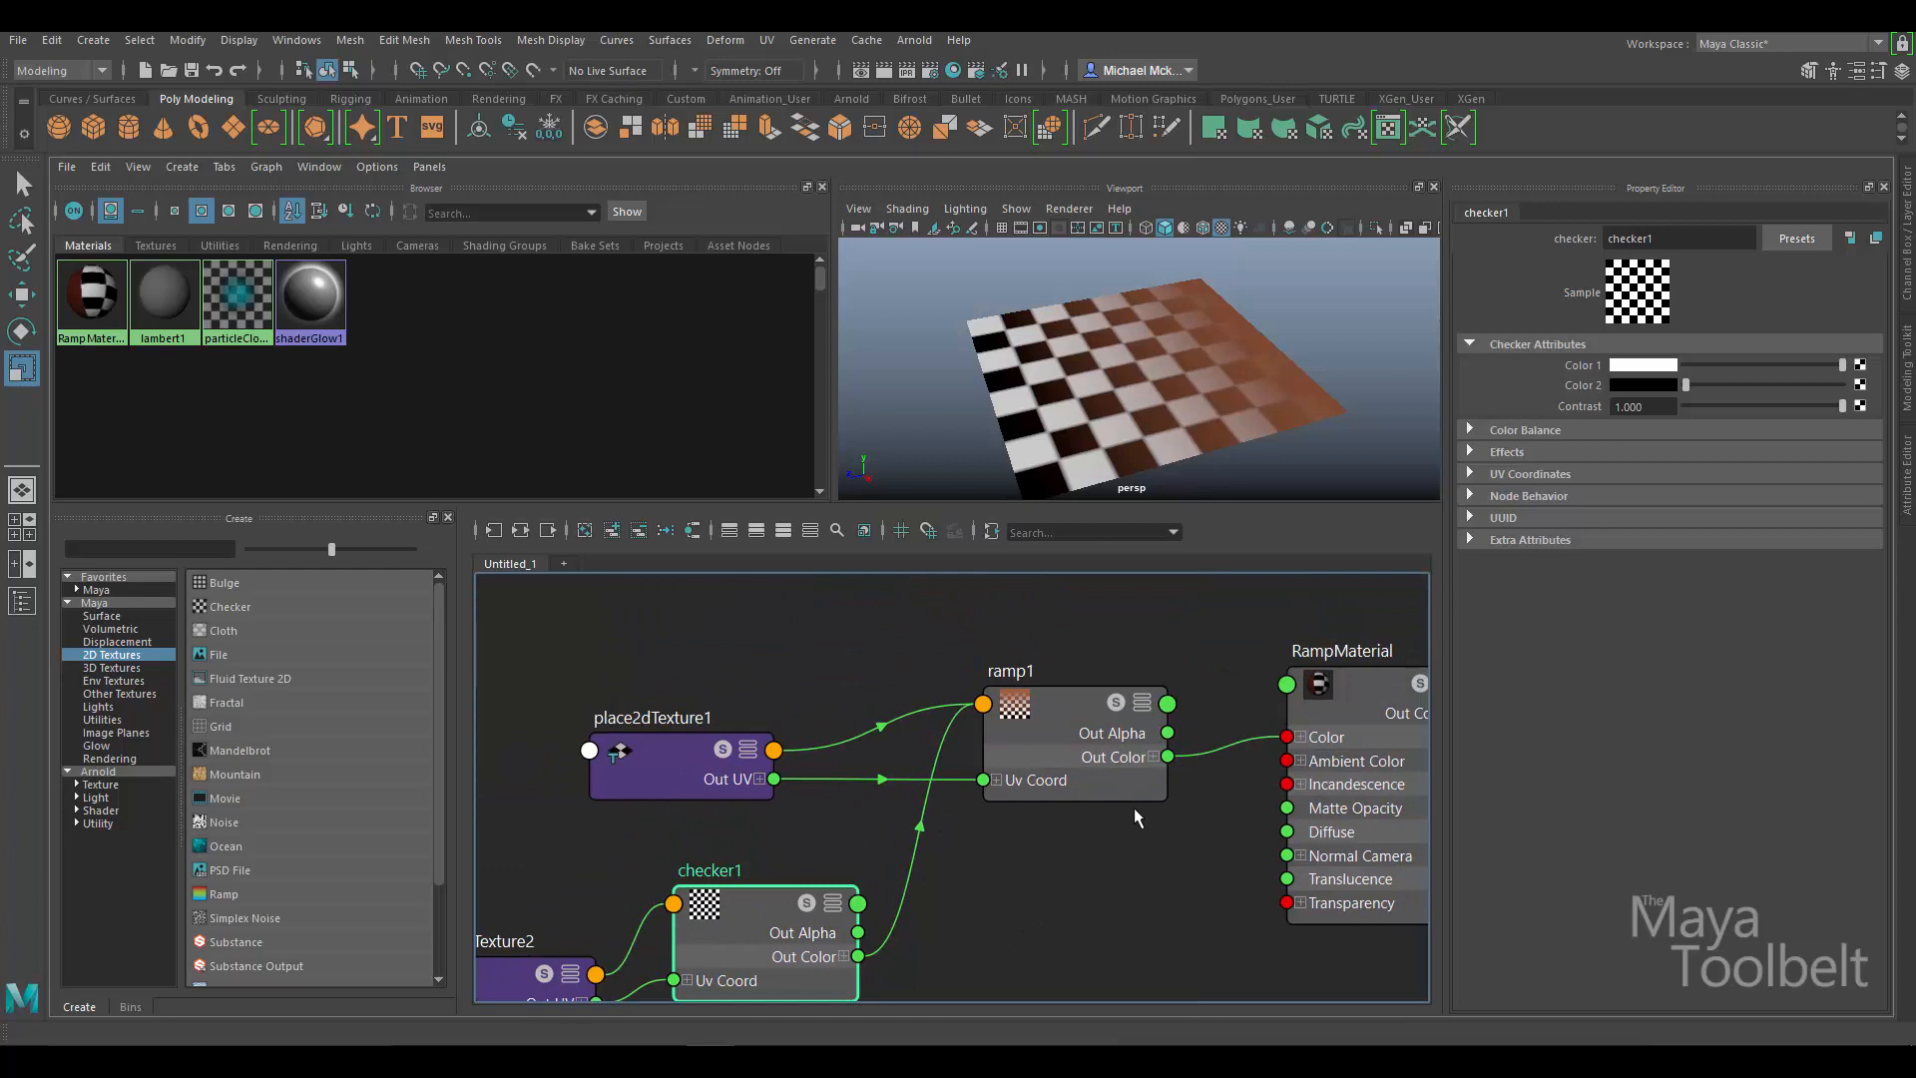
alt+right_drag(1203, 902, 1027, 789)
alt+middle_drag(1027, 790, 1005, 776)
Connect noise1 to the color of ramp1's orange marker at position 1.000 and inspect the blended plane.
click(993, 661)
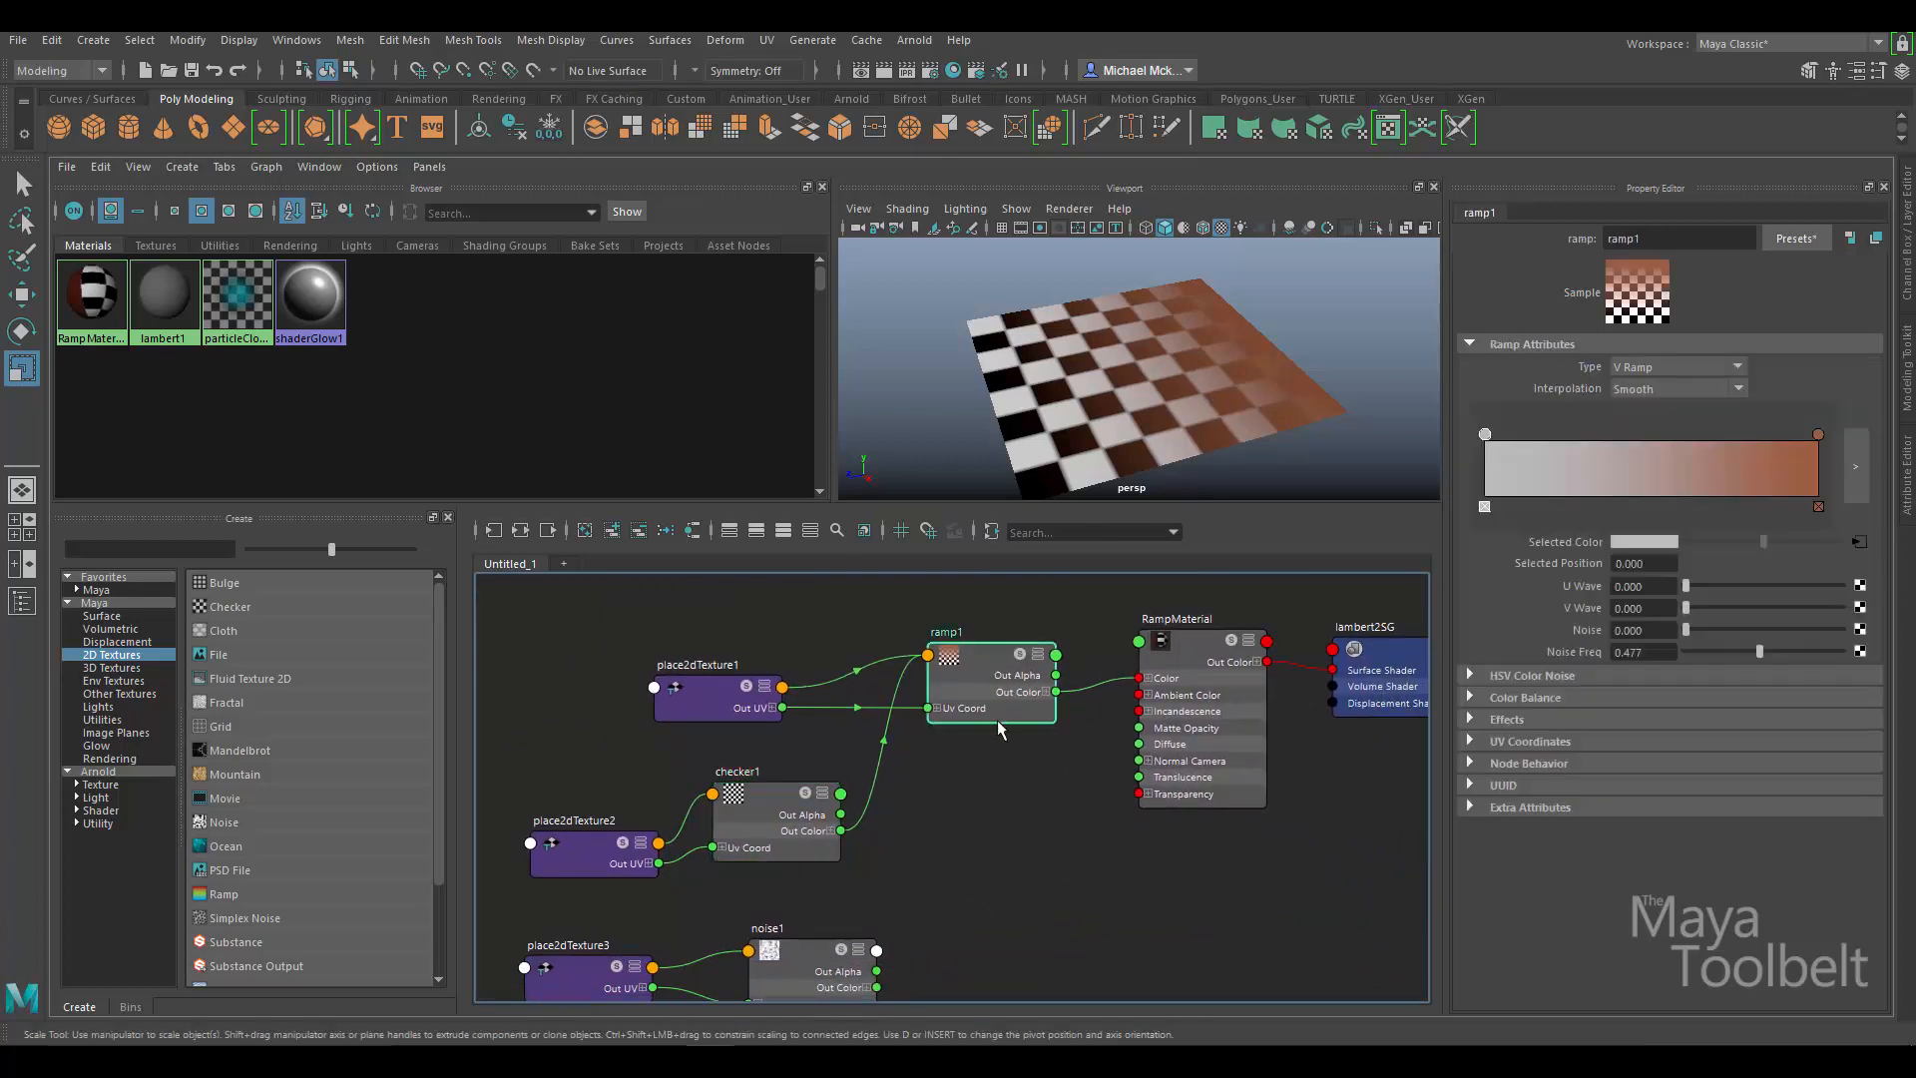
click(1819, 435)
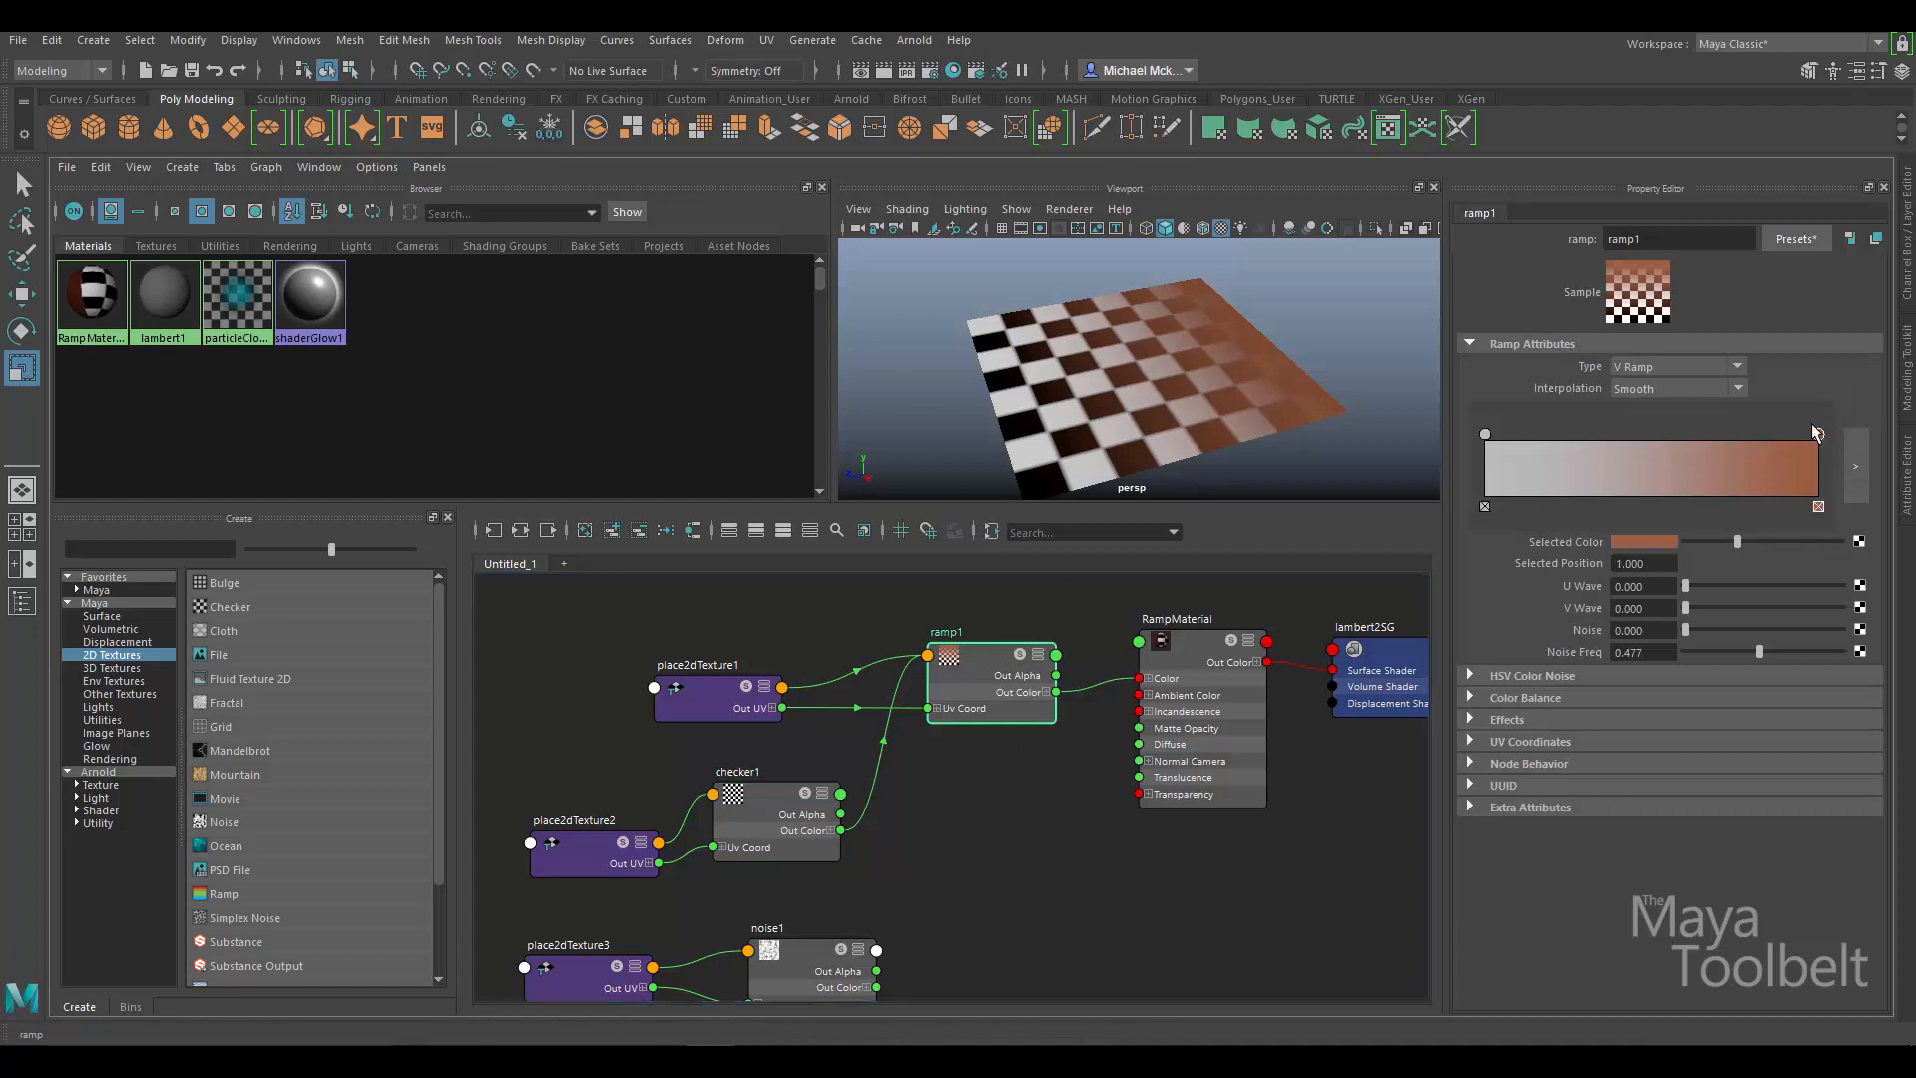
alt+middle_drag(986, 853, 930, 806)
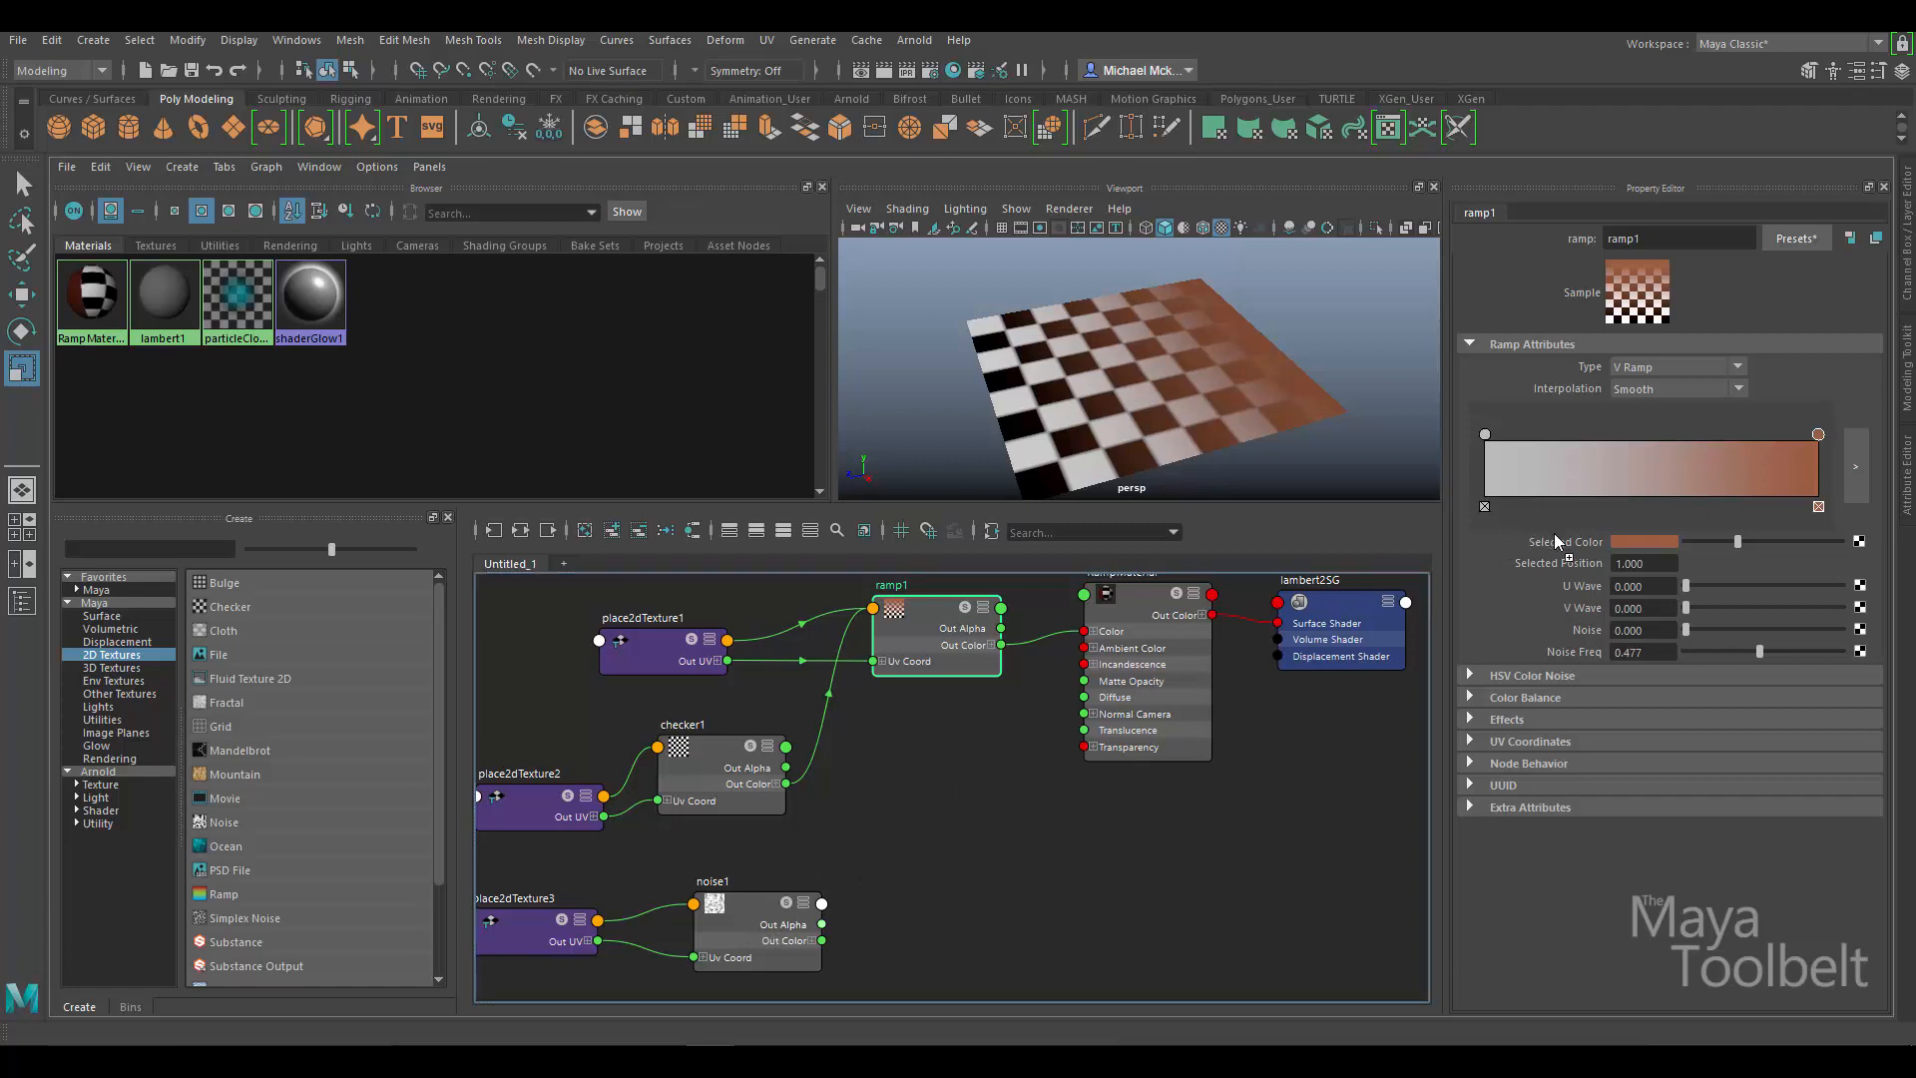
middle_drag(1540, 547, 1582, 549)
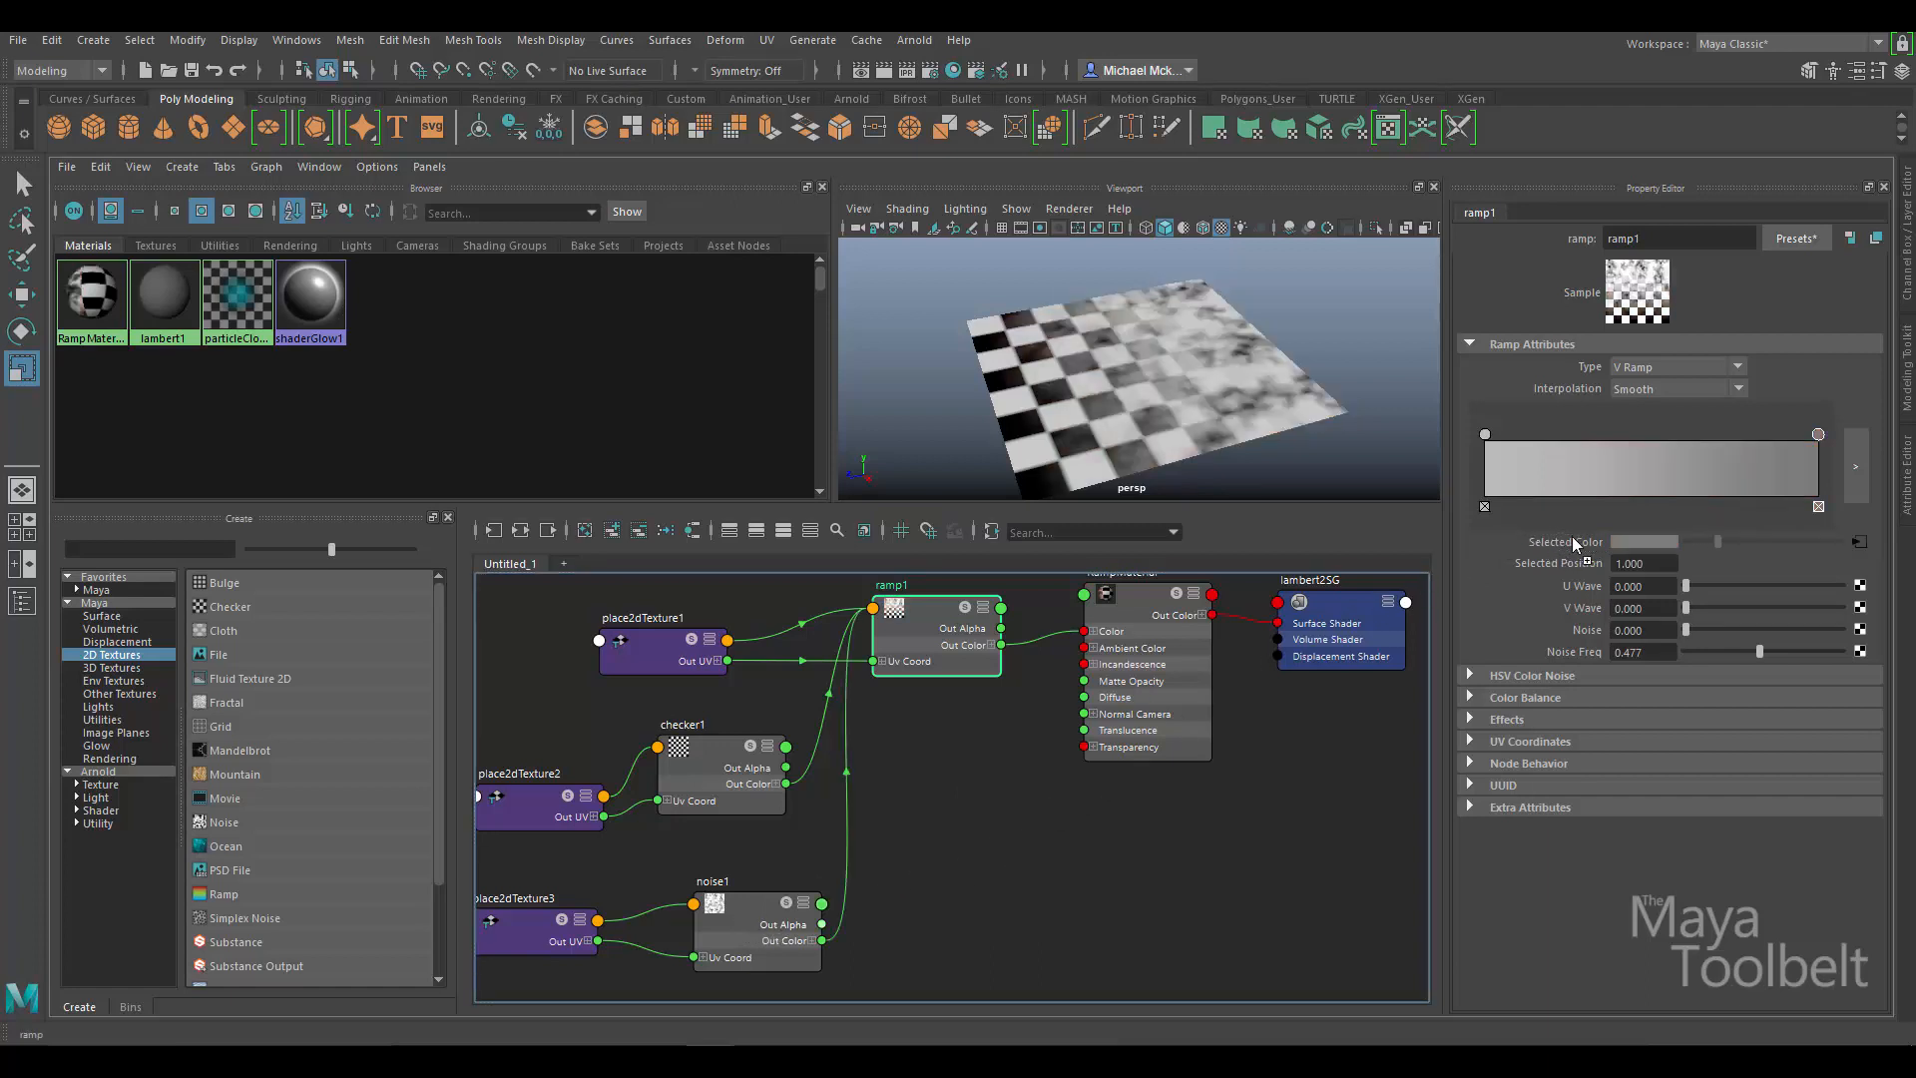
alt+drag(1190, 429, 1139, 486)
alt+drag(1151, 409, 1119, 332)
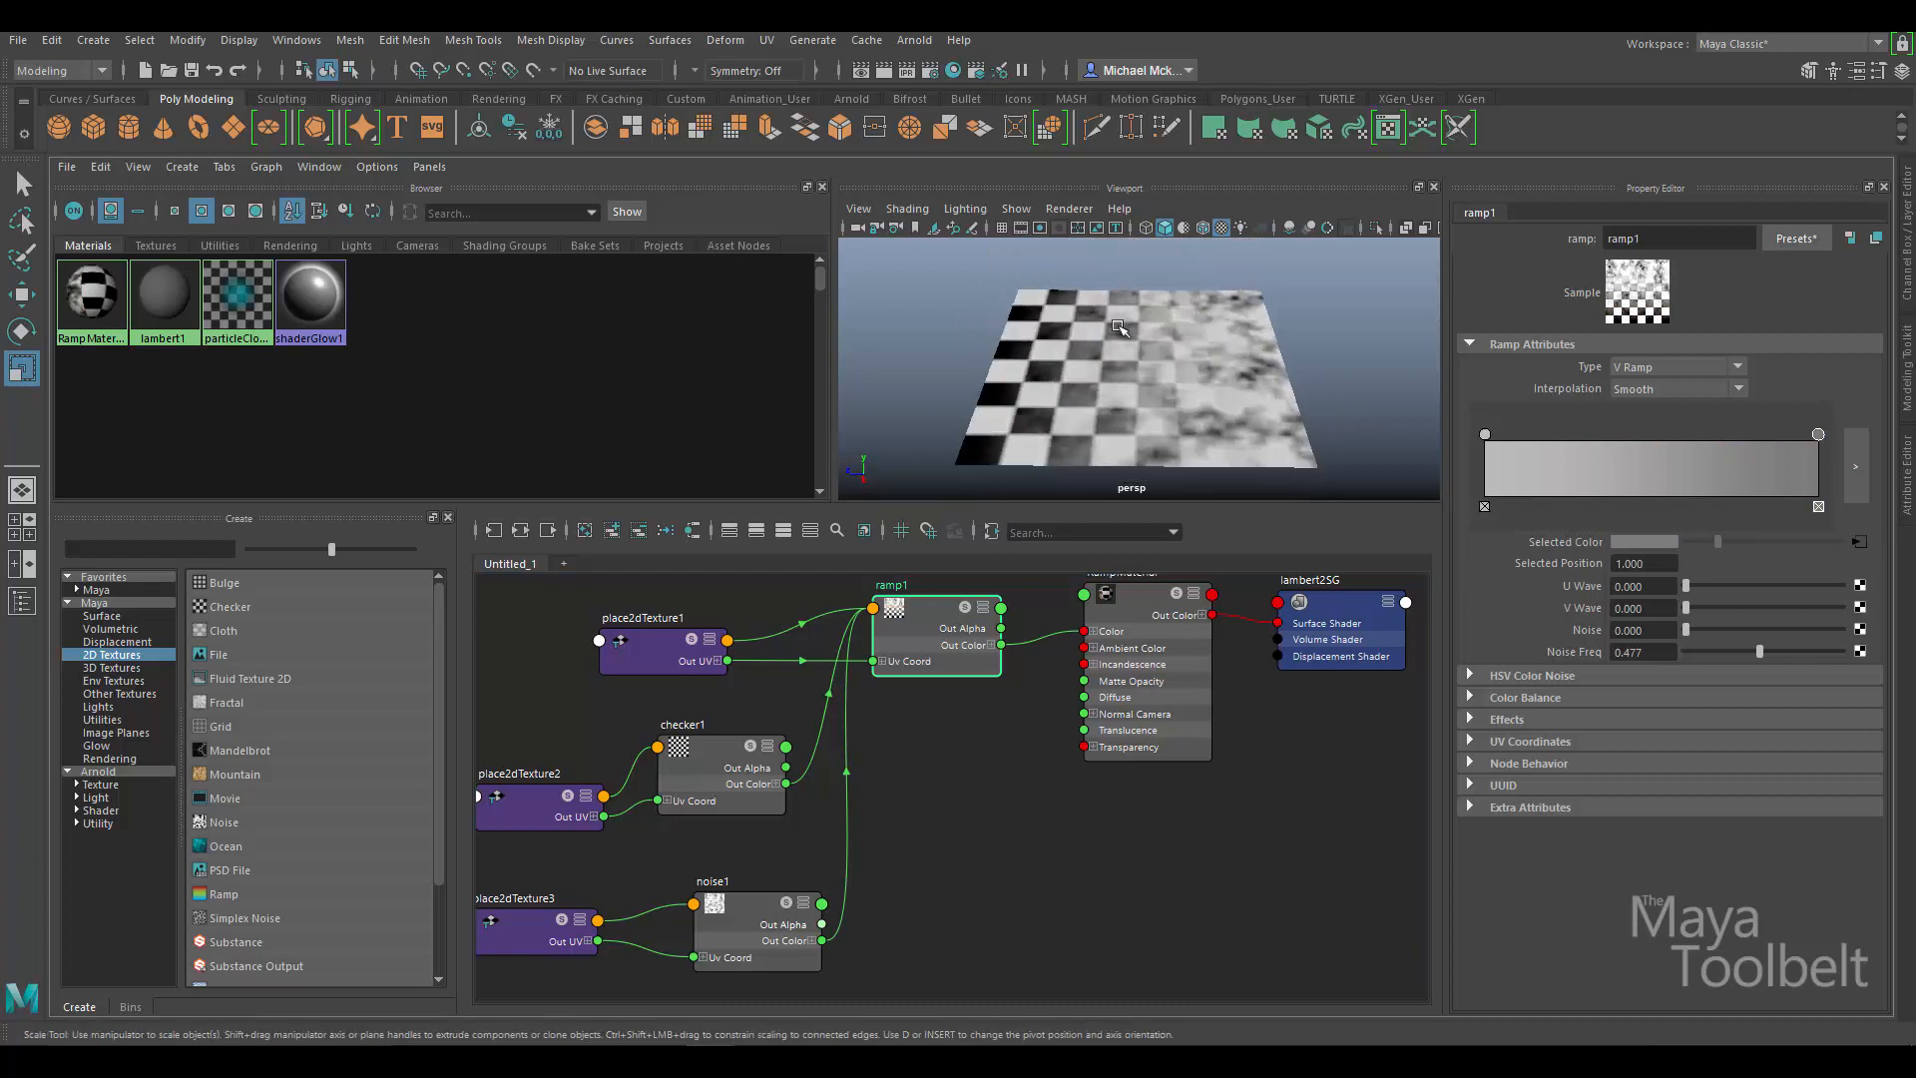
alt+drag(1285, 344, 1035, 383)
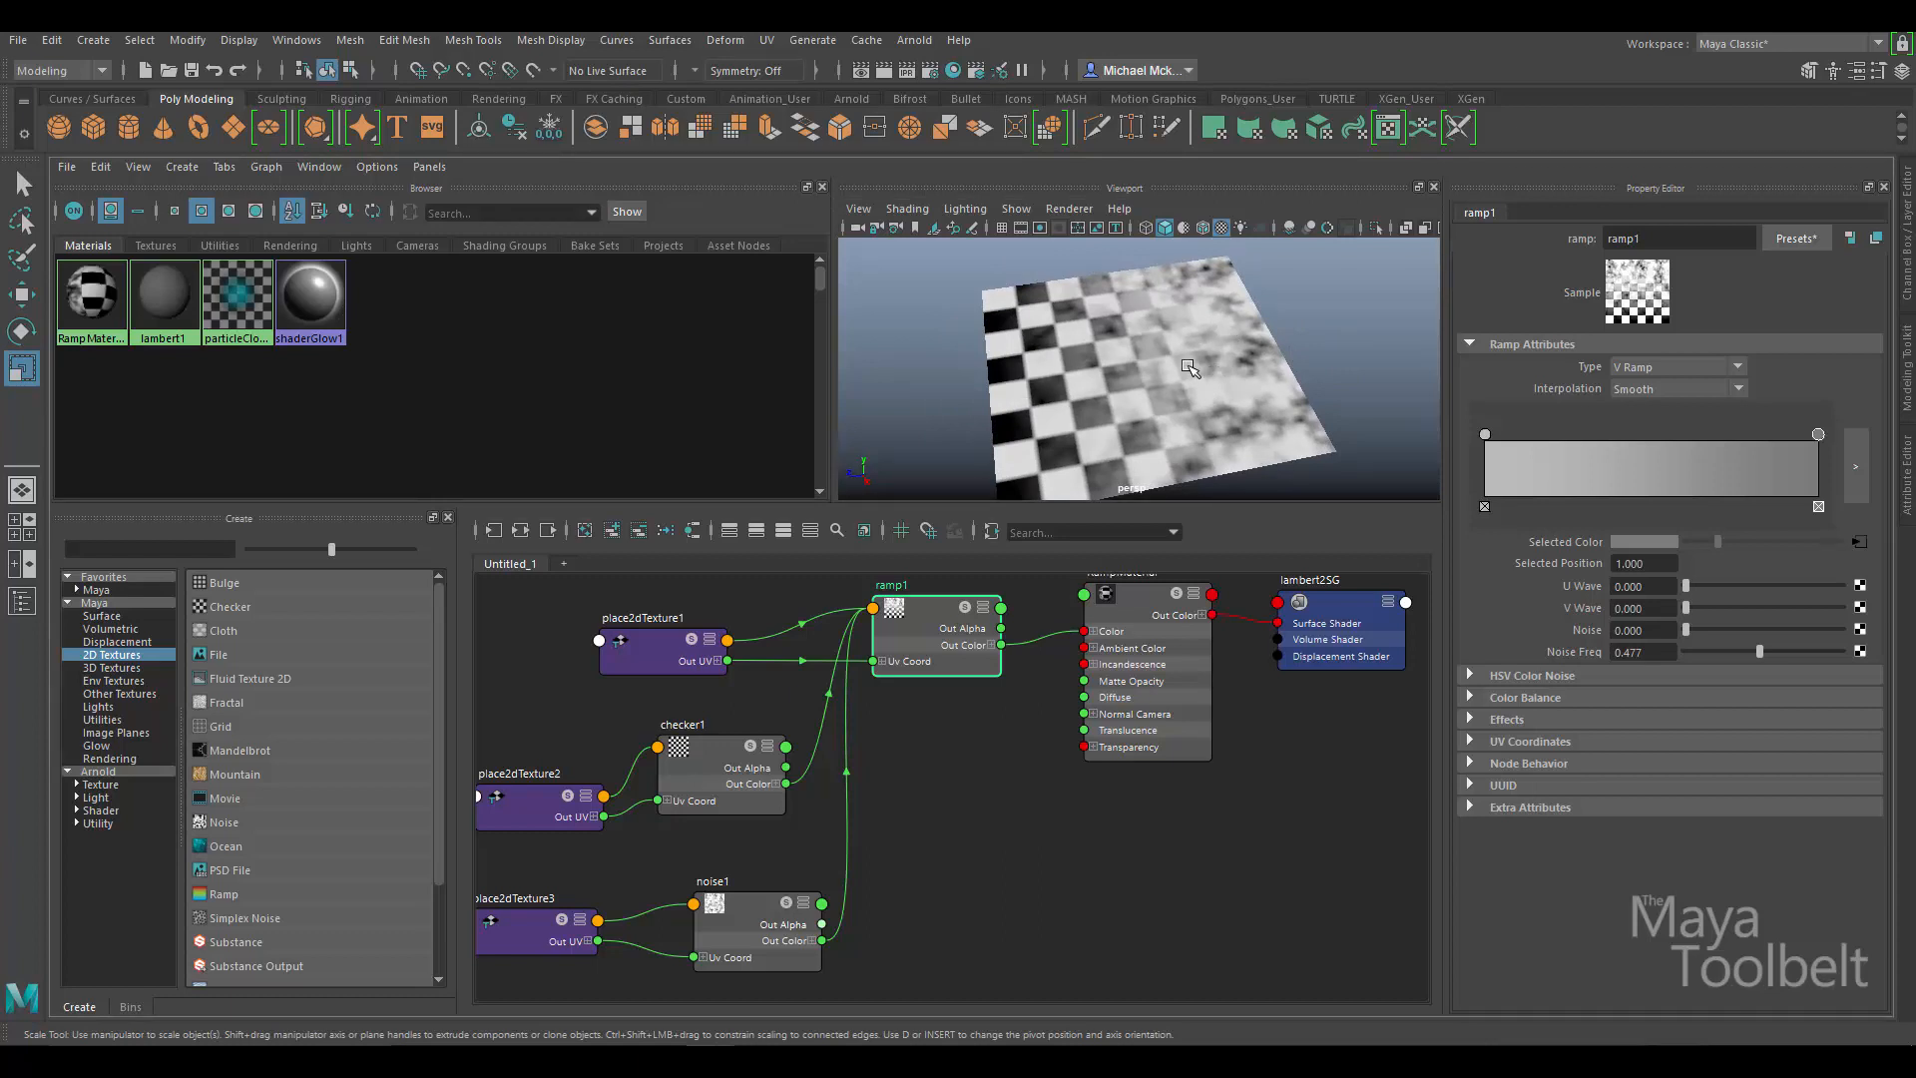
alt+drag(1166, 341, 1225, 393)
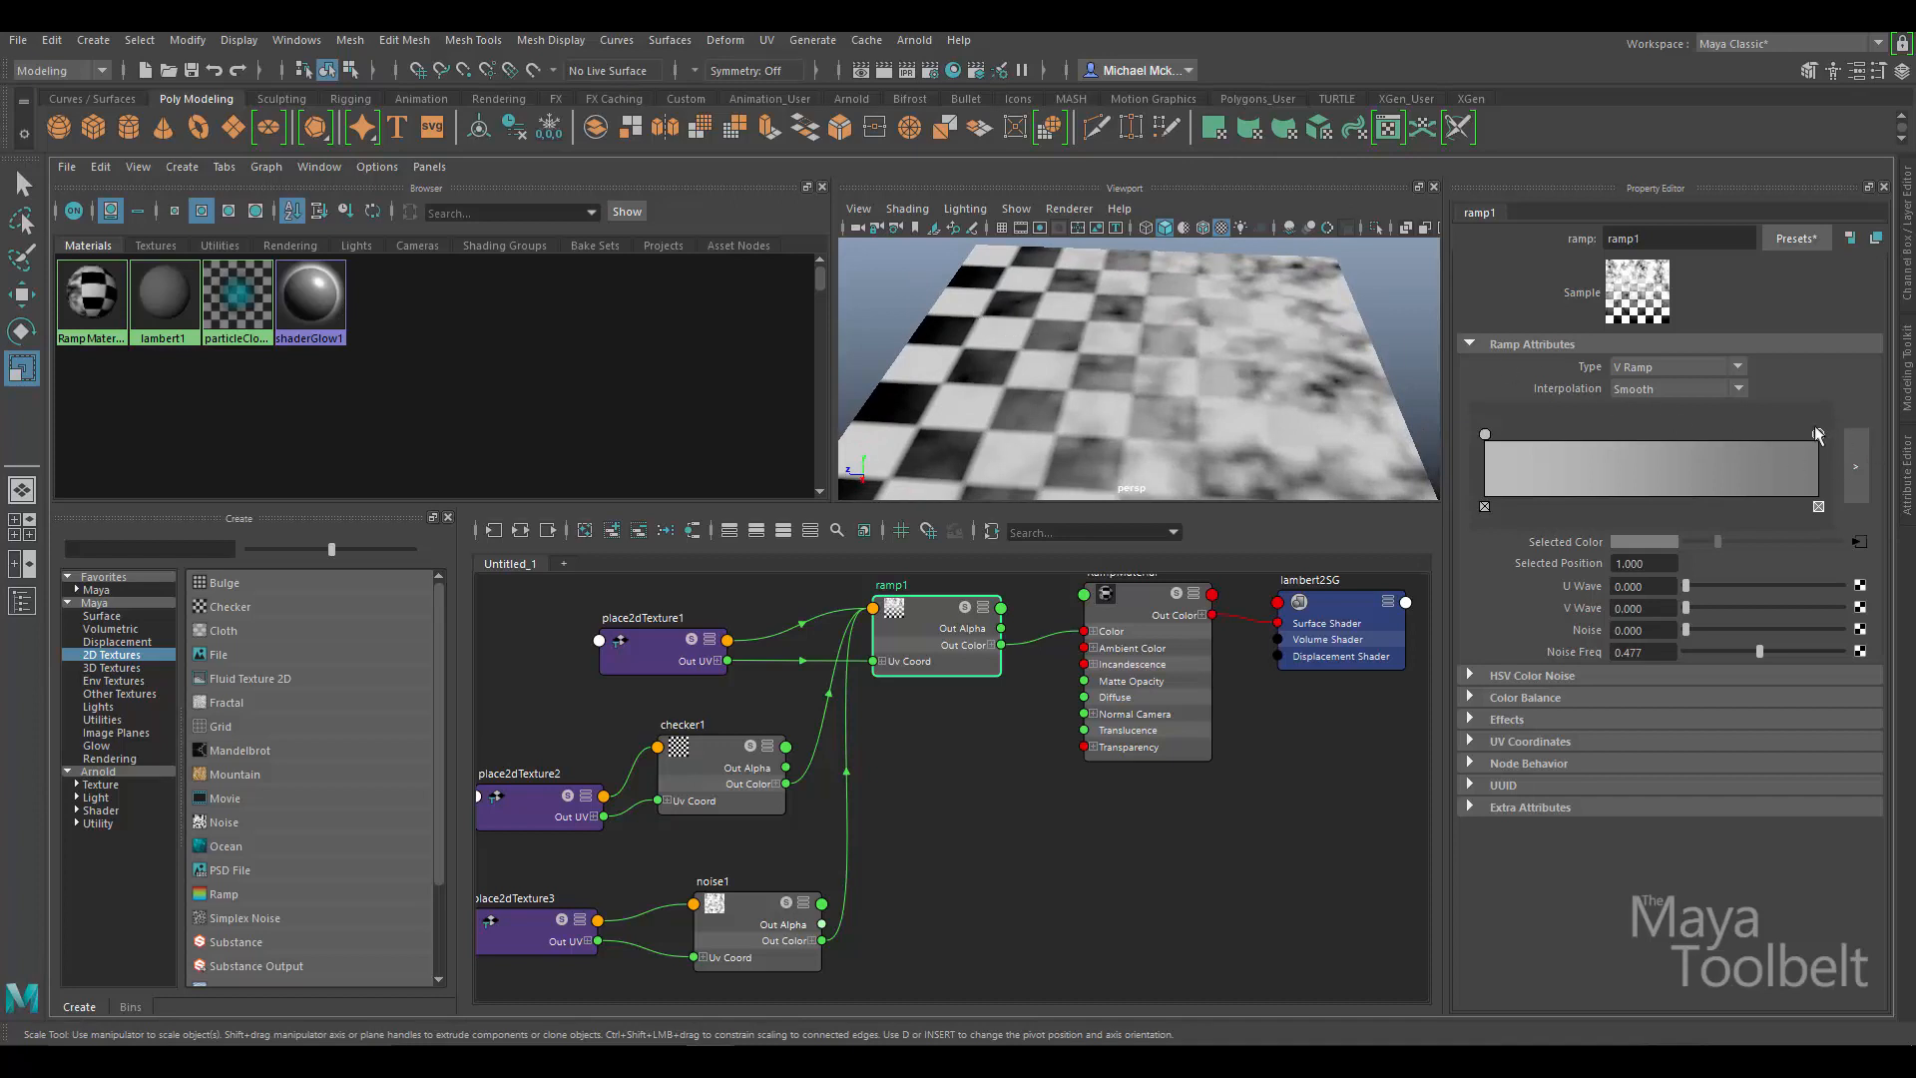
Bring the checker and noise markers together at position 0.436 to try a hard edge between the textures.
drag(1818, 436, 1667, 461)
drag(1486, 435, 1632, 424)
alt+drag(1162, 374, 1158, 394)
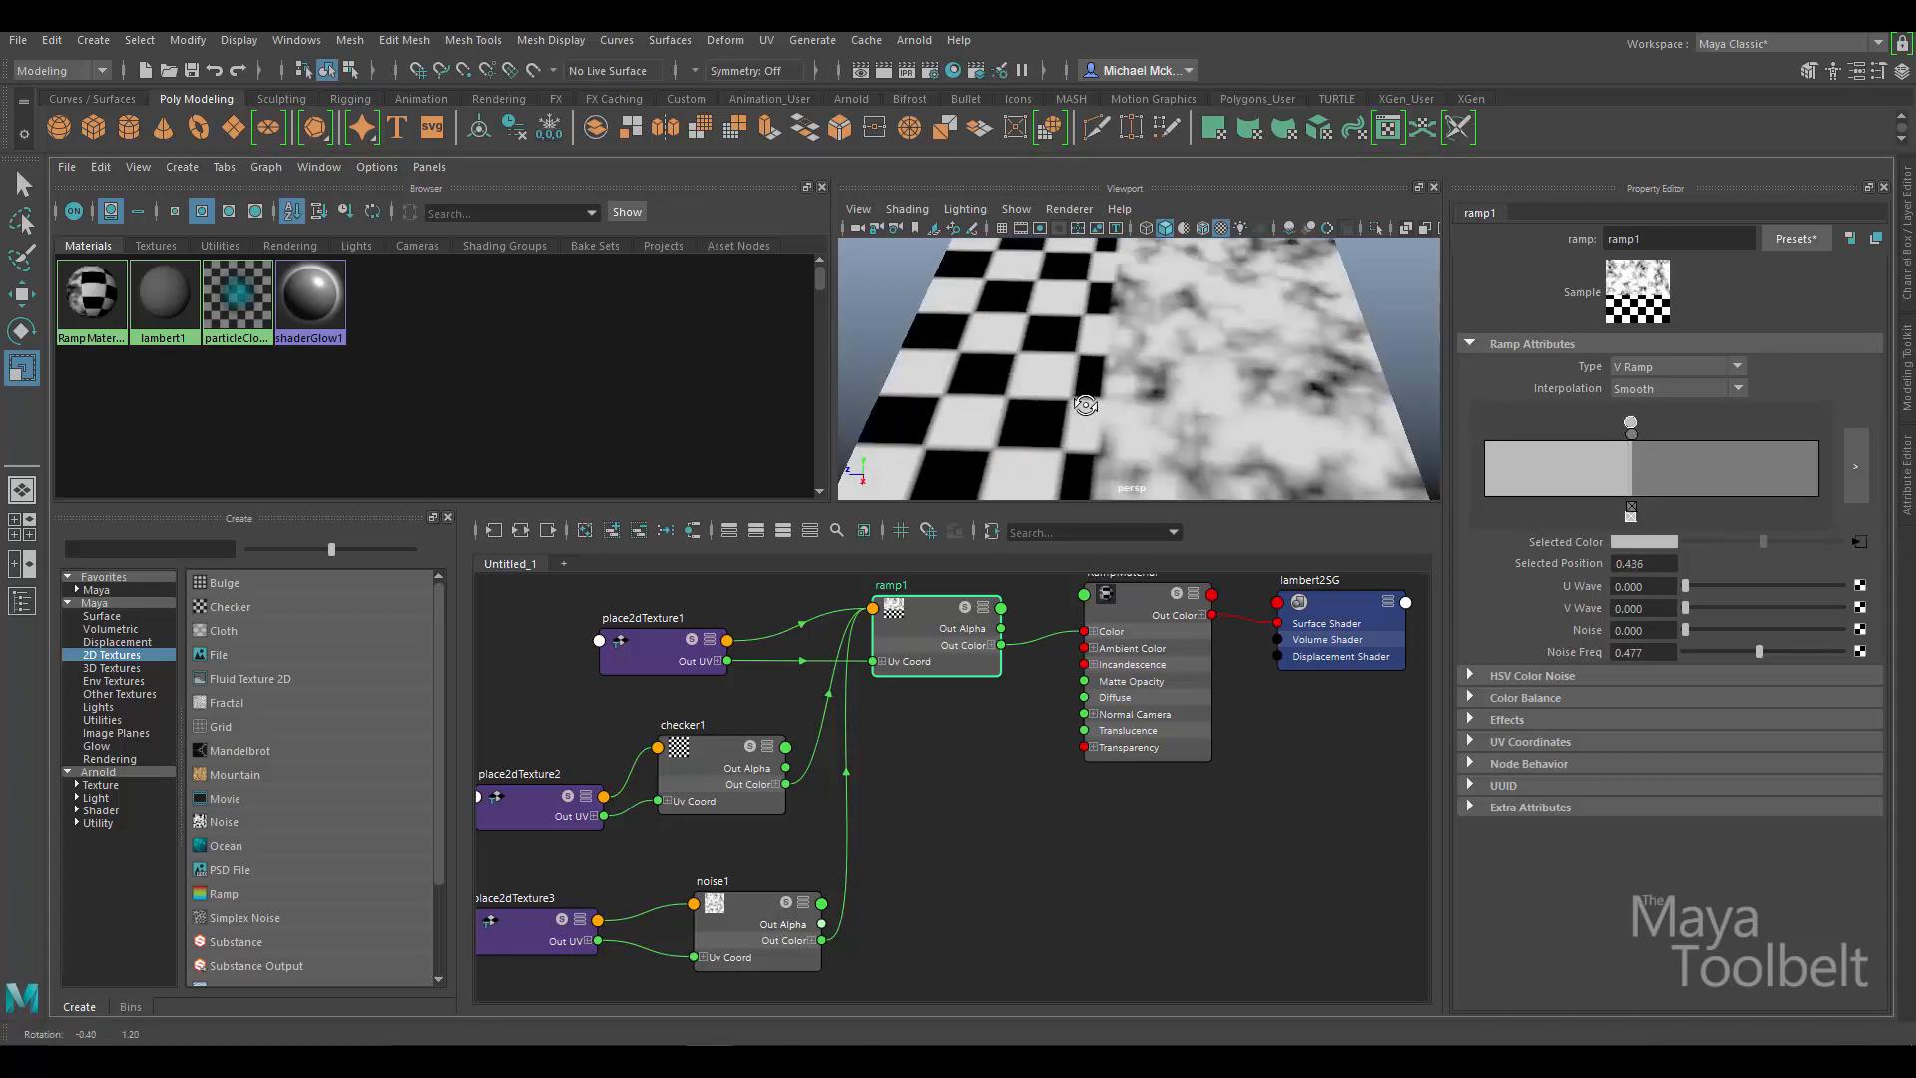
alt+right_drag(1107, 394, 1298, 411)
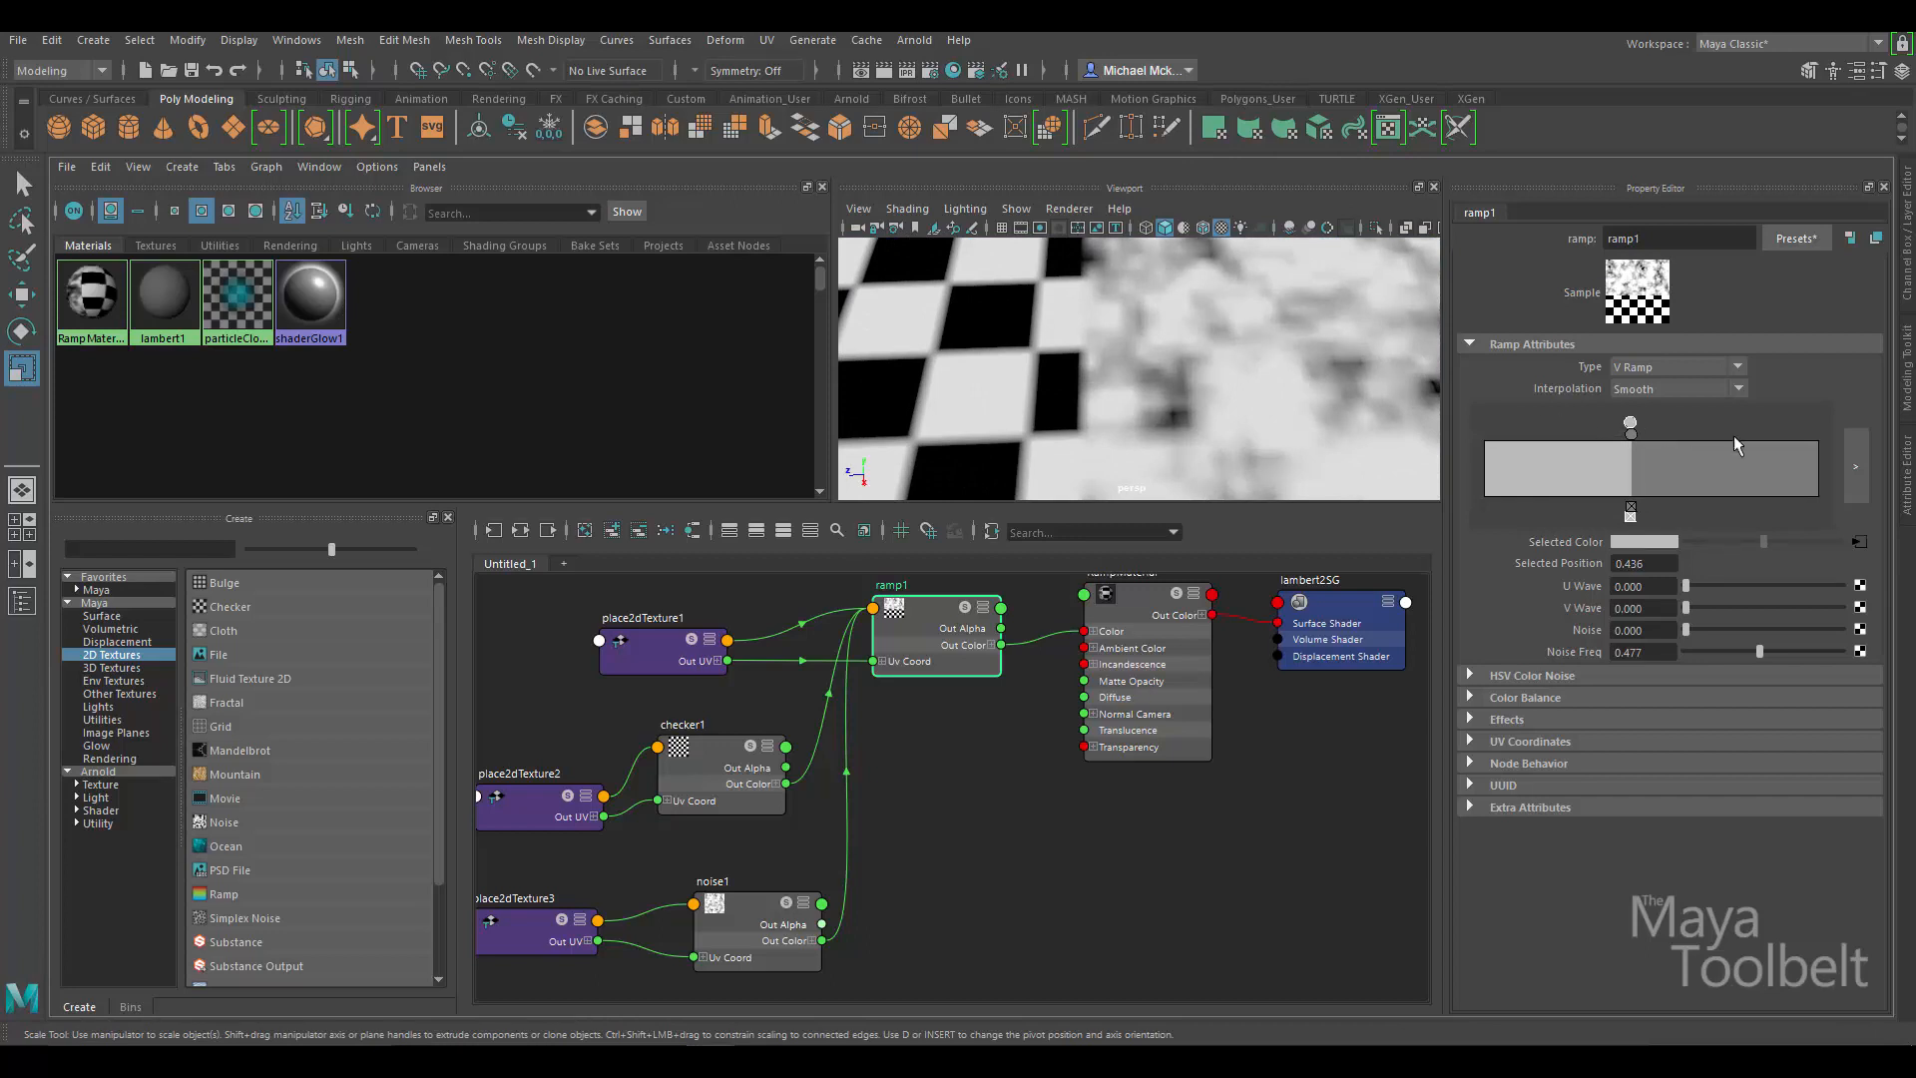
Spread the ramp markers apart, with the checker marker near the ramp's start and the noise marker at position 0.800.
drag(1633, 436, 1634, 440)
click(1613, 435)
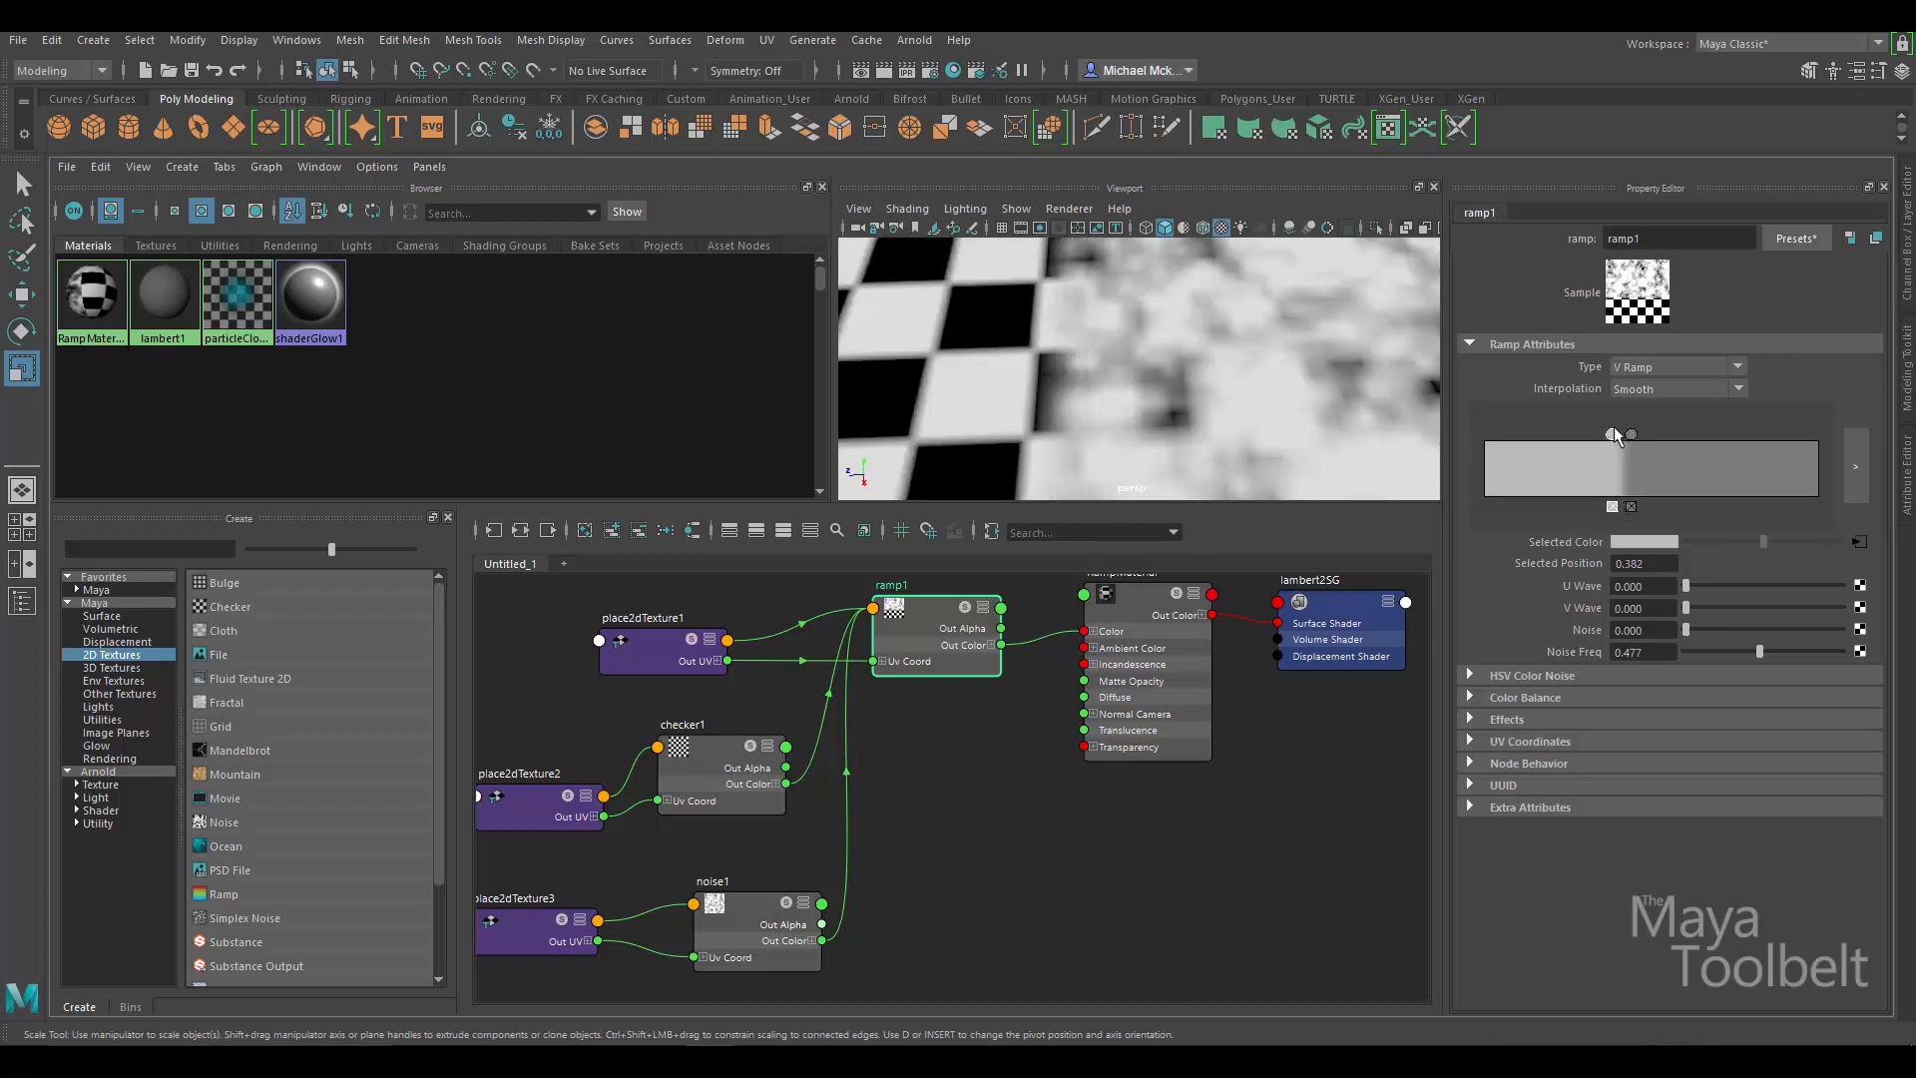
drag(1635, 439, 1515, 439)
mouse_move(1745, 437)
mouse_down()
mouse_move(1728, 437)
mouse_move(1756, 440)
mouse_up()
scroll(1187, 397, down, 6)
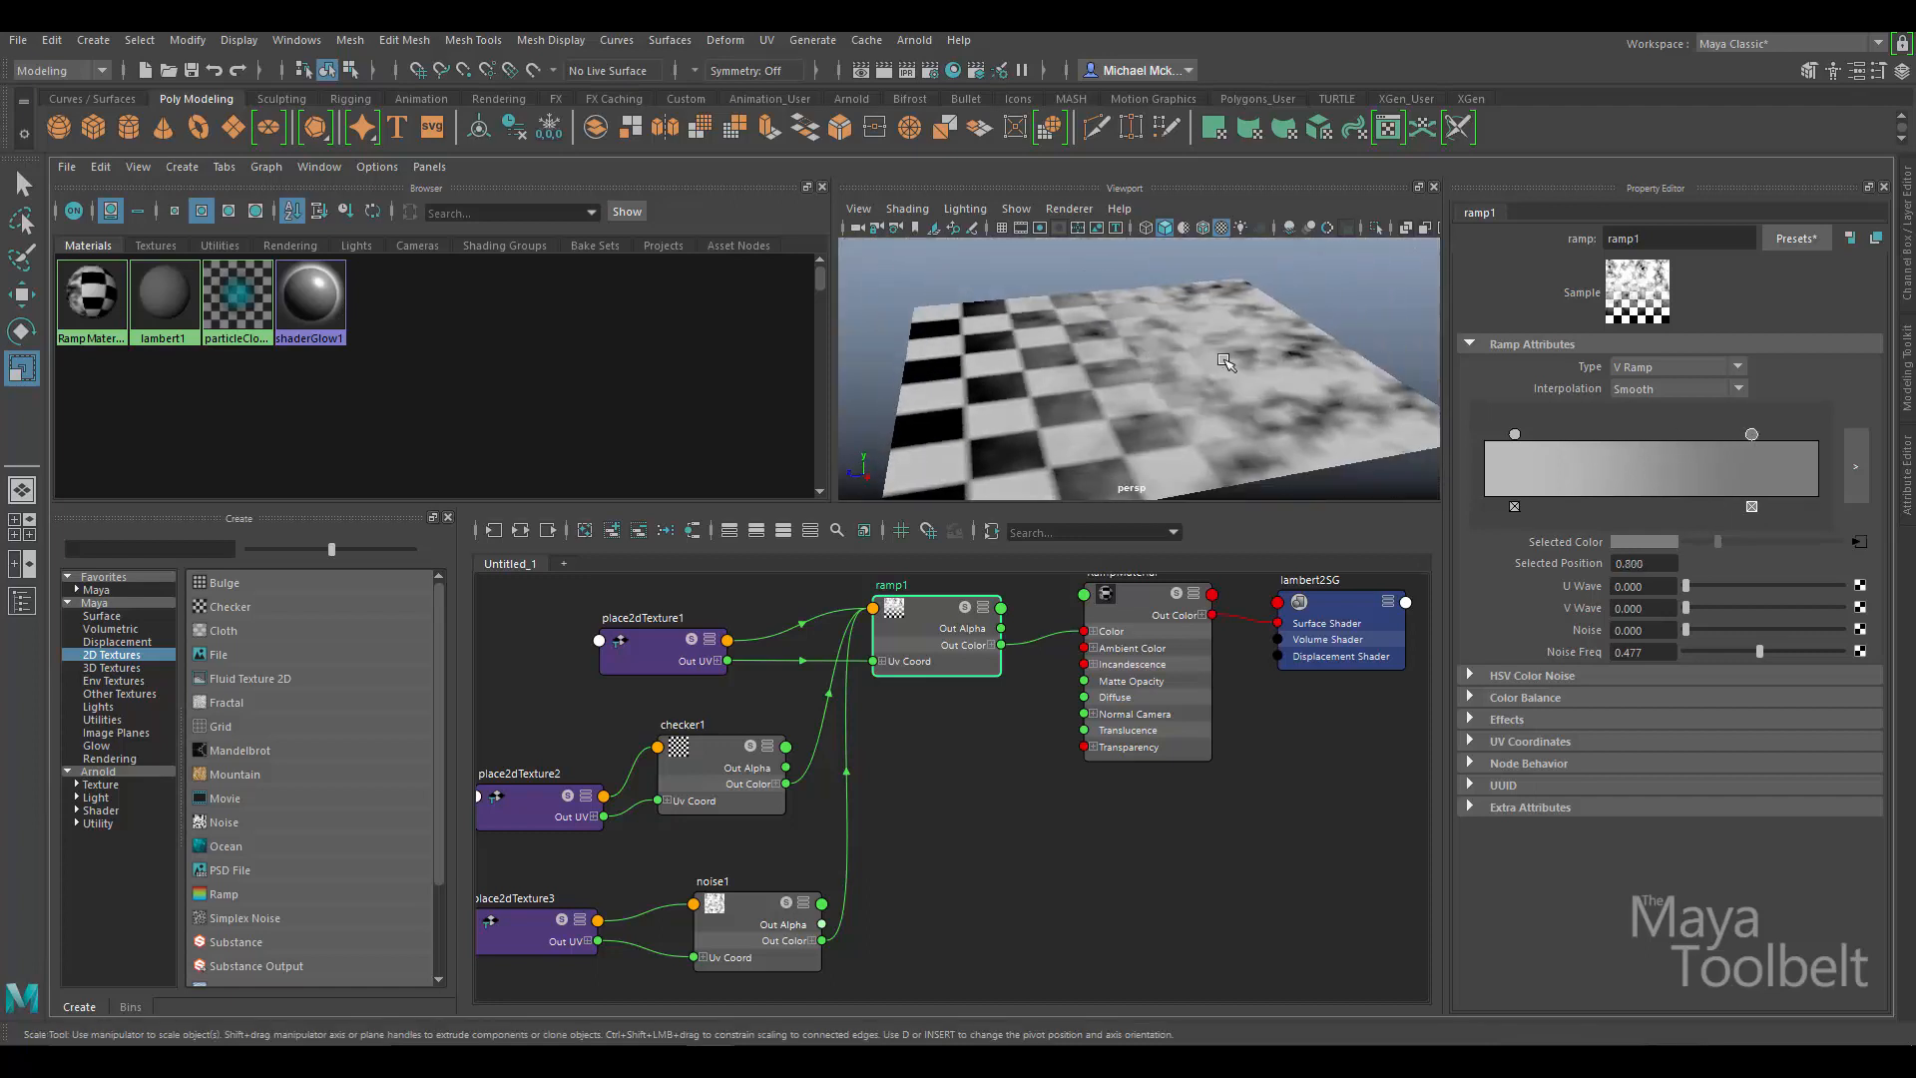
alt+drag(1212, 380, 1132, 400)
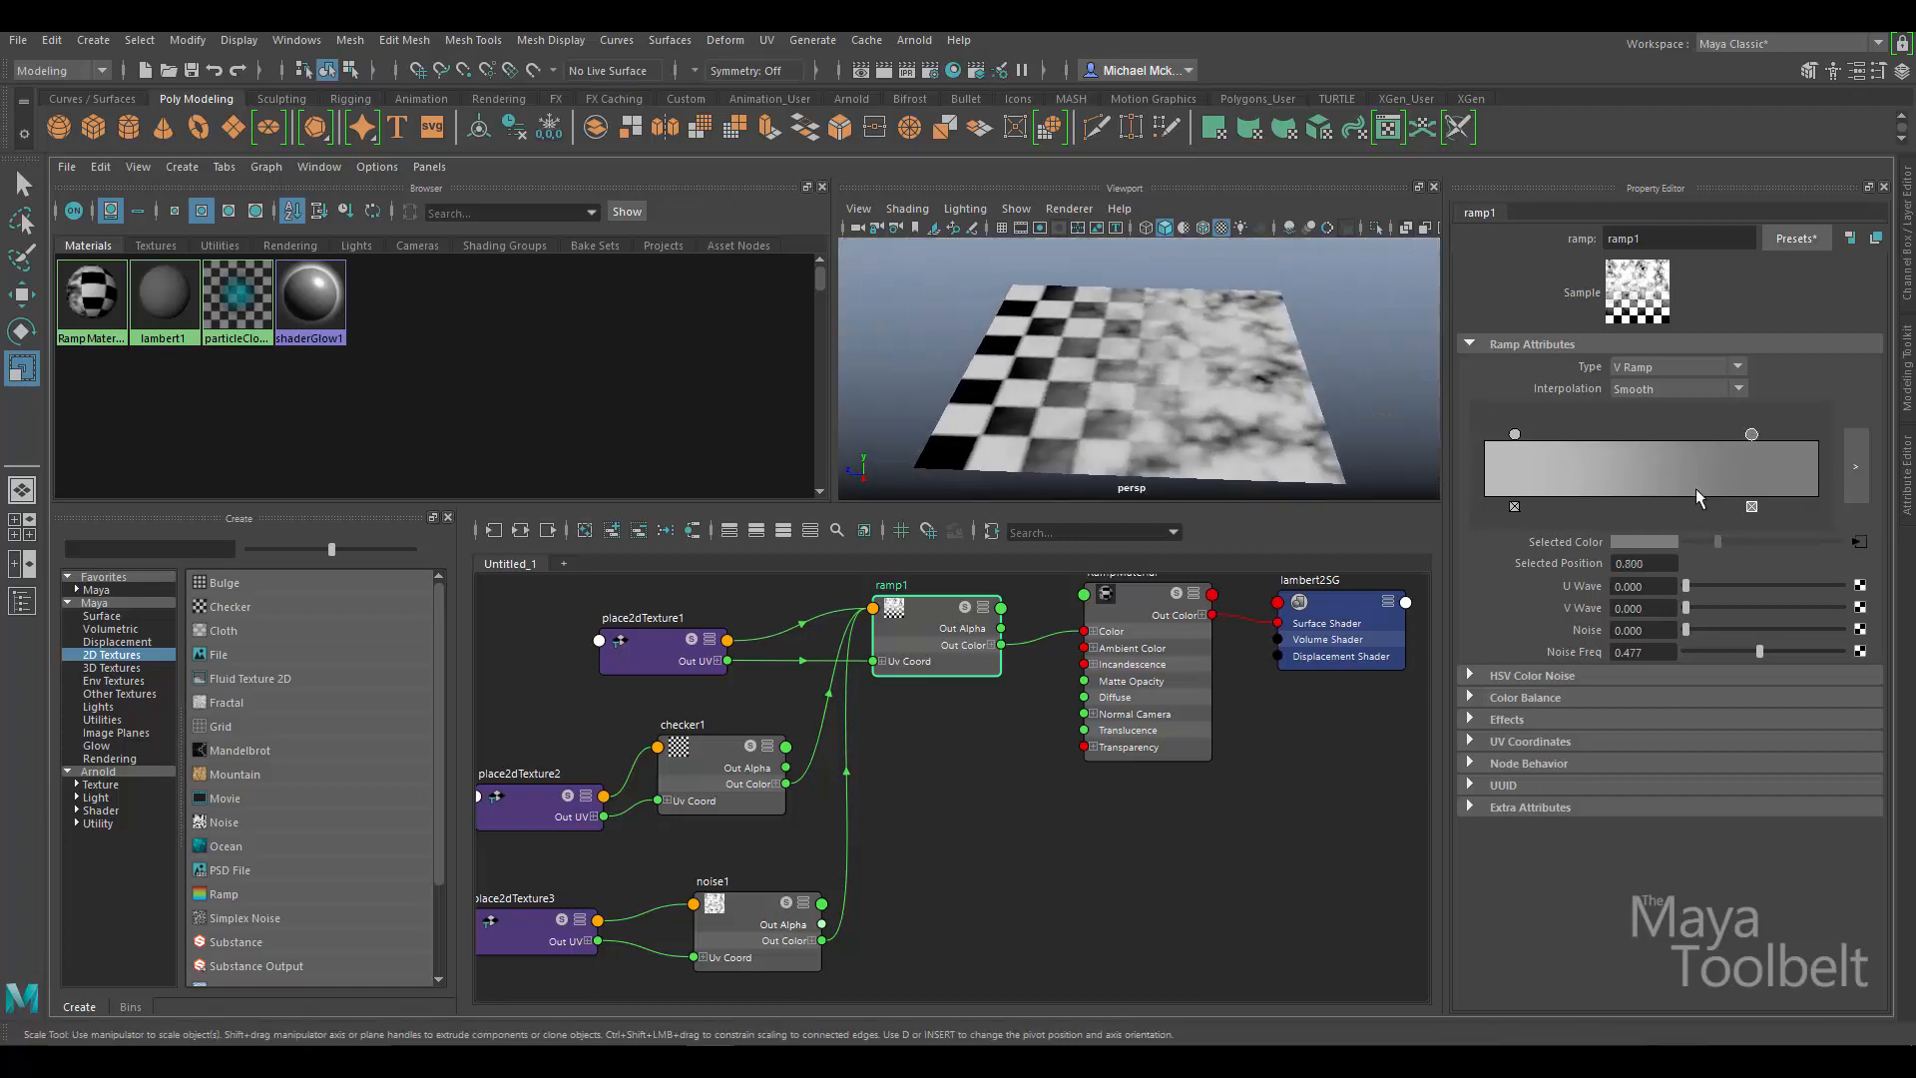
alt+drag(1364, 414, 1291, 414)
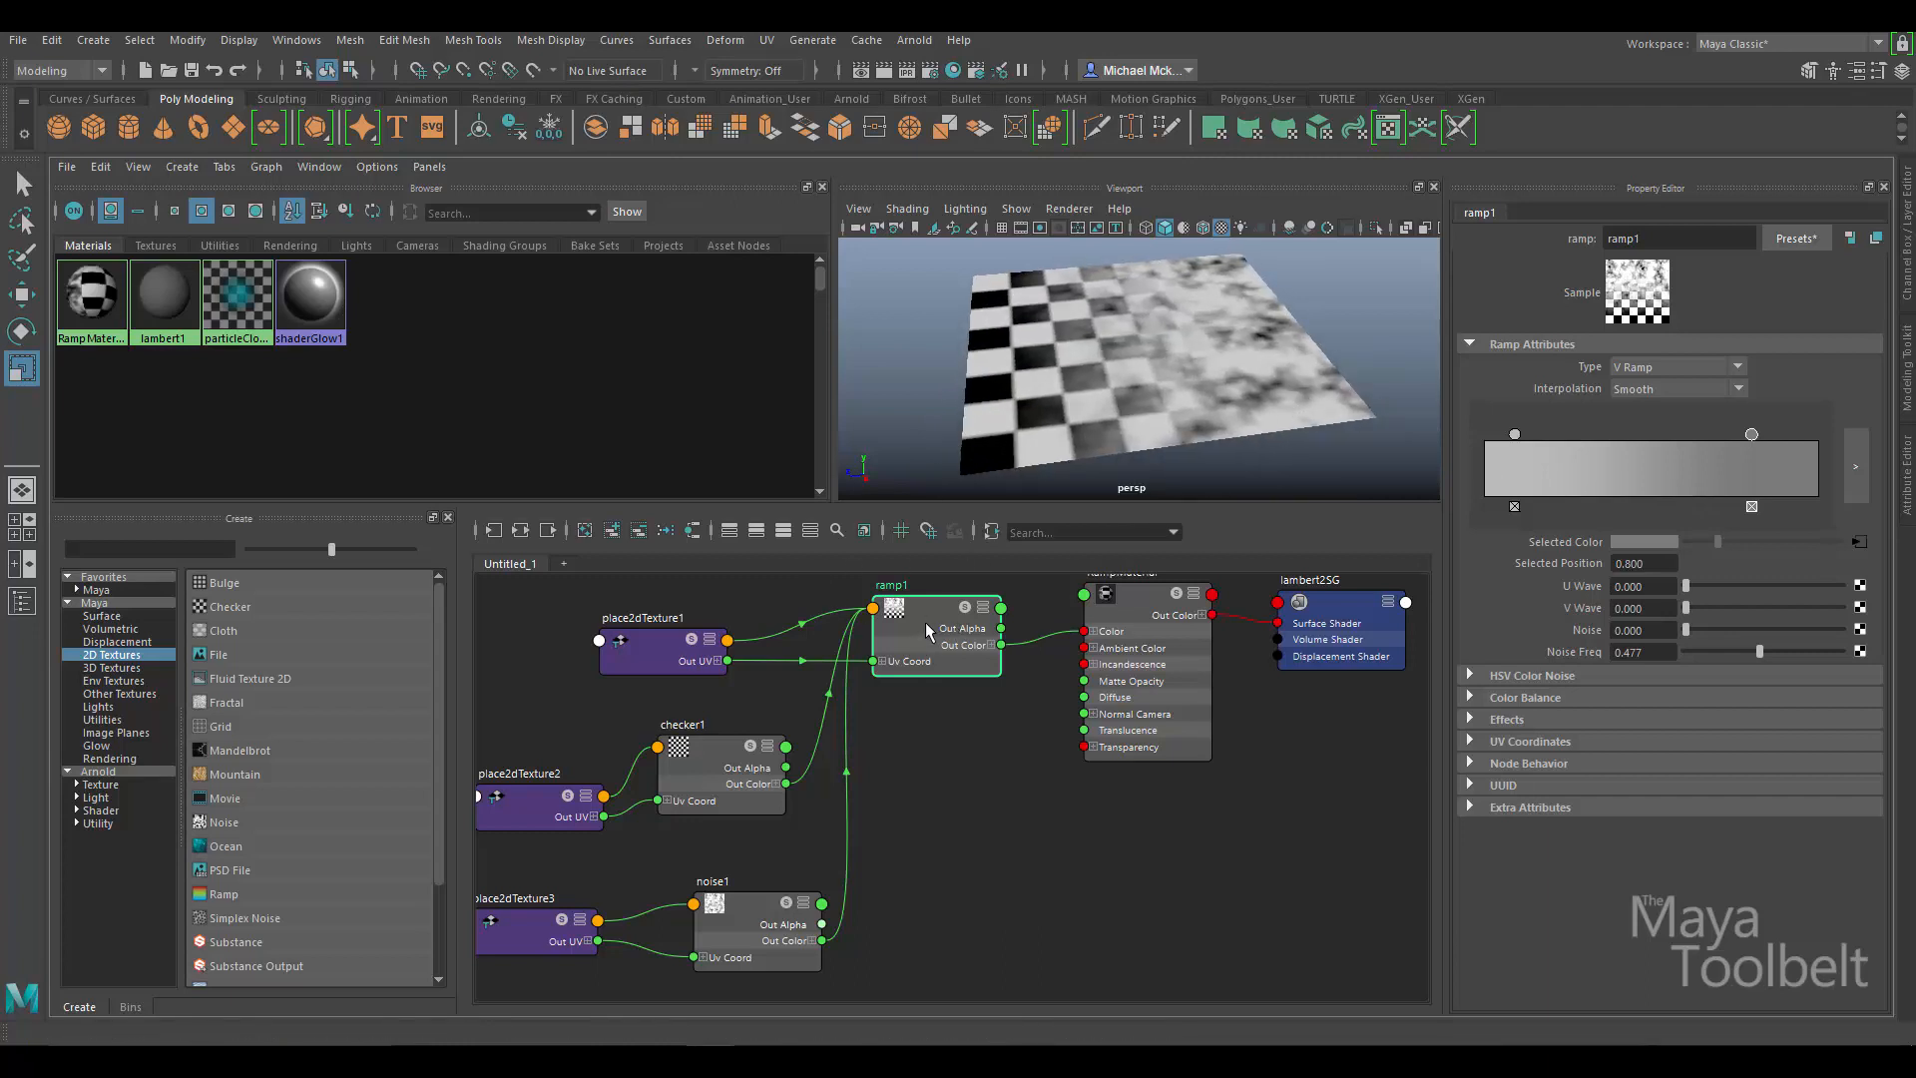
Tidy the graph by repositioning the ramp1, checker1 and noise1 nodes and the checker and noise placement nodes.
mouse_move(922, 625)
mouse_down()
mouse_move(932, 664)
mouse_move(892, 626)
mouse_up()
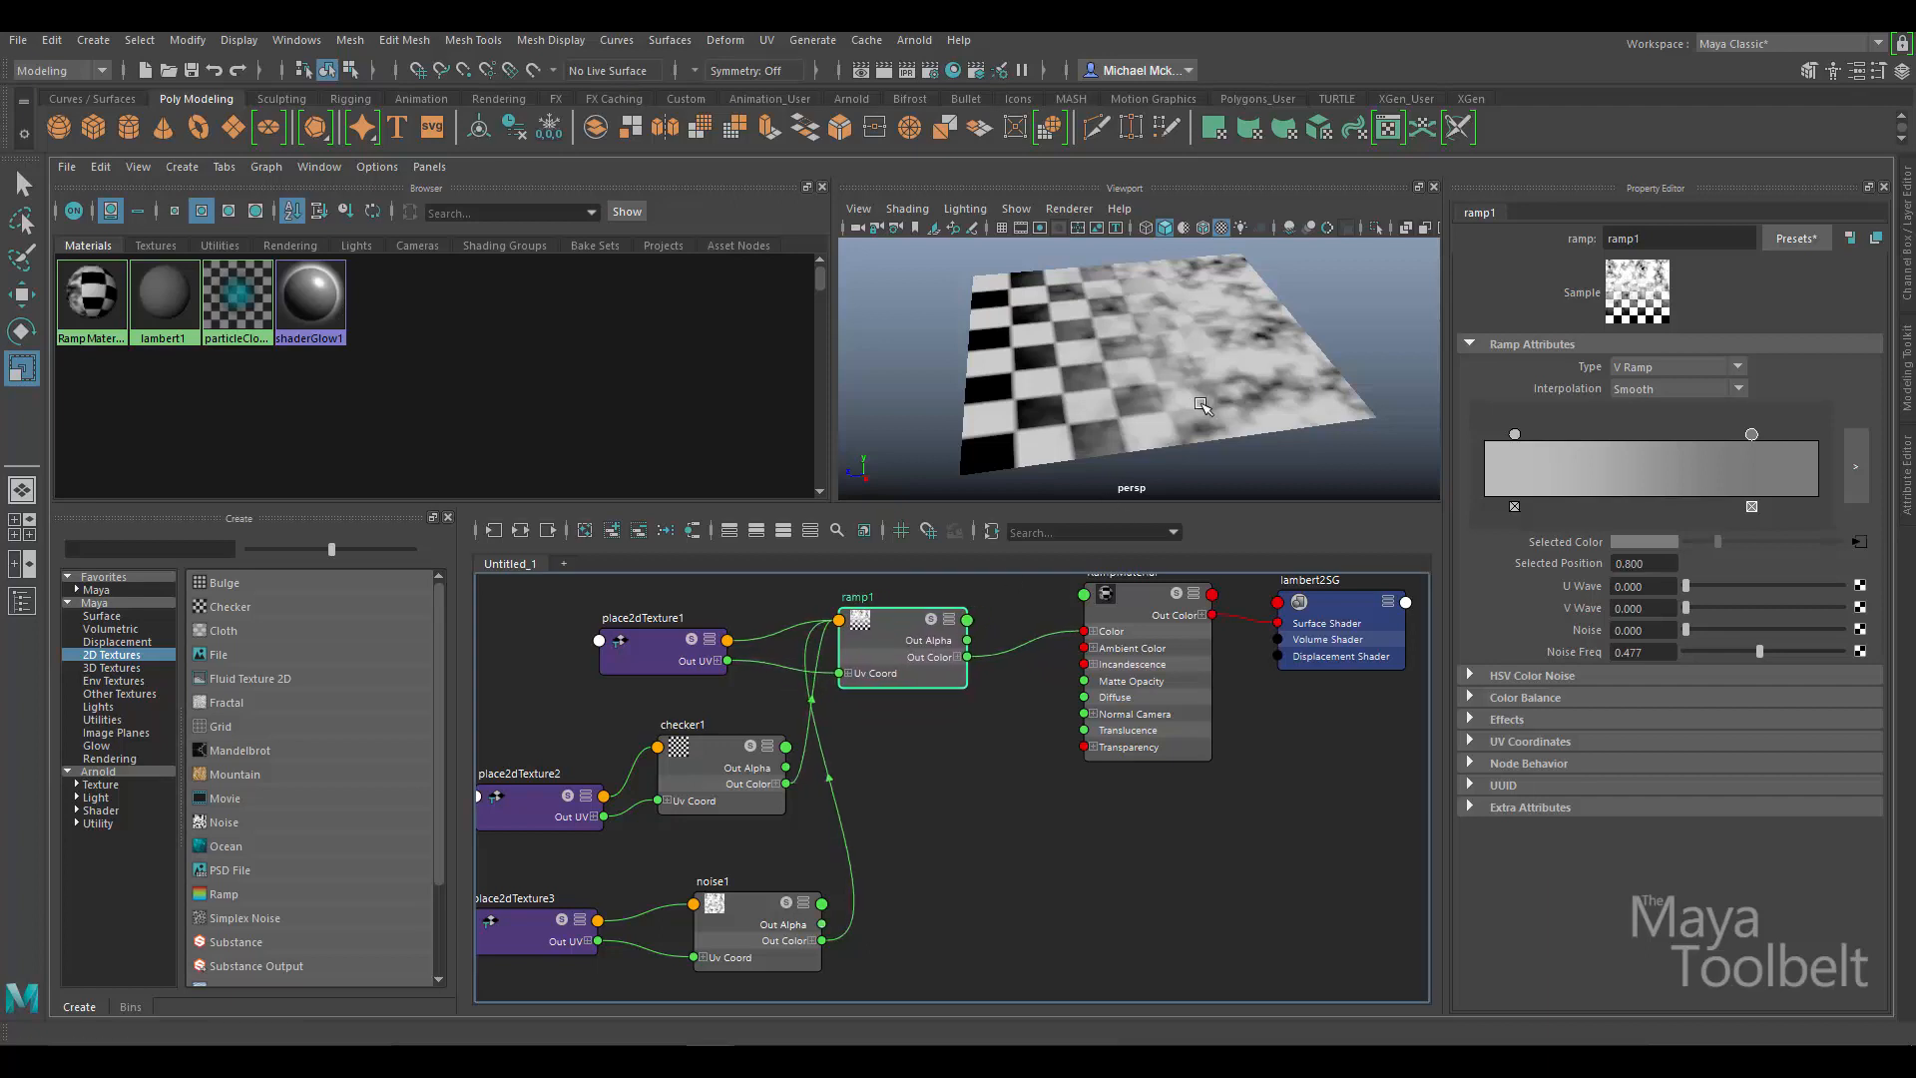
alt+drag(1240, 385, 1251, 402)
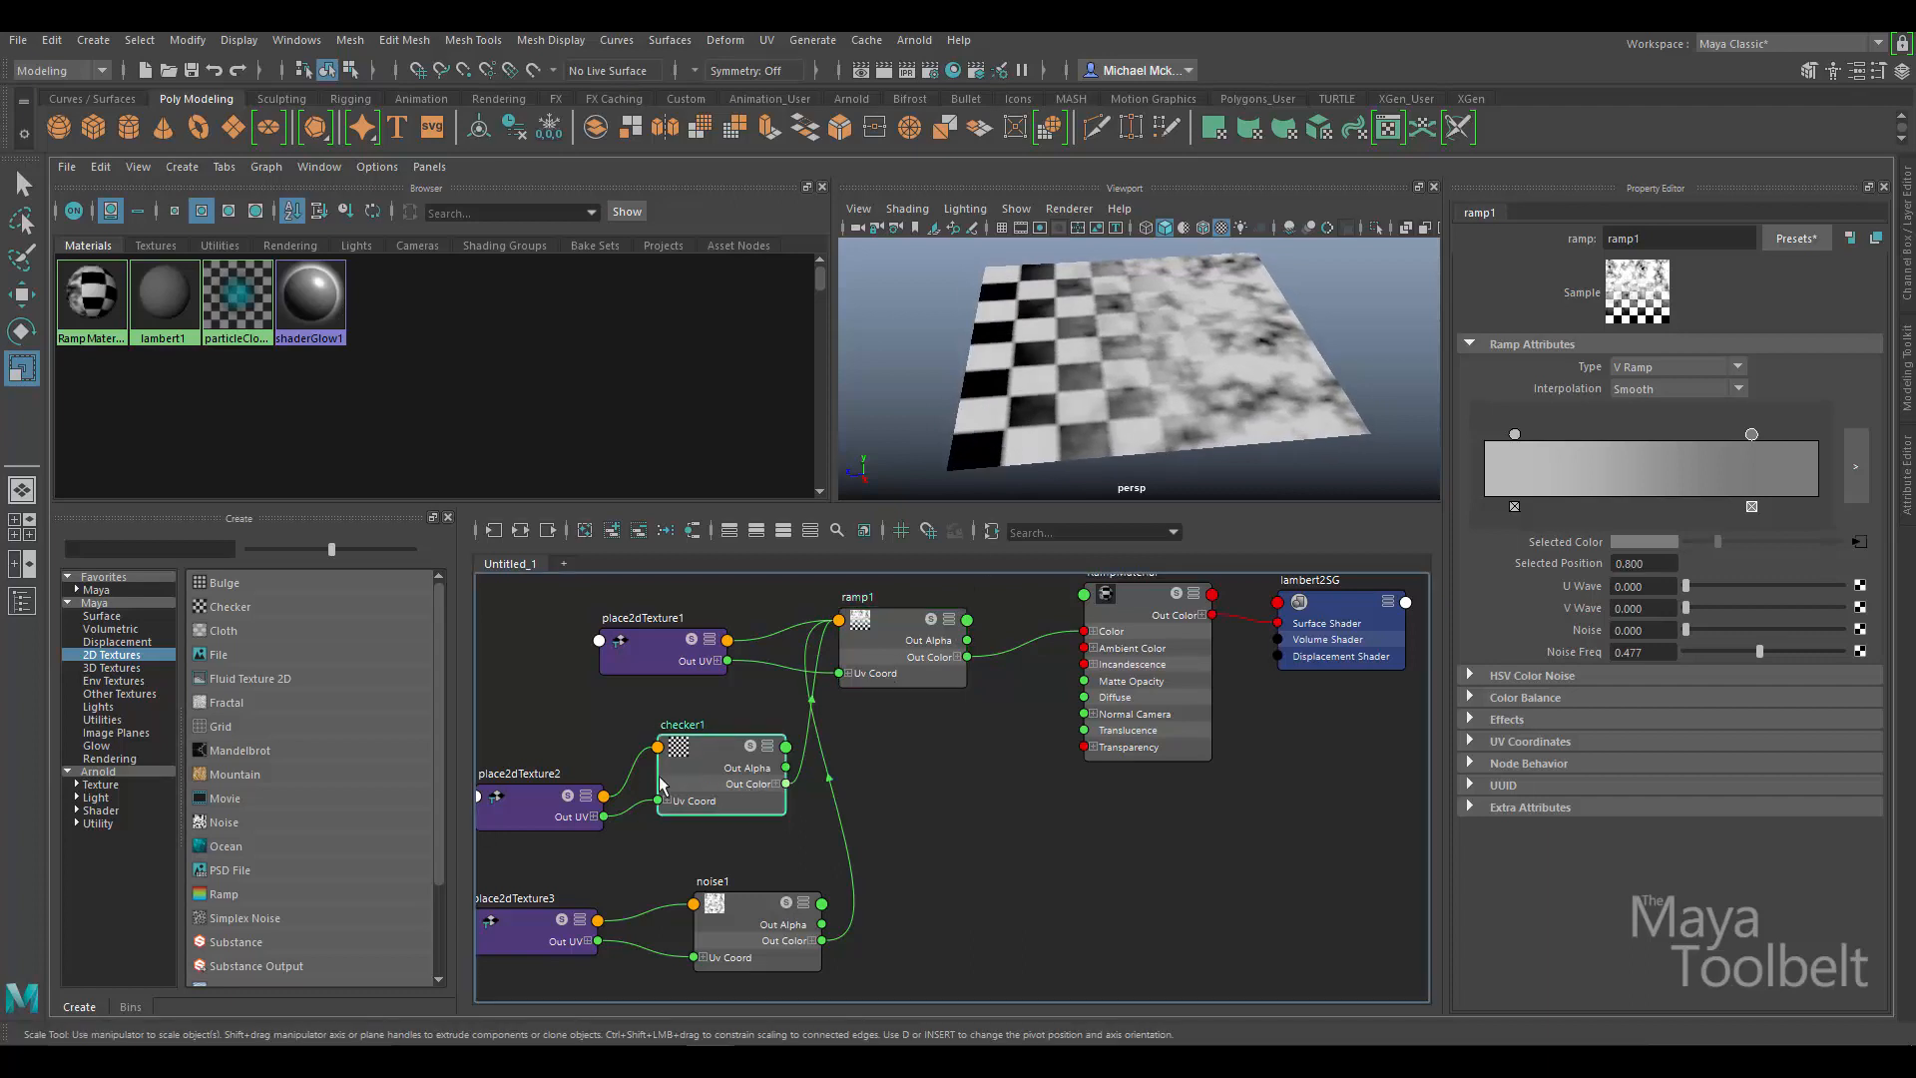
drag(663, 792, 641, 782)
drag(539, 814, 526, 791)
click(704, 798)
click(735, 908)
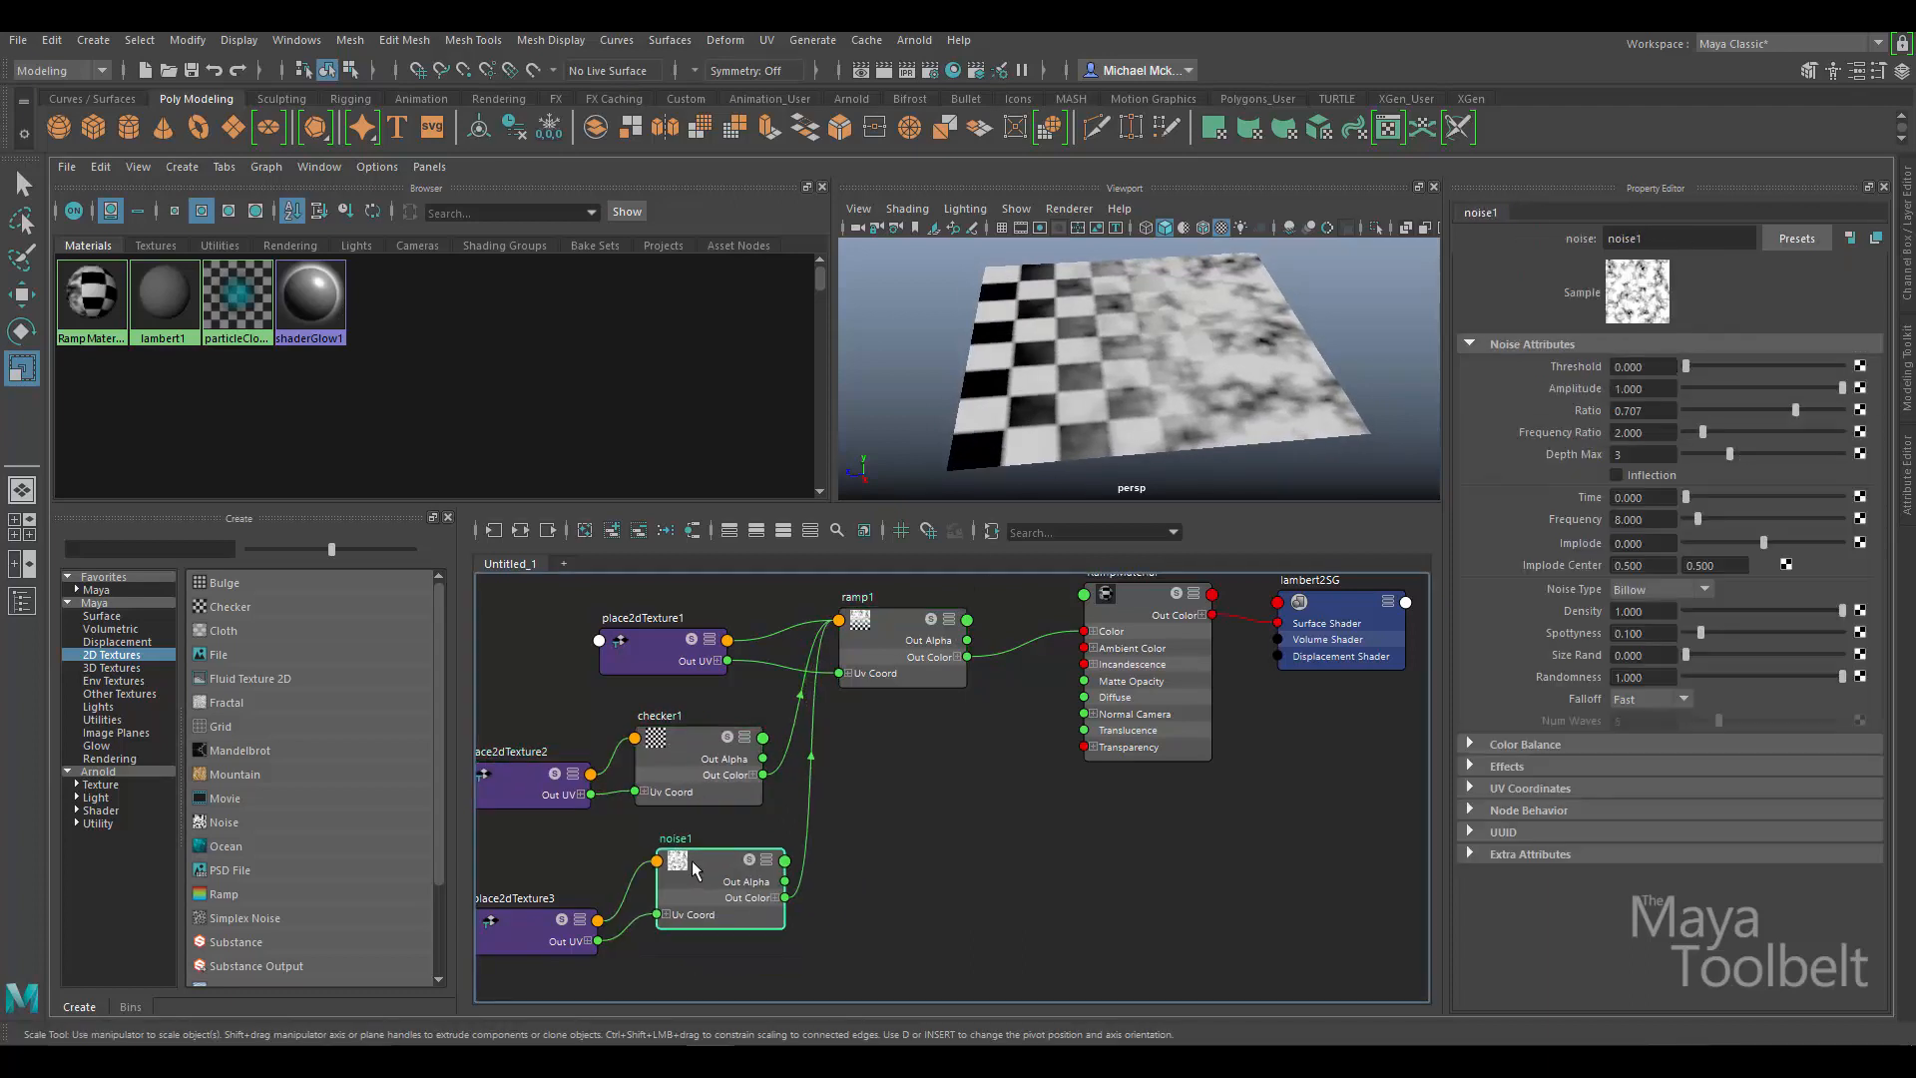
drag(735, 908, 689, 858)
drag(529, 928, 504, 911)
click(714, 769)
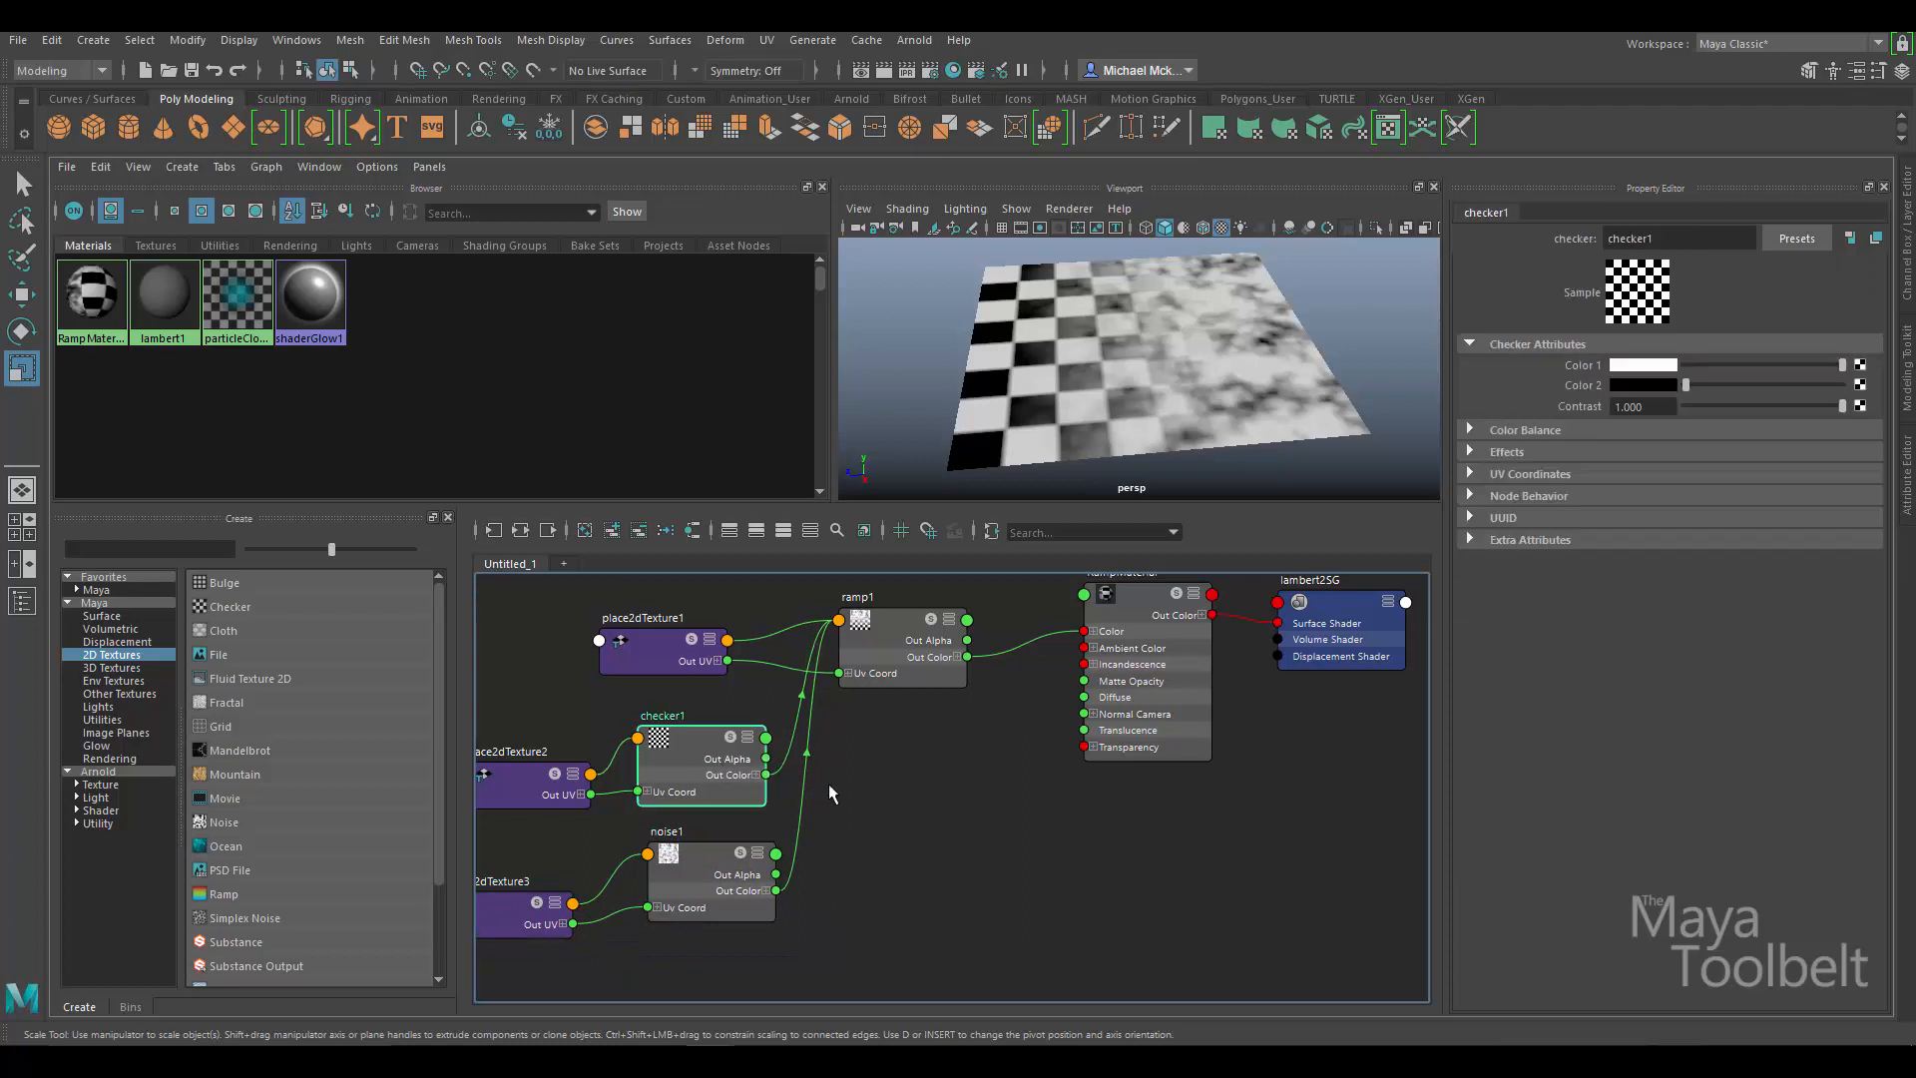
drag(687, 765, 684, 758)
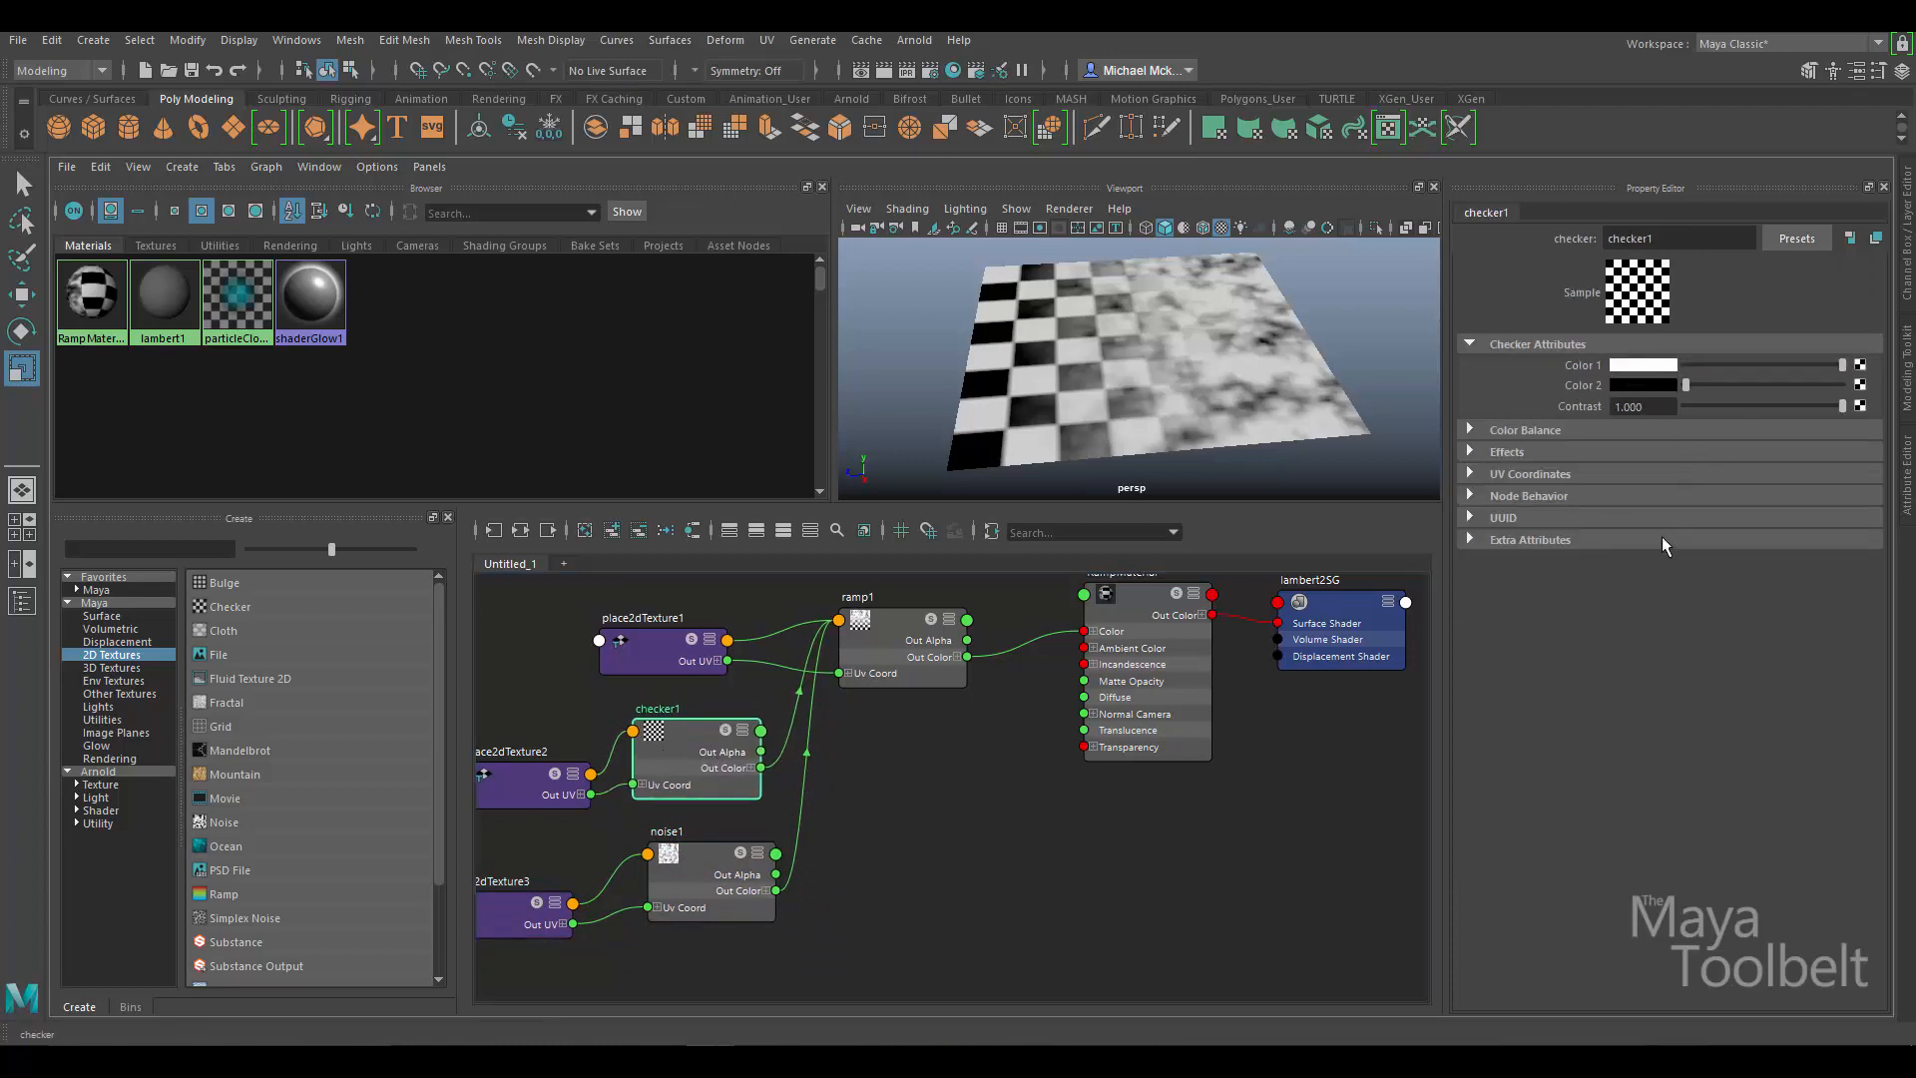
Set checker1's Color 1 to red and Color 2 to yellow, and inspect the plane.
click(1642, 365)
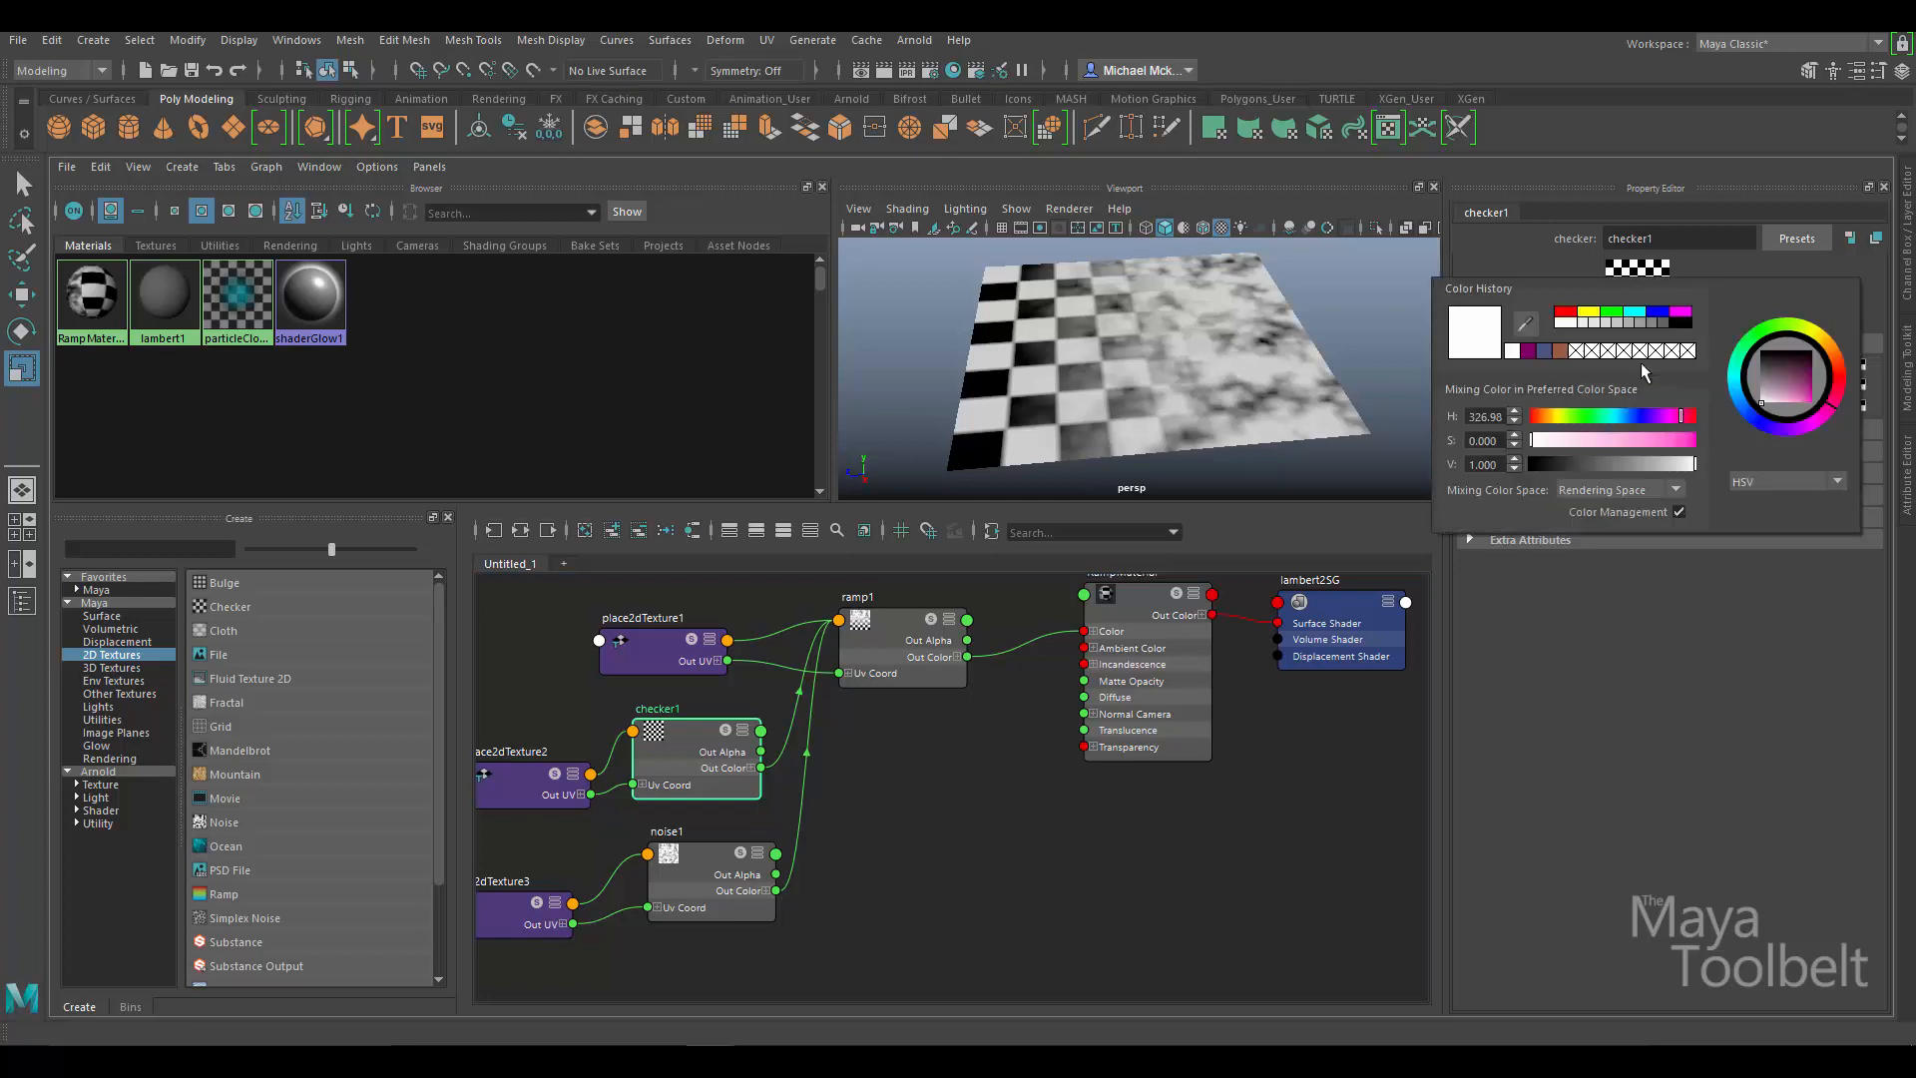
click(1565, 313)
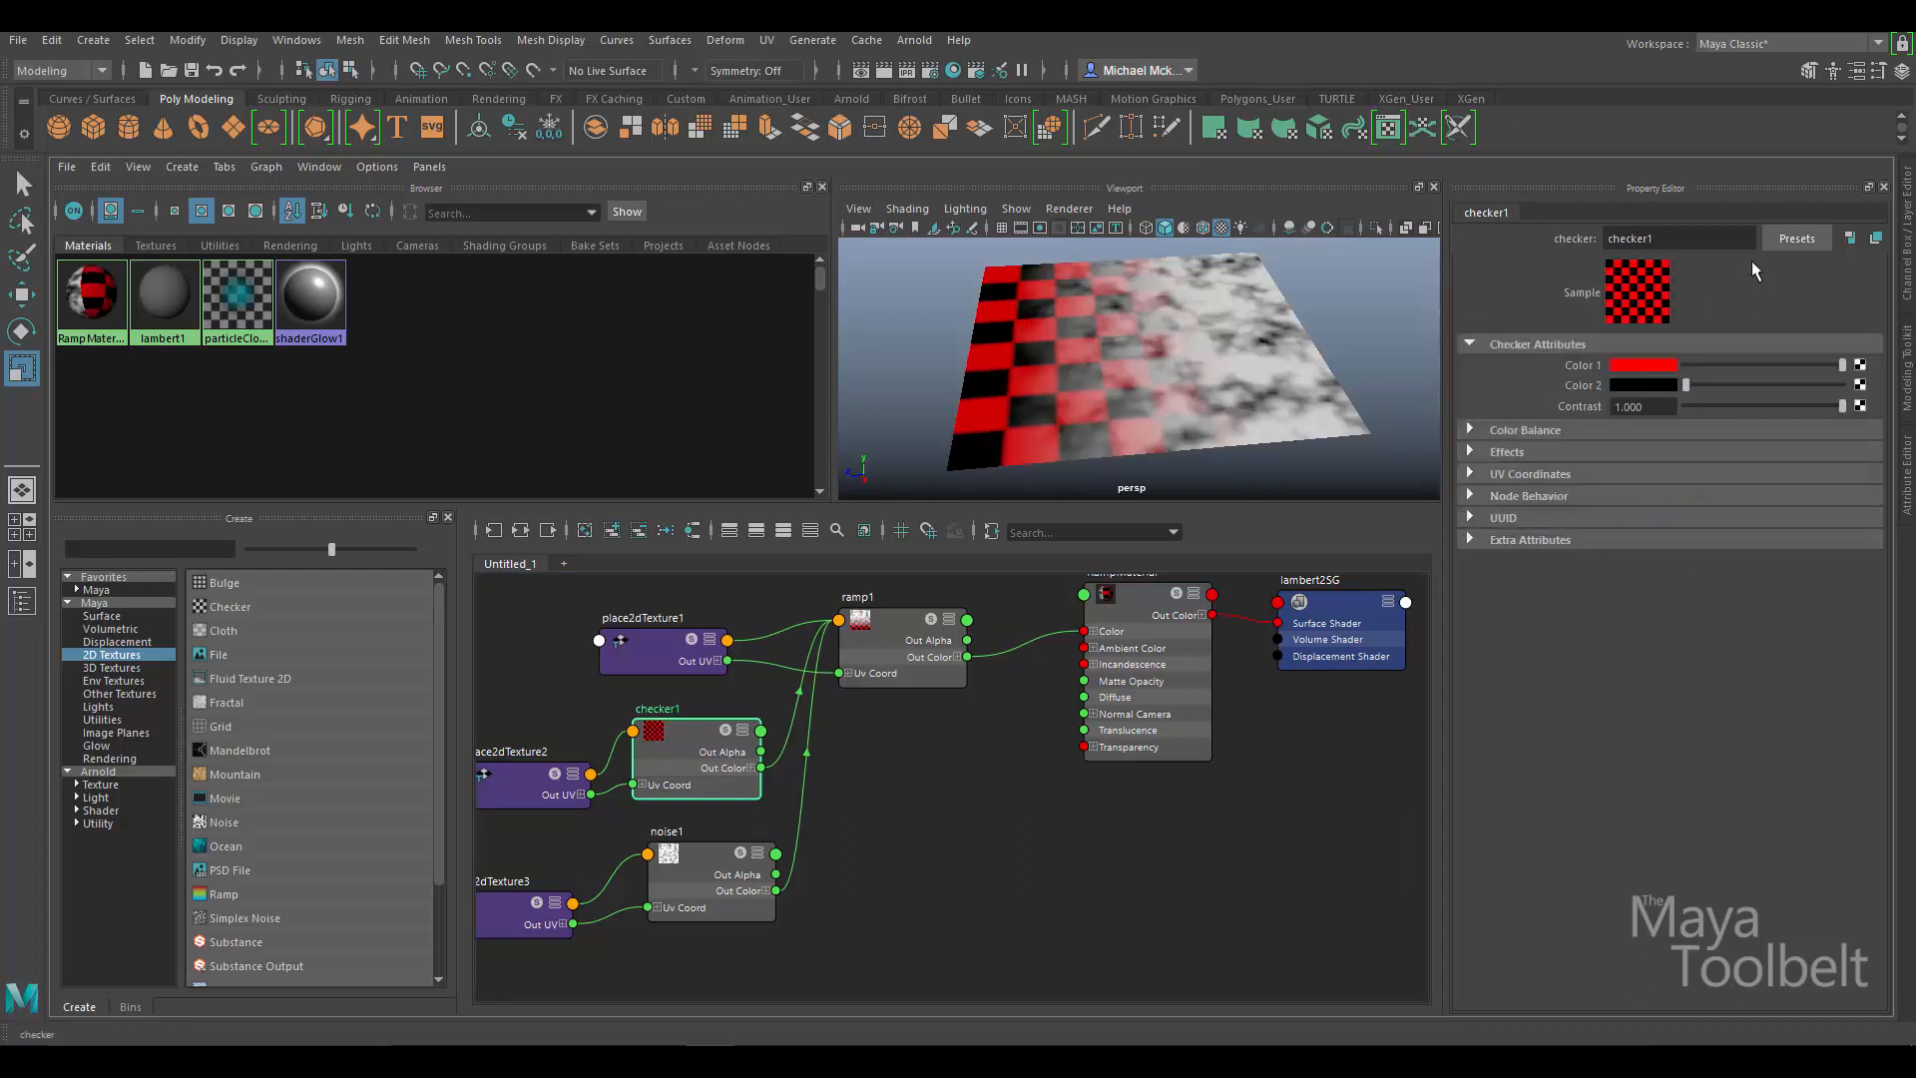
click(1653, 388)
click(1606, 340)
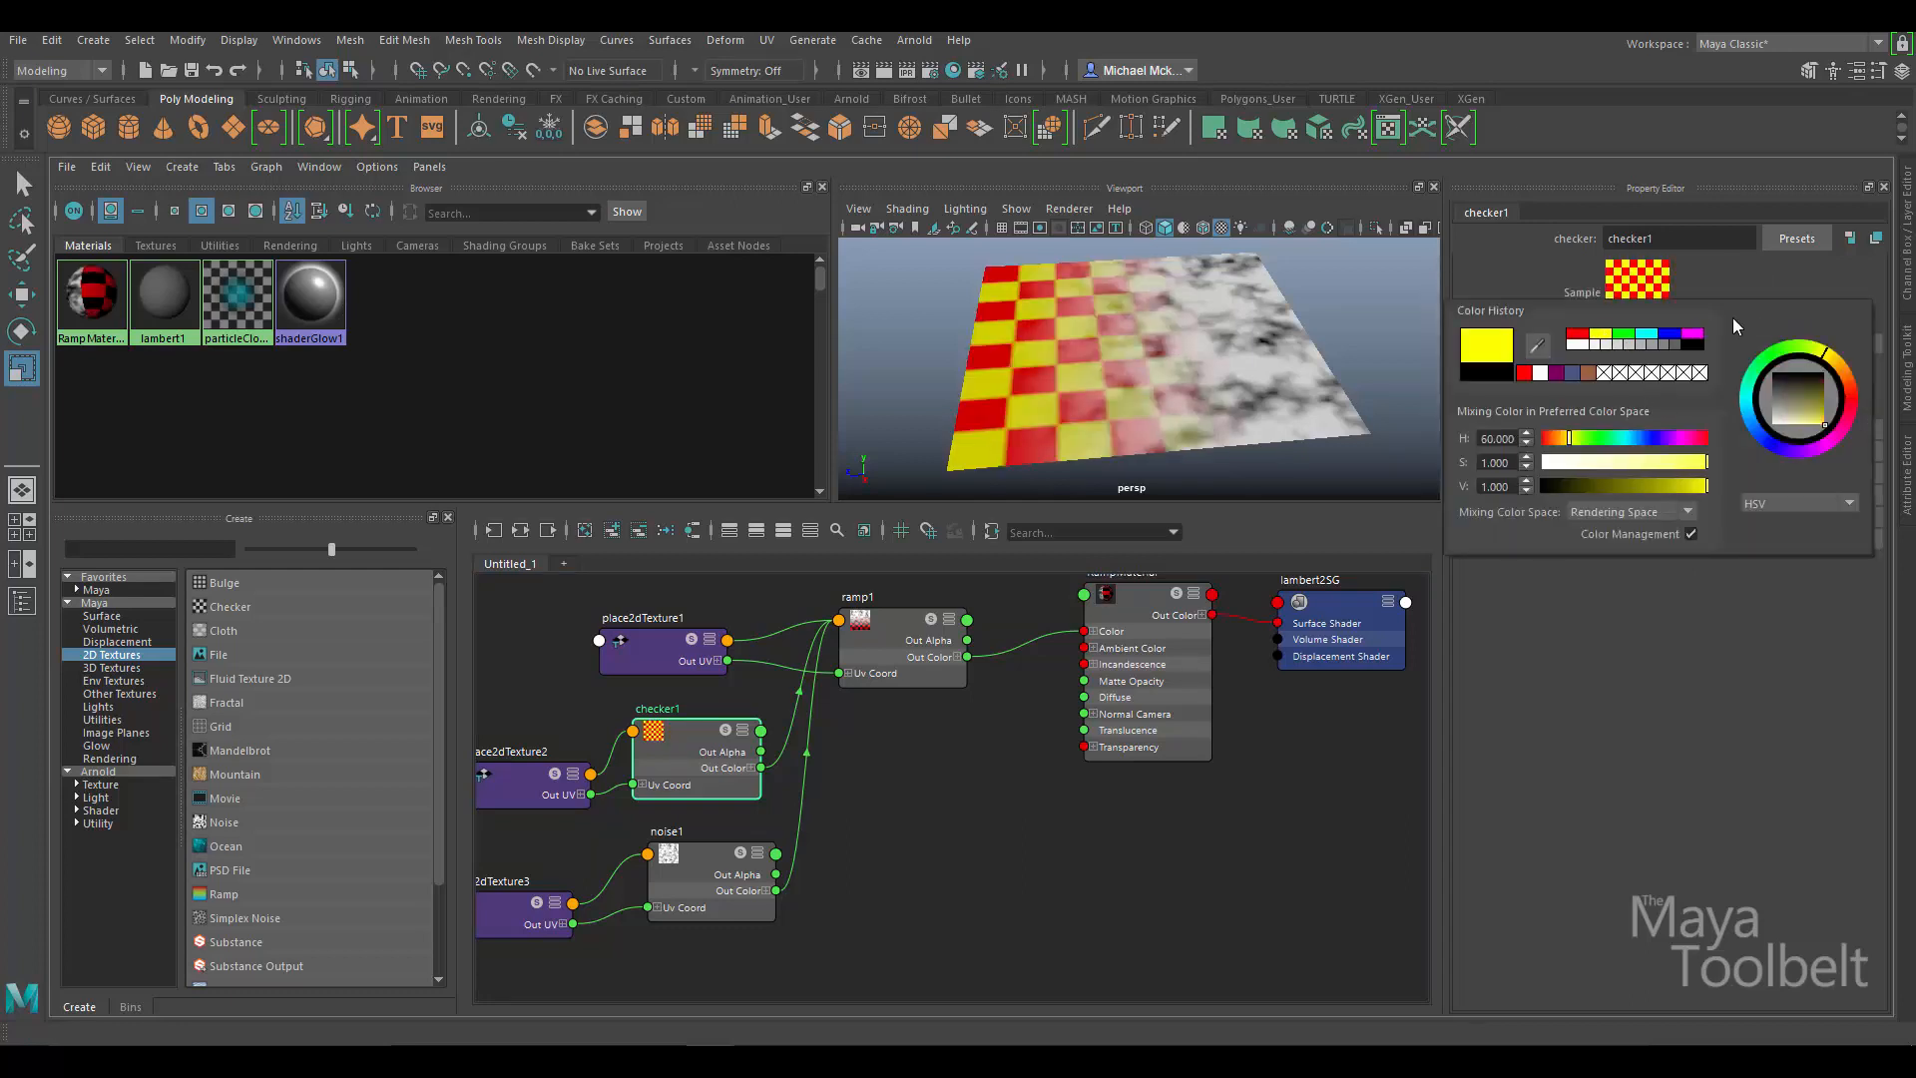
mouse_move(1128, 359)
alt+mouse_down()
mouse_move(1128, 399)
mouse_move(1136, 345)
alt+mouse_up()
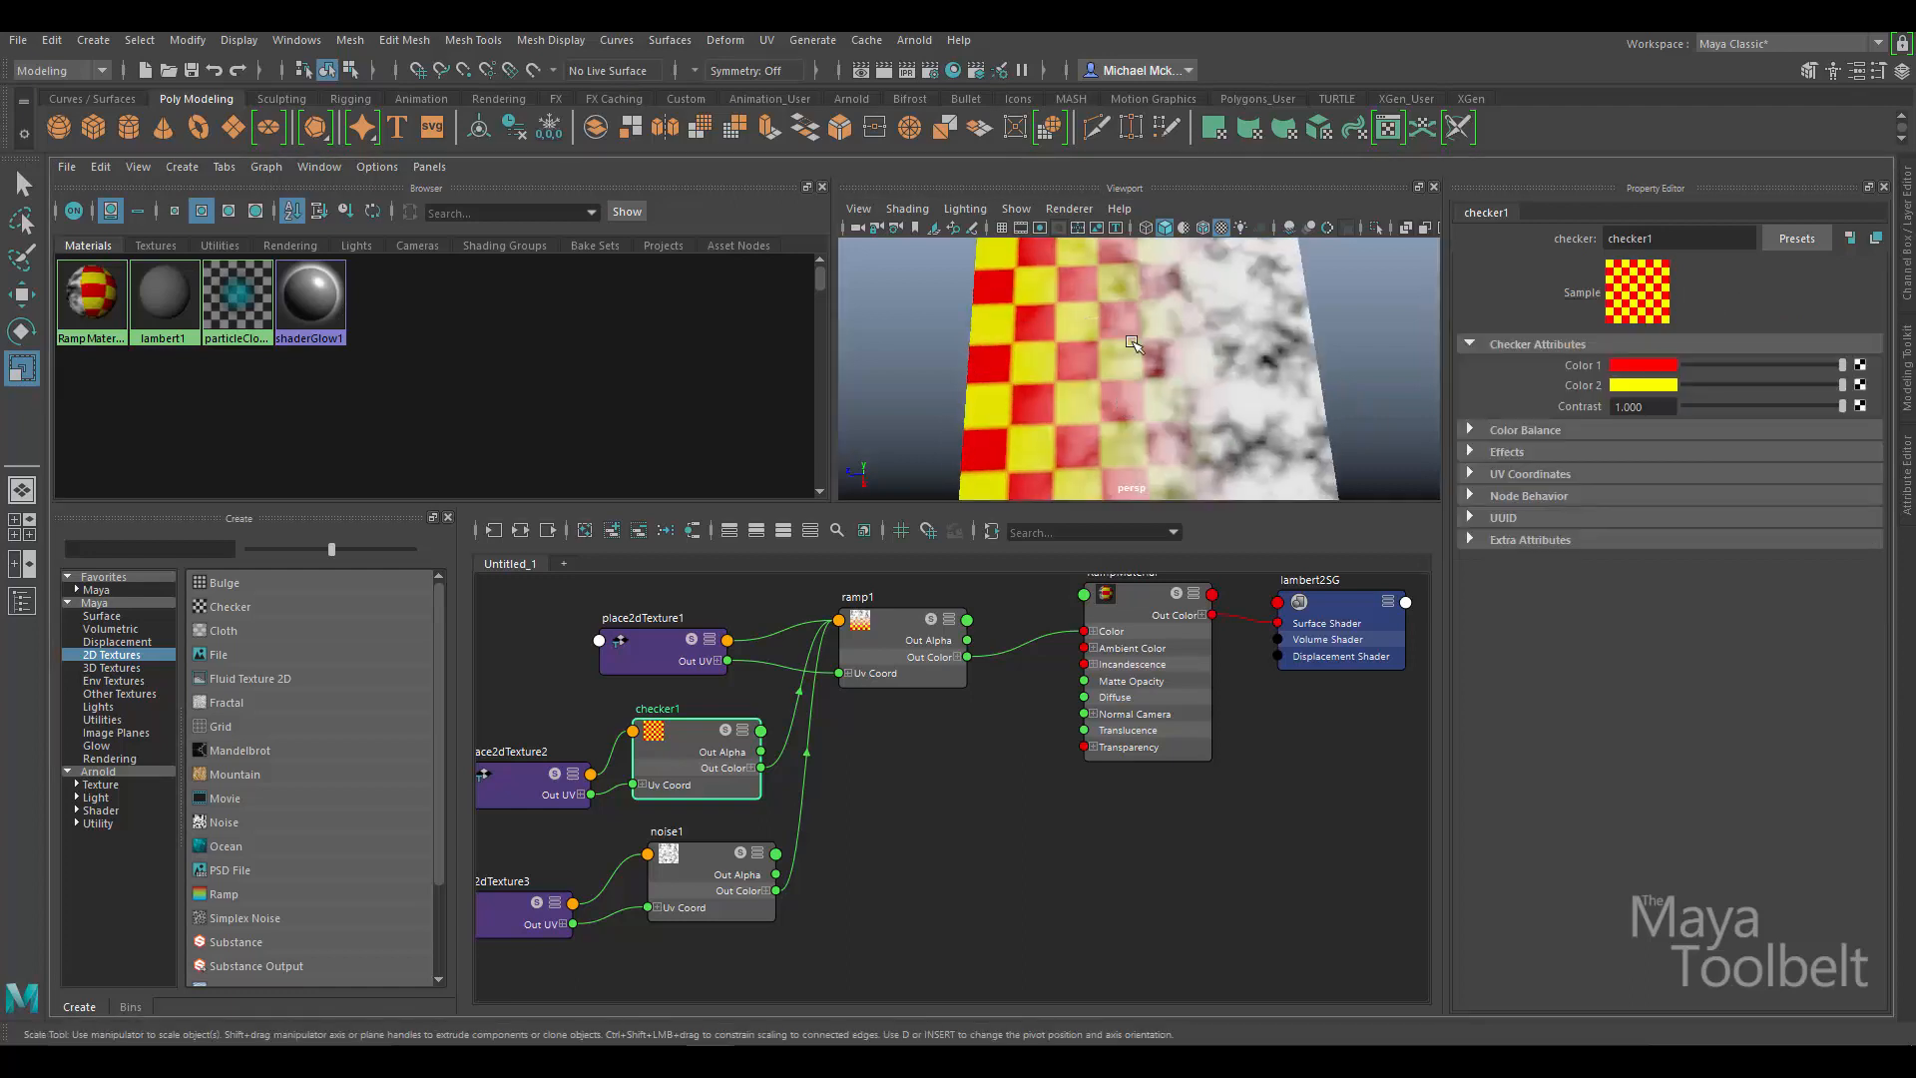
alt+drag(1282, 333, 1282, 409)
Add a third color marker to ramp1 at position 0.466, between the checker and noise markers.
click(898, 648)
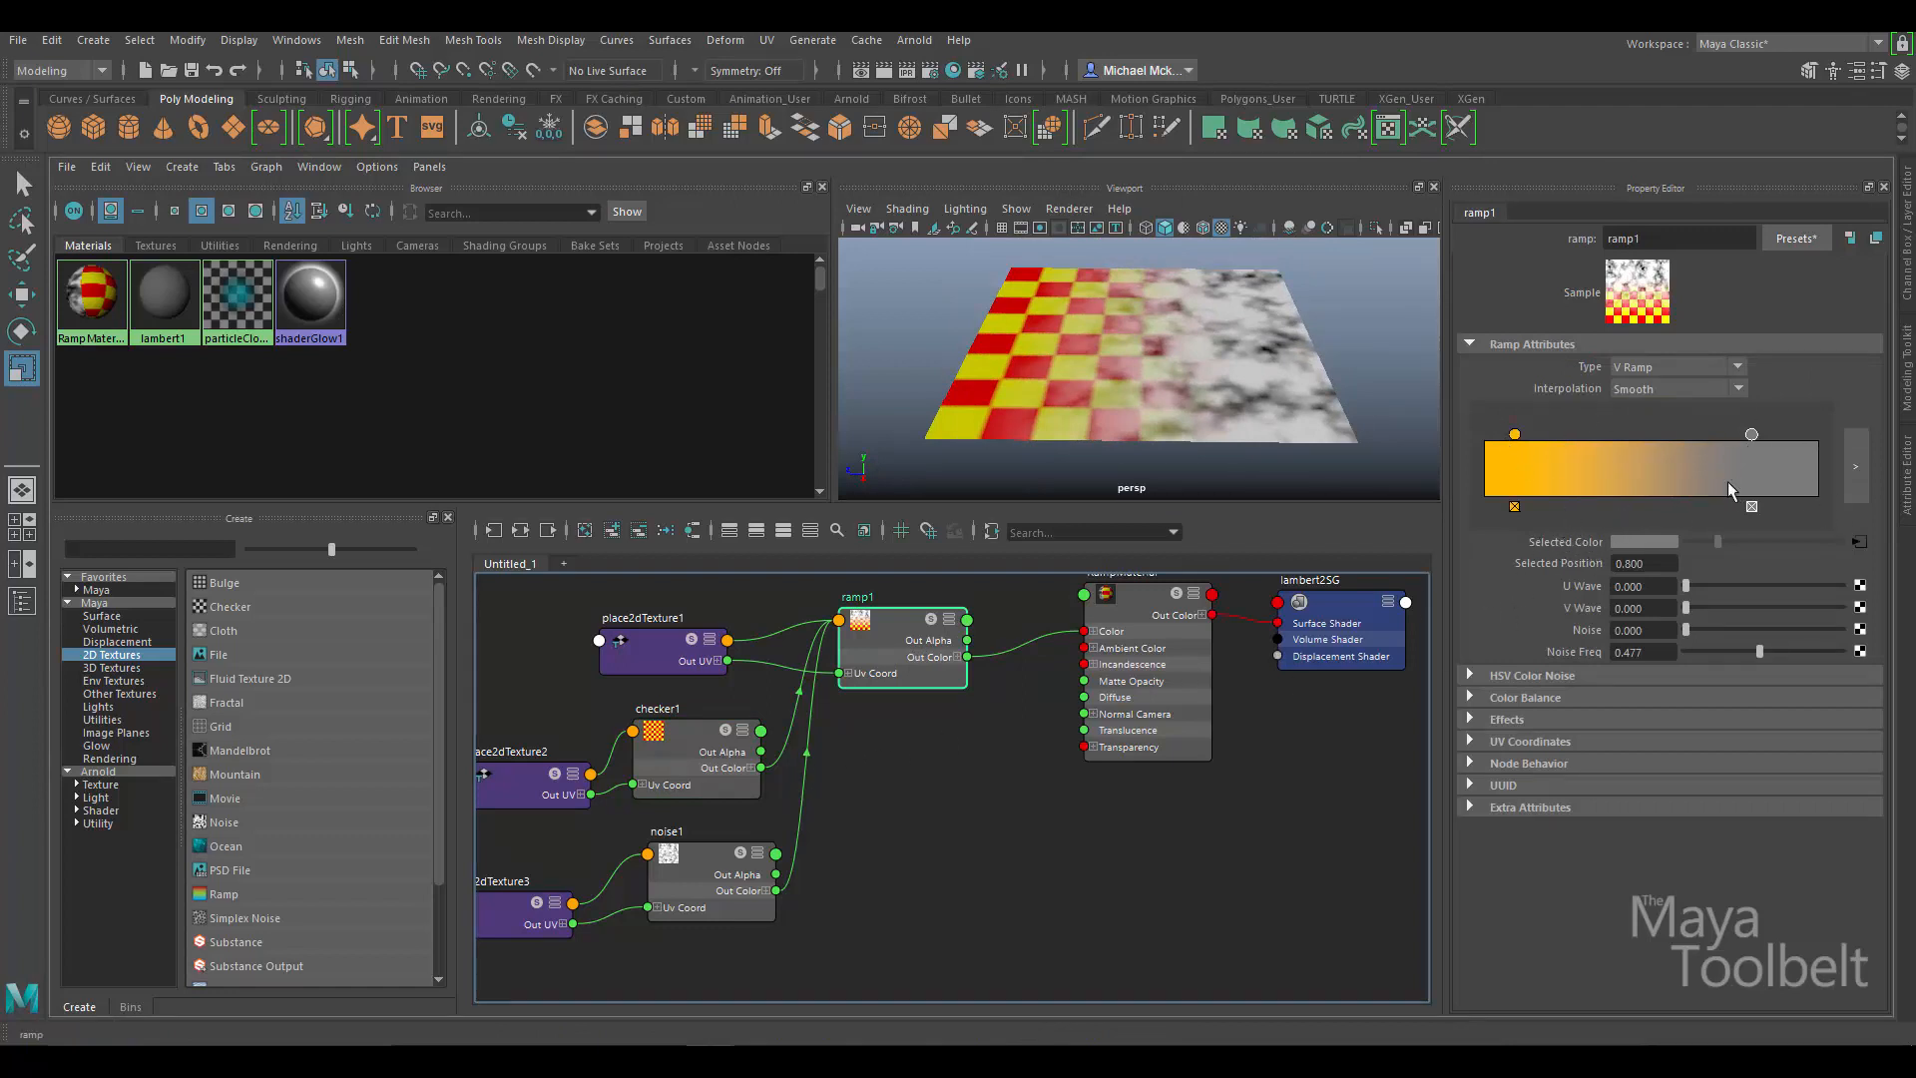
click(1640, 469)
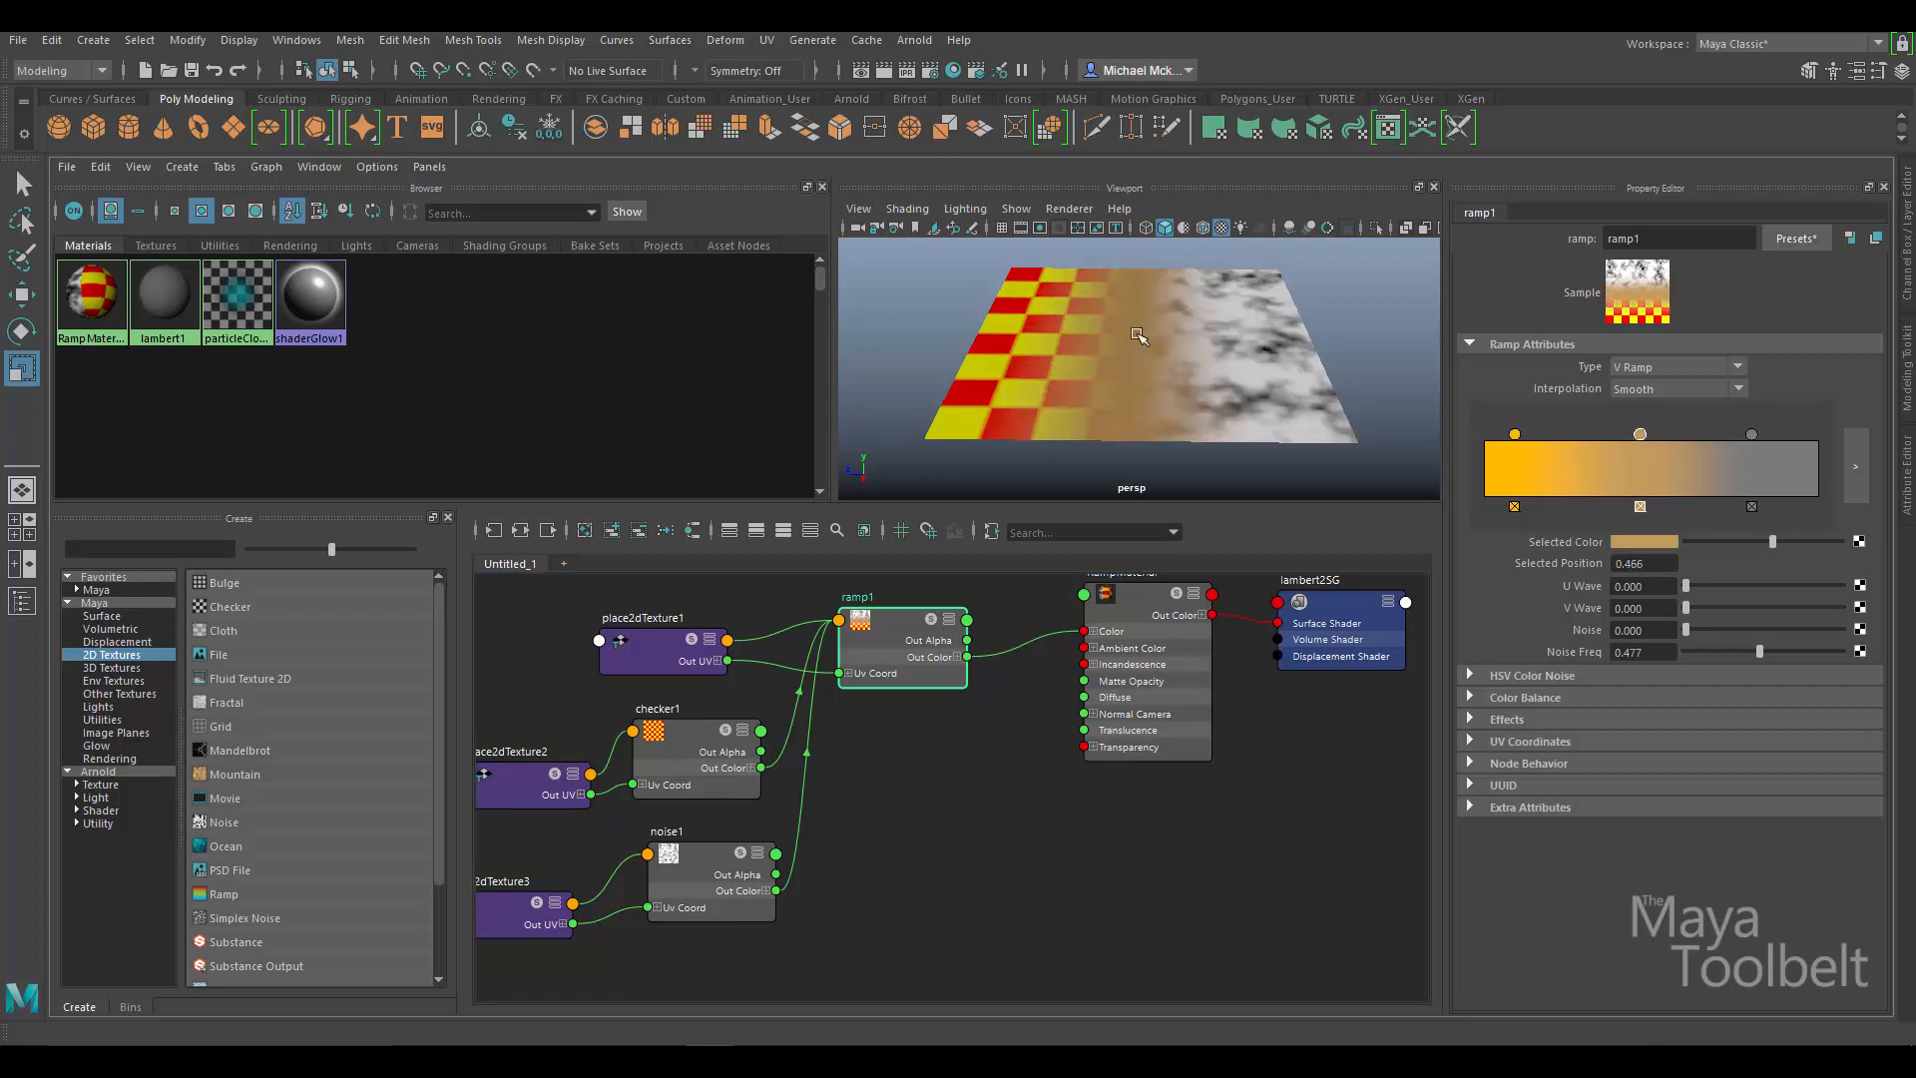
alt+drag(1192, 330, 1220, 387)
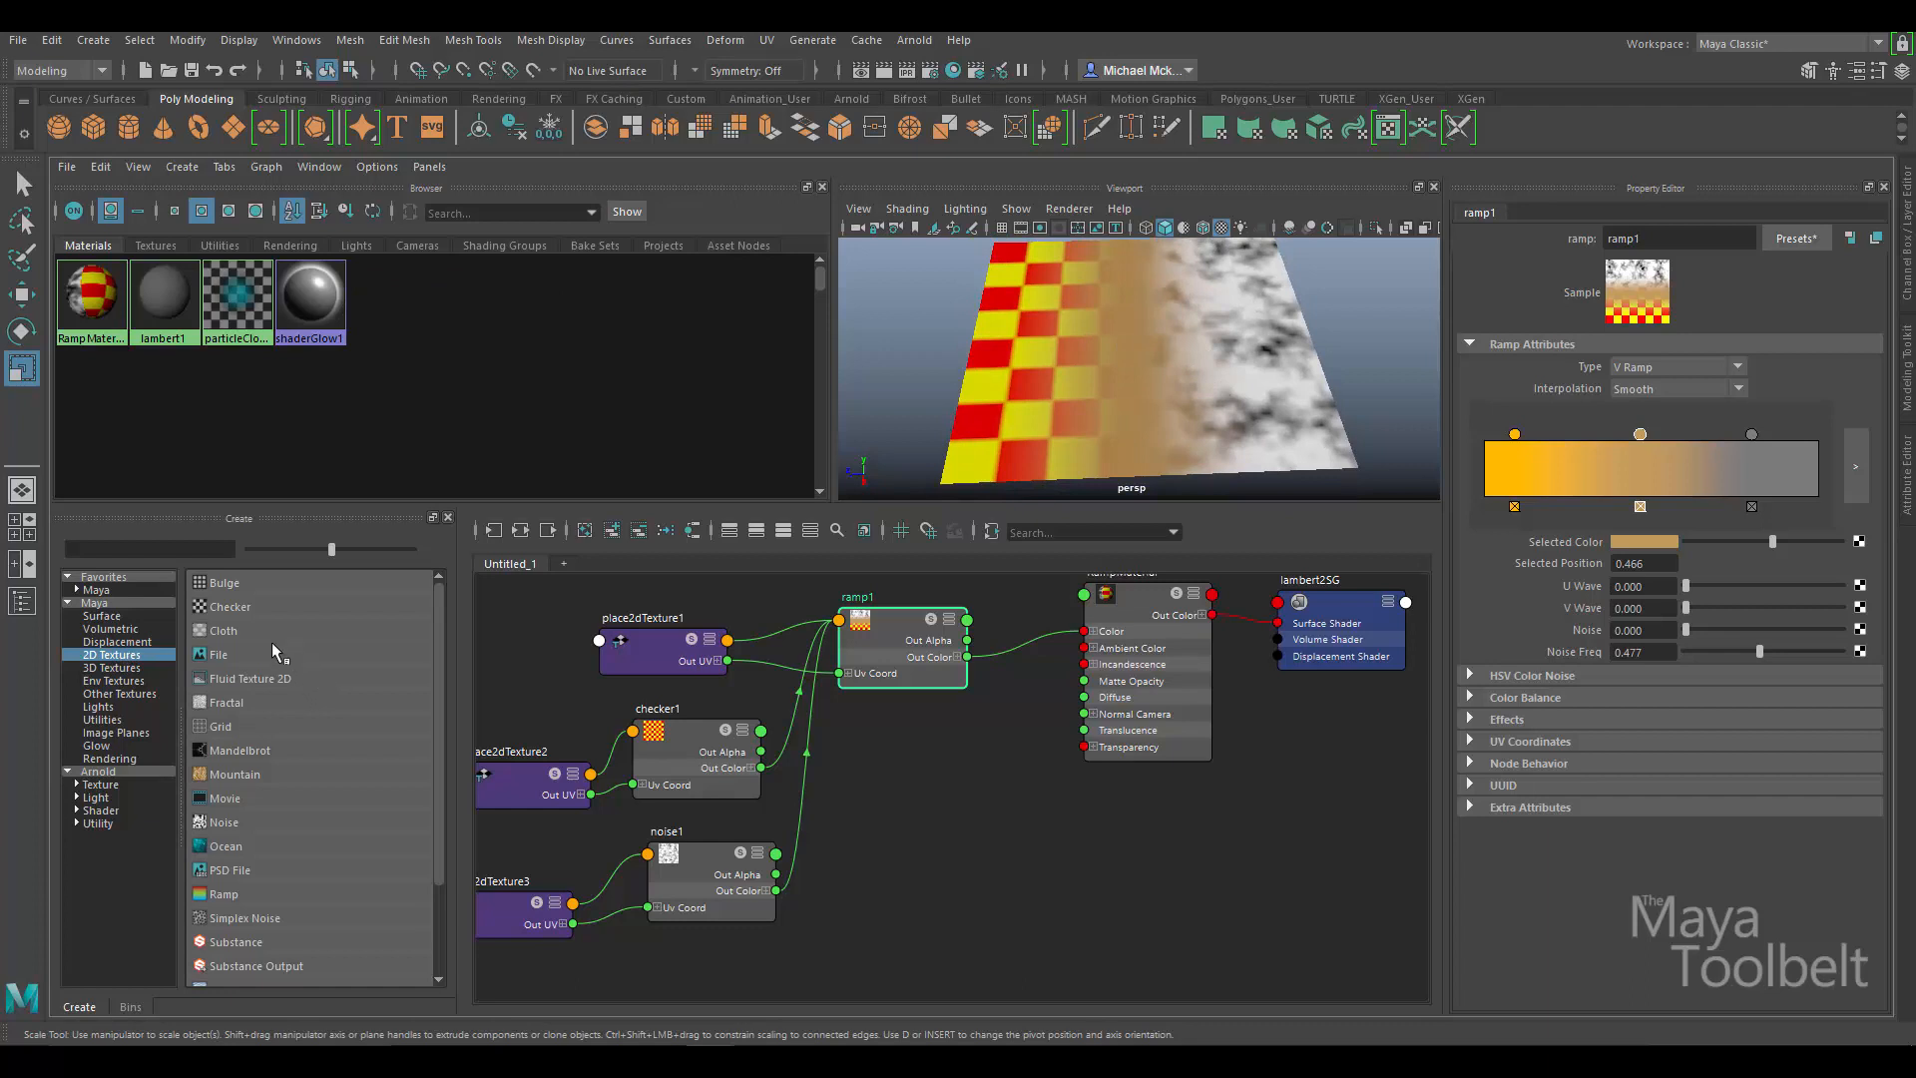
Create a Cloth 2D texture in the graph.
click(225, 633)
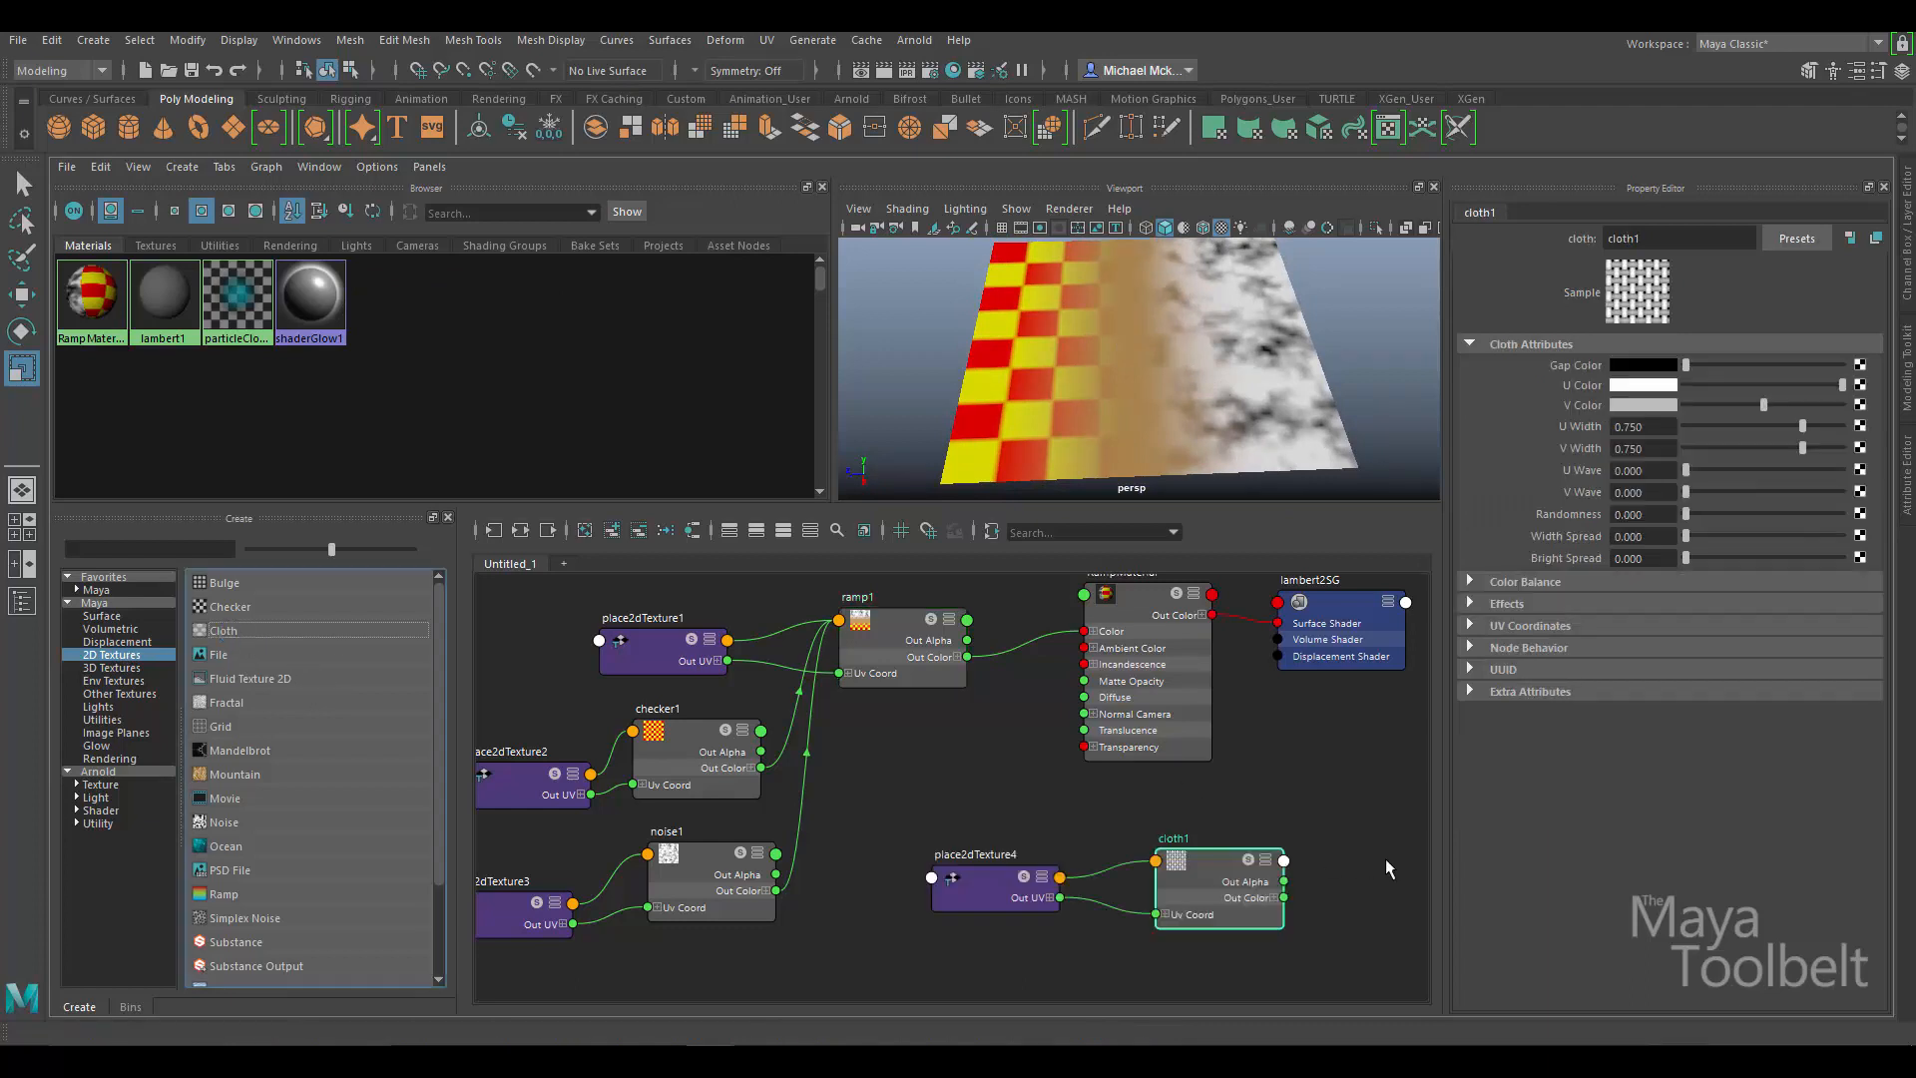
Connect cloth1 to the color of ramp1's middle marker at position 0.466, and inspect the blended plane from several angles.
click(880, 634)
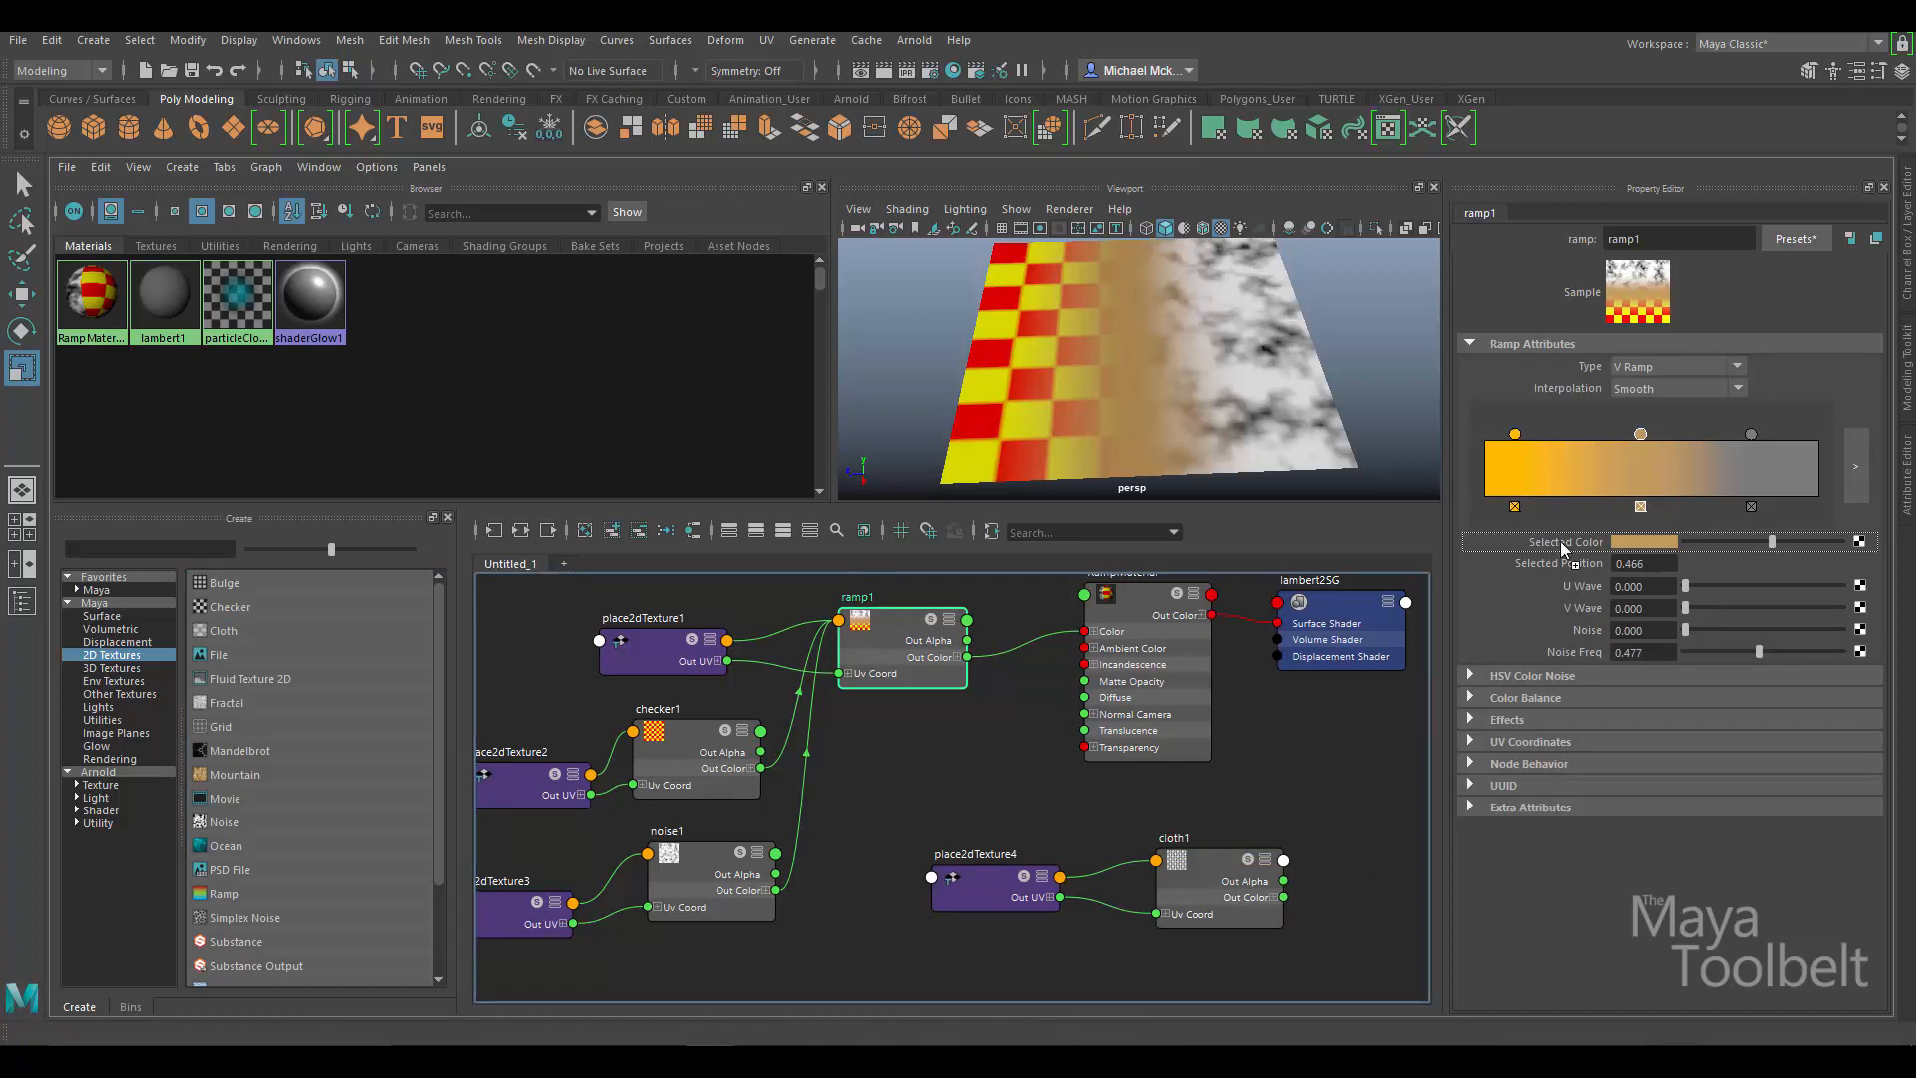
middle_drag(1563, 547, 1636, 542)
alt+drag(1247, 384, 1314, 372)
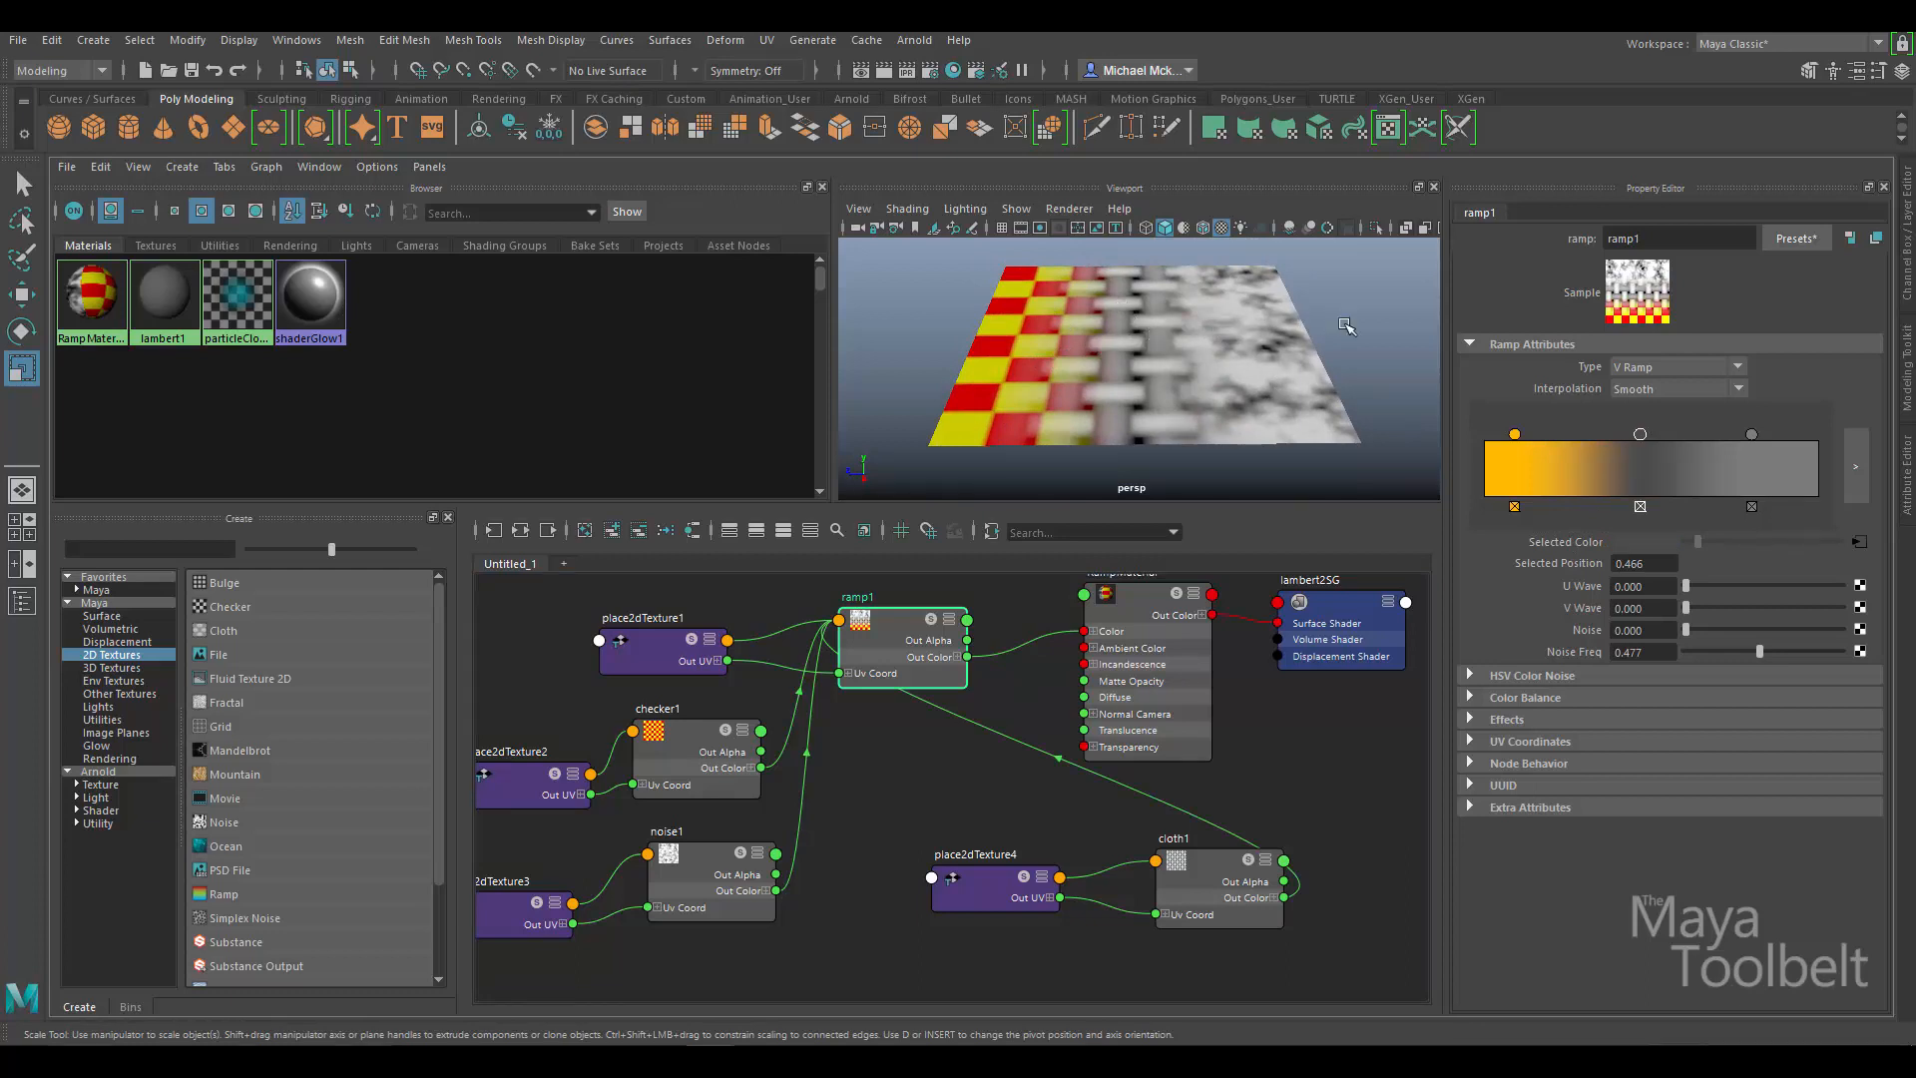
alt+drag(1282, 342, 1303, 301)
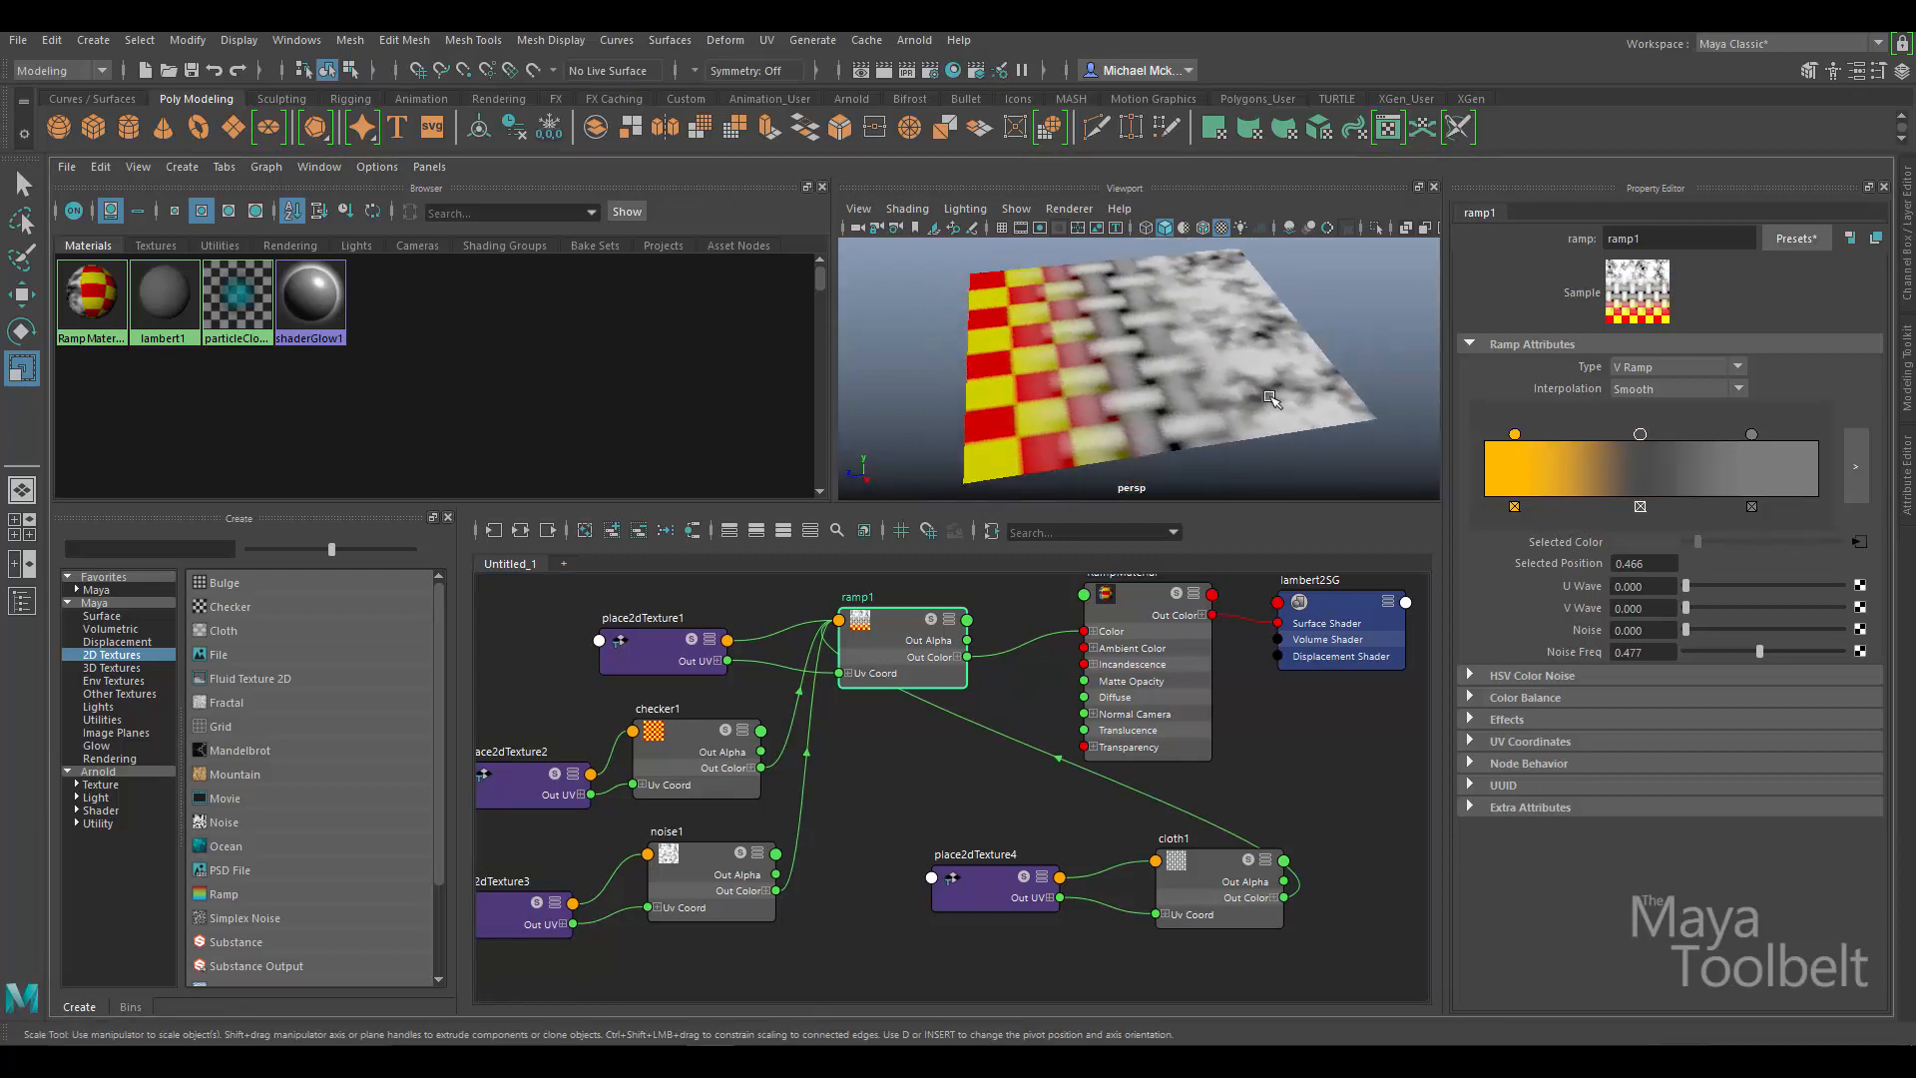
alt+drag(1260, 407, 1041, 306)
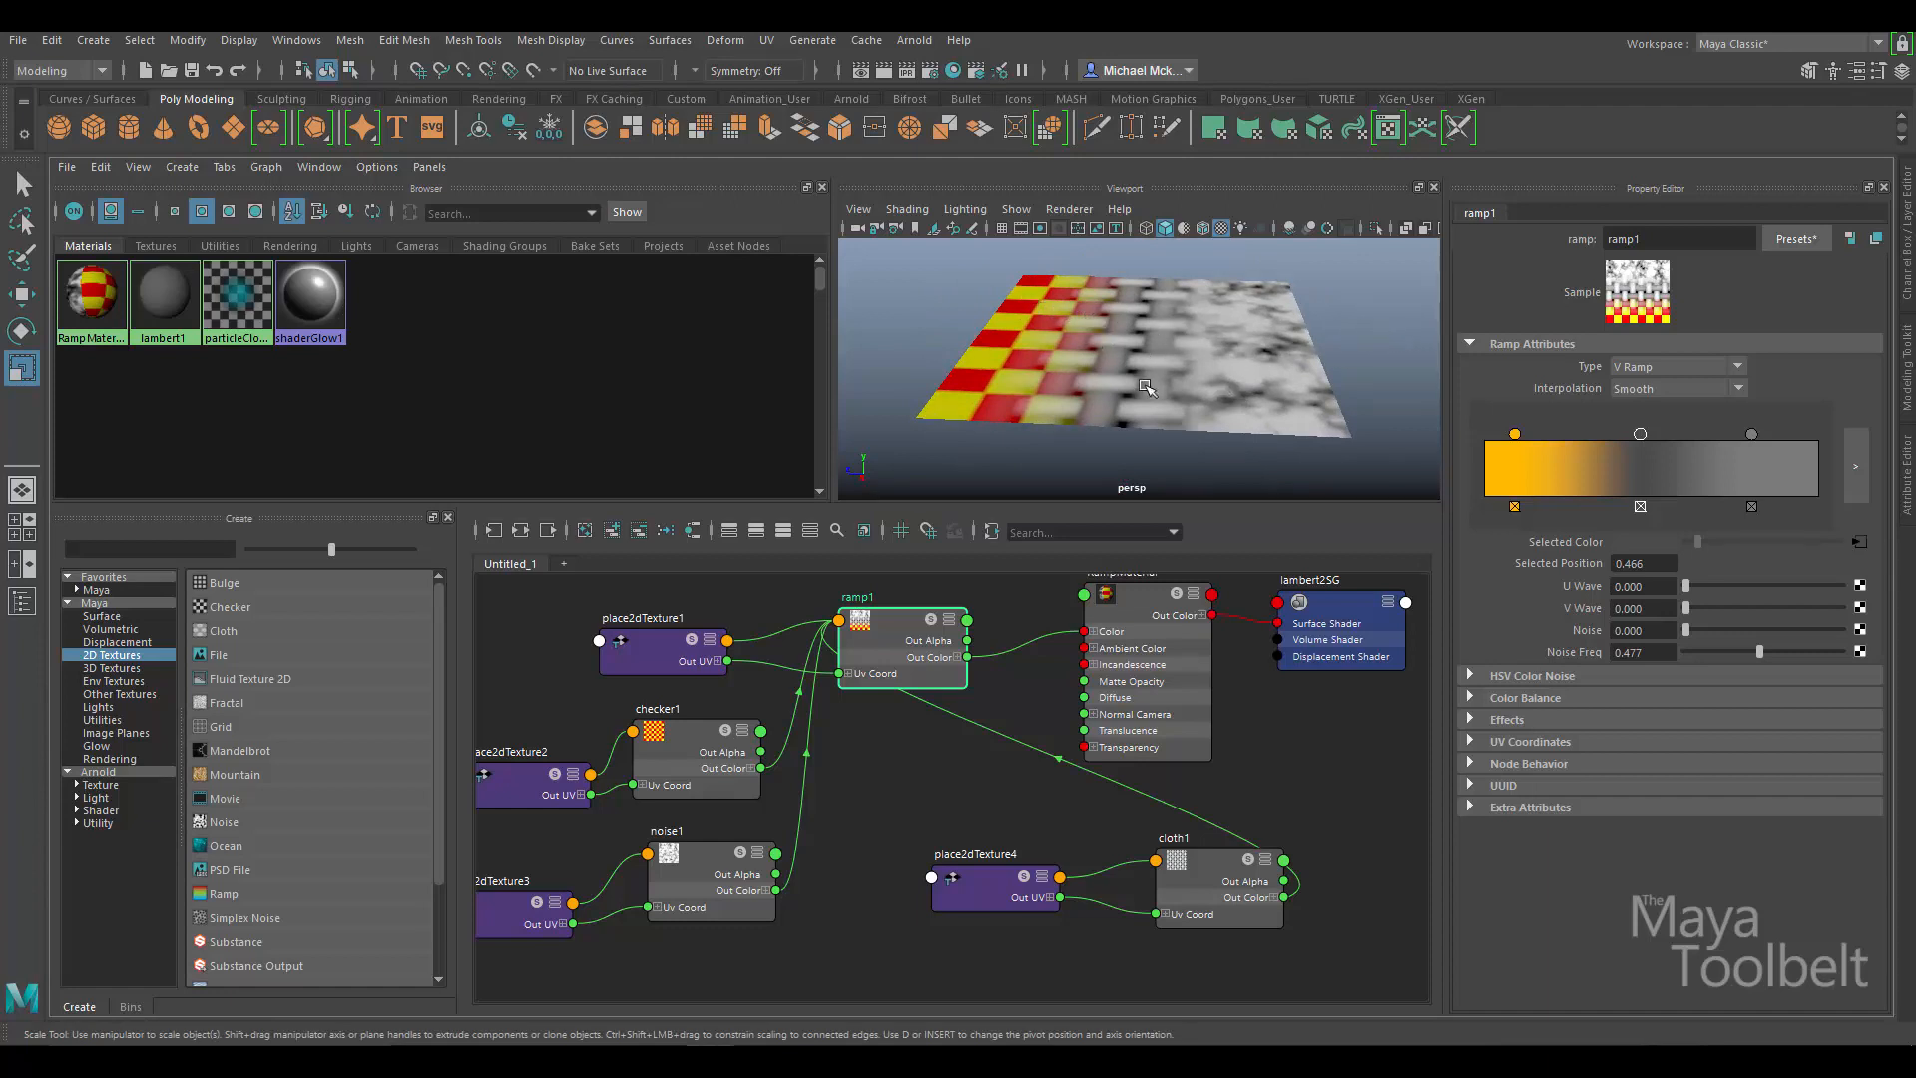
Move cloth1 and its placement node below noise1, and slightly reposition ramp1 in the graph.
drag(884, 633, 924, 637)
drag(1187, 903, 651, 1002)
alt+right_drag(954, 749, 1020, 672)
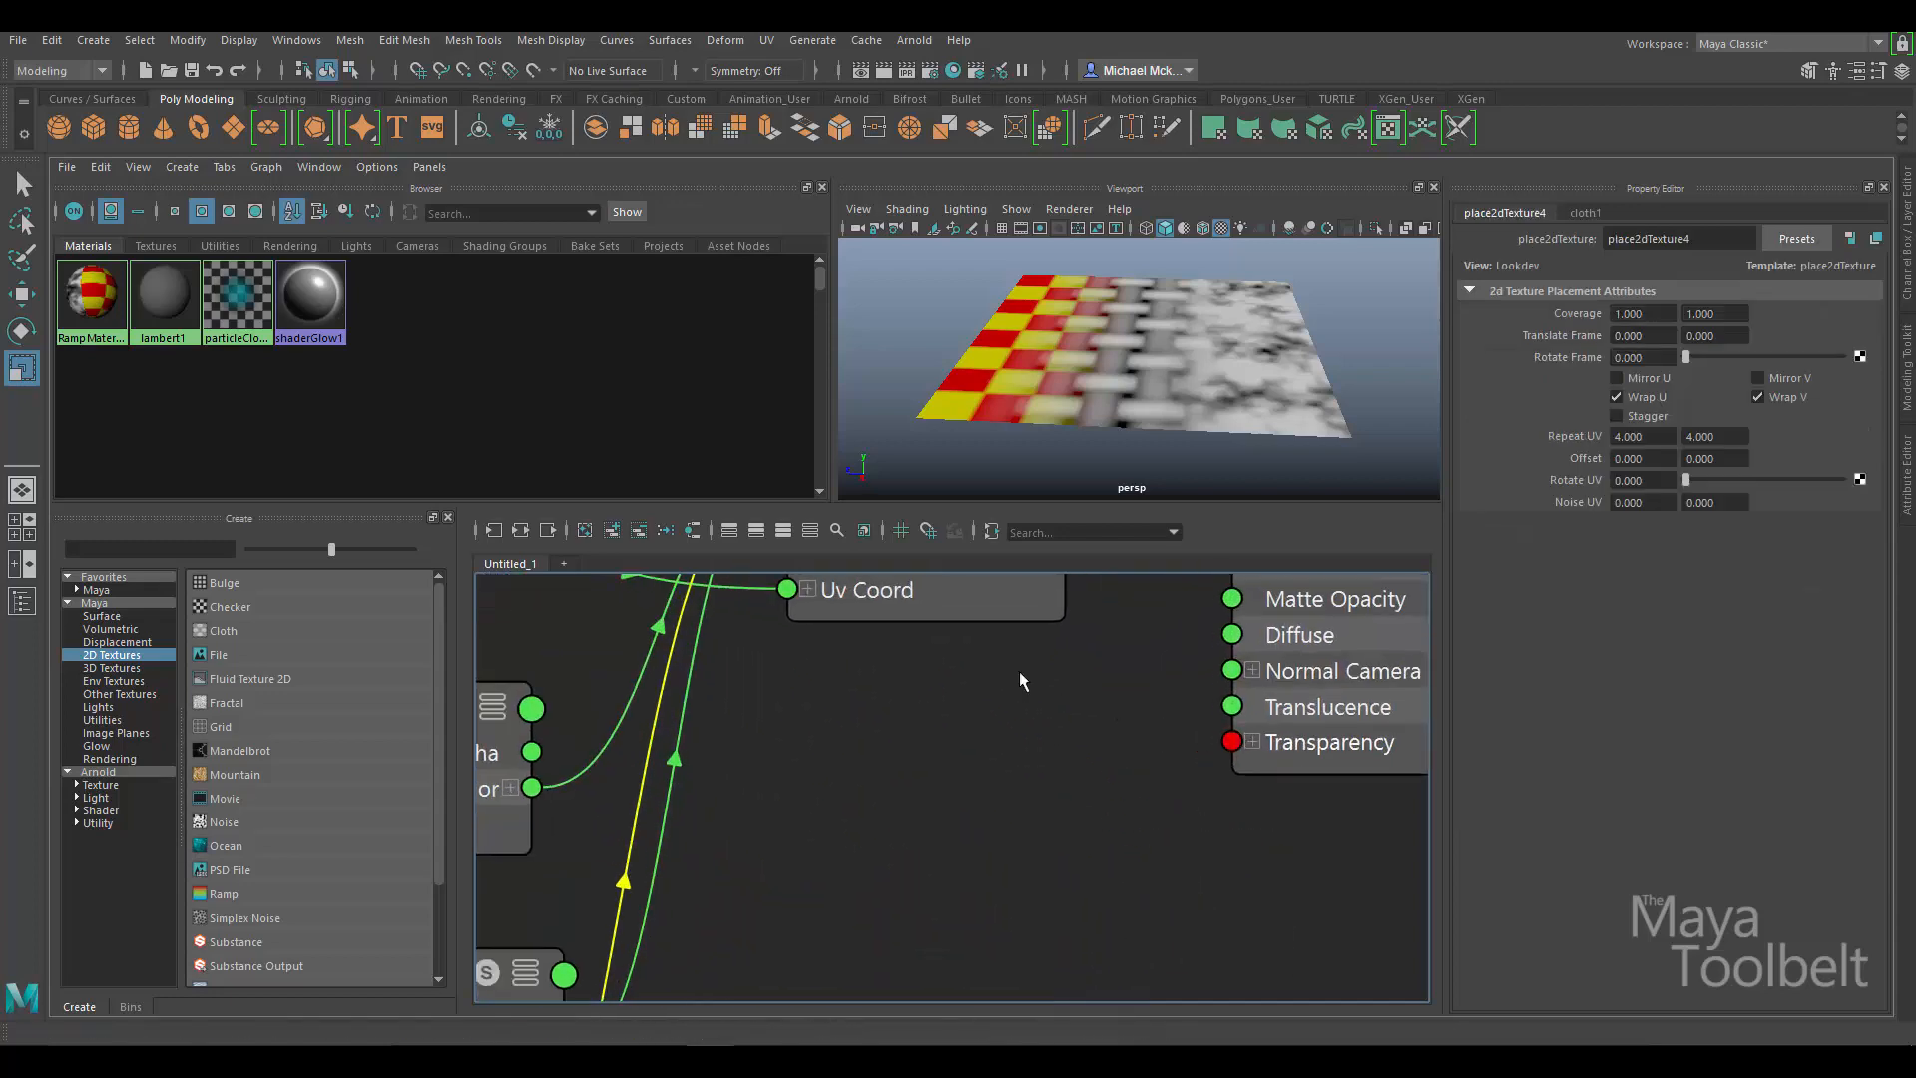
alt+middle_drag(1020, 673, 1000, 888)
alt+right_drag(1000, 887, 1044, 850)
drag(900, 778, 896, 812)
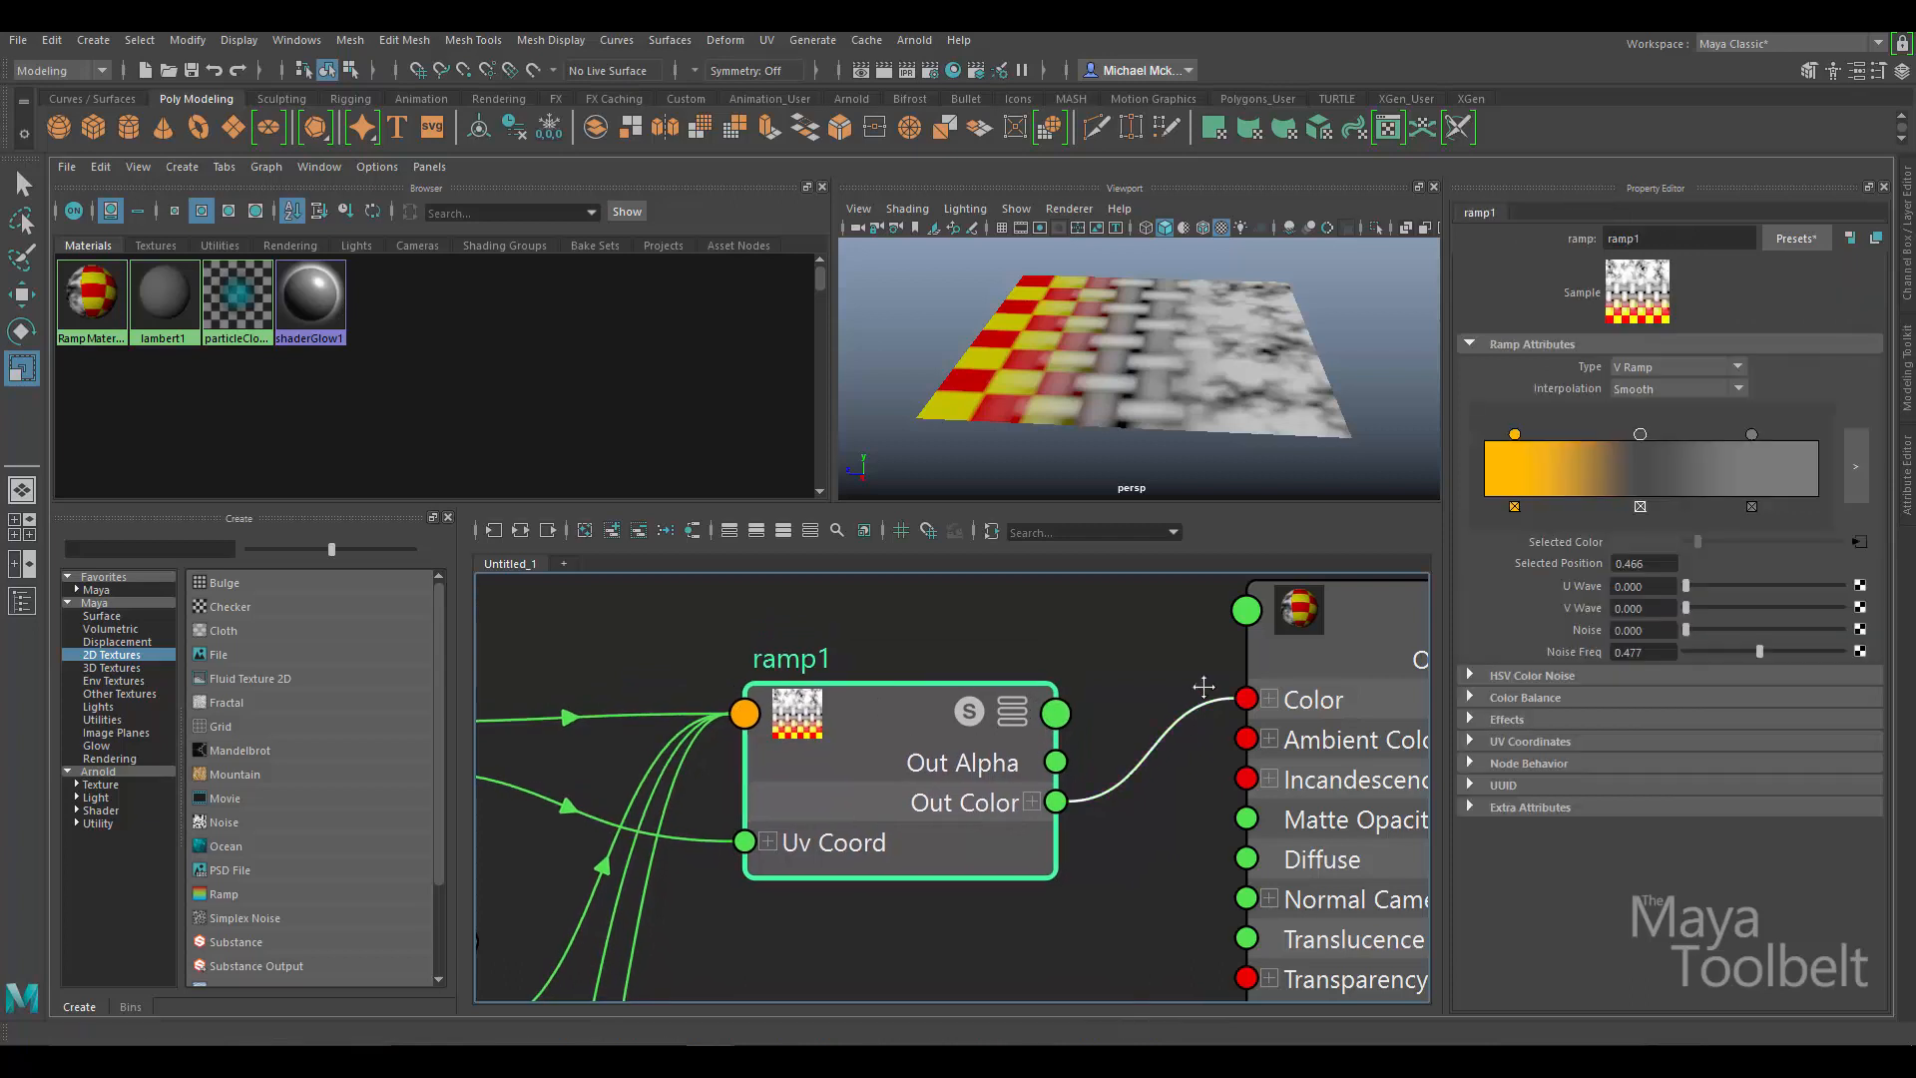
alt+middle_drag(988, 714, 1003, 660)
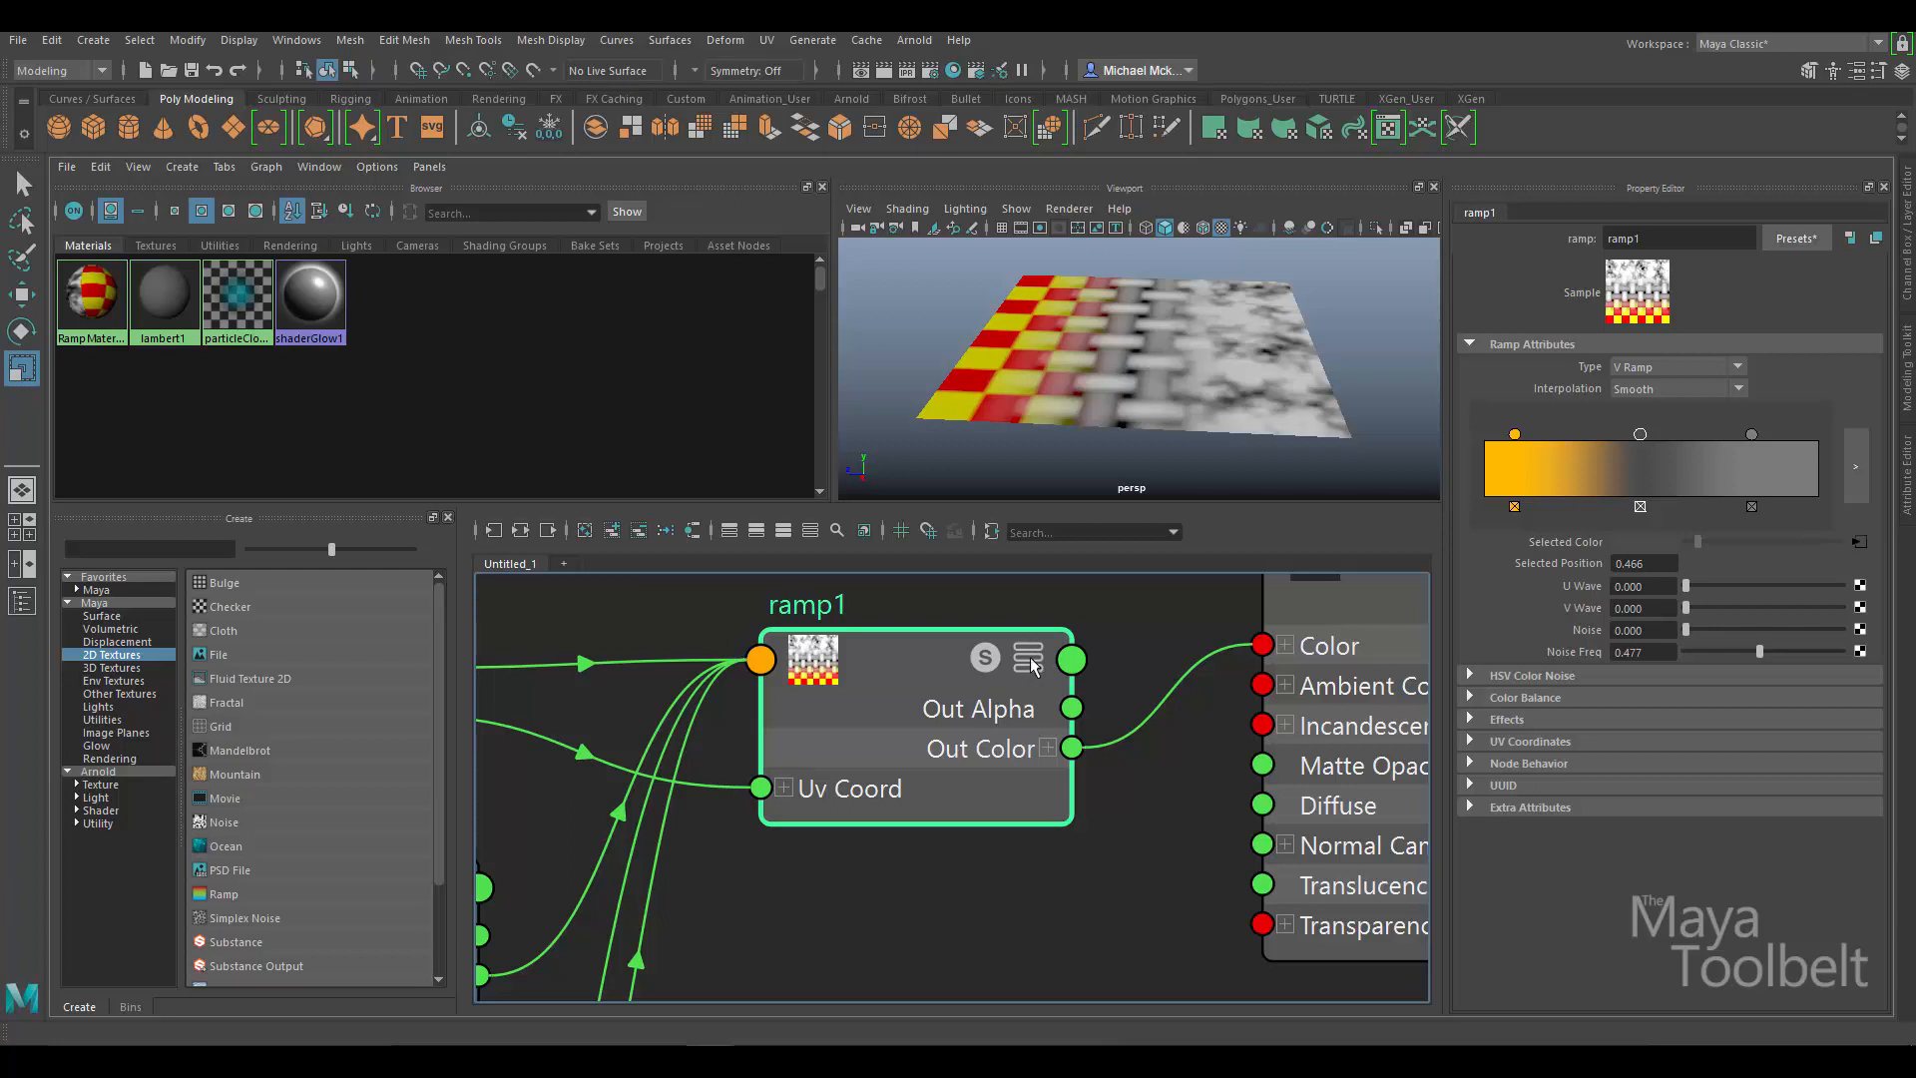
Switch ramp1's node display to its connected attributes and examine the links into Color Entry List.
click(1029, 659)
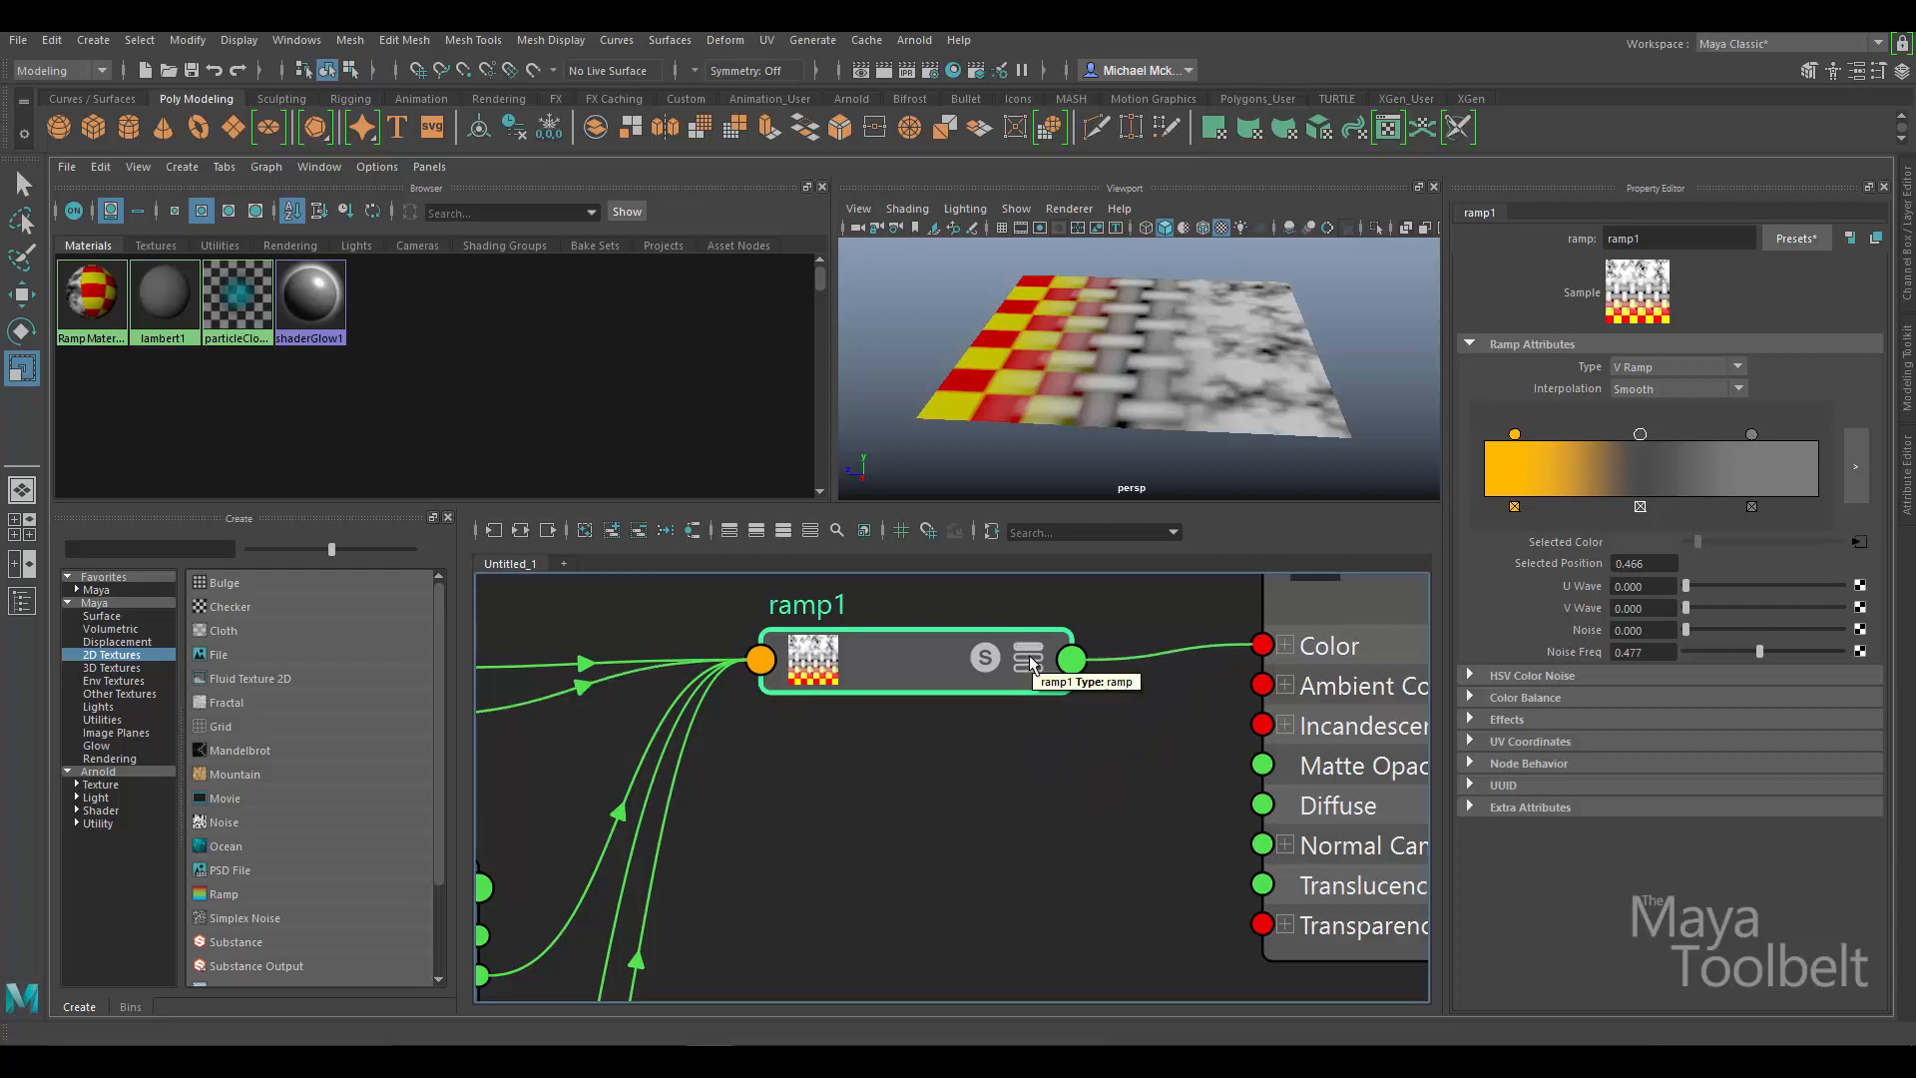
click(1029, 659)
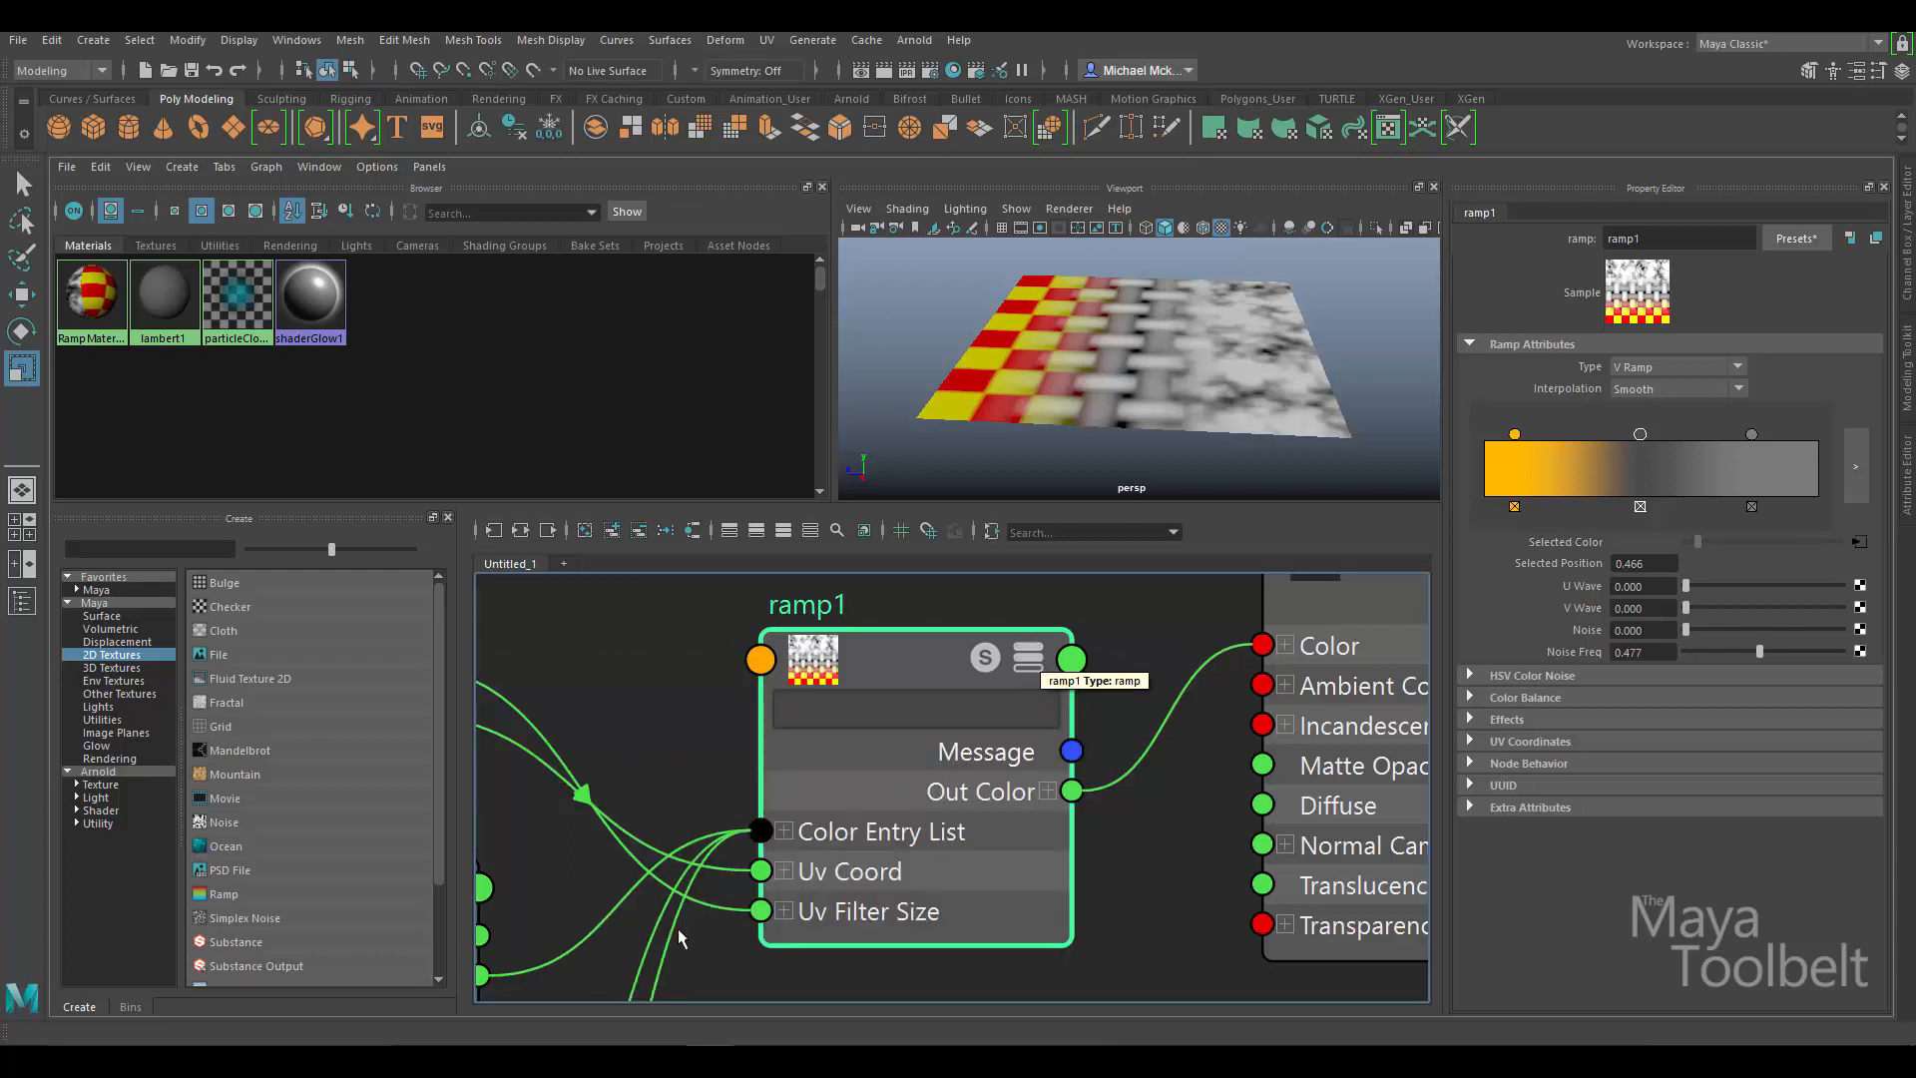
alt+middle_drag(1188, 803, 1284, 741)
scroll(1284, 740, down, 3)
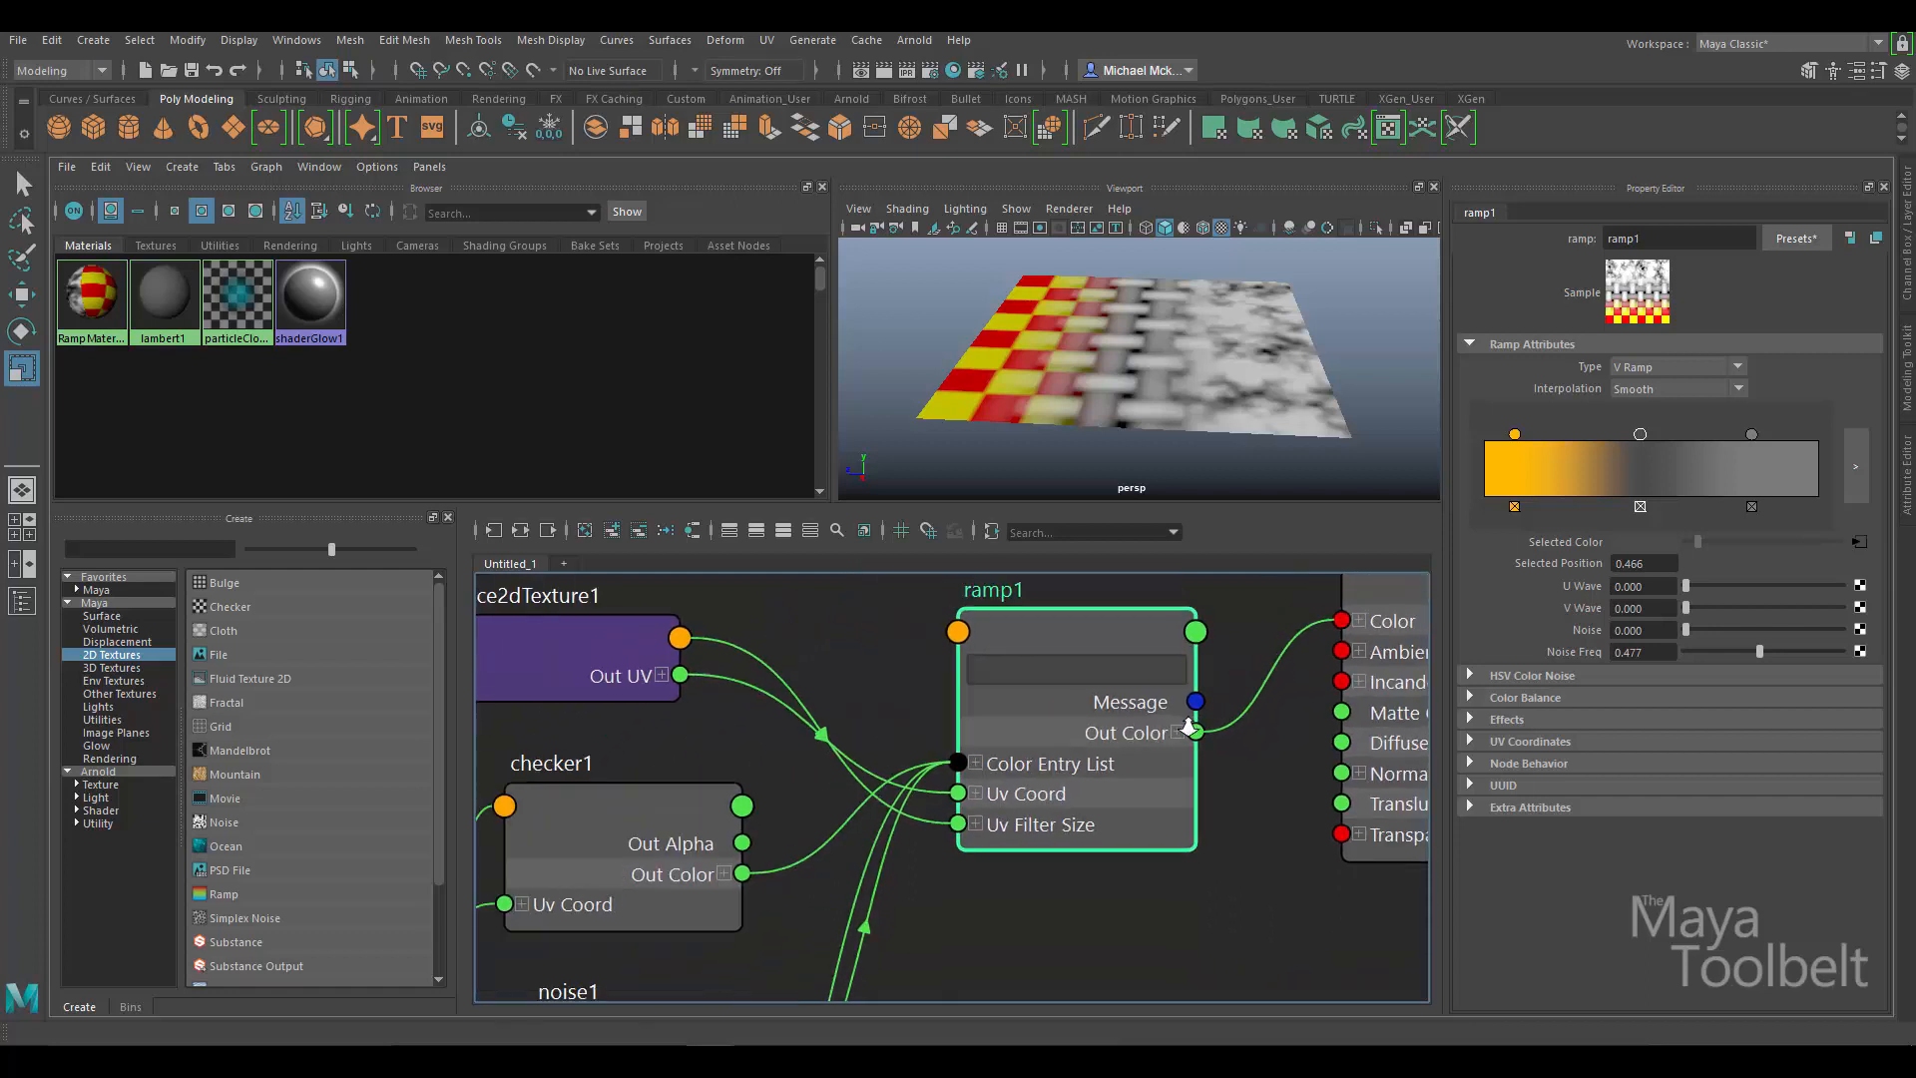
alt+middle_drag(932, 906, 1069, 843)
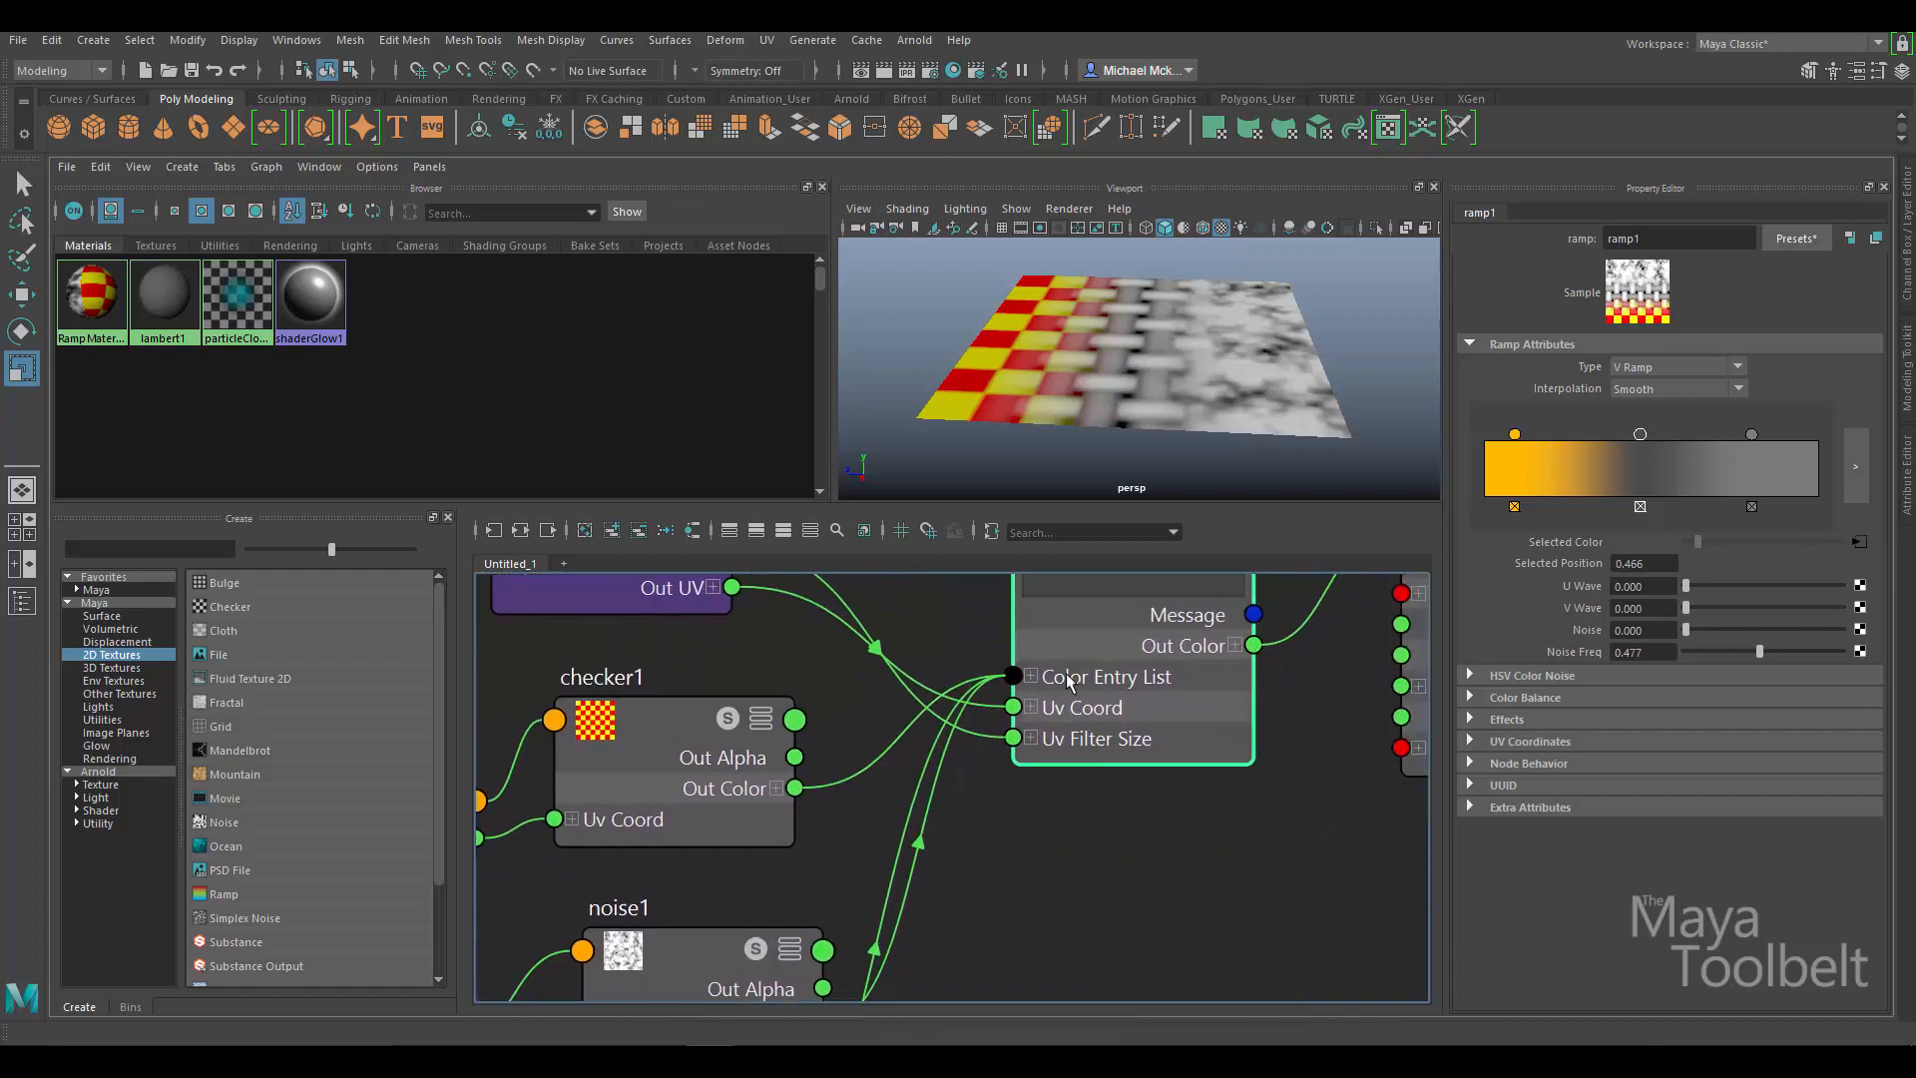
alt+middle_drag(1308, 694, 1154, 787)
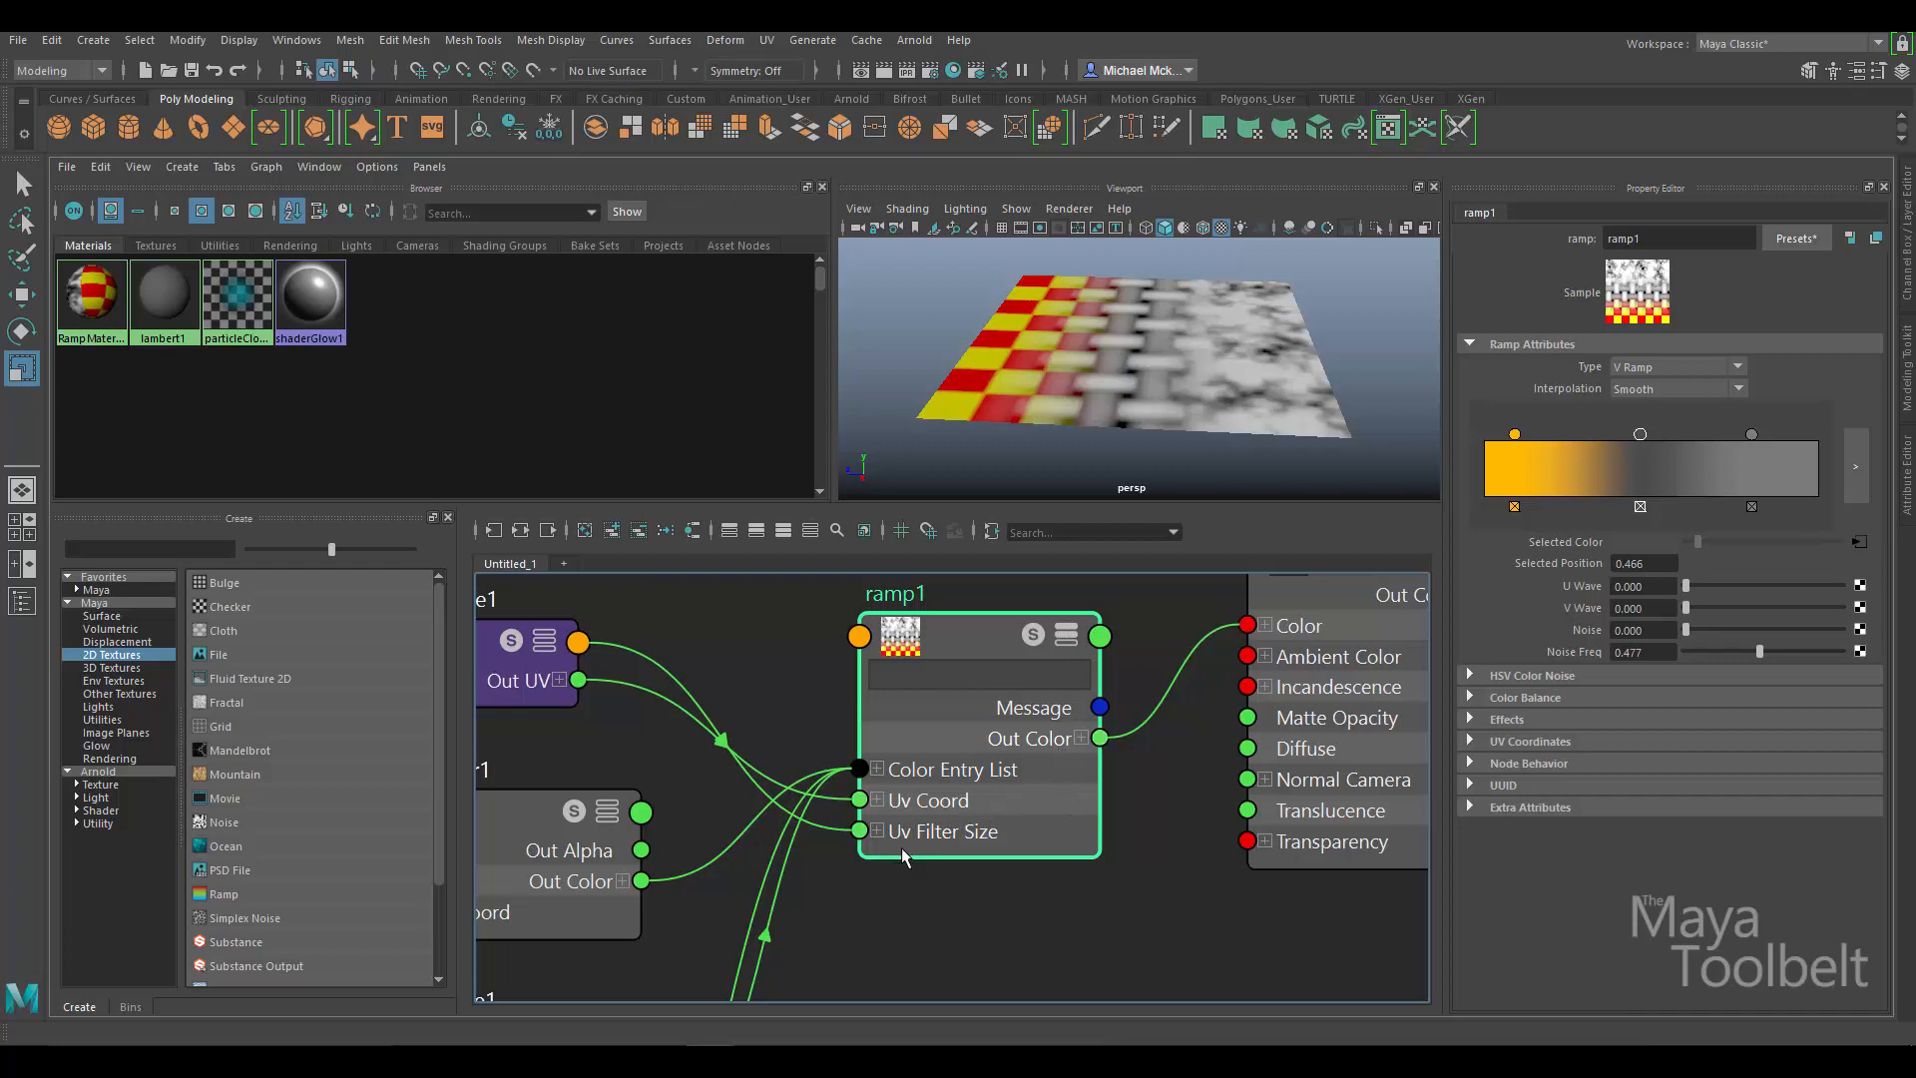
Expand ramp1's Color Entry List, then Color Entry List[1] and its Color channels, and examine which textures feed the entries.
click(877, 769)
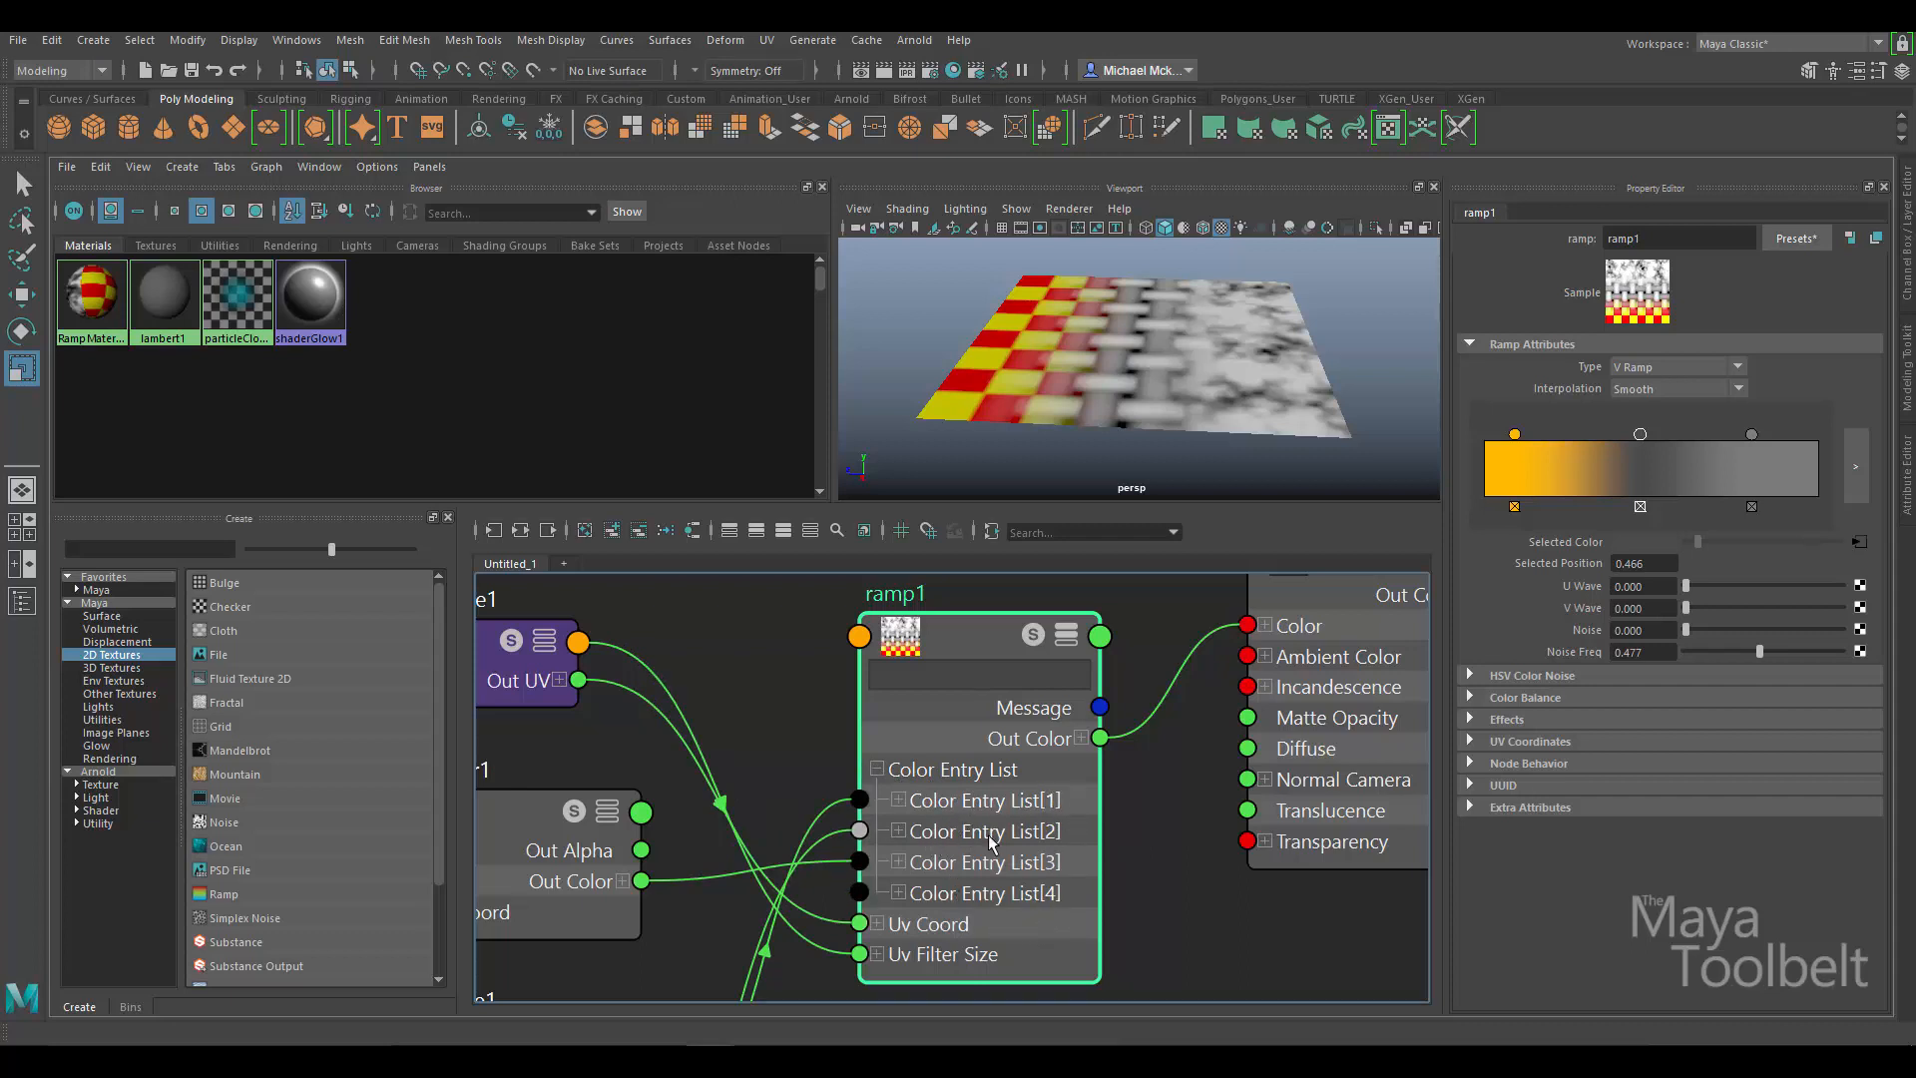
middle_drag(1169, 876, 1245, 750)
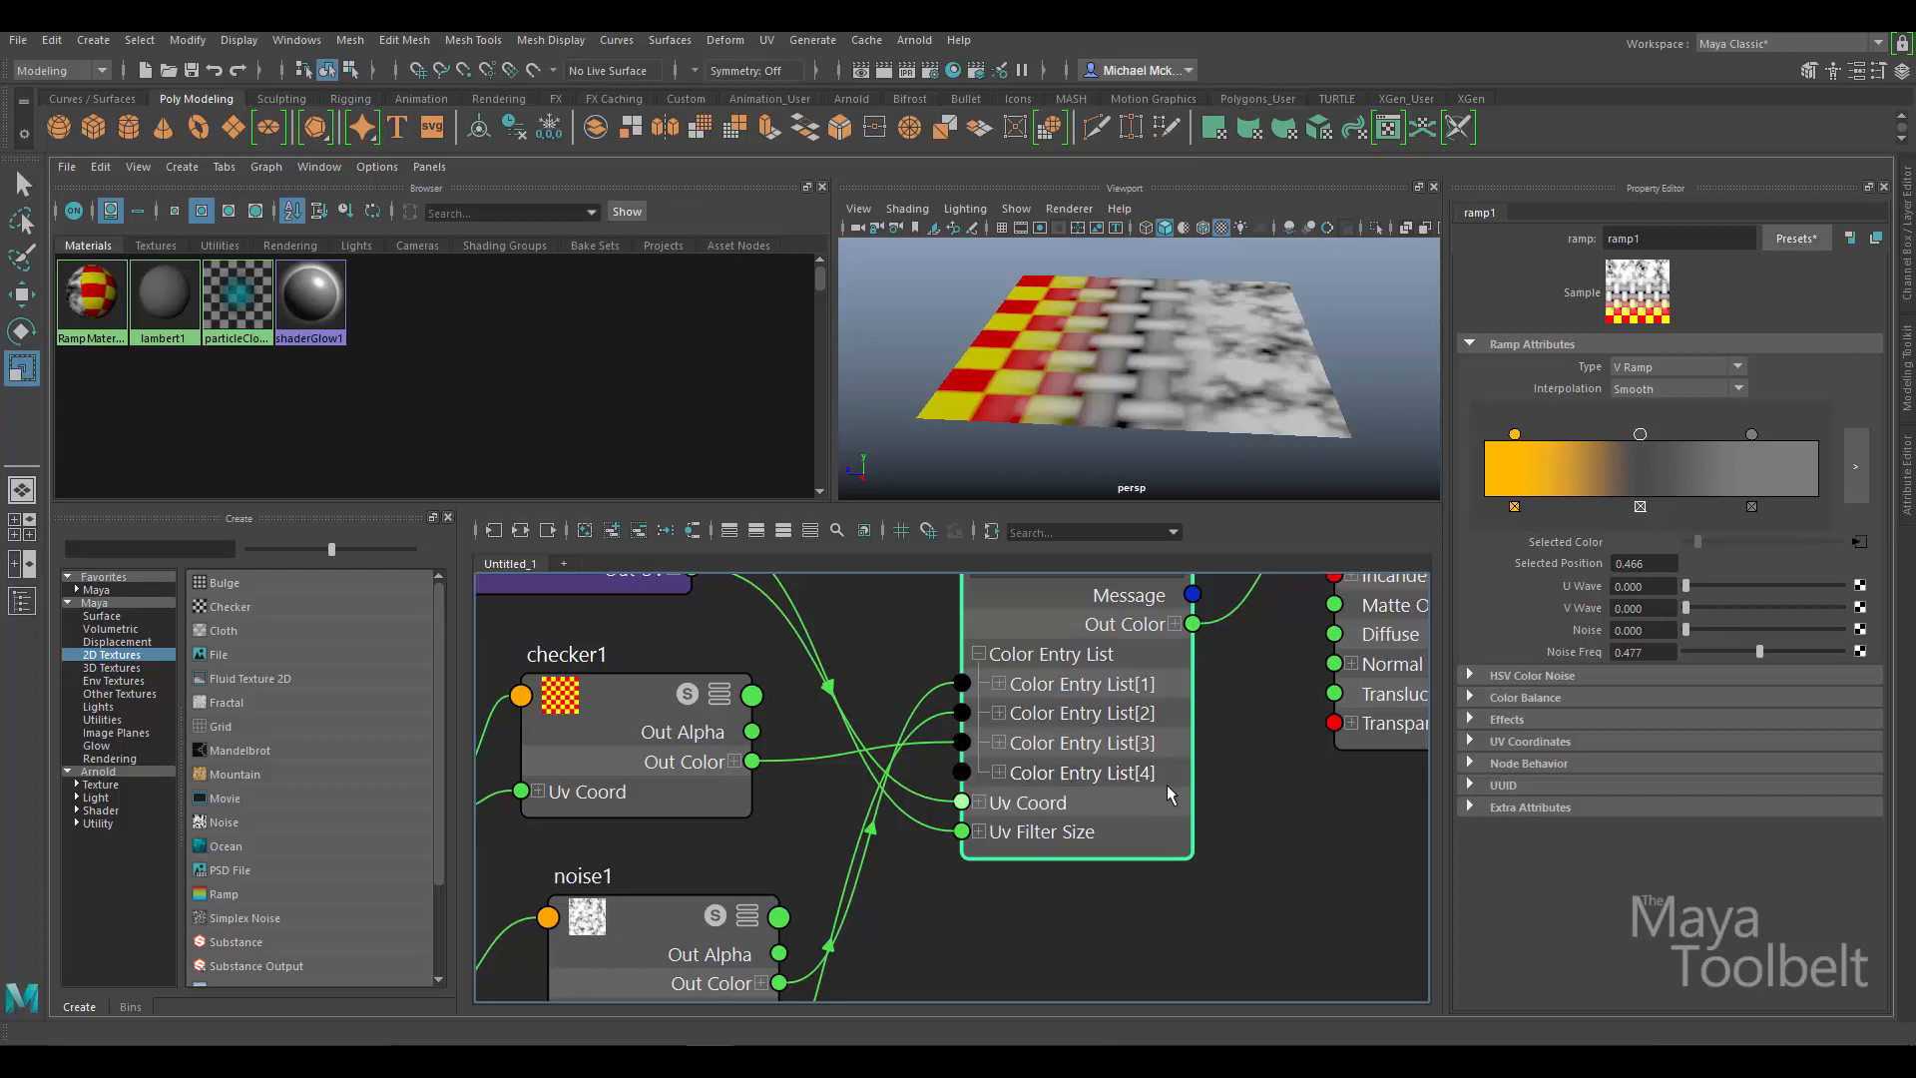
click(1000, 682)
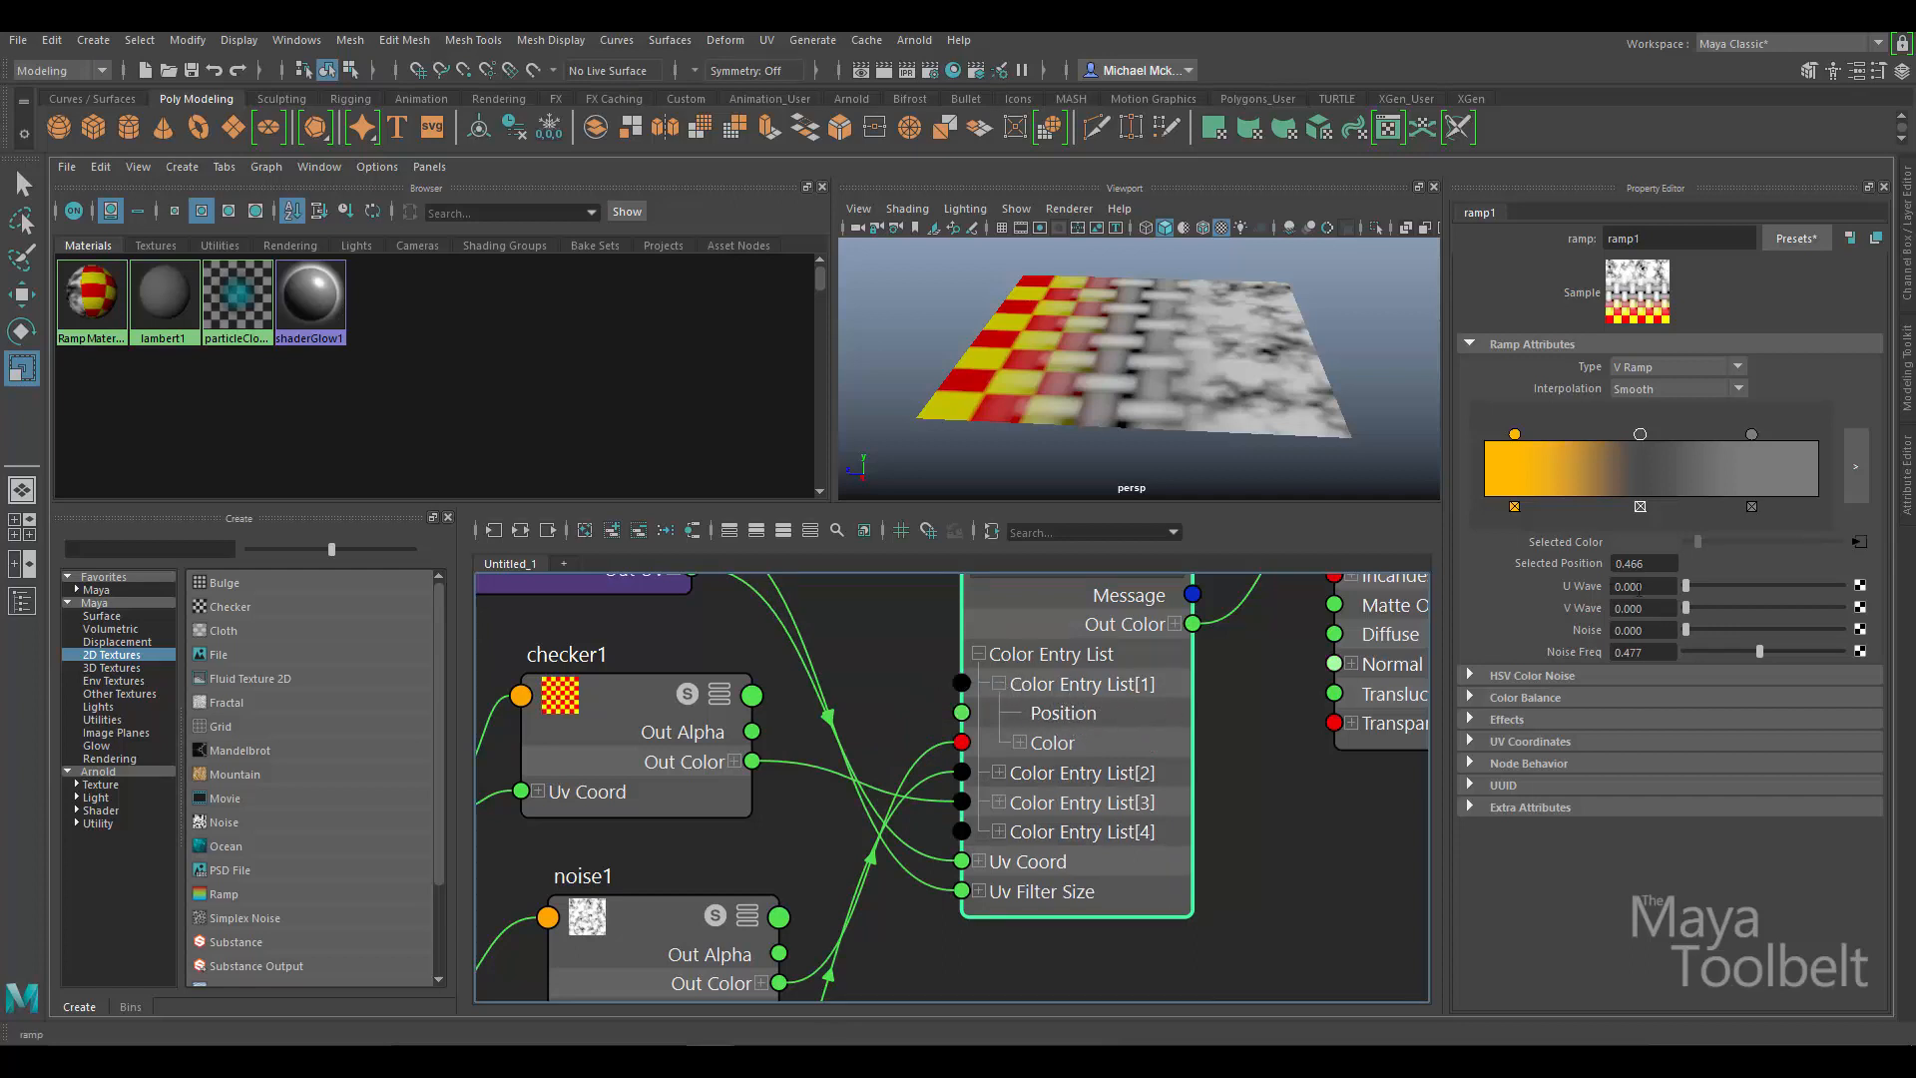
click(1022, 743)
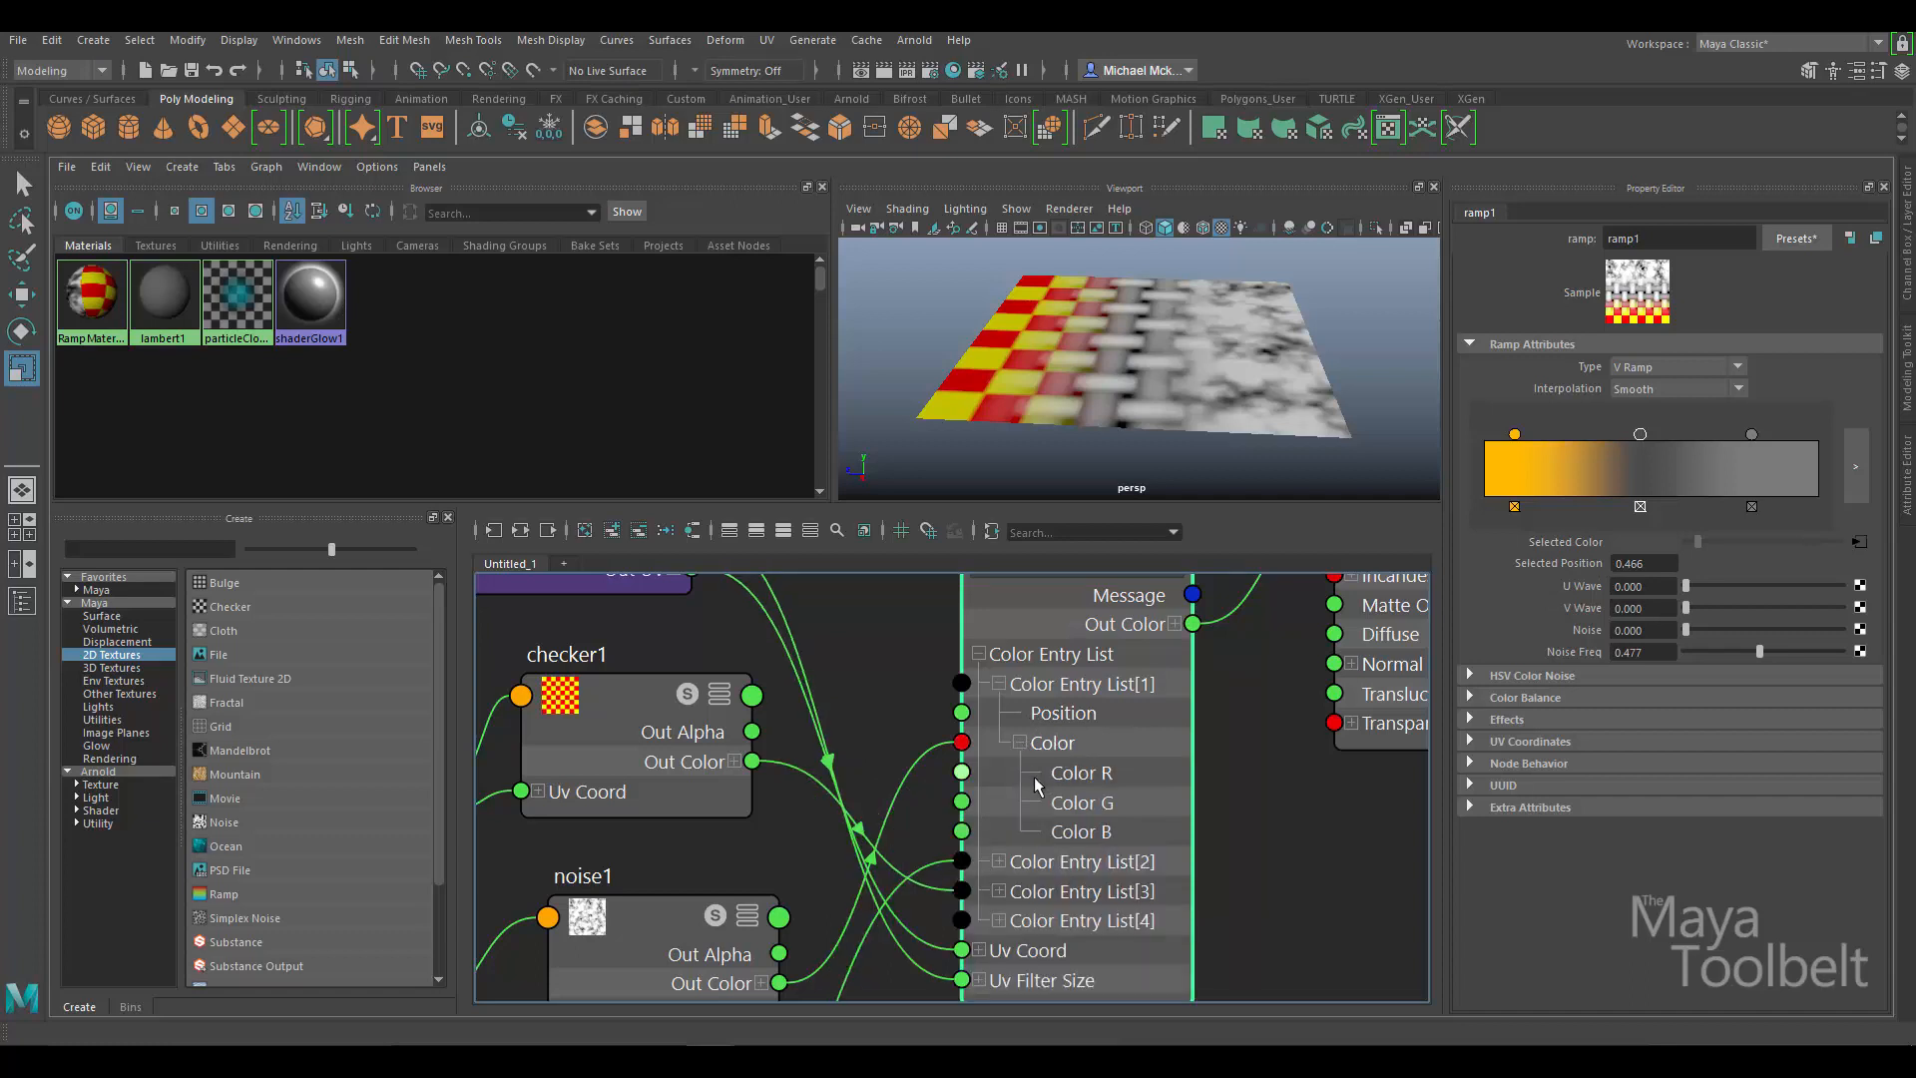
alt+middle_drag(952, 757, 1035, 708)
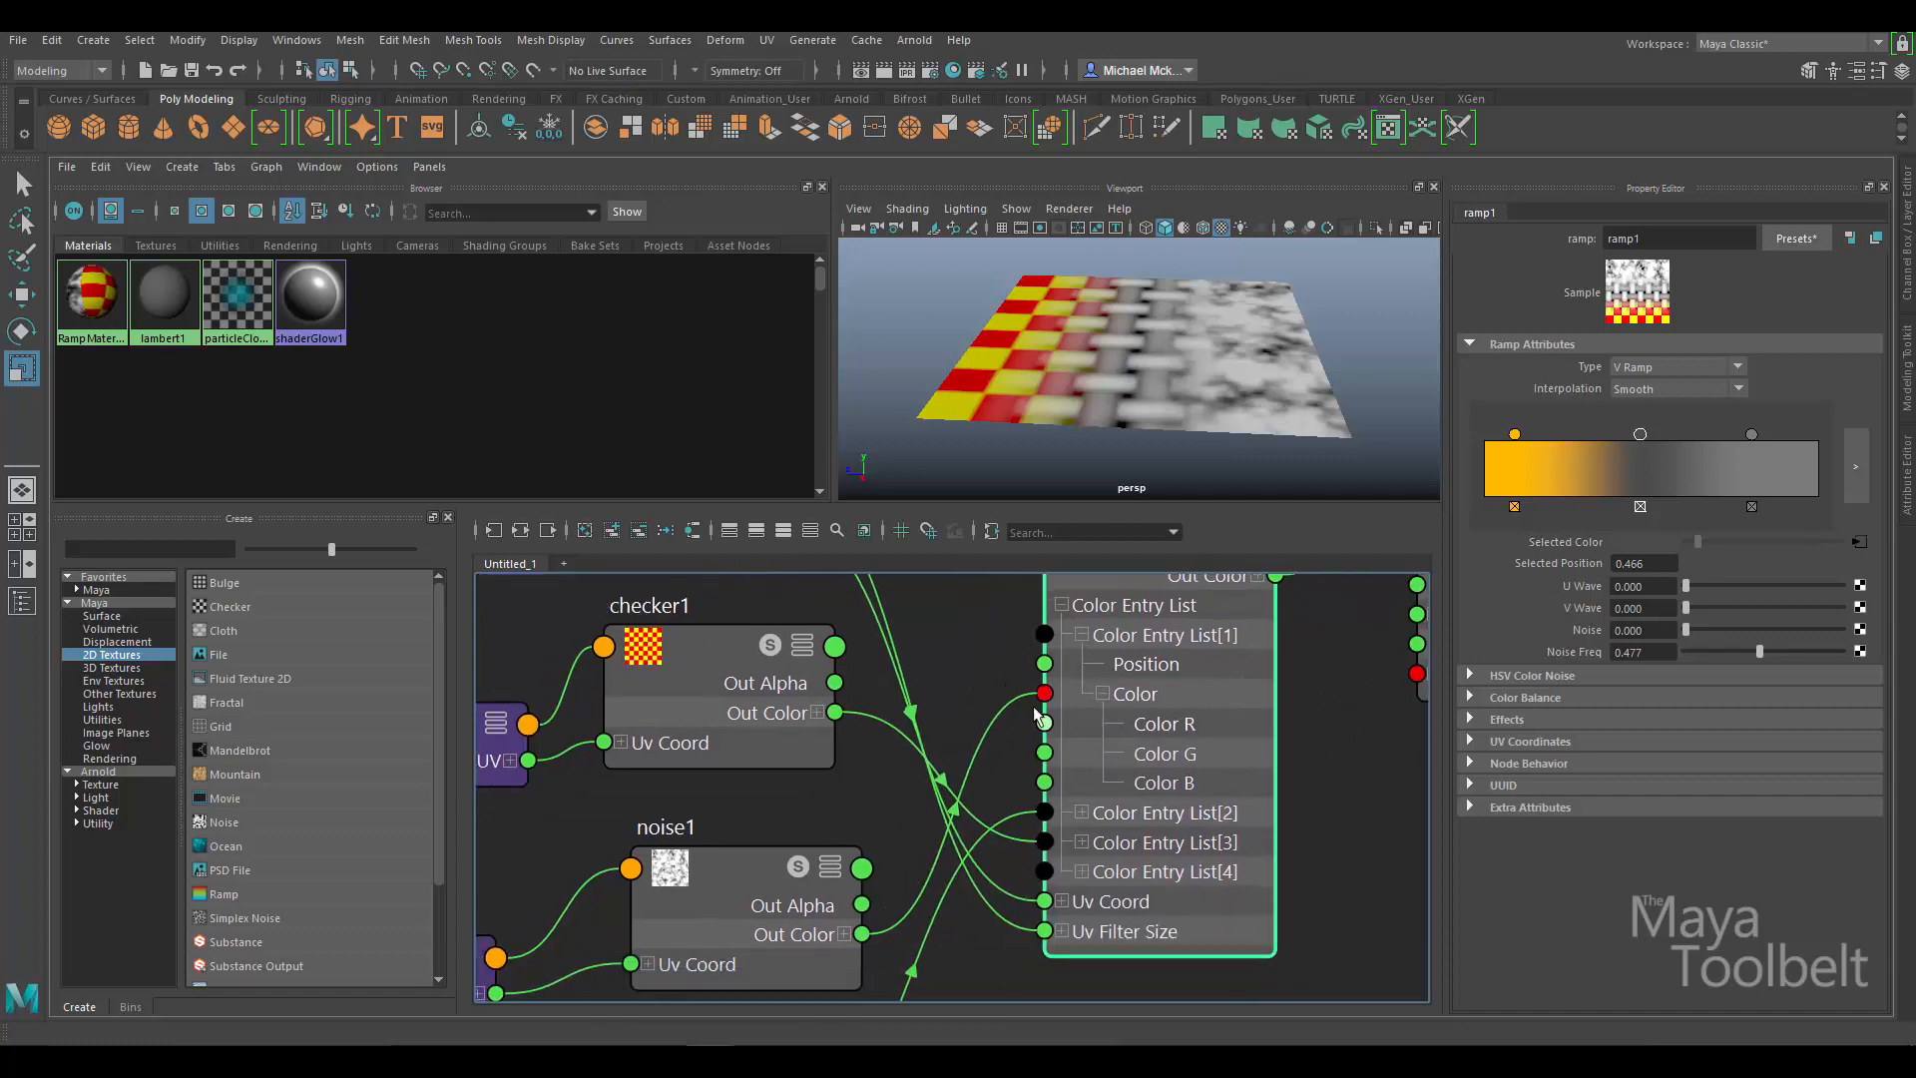
drag(719, 878, 714, 863)
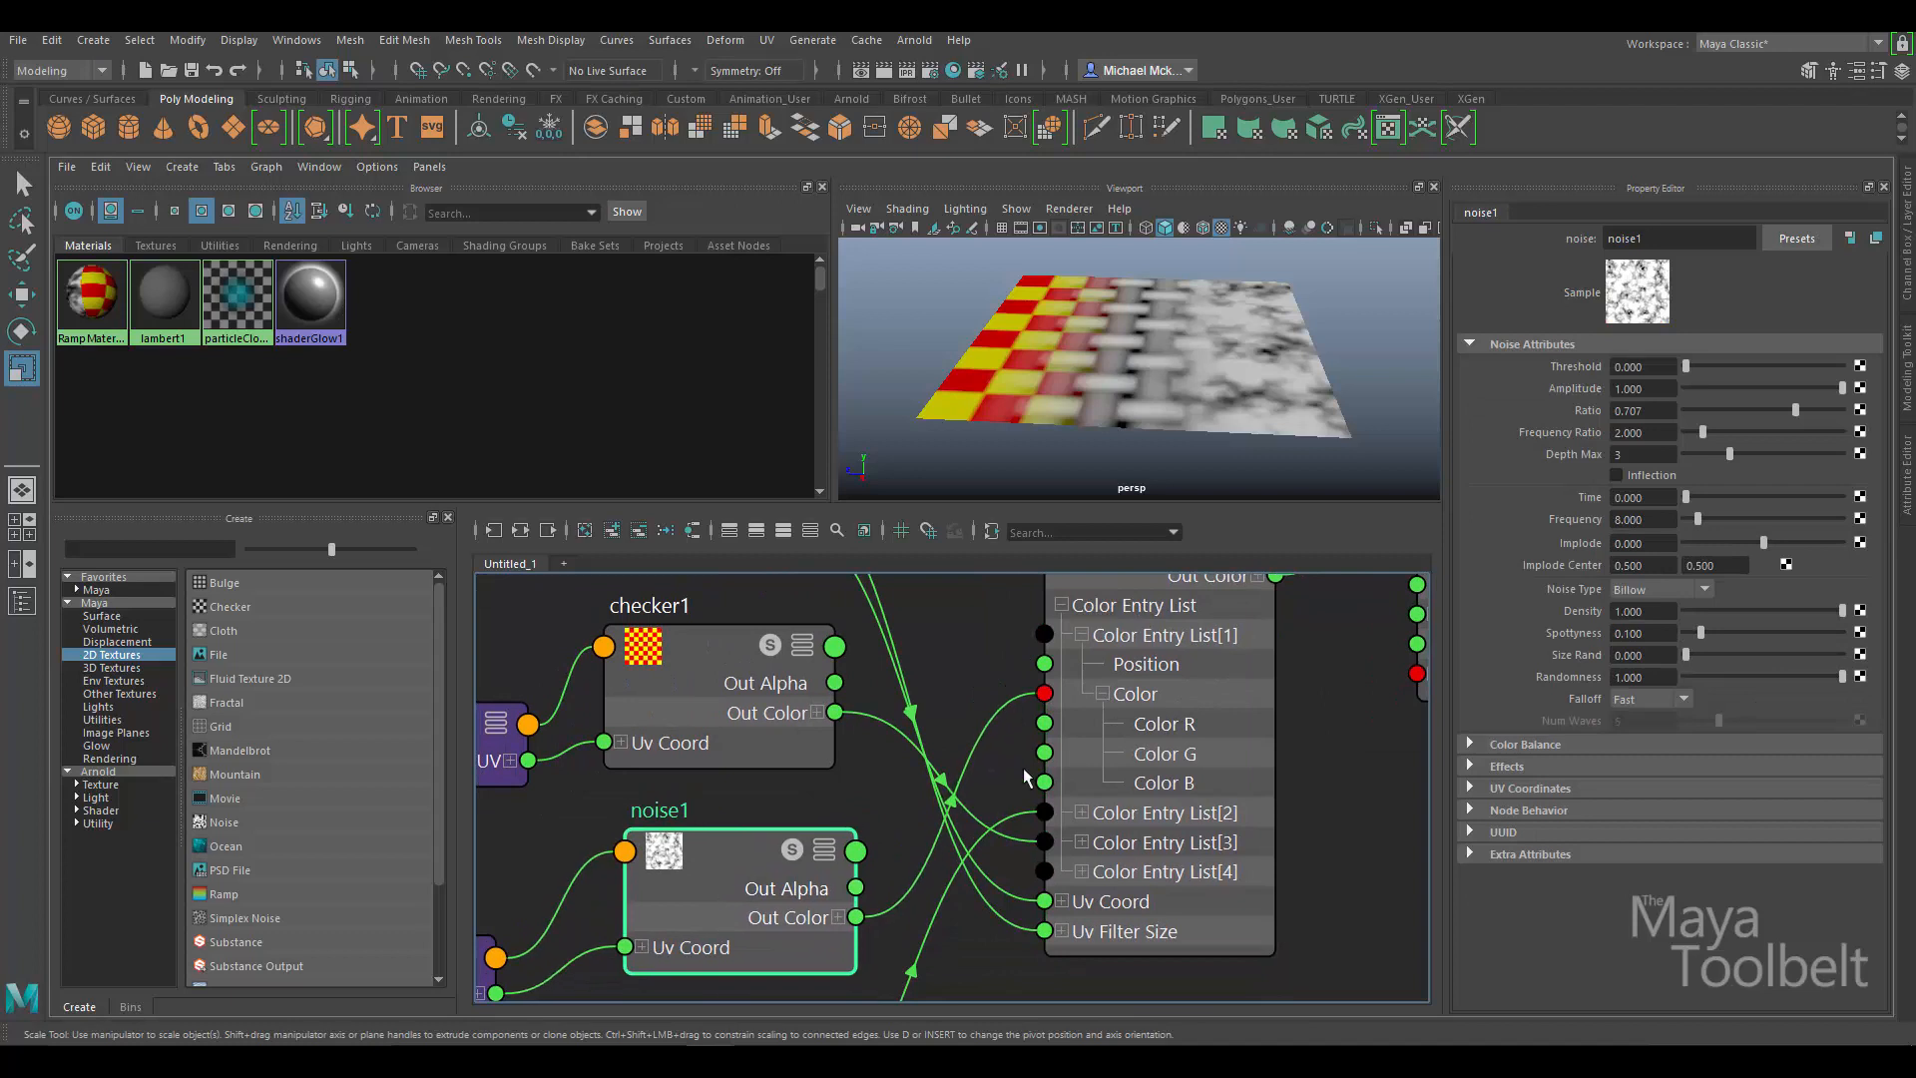
alt+middle_drag(1337, 697, 1322, 742)
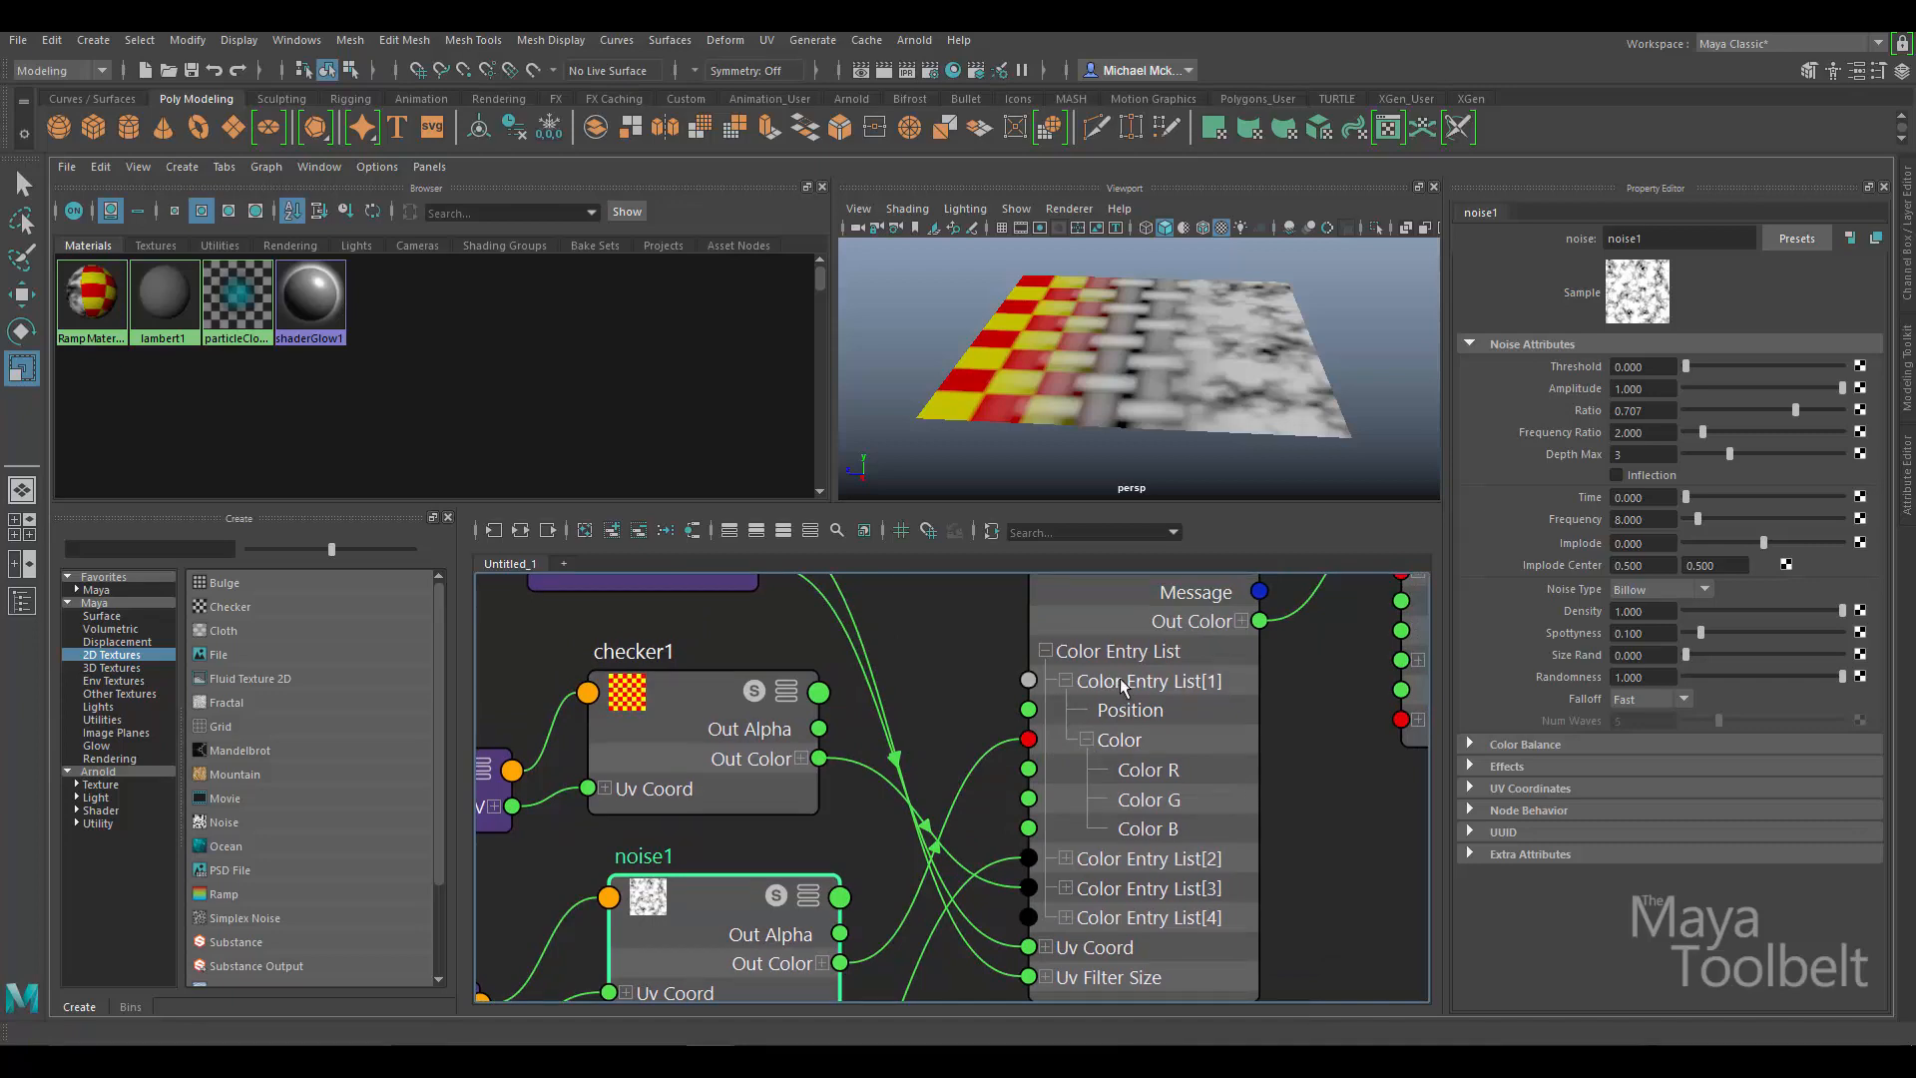
scroll(1210, 690, down, 2)
alt+middle_drag(1211, 693, 1152, 730)
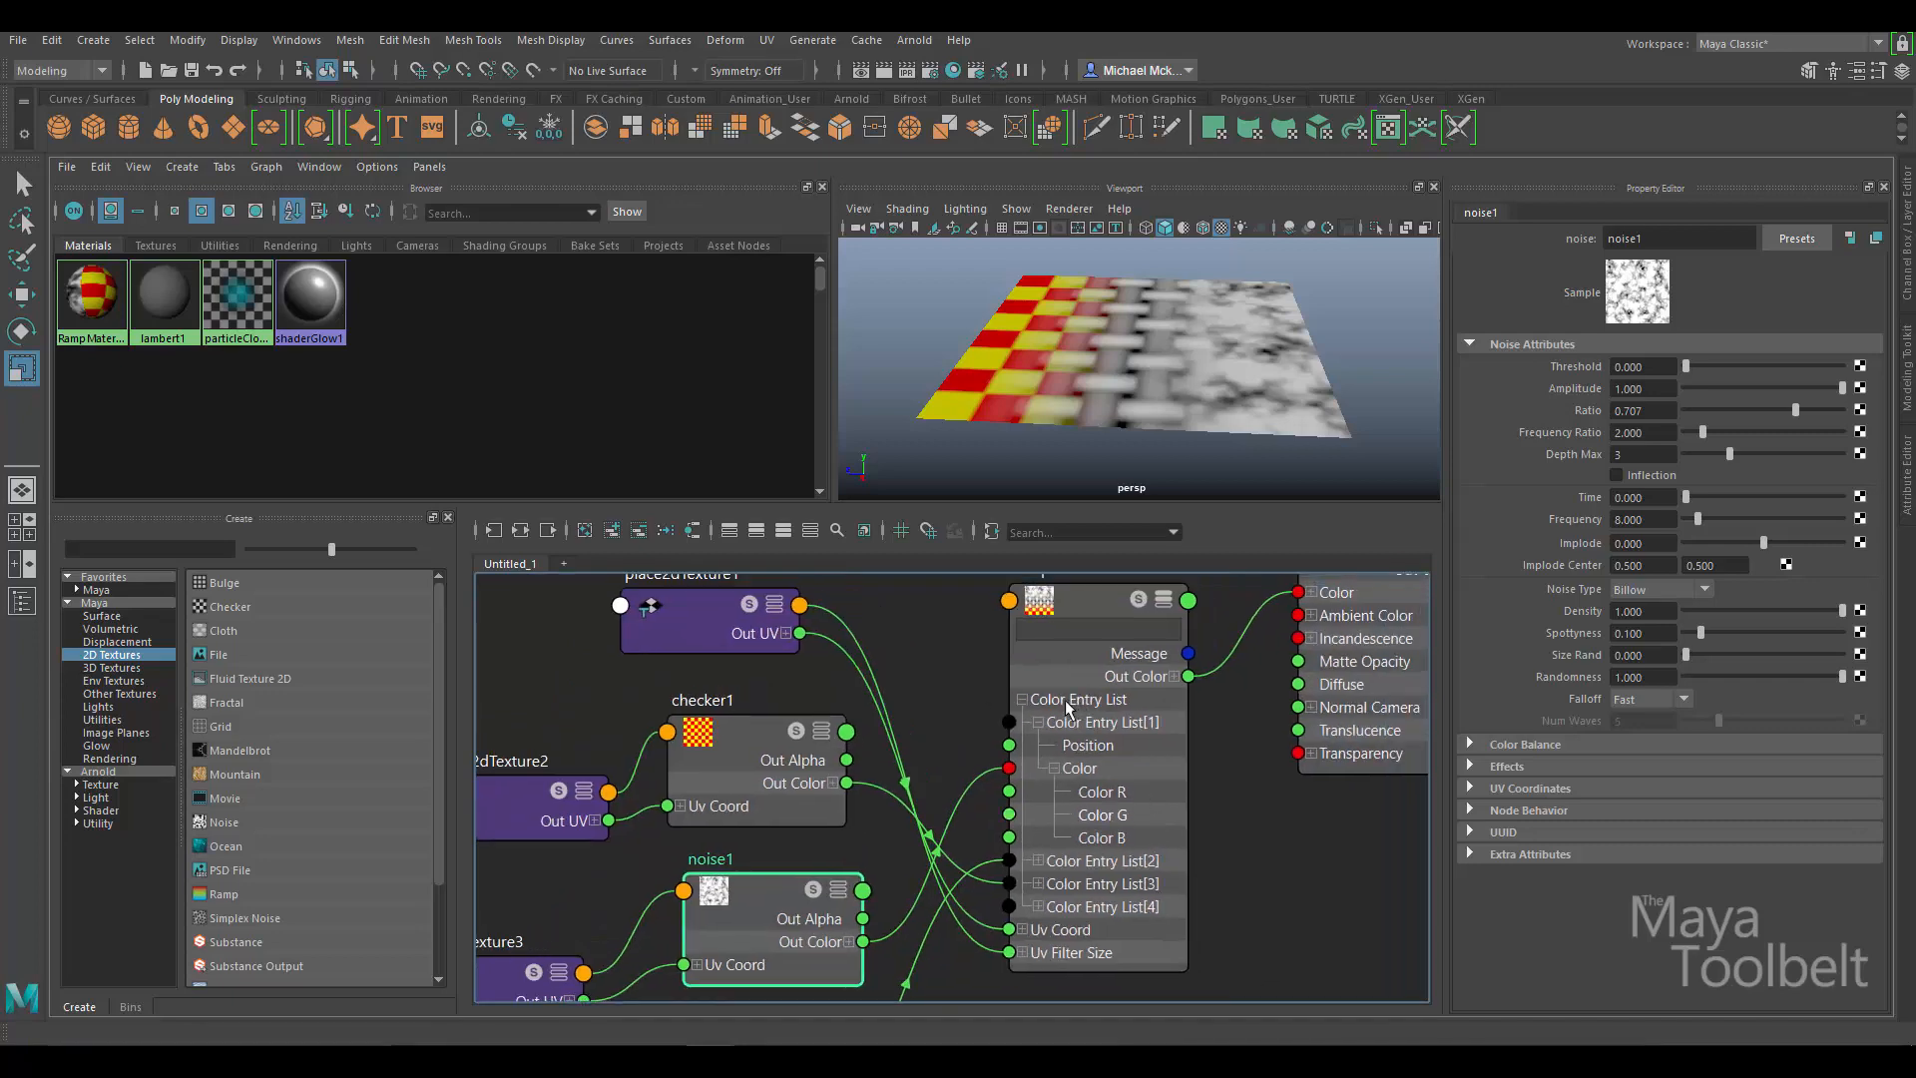
Collapse Color Entry List[1] and the whole Color Entry List on ramp1.
click(1038, 723)
alt+middle_drag(995, 774, 920, 807)
alt+right_drag(923, 807, 1018, 749)
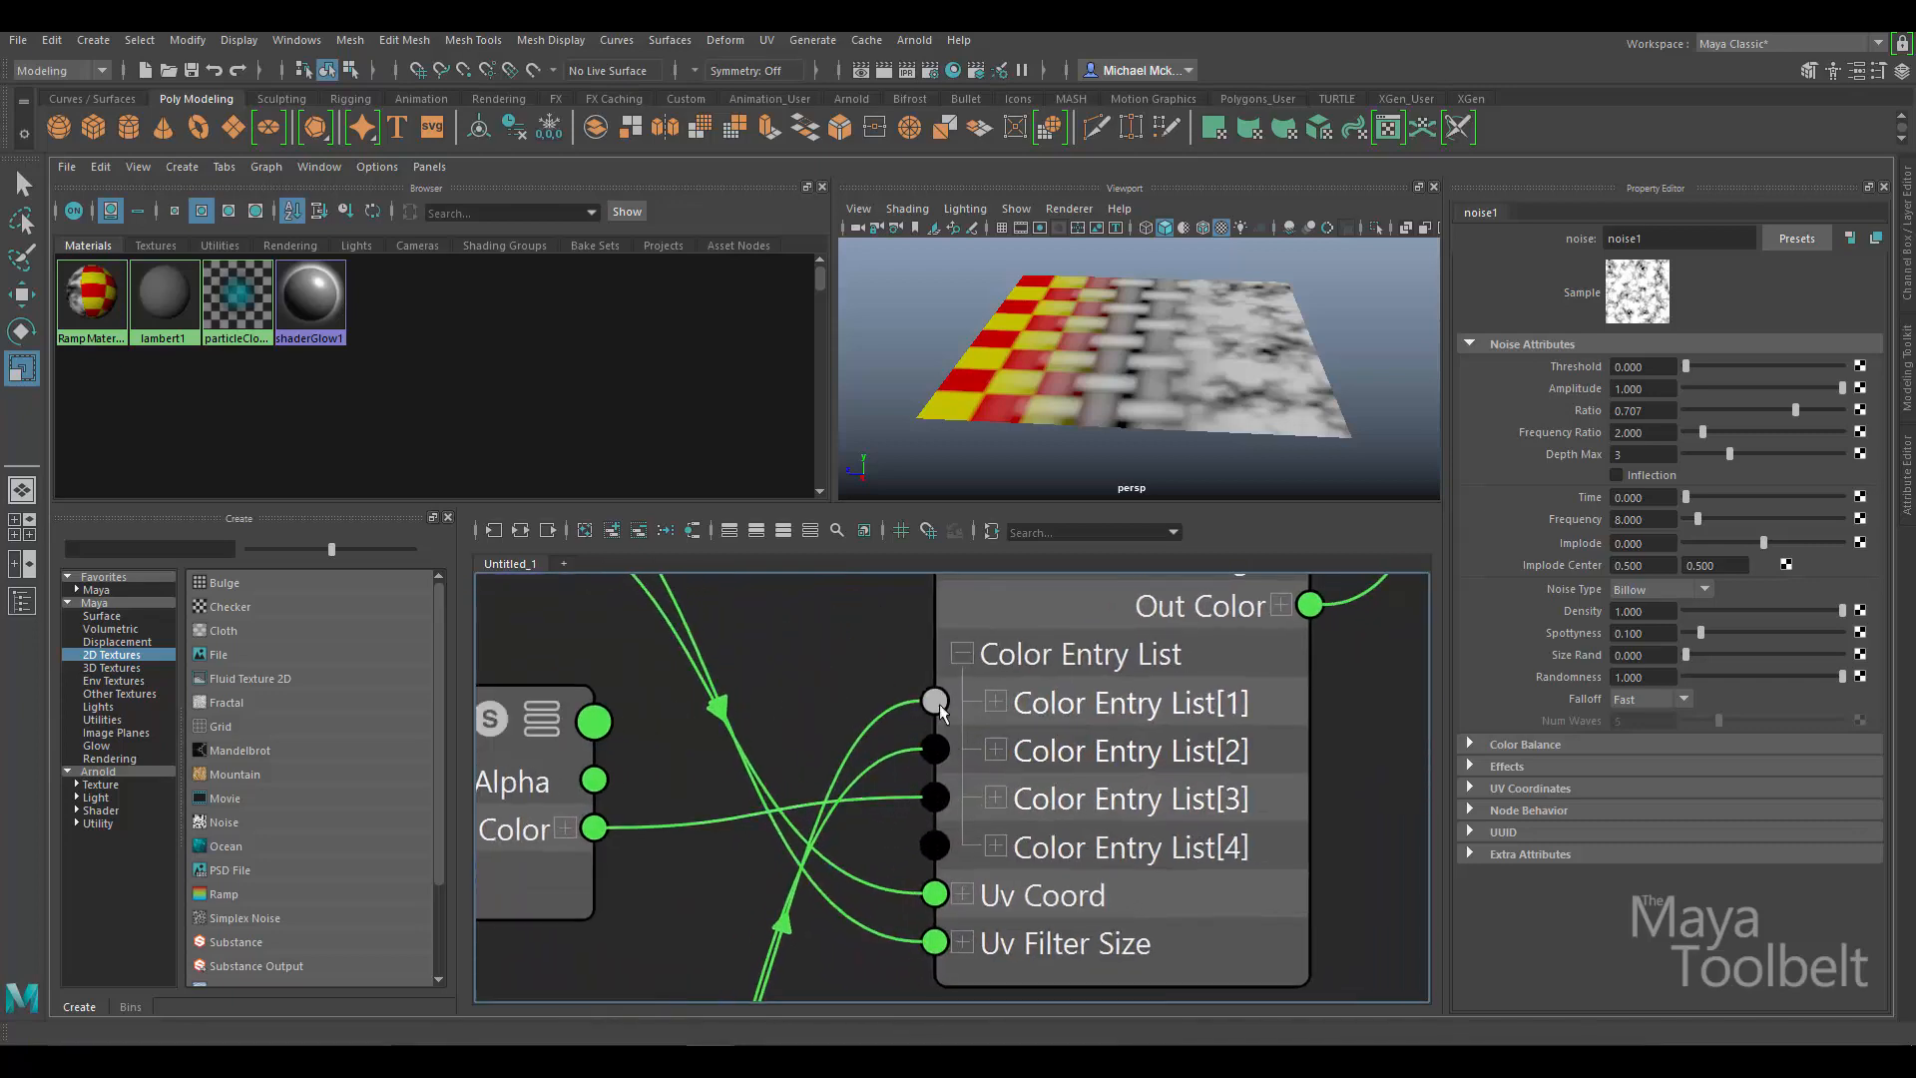
click(958, 654)
alt+right_drag(1263, 739, 1108, 853)
alt+middle_drag(1165, 780, 944, 920)
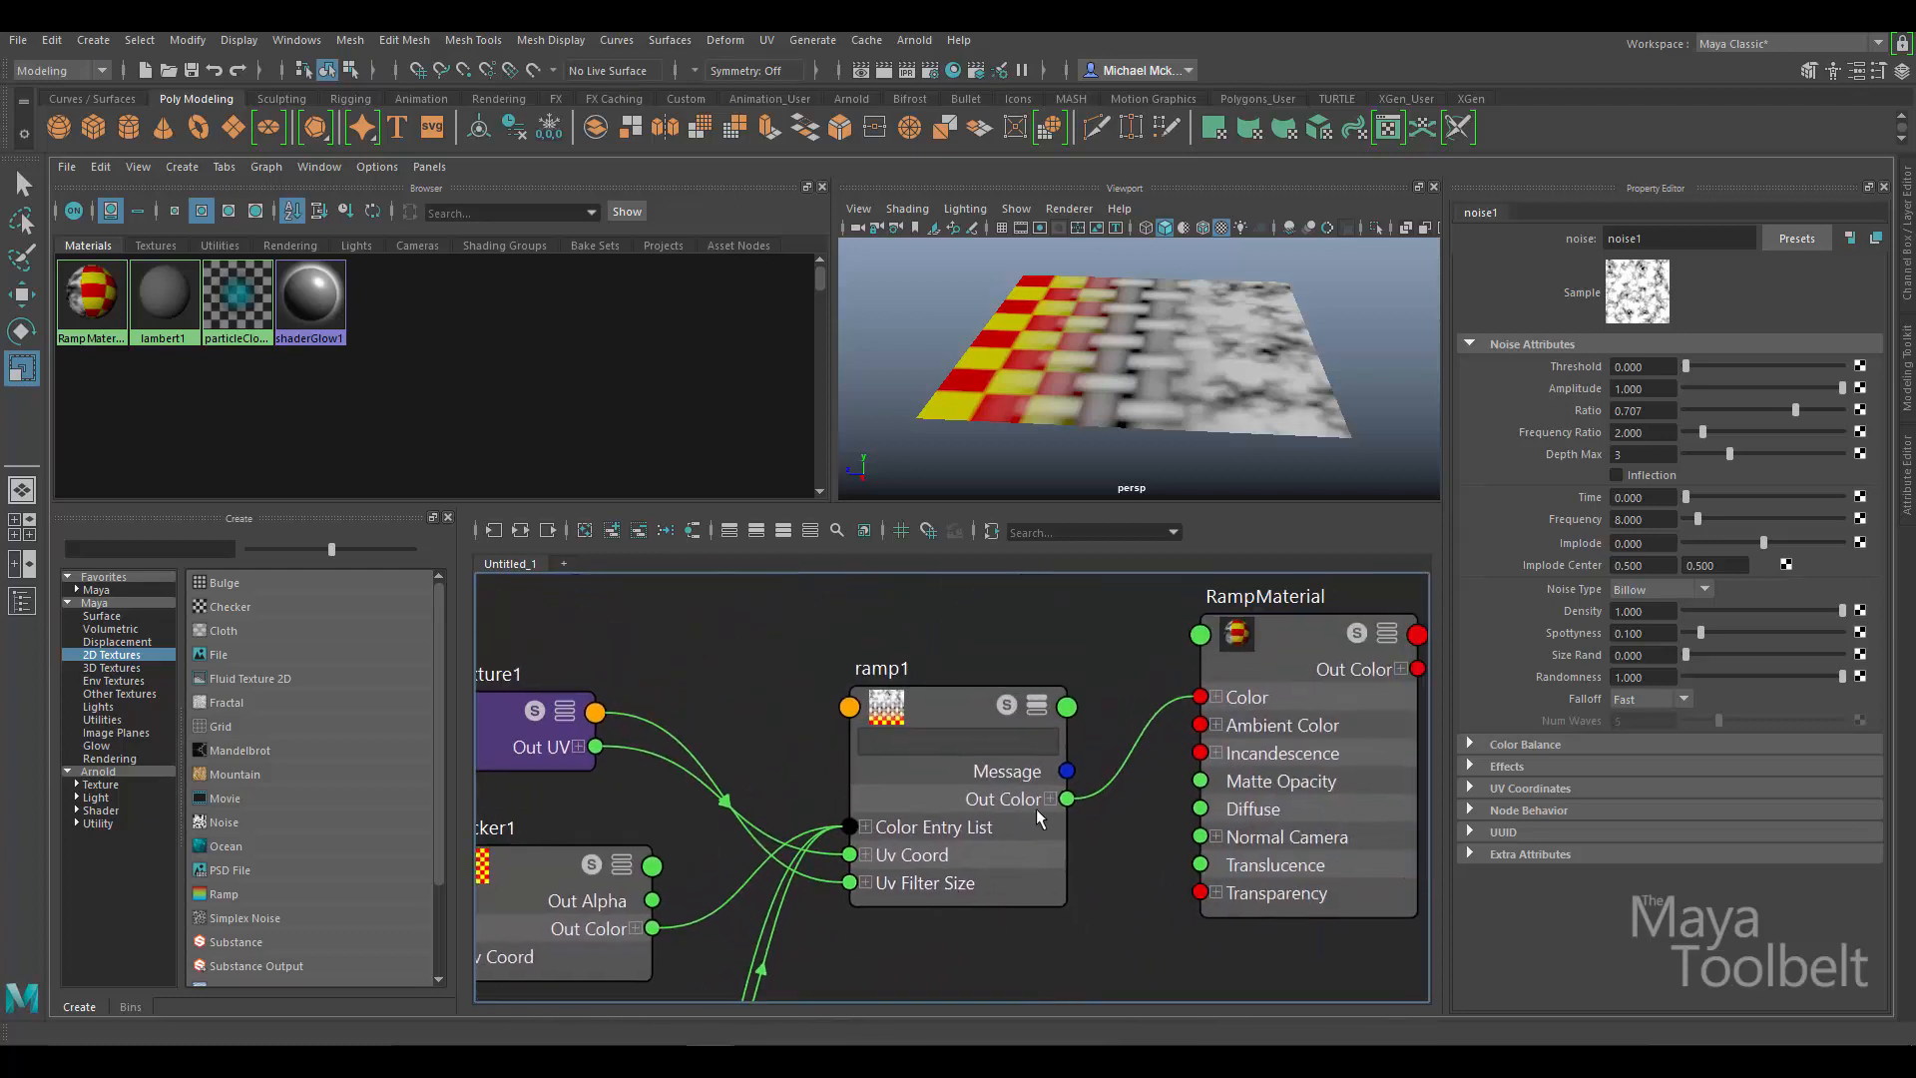
Display all of ramp1's attributes on its node and look through the full list of inputs and outputs.
click(1040, 708)
alt+middle_drag(1161, 838, 1200, 610)
mouse_move(1222, 848)
alt+middle_down()
mouse_move(1214, 769)
mouse_move(1208, 983)
mouse_move(1176, 770)
alt+middle_up()
alt+middle_drag(1184, 839, 1210, 923)
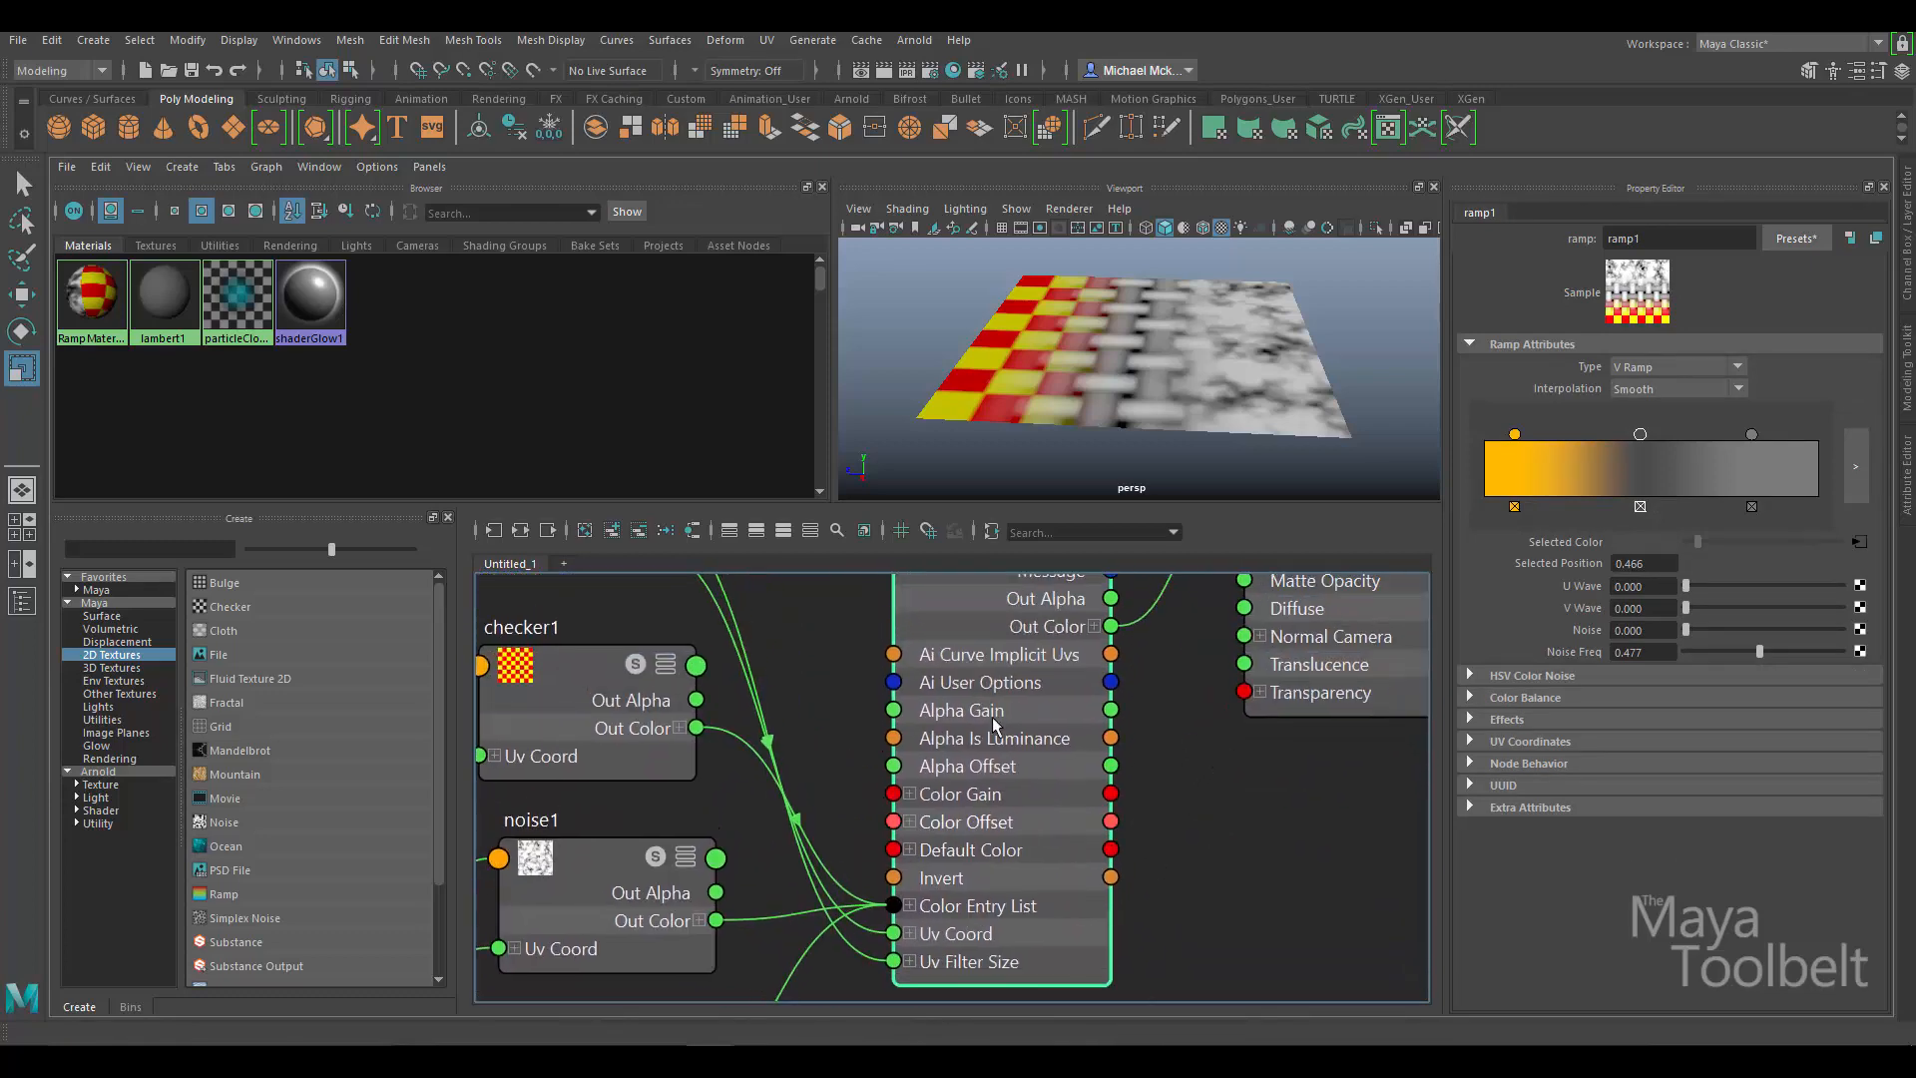
alt+middle_drag(1205, 783, 1260, 638)
alt+middle_drag(1286, 786, 1304, 995)
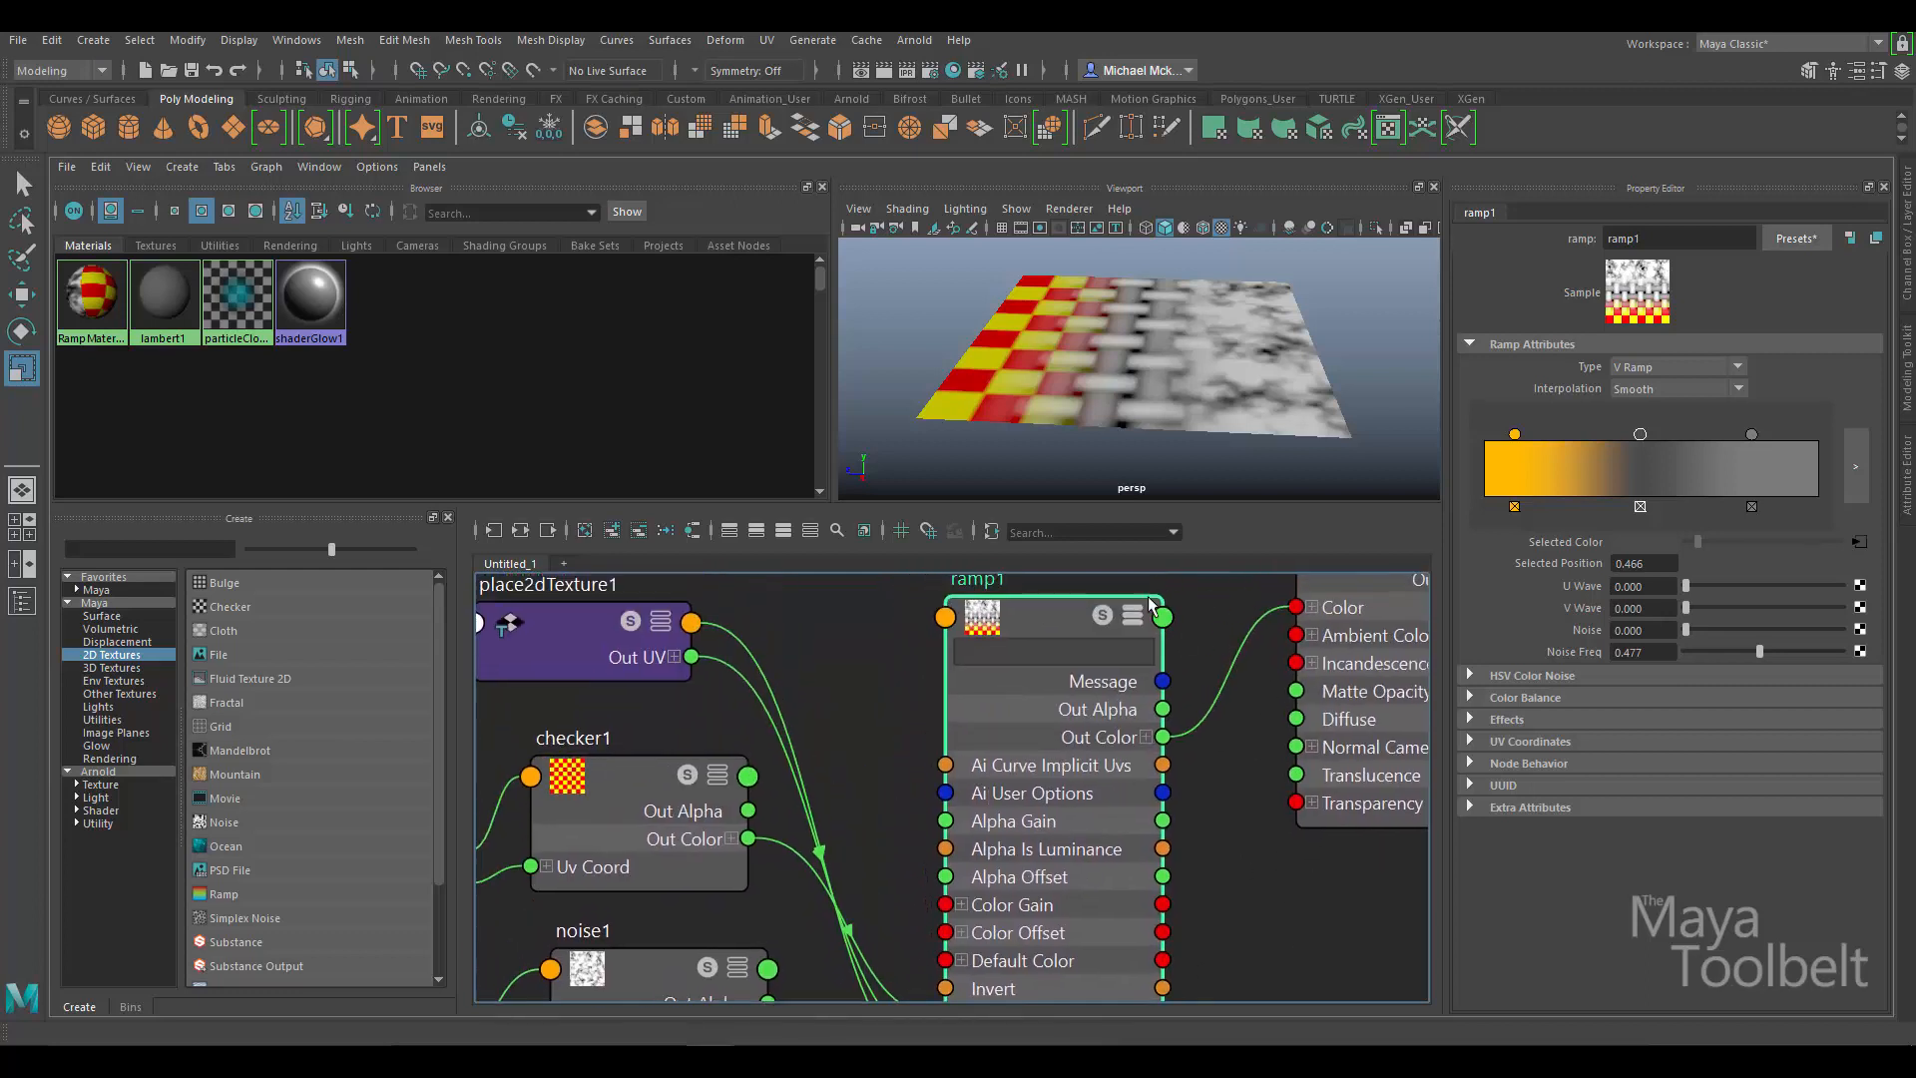
Cycle ramp1's node display back to its connected attributes and frame the node.
click(1135, 615)
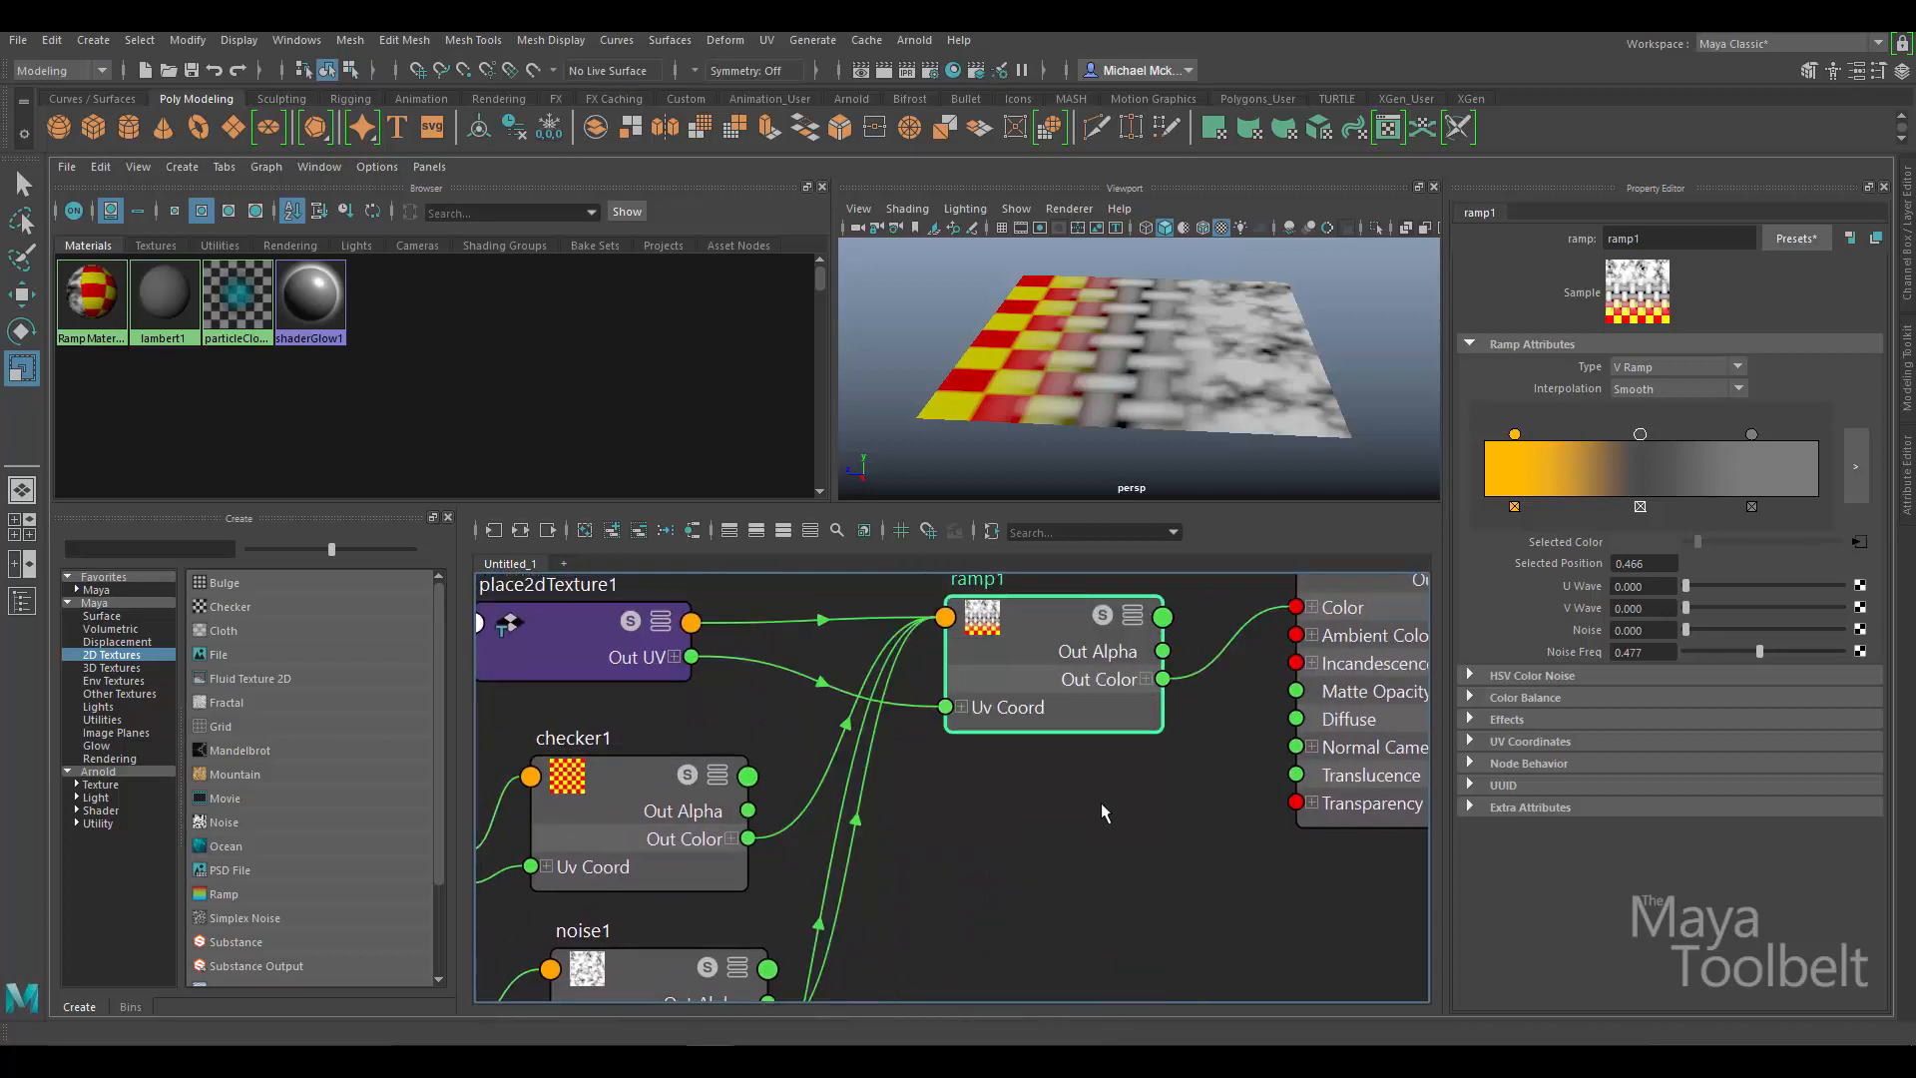
click(1137, 618)
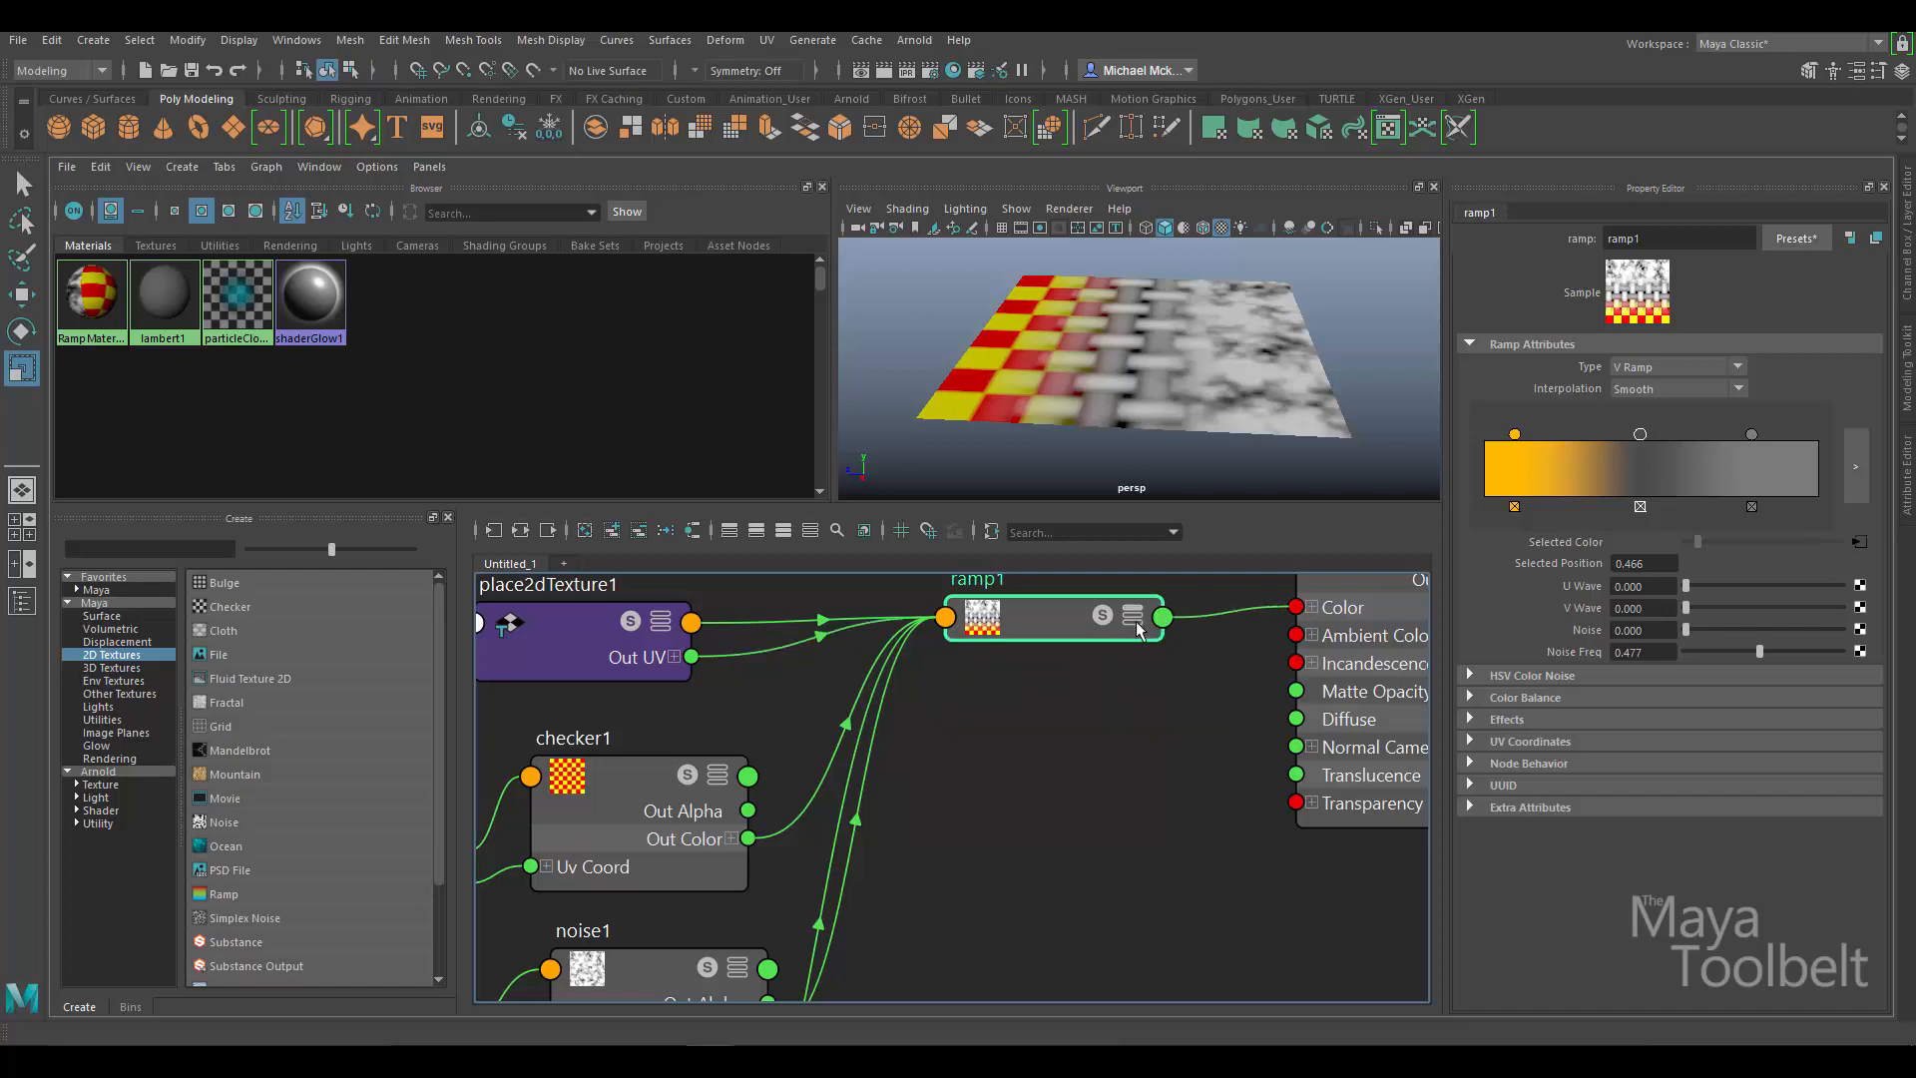
click(1135, 617)
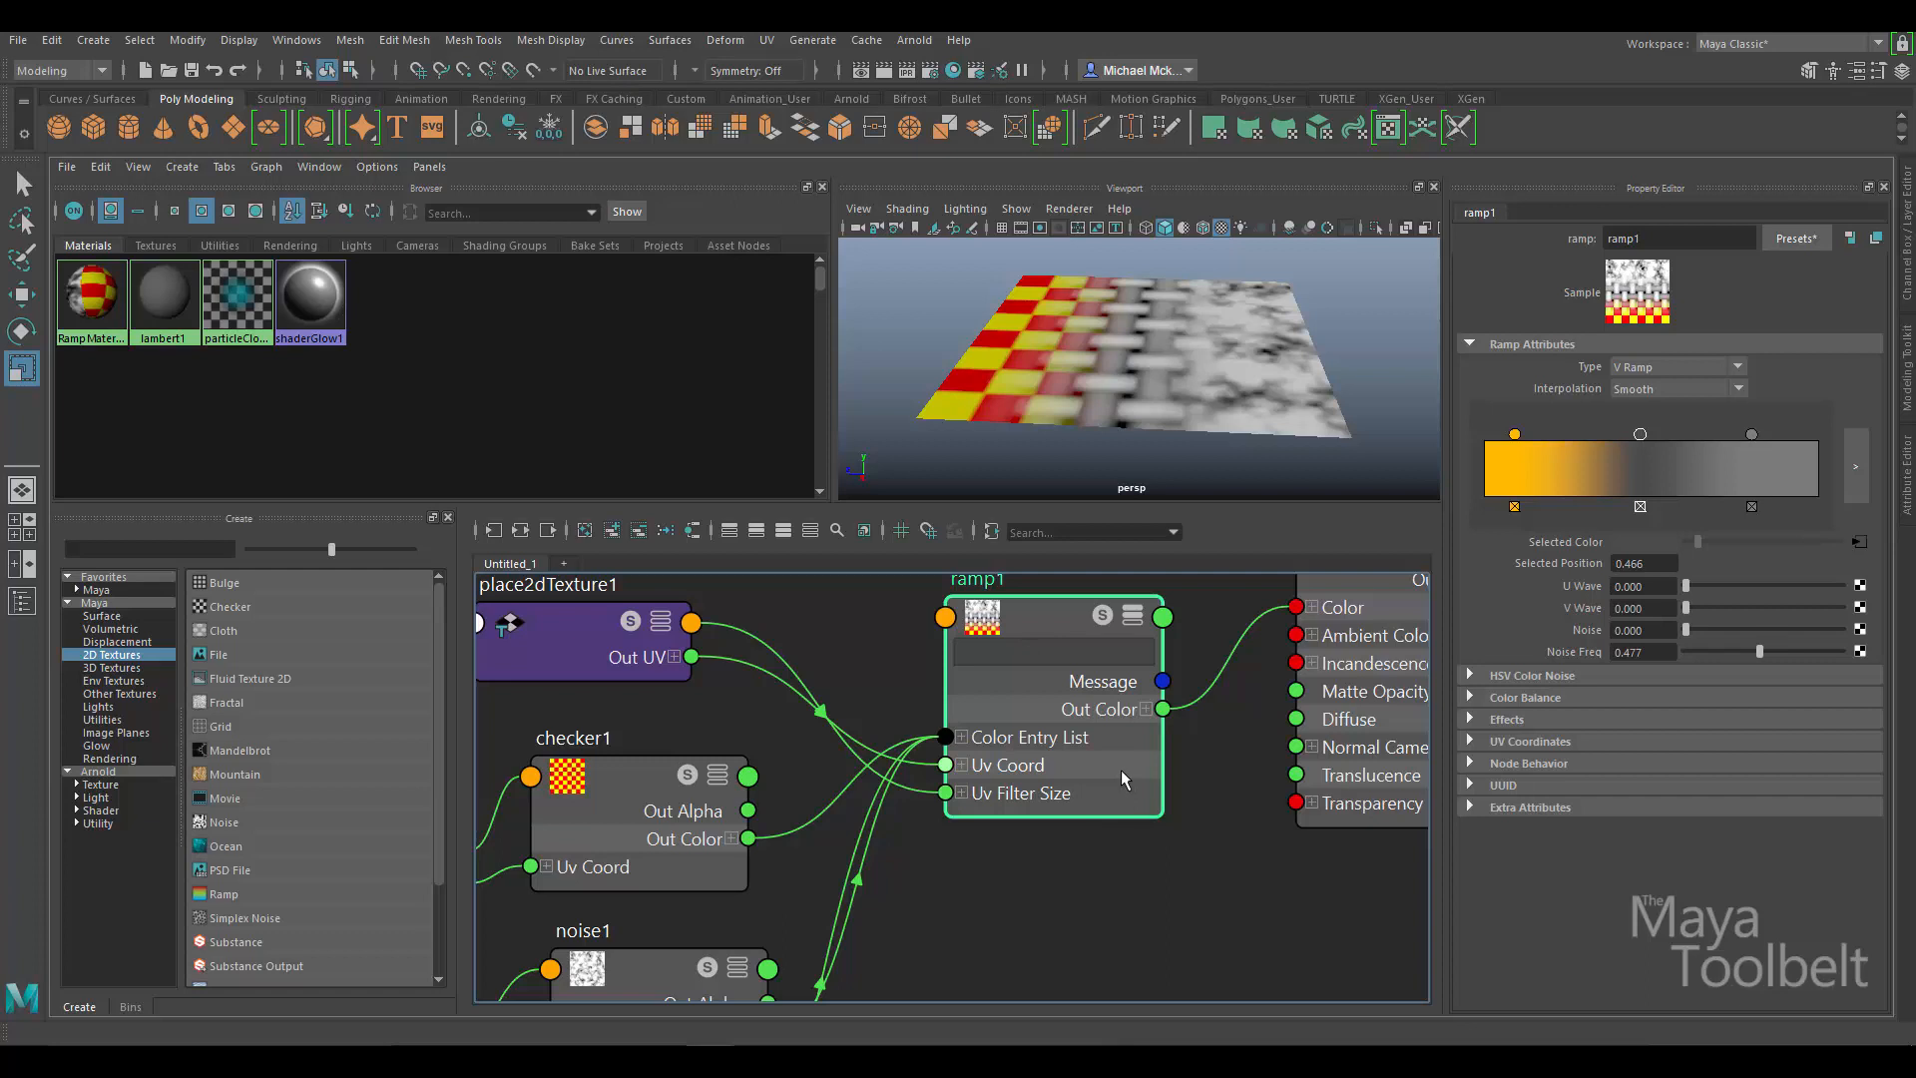
alt+middle_drag(1055, 860, 1140, 815)
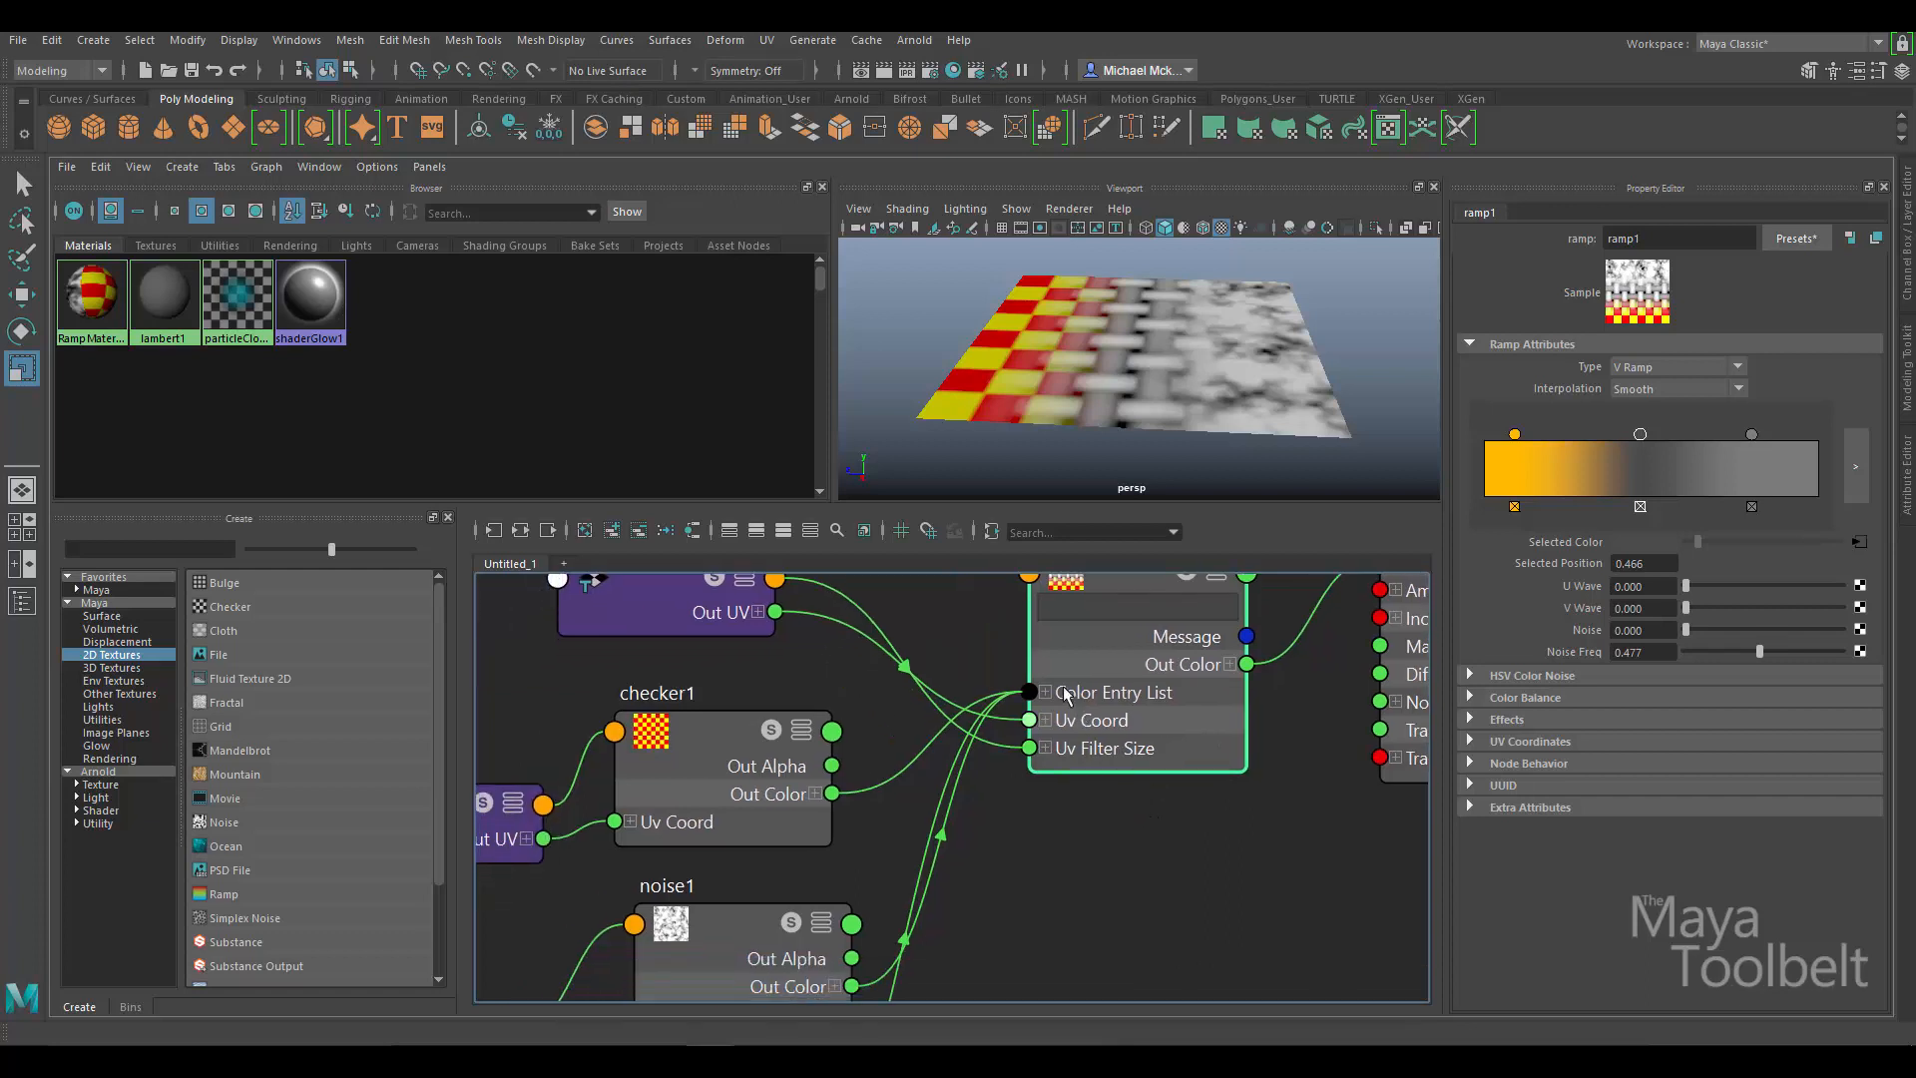
key(f)
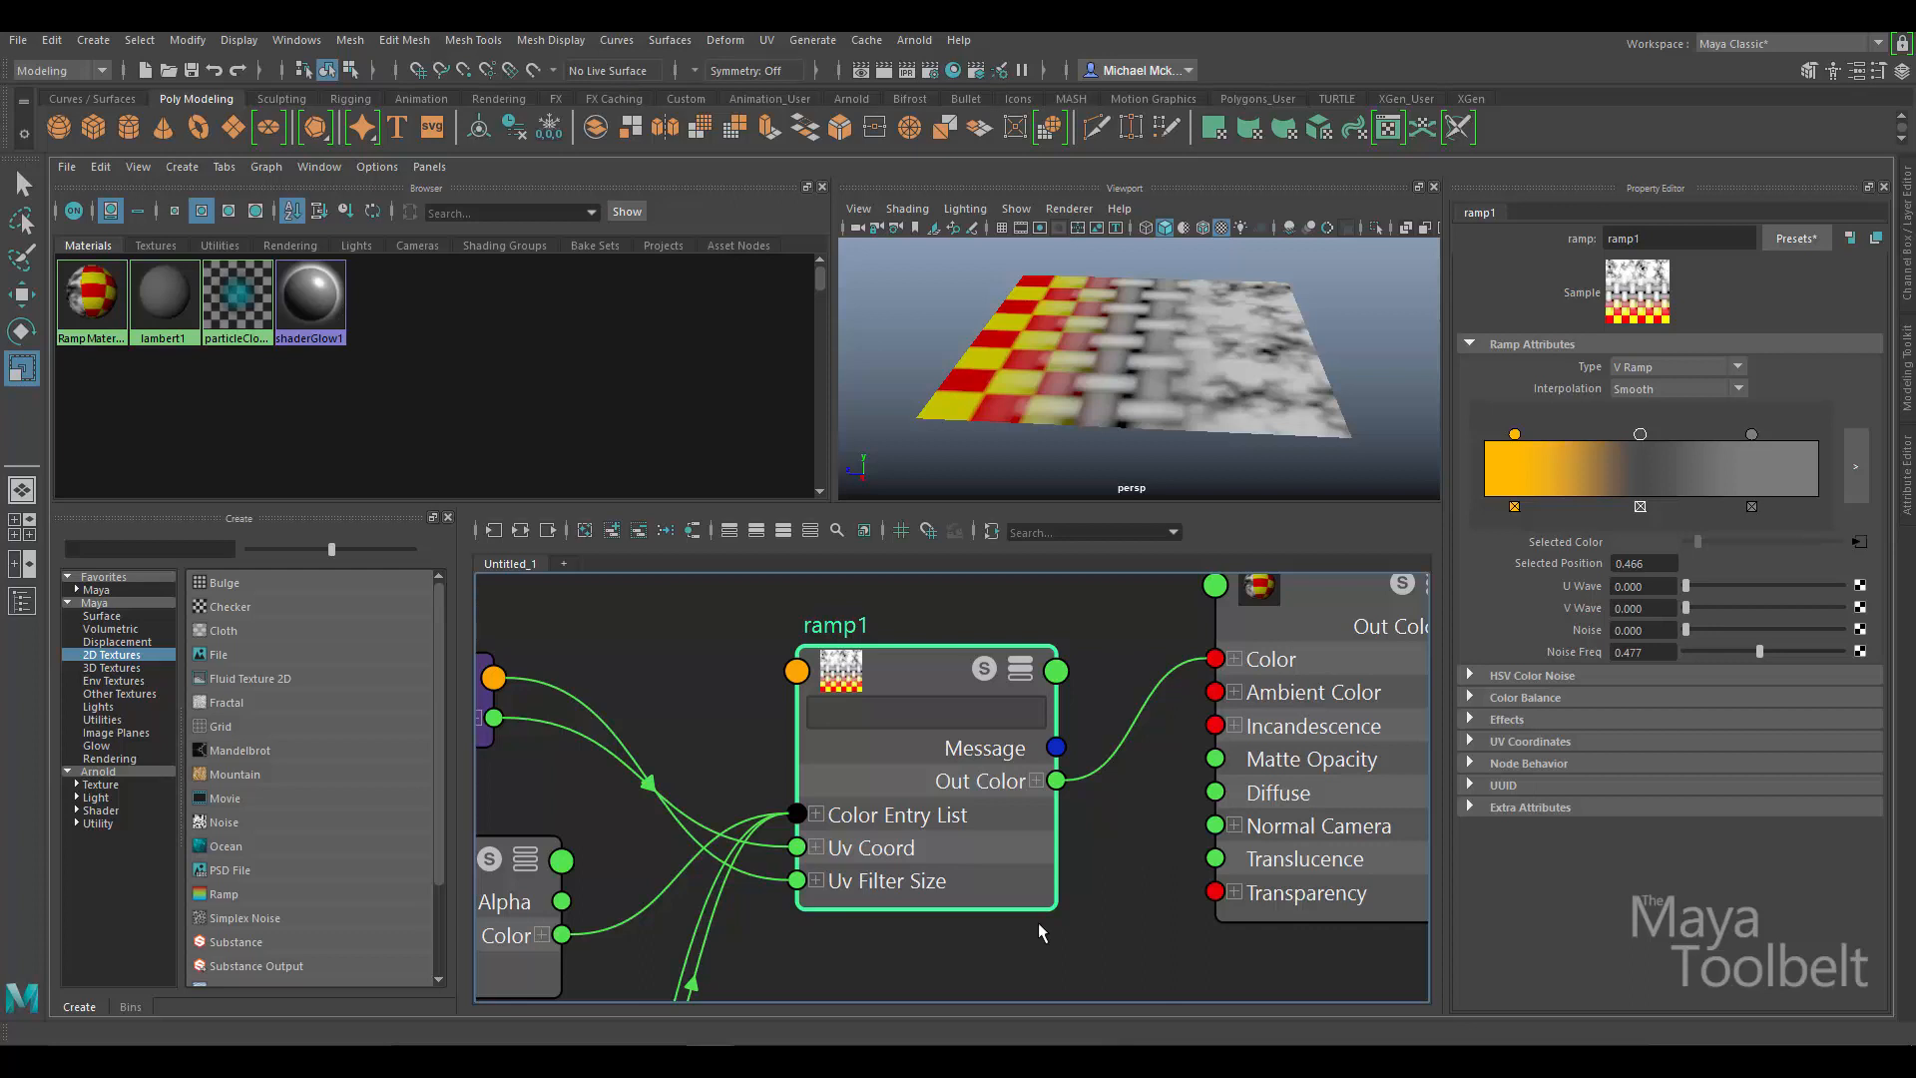
Browse the Utilities nodes around Single Switch, and review the ramp1 network and the blended plane.
scroll(1011, 781, down, 4)
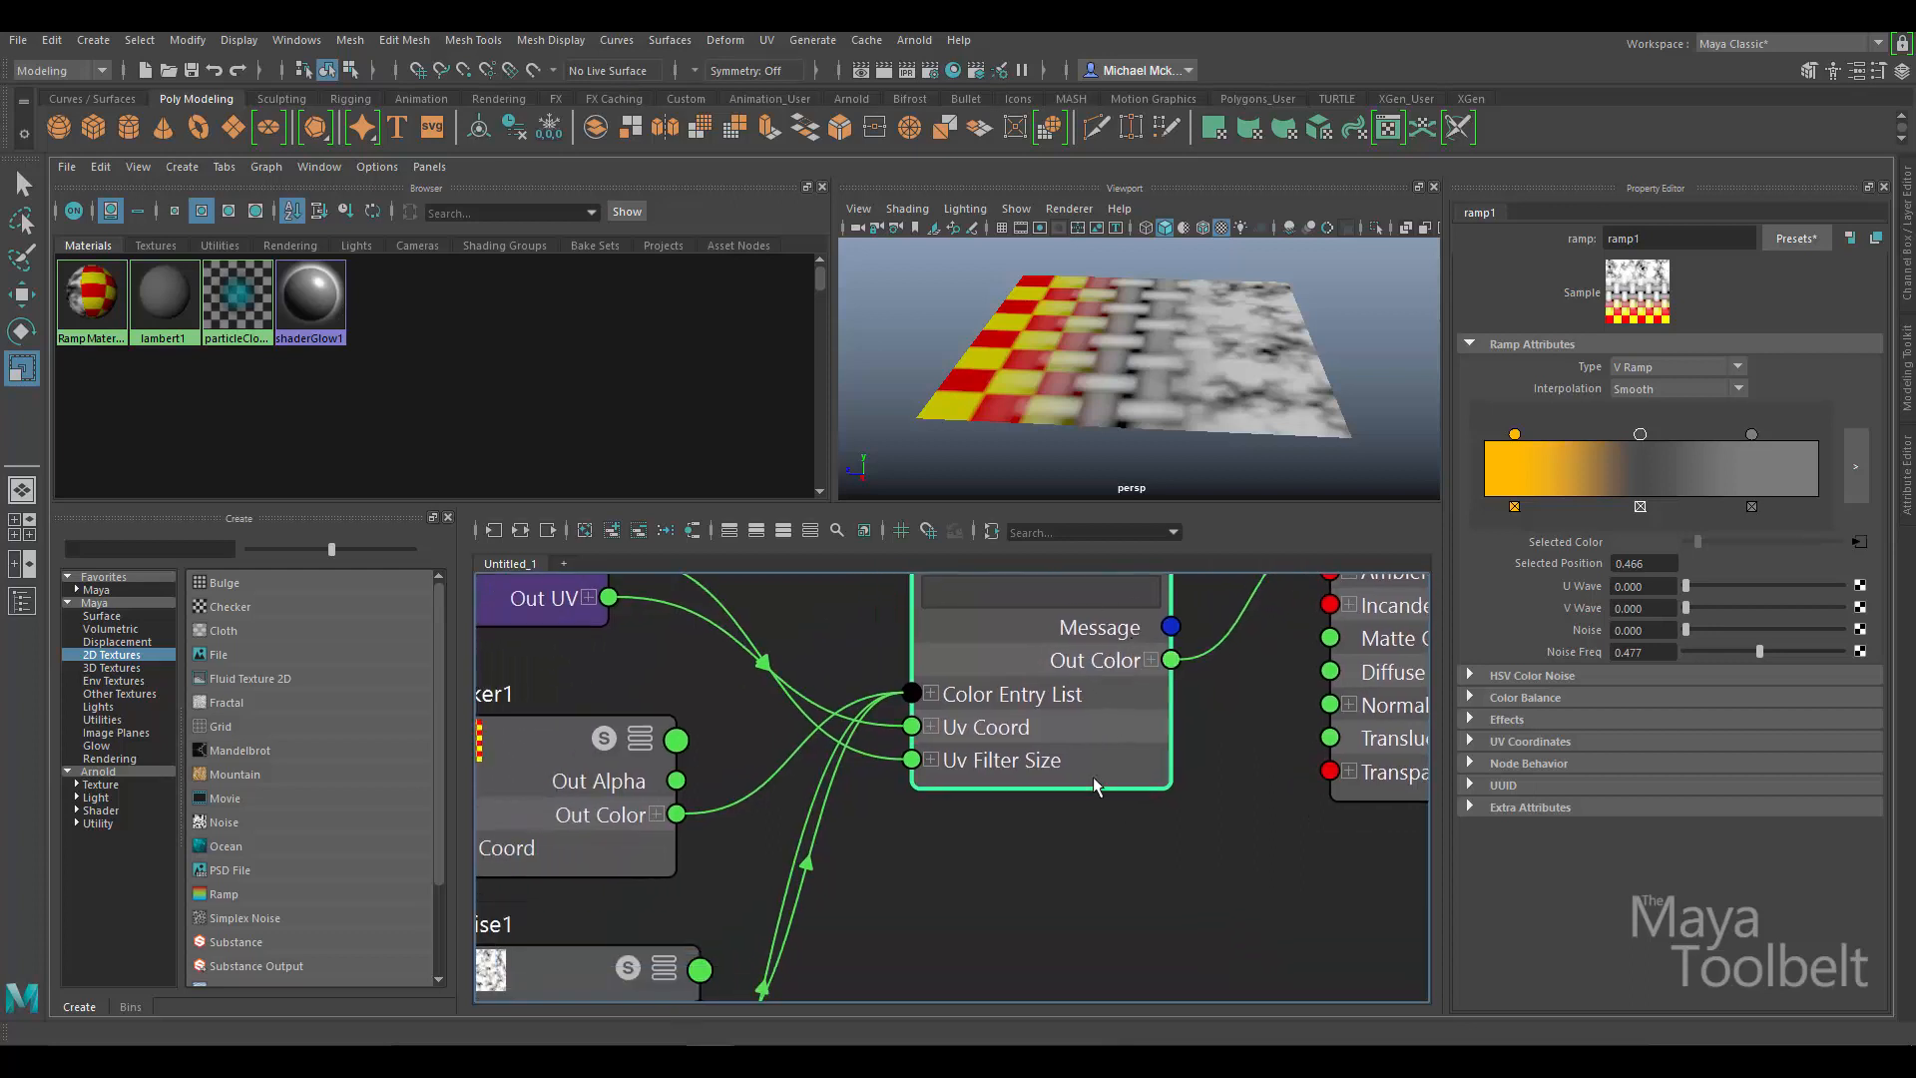
scroll(1128, 791, down, 3)
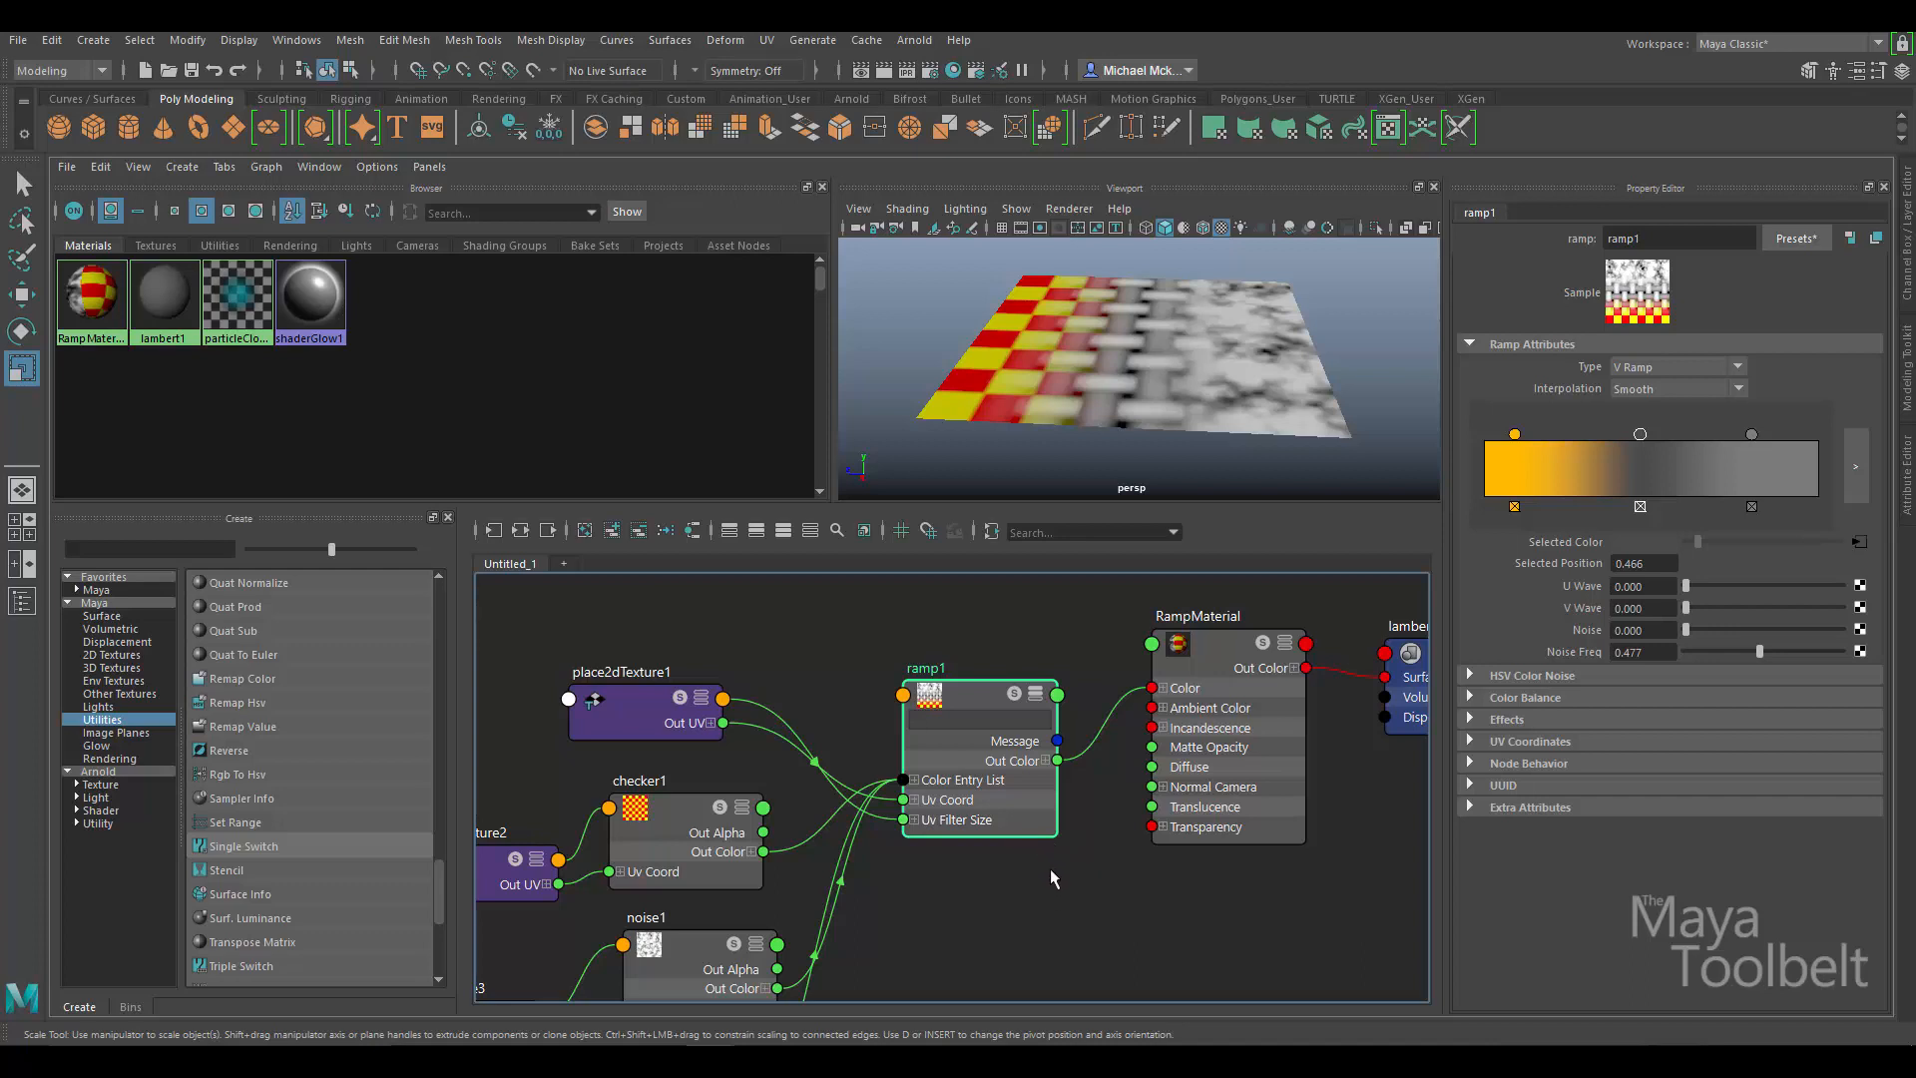
alt+drag(1328, 314, 1288, 337)
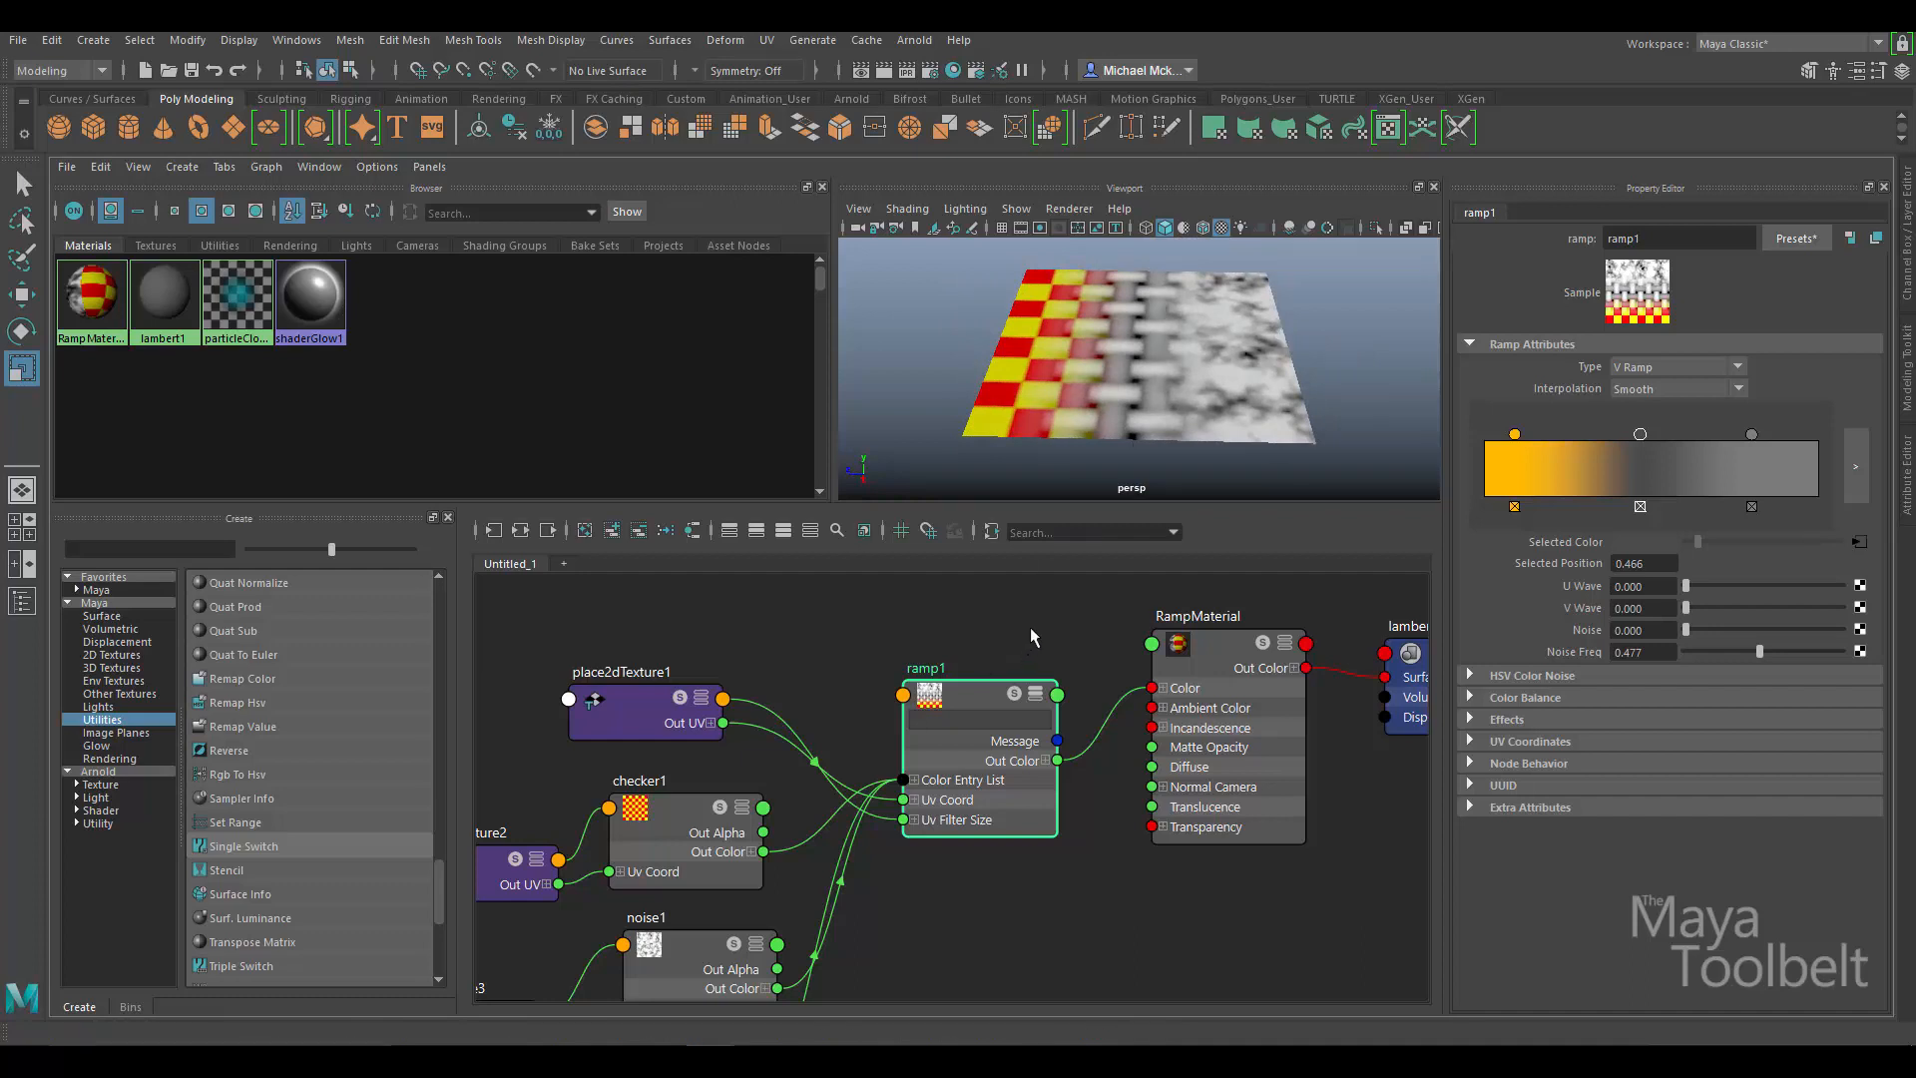
alt+middle_drag(1109, 947, 960, 936)
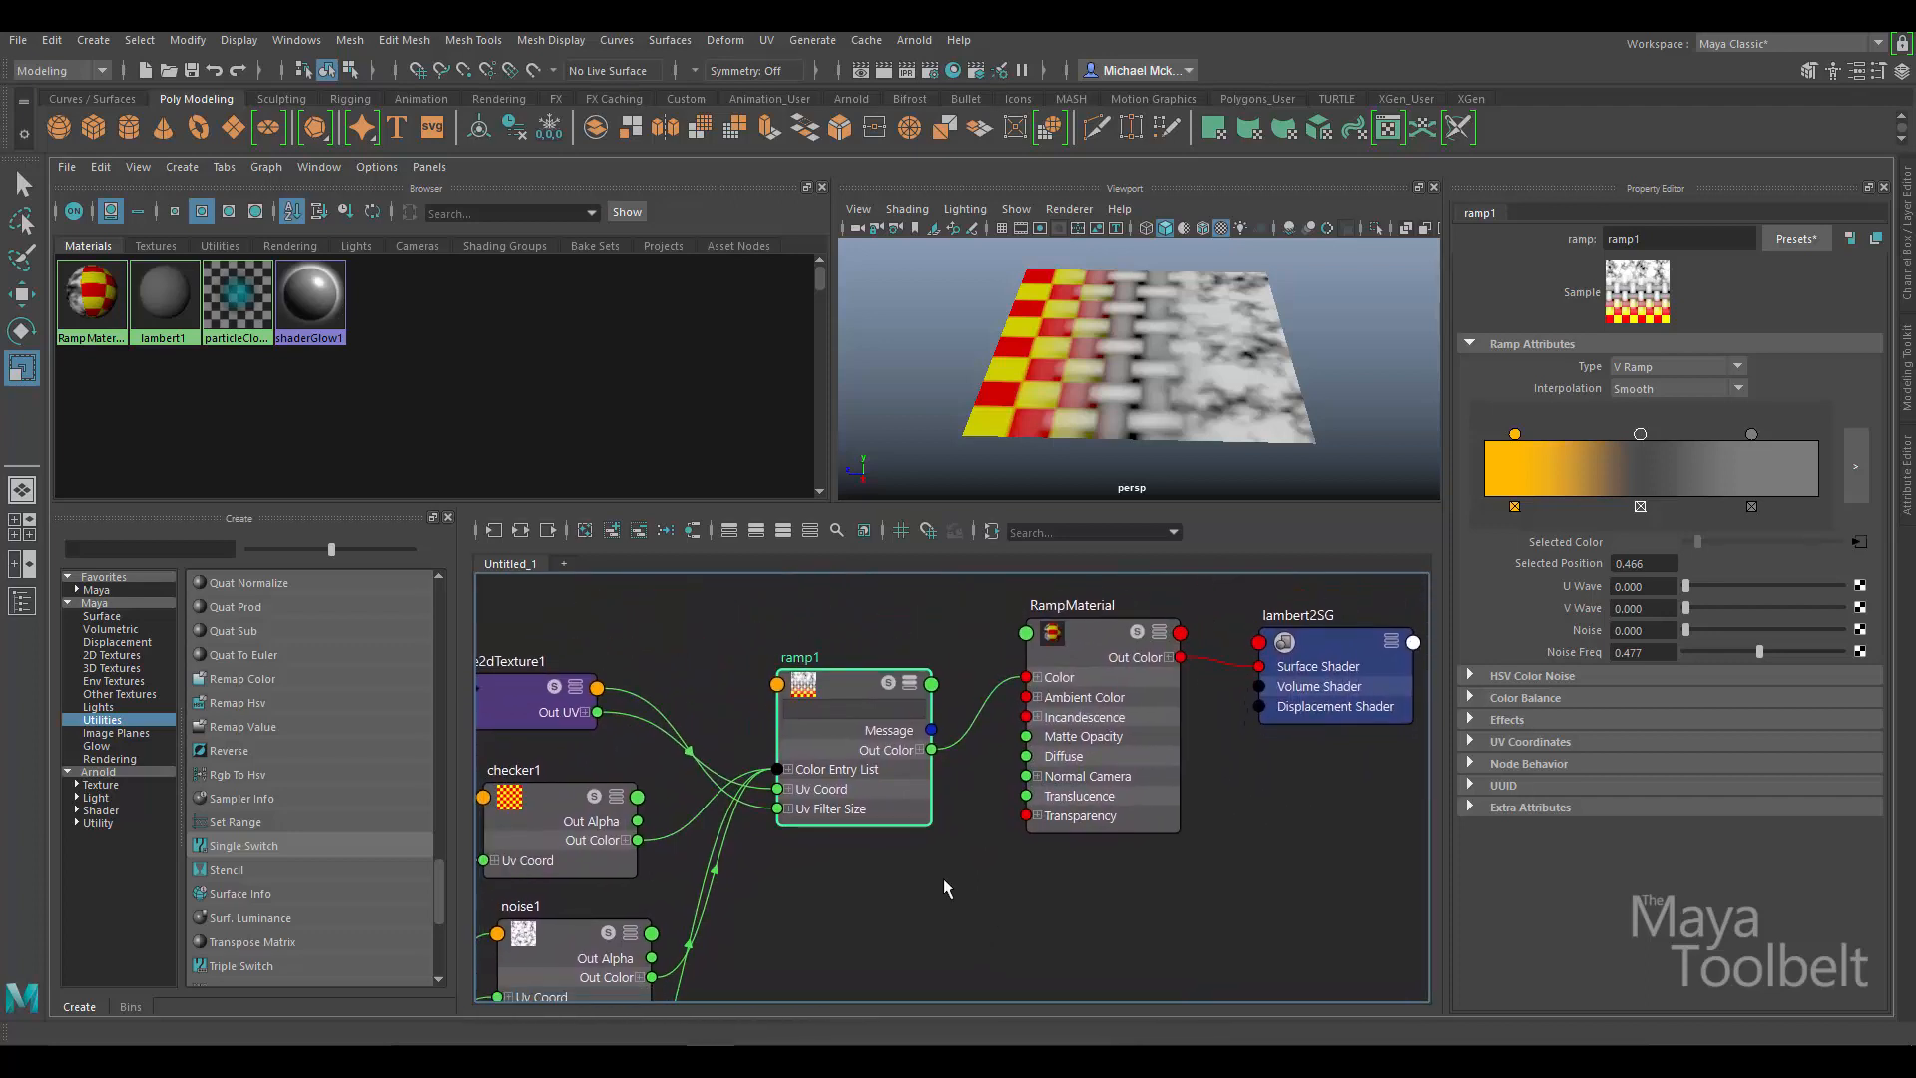